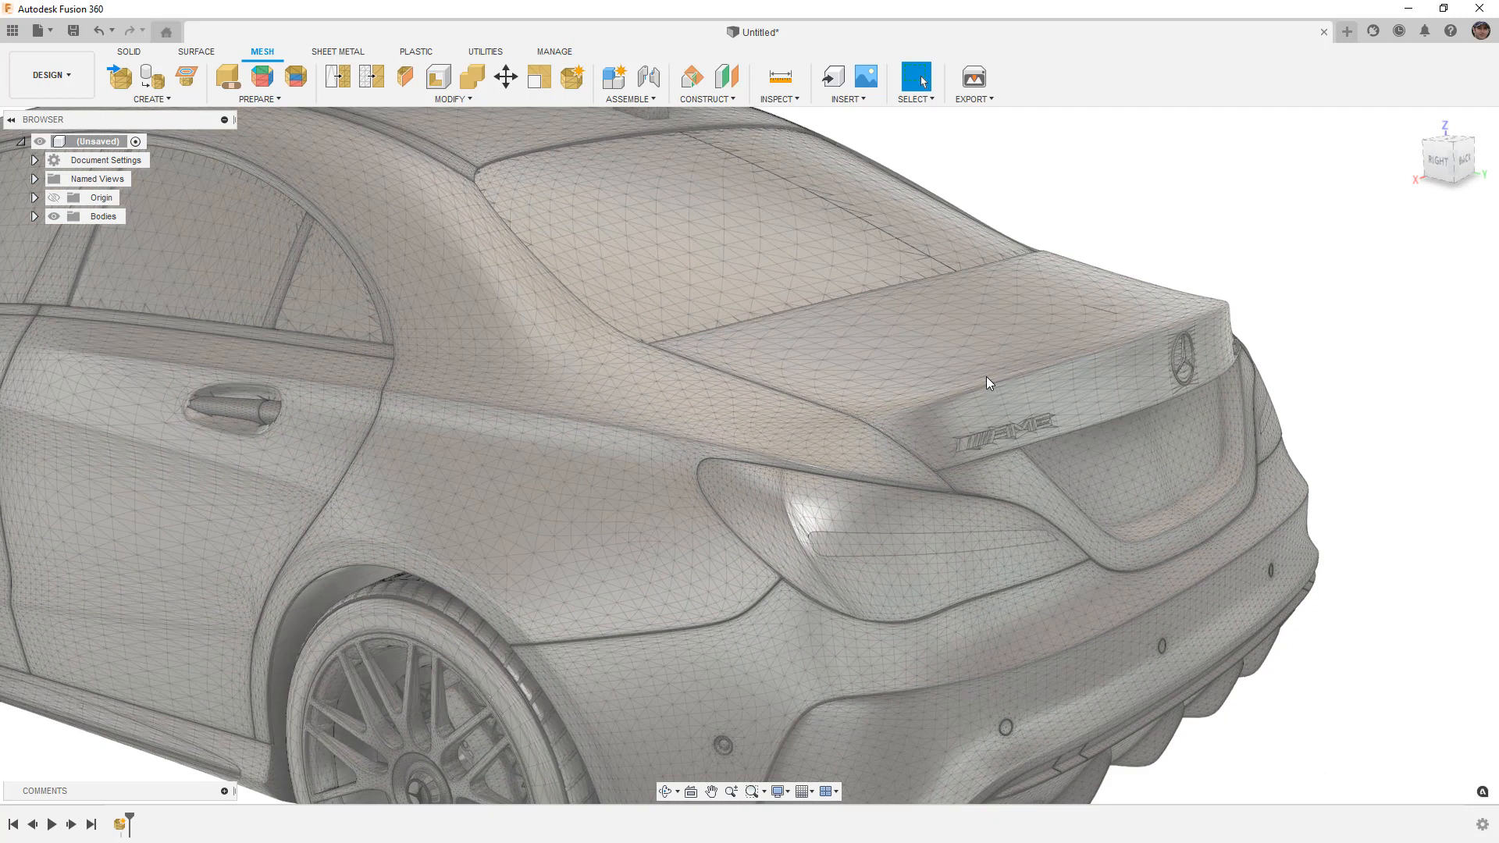
# Start a new T-spline form in the design containing the car mesh.
pyautogui.keyDown('shift'); pyautogui.moveTo(998, 401); pyautogui.dragTo(965, 389, button='middle'); pyautogui.keyUp('shift')
pyautogui.moveTo(1112, 396); pyautogui.dragTo(1088, 385, button='middle')
pyautogui.scroll(-2, 1140, 363)
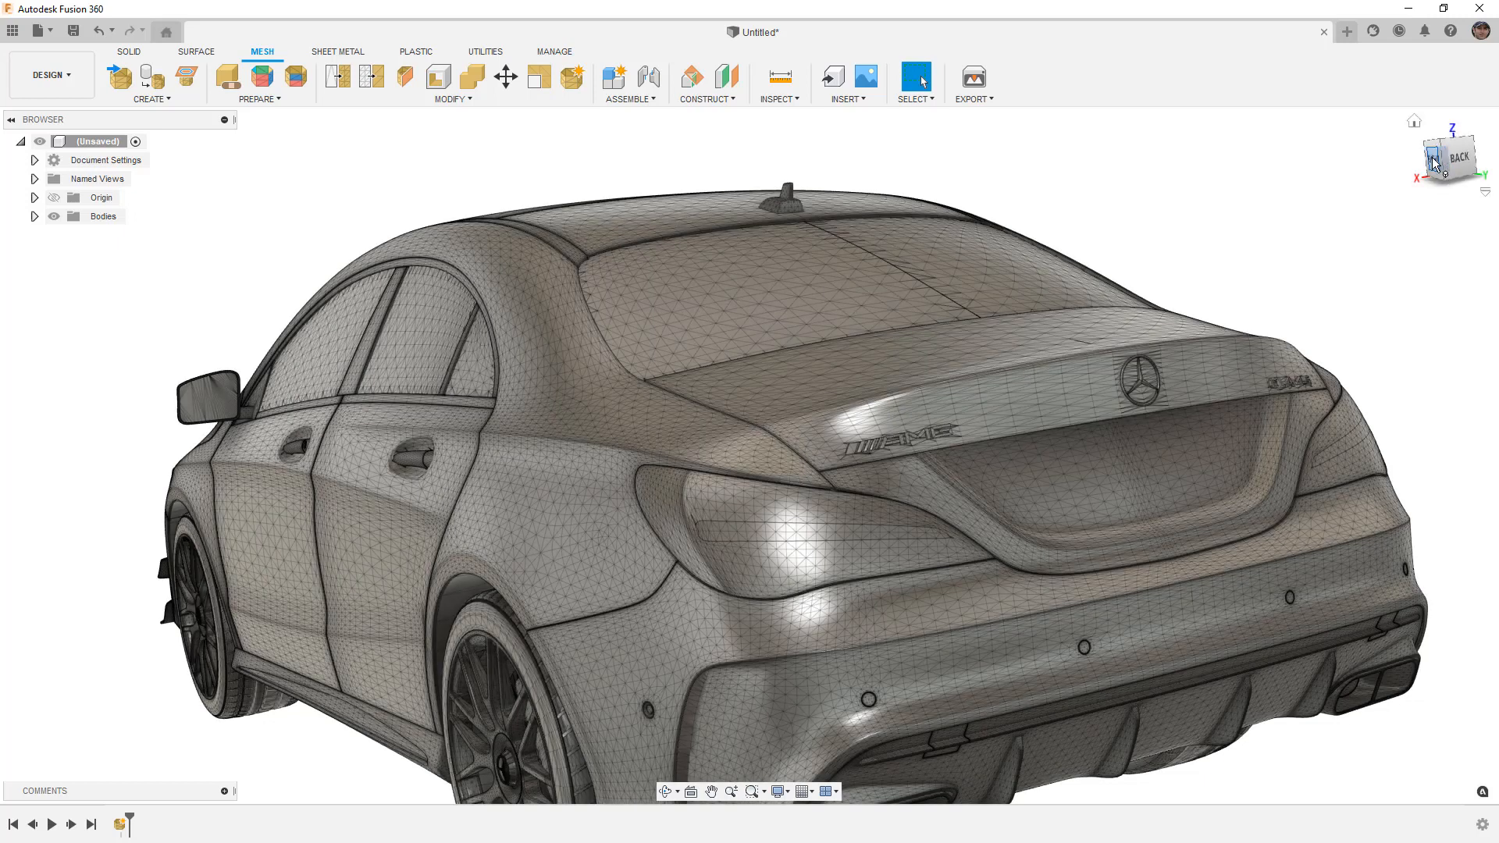
pyautogui.click(1433, 162)
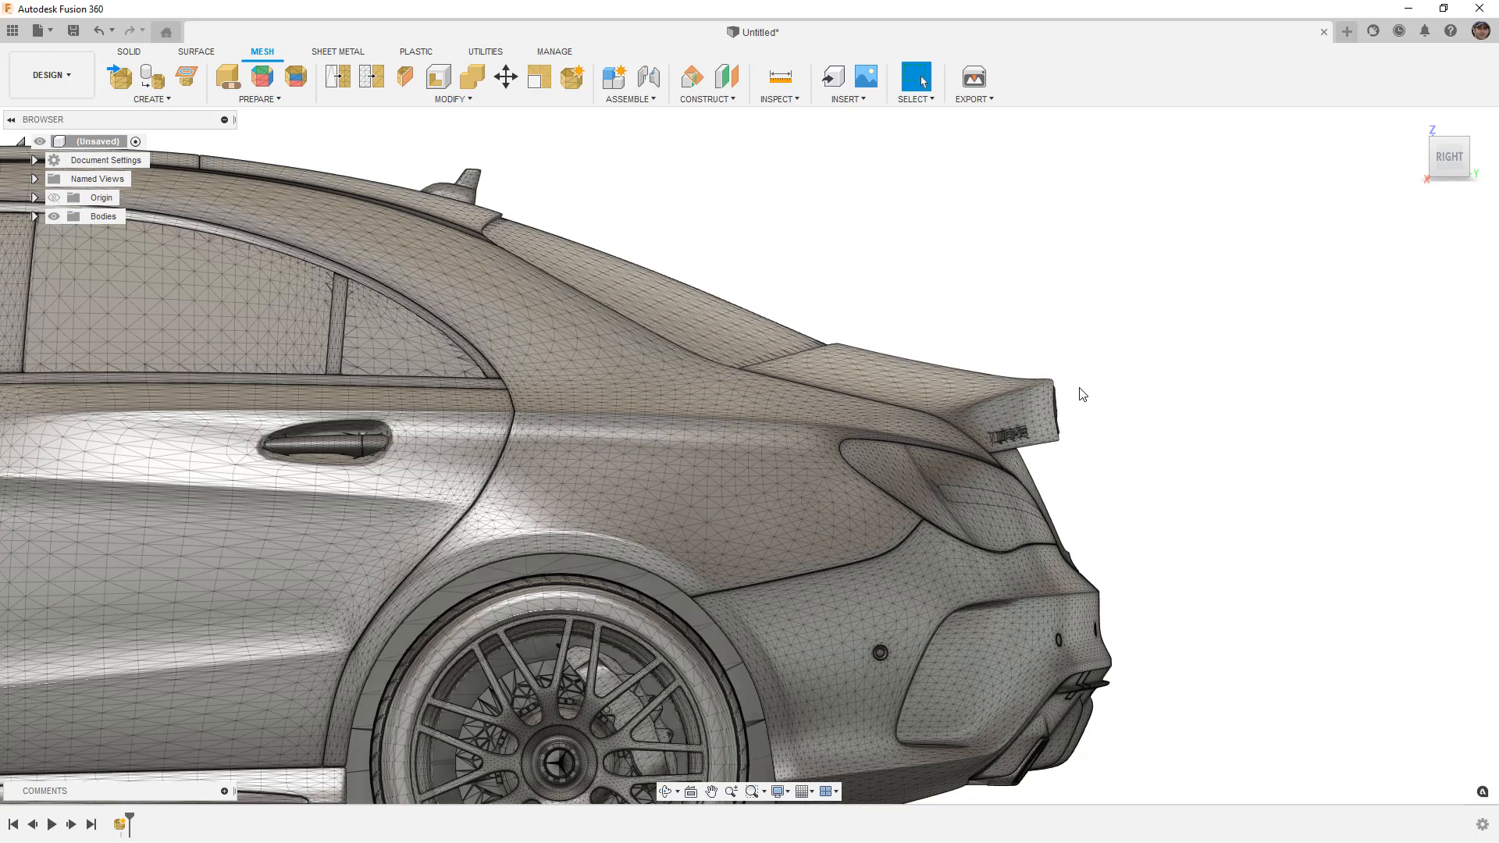
pyautogui.scroll(5, 1082, 395)
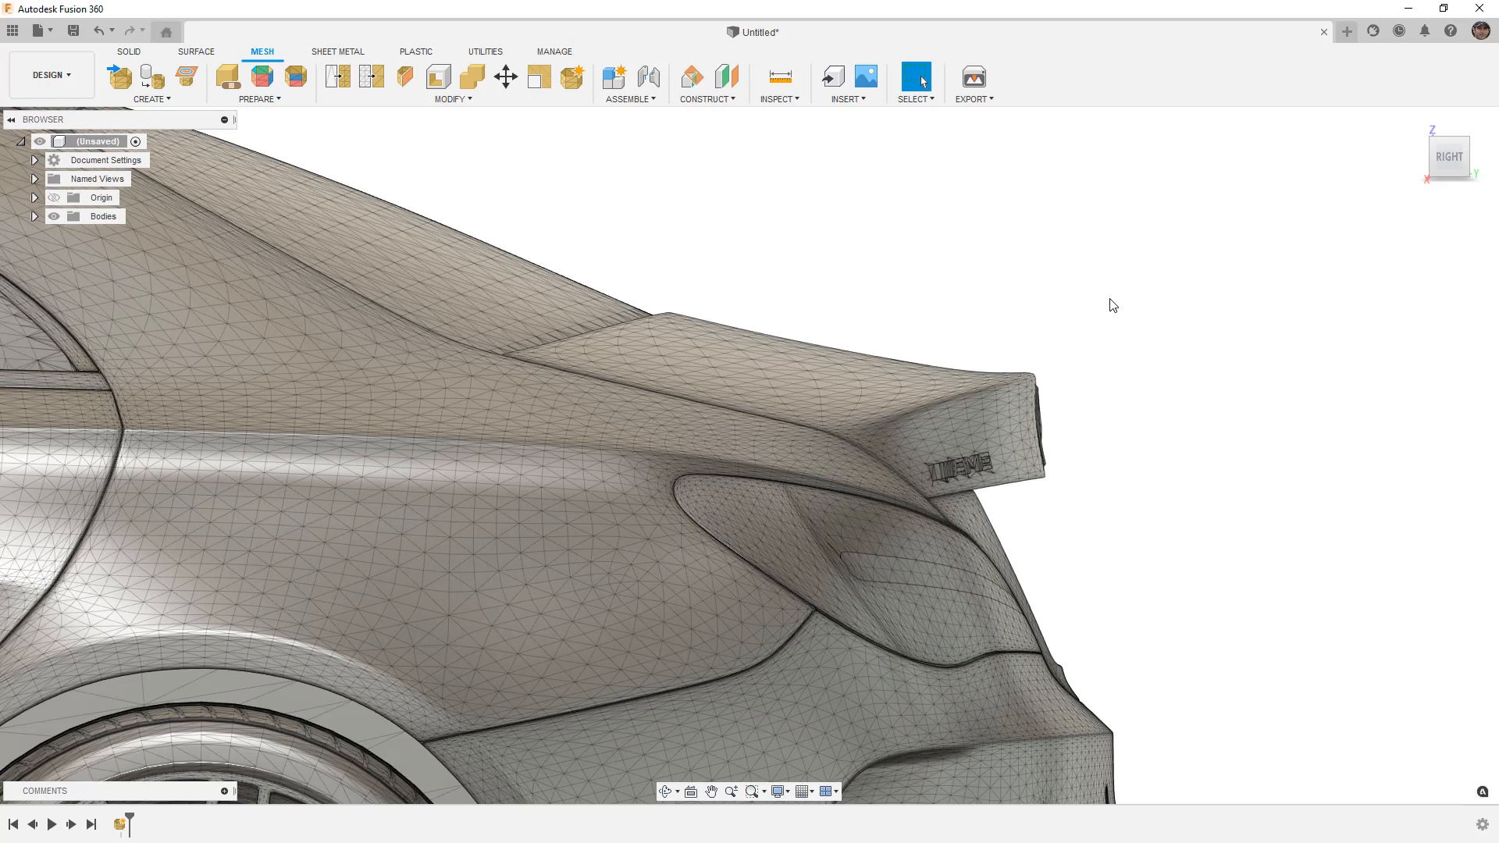
pyautogui.click(125, 57)
pyautogui.click(286, 77)
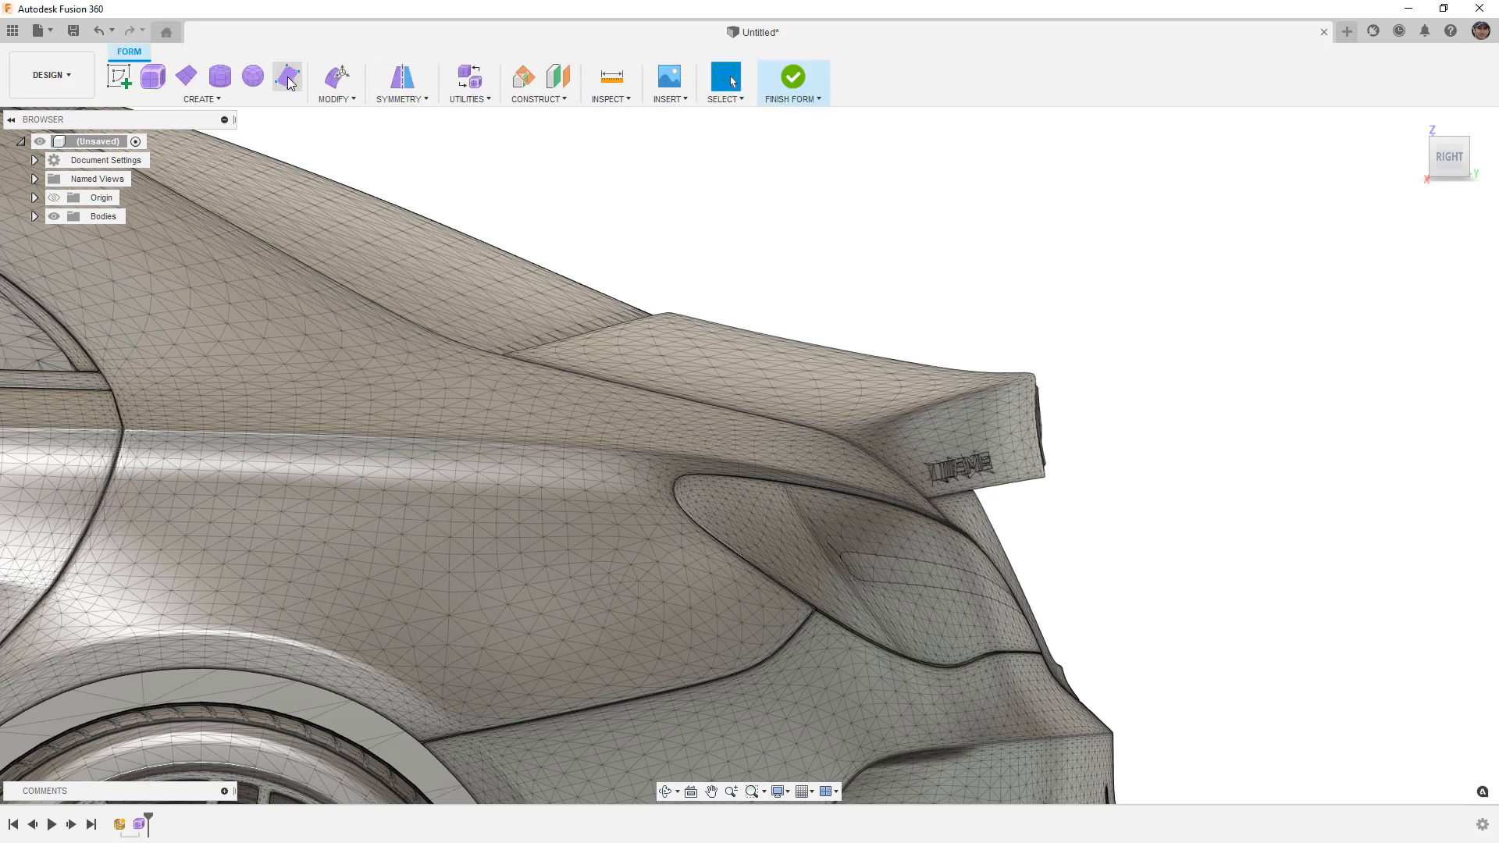
# Create a centre-based plane behind the rear bumper, about 1483 by 217 mm, with 2 by 2 faces and mirrored length symmetry.
pyautogui.scroll(-1, 940, 263)
pyautogui.scroll(-3, 937, 257)
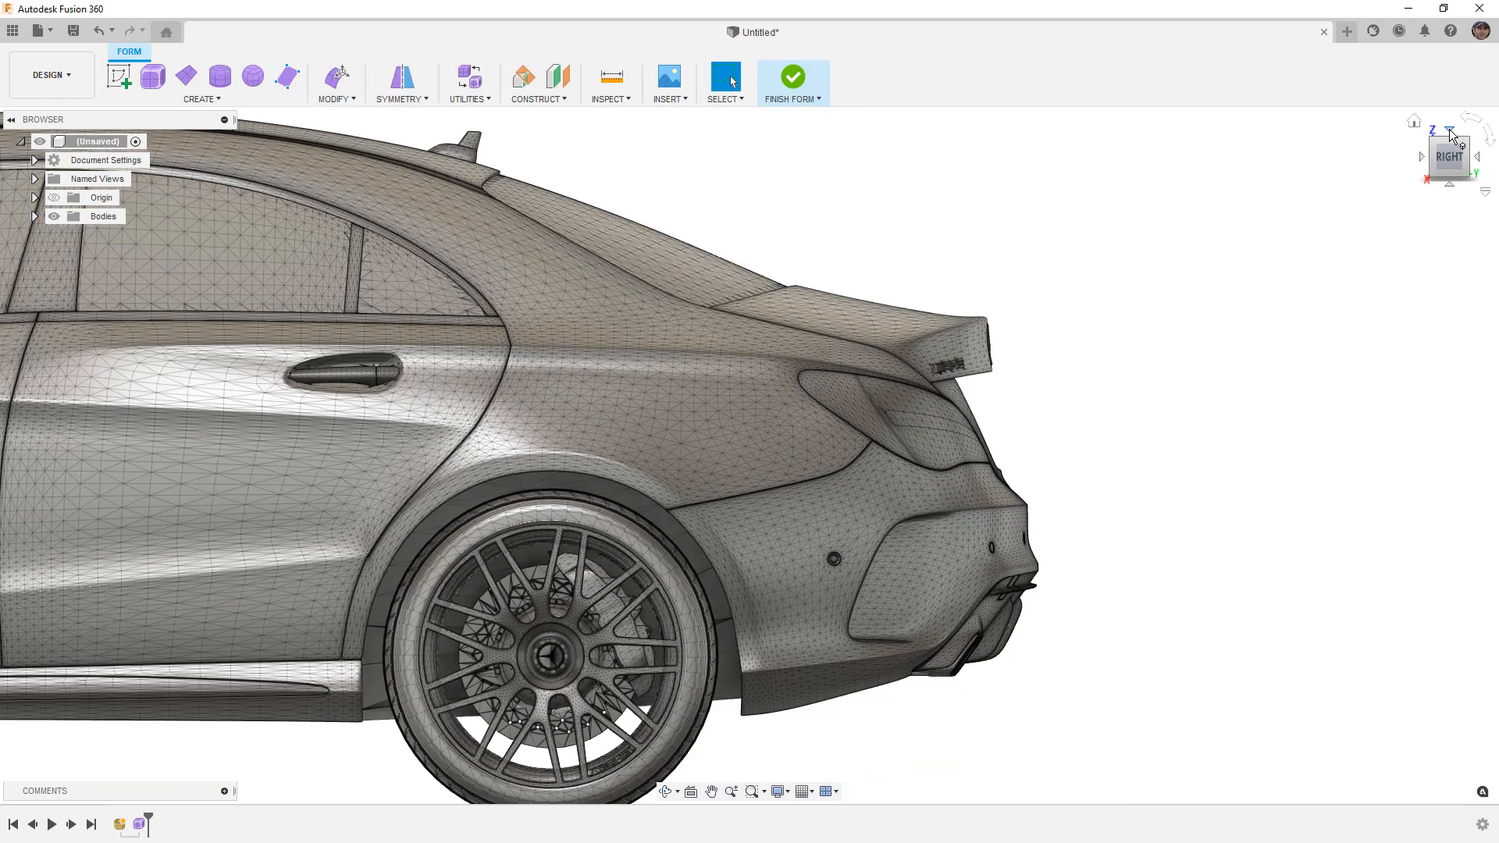
pyautogui.click(1449, 127)
pyautogui.scroll(-2, 801, 292)
pyautogui.moveTo(803, 293); pyautogui.dragTo(769, 507, button='middle')
pyautogui.scroll(-3, 766, 509)
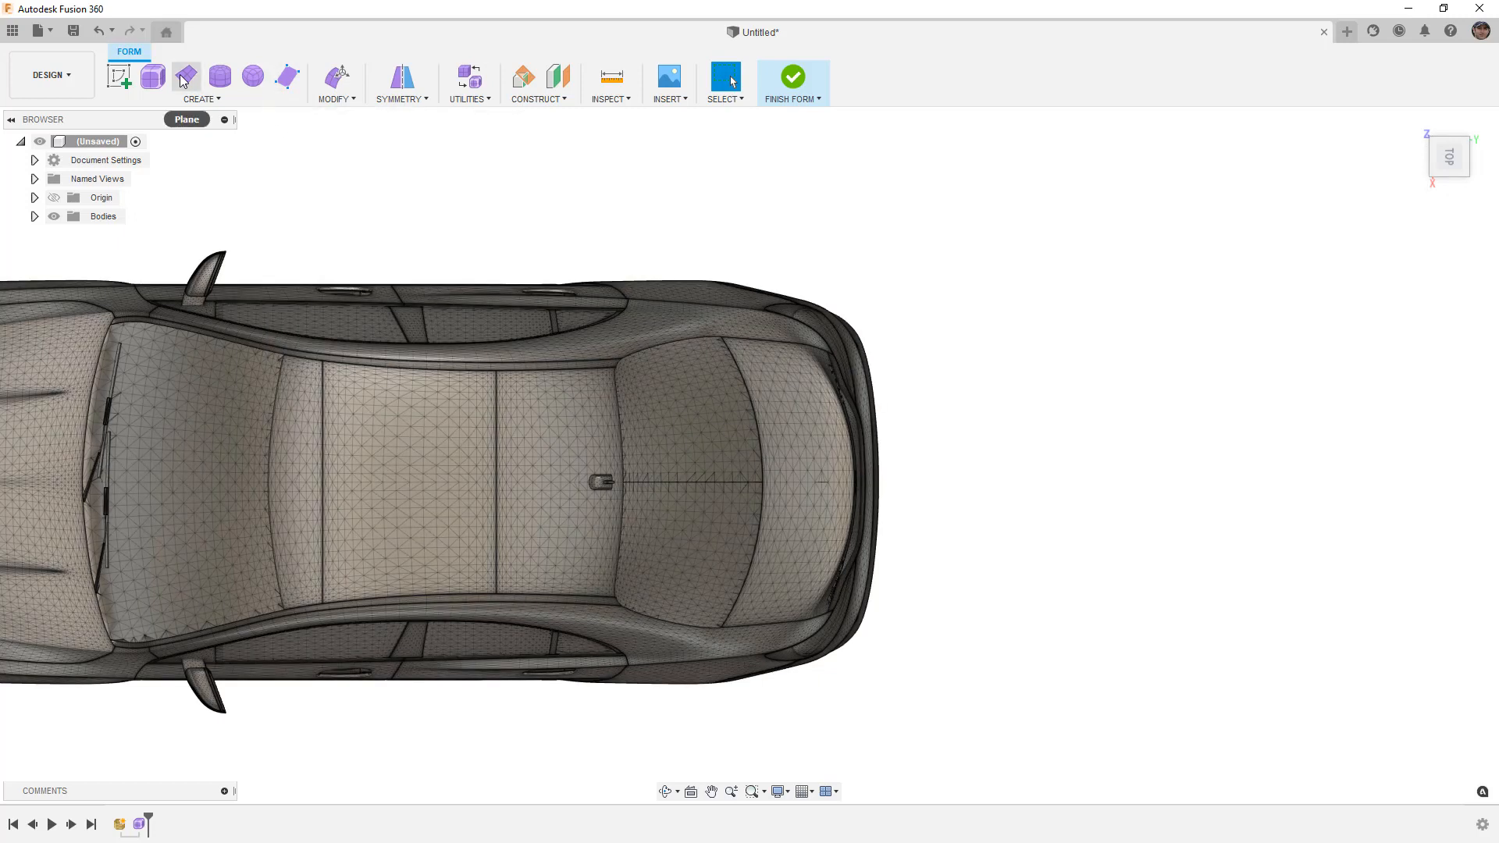
pyautogui.click(184, 78)
pyautogui.click(383, 518)
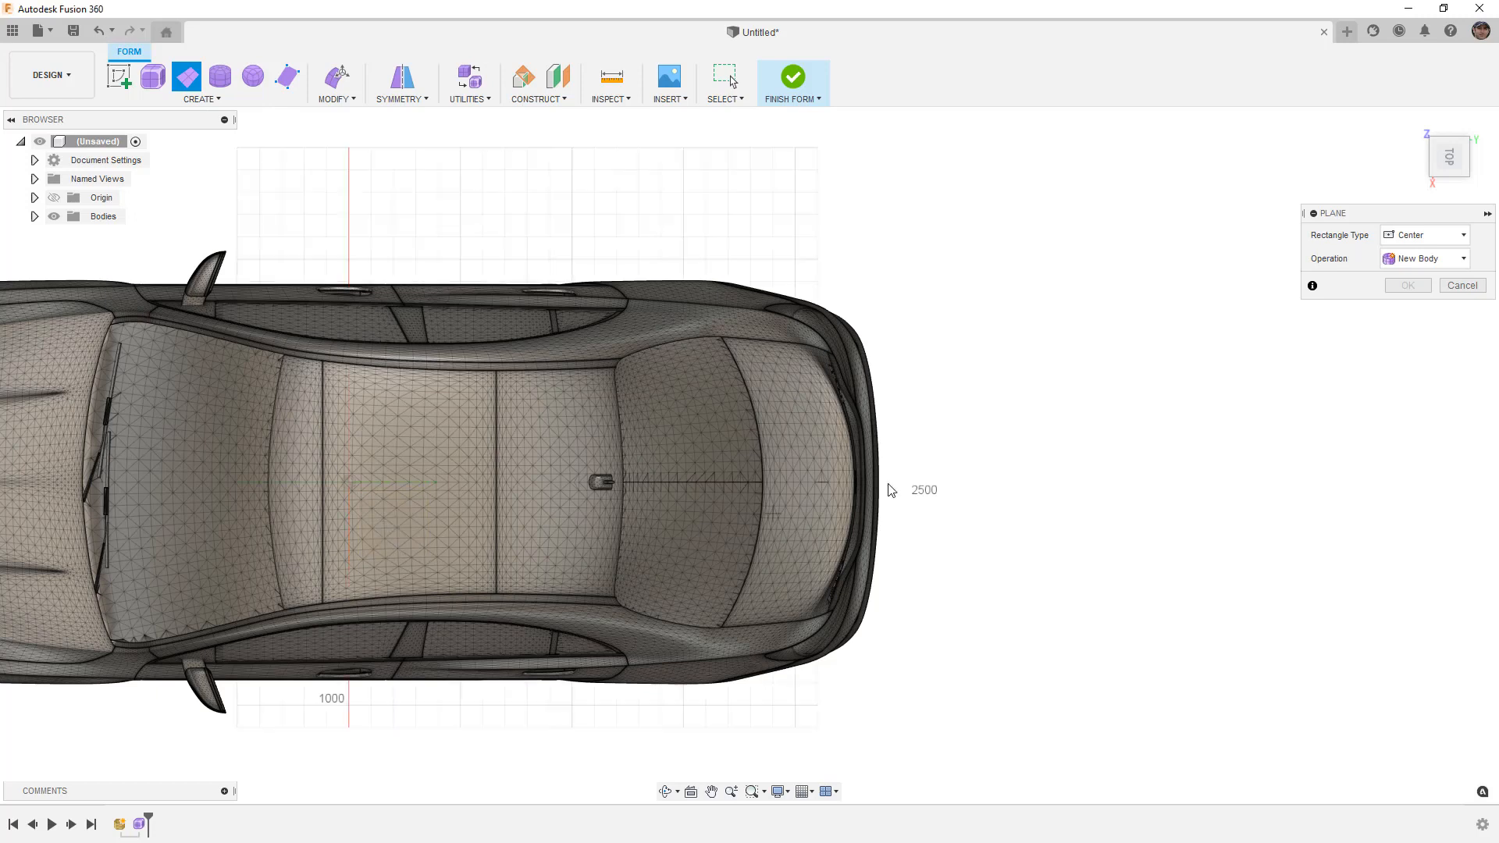
pyautogui.click(918, 482)
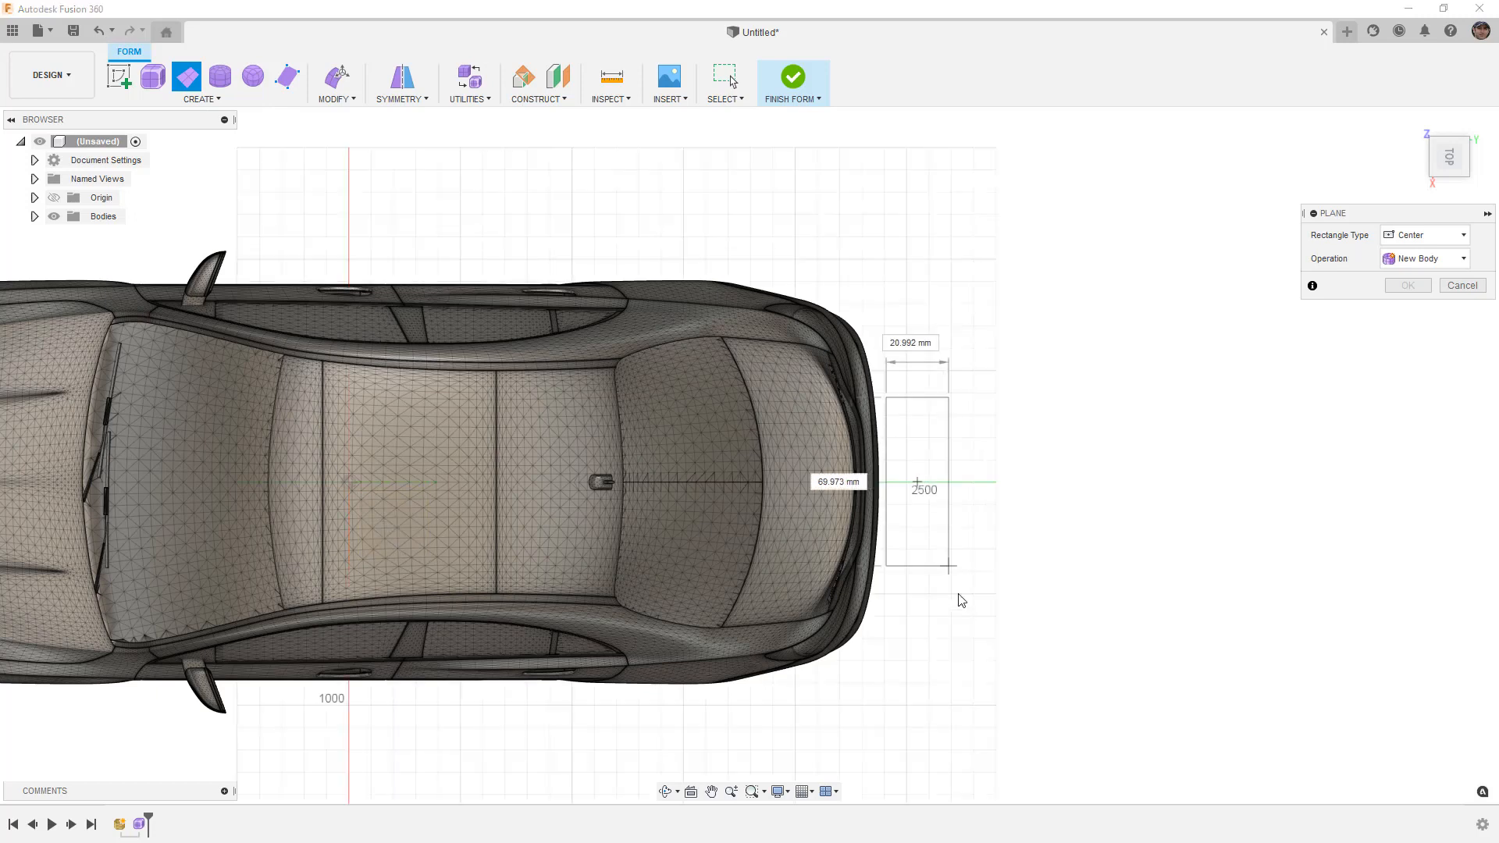
pyautogui.click(942, 648)
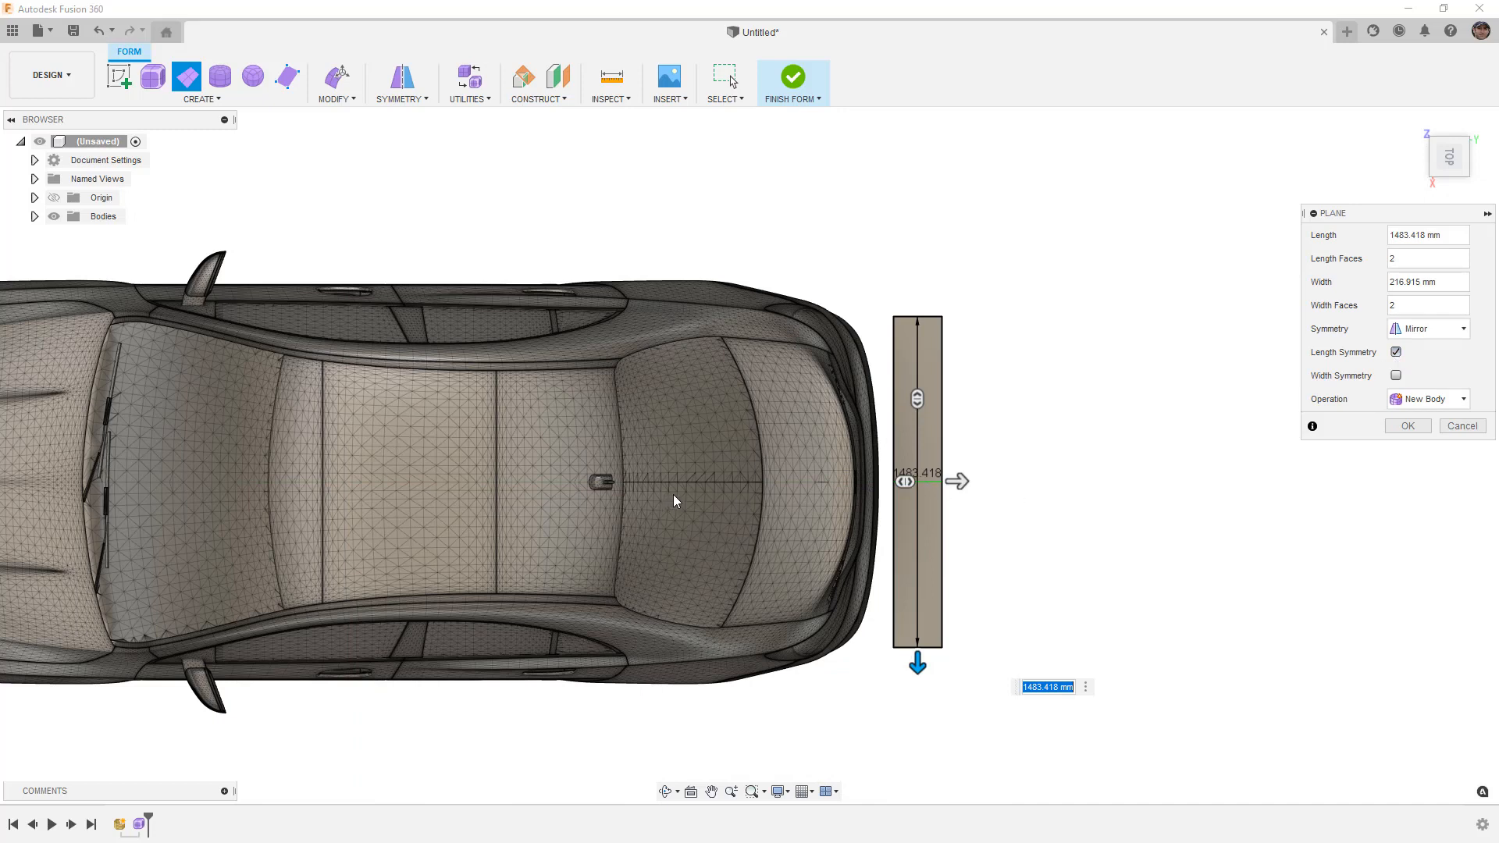
pyautogui.click(1401, 426)
# With Edit Form, shift the plane's centre edges 100 mm and its outer end edges 300 mm toward the car to curve it.
pyautogui.scroll(1, 952, 515)
pyautogui.moveTo(953, 515); pyautogui.dragTo(958, 478, button='middle')
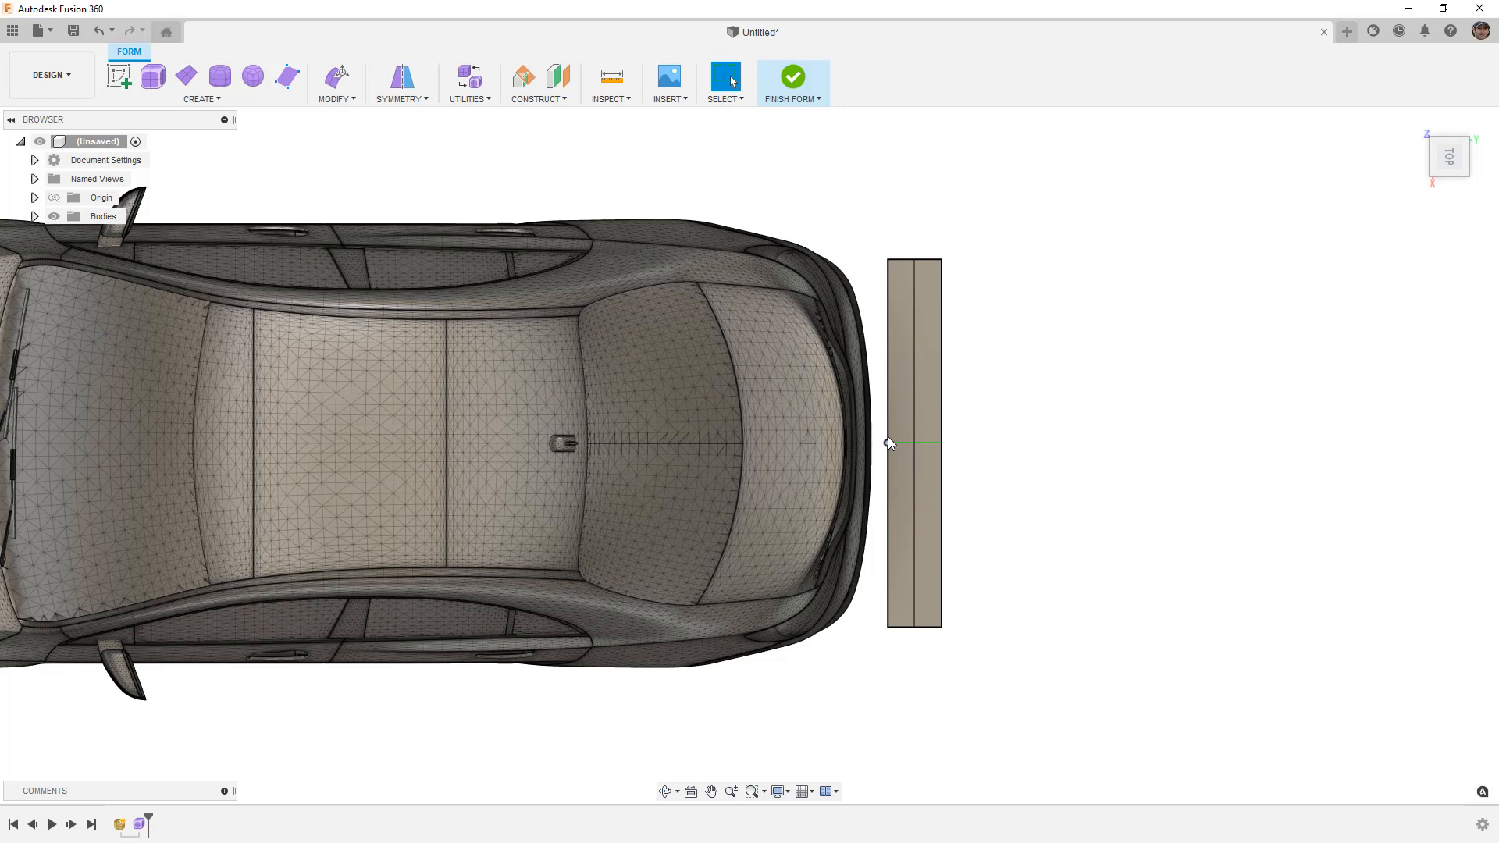
pyautogui.click(341, 81)
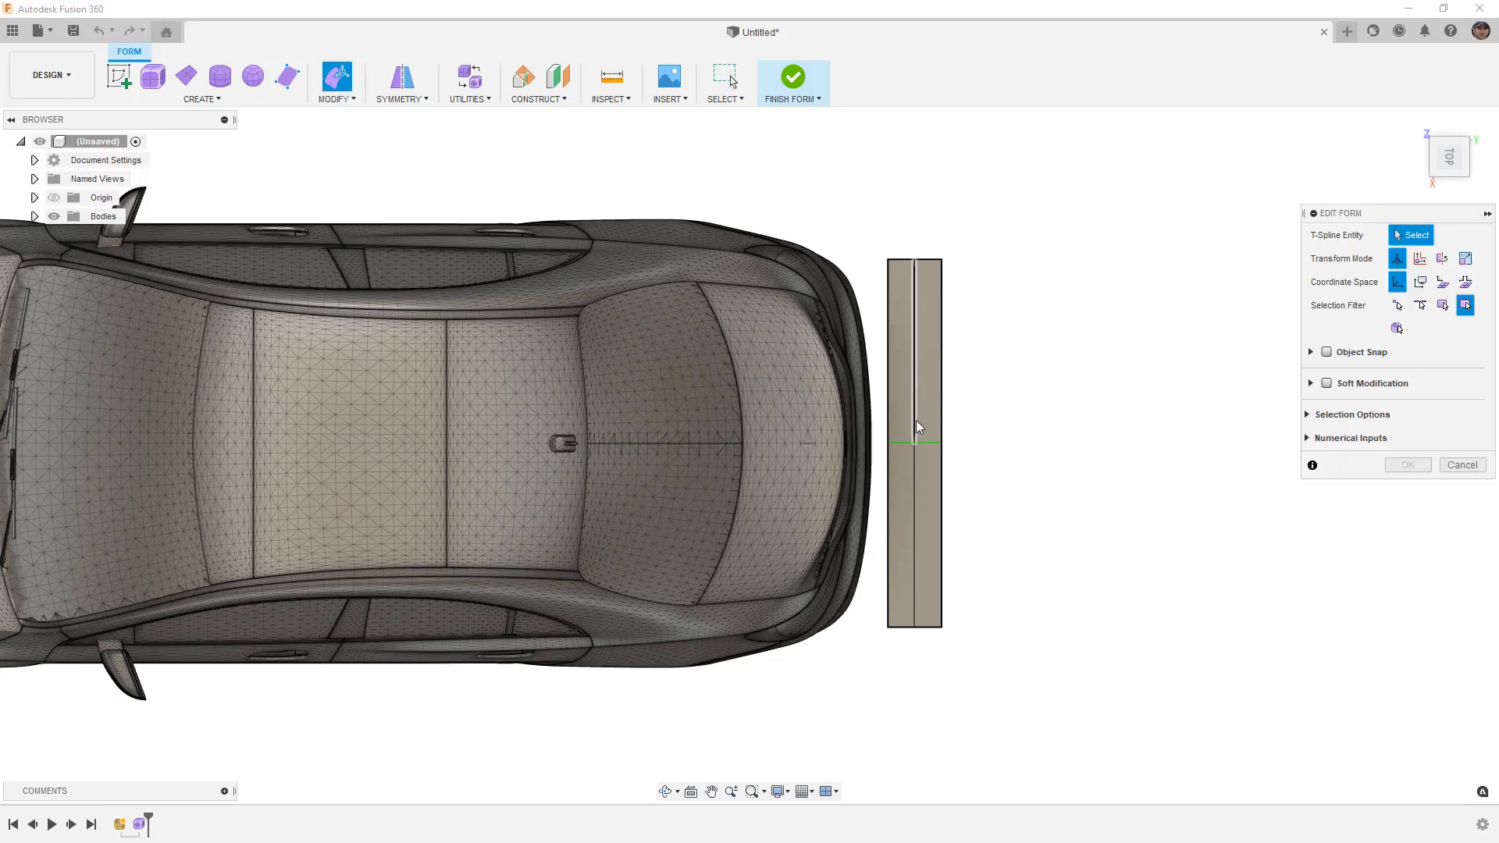
pyautogui.moveTo(872, 427); pyautogui.dragTo(937, 444)
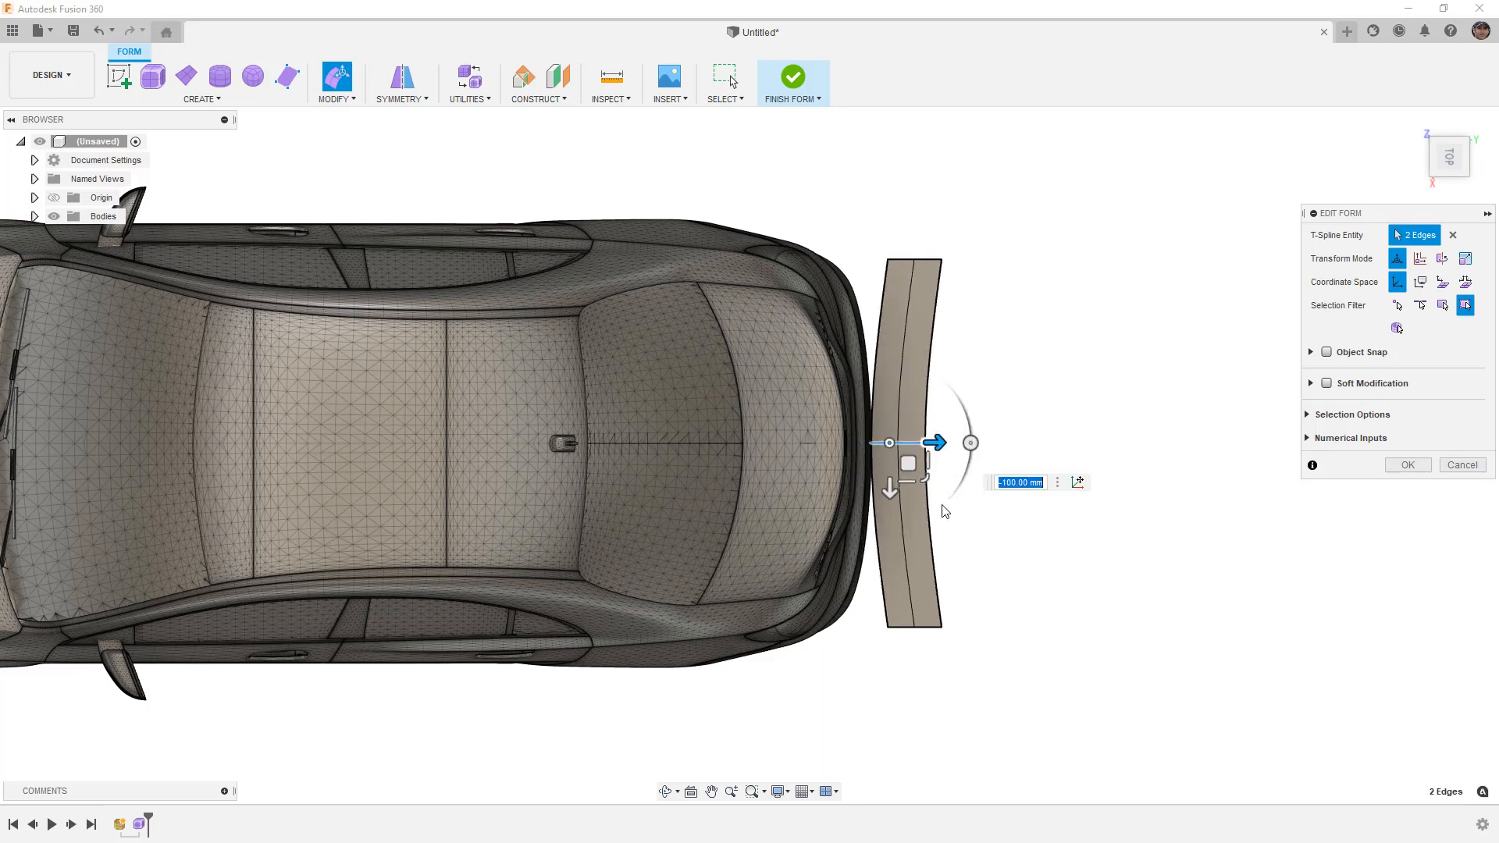
pyautogui.moveTo(872, 610); pyautogui.dragTo(1029, 667)
pyautogui.moveTo(959, 623); pyautogui.dragTo(883, 624)
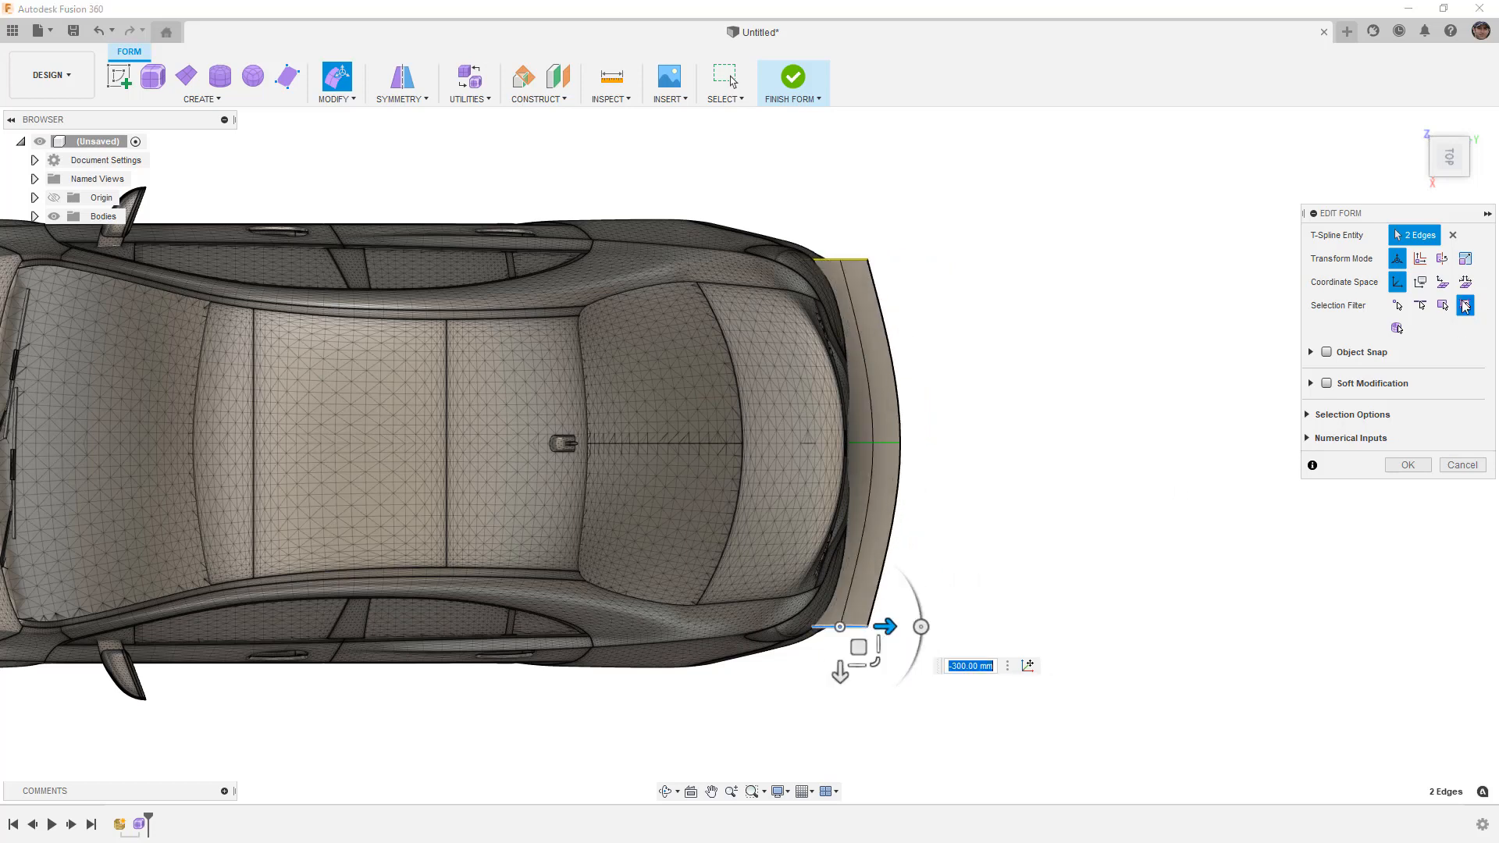
# Rotate the whole plane body 10 degrees in side view and lower it toward the trunk lid.
pyautogui.click(1391, 329)
pyautogui.click(891, 435)
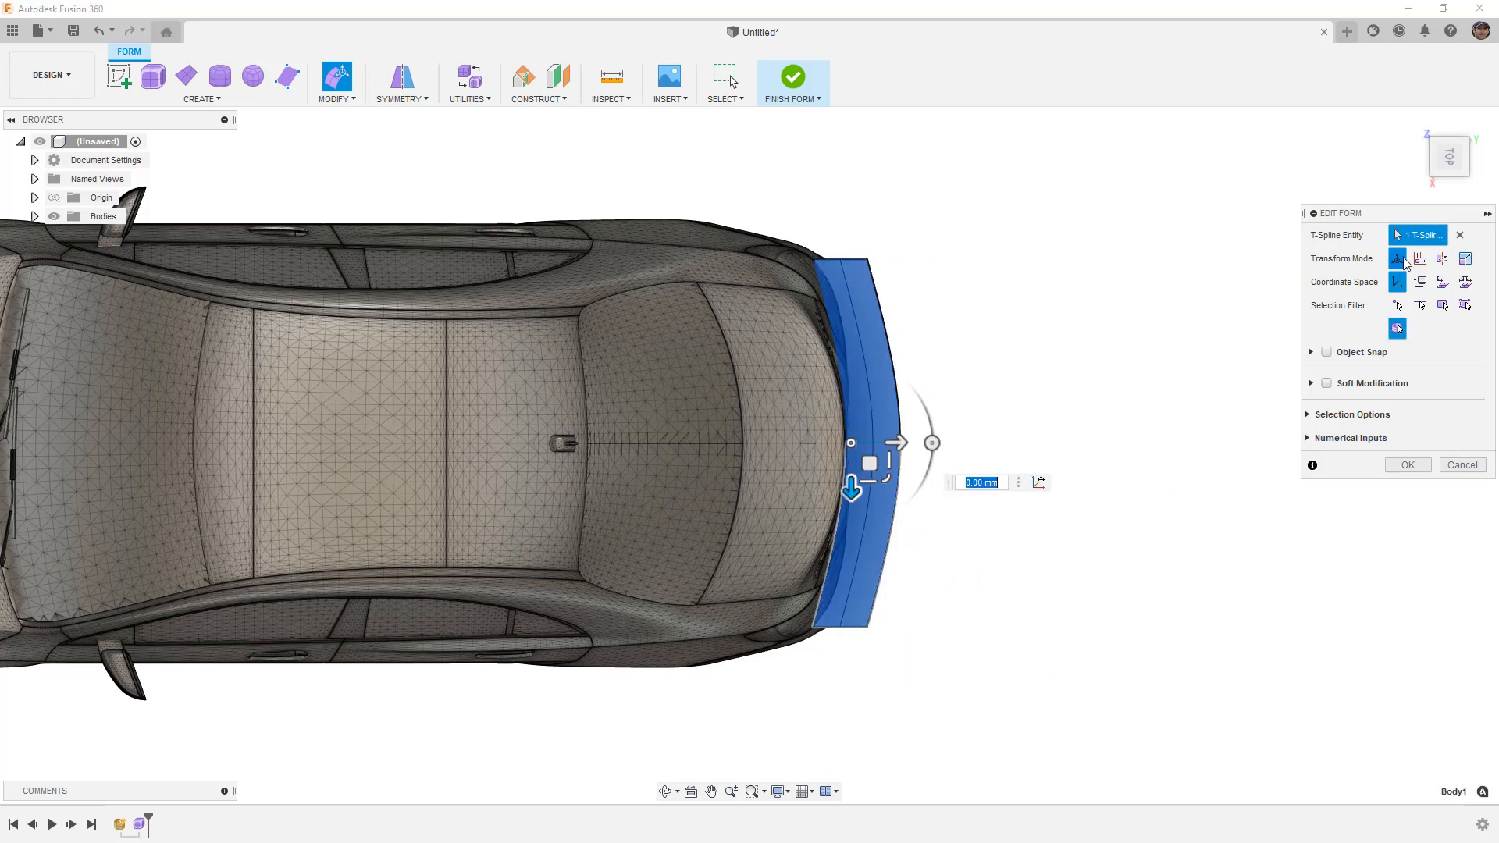
pyautogui.click(1450, 187)
pyautogui.moveTo(851, 412); pyautogui.dragTo(837, 286)
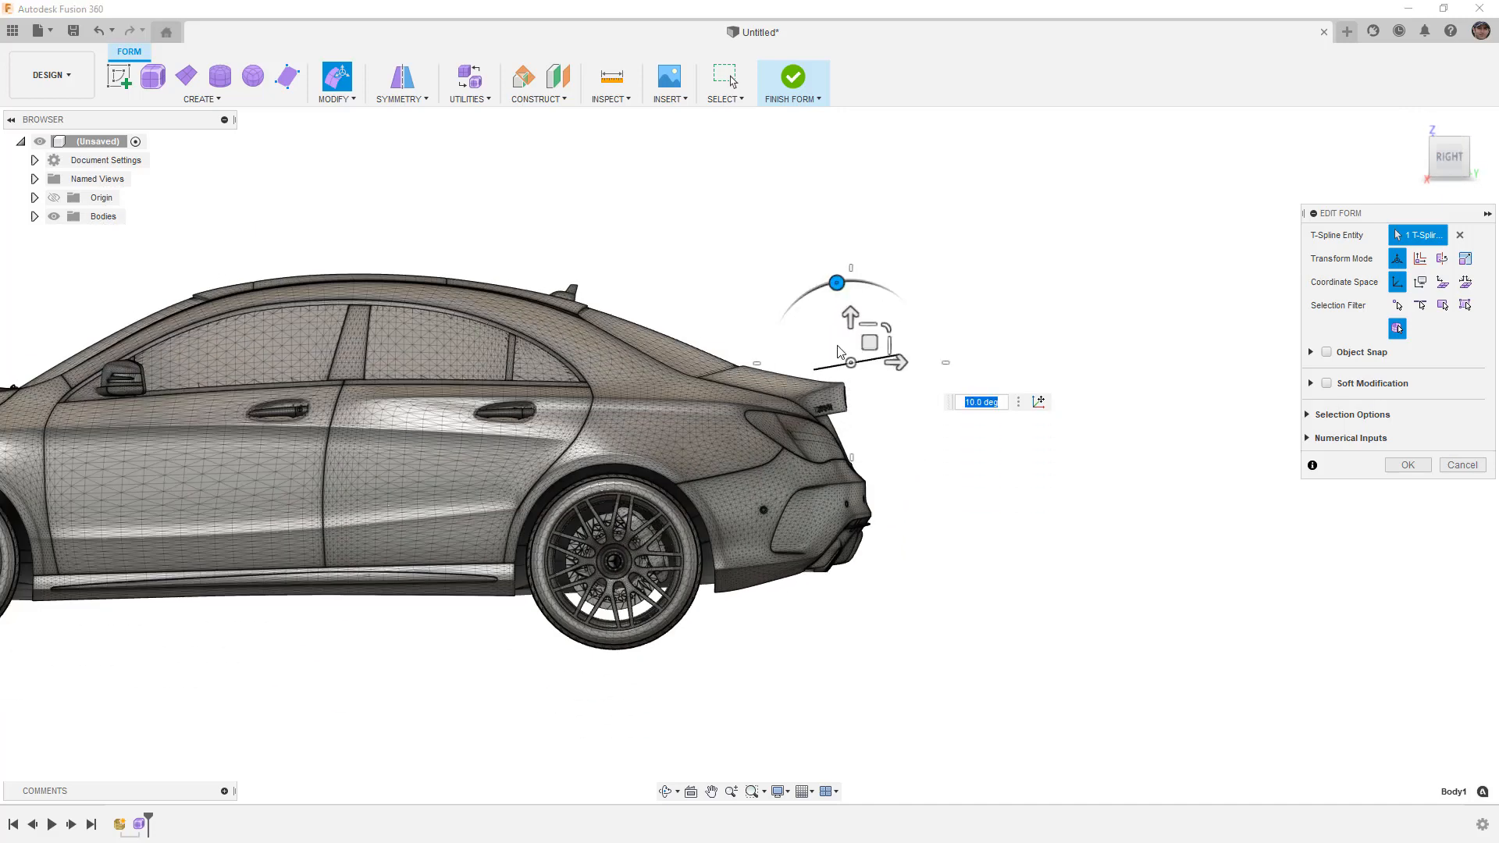
pyautogui.scroll(10, 855, 375)
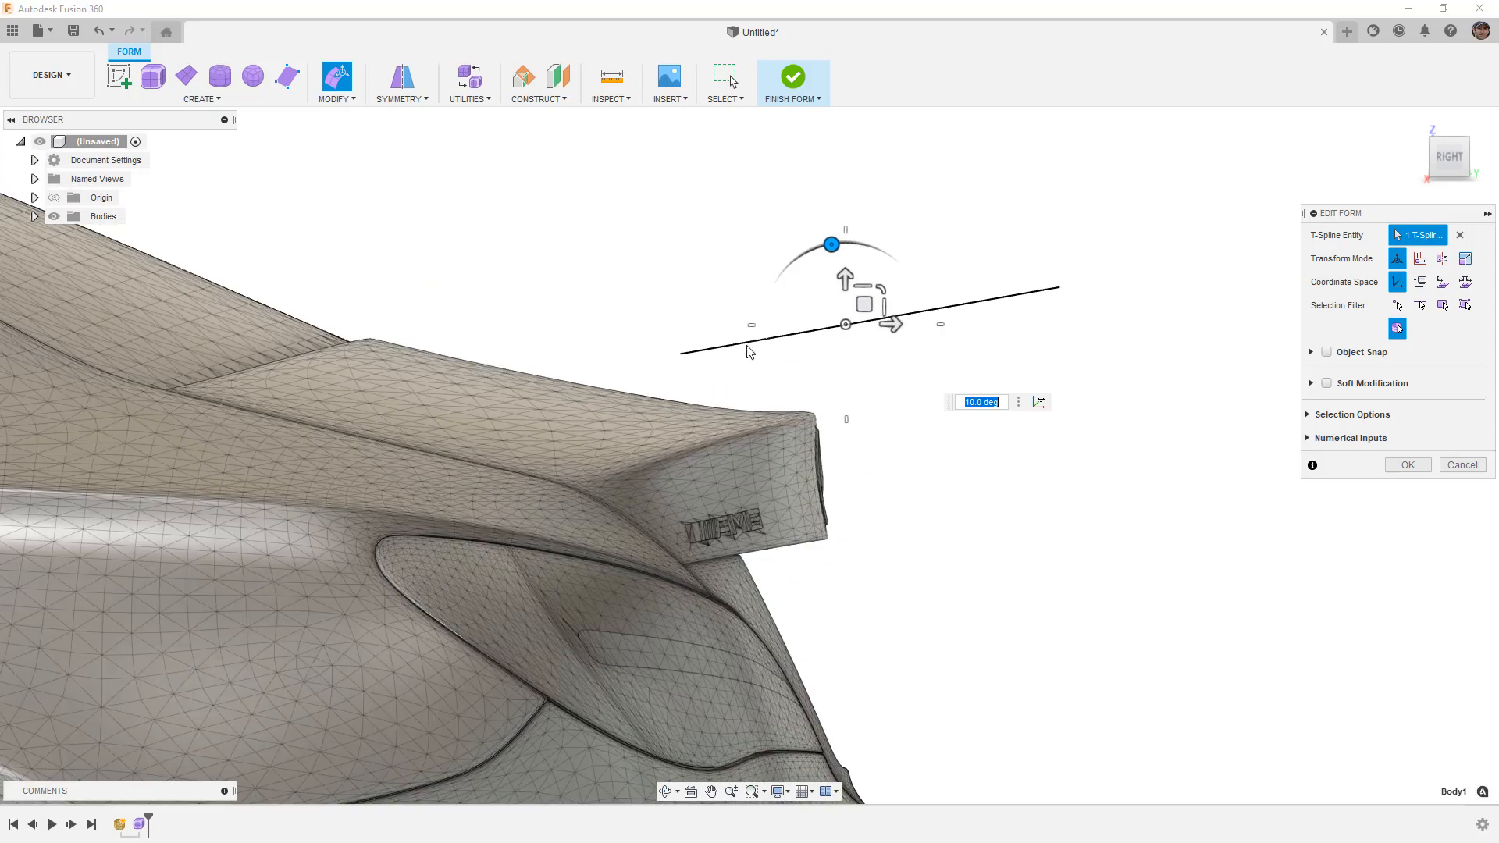
pyautogui.moveTo(845, 277); pyautogui.dragTo(842, 325)
pyautogui.keyDown('shift'); pyautogui.moveTo(864, 428); pyautogui.dragTo(832, 409, button='middle'); pyautogui.keyUp('shift')
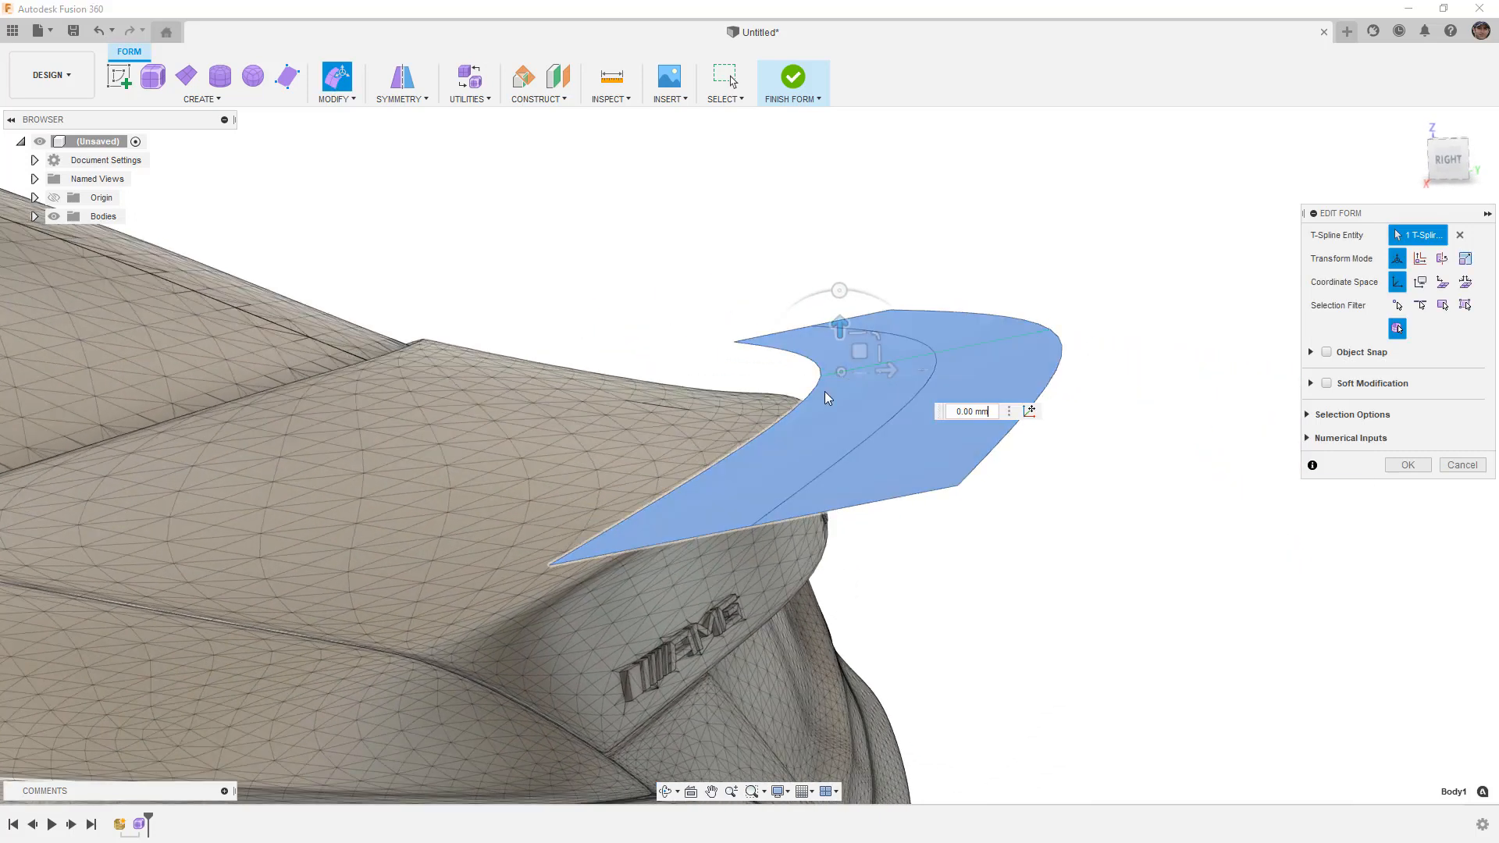
# Switch the spoiler body to box display, reviewing the display mode options and comparing it with smooth display.
pyautogui.hotkey('alt', '1')
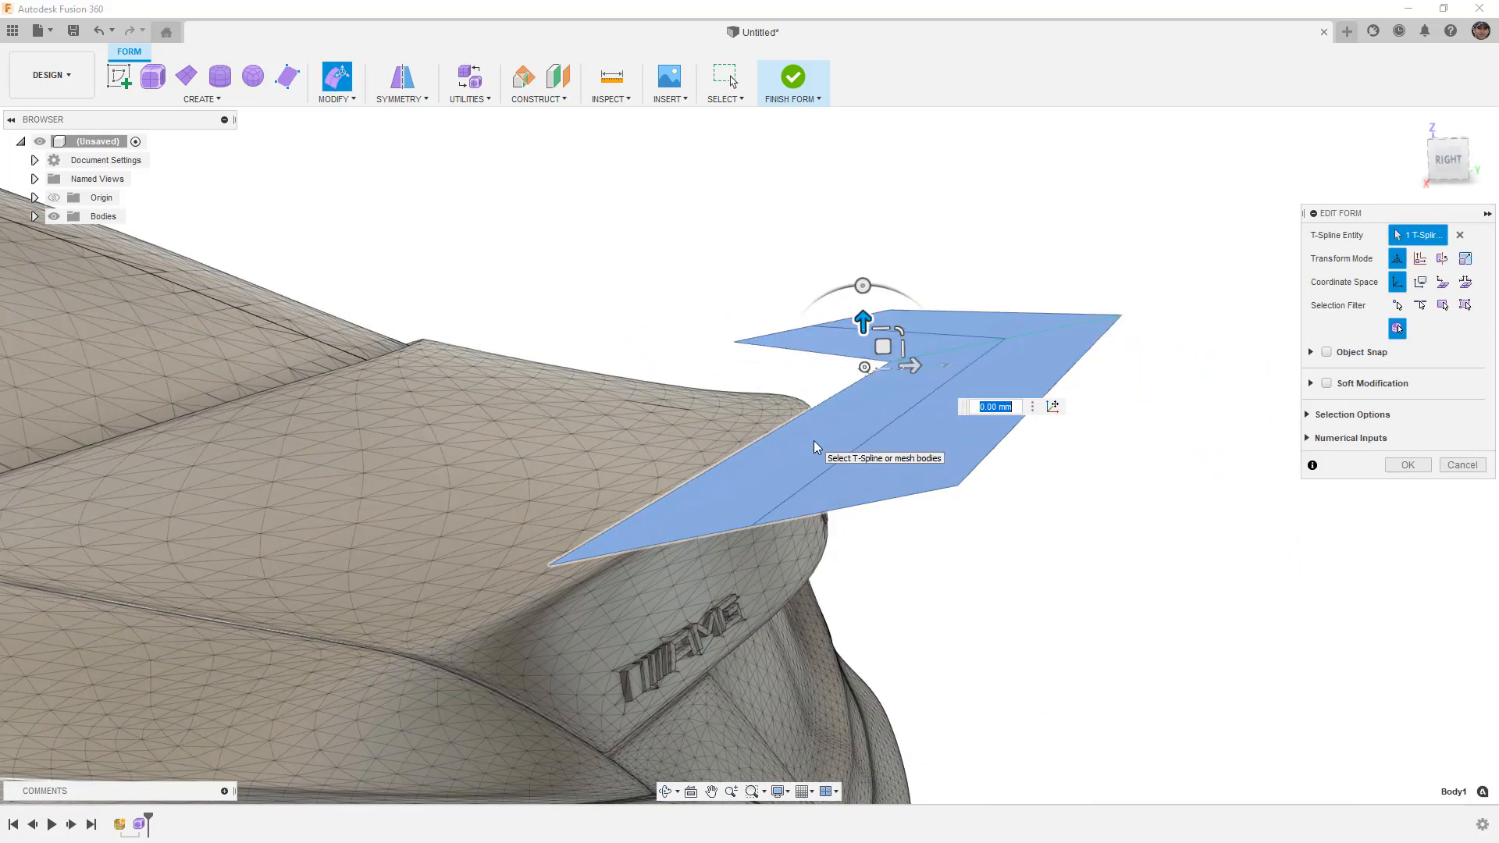
pyautogui.scroll(-3, 877, 409)
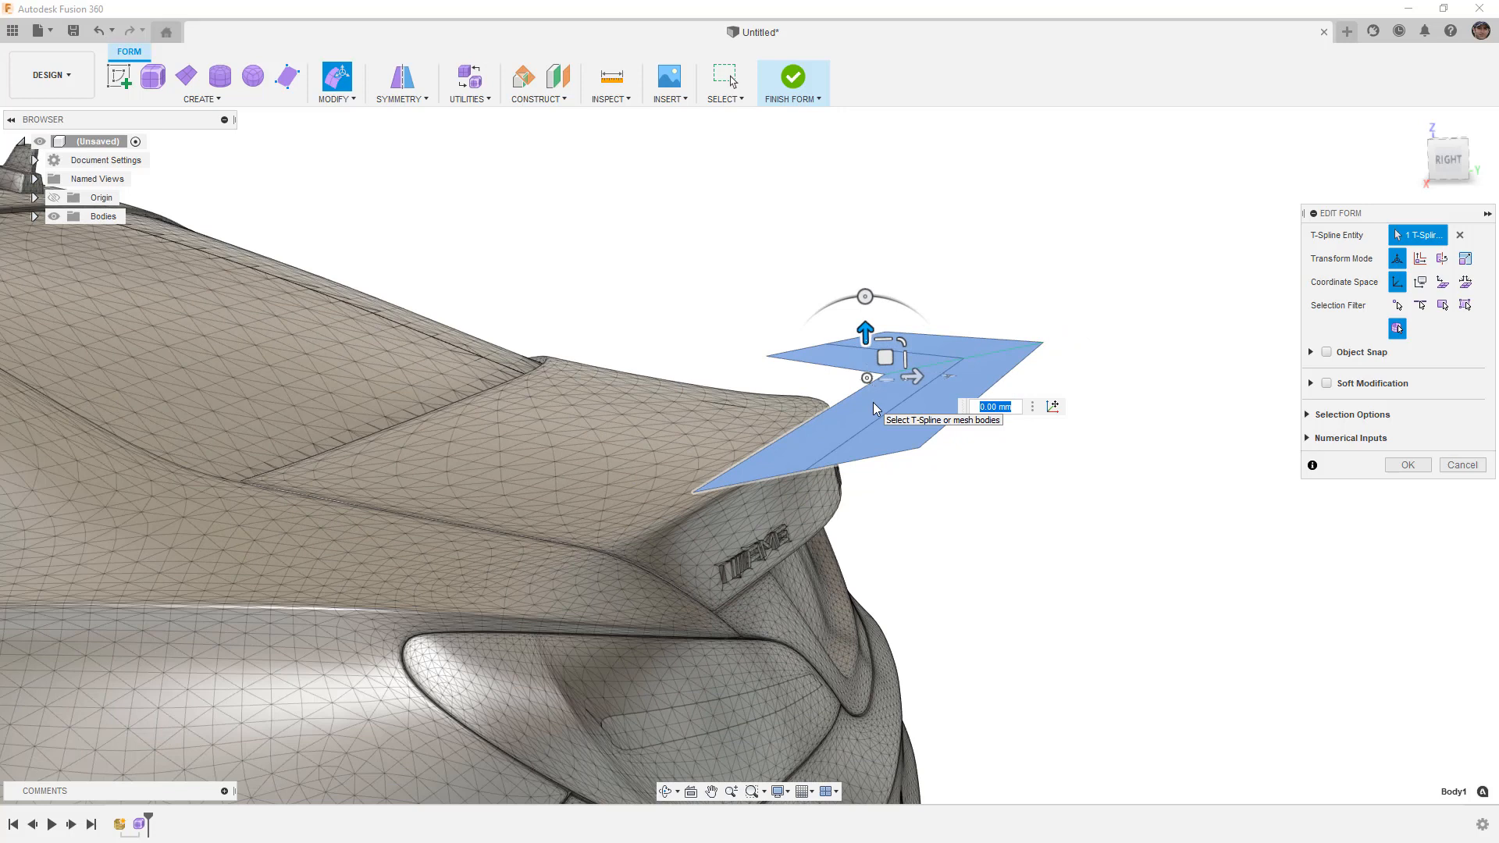
pyautogui.click(1313, 418)
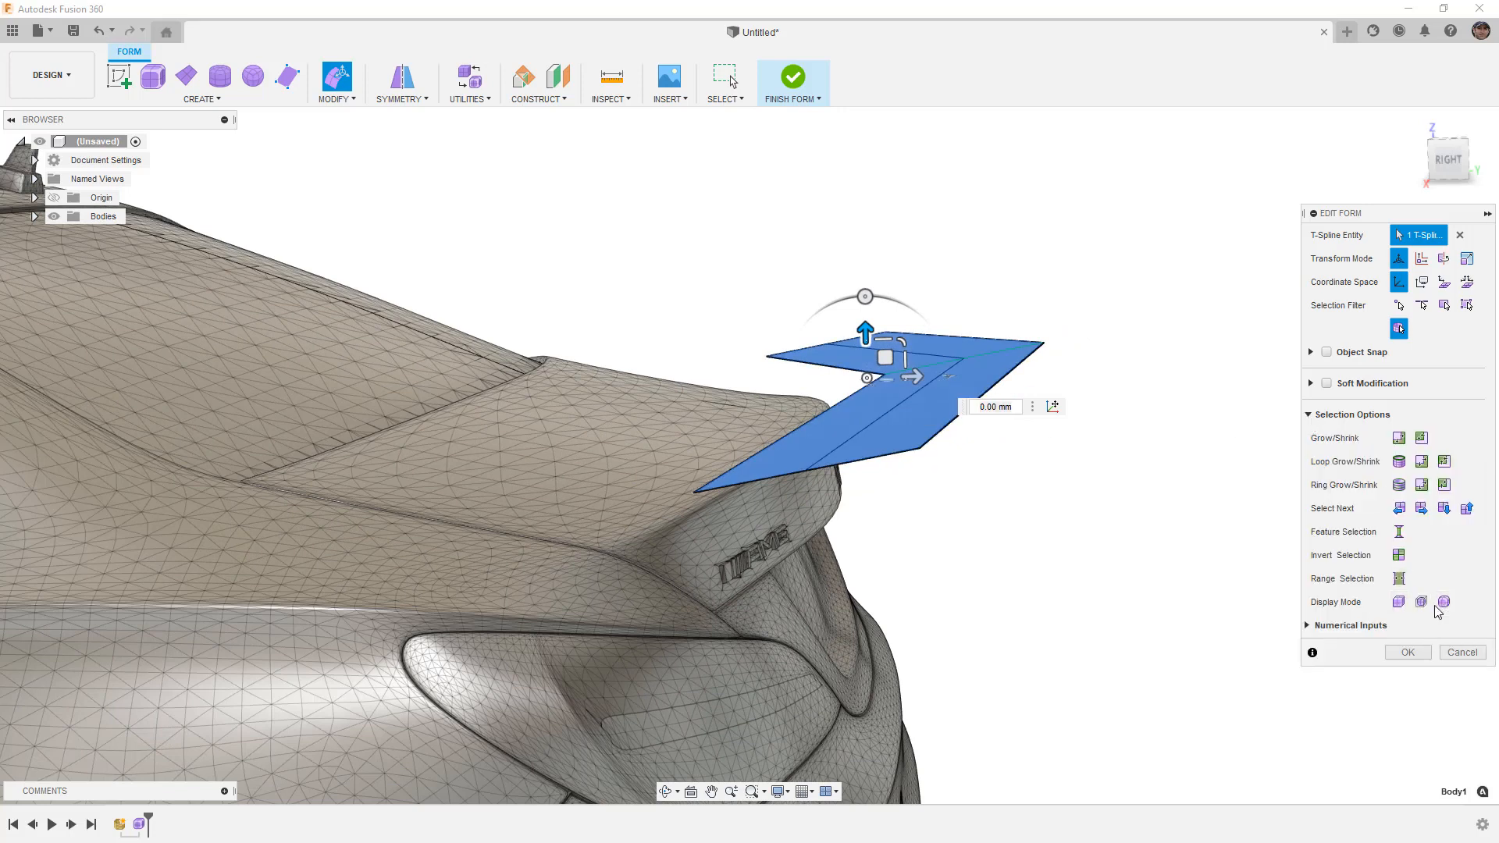
pyautogui.click(1312, 417)
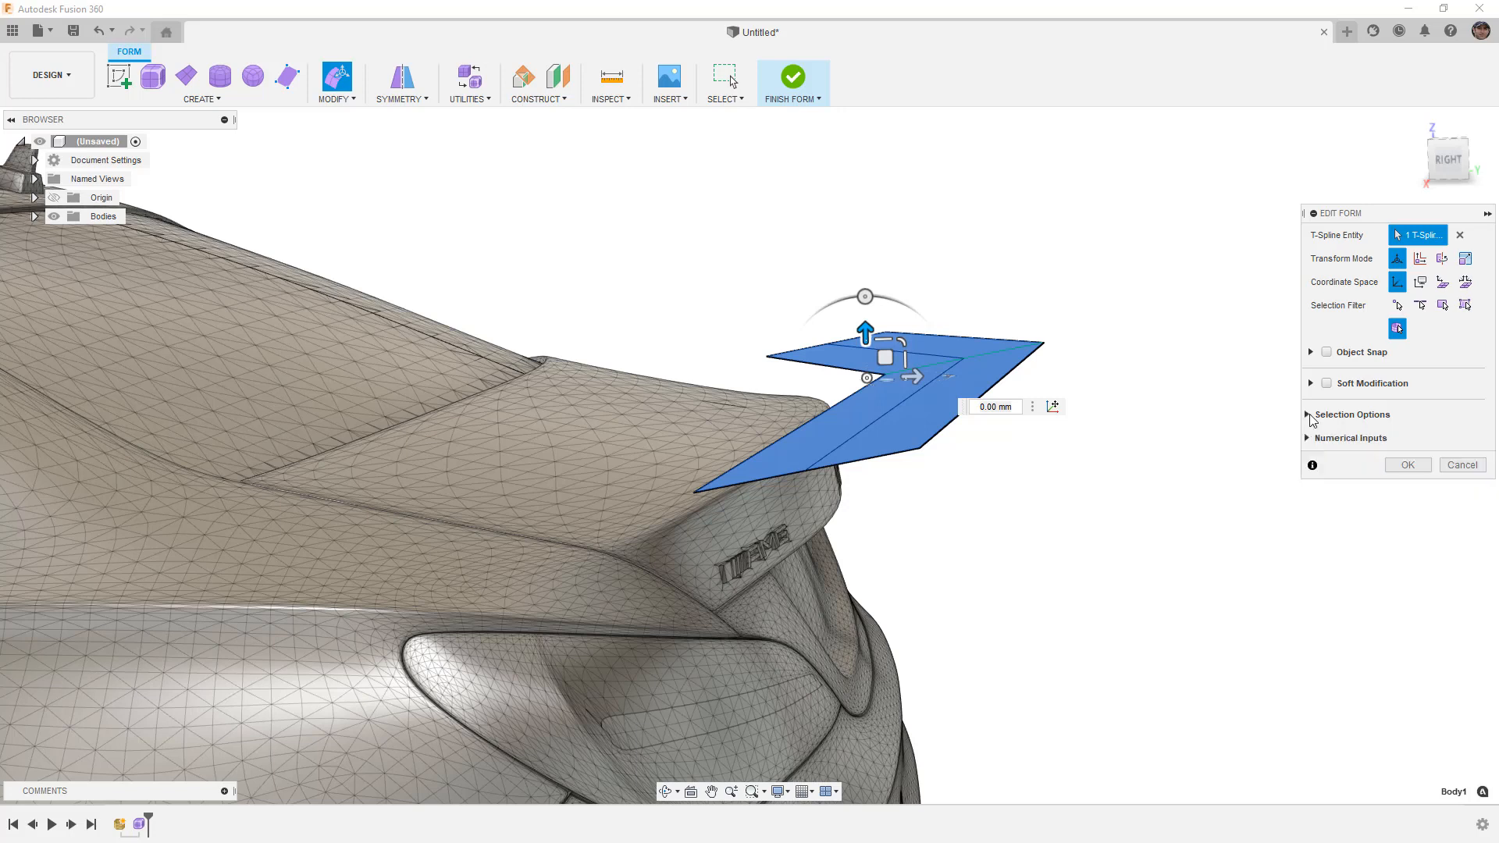
pyautogui.hotkey('alt', '3')
pyautogui.hotkey('alt', '1')
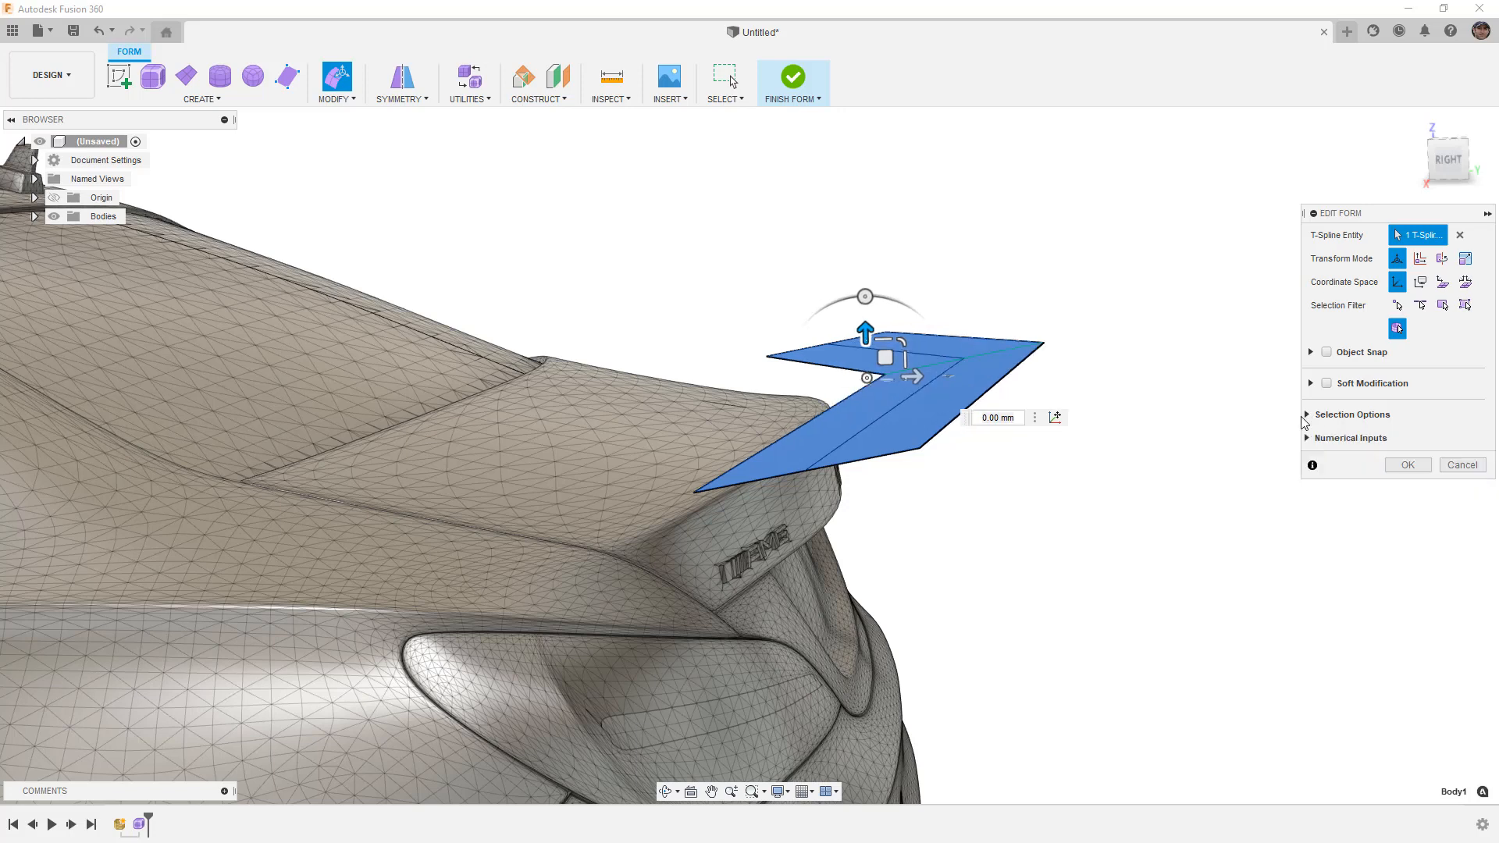
# Move the two end edges of the spoiler about 172 mm inward toward the car's centreline and slightly forward.
pyautogui.keyDown('shift'); pyautogui.moveTo(1151, 452); pyautogui.dragTo(1051, 488, button='middle'); pyautogui.keyUp('shift')
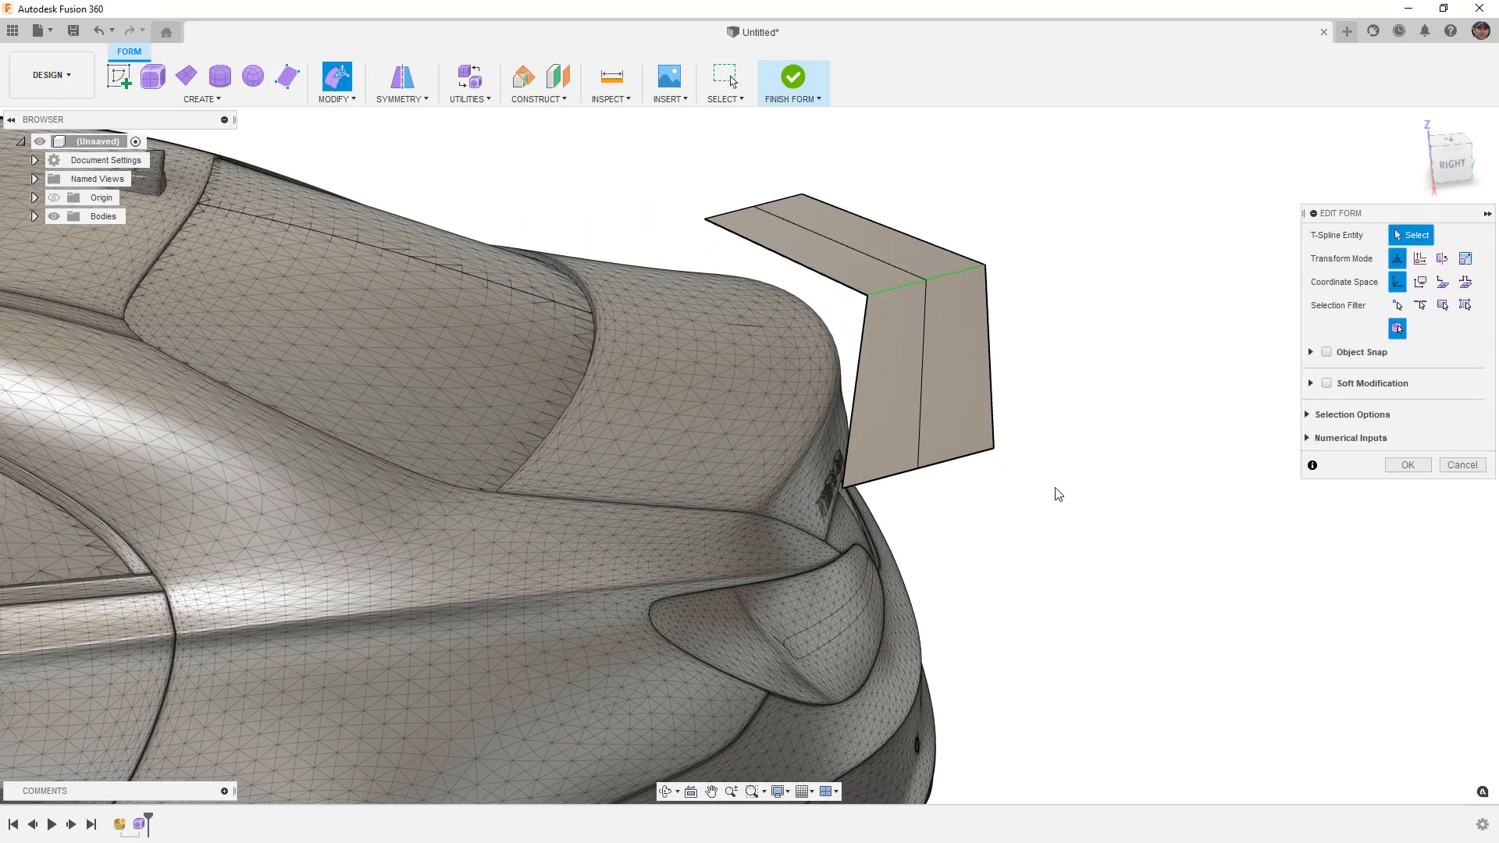
pyautogui.click(1448, 141)
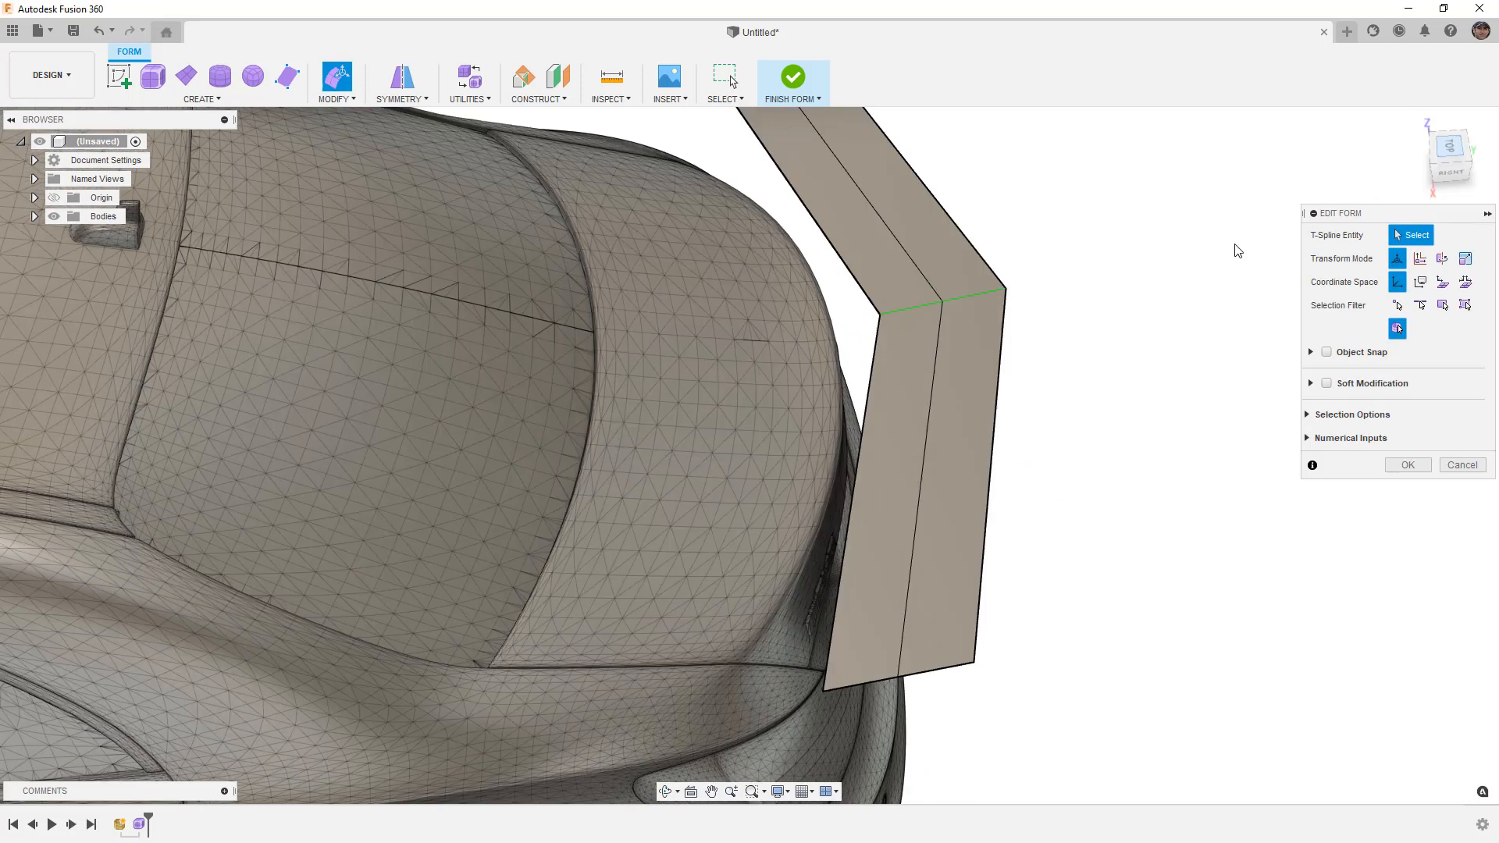
pyautogui.scroll(-3, 941, 390)
pyautogui.moveTo(915, 510); pyautogui.dragTo(921, 388, button='middle')
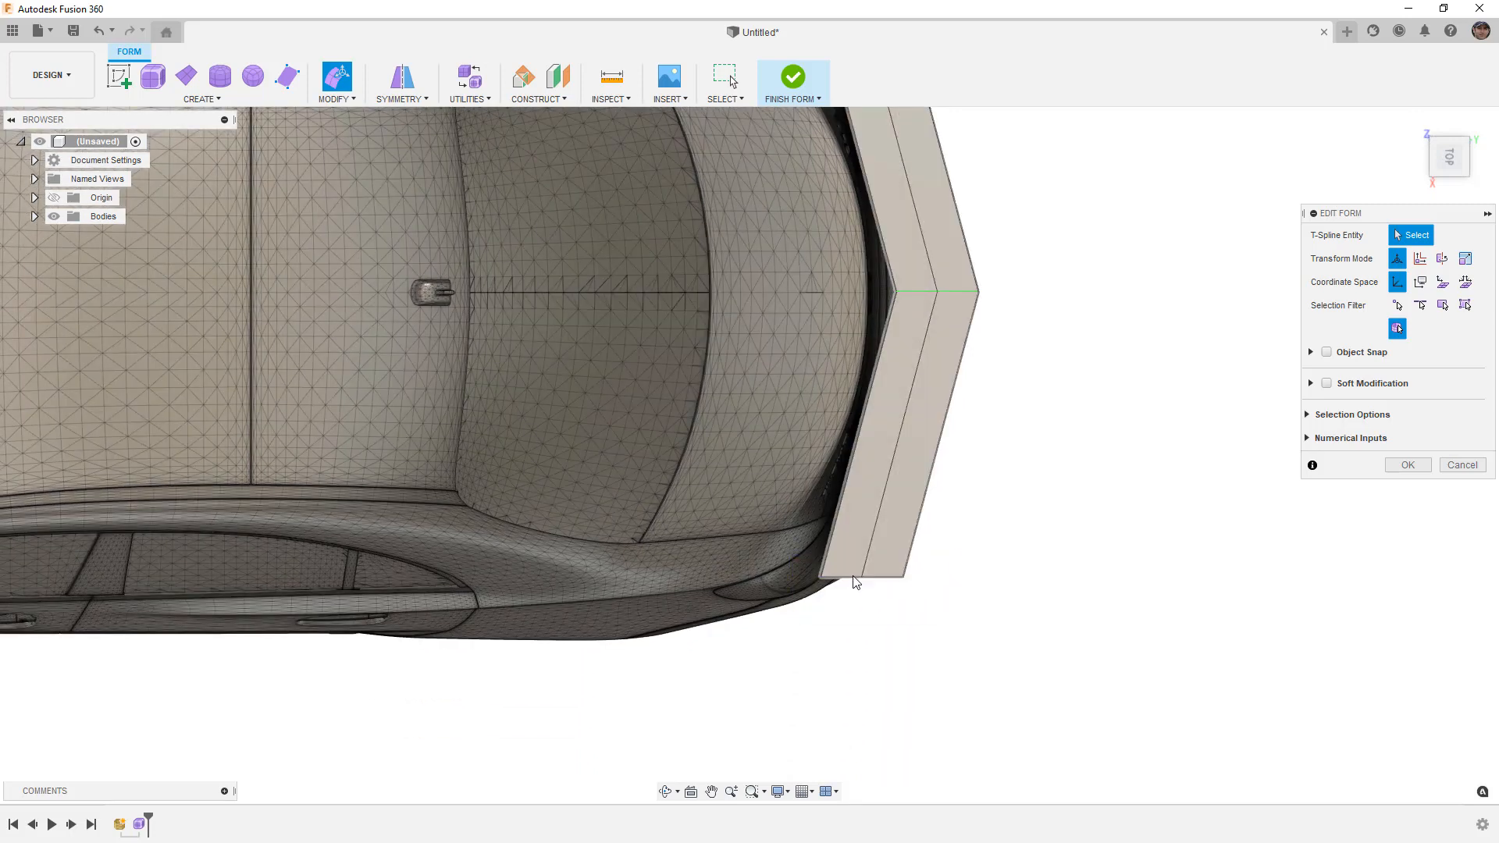
pyautogui.click(1465, 304)
pyautogui.click(837, 578)
pyautogui.keyDown('shift'); pyautogui.click(891, 578); pyautogui.keyUp('shift')
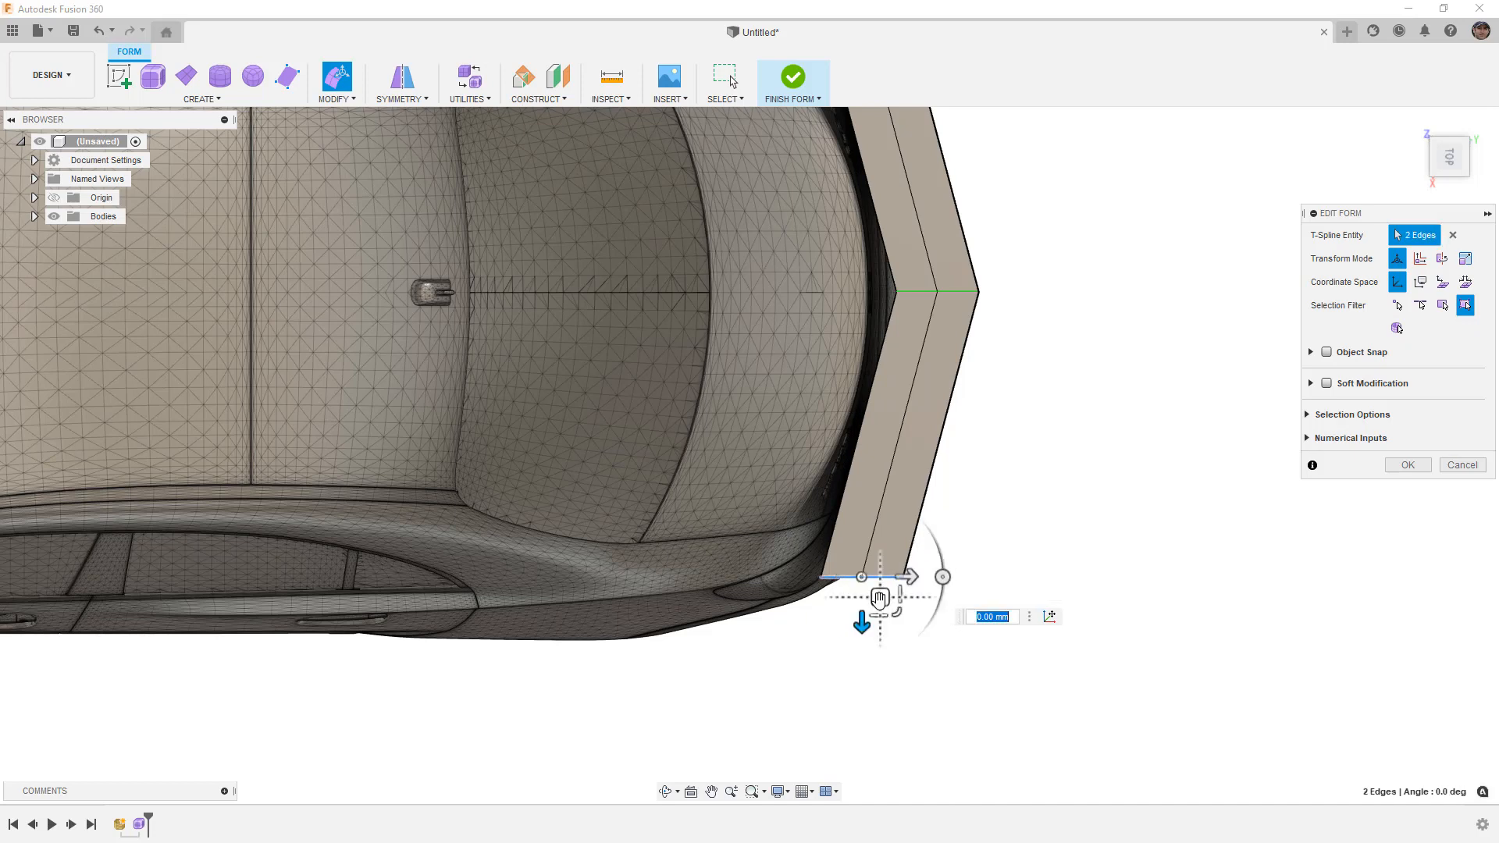
pyautogui.moveTo(878, 600); pyautogui.dragTo(870, 531)
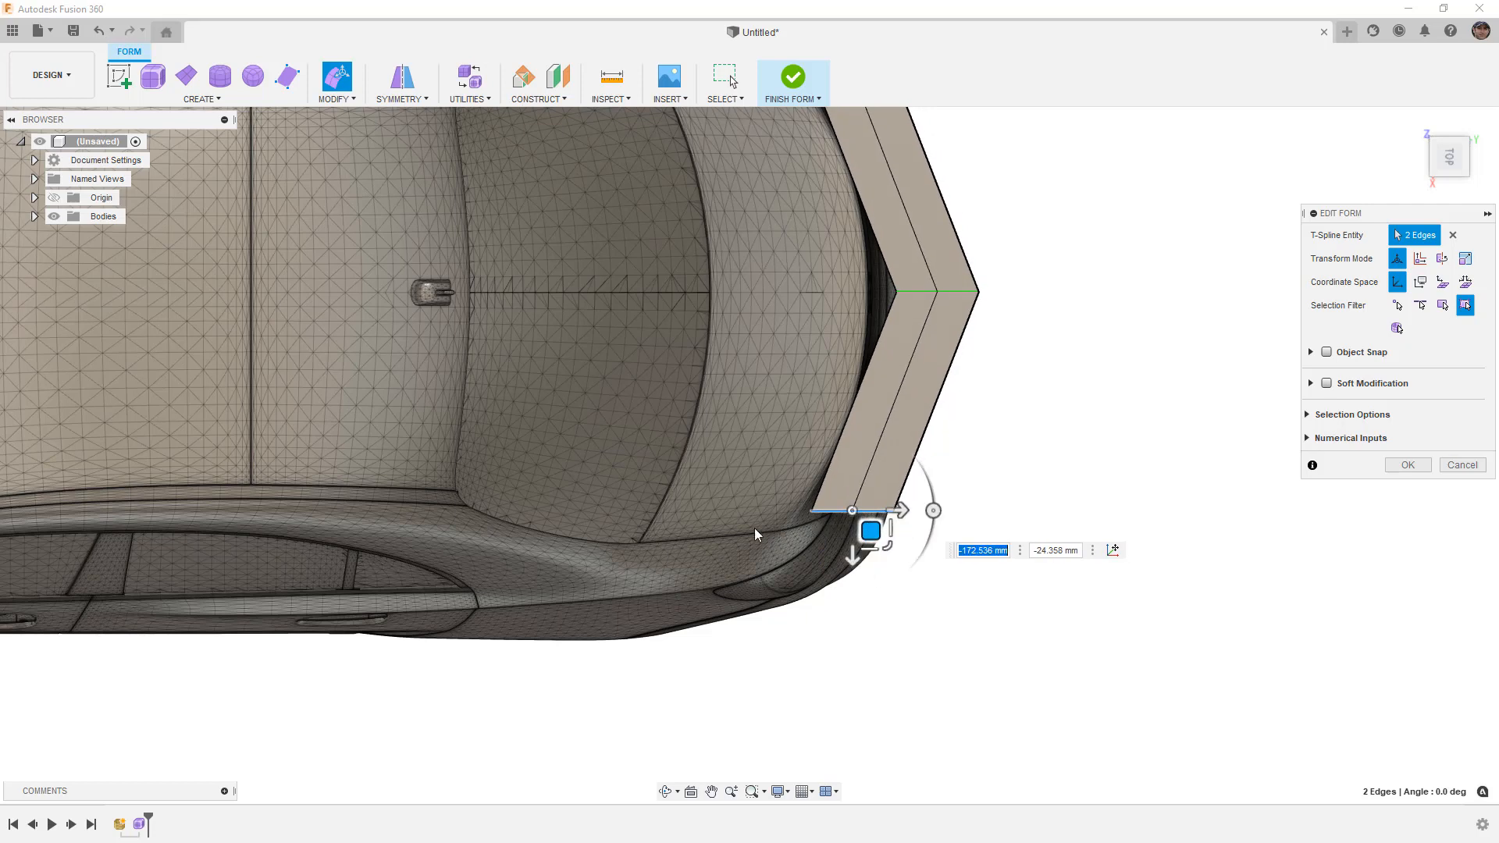
pyautogui.moveTo(867, 527); pyautogui.dragTo(871, 528)
pyautogui.click(1407, 465)
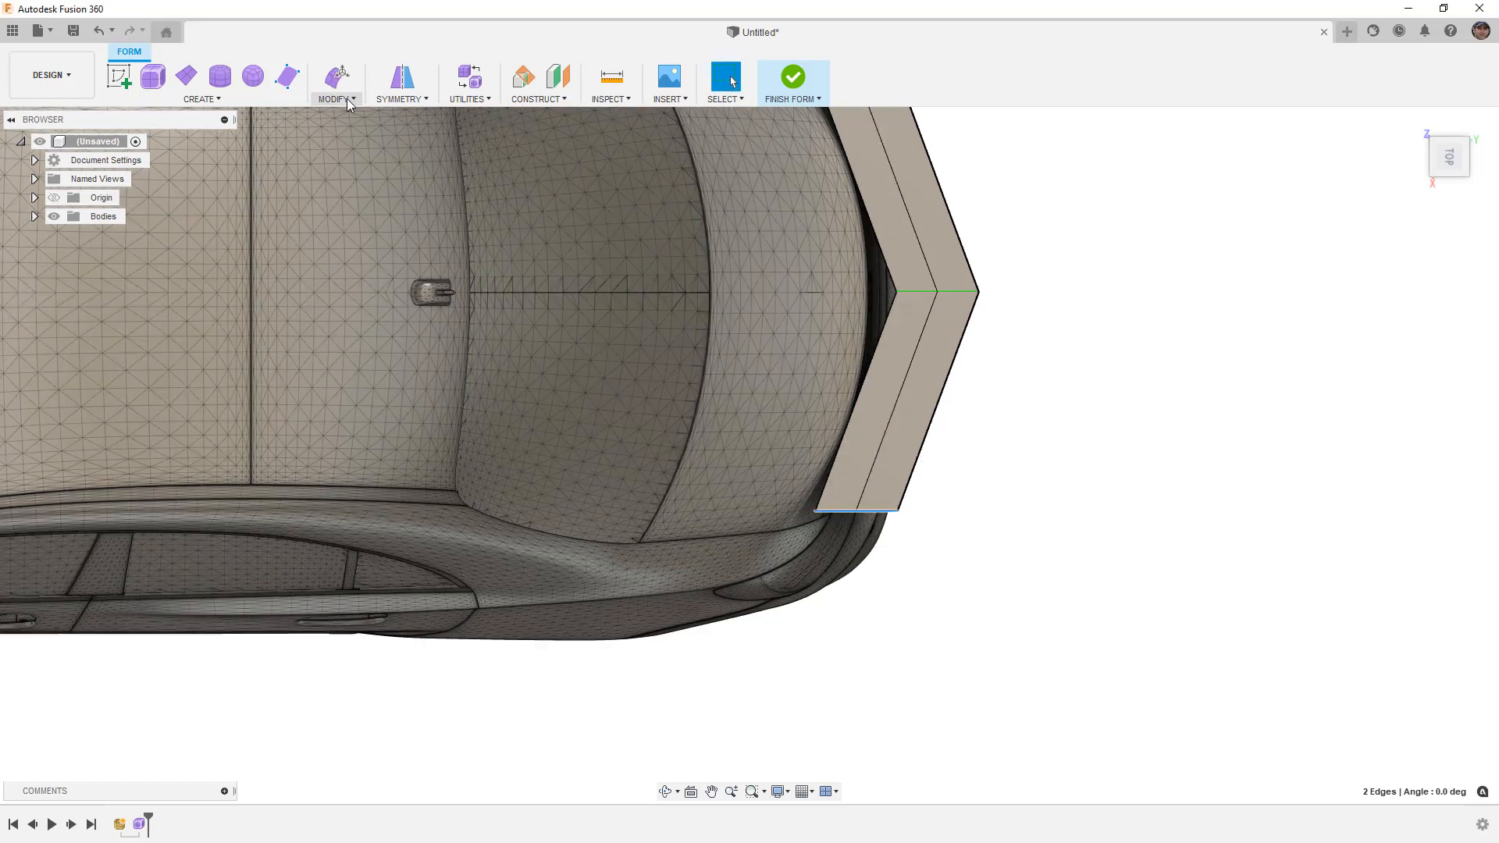
# Insert a row of edges midway between the spoiler's end edges and its centreline.
pyautogui.click(347, 99)
pyautogui.click(351, 136)
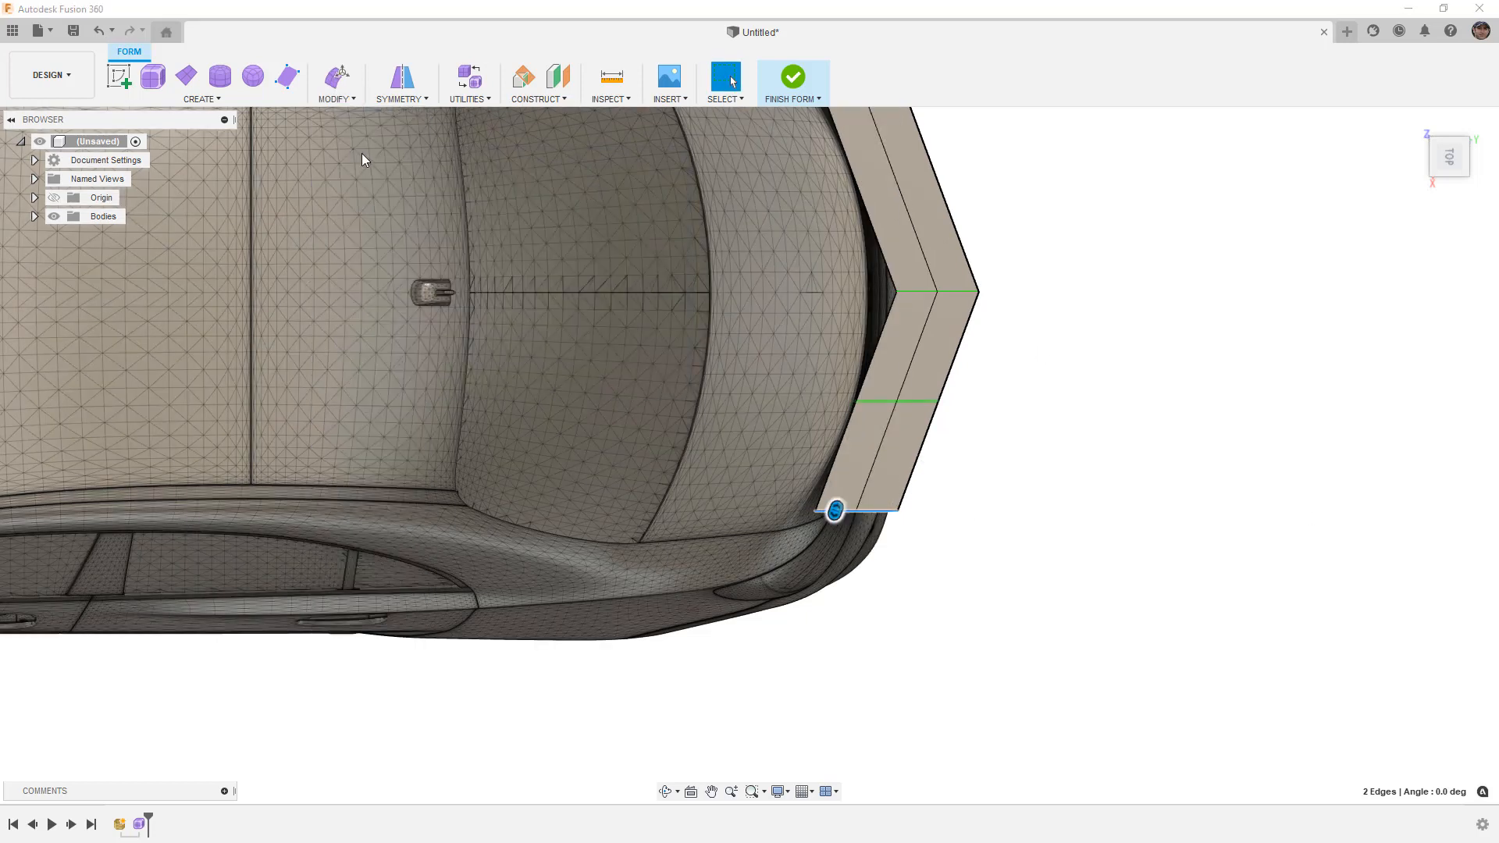
pyautogui.click(1405, 358)
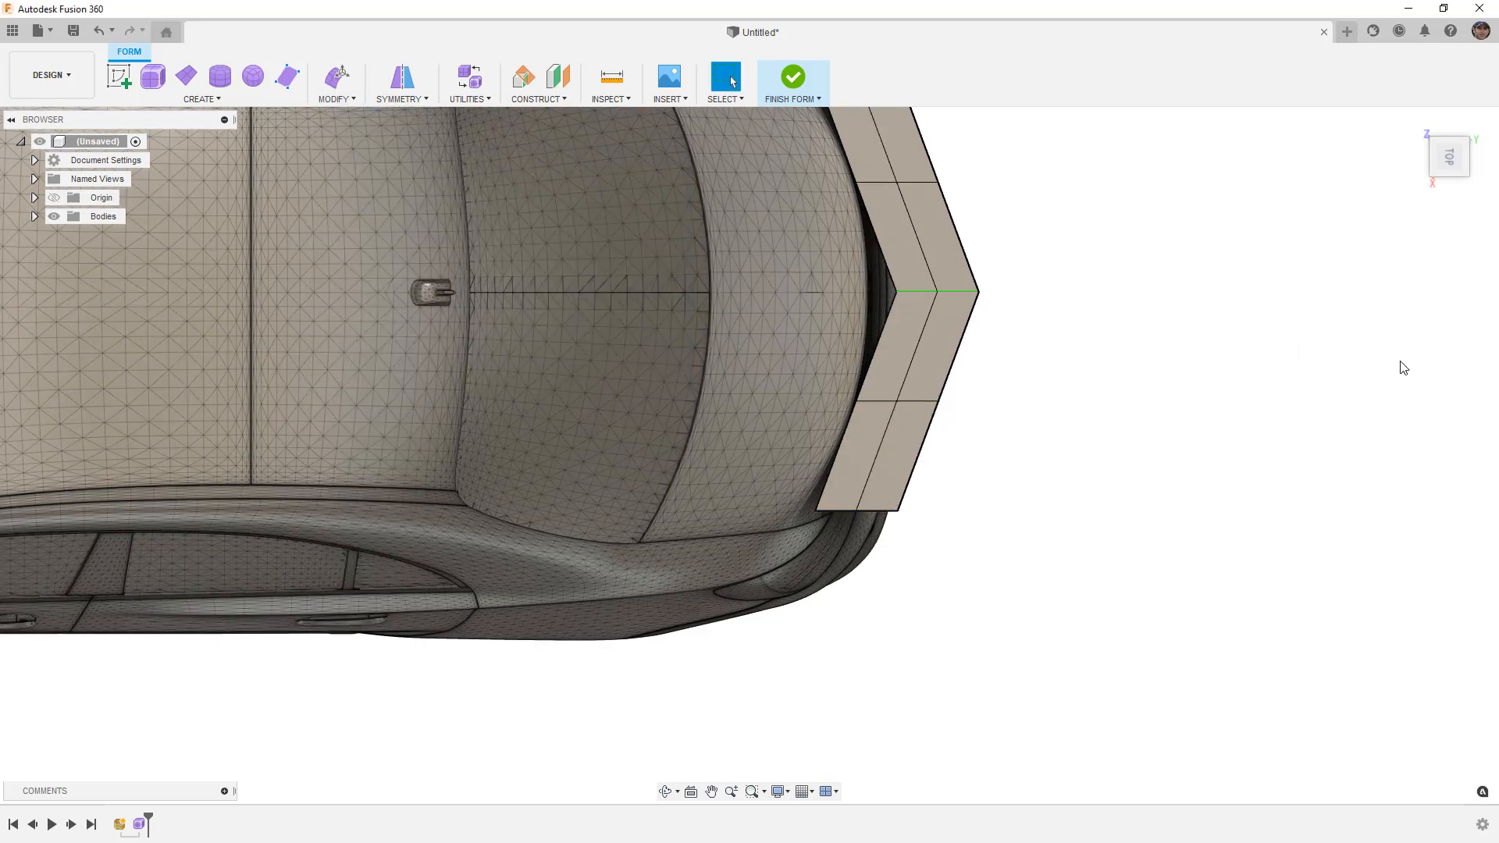
# Move the inserted edges rearward nearly in line with the centre edges, comparing the spoiler in smooth and box display.
pyautogui.doubleClick(876, 400)
pyautogui.click(338, 80)
pyautogui.scroll(3, 970, 412)
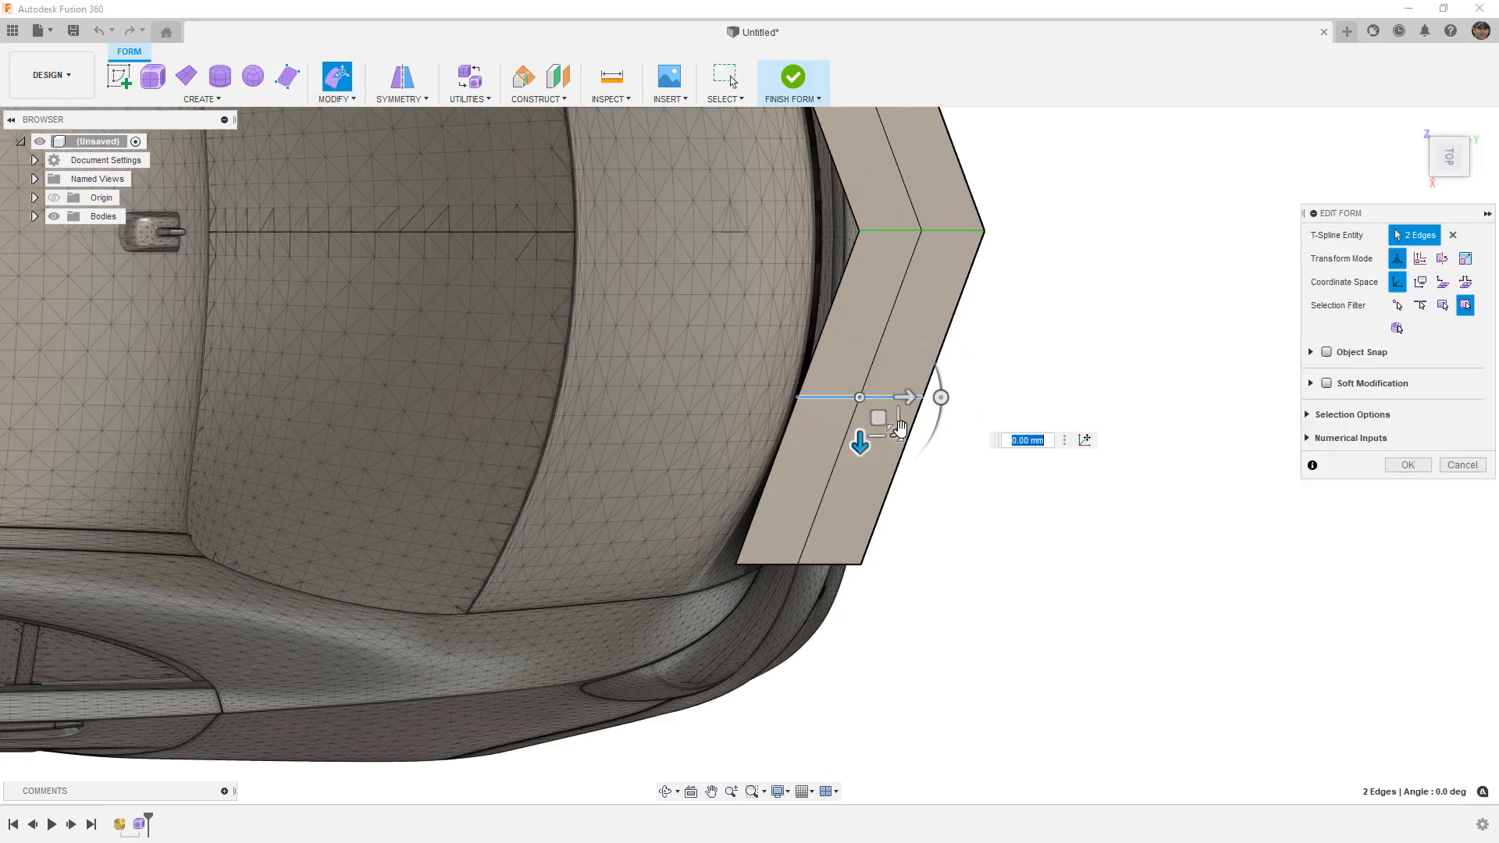
pyautogui.moveTo(906, 396); pyautogui.dragTo(970, 392)
pyautogui.scroll(-3, 956, 367)
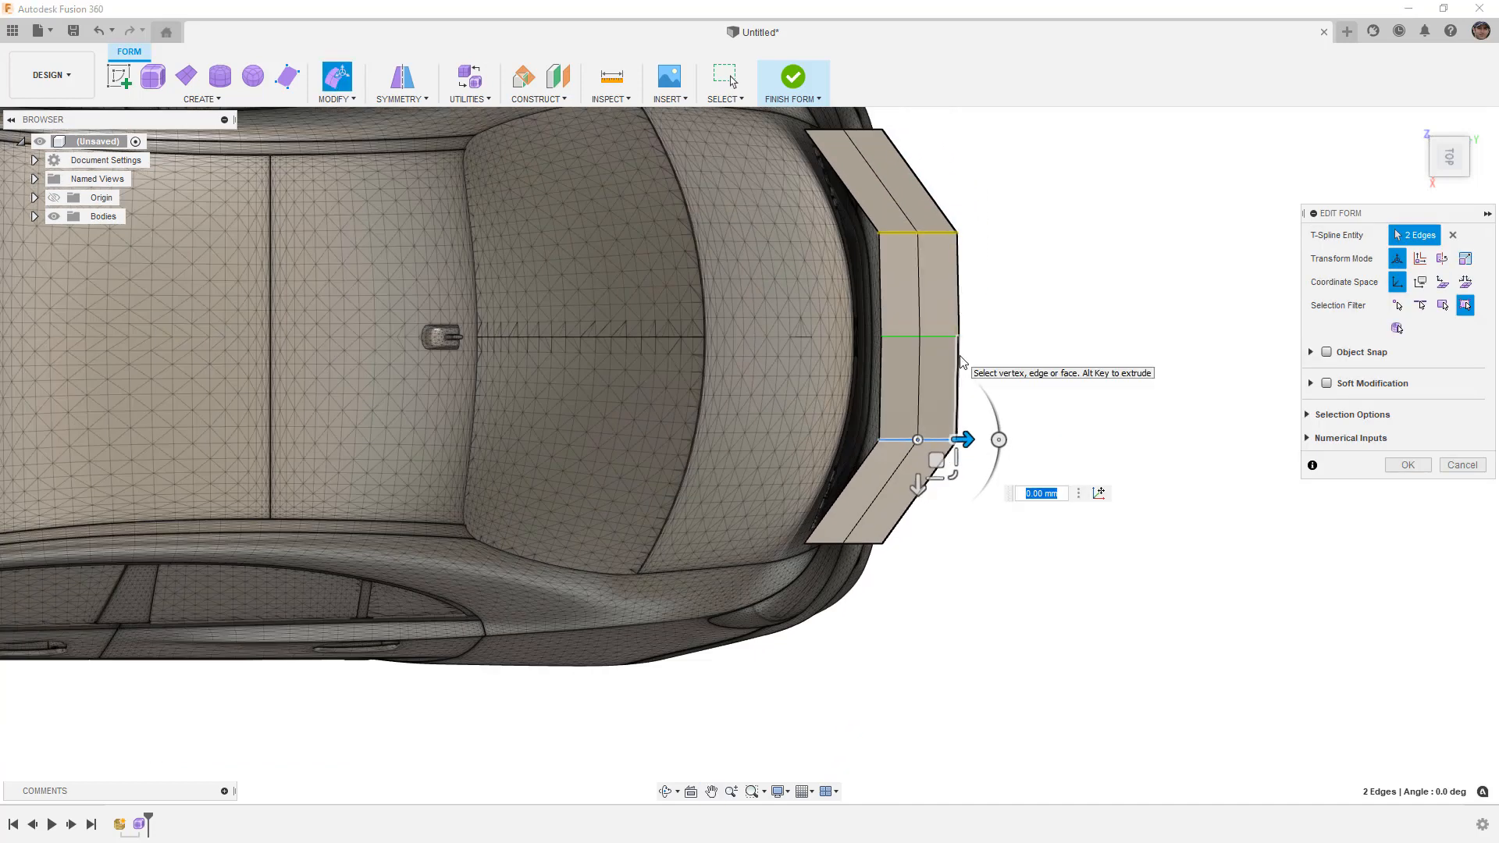
pyautogui.hotkey('alt', '3')
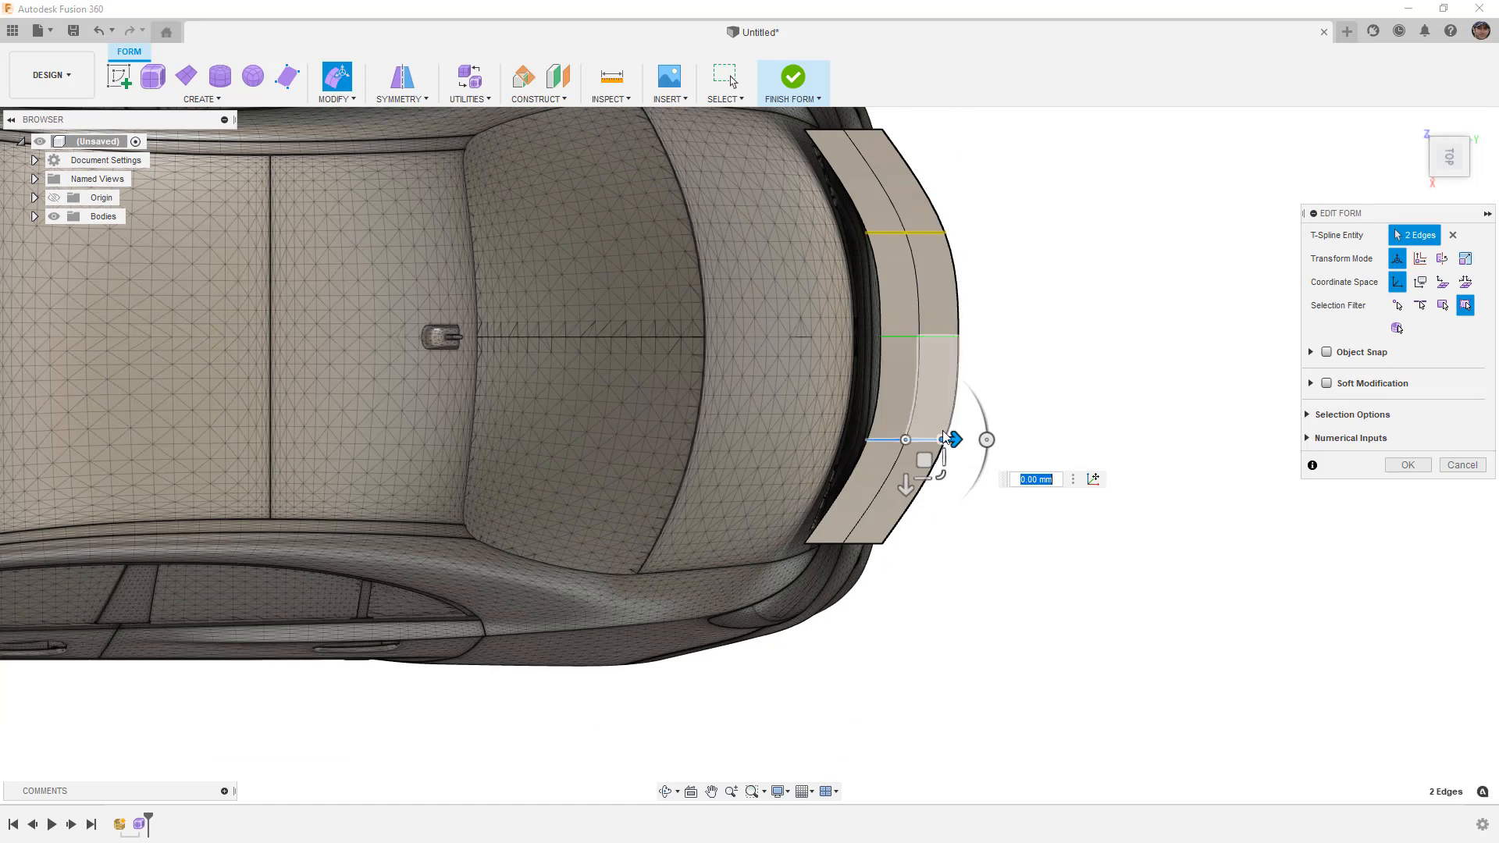
pyautogui.hotkey('alt', '1')
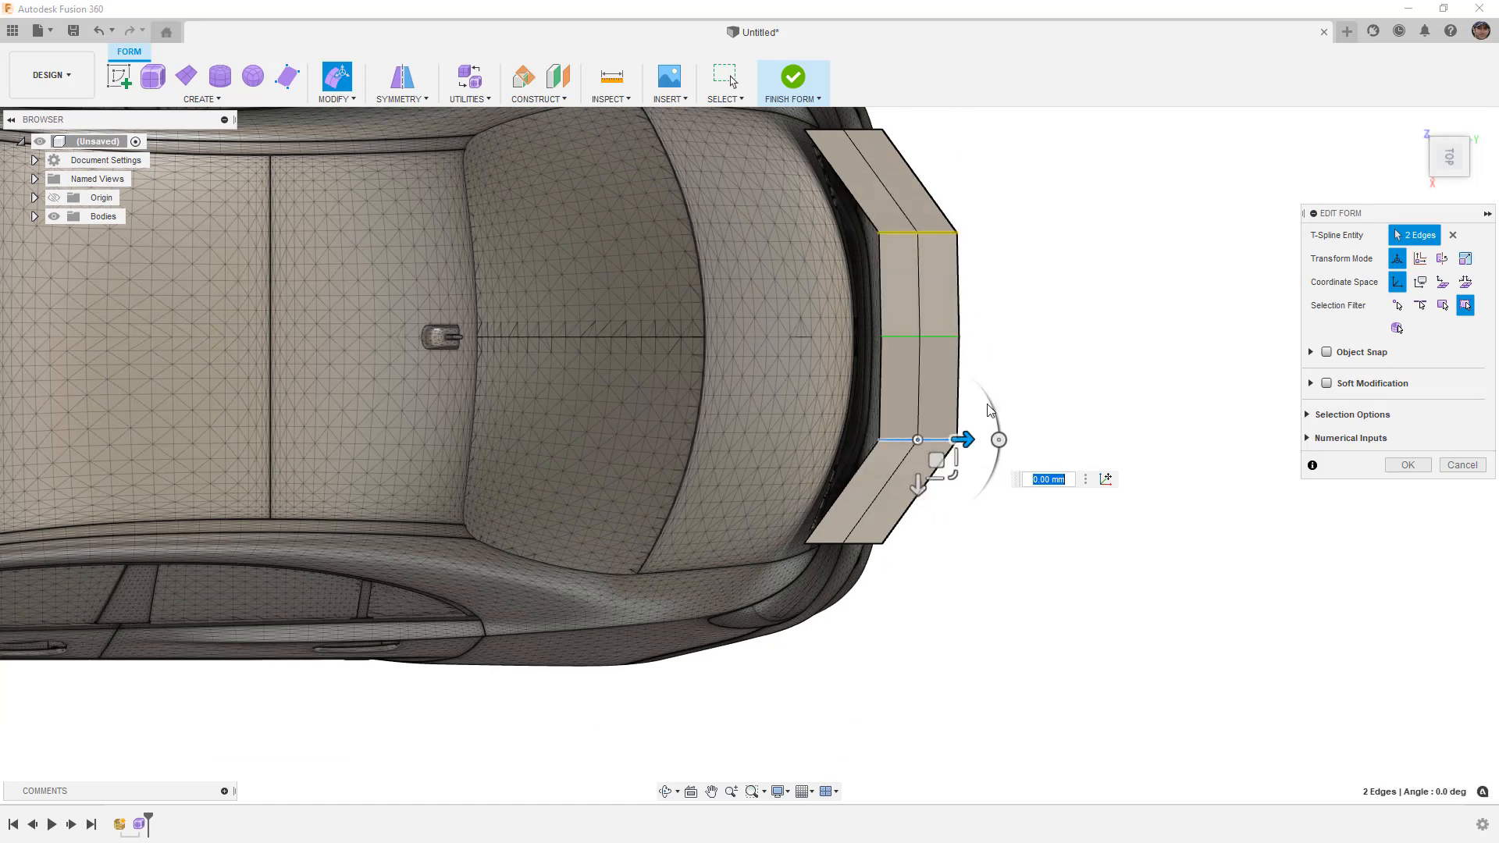
# Add the spoiler's end and centre edges to the selected intermediate edges and scale them together to narrow the spoiler front to back.
pyautogui.keyDown('shift'); pyautogui.doubleClick(832, 544); pyautogui.keyUp('shift')
pyautogui.keyDown('shift'); pyautogui.doubleClick(903, 336); pyautogui.keyUp('shift')
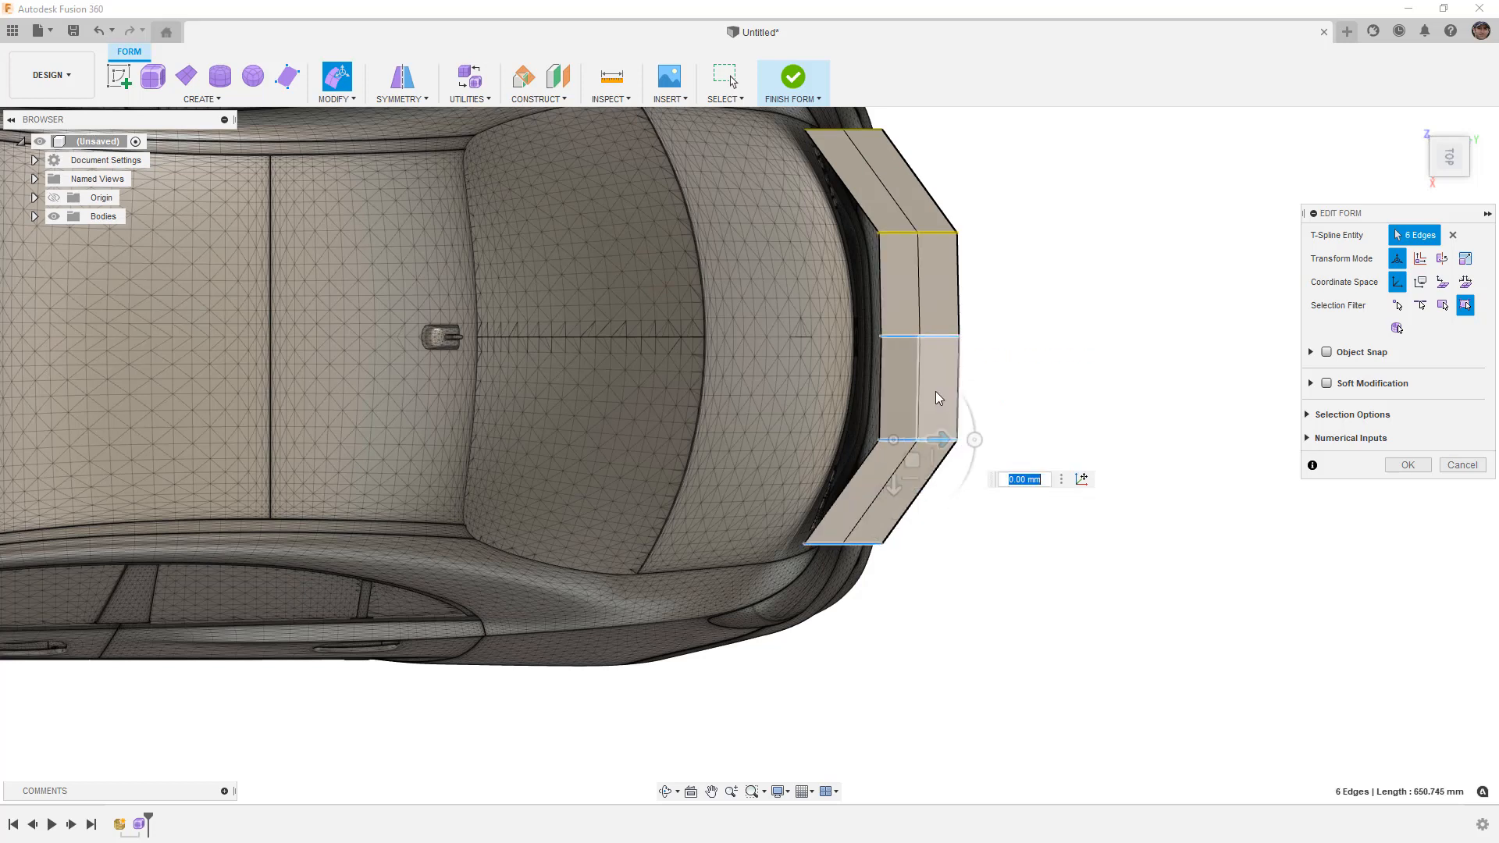
pyautogui.moveTo(932, 457); pyautogui.dragTo(916, 462)
# Move the whole spoiler body about 100 mm forward over the trunk, and restore the All selection filter.
pyautogui.click(1397, 328)
pyautogui.click(933, 351)
pyautogui.moveTo(937, 336); pyautogui.dragTo(904, 336)
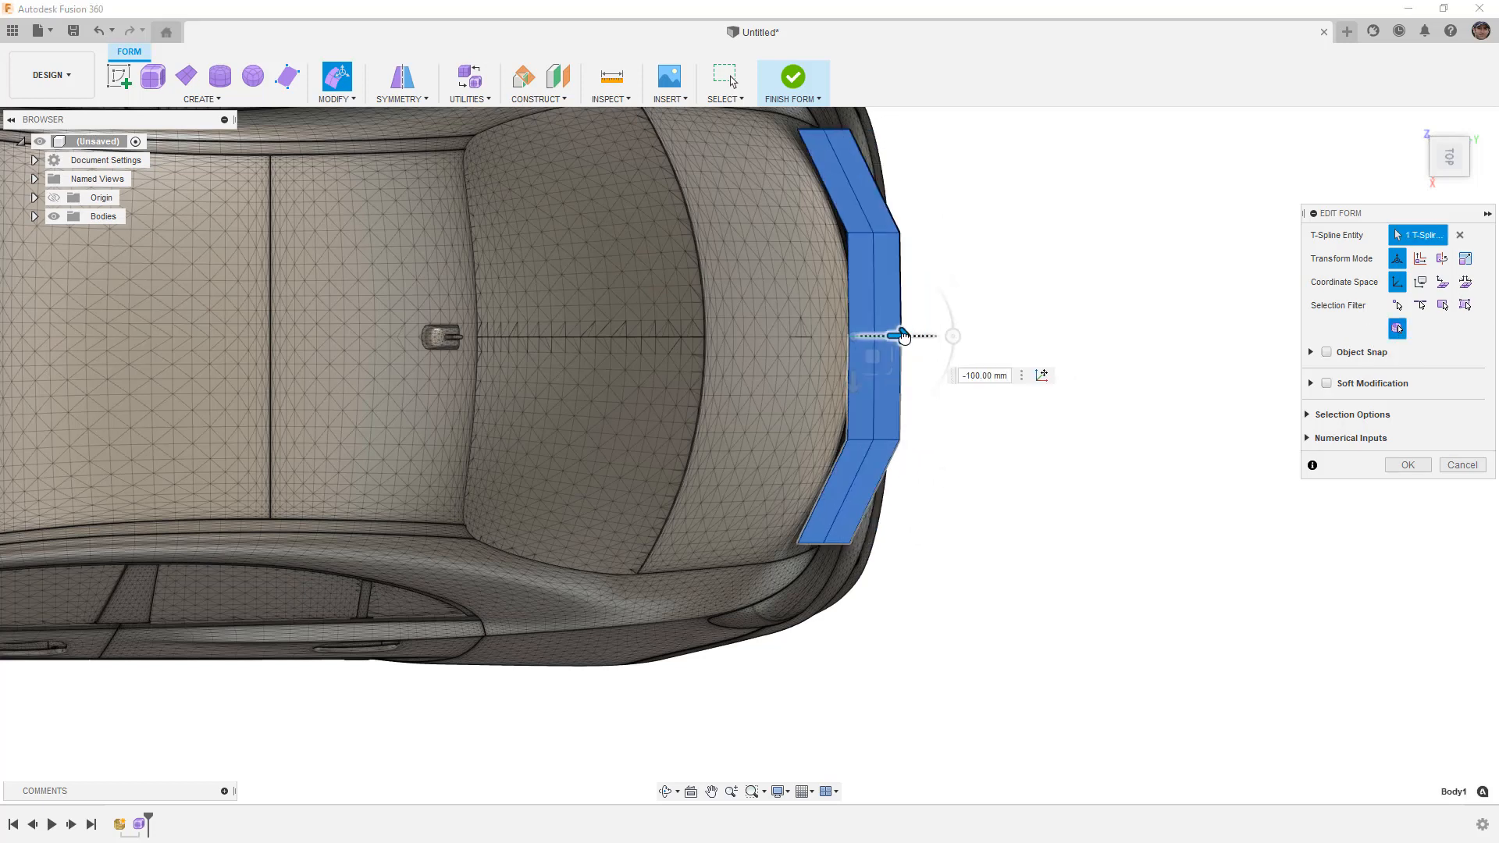
pyautogui.keyDown('shift'); pyautogui.moveTo(940, 479); pyautogui.dragTo(860, 364, button='middle'); pyautogui.keyUp('shift')
pyautogui.keyDown('shift'); pyautogui.moveTo(860, 373); pyautogui.dragTo(974, 404, button='middle'); pyautogui.keyUp('shift')
pyautogui.click(1466, 306)
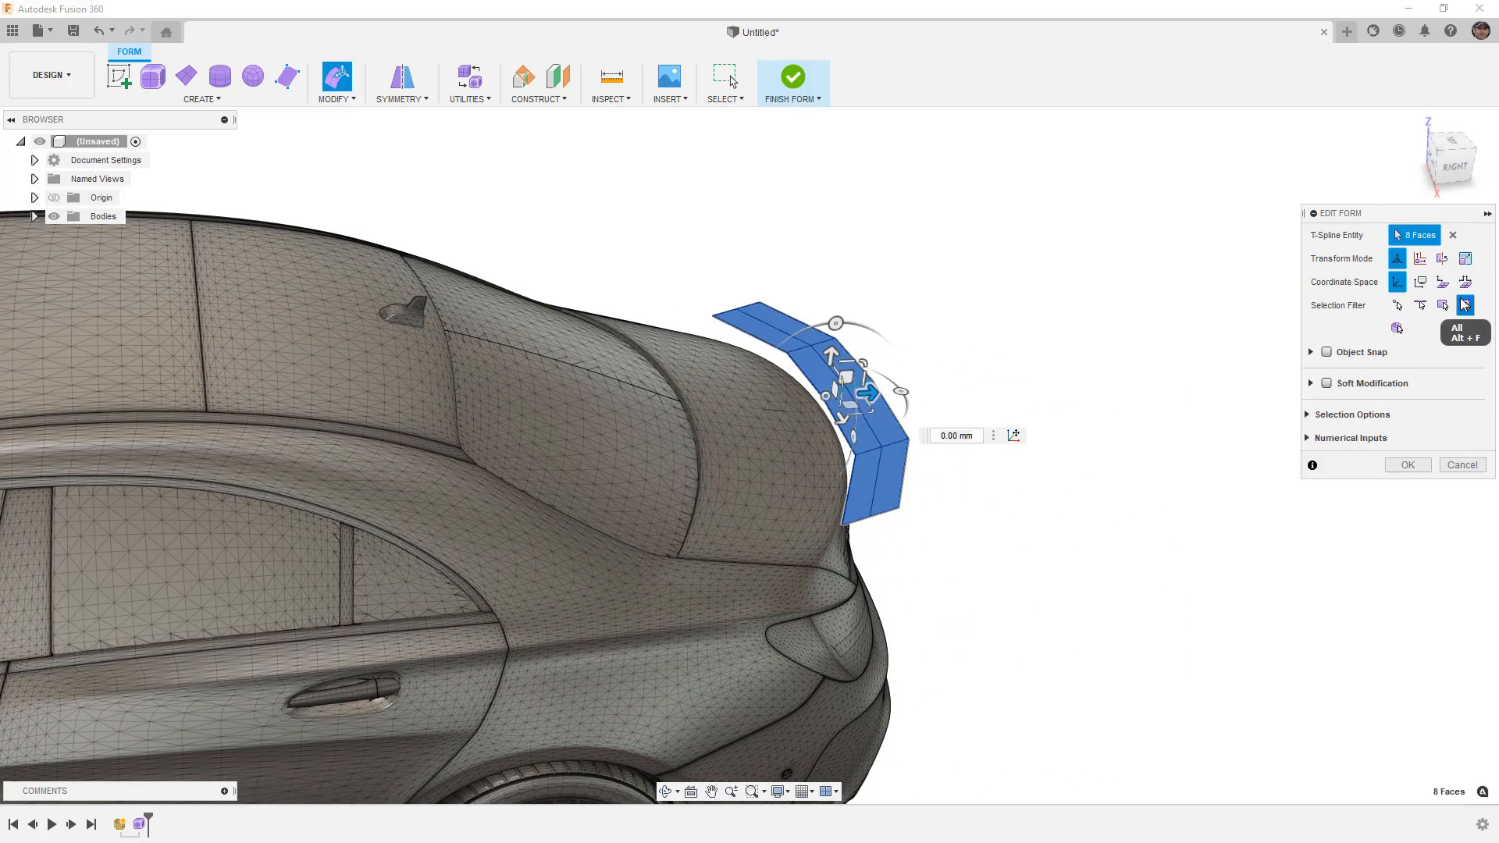
# Raise the intermediate bend edges in side view to line up with the spoiler's slope, and finish the edit in box display.
pyautogui.scroll(5, 928, 378)
pyautogui.keyDown('shift'); pyautogui.moveTo(907, 378); pyautogui.dragTo(940, 391, button='middle'); pyautogui.keyUp('shift')
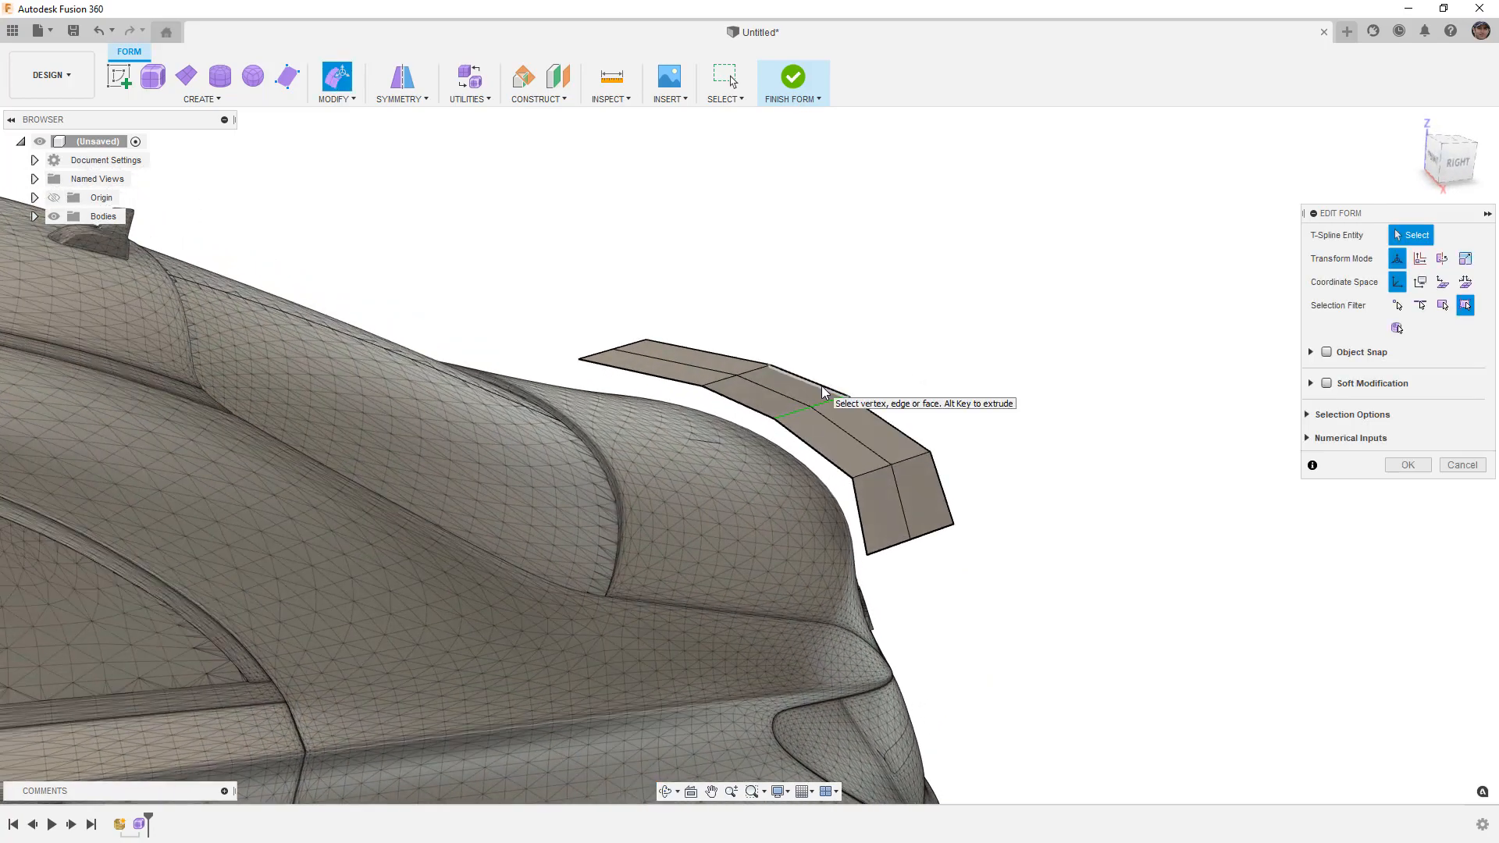
pyautogui.moveTo(900, 498)
pyautogui.keyDown('shift'); pyautogui.mouseDown(button='middle')
pyautogui.moveTo(827, 491)
pyautogui.moveTo(899, 480)
pyautogui.mouseUp(button='middle'); pyautogui.keyUp('shift')
pyautogui.doubleClick(897, 476)
pyautogui.click(1449, 160)
pyautogui.scroll(7, 910, 414)
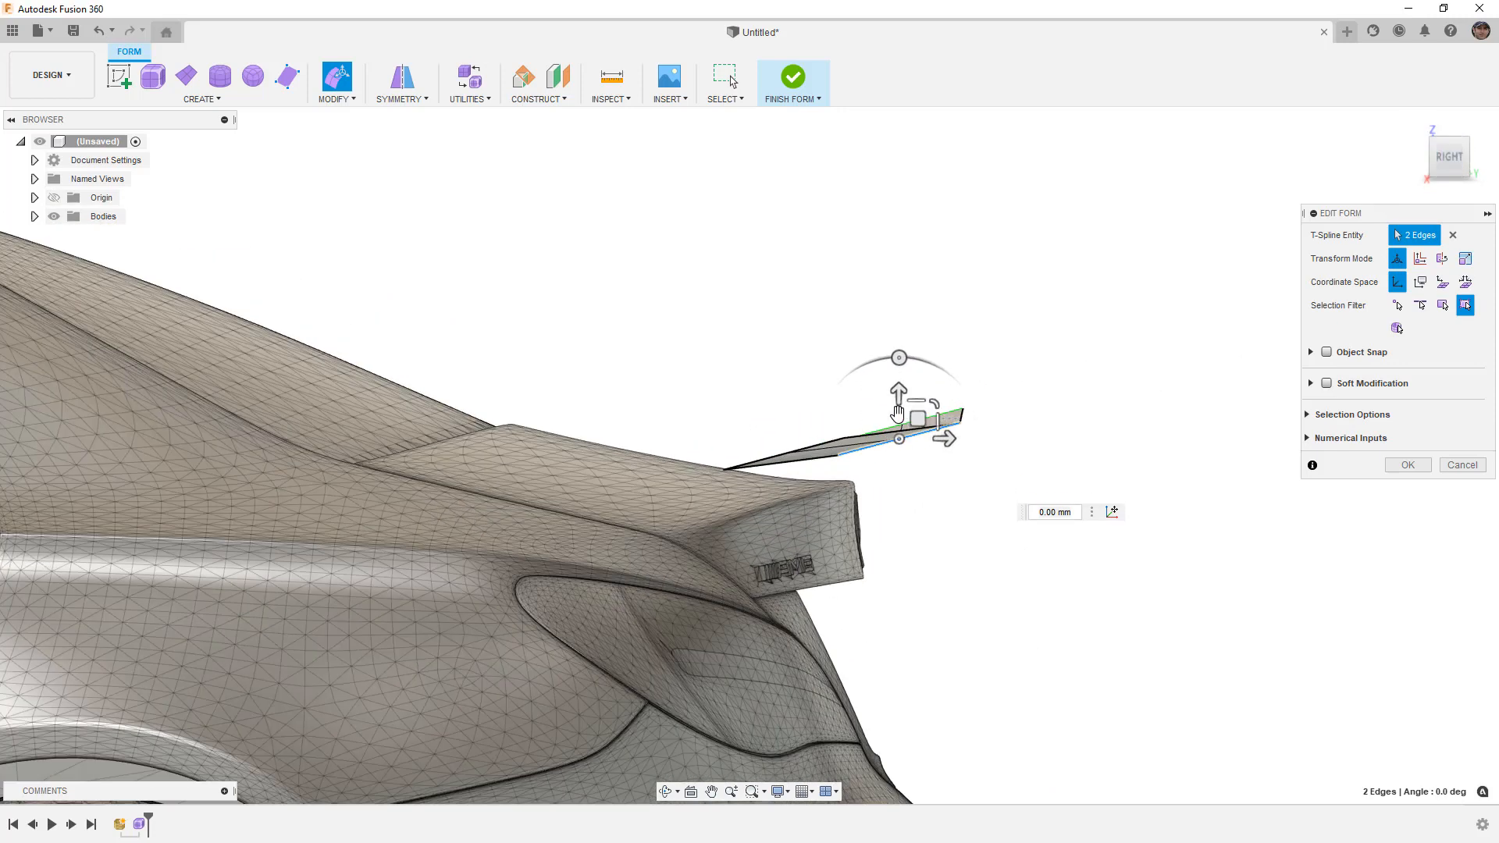
pyautogui.moveTo(926, 466); pyautogui.dragTo(913, 432)
pyautogui.keyDown('shift'); pyautogui.moveTo(769, 445); pyautogui.dragTo(797, 454, button='middle'); pyautogui.keyUp('shift')
pyautogui.scroll(-5, 810, 456)
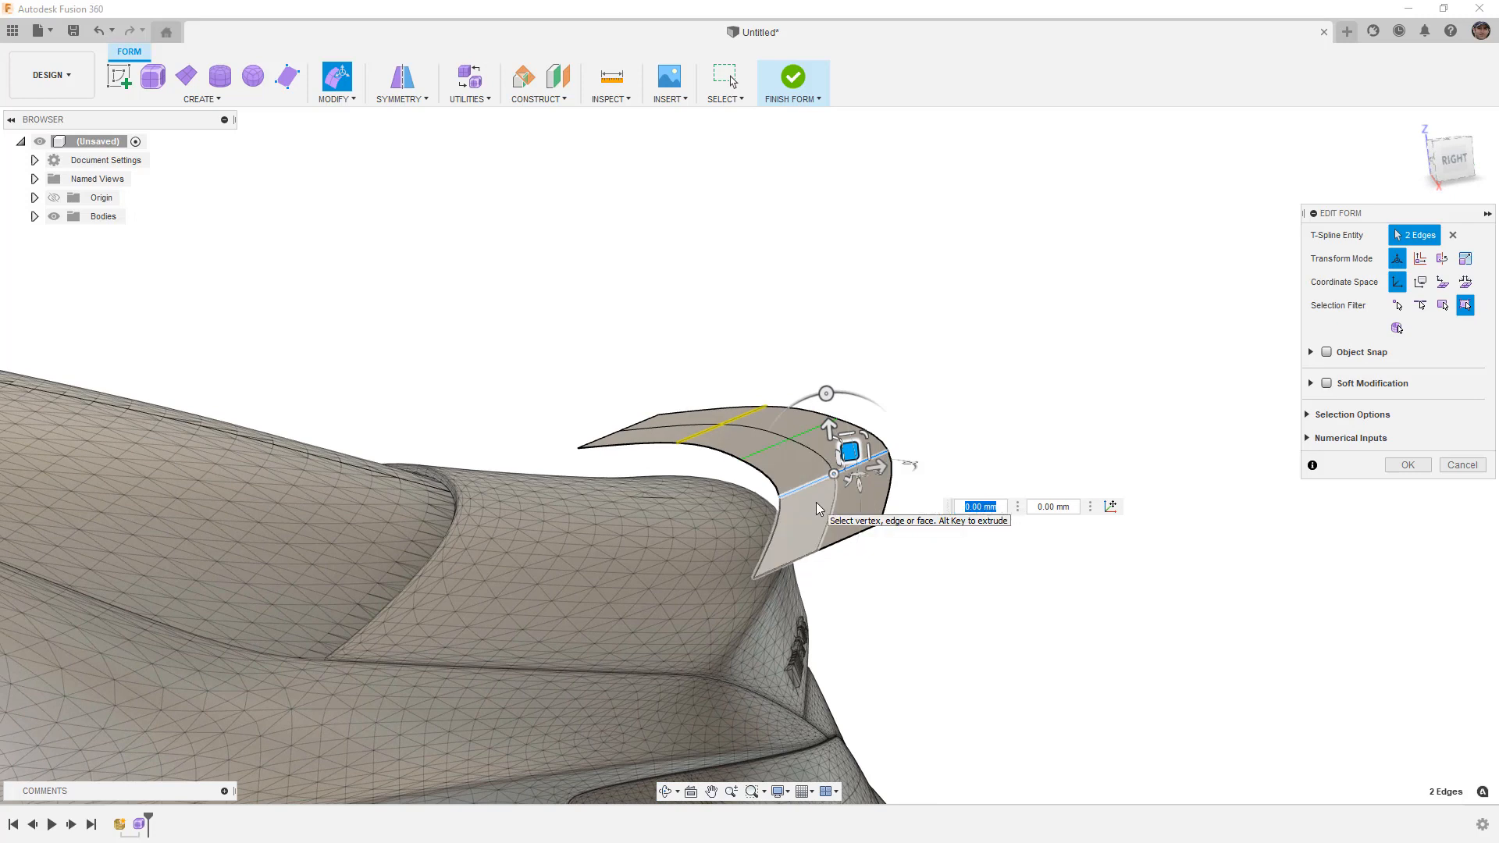
pyautogui.hotkey('alt', '1')
pyautogui.click(1407, 464)
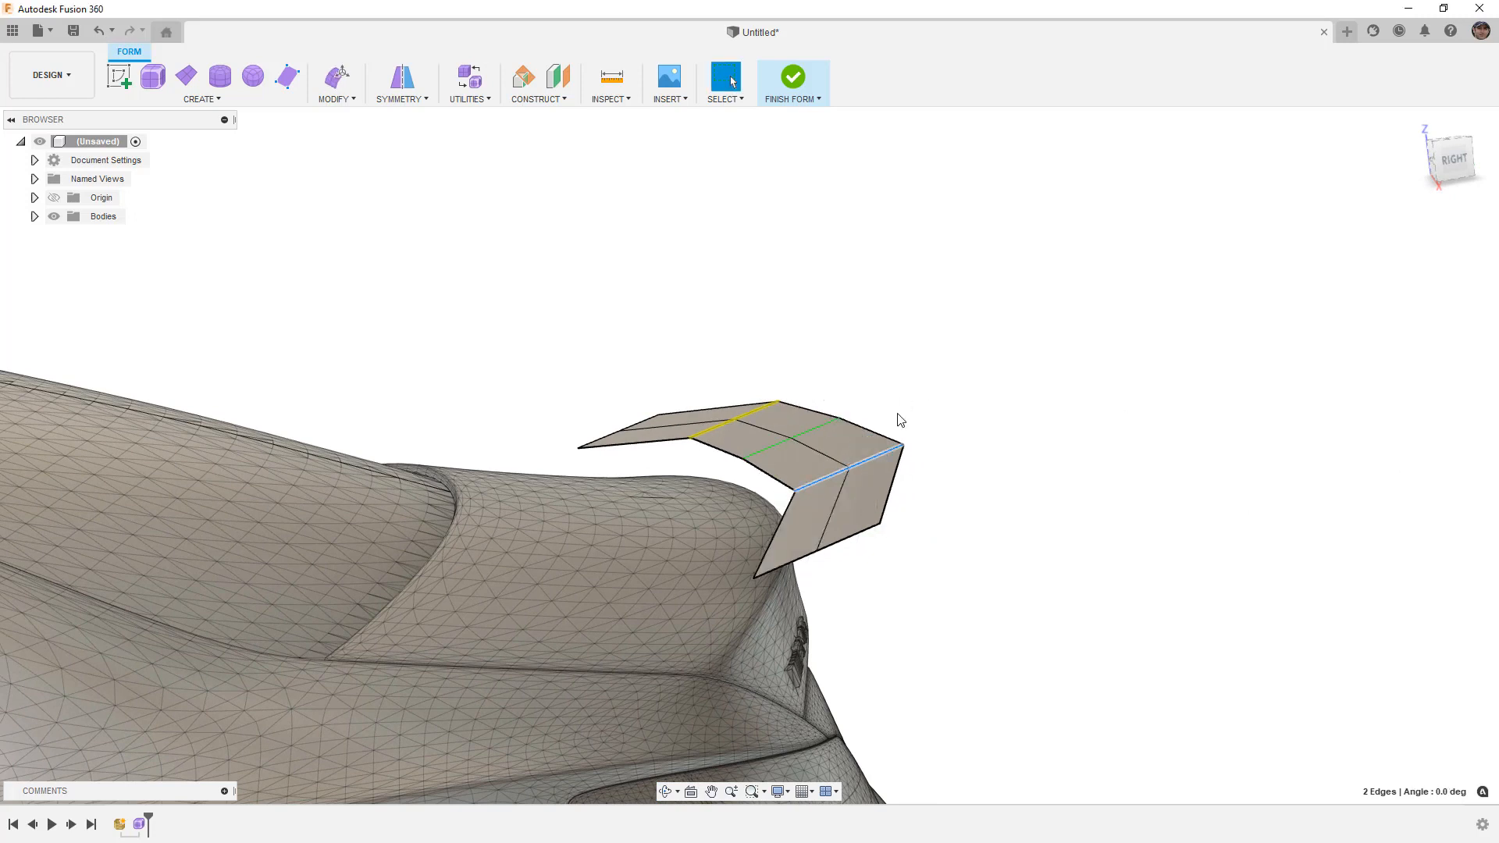
# Insert a row of edges close beside the spoiler's bend edges, on the side toward the centreline.
pyautogui.click(338, 98)
pyautogui.click(353, 149)
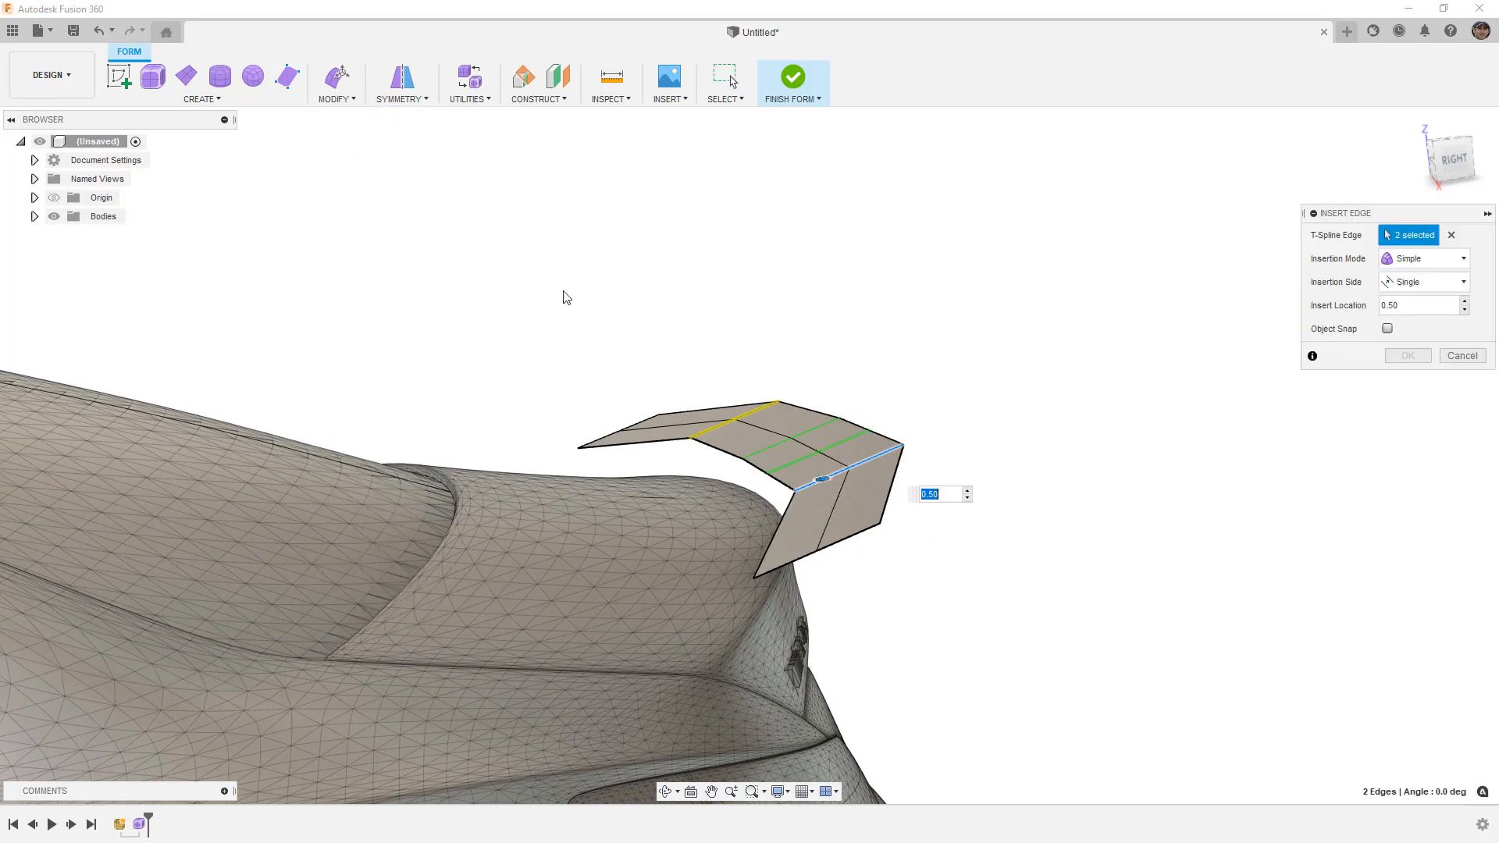
pyautogui.moveTo(825, 476); pyautogui.dragTo(852, 502)
pyautogui.click(1408, 356)
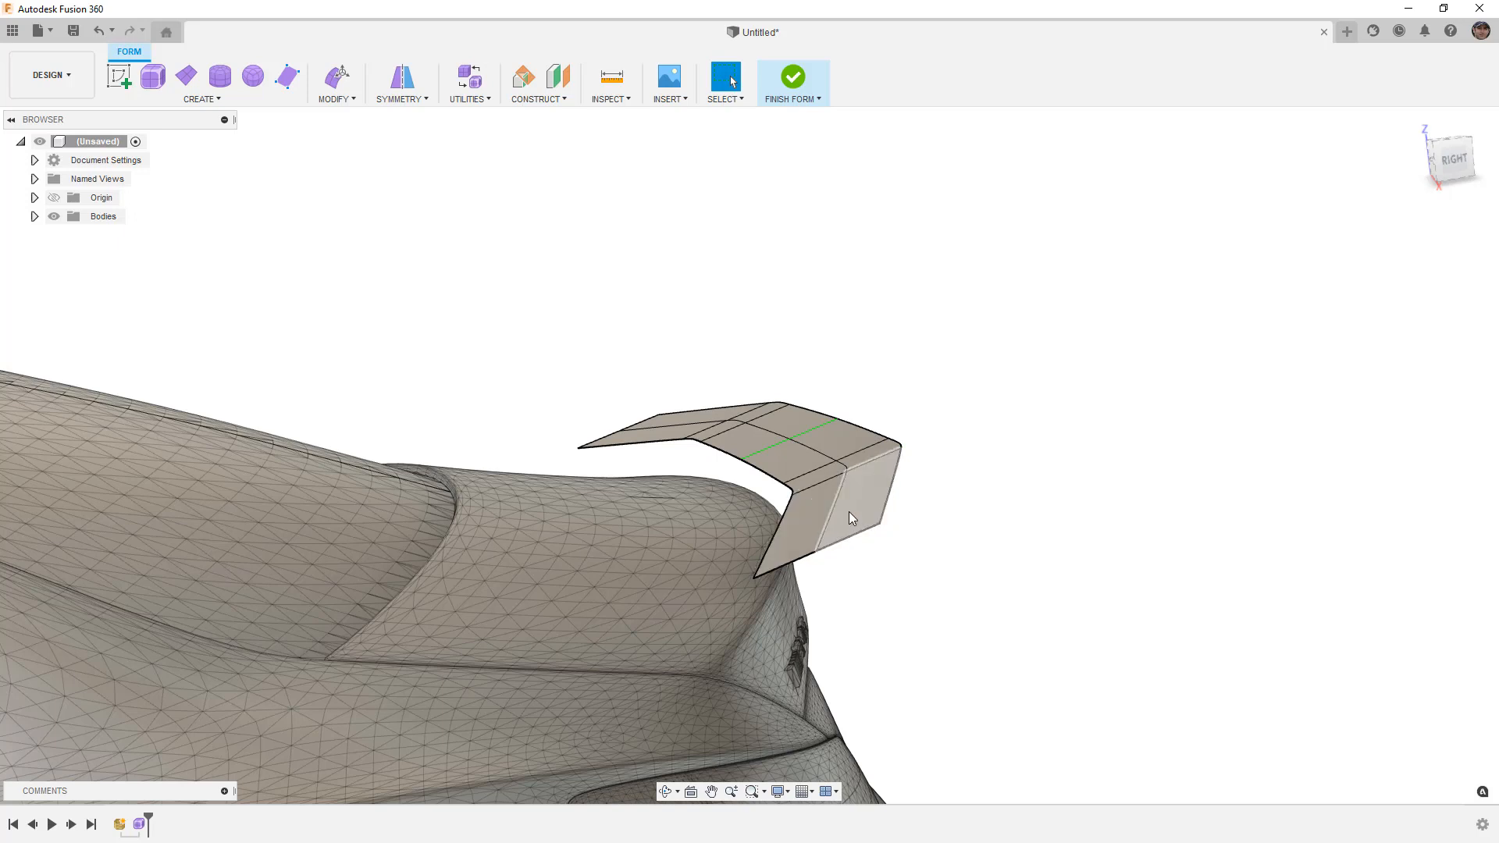
# Insert a row of edges at location 0.50 between the spoiler's end edges and its bend edges.
pyautogui.doubleClick(864, 533)
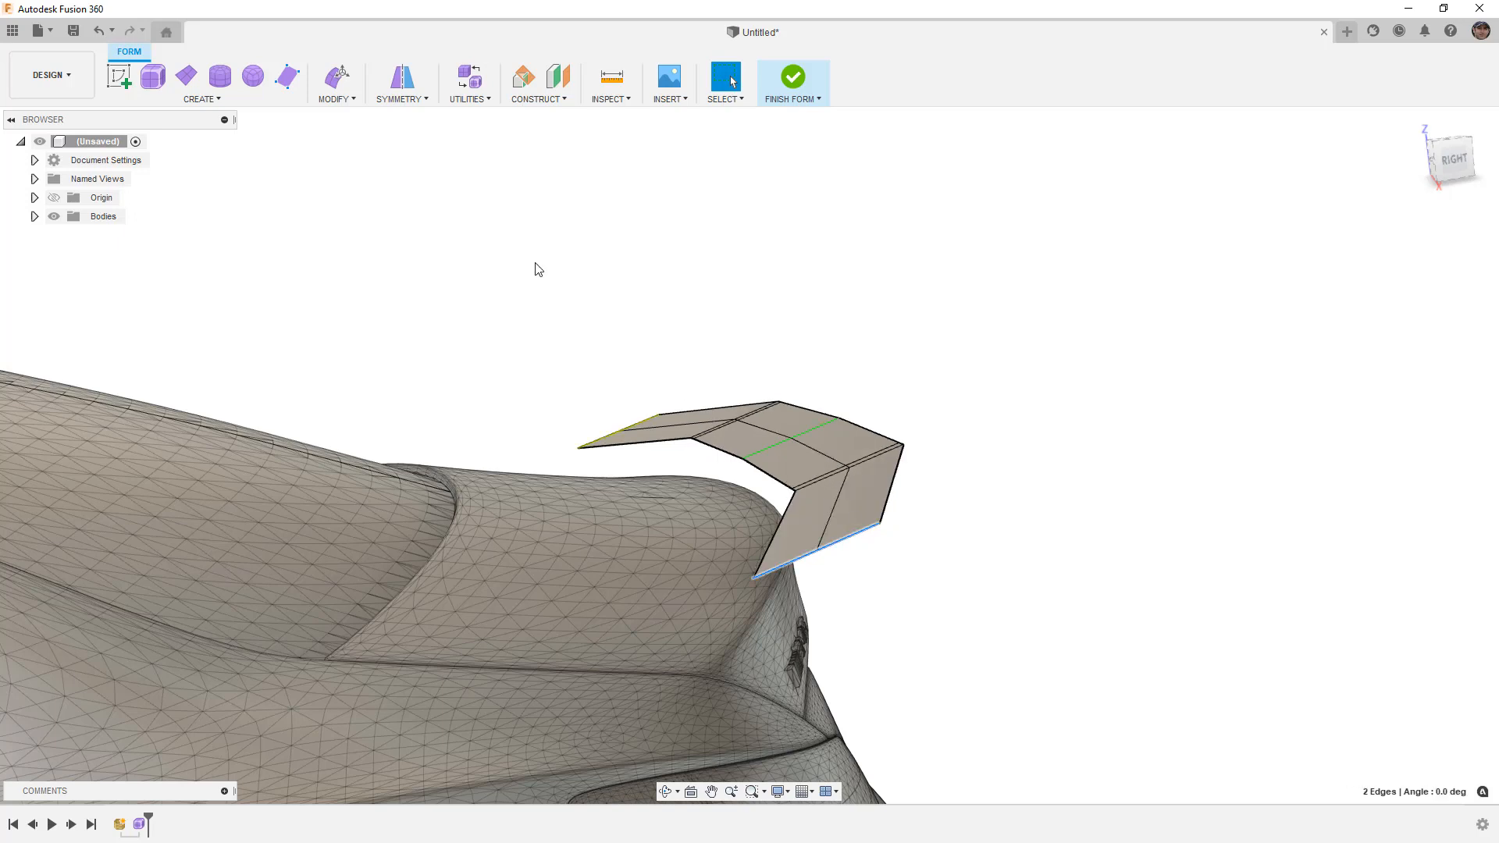
pyautogui.click(333, 99)
pyautogui.click(347, 132)
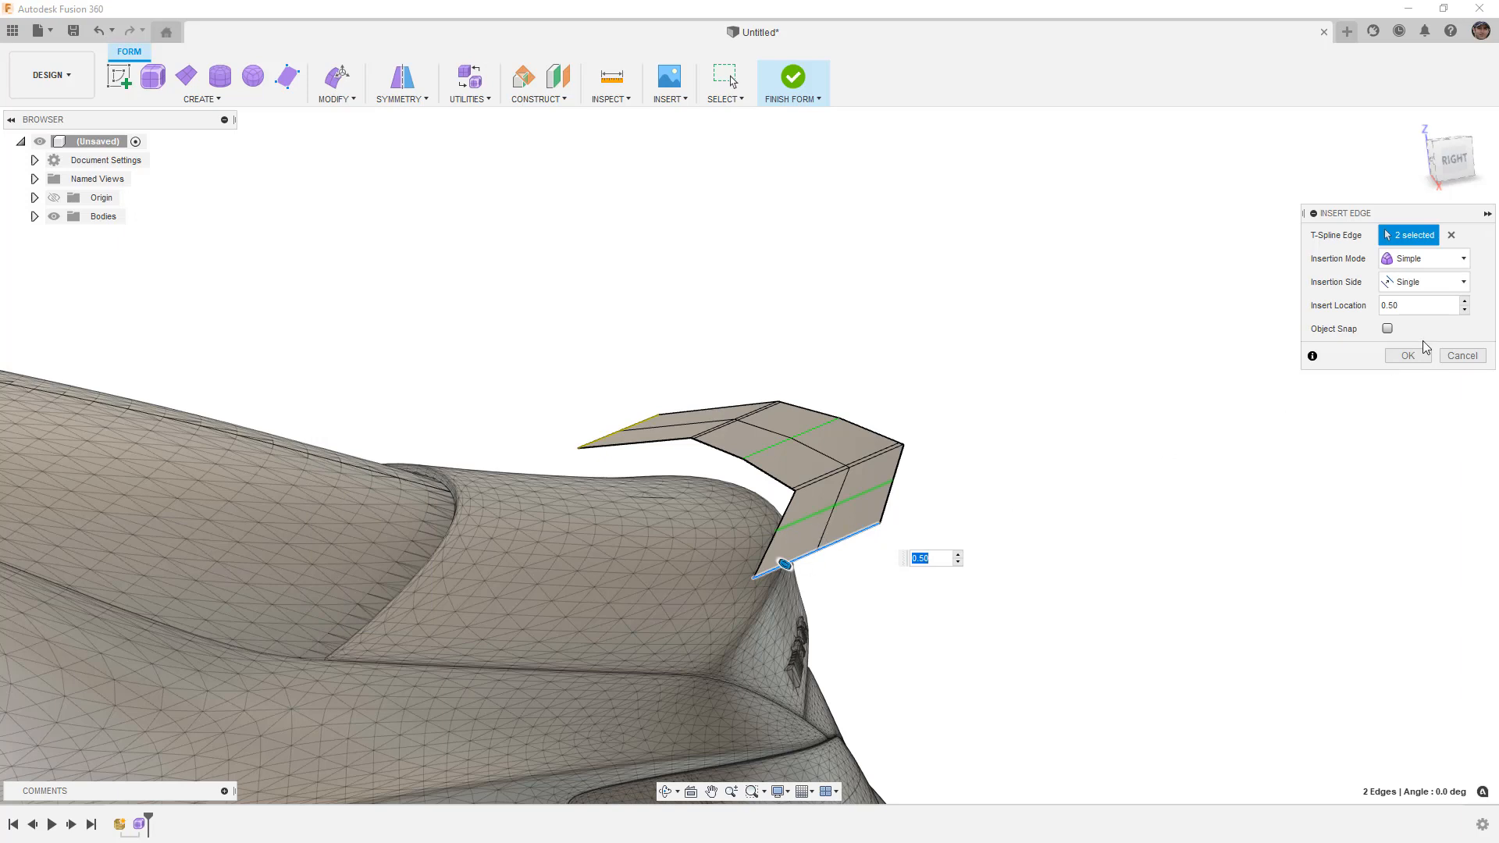
pyautogui.click(1409, 355)
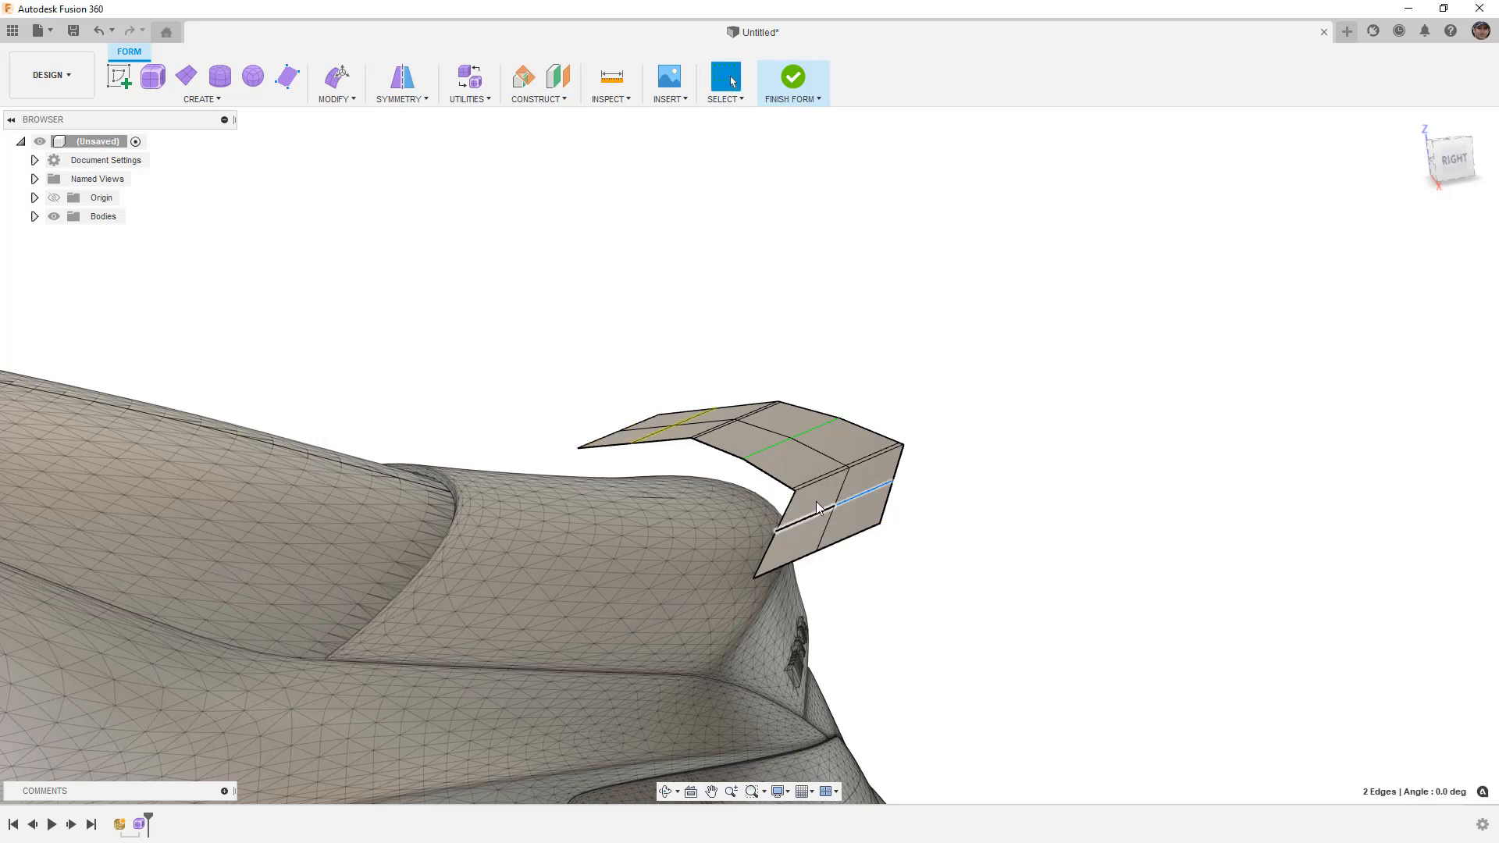
# Set the pivot of the newly inserted edges at their front corner and scale them front to back to about 0.77.
pyautogui.click(341, 82)
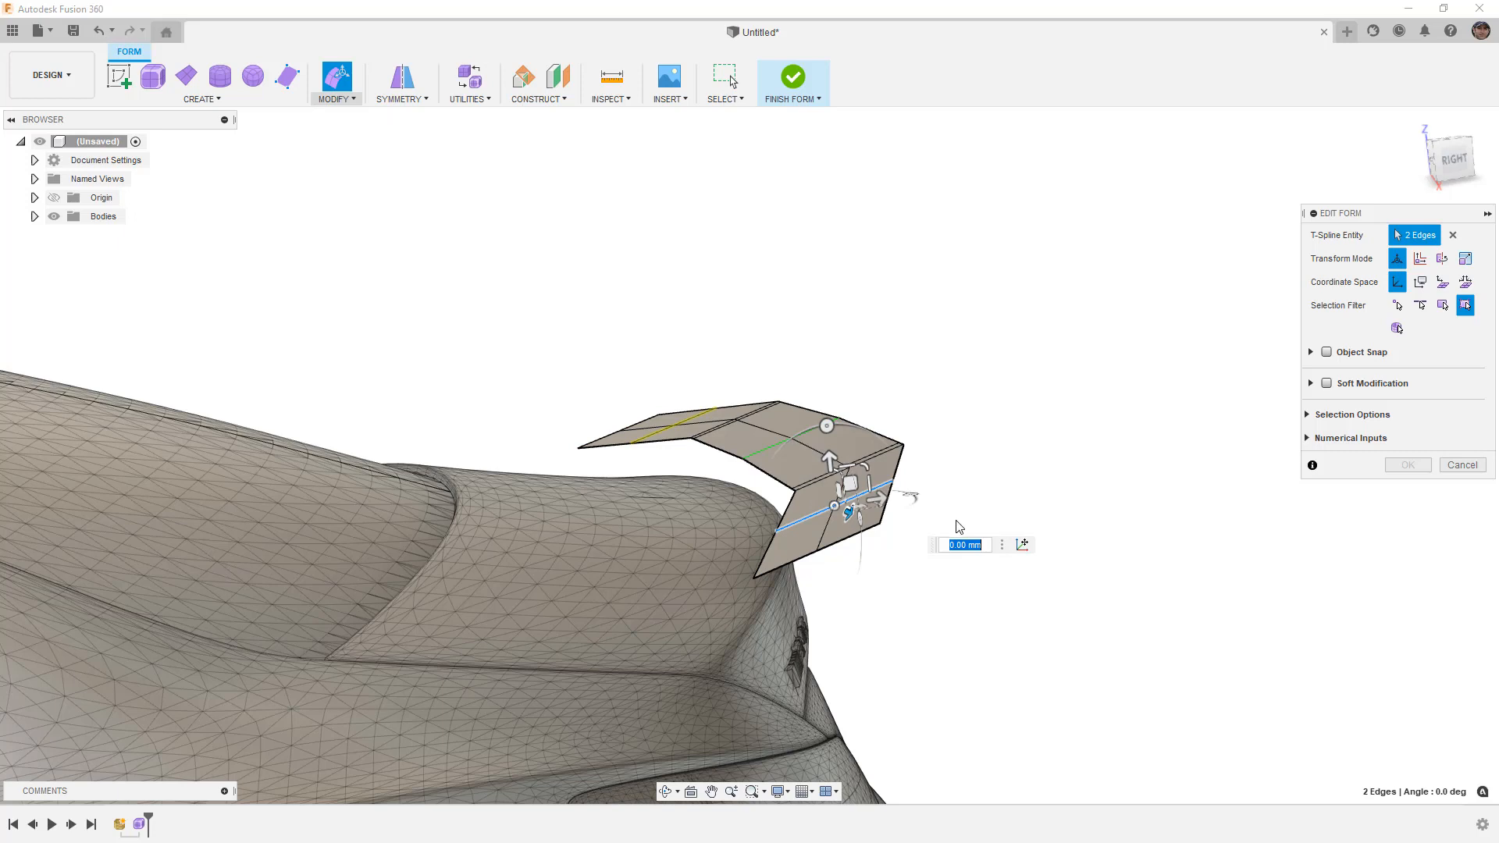
pyautogui.click(1027, 546)
pyautogui.click(776, 530)
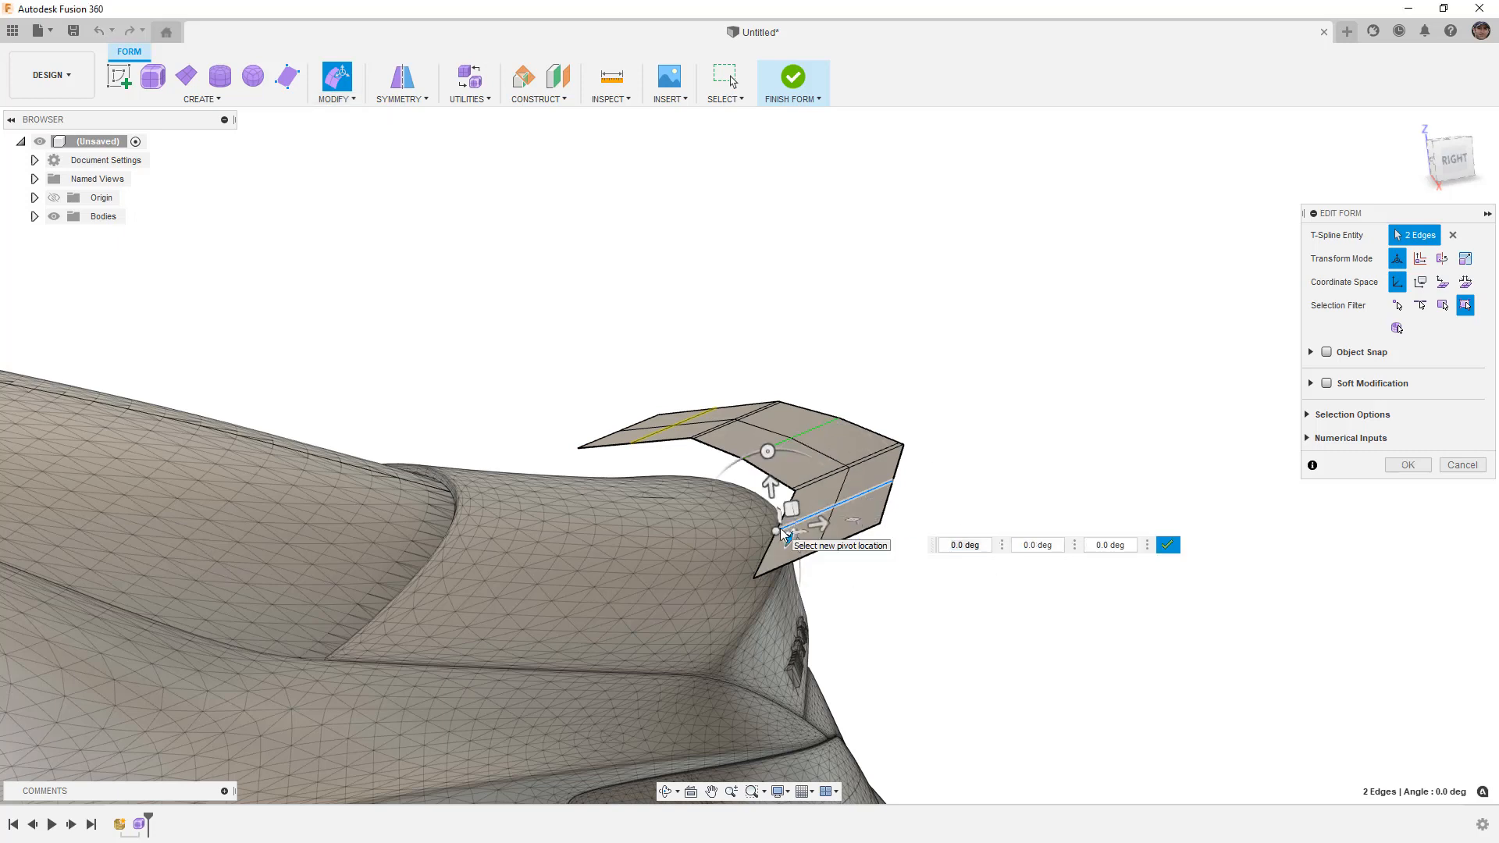
pyautogui.click(1181, 573)
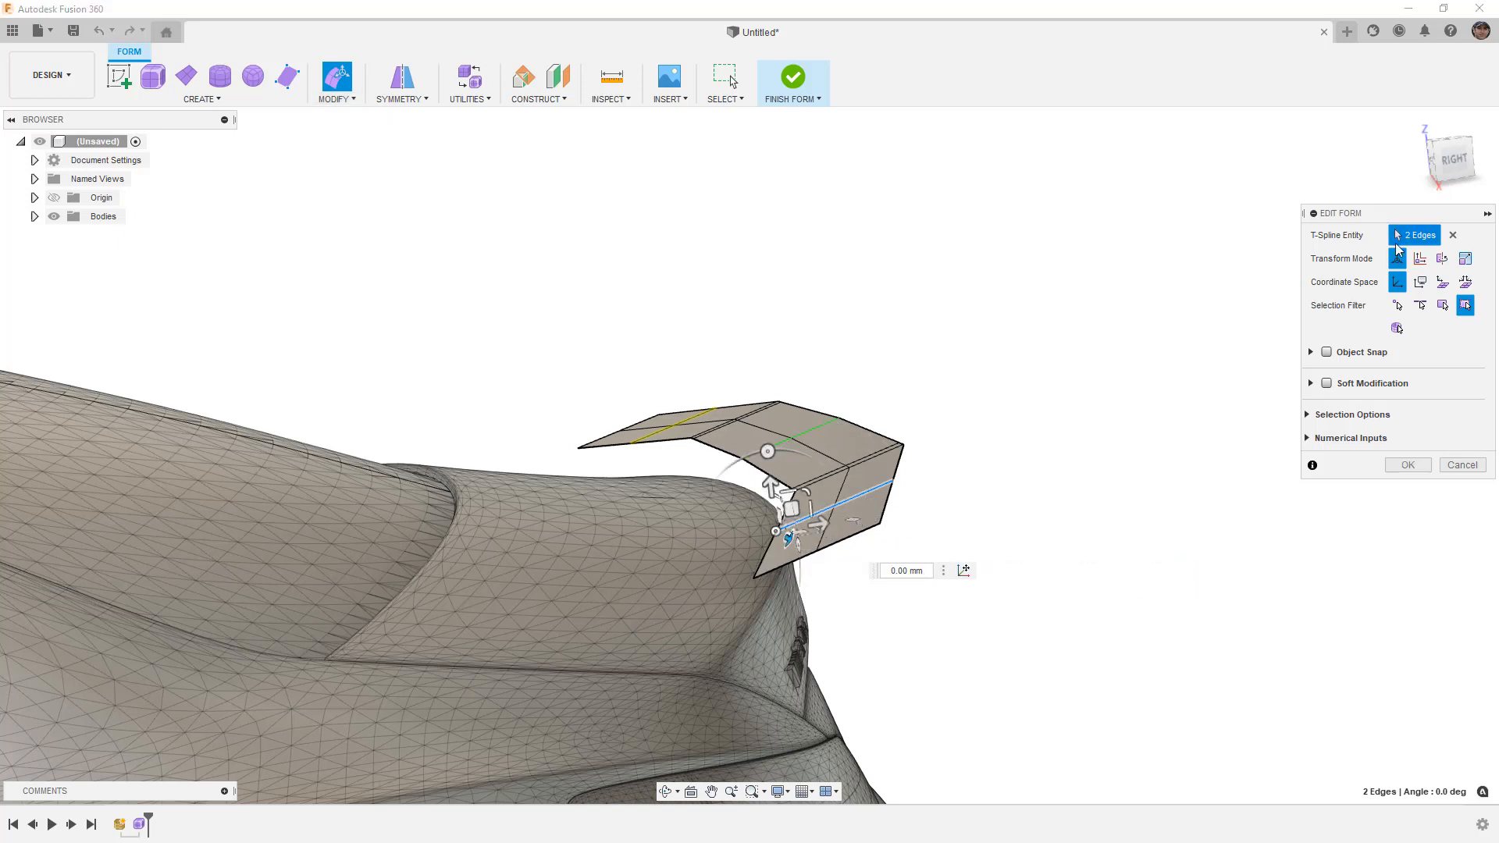
pyautogui.click(1451, 163)
pyautogui.scroll(2, 695, 455)
pyautogui.scroll(2, 693, 453)
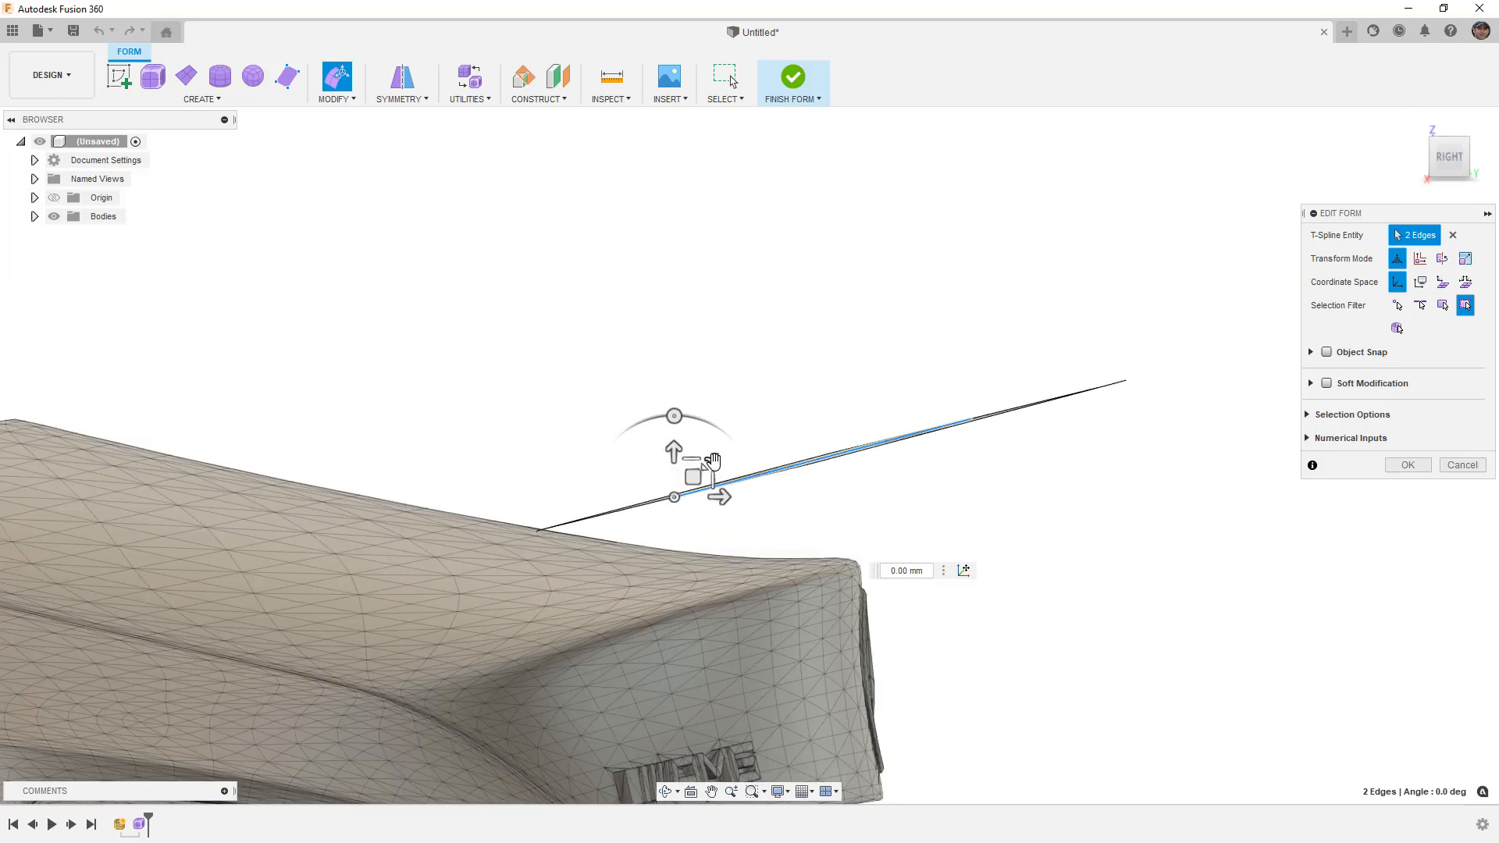
pyautogui.click(710, 462)
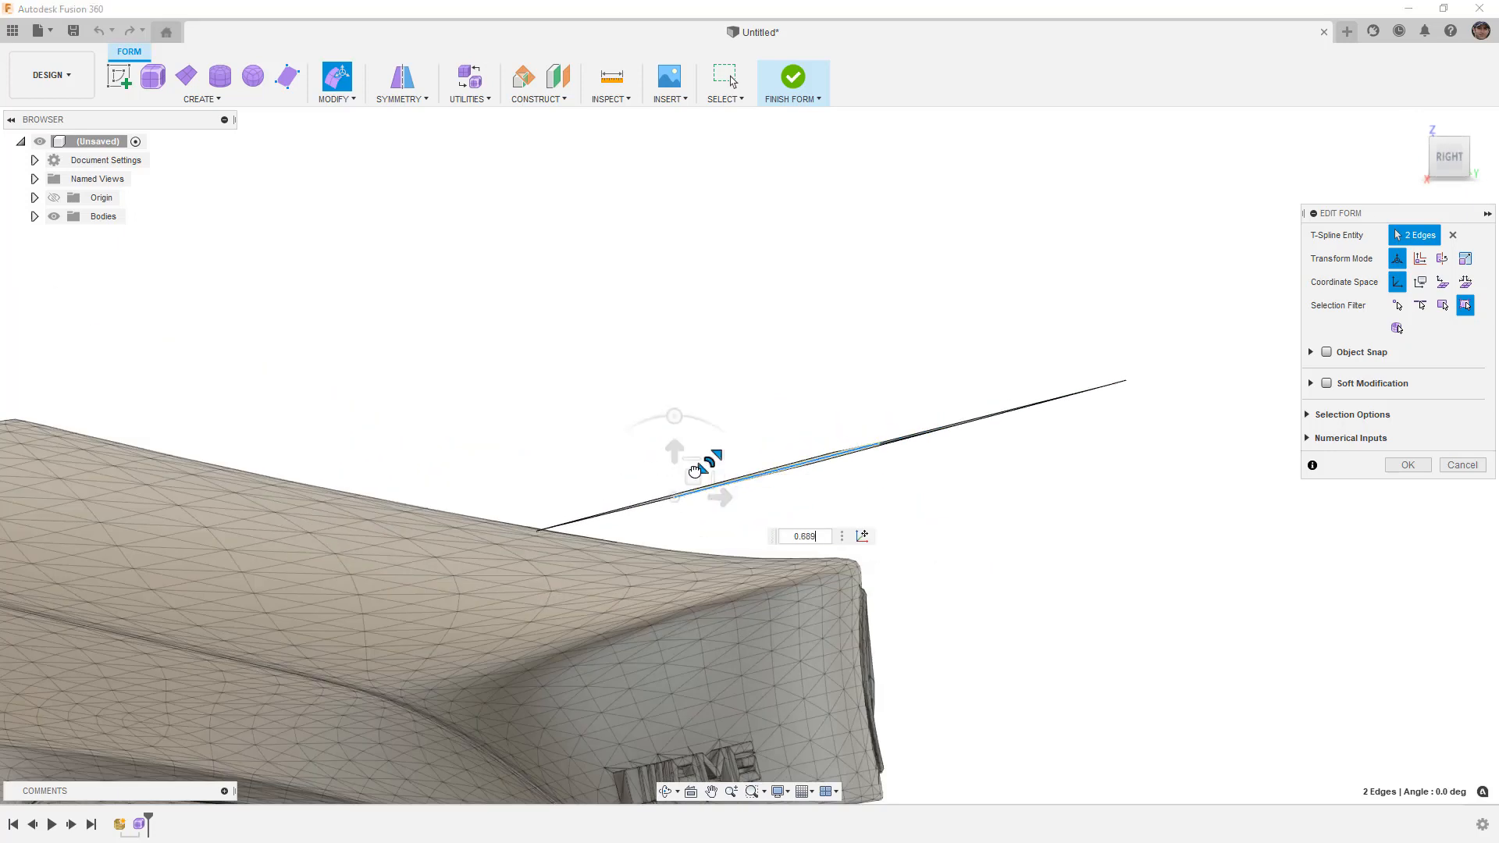
pyautogui.keyDown('shift'); pyautogui.moveTo(679, 446); pyautogui.dragTo(703, 458, button='middle'); pyautogui.keyUp('shift')
pyautogui.moveTo(626, 506); pyautogui.dragTo(613, 515)
pyautogui.keyDown('shift'); pyautogui.moveTo(614, 515); pyautogui.dragTo(747, 640, button='middle'); pyautogui.keyUp('shift')
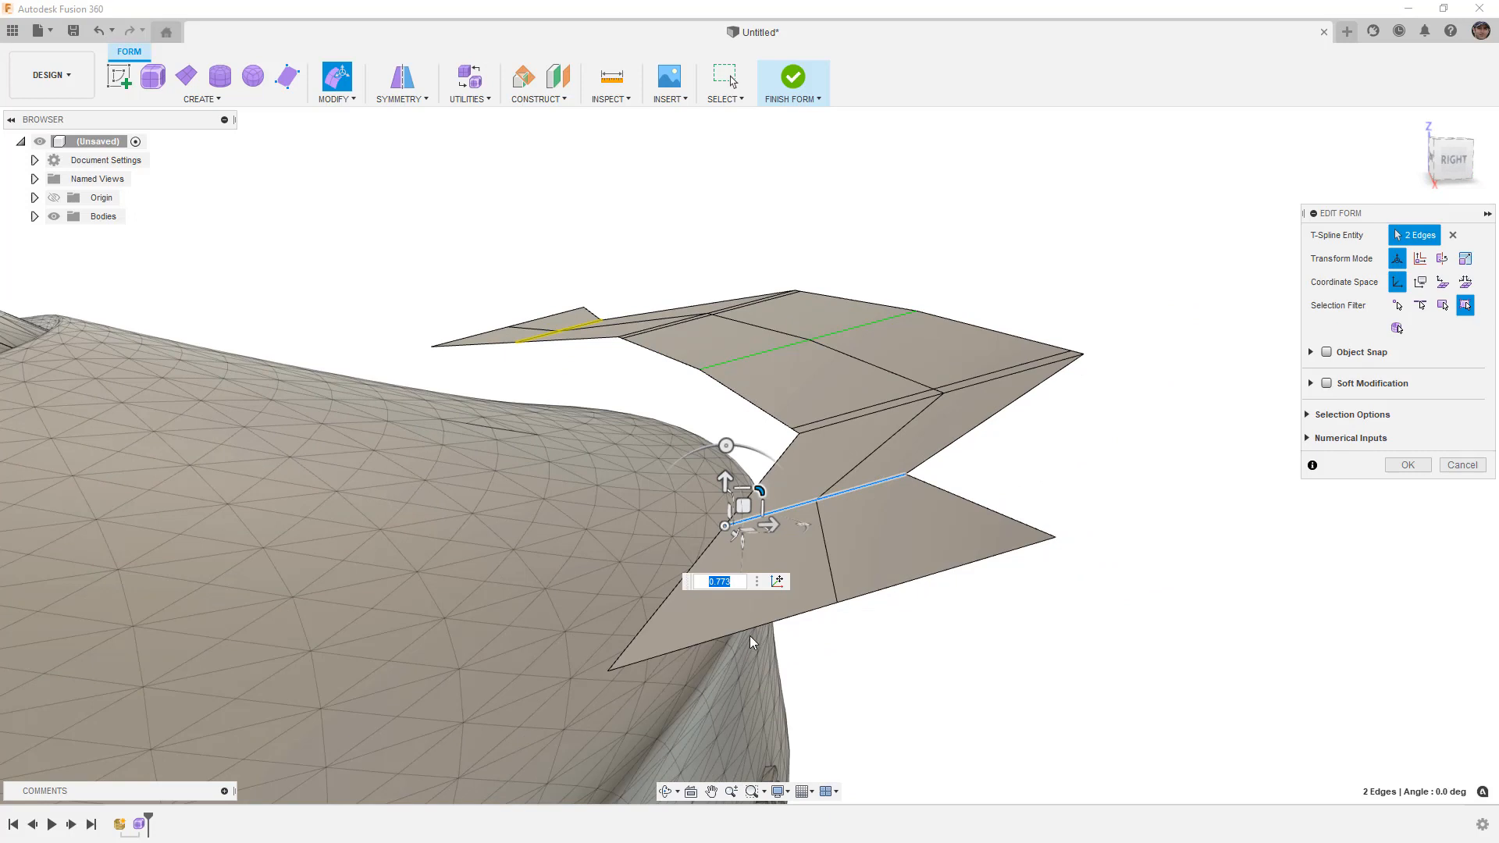
# Scale the spoiler's end edges shorter from a pivot at their front corner, comparing the shape in smooth and box display.
pyautogui.doubleClick(748, 631)
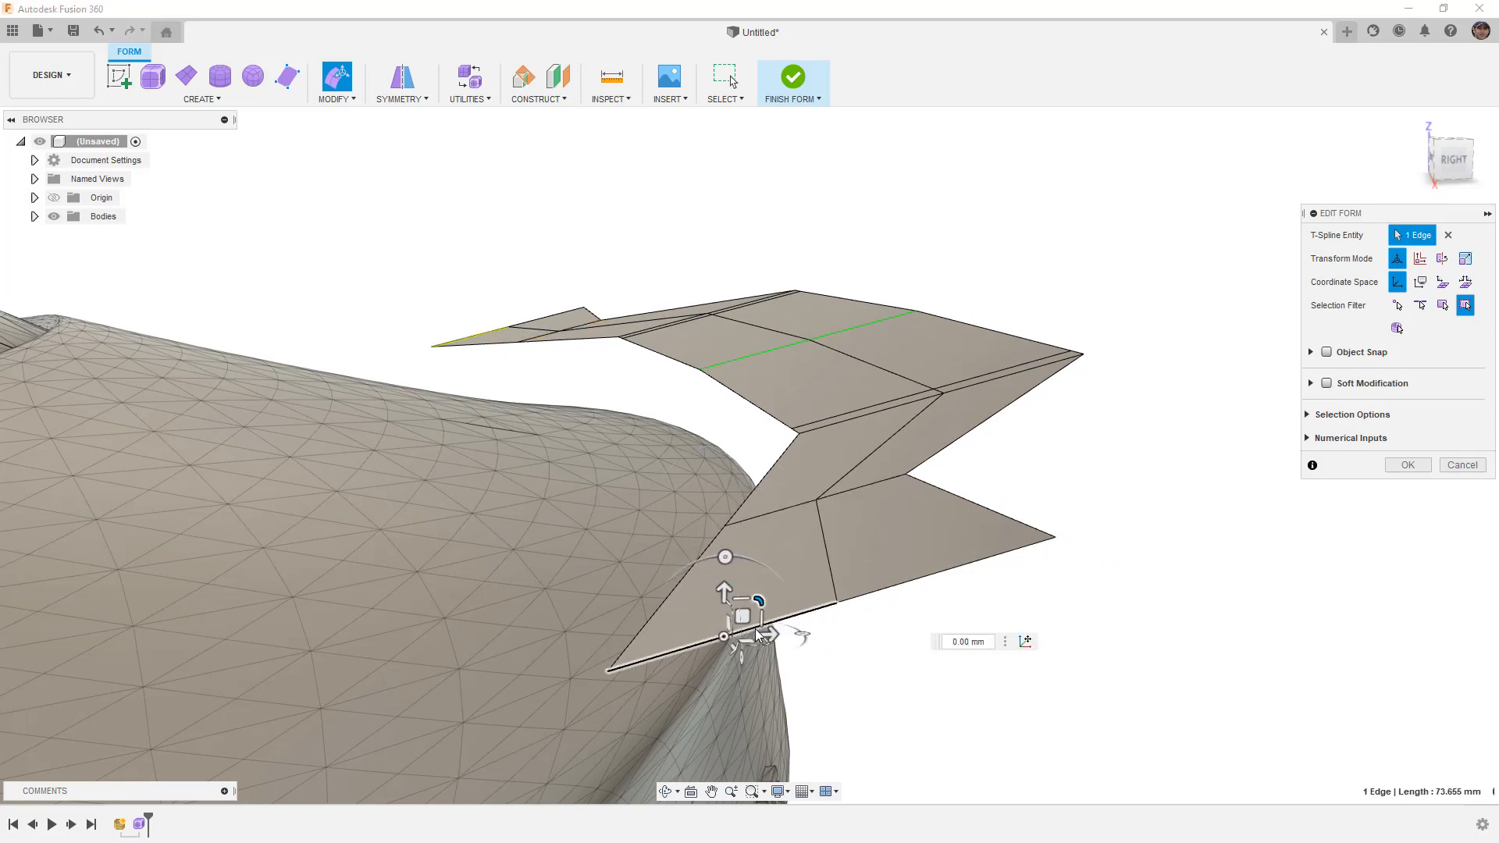
pyautogui.click(612, 670)
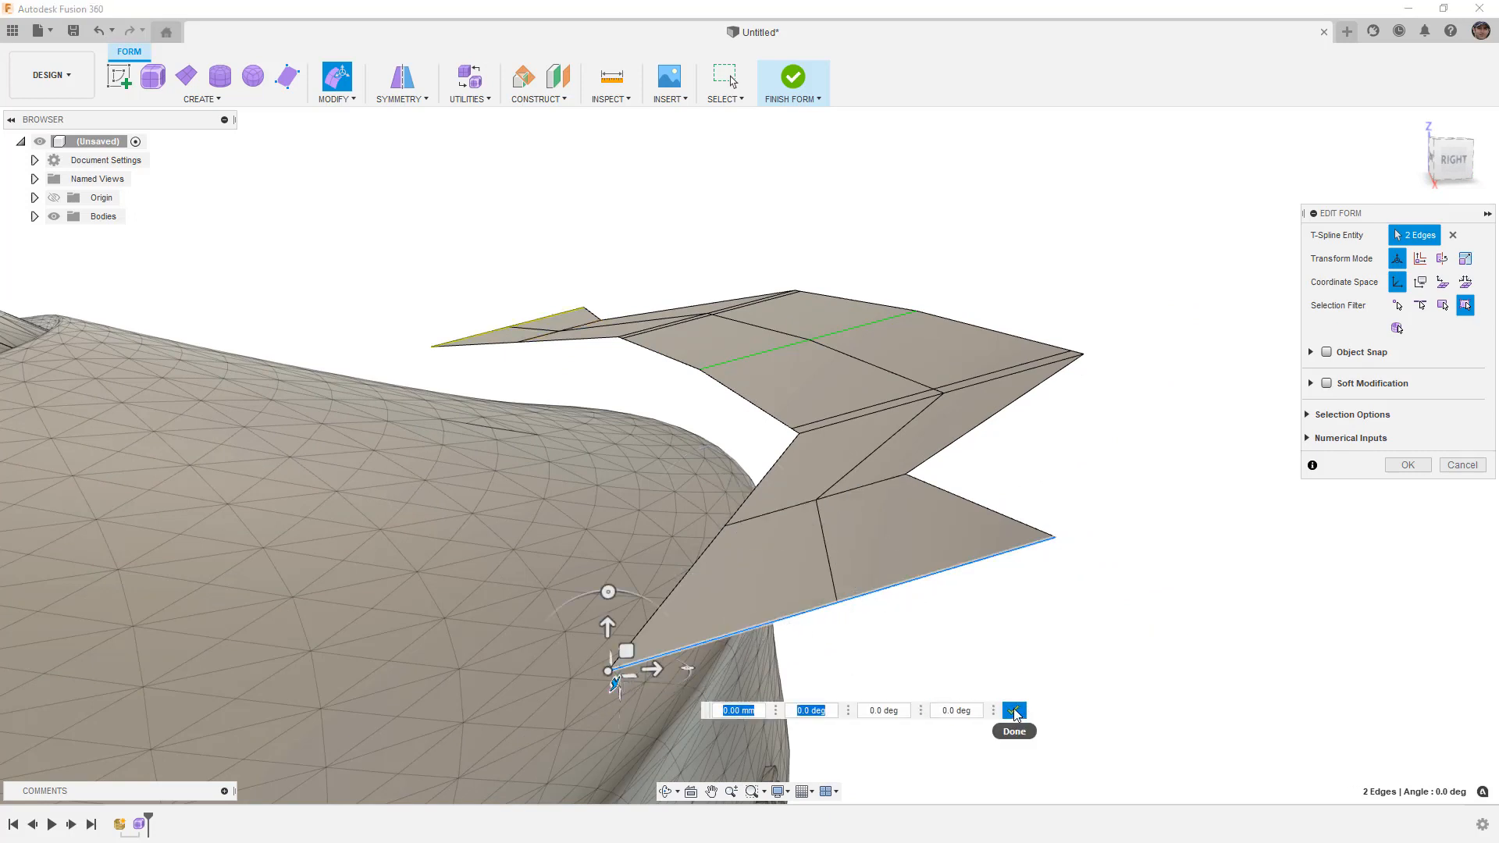
pyautogui.click(1015, 711)
pyautogui.moveTo(634, 640)
pyautogui.mouseDown()
pyautogui.moveTo(638, 625)
pyautogui.moveTo(621, 651)
pyautogui.mouseUp()
pyautogui.scroll(-3, 691, 605)
pyautogui.keyDown('shift'); pyautogui.moveTo(783, 579); pyautogui.dragTo(842, 622, button='middle'); pyautogui.keyUp('shift')
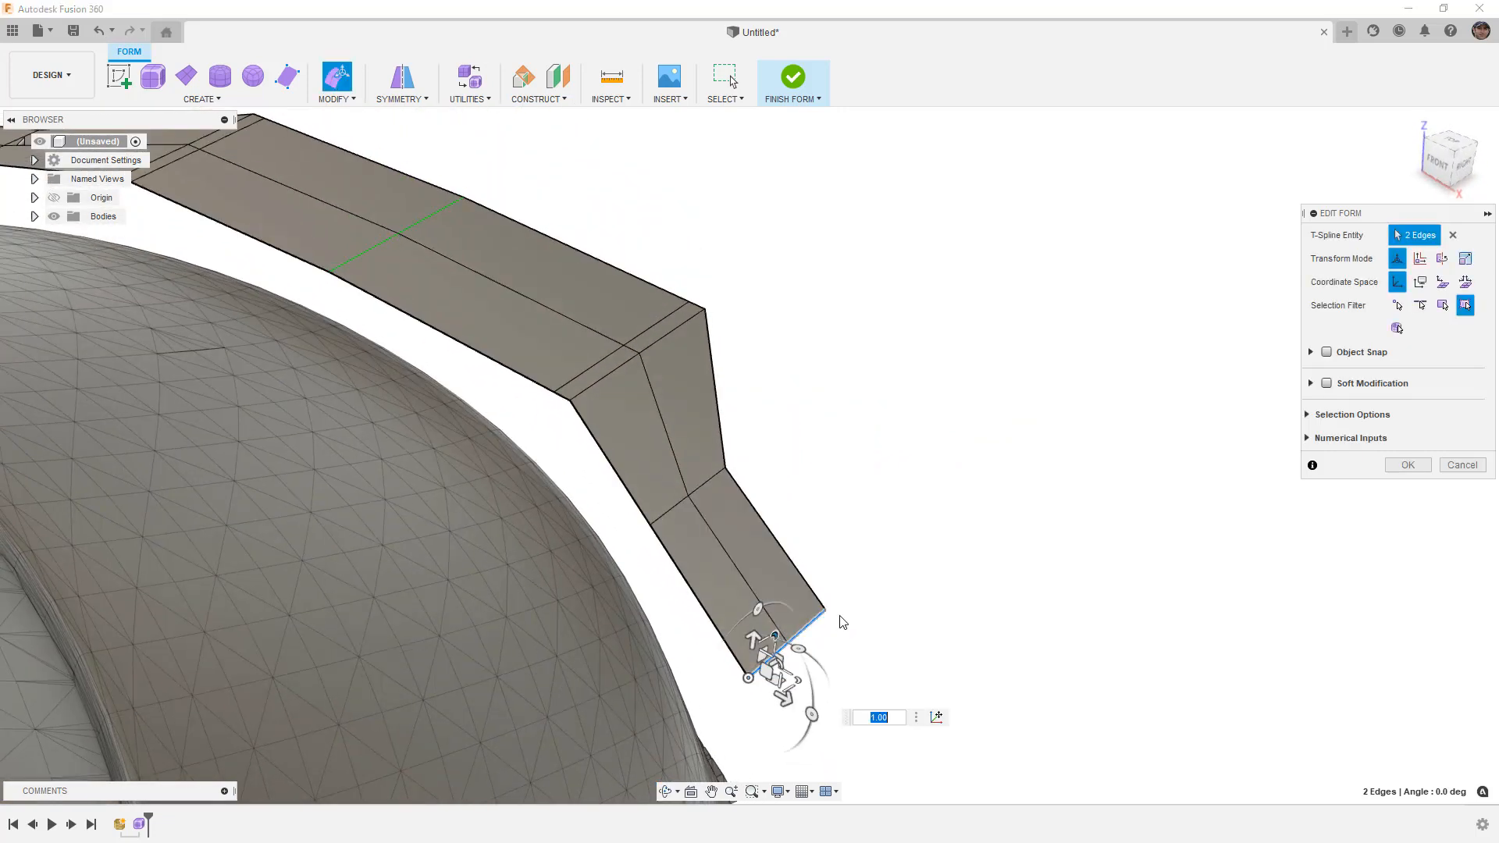
pyautogui.hotkey('ctrl', '3')
pyautogui.scroll(-3, 882, 526)
pyautogui.keyDown('shift'); pyautogui.moveTo(942, 565); pyautogui.dragTo(845, 628, button='middle'); pyautogui.keyUp('shift')
pyautogui.hotkey('ctrl', '1')
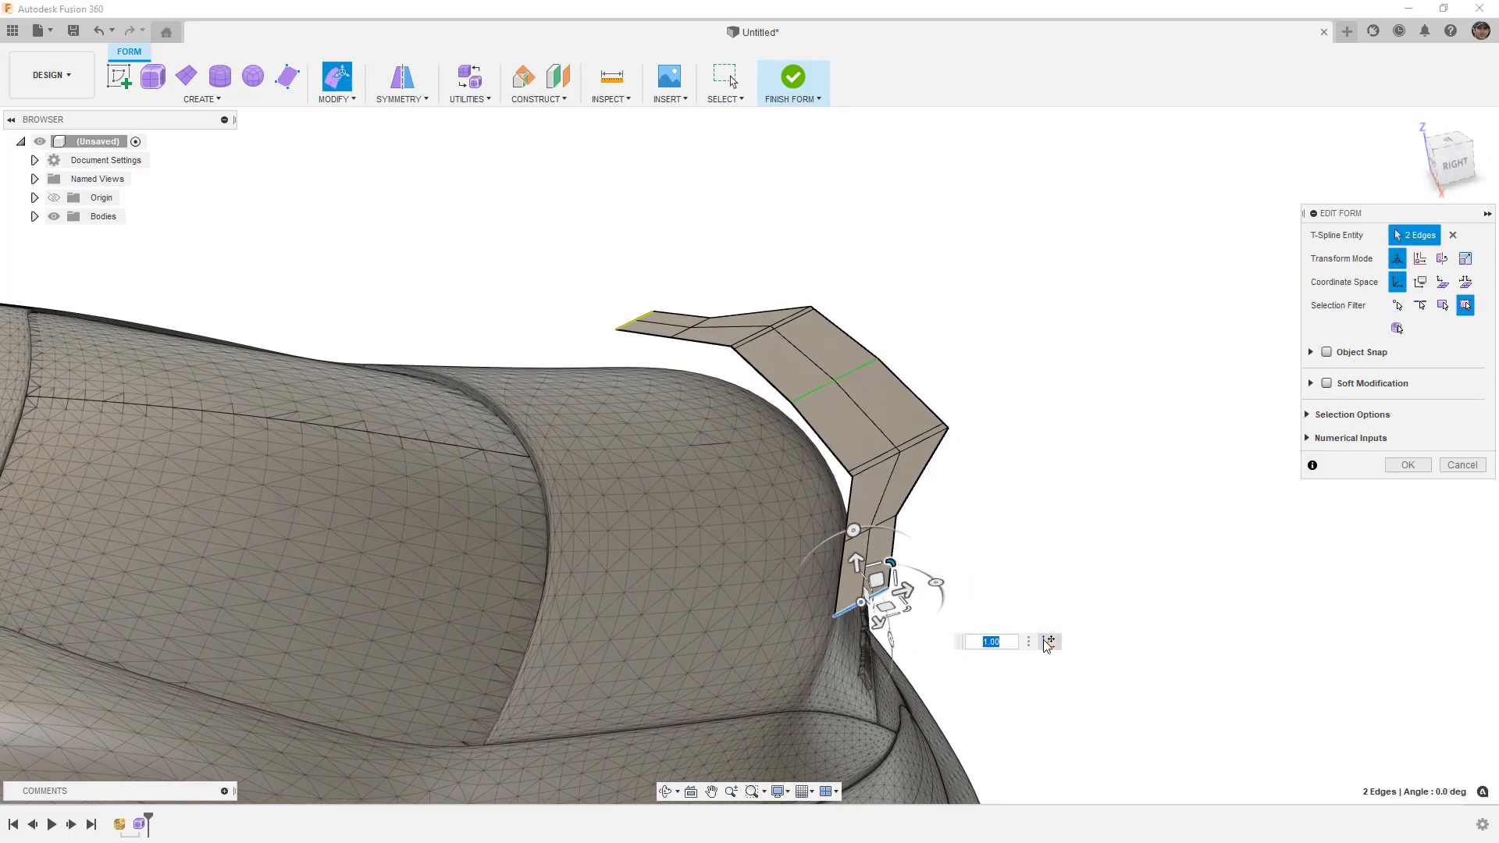
# Reset the end edges' pivot to their front corner and scale them further to about 0.76.
pyautogui.click(861, 636)
pyautogui.click(833, 616)
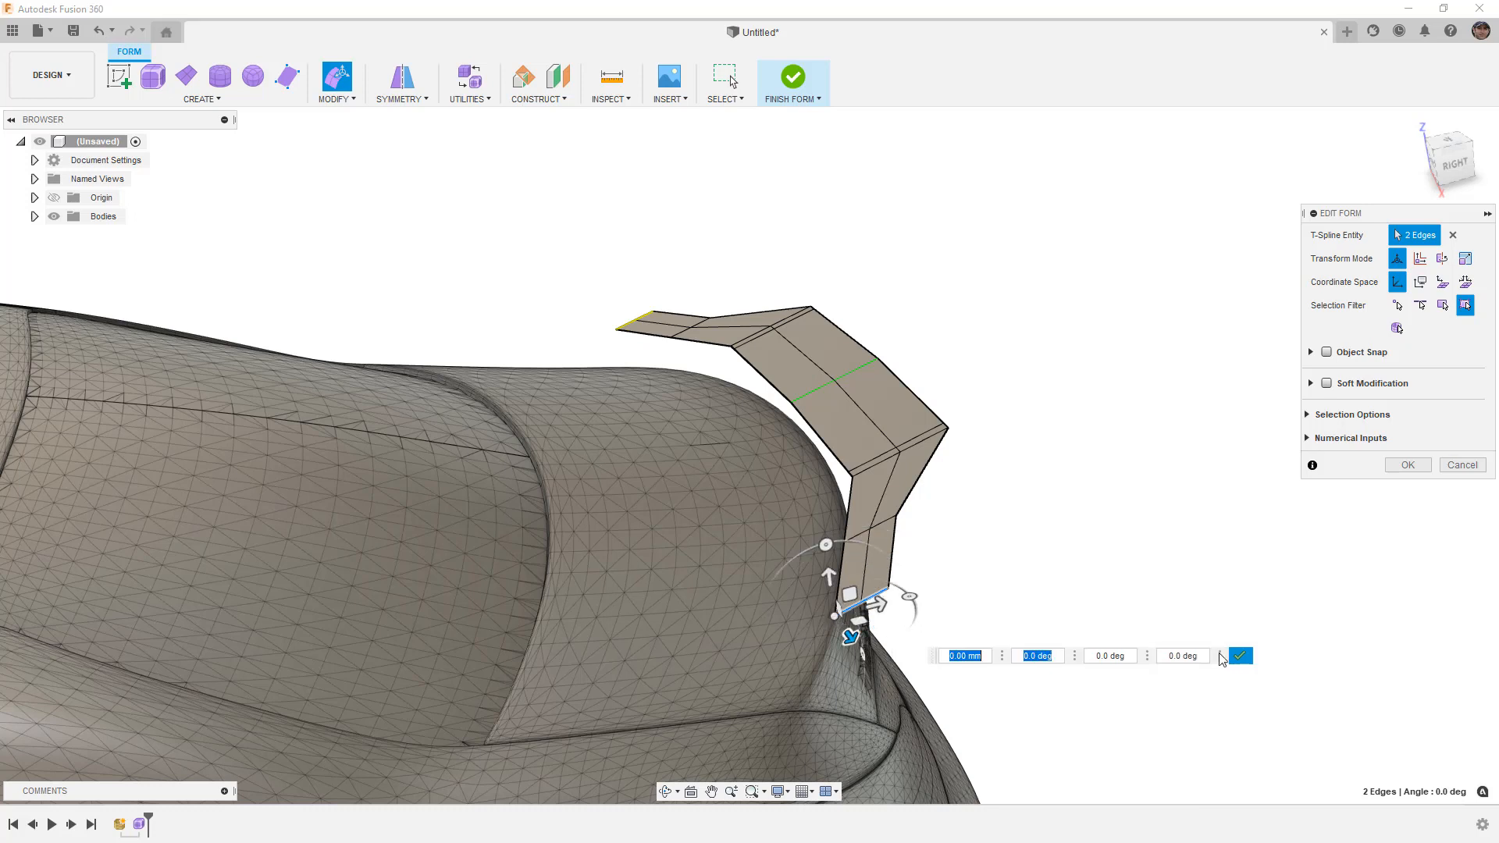
pyautogui.click(1247, 655)
pyautogui.moveTo(863, 577); pyautogui.dragTo(860, 587)
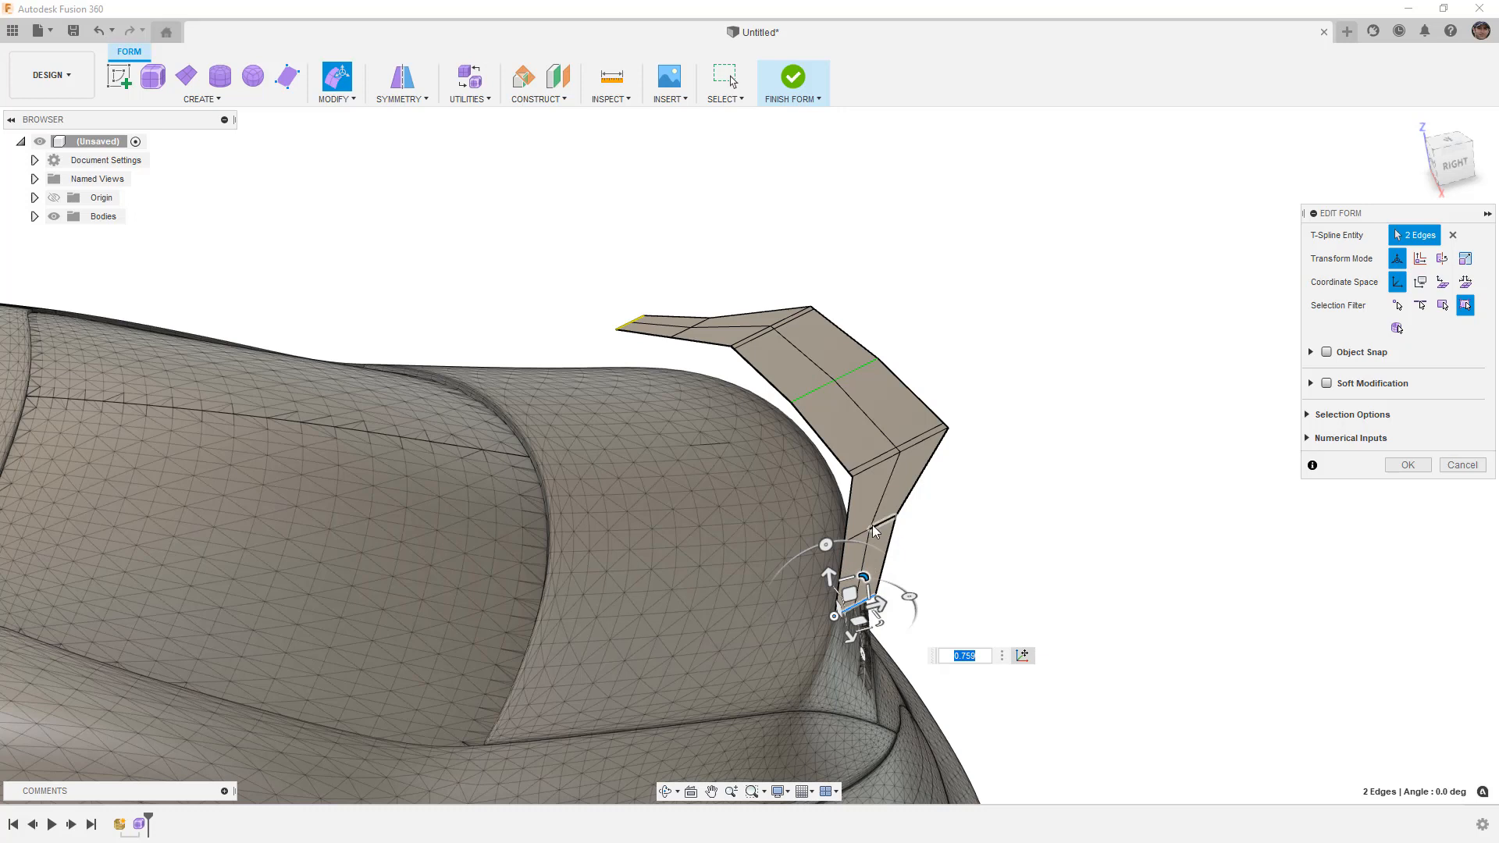
# Scale the edge row between the bend and the end shorter again, with its pivot at the front corner.
pyautogui.scroll(3, 860, 533)
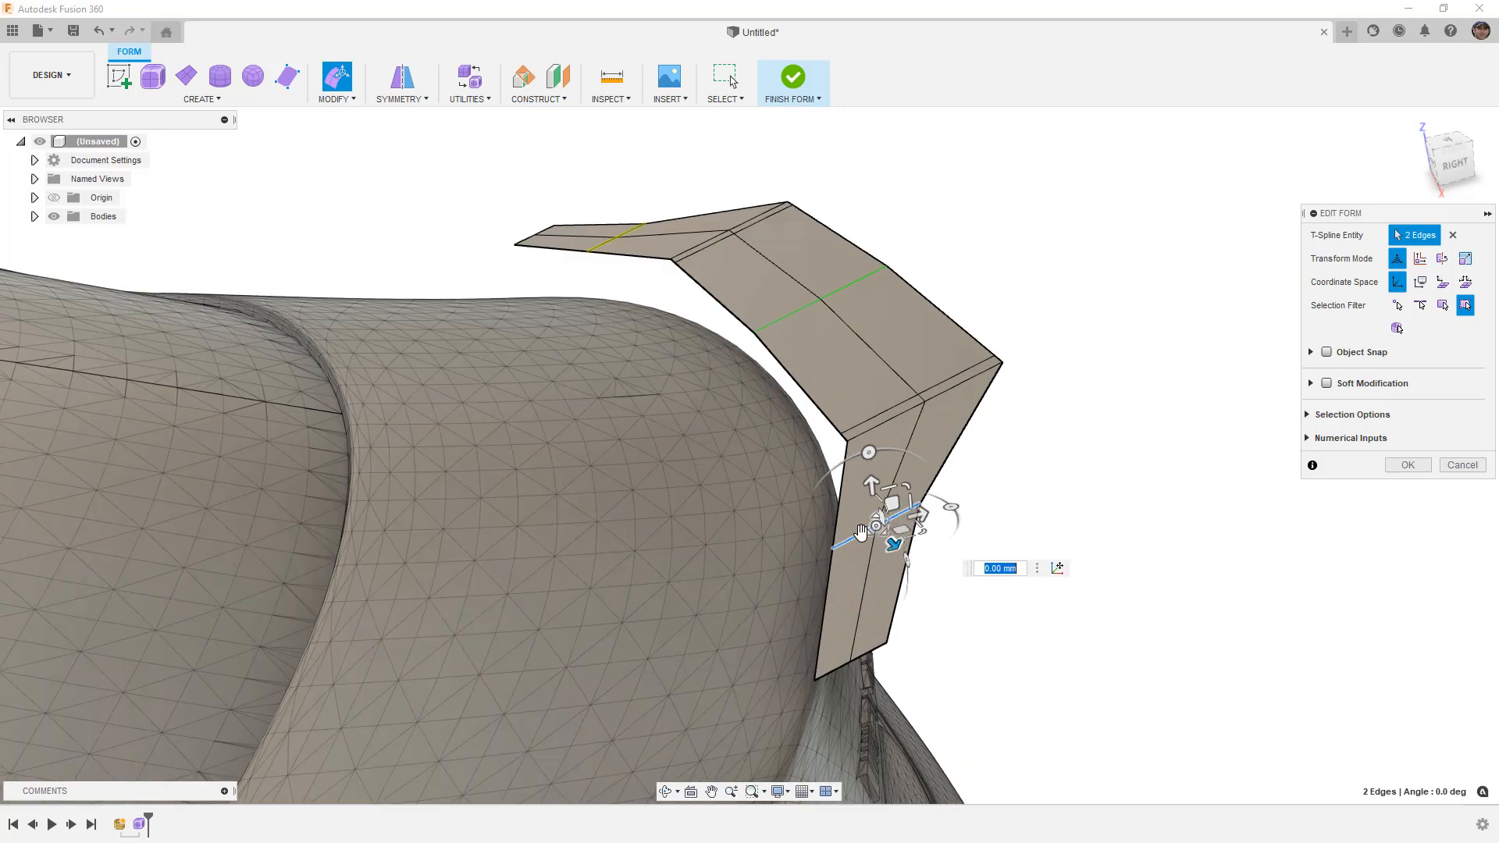
pyautogui.click(1058, 569)
pyautogui.click(834, 550)
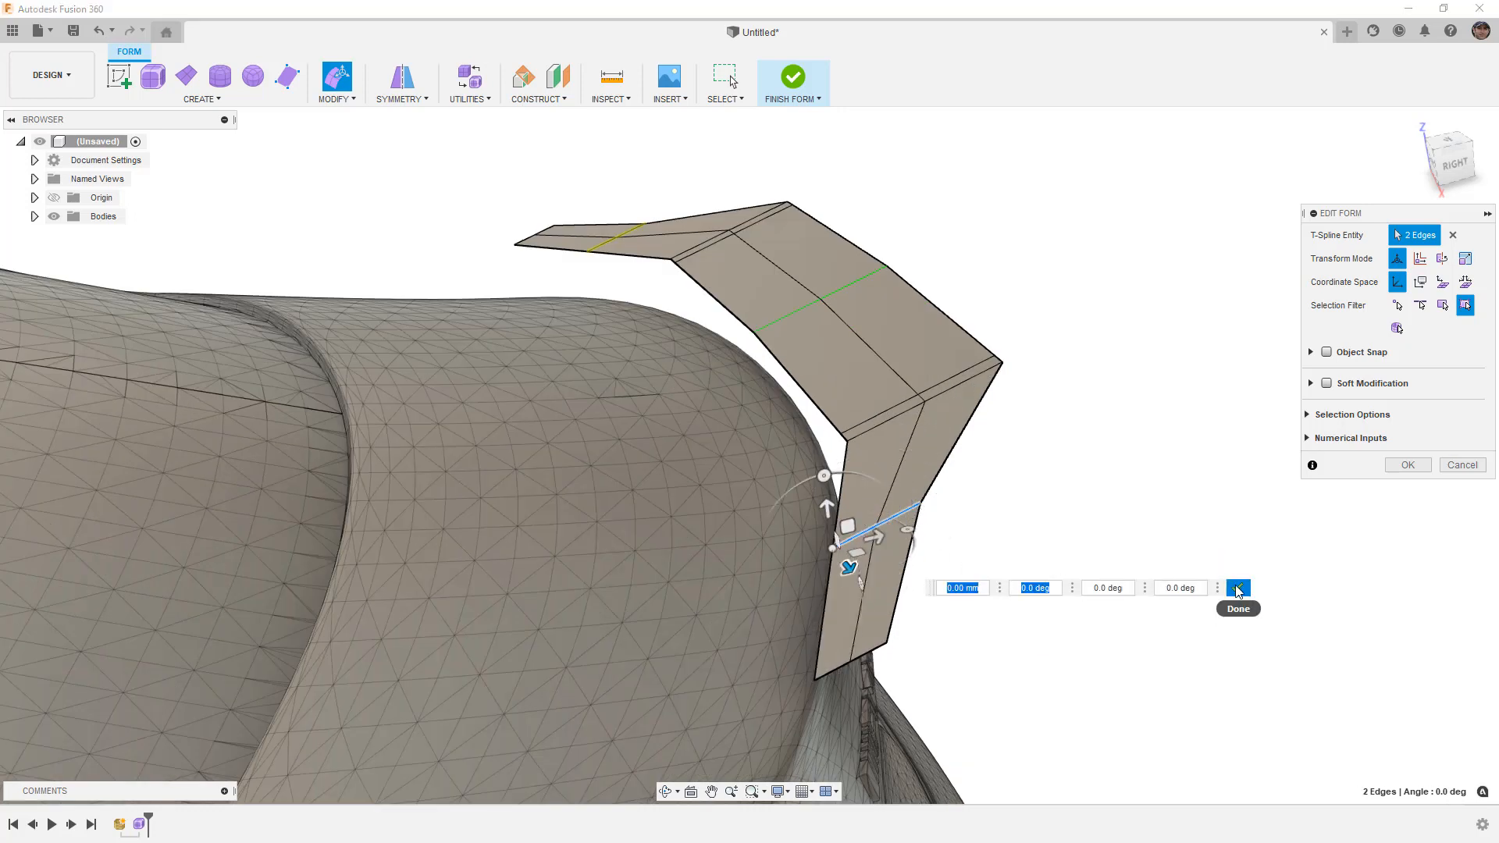
pyautogui.click(1236, 589)
pyautogui.moveTo(858, 508); pyautogui.dragTo(874, 422)
# Scale the outer row of bend edges shorter from a pivot at their front corner.
pyautogui.click(876, 423)
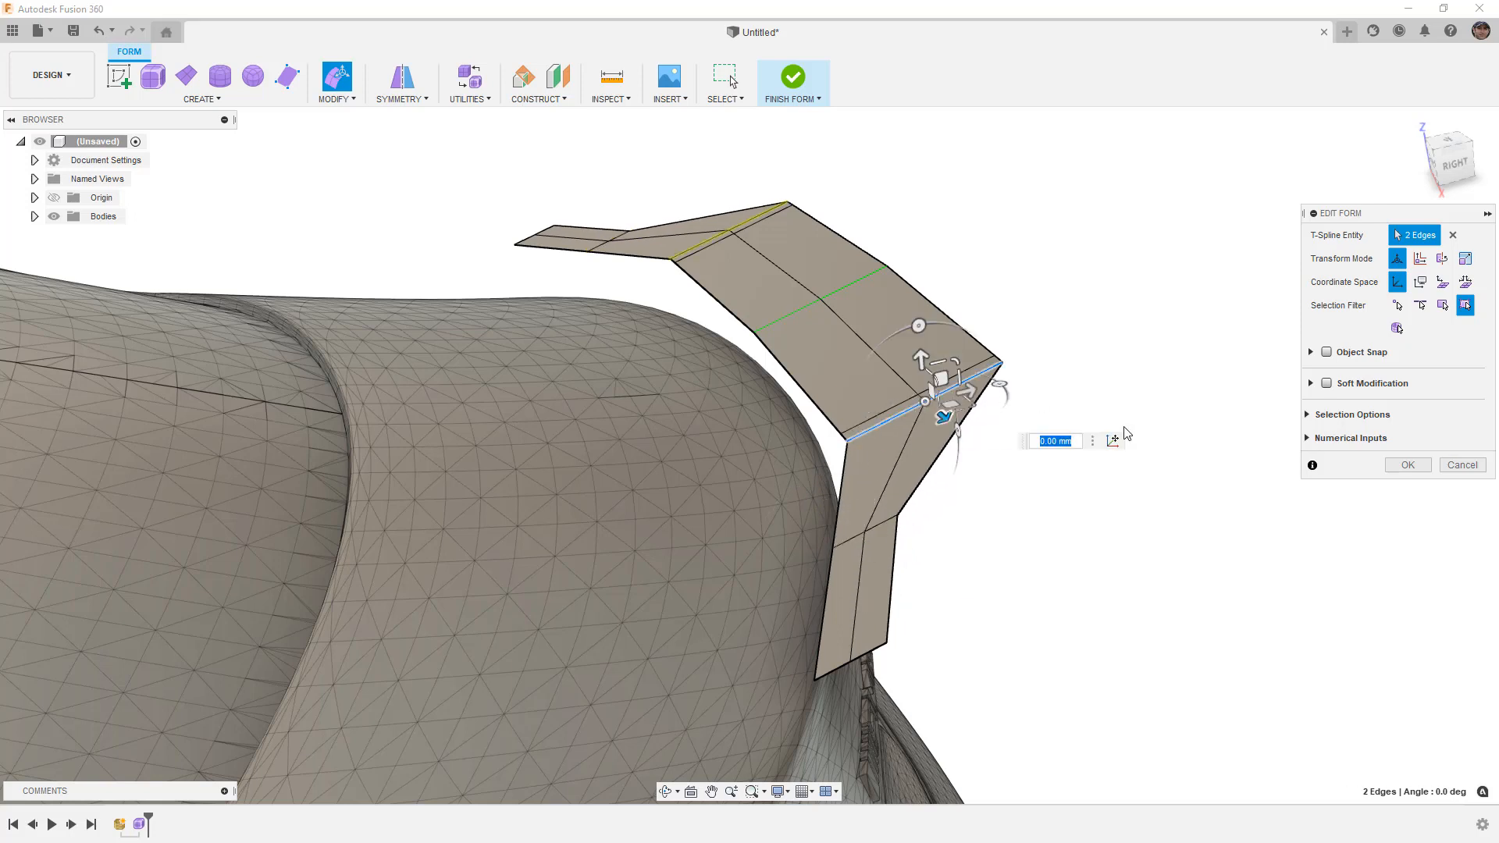
pyautogui.click(1116, 437)
pyautogui.click(854, 443)
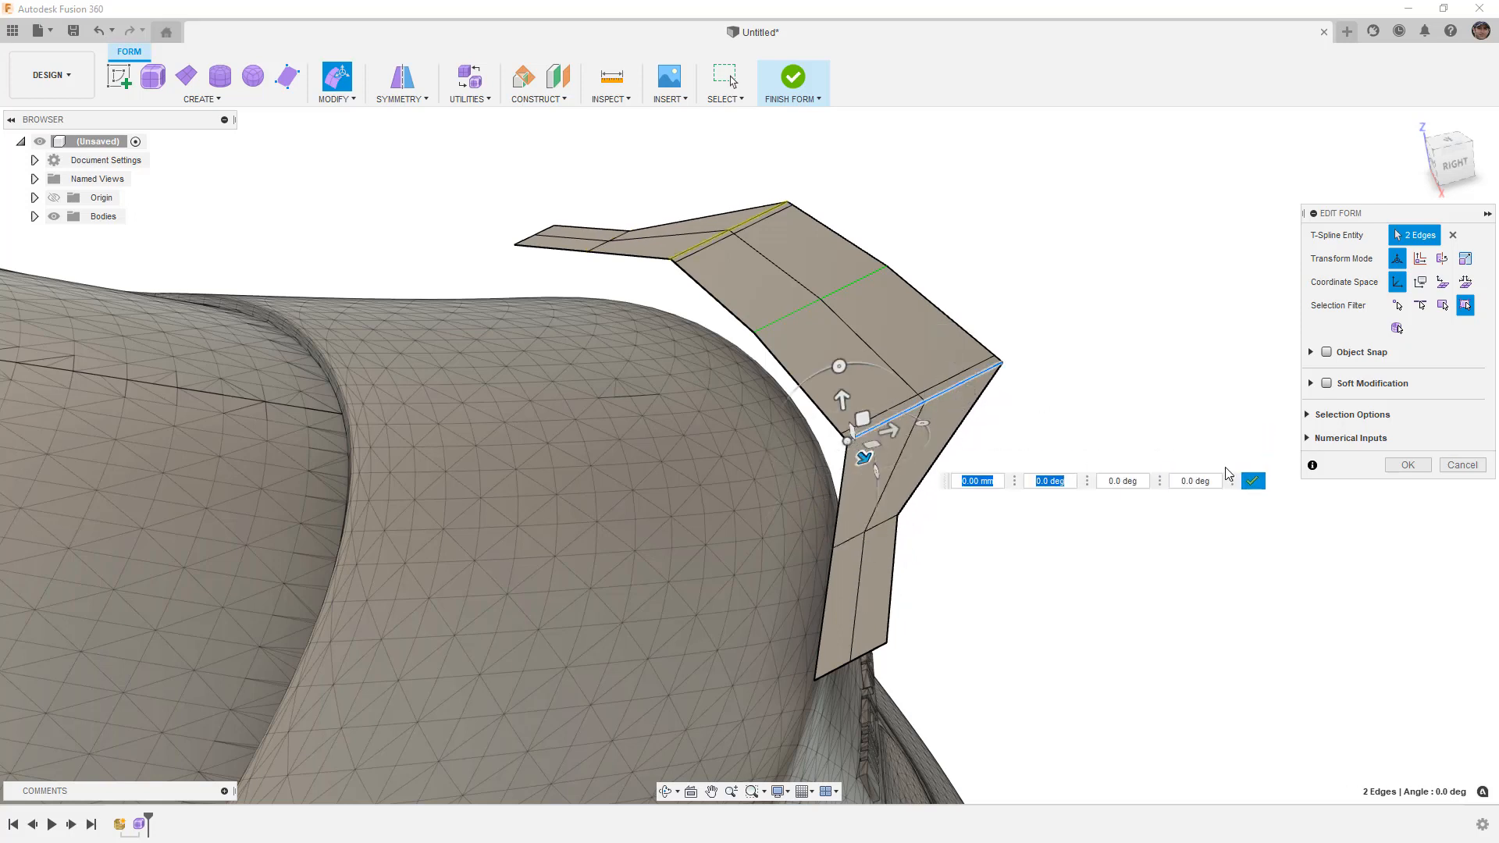
pyautogui.click(1253, 481)
pyautogui.moveTo(870, 401); pyautogui.dragTo(871, 416)
# Scale the inner row of bend edges to about 0.76 from a pivot at their front corner.
pyautogui.doubleClick(931, 391)
pyautogui.click(1105, 435)
pyautogui.click(840, 432)
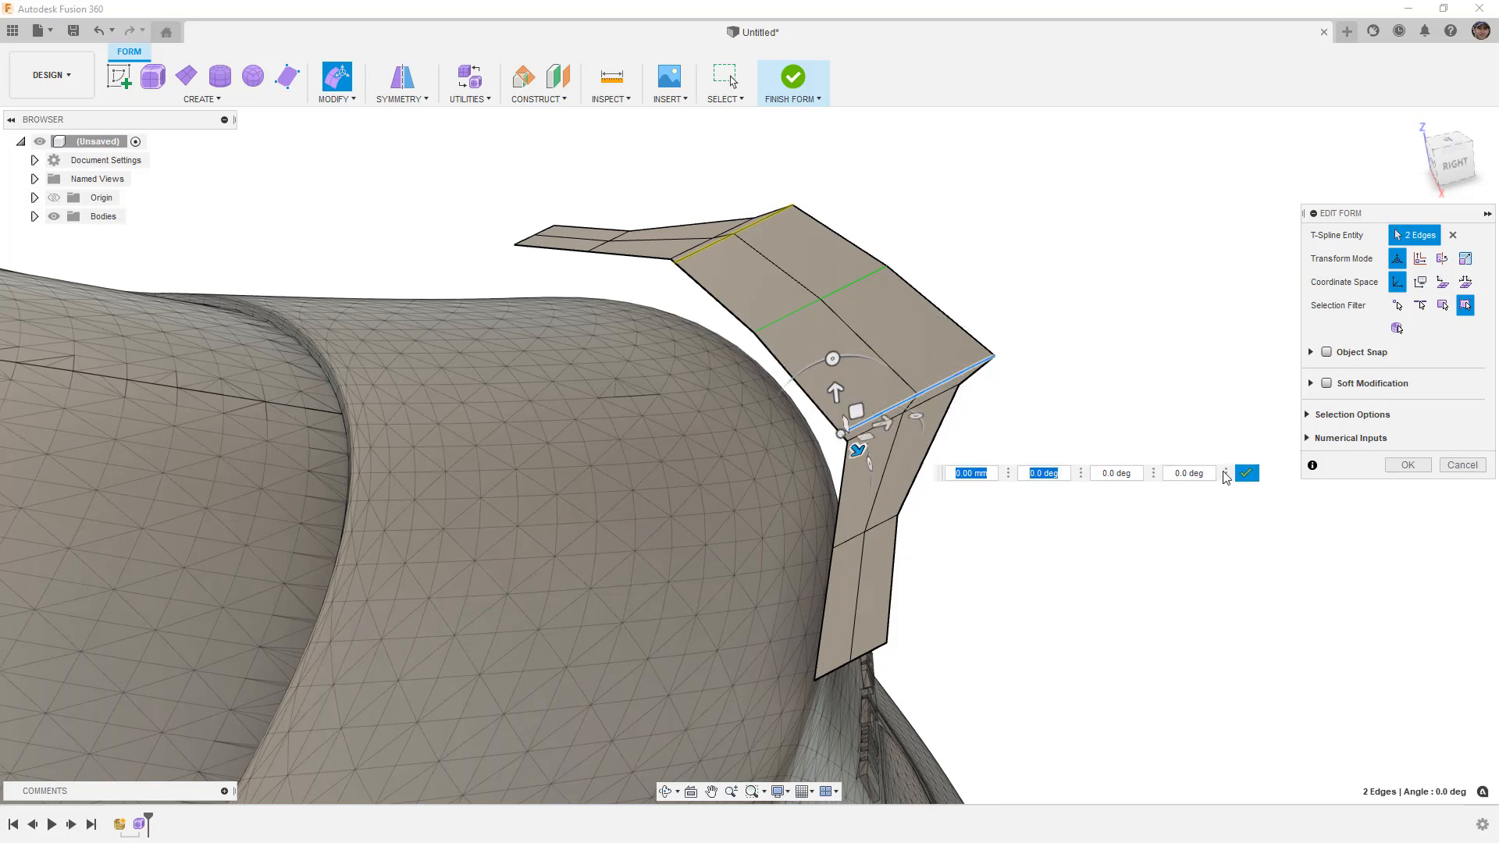
pyautogui.click(1246, 473)
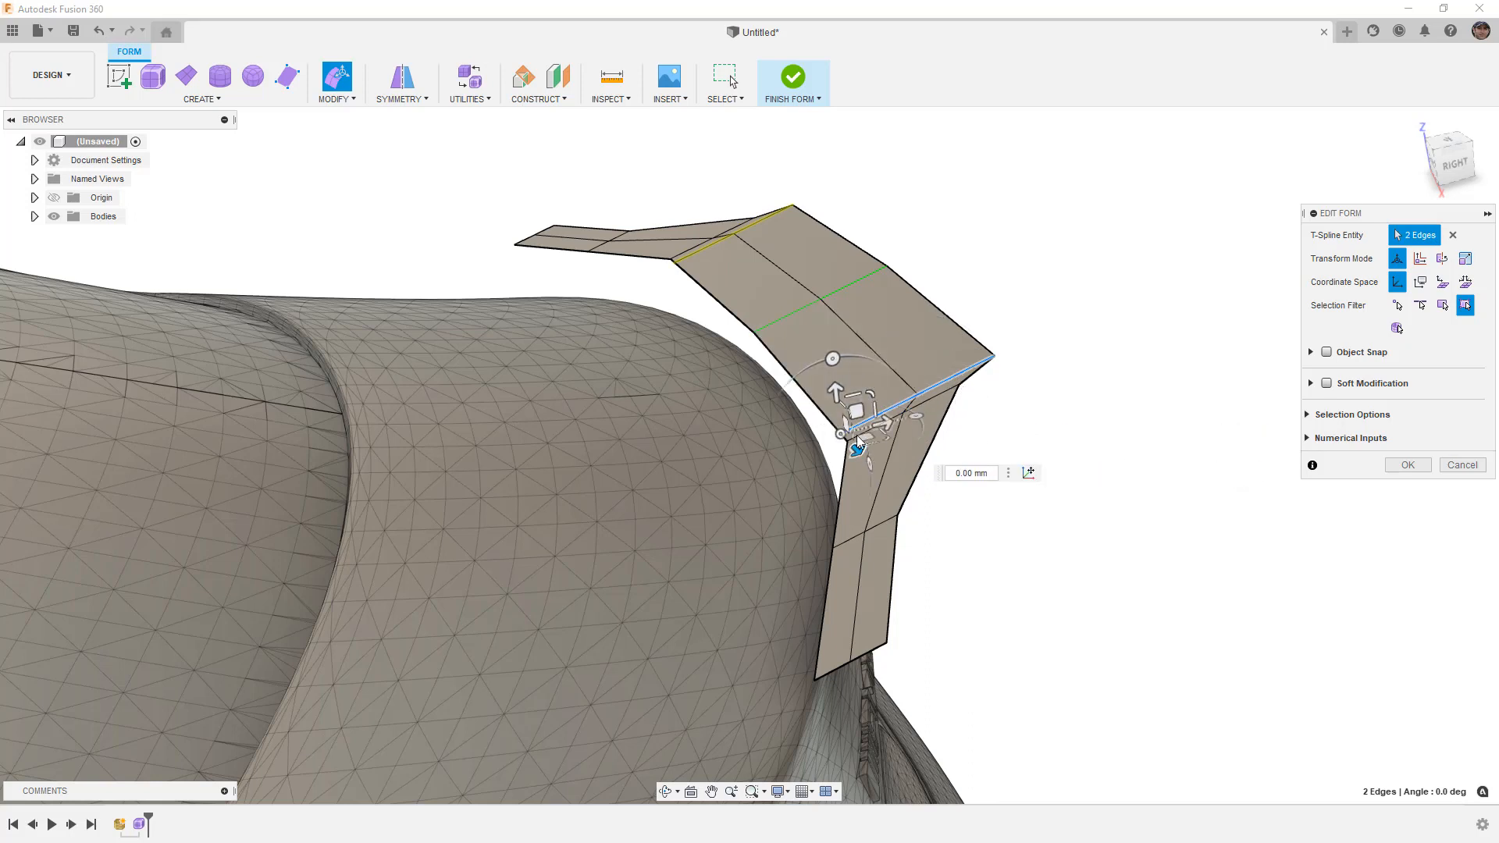
pyautogui.moveTo(869, 396); pyautogui.dragTo(865, 396)
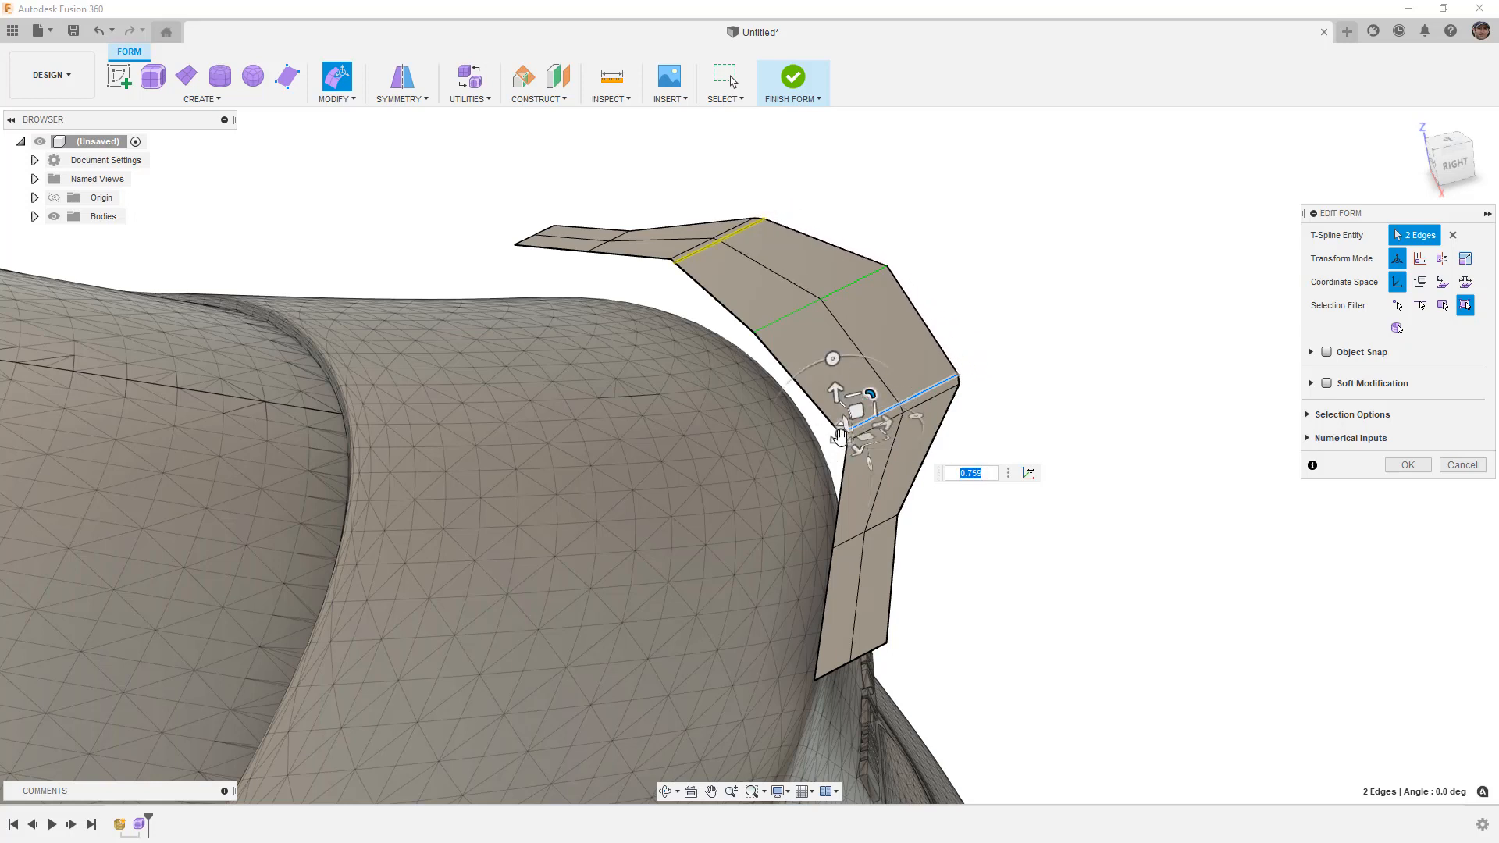
# Scale the spoiler's centre edges shorter from a pivot at their front corner to match the narrowed bend rows.
pyautogui.doubleClick(770, 320)
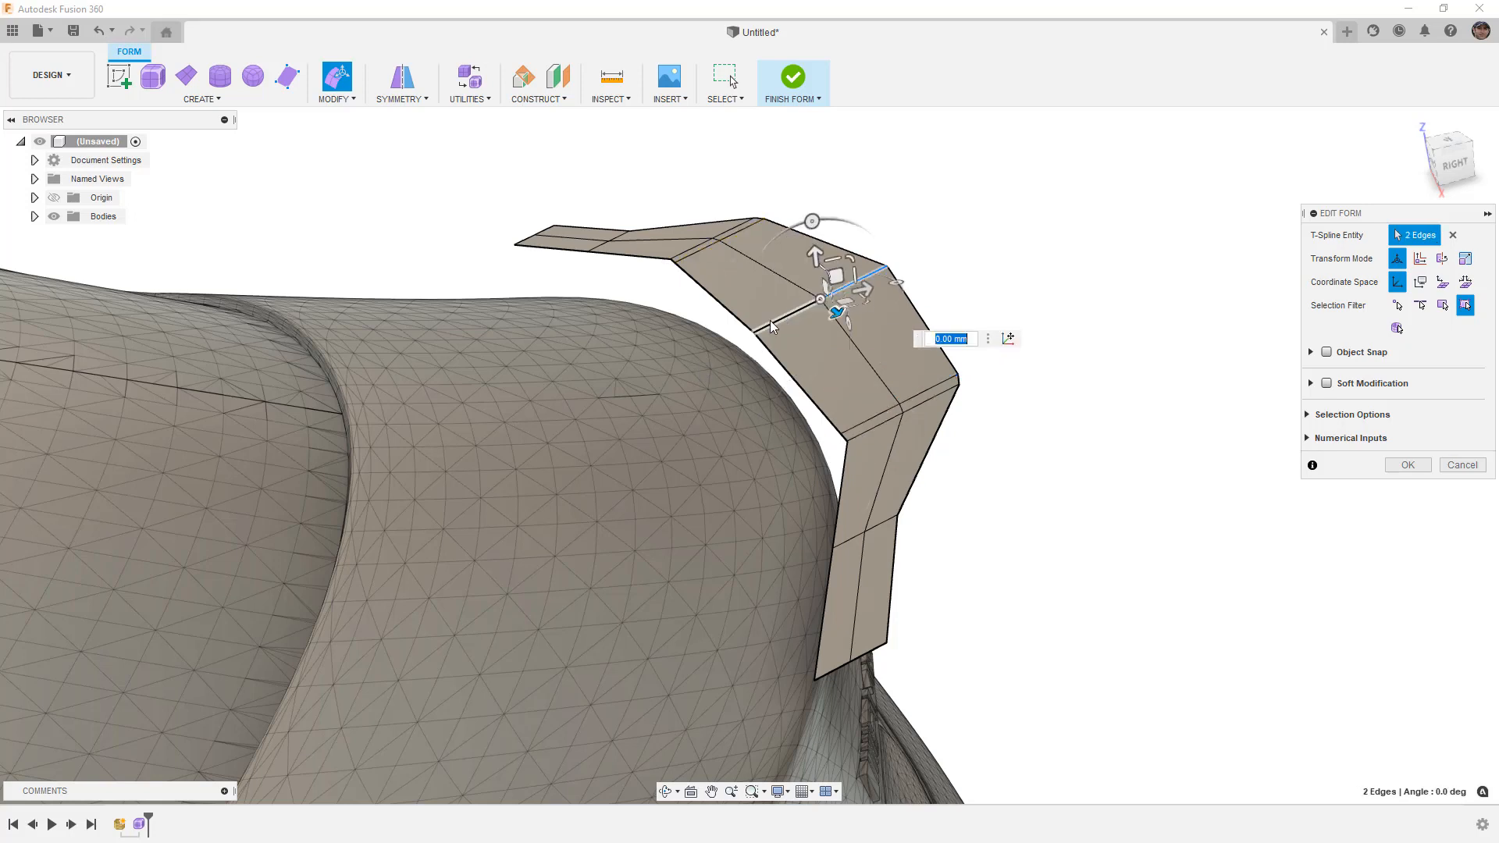
pyautogui.click(1008, 339)
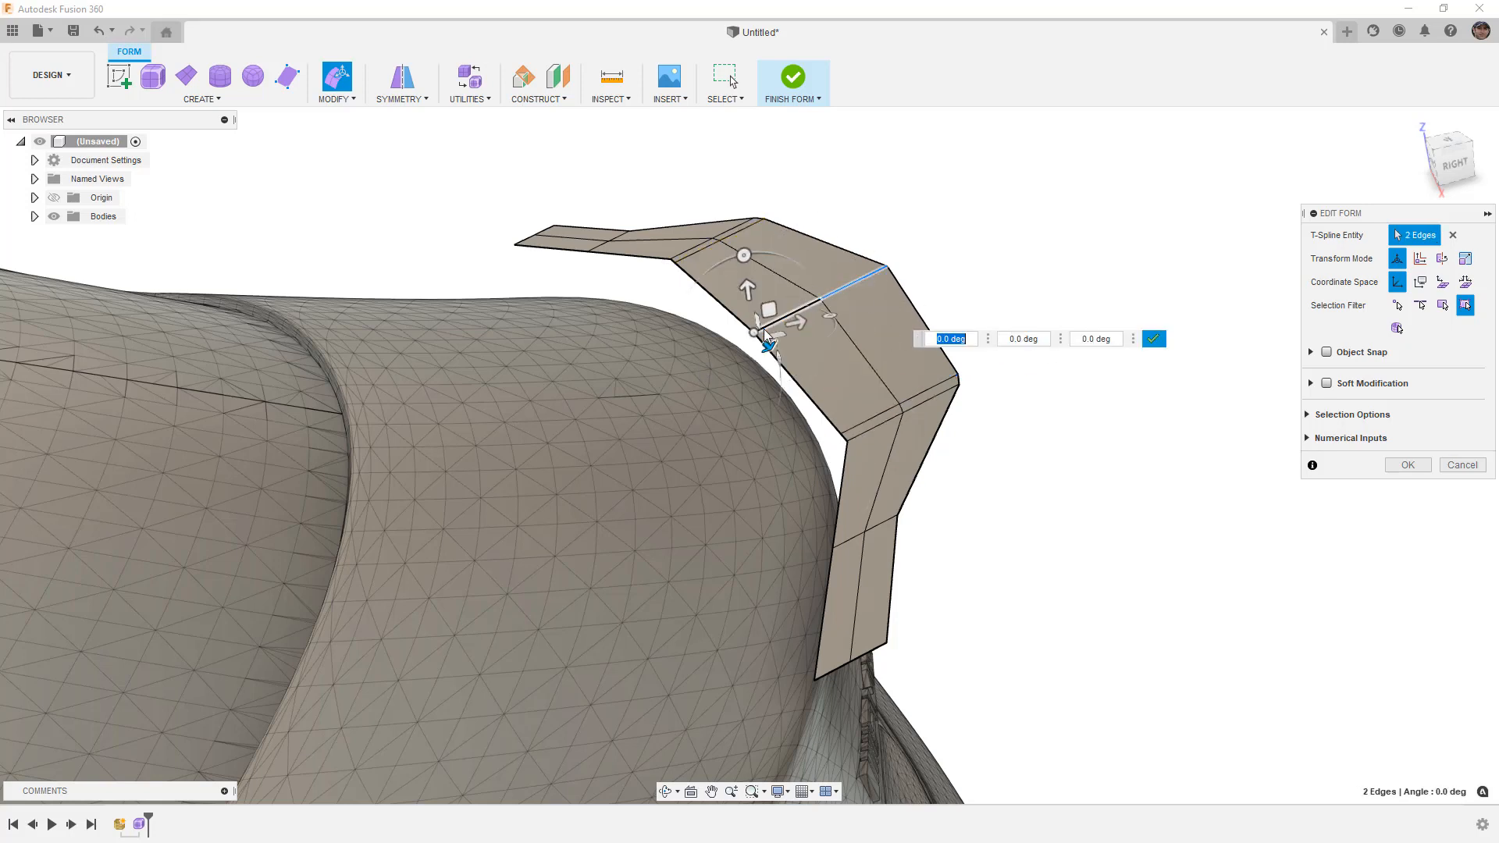
pyautogui.click(759, 331)
pyautogui.click(1159, 373)
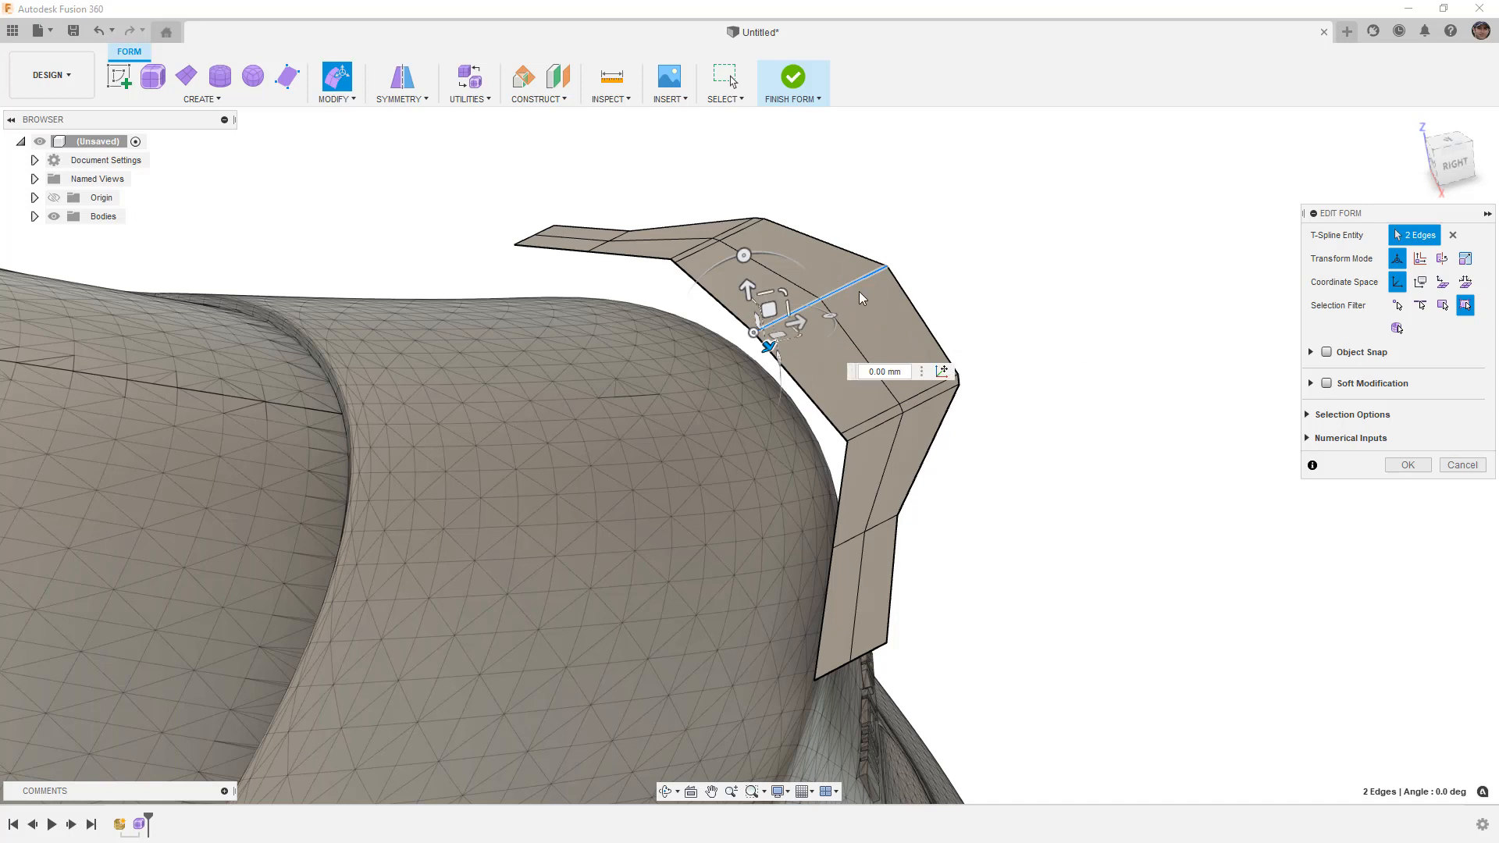
pyautogui.moveTo(787, 290); pyautogui.dragTo(779, 294)
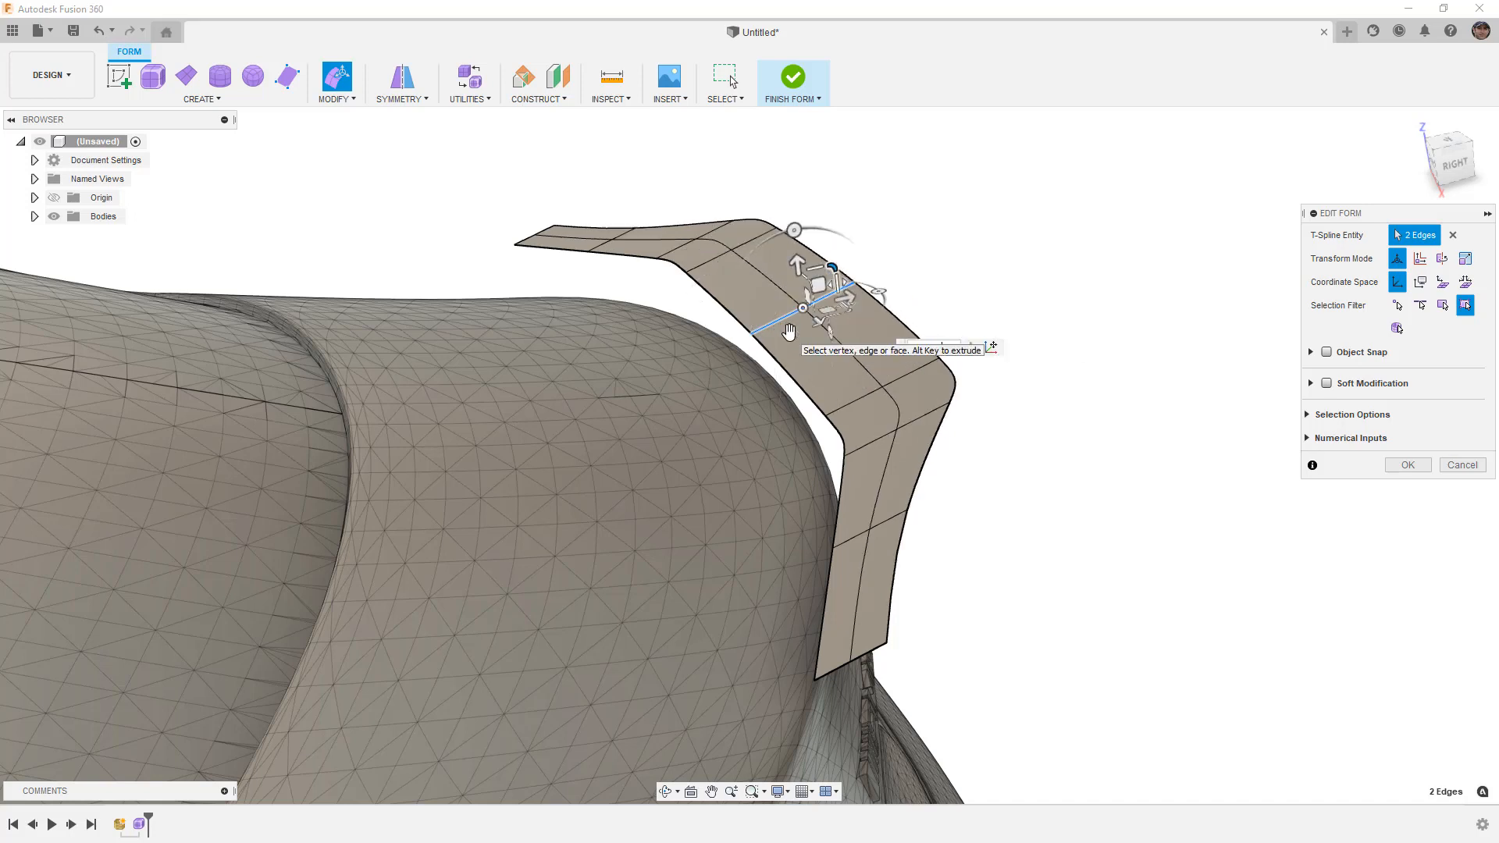
# From the top view, move the outer row of bend edges slightly toward the front of the car.
pyautogui.keyDown('shift'); pyautogui.moveTo(874, 409); pyautogui.dragTo(960, 553, button='middle'); pyautogui.keyUp('shift')
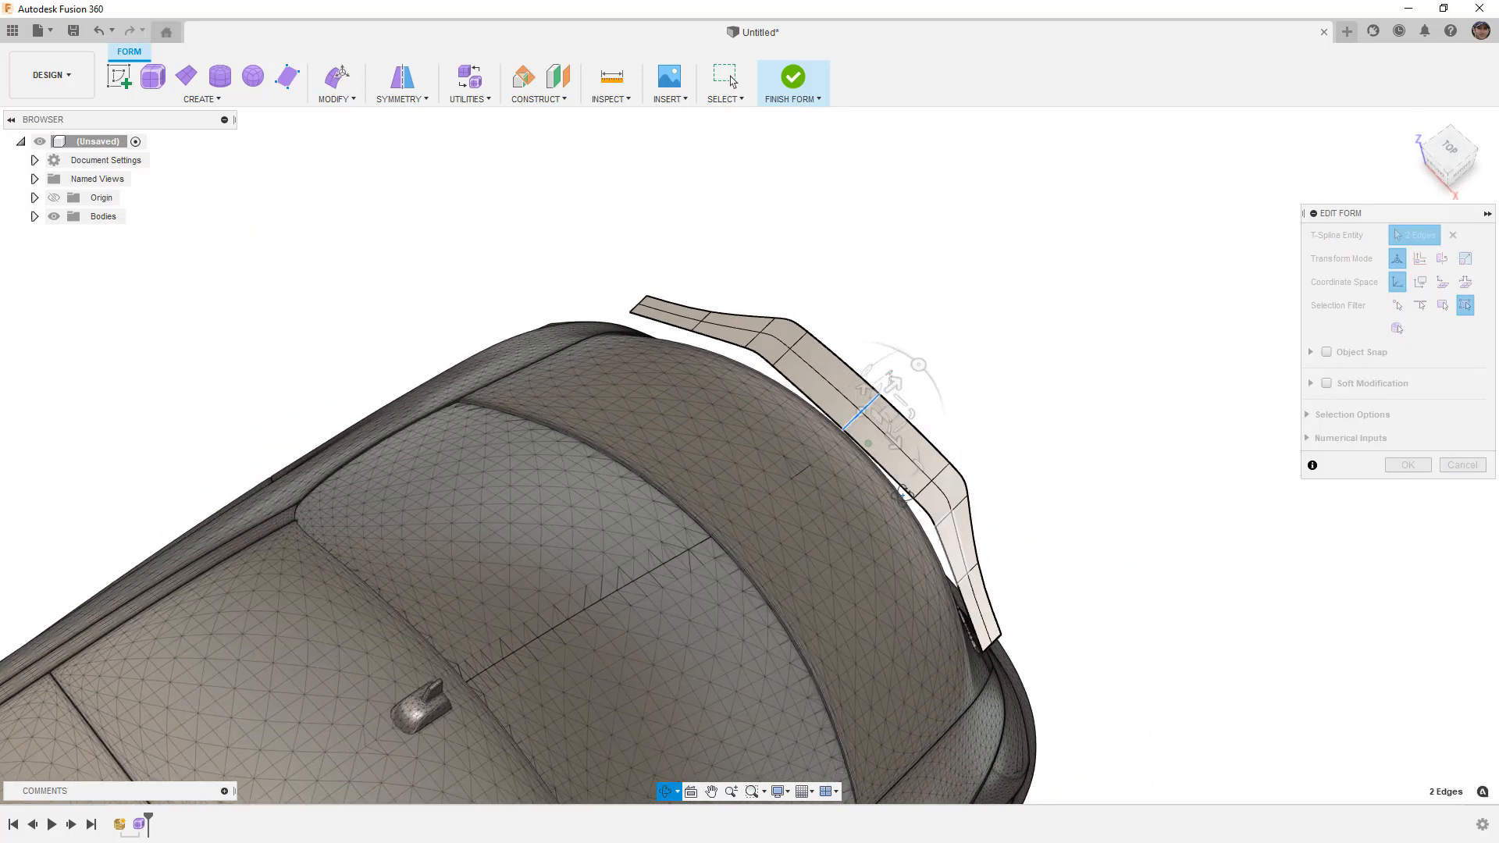
pyautogui.click(1450, 150)
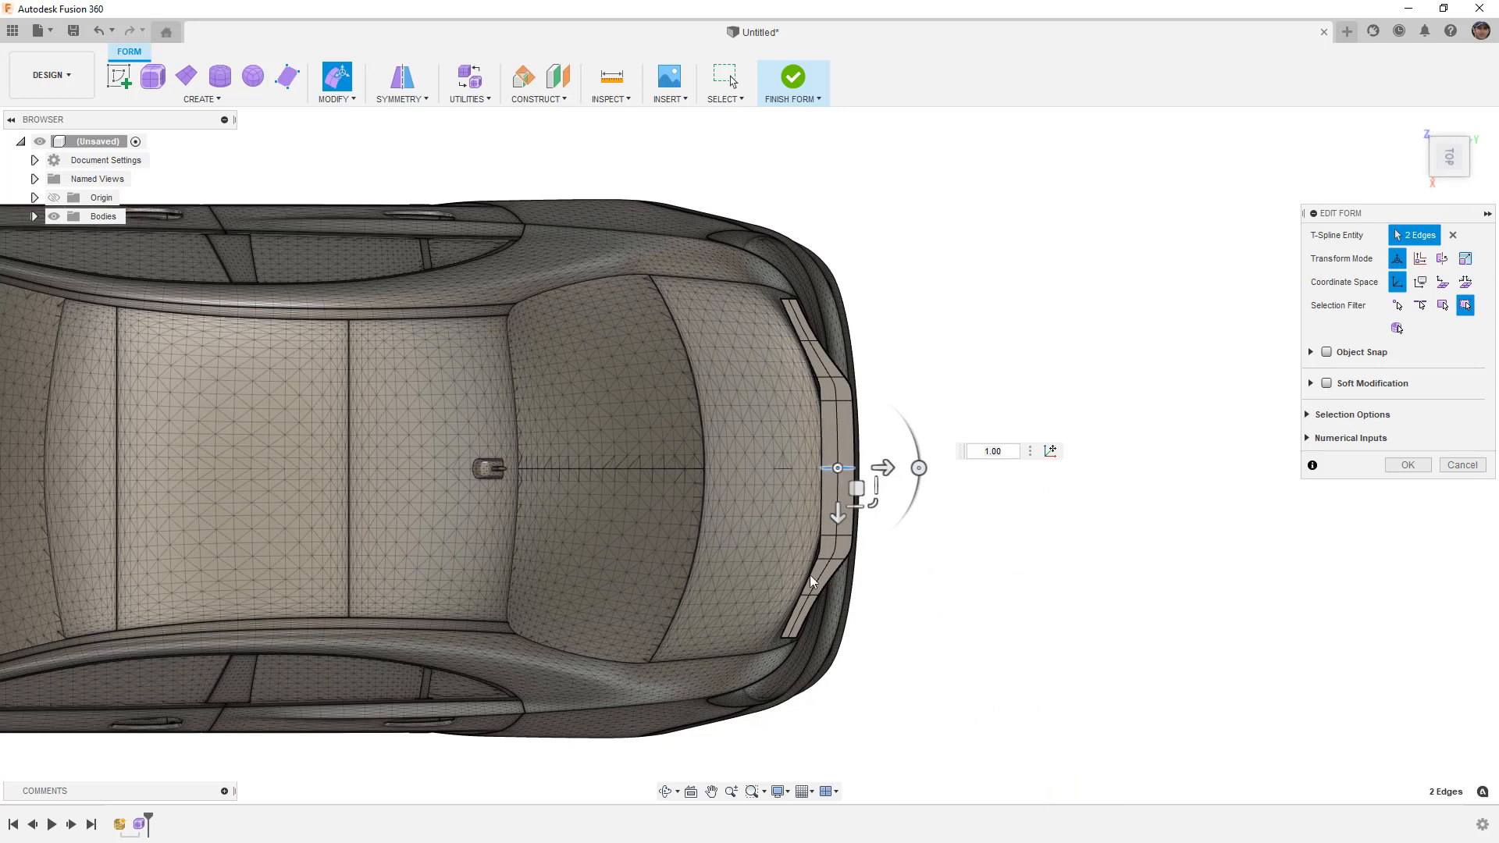
pyautogui.scroll(3, 812, 592)
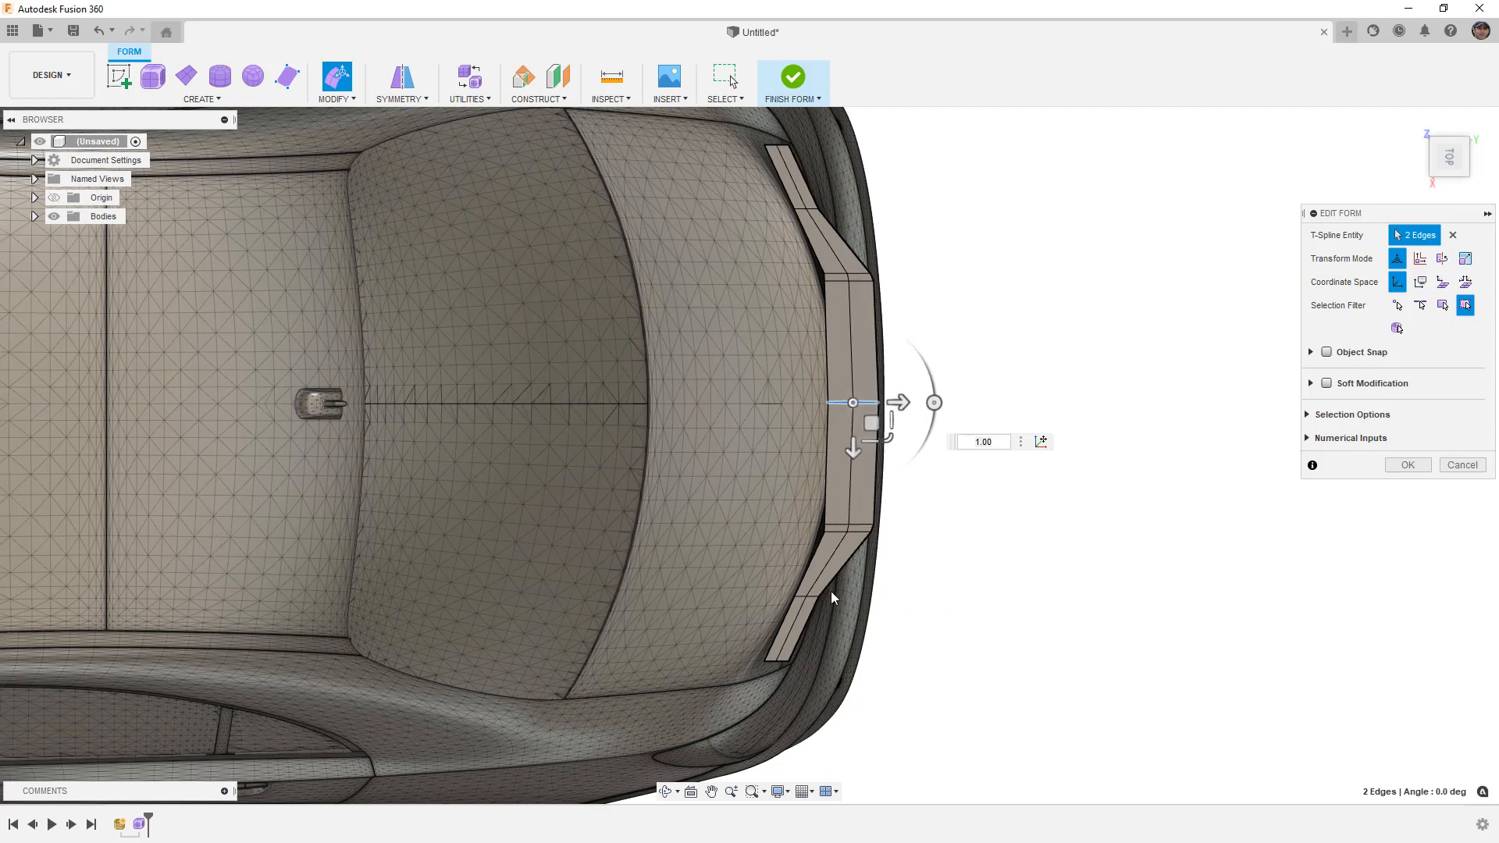
pyautogui.moveTo(741, 644); pyautogui.dragTo(808, 664)
pyautogui.hotkey('alt', '3')
pyautogui.hotkey('alt', '1')
pyautogui.scroll(5, 852, 533)
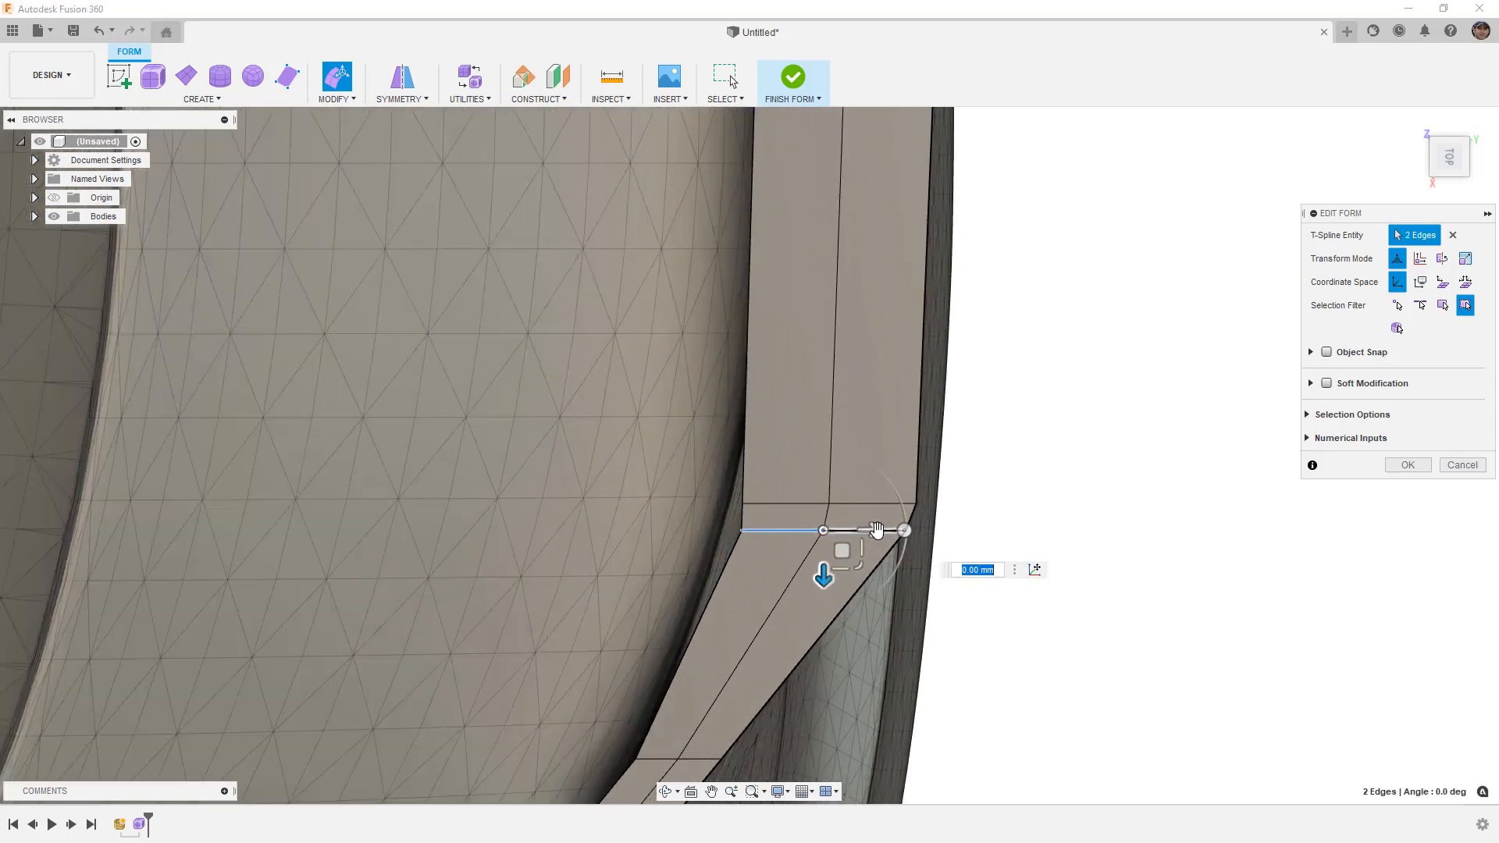
pyautogui.moveTo(882, 530); pyautogui.dragTo(867, 497)
# Move the inner row of bend edges 5 mm toward the front of the car and check the form in smooth display.
pyautogui.doubleClick(789, 503)
pyautogui.scroll(3, 831, 511)
pyautogui.scroll(-6, 858, 538)
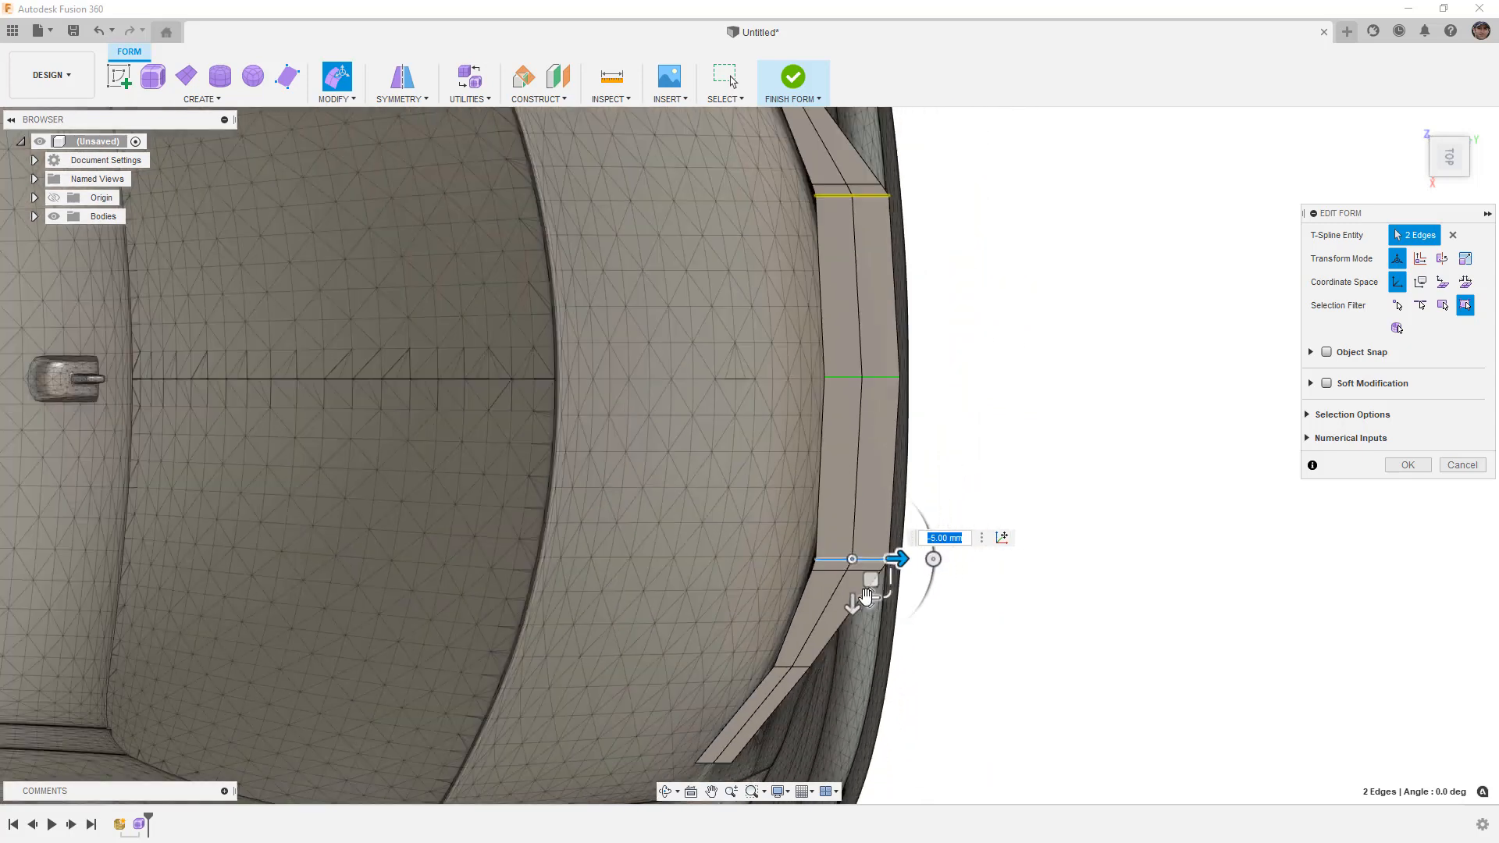
pyautogui.scroll(-2, 909, 406)
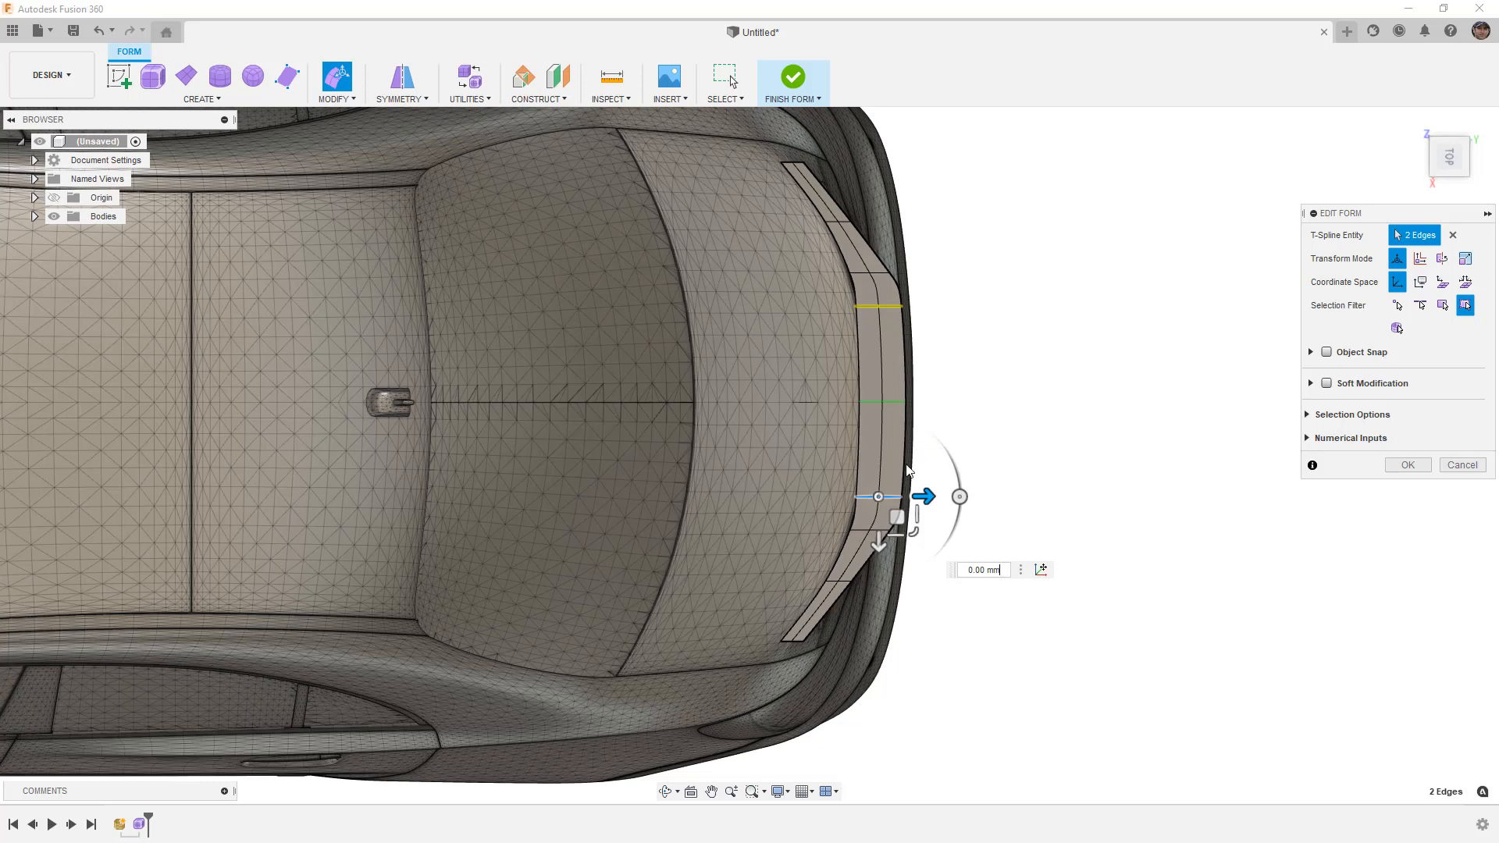
pyautogui.scroll(2, 864, 570)
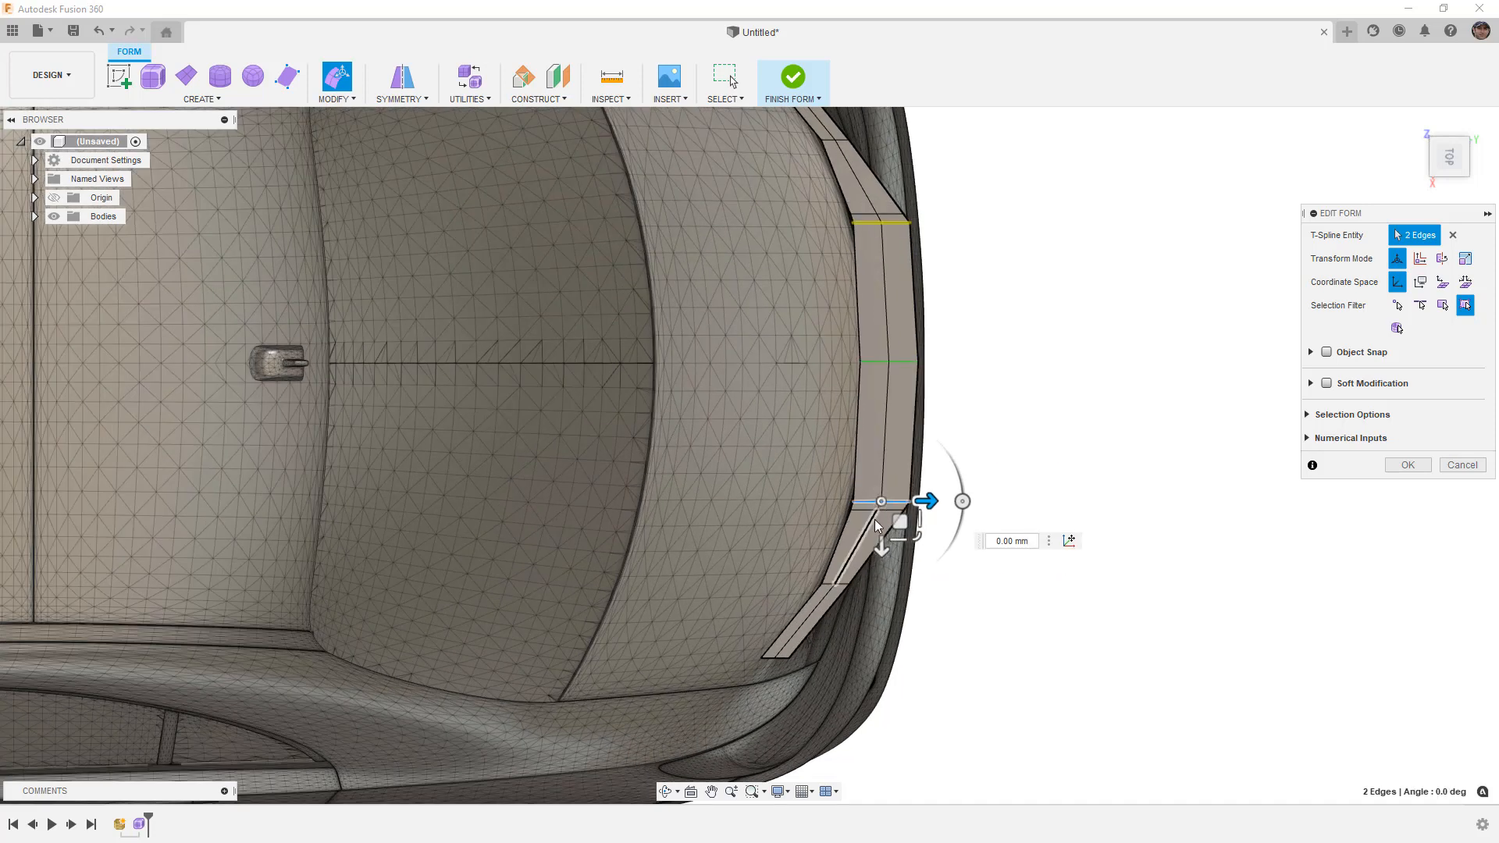
# Scale the outer row of bend edges shorter from a pivot at its front corner, return to smooth display and clear the selection.
pyautogui.scroll(3, 873, 520)
pyautogui.doubleClick(855, 500)
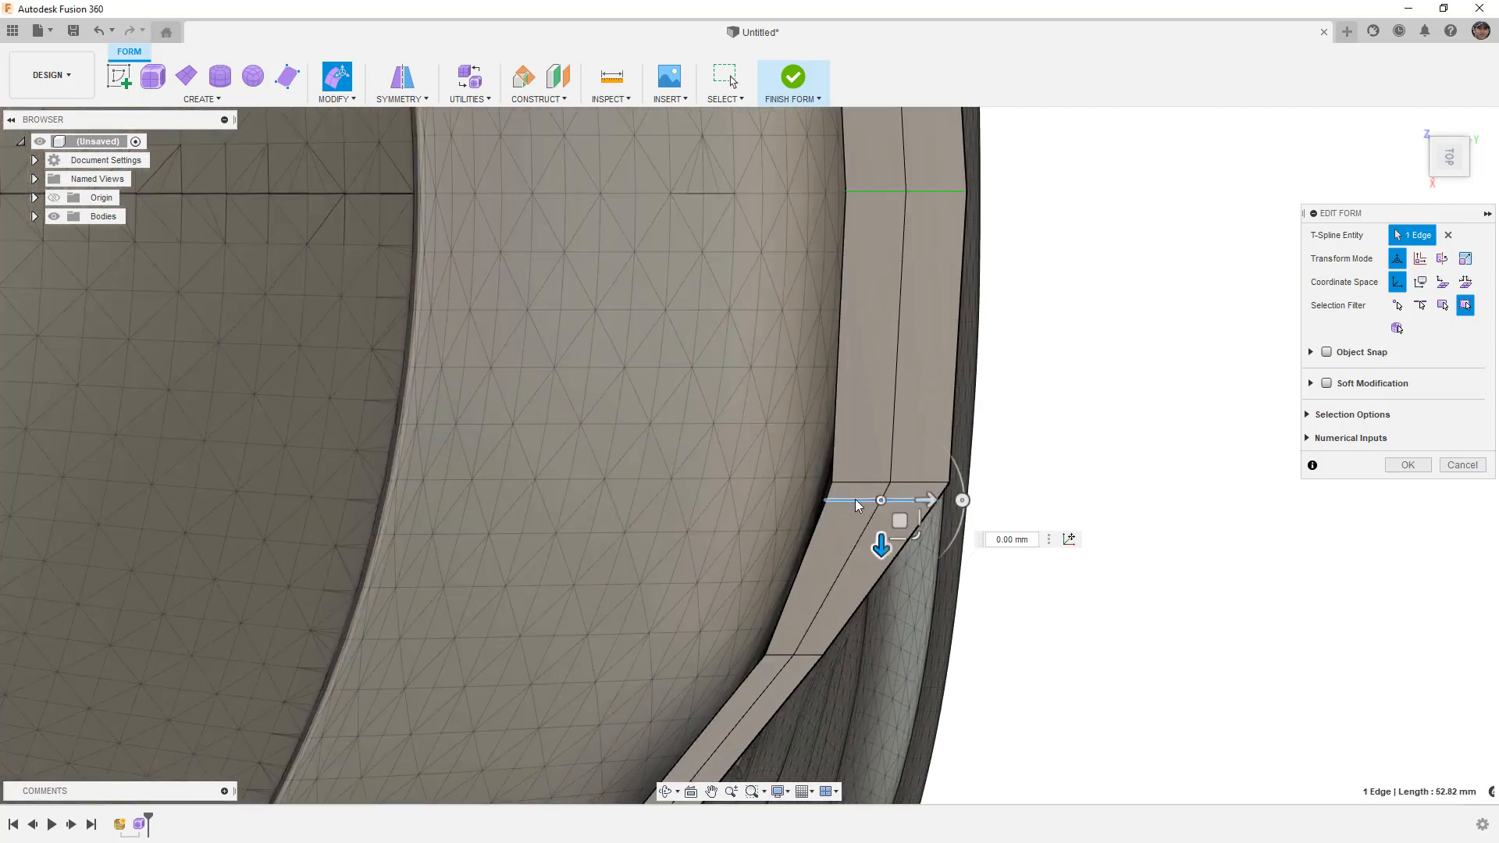
pyautogui.click(1069, 541)
pyautogui.click(828, 500)
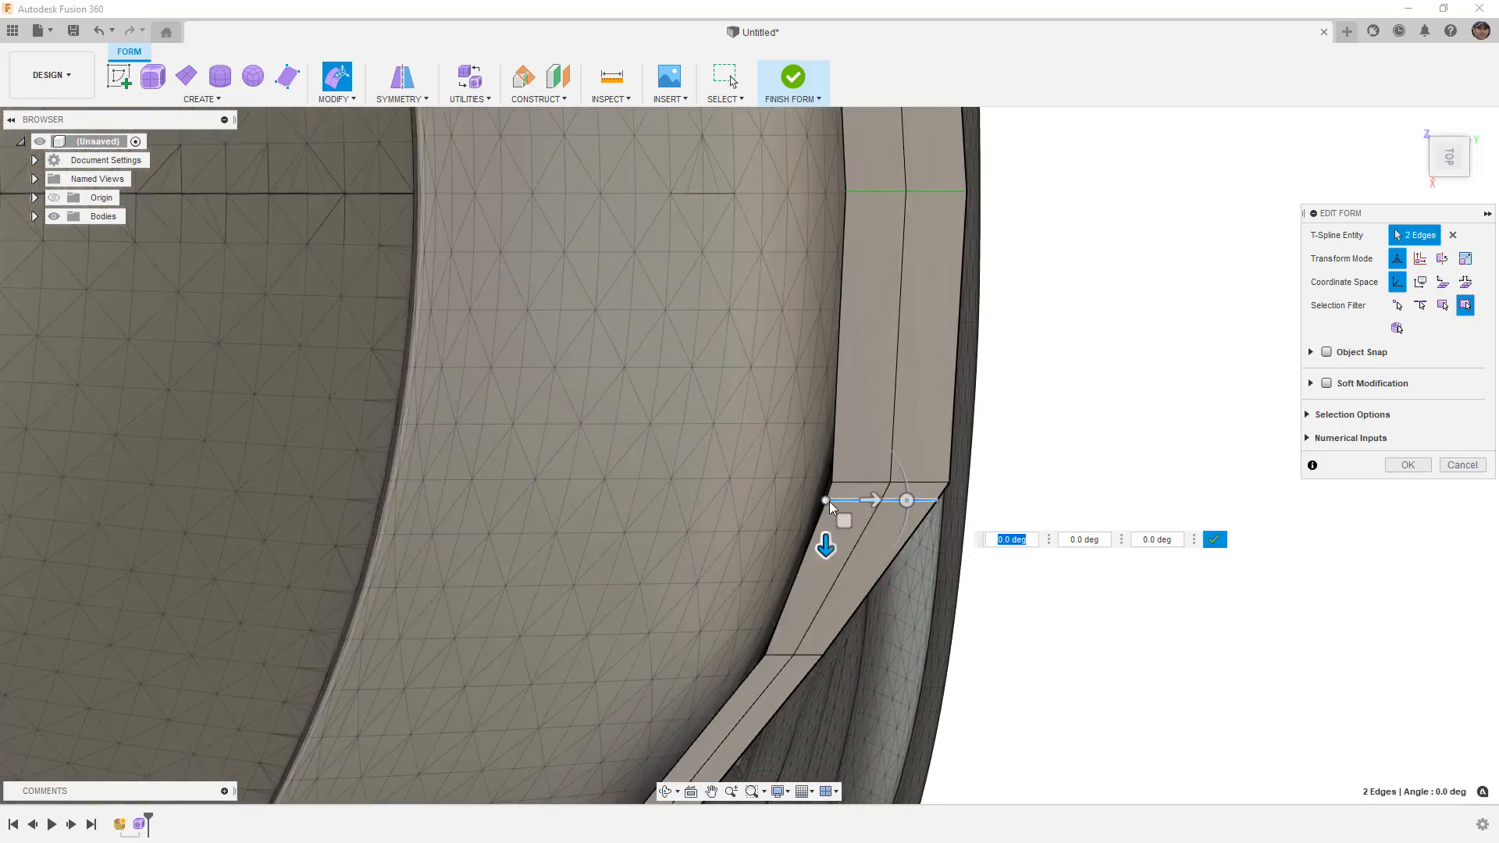
pyautogui.click(1232, 540)
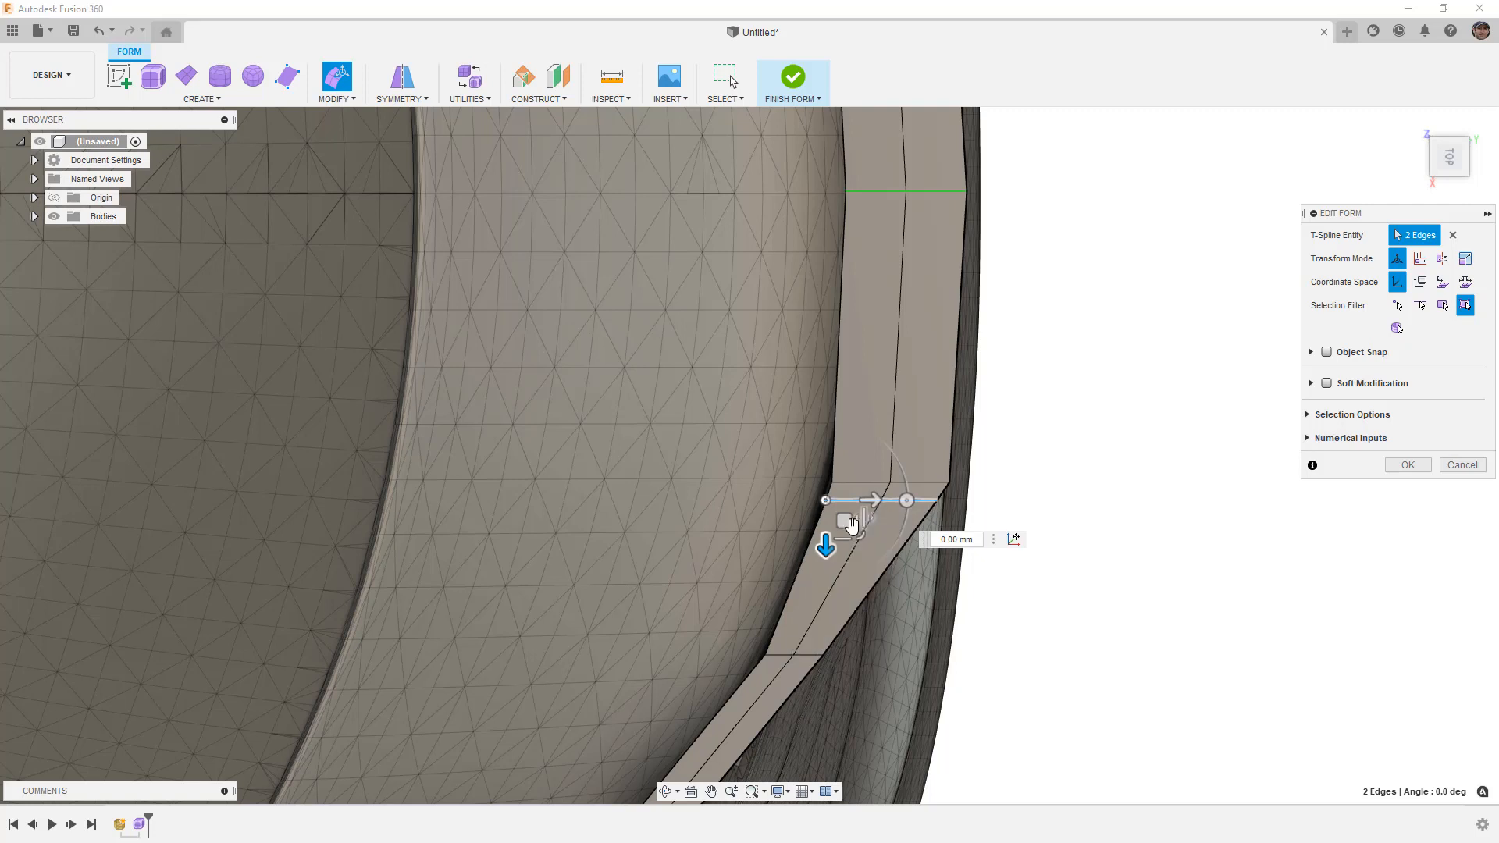
pyautogui.moveTo(845, 521); pyautogui.dragTo(860, 518)
pyautogui.hotkey('ctrl', '3')
pyautogui.scroll(-3, 915, 612)
pyautogui.scroll(-3, 916, 612)
pyautogui.keyDown('shift'); pyautogui.moveTo(925, 563); pyautogui.dragTo(956, 562, button='middle'); pyautogui.keyUp('shift')
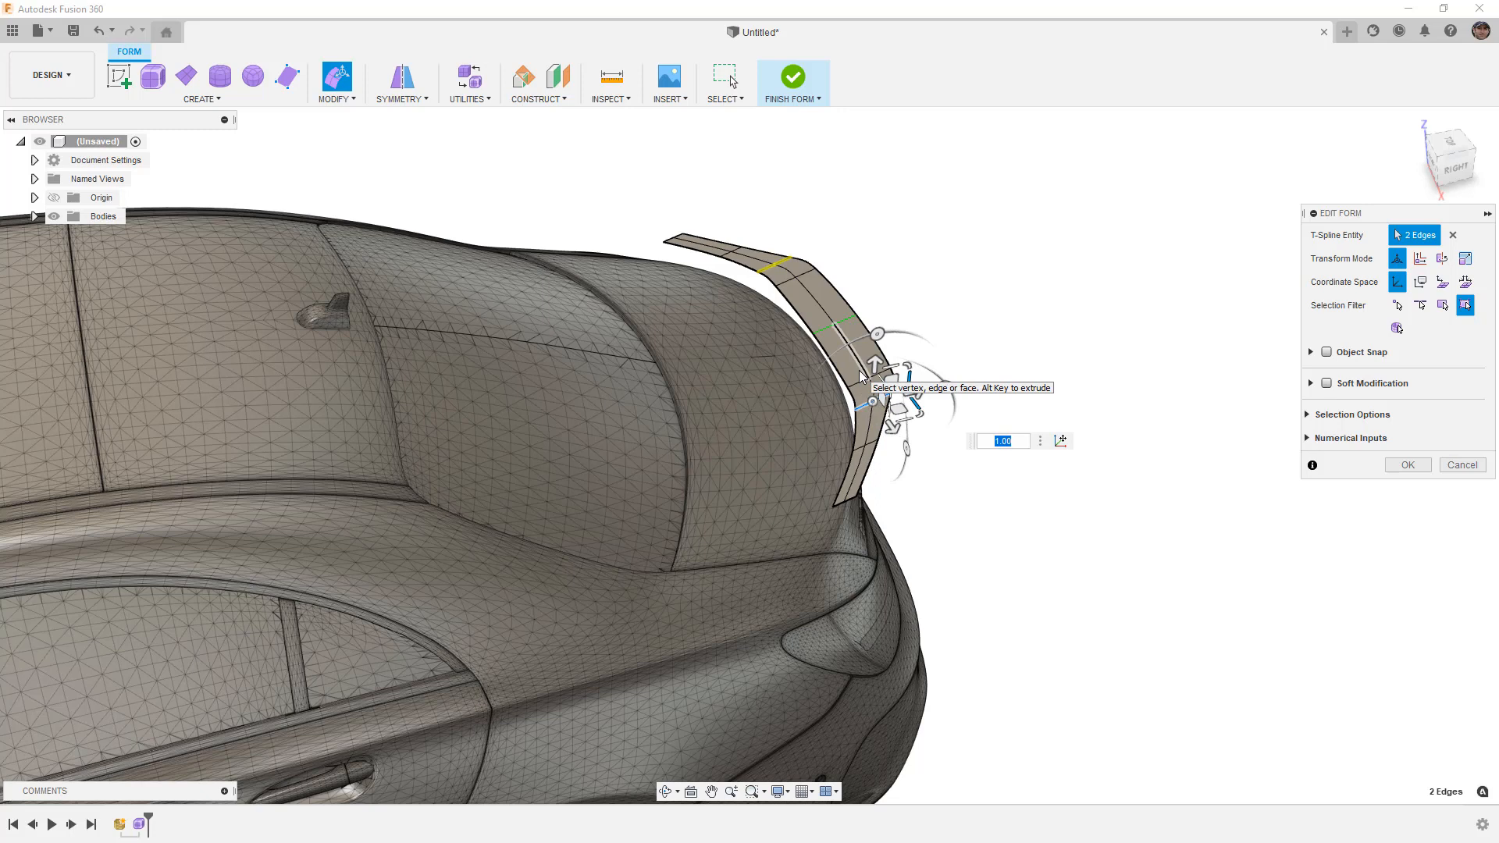
pyautogui.click(972, 482)
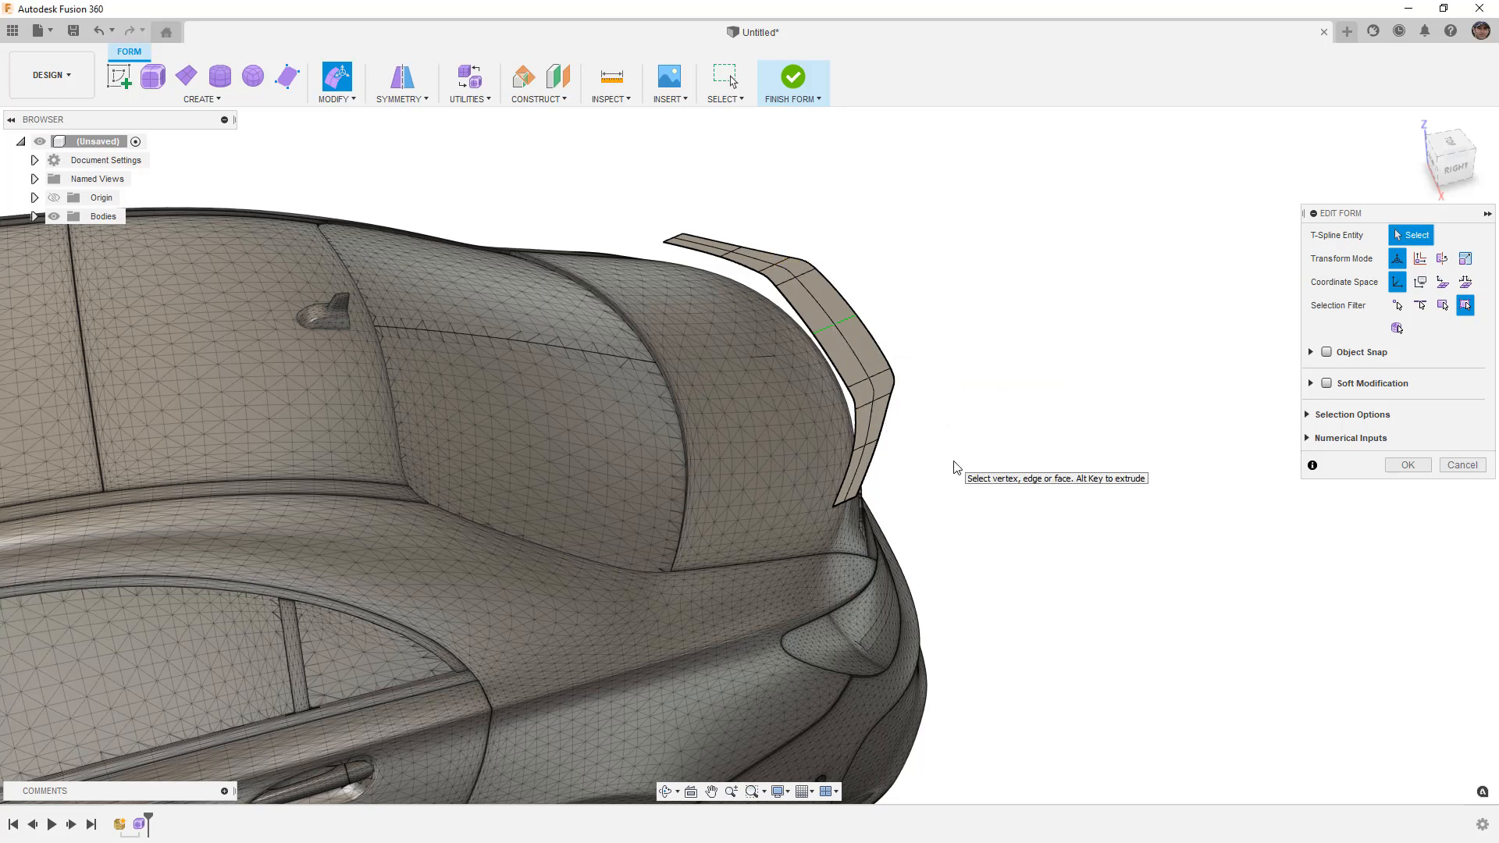
# Move the outer and inner rows of bend edges together 25 mm toward the front of the car.
pyautogui.click(1450, 141)
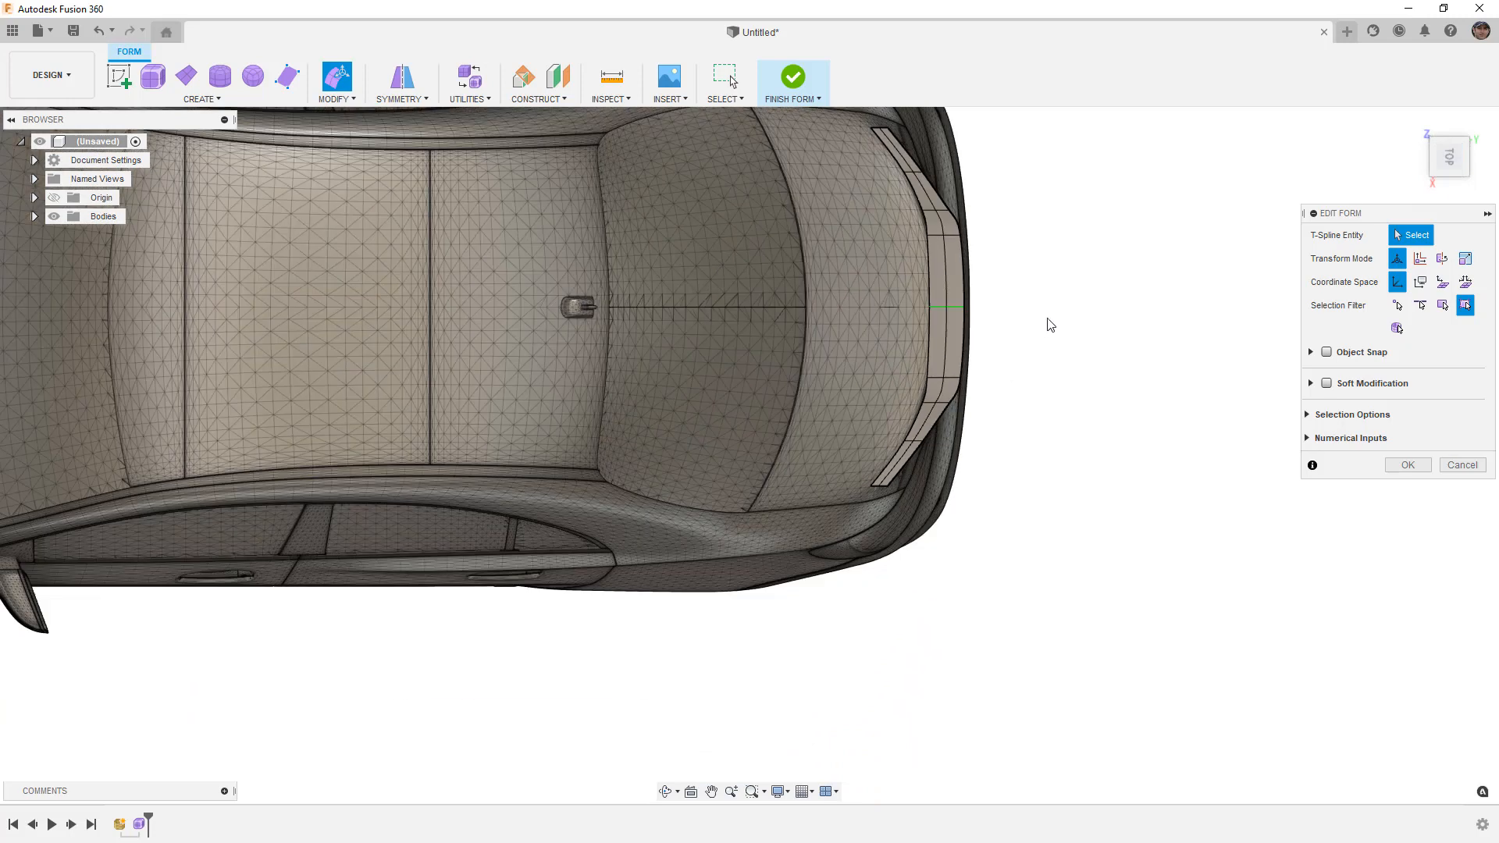
pyautogui.moveTo(1047, 325); pyautogui.dragTo(983, 397, button='middle')
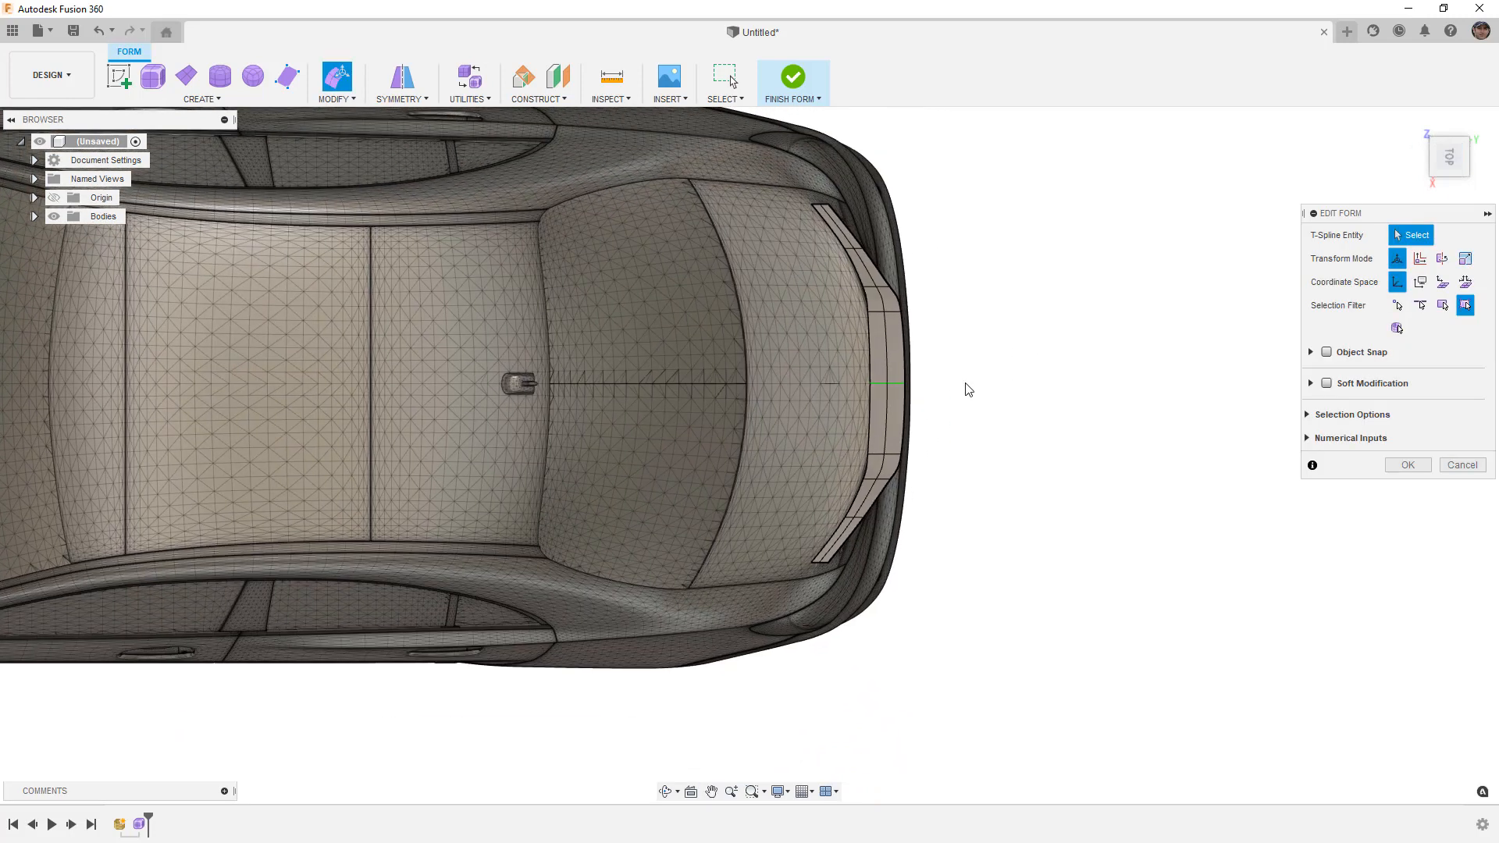
pyautogui.scroll(1, 966, 383)
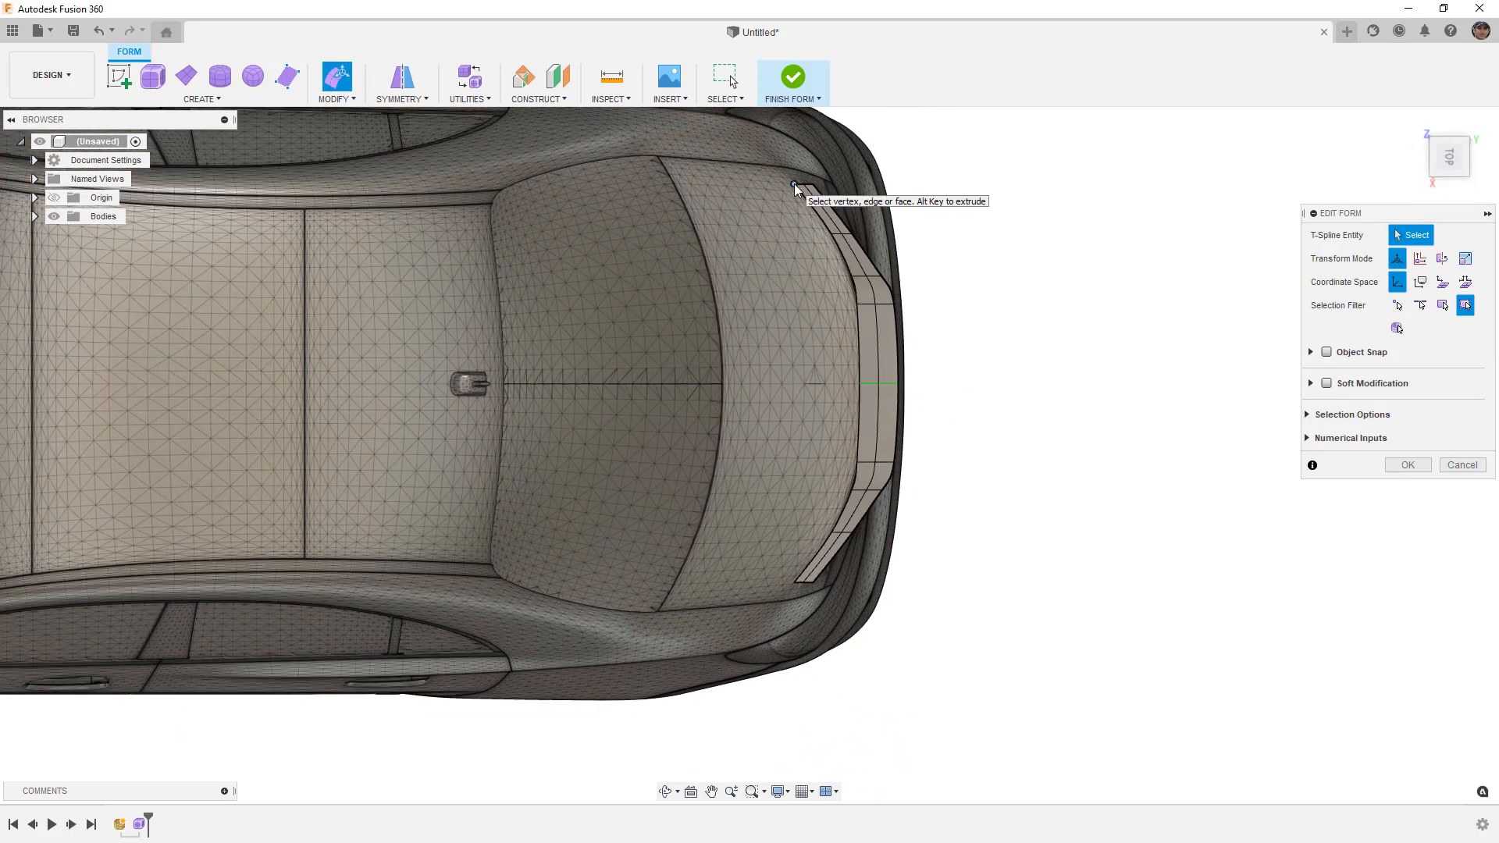
pyautogui.scroll(2, 844, 274)
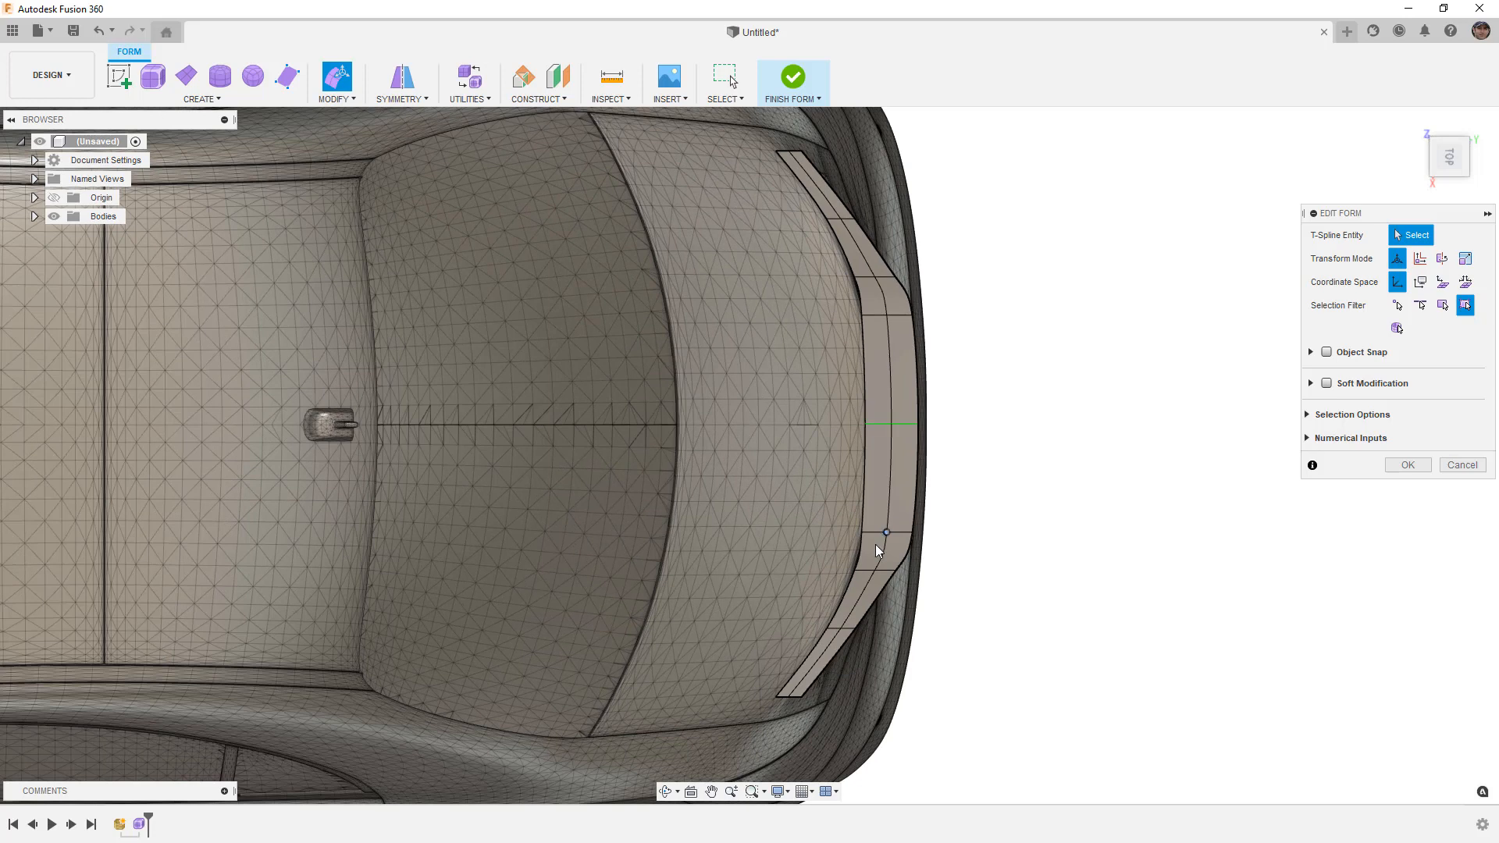
pyautogui.scroll(1, 865, 555)
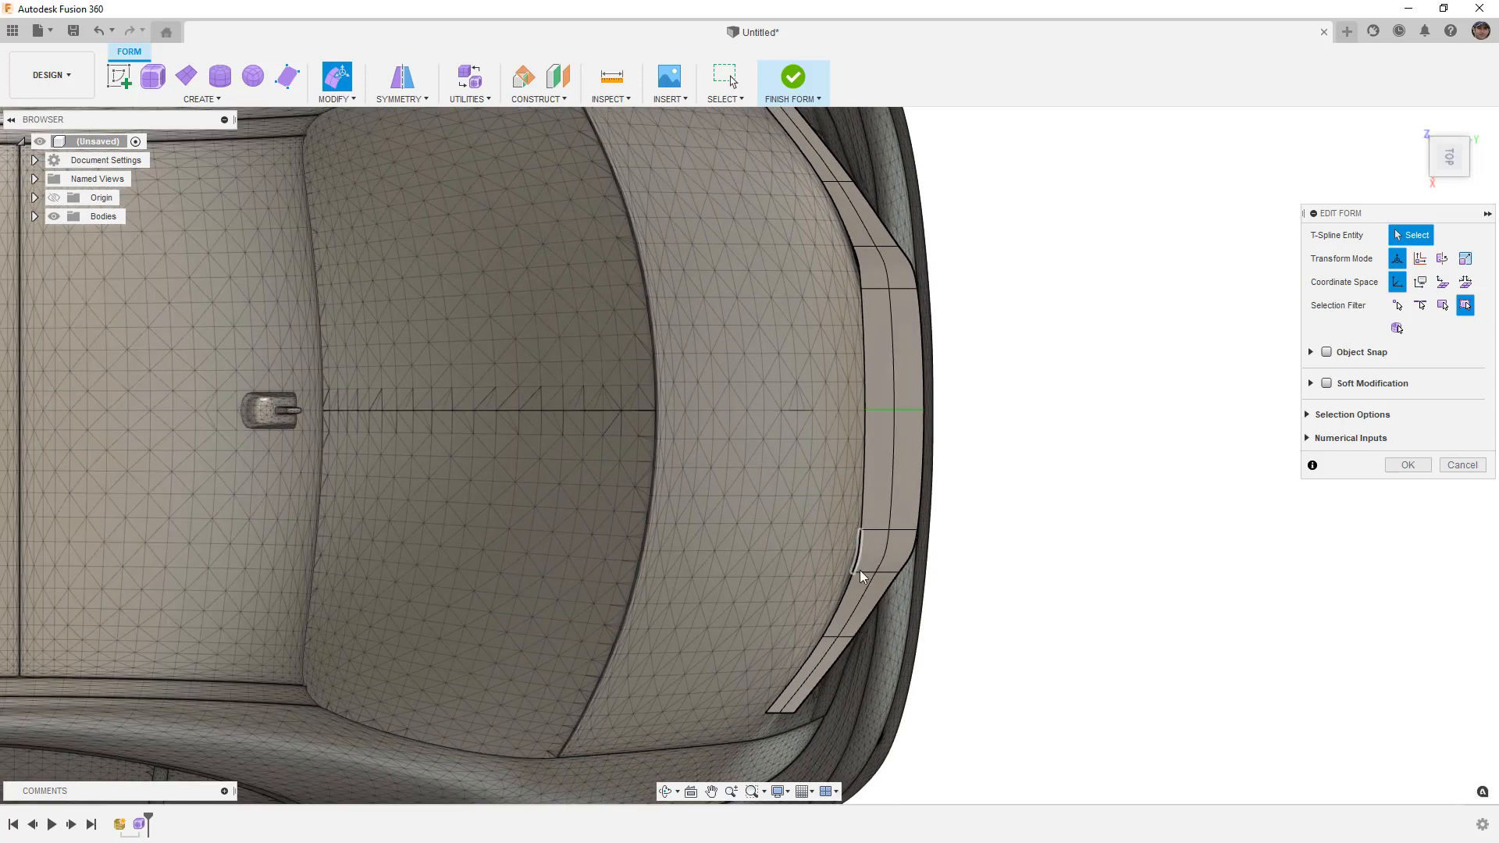
pyautogui.doubleClick(864, 571)
pyautogui.moveTo(922, 574); pyautogui.dragTo(912, 575)
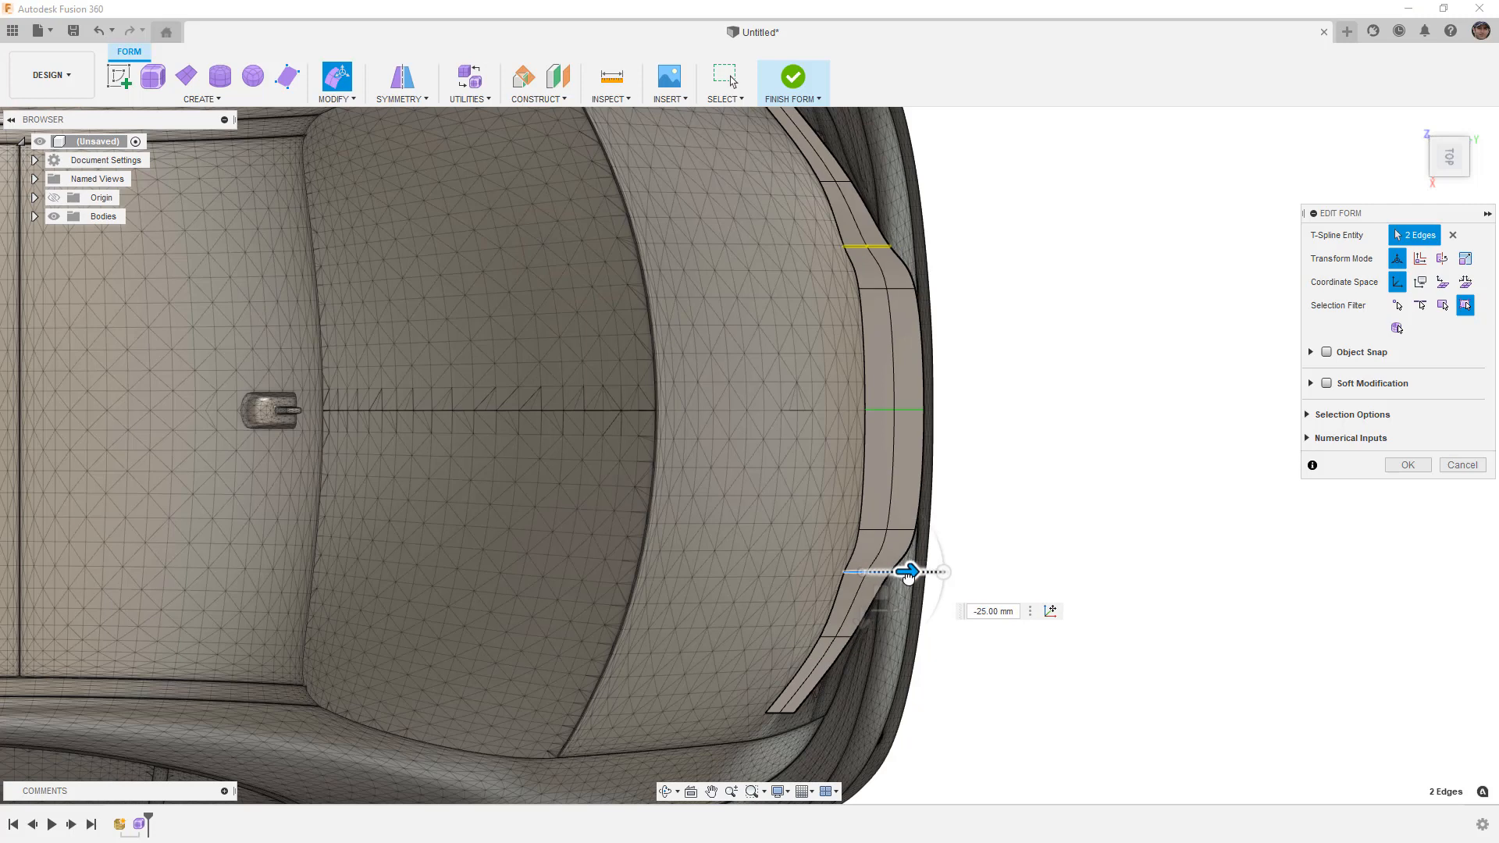
pyautogui.moveTo(910, 579); pyautogui.dragTo(920, 579)
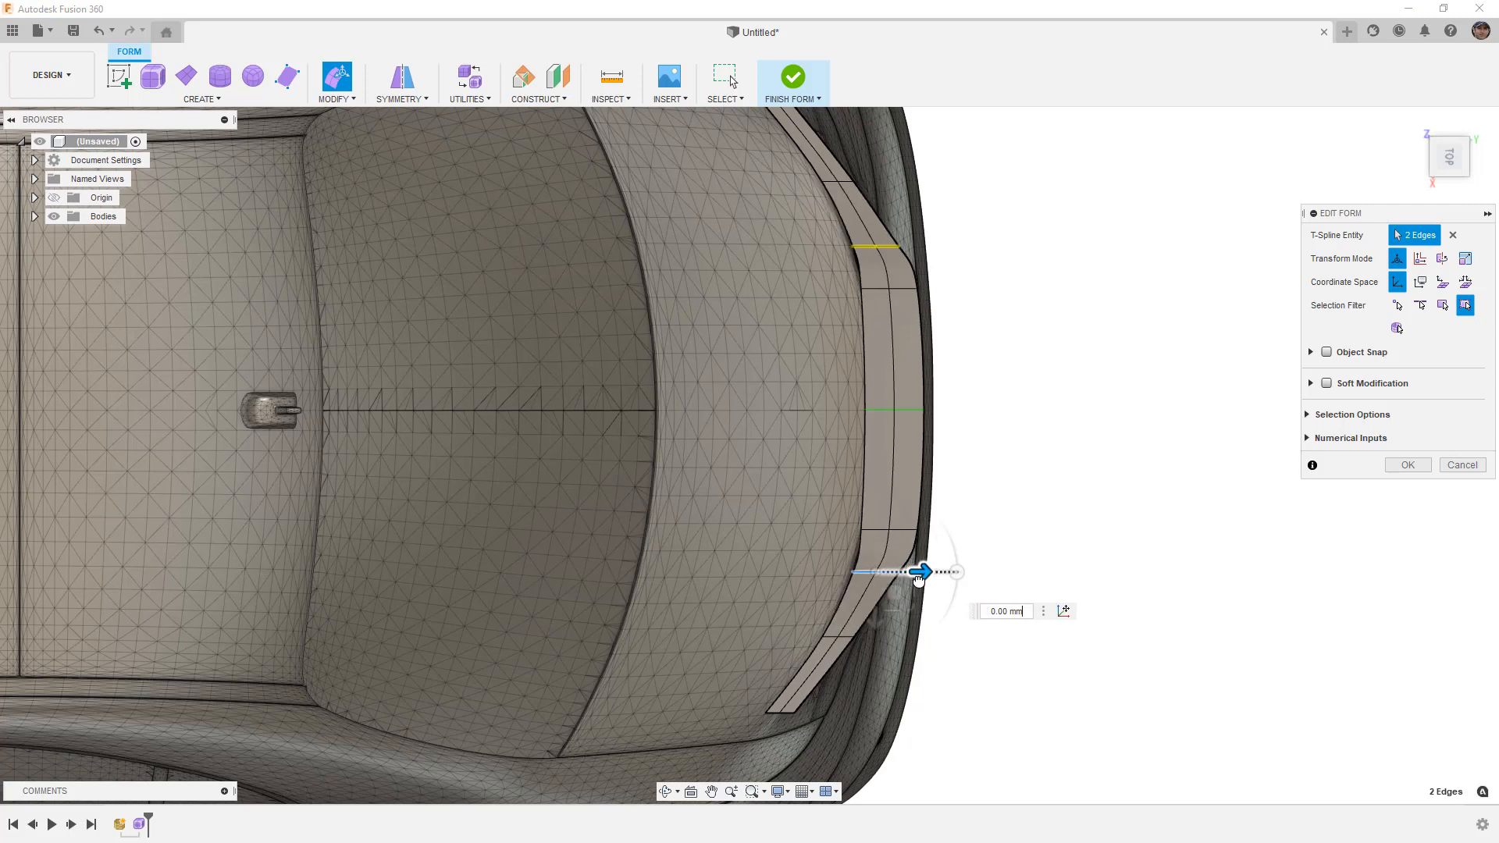
pyautogui.scroll(3, 910, 579)
pyautogui.keyDown('shift'); pyautogui.doubleClick(854, 498); pyautogui.keyUp('shift')
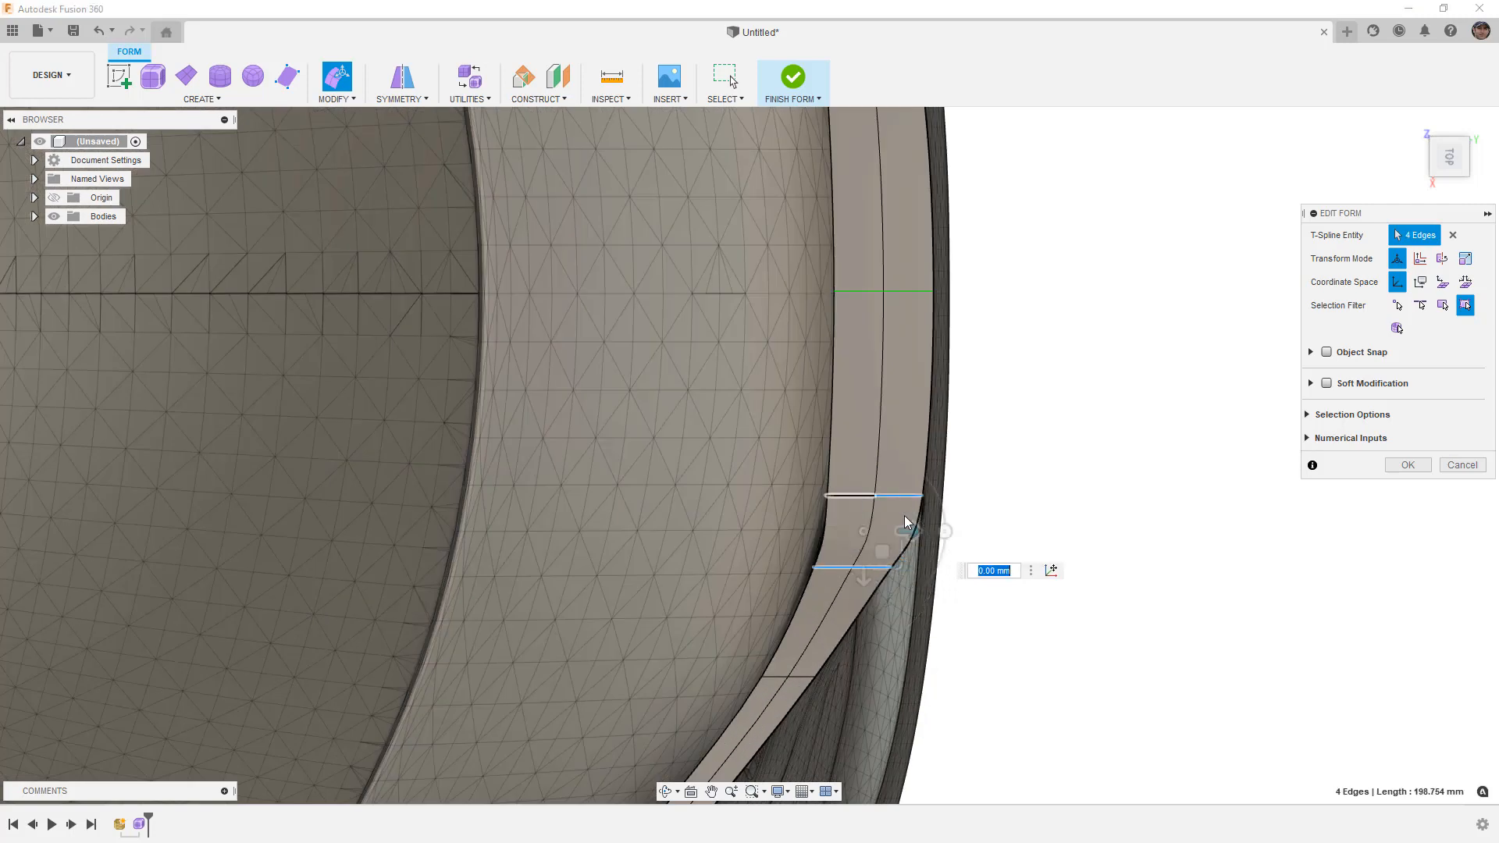
pyautogui.moveTo(911, 530); pyautogui.dragTo(892, 531)
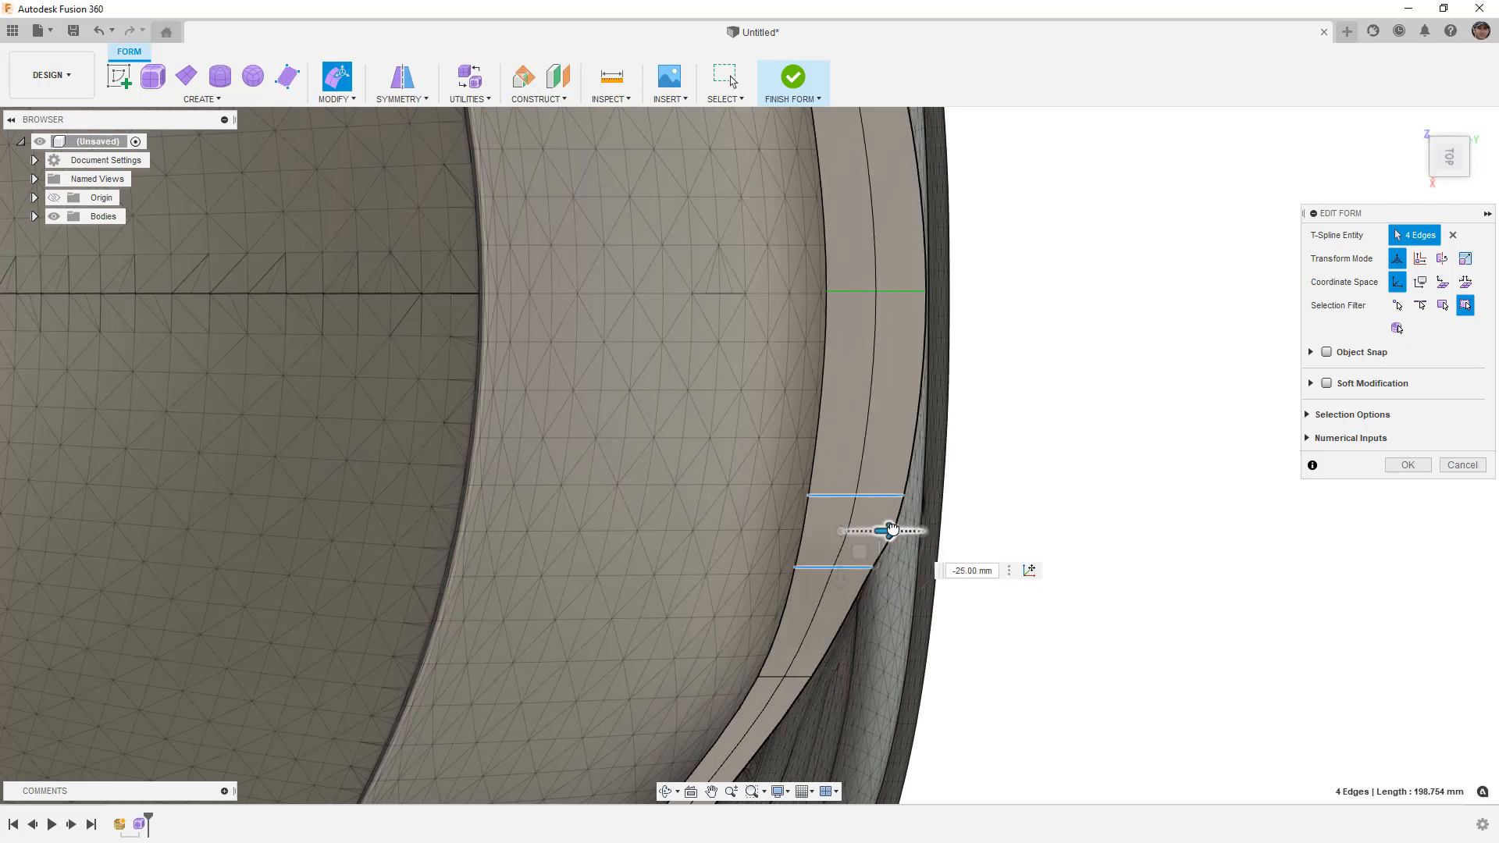
pyautogui.scroll(-3, 1046, 512)
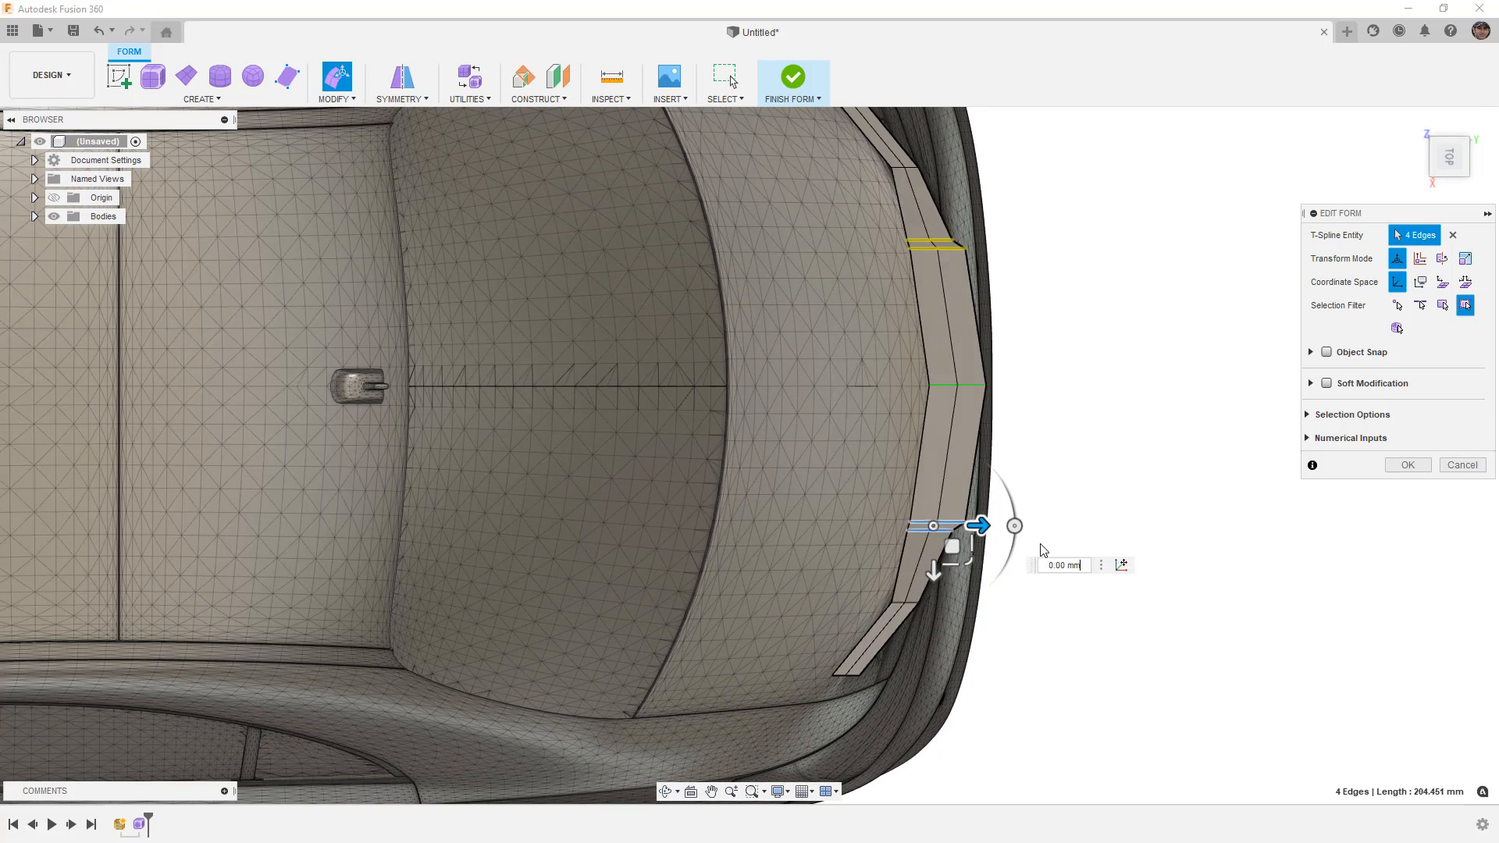
# Scale the inner row of bend edges to about 0.885 from a pivot at its front corner and return to smooth display.
pyautogui.scroll(3, 948, 513)
pyautogui.scroll(1, 948, 514)
pyautogui.click(1148, 512)
pyautogui.doubleClick(884, 537)
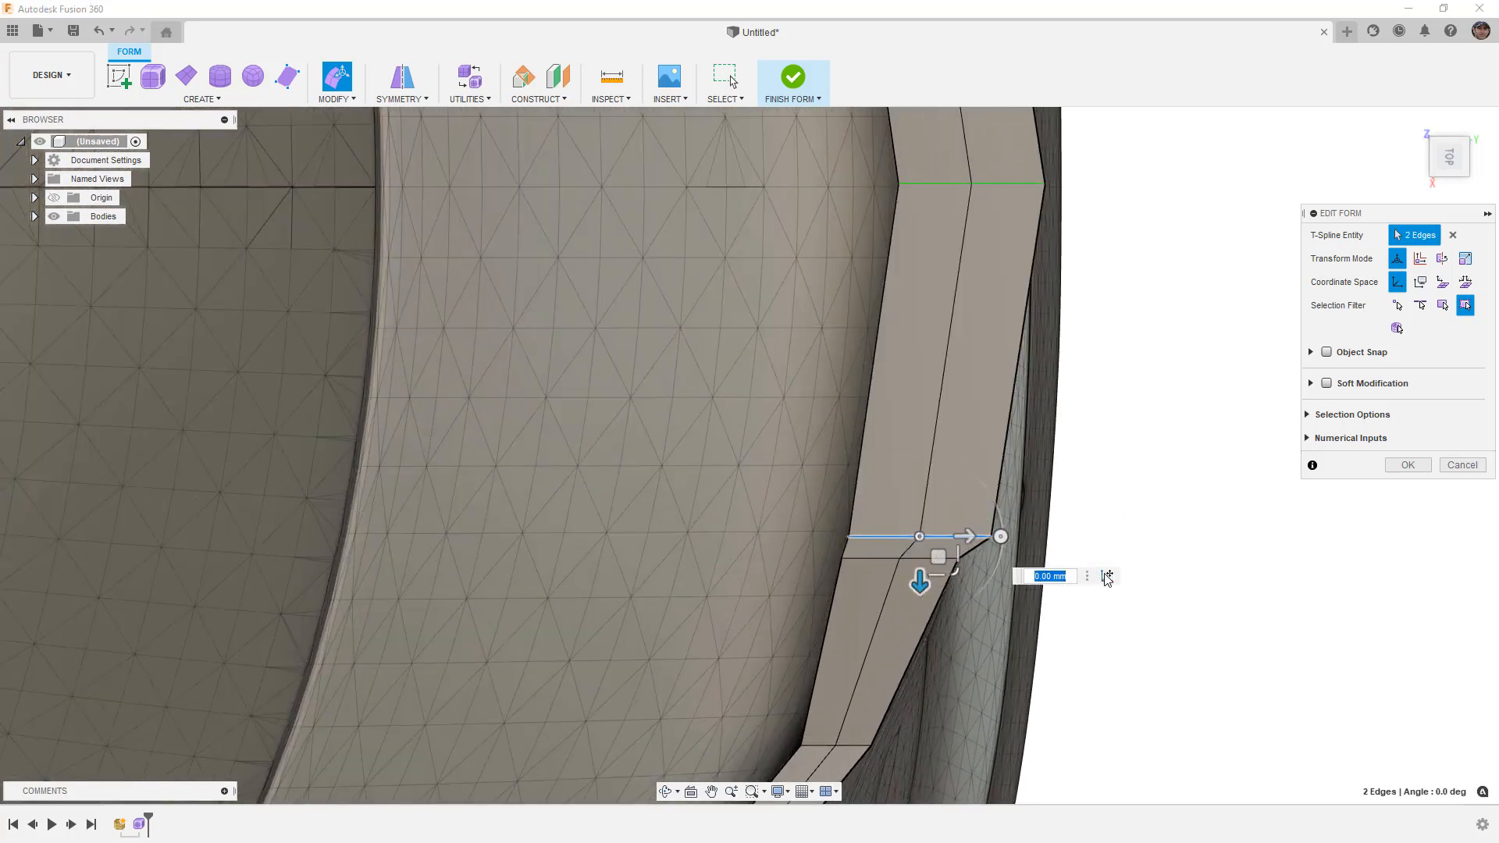
pyautogui.click(1107, 576)
pyautogui.click(842, 558)
pyautogui.click(848, 536)
pyautogui.click(1254, 576)
pyautogui.scroll(2, 915, 555)
pyautogui.moveTo(862, 546); pyautogui.dragTo(850, 545)
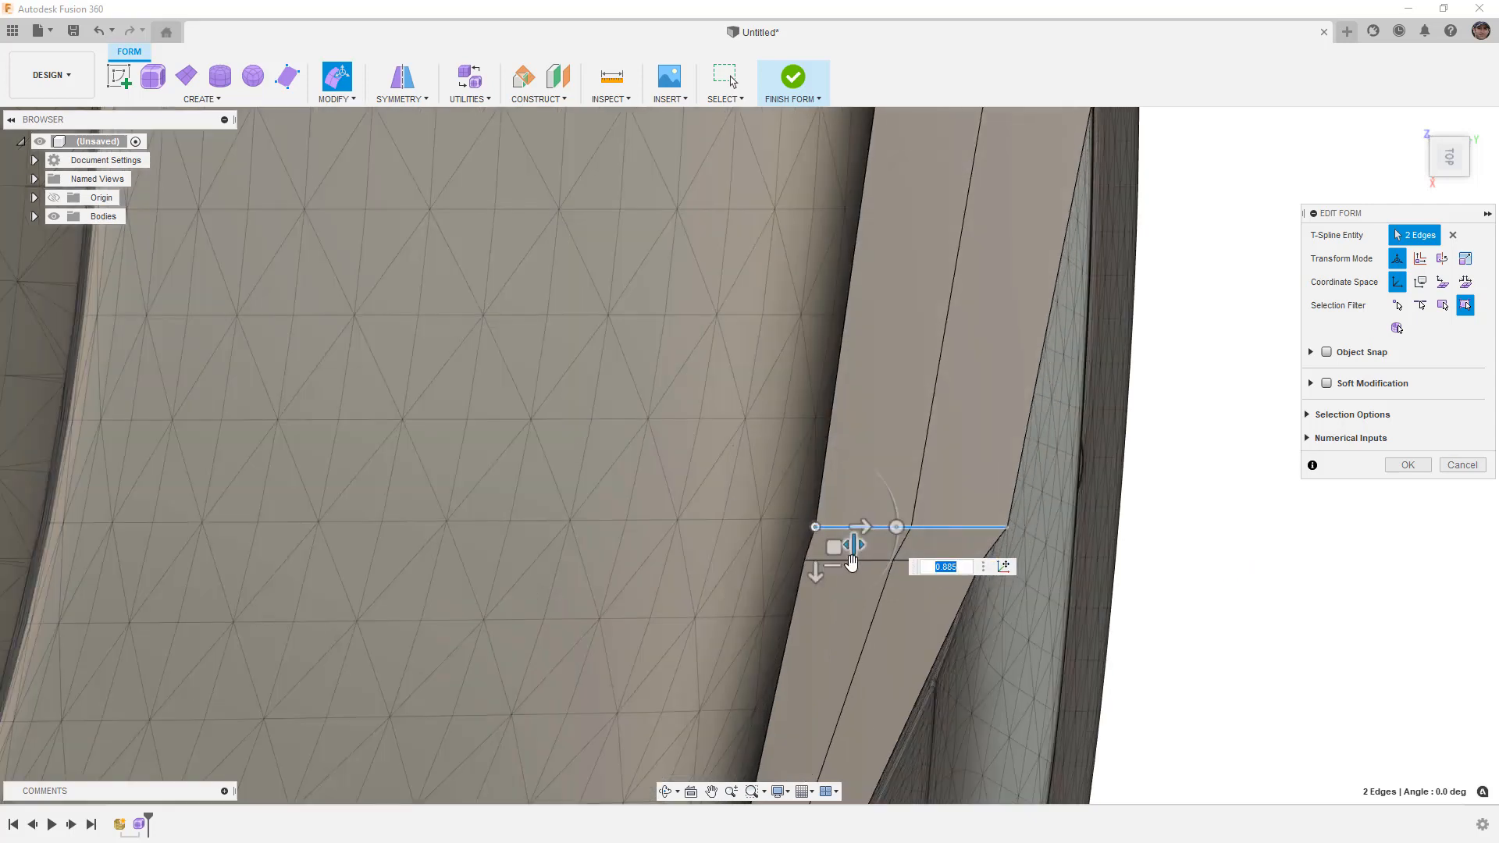
pyautogui.scroll(-4, 852, 562)
pyautogui.hotkey('alt', '3')
pyautogui.scroll(-6, 854, 565)
pyautogui.click(1003, 635)
# Raise the two rear border edges on either side of the spoiler's centre line slightly.
pyautogui.keyDown('shift'); pyautogui.moveTo(1003, 635); pyautogui.dragTo(1007, 511, button='middle'); pyautogui.keyUp('shift')
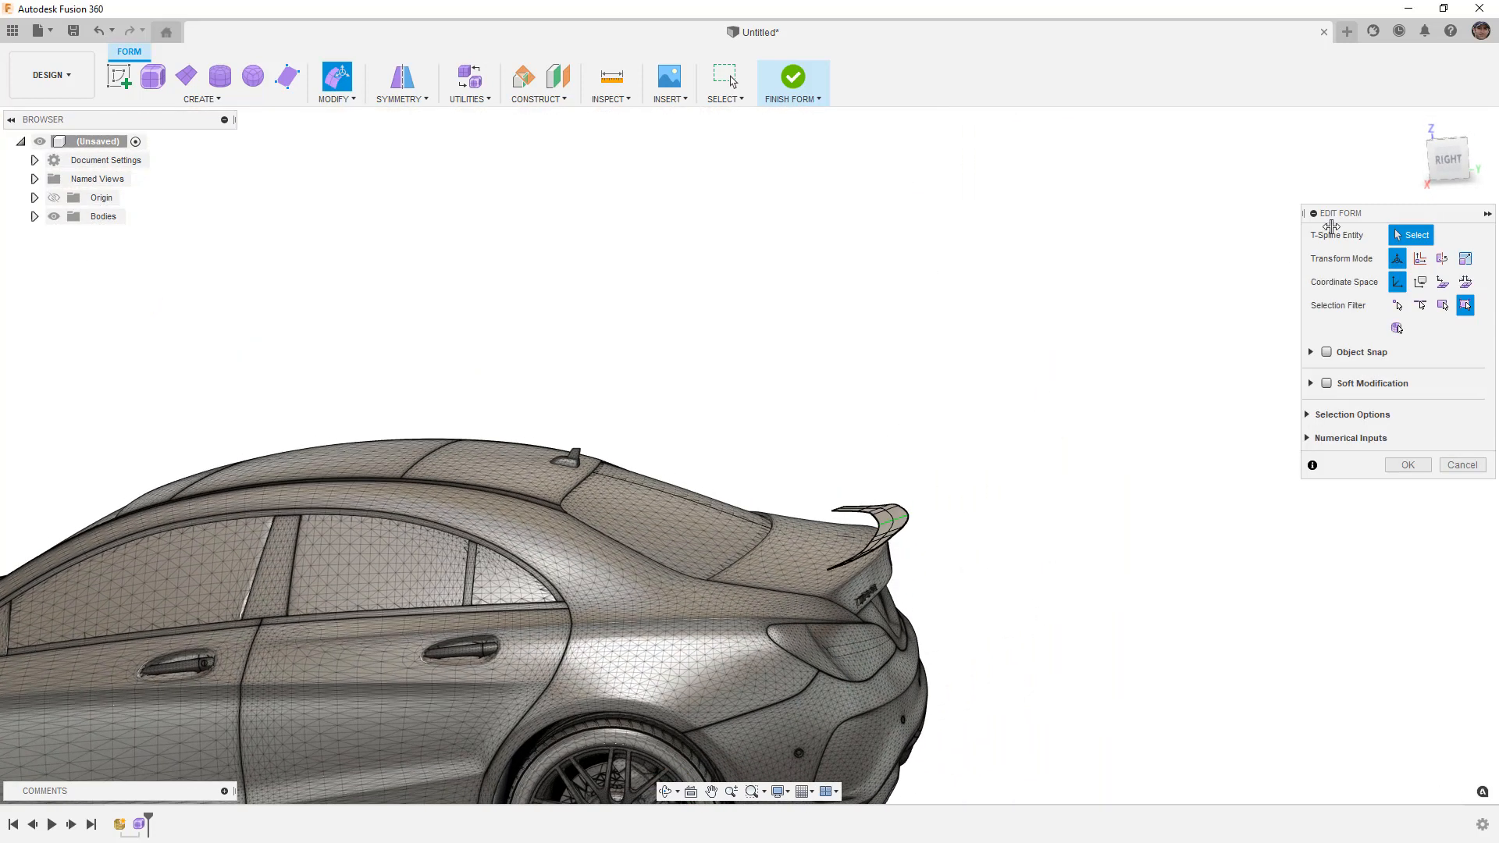
pyautogui.scroll(10, 854, 552)
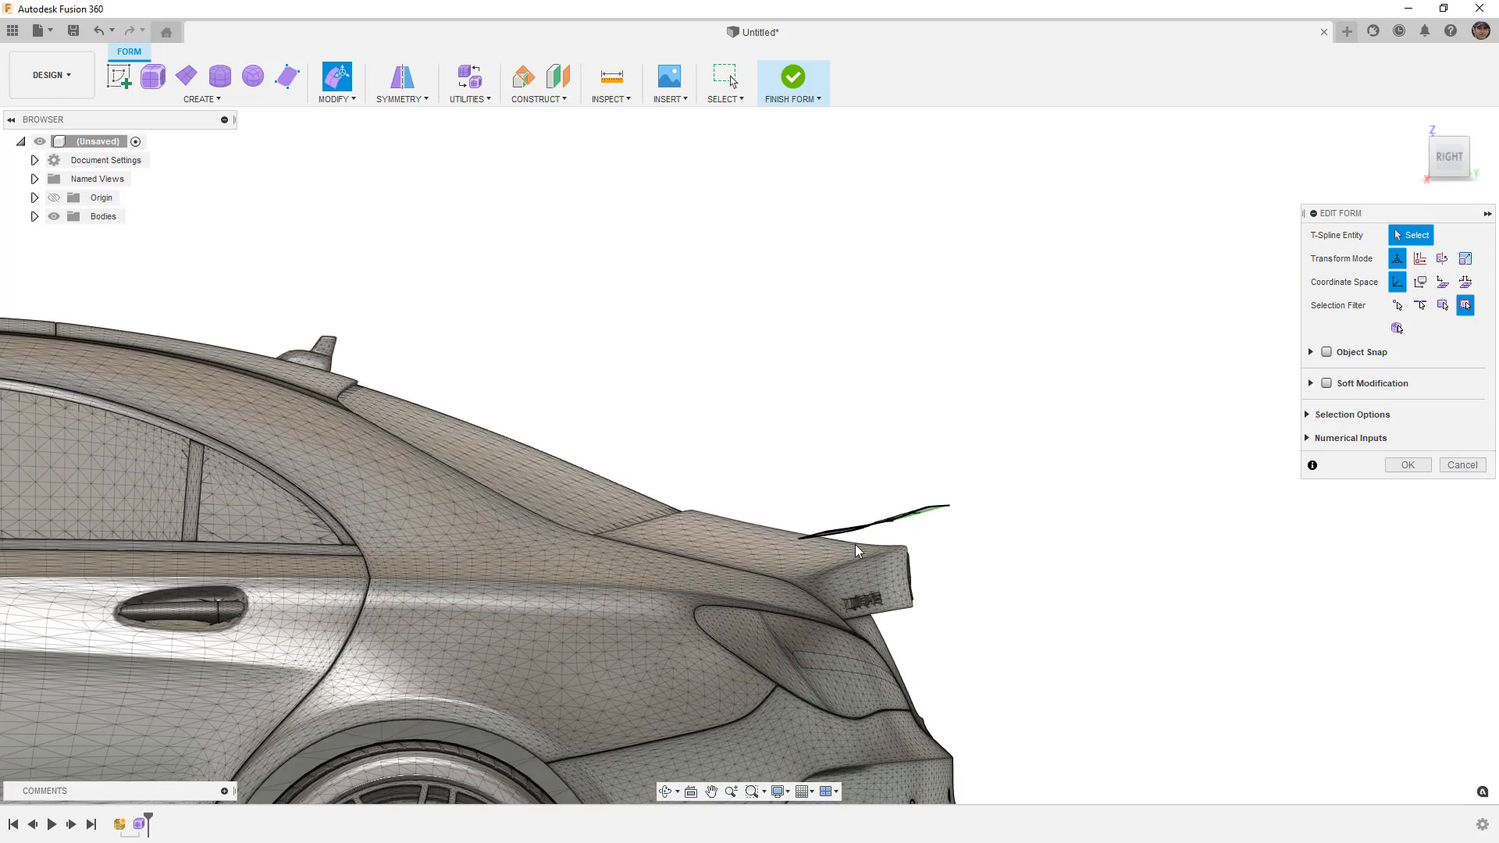
pyautogui.moveTo(855, 556)
pyautogui.keyDown('shift'); pyautogui.mouseDown(button='middle')
pyautogui.moveTo(893, 542)
pyautogui.moveTo(875, 548)
pyautogui.mouseUp(button='middle'); pyautogui.keyUp('shift')
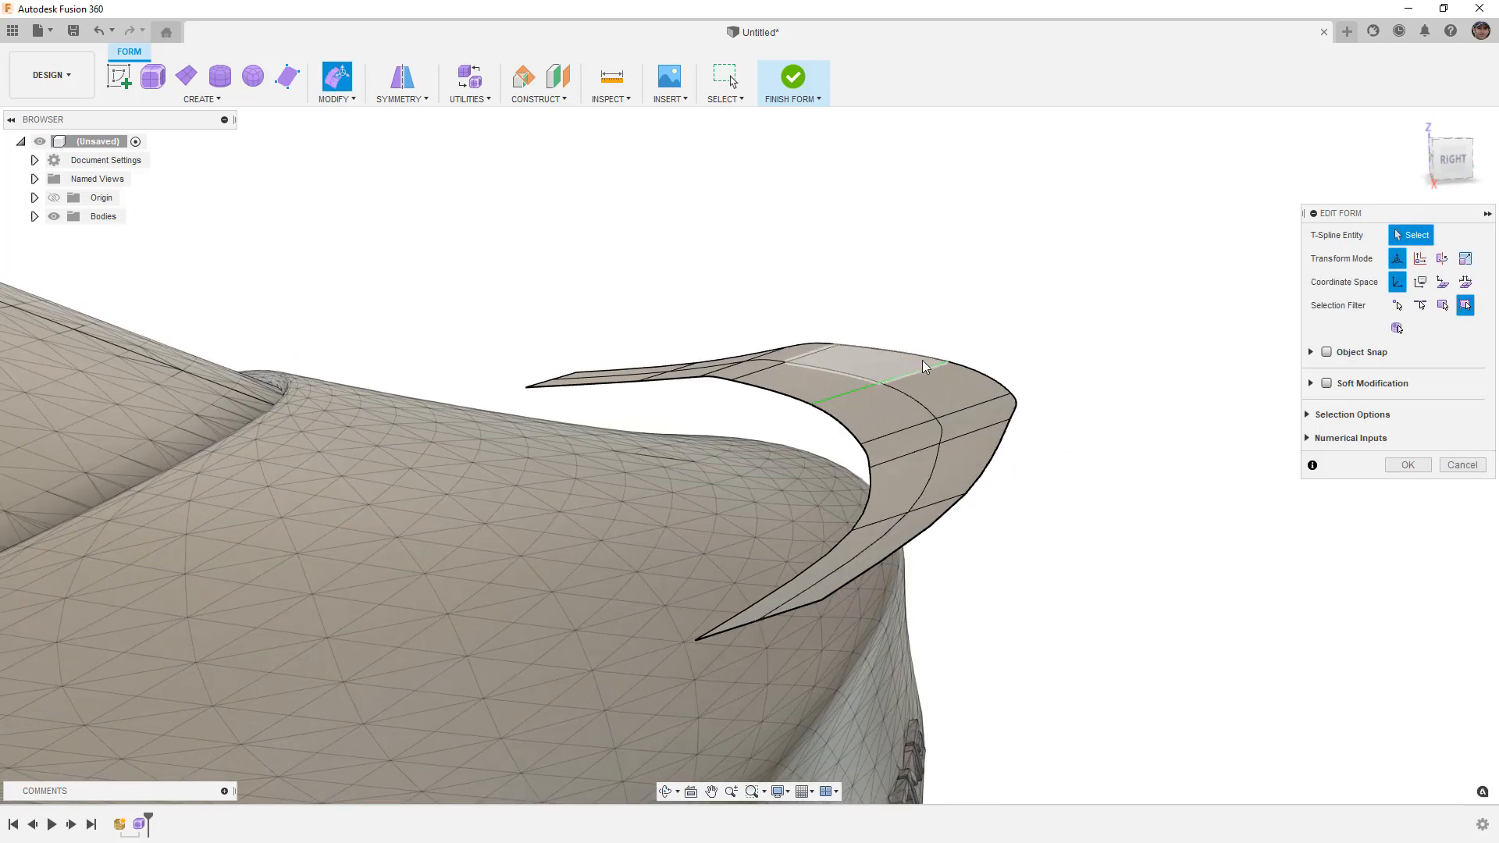
pyautogui.click(924, 353)
pyautogui.keyDown('shift'); pyautogui.click(968, 369); pyautogui.keyUp('shift')
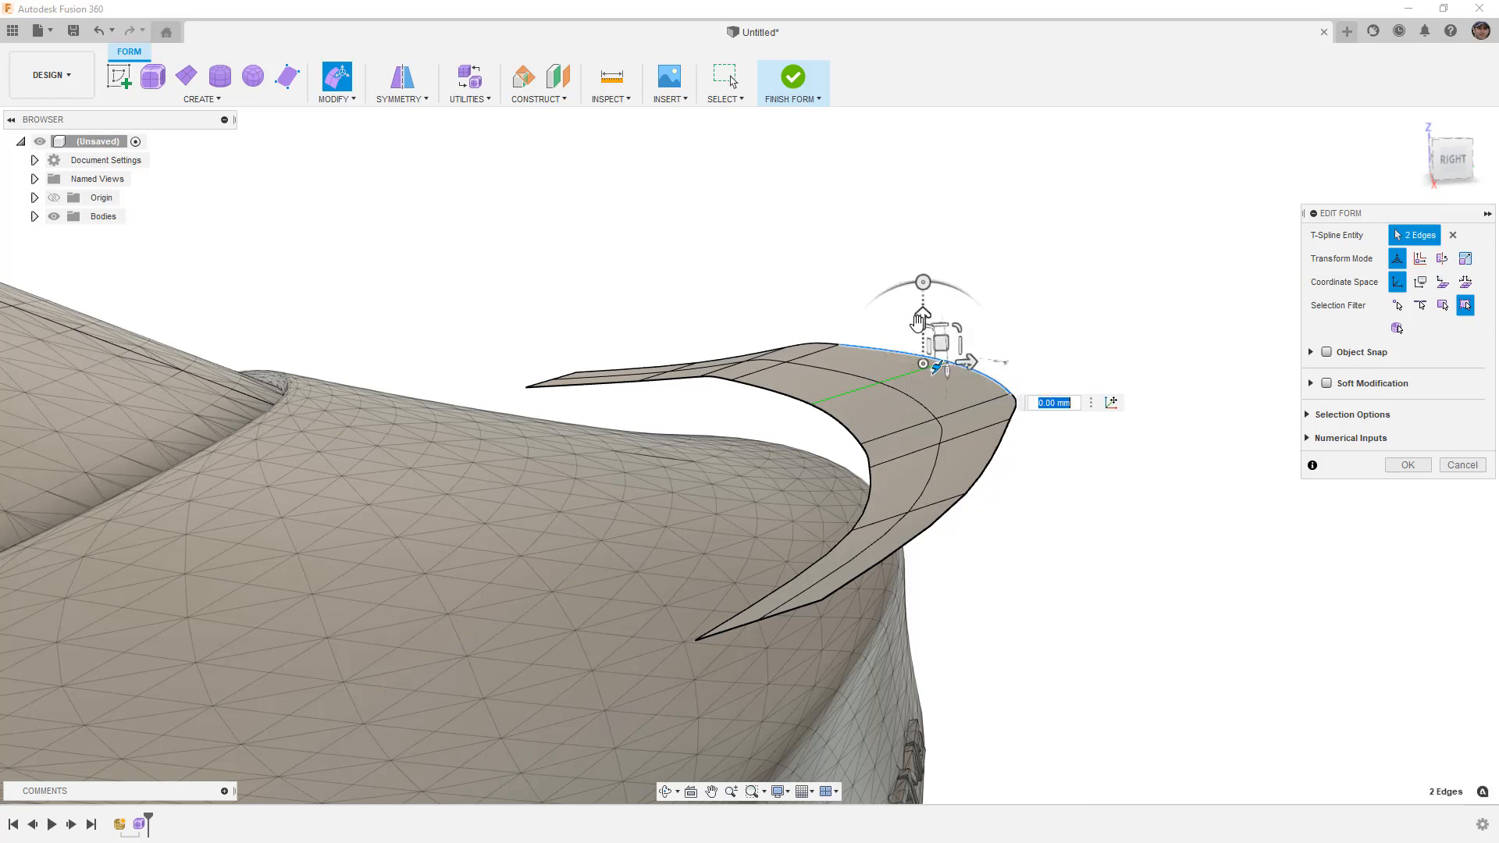
pyautogui.moveTo(922, 314); pyautogui.dragTo(922, 303)
pyautogui.moveTo(932, 373)
pyautogui.keyDown('shift'); pyautogui.mouseDown(button='middle')
pyautogui.moveTo(938, 392)
pyautogui.moveTo(920, 382)
pyautogui.moveTo(933, 387)
pyautogui.mouseUp(button='middle'); pyautogui.keyUp('shift')
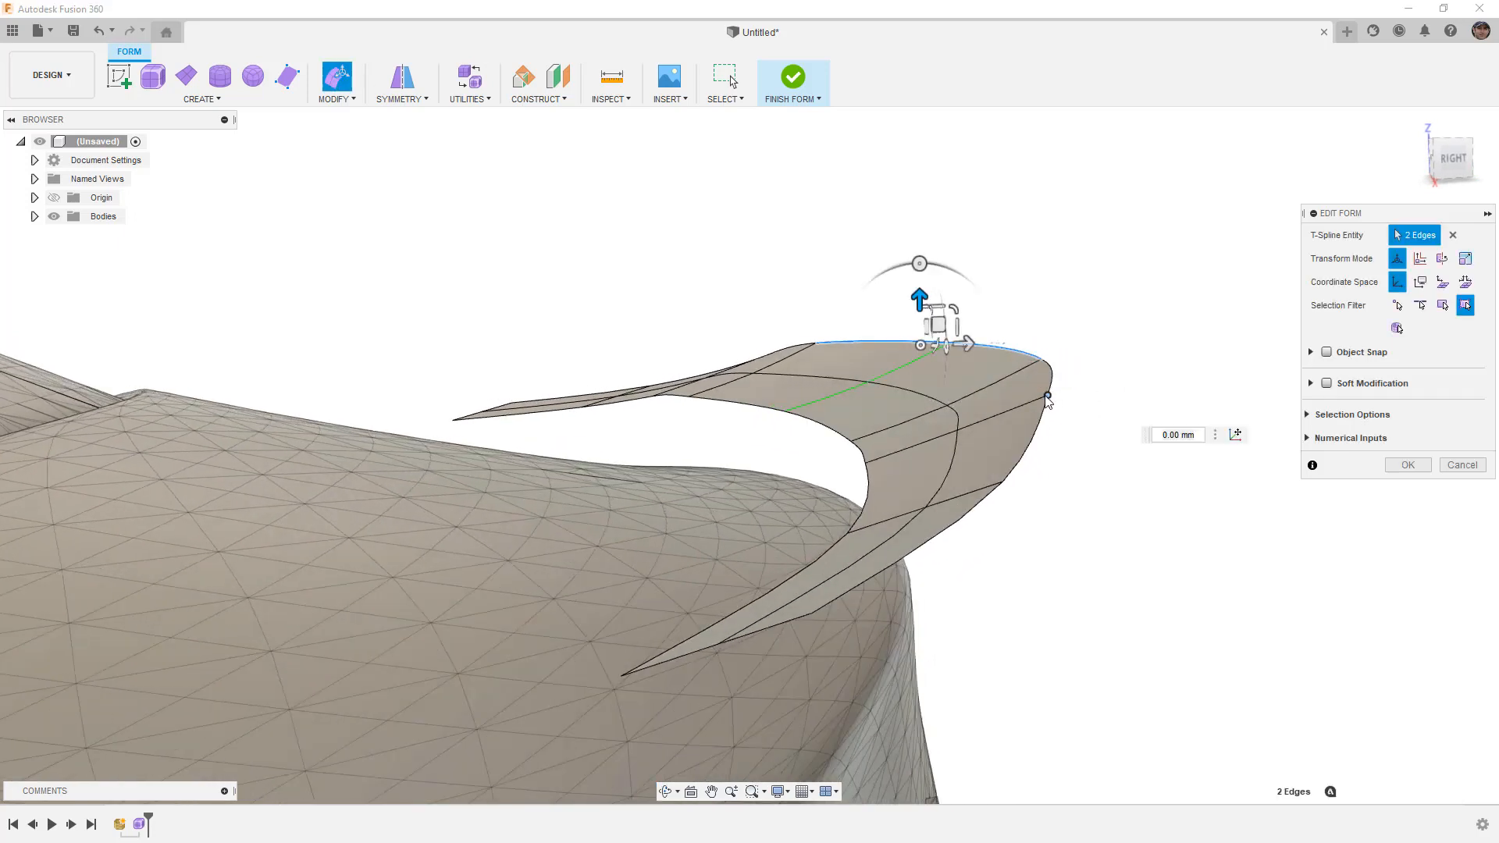
# Raise the rear vertex of the outer bend row 5 mm and finish editing the form.
pyautogui.click(1044, 395)
pyautogui.scroll(2, 1064, 405)
pyautogui.moveTo(1030, 337); pyautogui.dragTo(1031, 327)
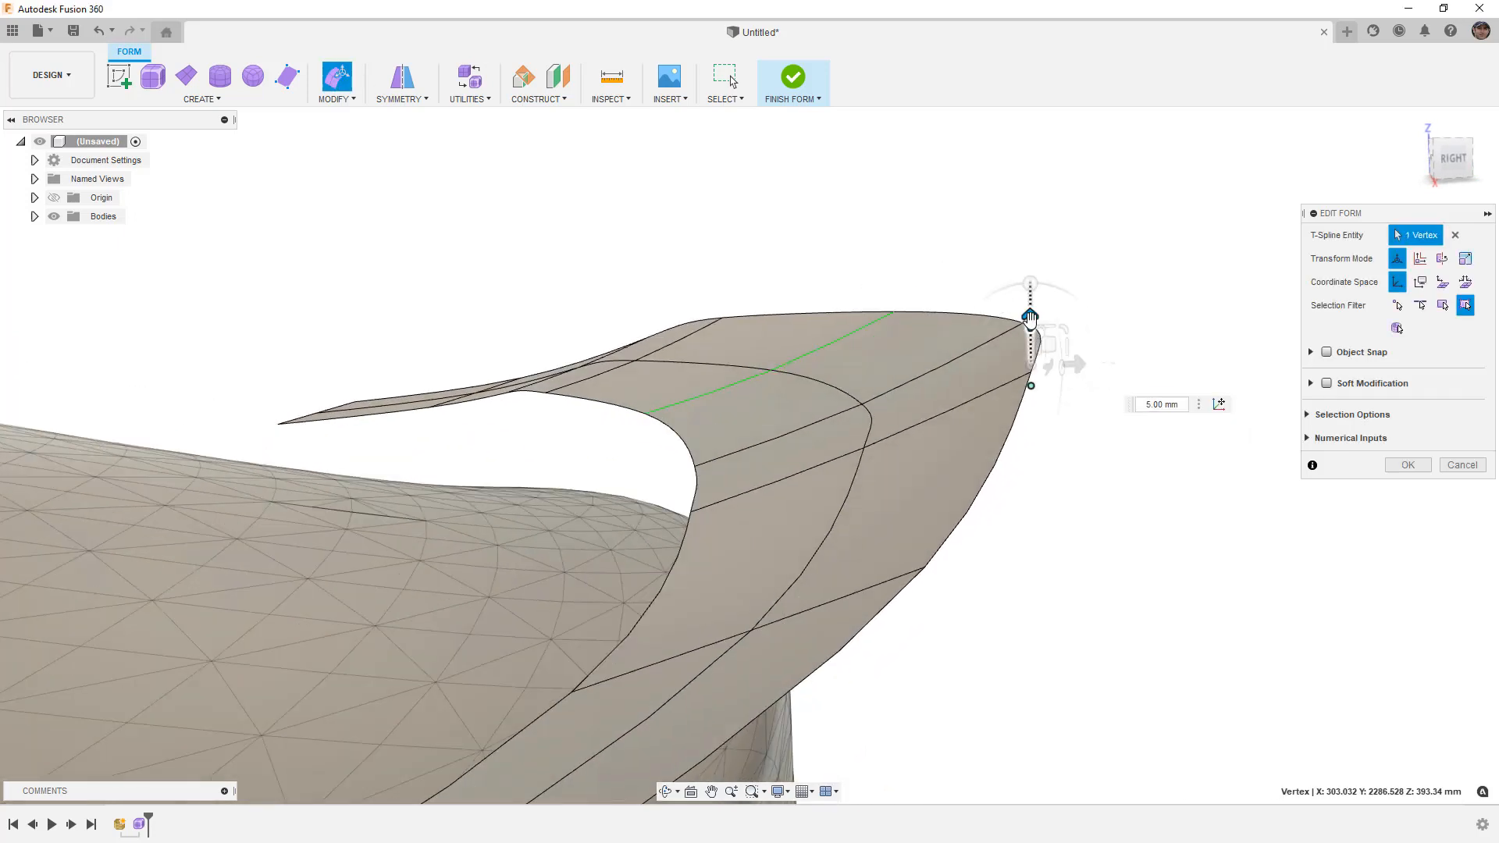
pyautogui.moveTo(997, 425)
pyautogui.keyDown('shift'); pyautogui.mouseDown(button='middle')
pyautogui.moveTo(1038, 425)
pyautogui.moveTo(980, 422)
pyautogui.moveTo(985, 443)
pyautogui.mouseUp(button='middle'); pyautogui.keyUp('shift')
pyautogui.scroll(-5, 985, 443)
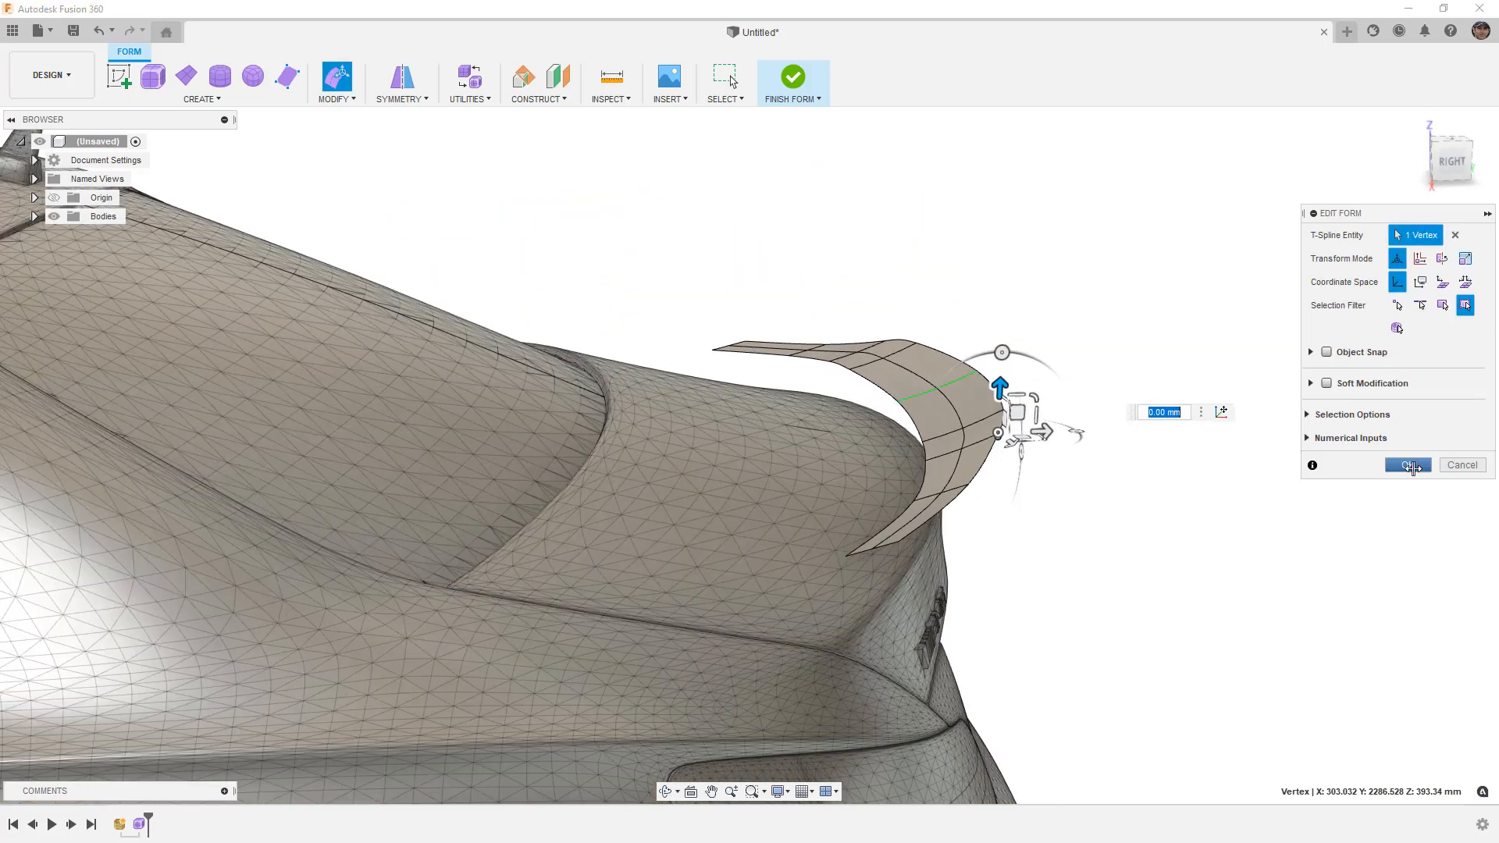
pyautogui.click(1407, 466)
# Insert an edge loop at location 0.50 between the spoiler's lengthwise middle edge loop and its rear border.
pyautogui.keyDown('shift'); pyautogui.moveTo(1148, 361); pyautogui.dragTo(1147, 390, button='middle'); pyautogui.keyUp('shift')
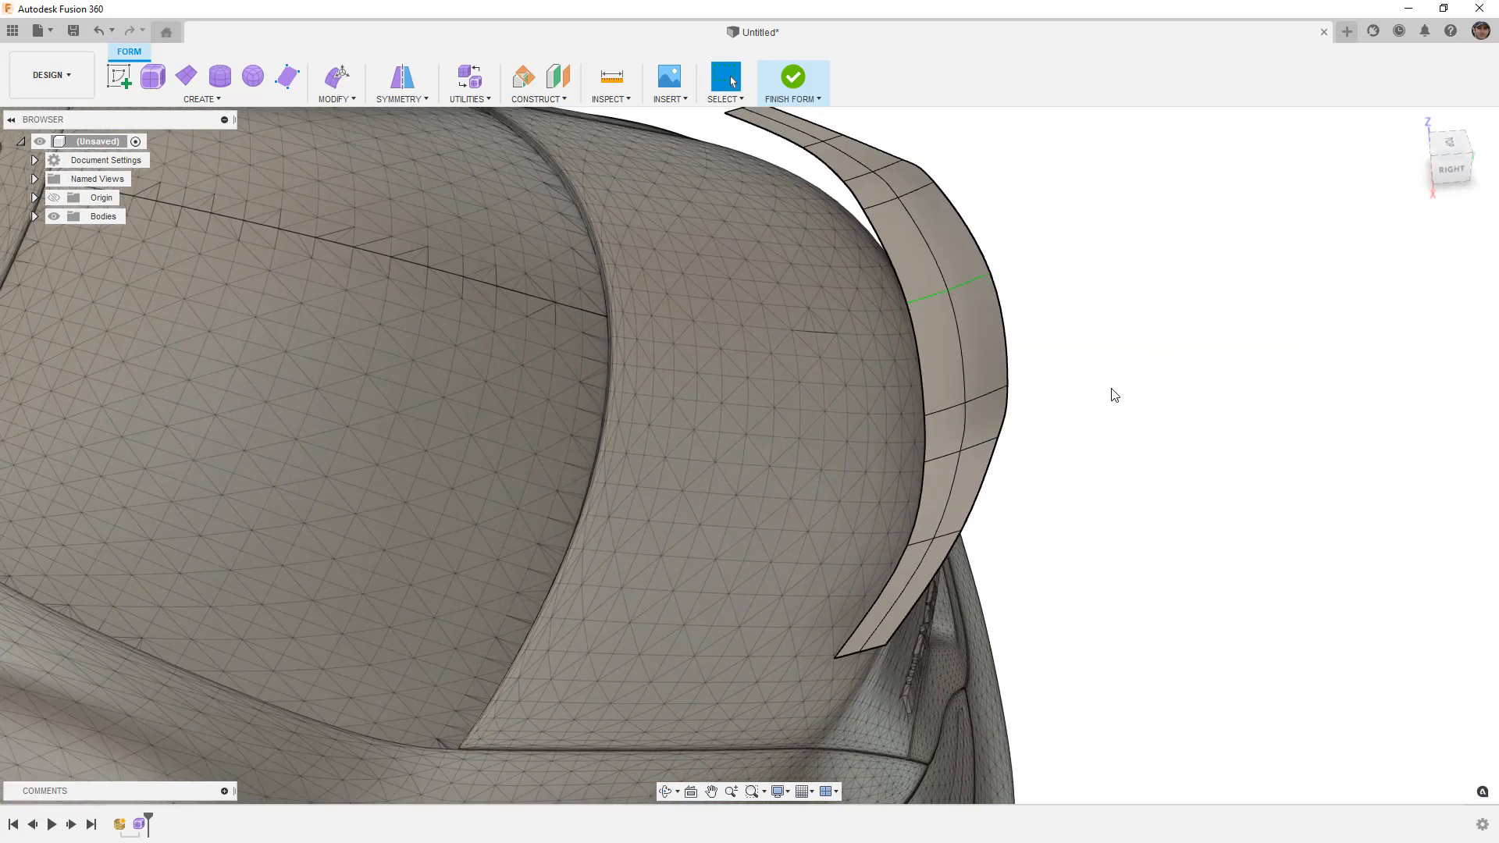
pyautogui.doubleClick(961, 364)
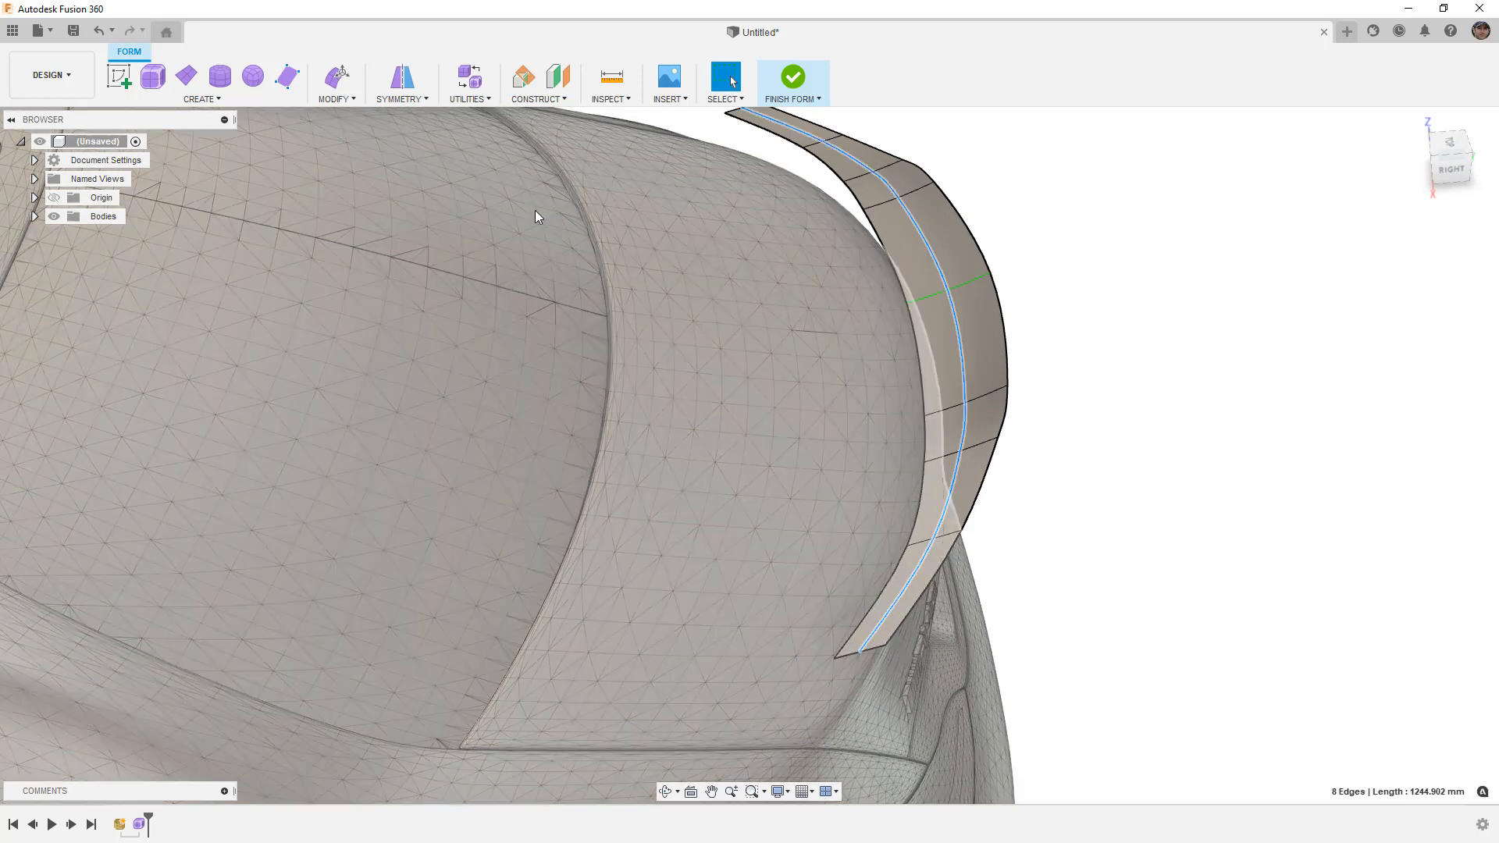
pyautogui.click(348, 101)
pyautogui.click(357, 155)
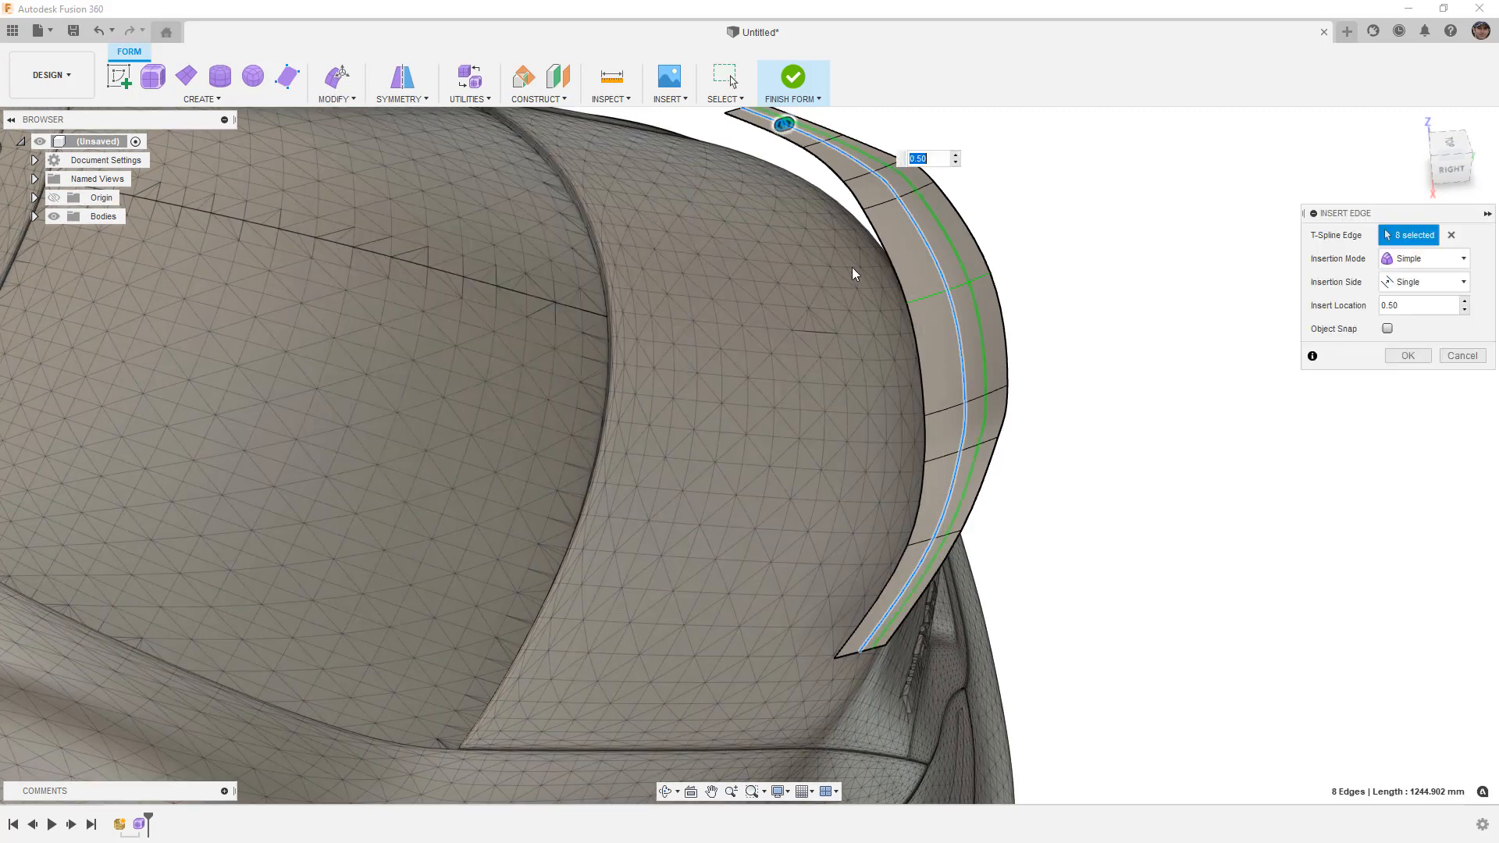
pyautogui.click(1407, 355)
pyautogui.keyDown('shift'); pyautogui.moveTo(1027, 372); pyautogui.dragTo(1015, 314, button='middle'); pyautogui.keyUp('shift')
pyautogui.scroll(3, 985, 386)
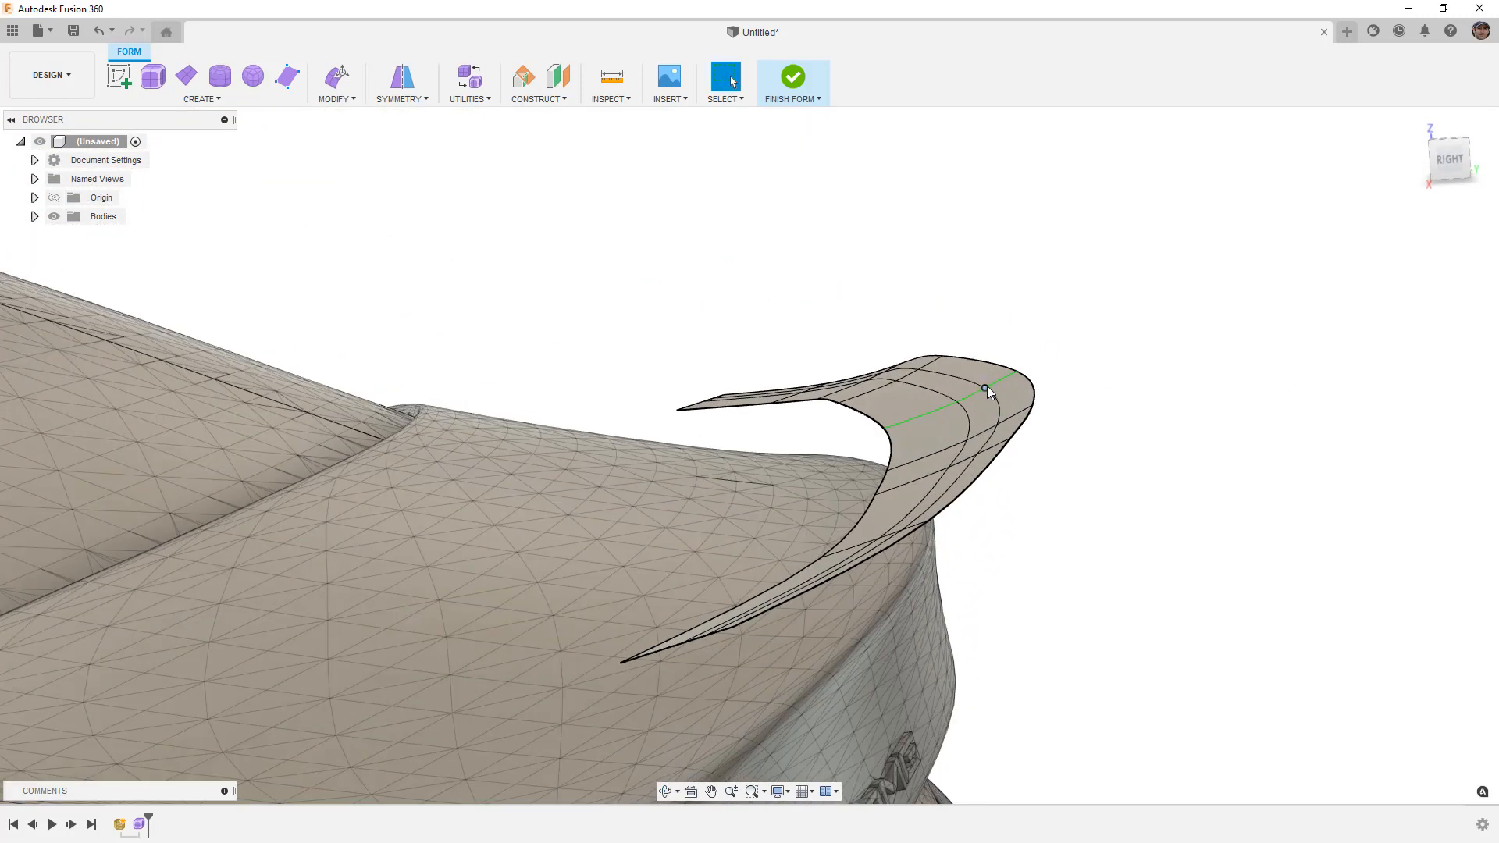
# Lower three edges of the newly inserted lengthwise loop around the spoiler's centre slightly and finish editing the form.
pyautogui.click(994, 396)
pyautogui.keyDown('shift'); pyautogui.click(950, 377); pyautogui.keyUp('shift')
pyautogui.keyDown('shift'); pyautogui.click(990, 438); pyautogui.keyUp('shift')
pyautogui.click(337, 75)
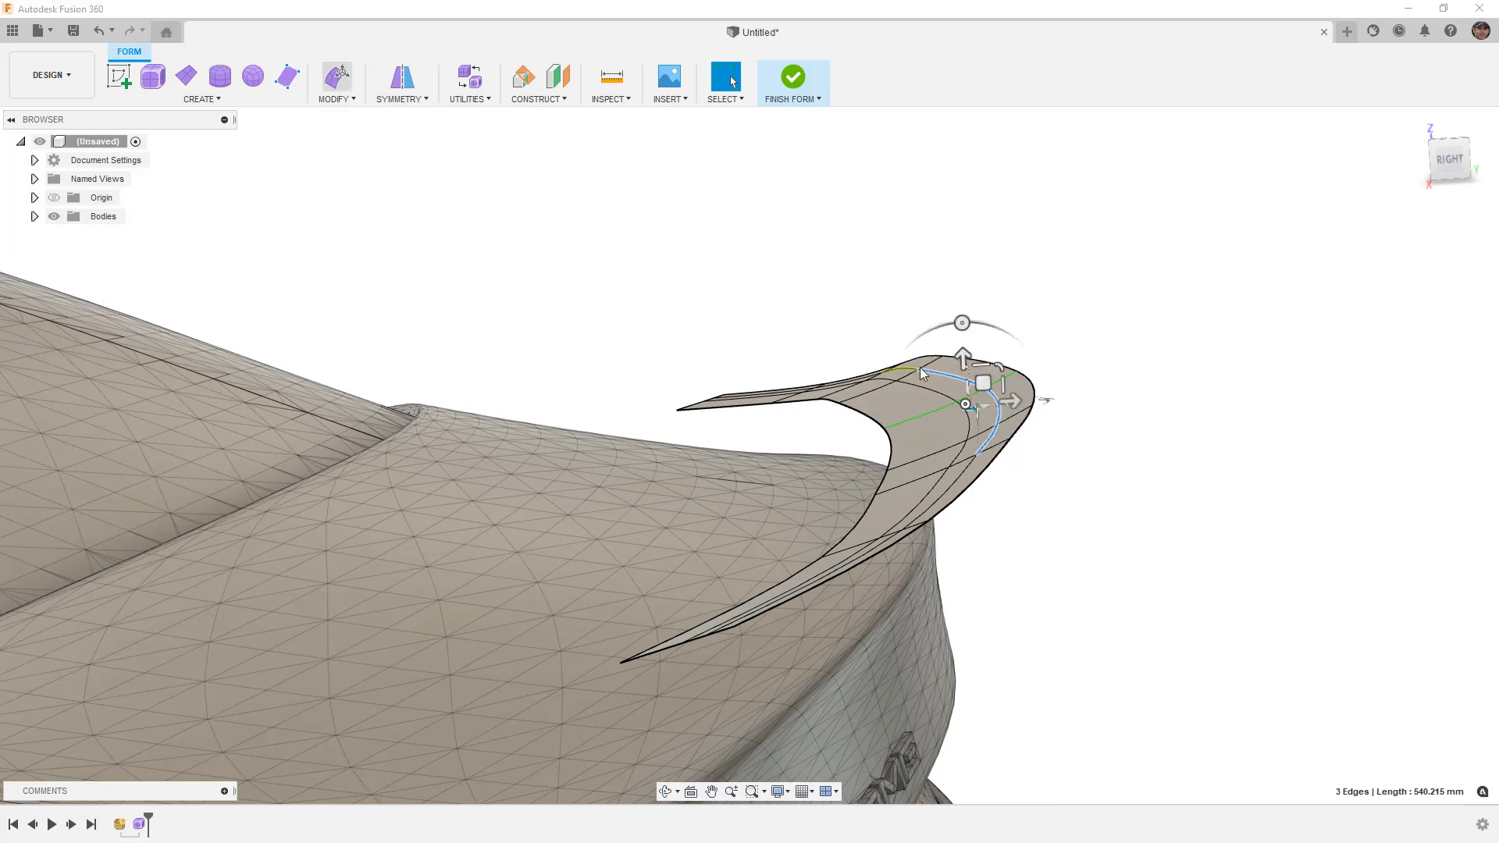
pyautogui.scroll(2, 964, 367)
pyautogui.moveTo(959, 371); pyautogui.dragTo(959, 394)
pyautogui.keyDown('shift'); pyautogui.moveTo(958, 395); pyautogui.dragTo(973, 439, button='middle'); pyautogui.keyUp('shift')
pyautogui.scroll(-2, 929, 480)
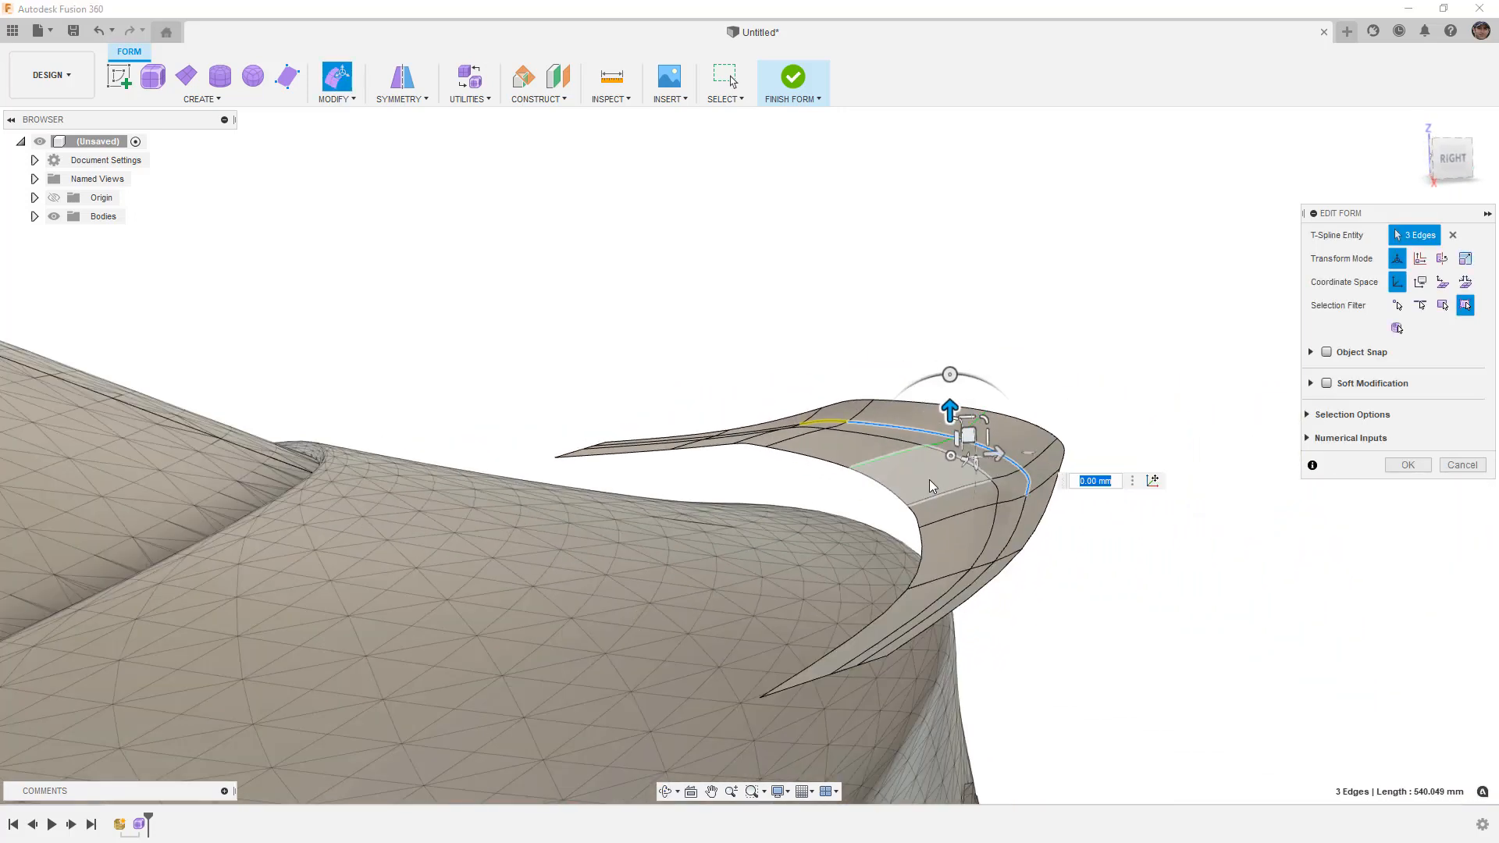
pyautogui.click(1407, 465)
# Thicken the spoiler body by -3 mm with the Soft thicken type and Normal direction.
pyautogui.keyDown('shift'); pyautogui.moveTo(1129, 484); pyautogui.dragTo(1089, 487, button='middle'); pyautogui.keyUp('shift')
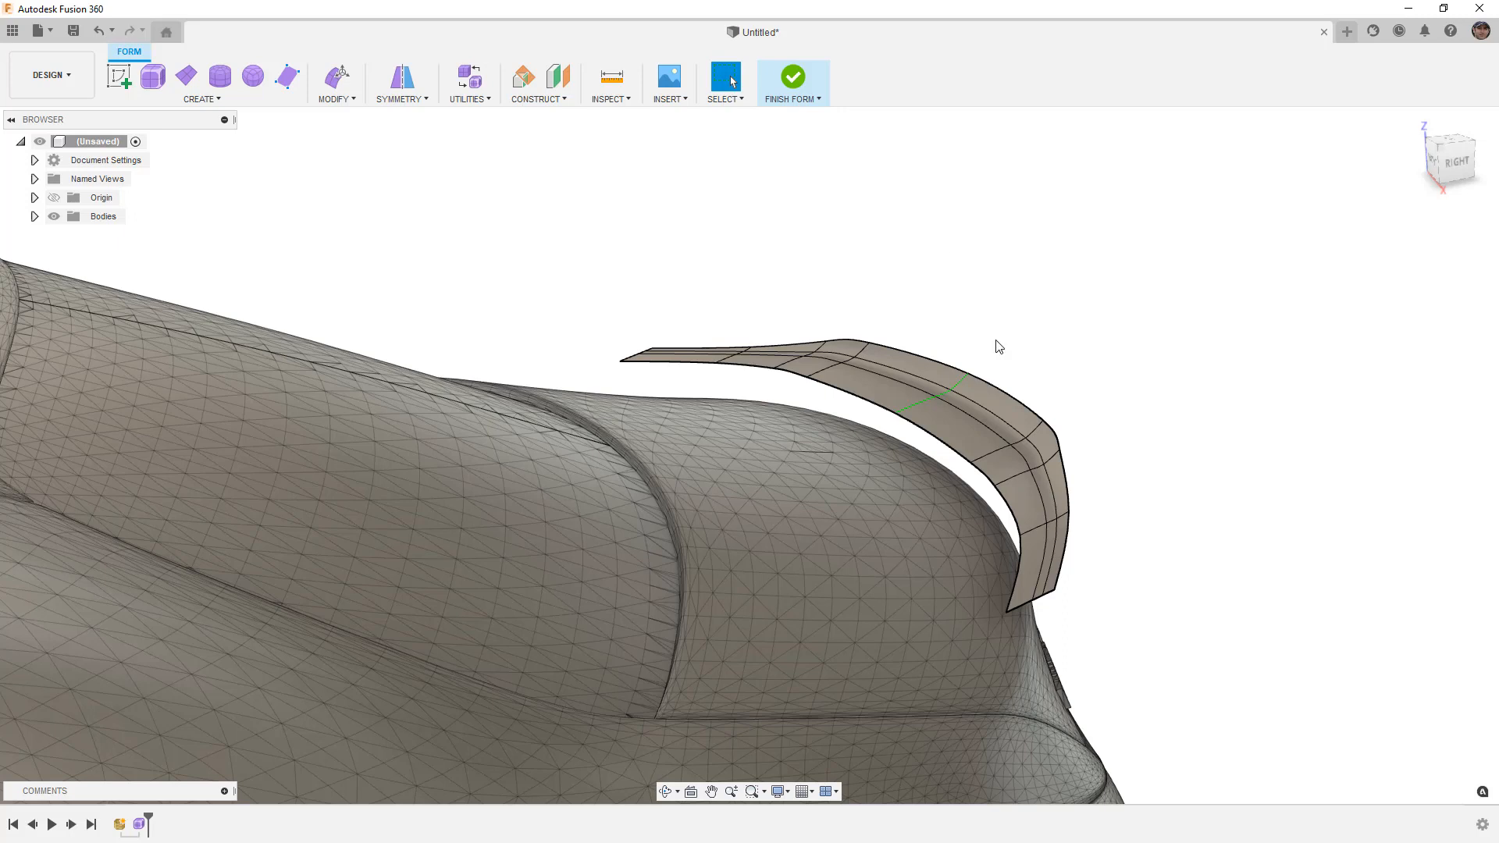
pyautogui.keyDown('shift'); pyautogui.moveTo(1002, 427); pyautogui.dragTo(916, 450, button='middle'); pyautogui.keyUp('shift')
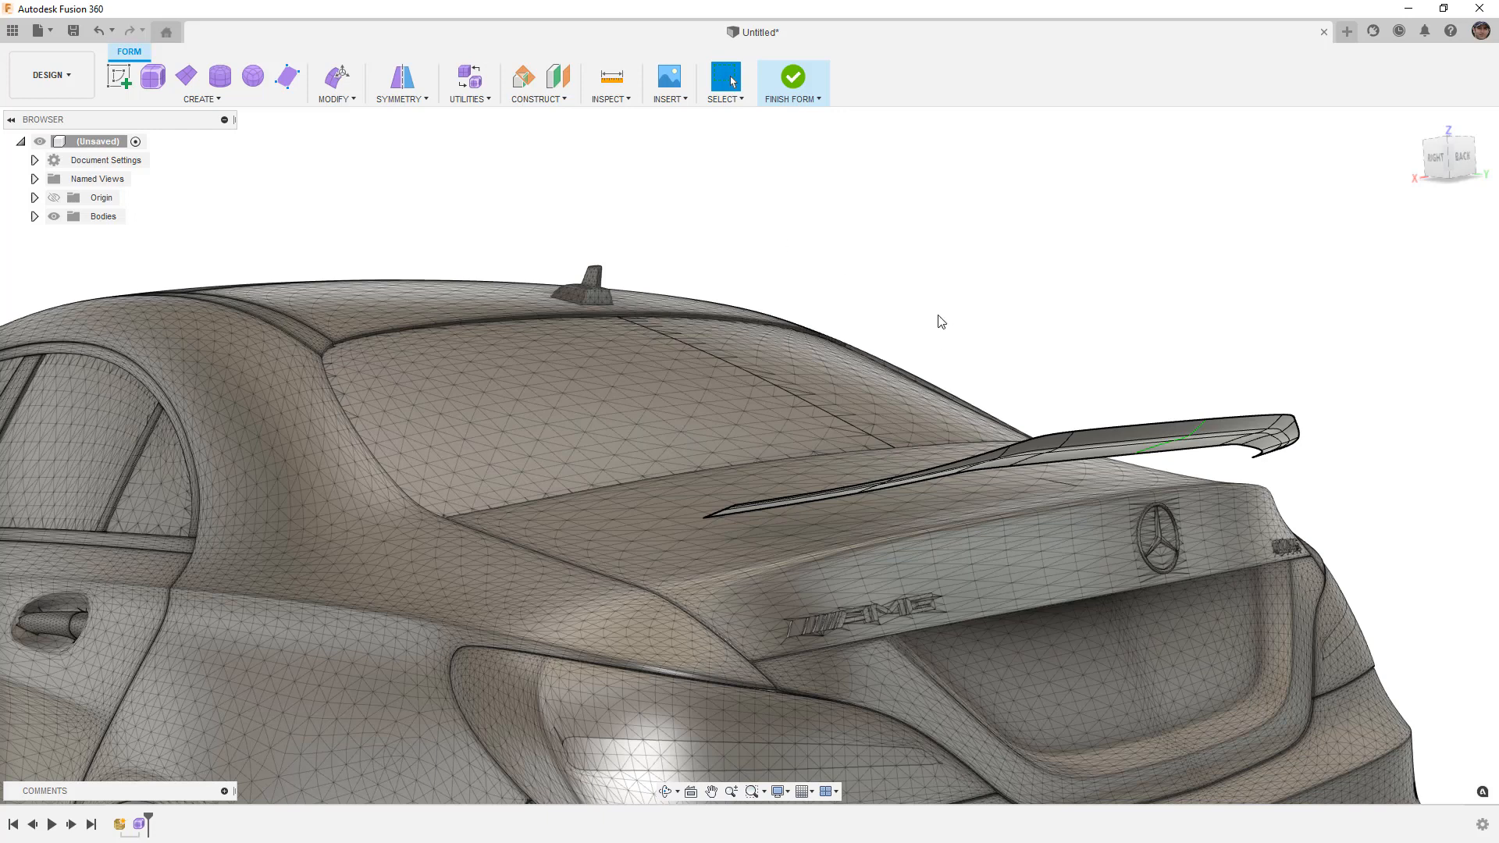
pyautogui.click(336, 98)
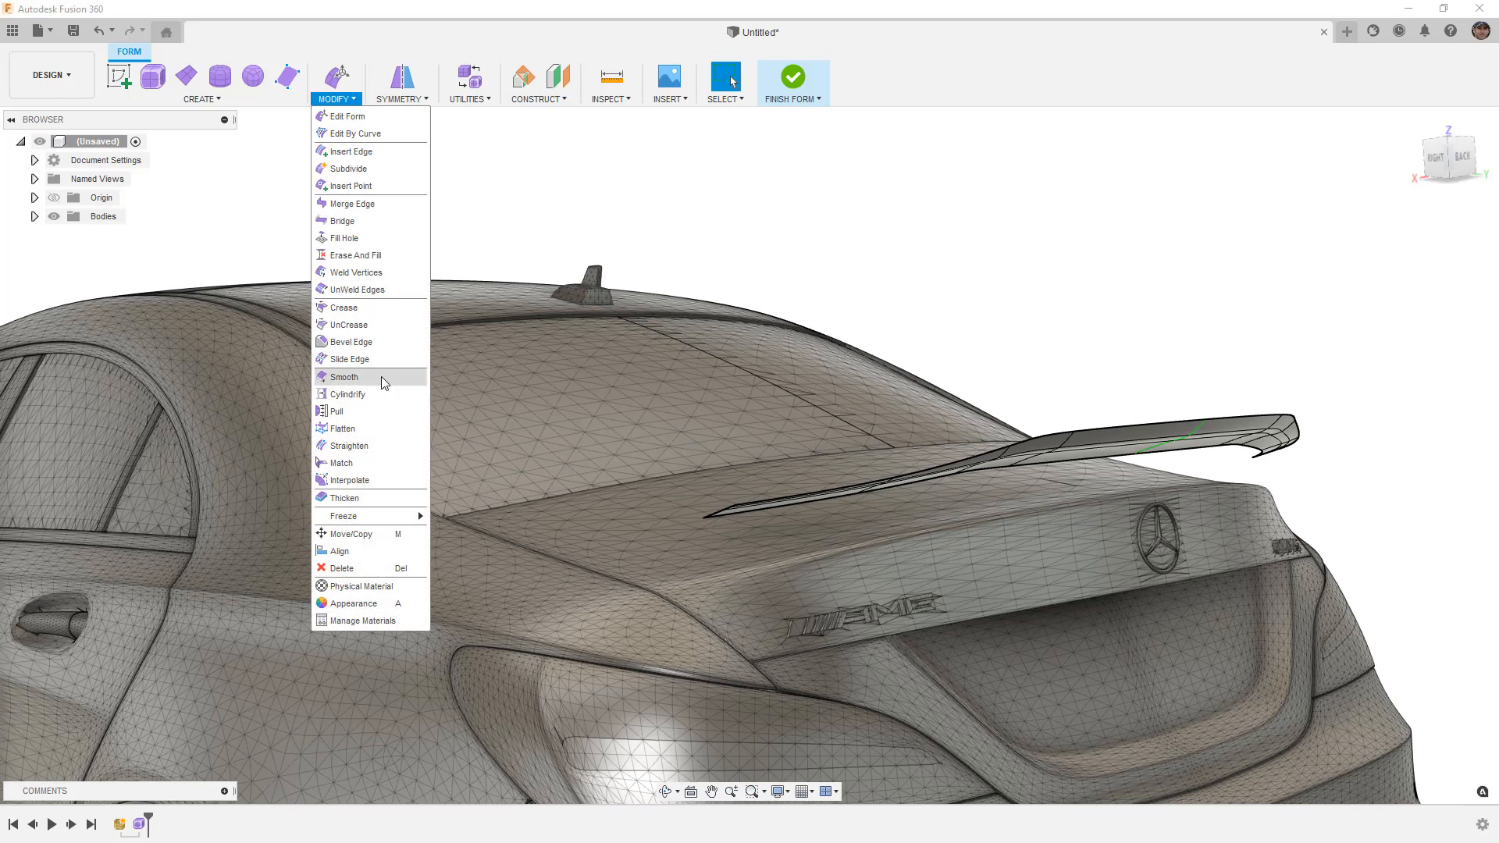
pyautogui.click(394, 499)
pyautogui.click(1131, 436)
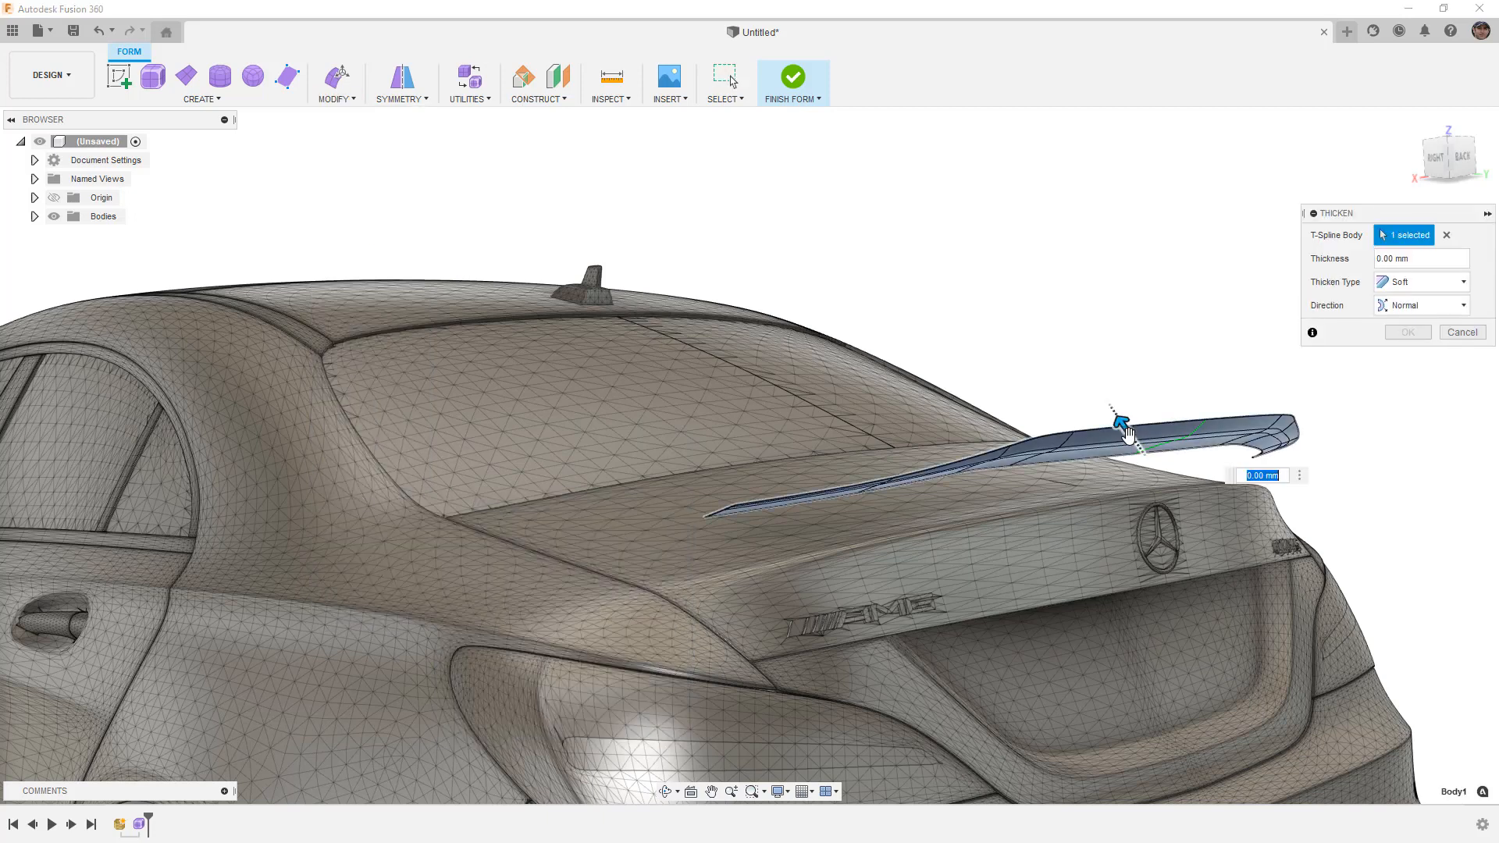
pyautogui.click(1436, 160)
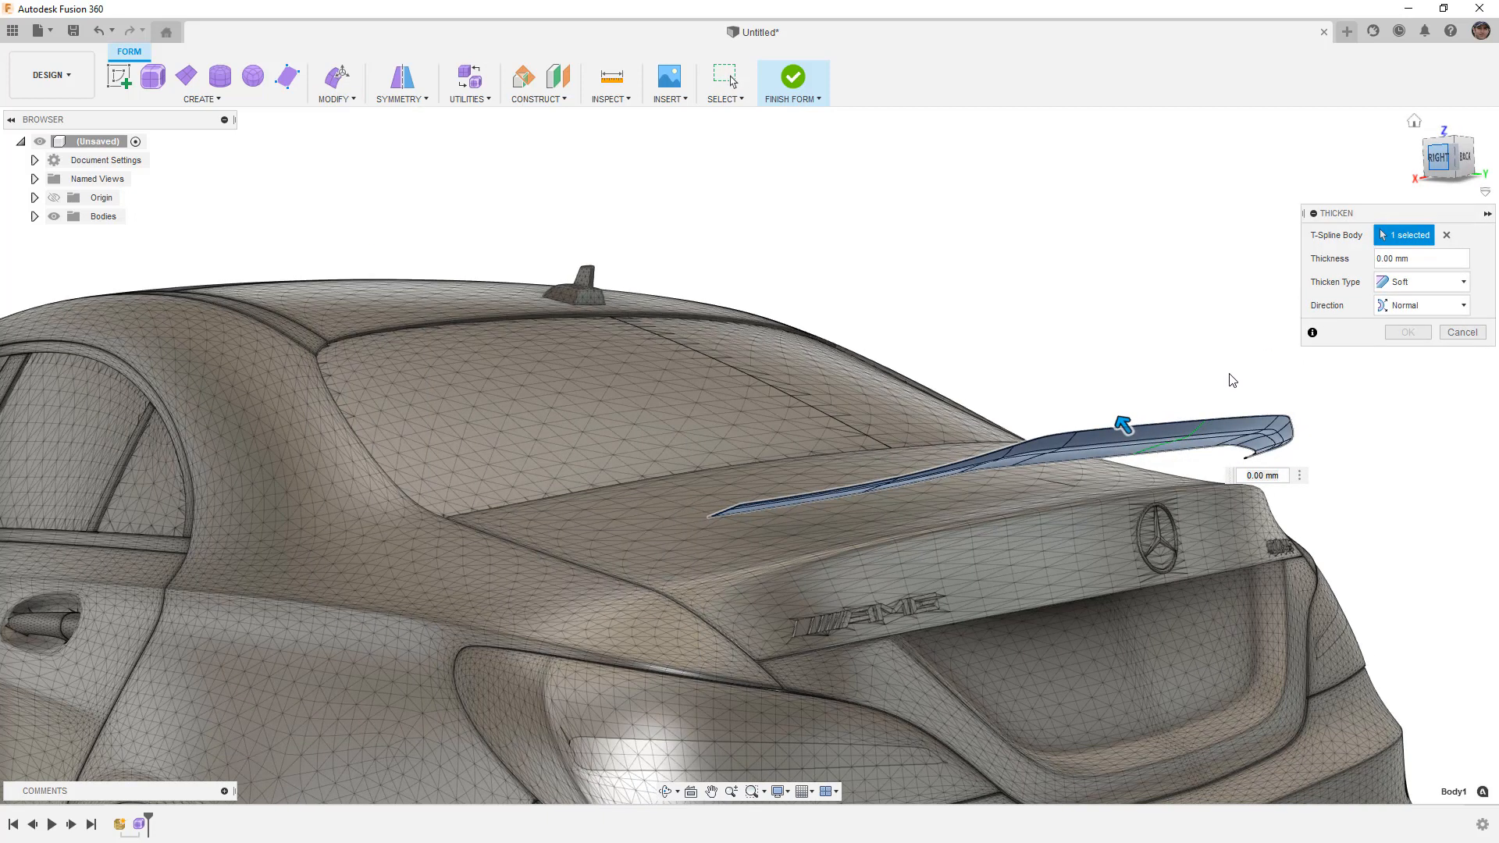
pyautogui.scroll(4, 1105, 462)
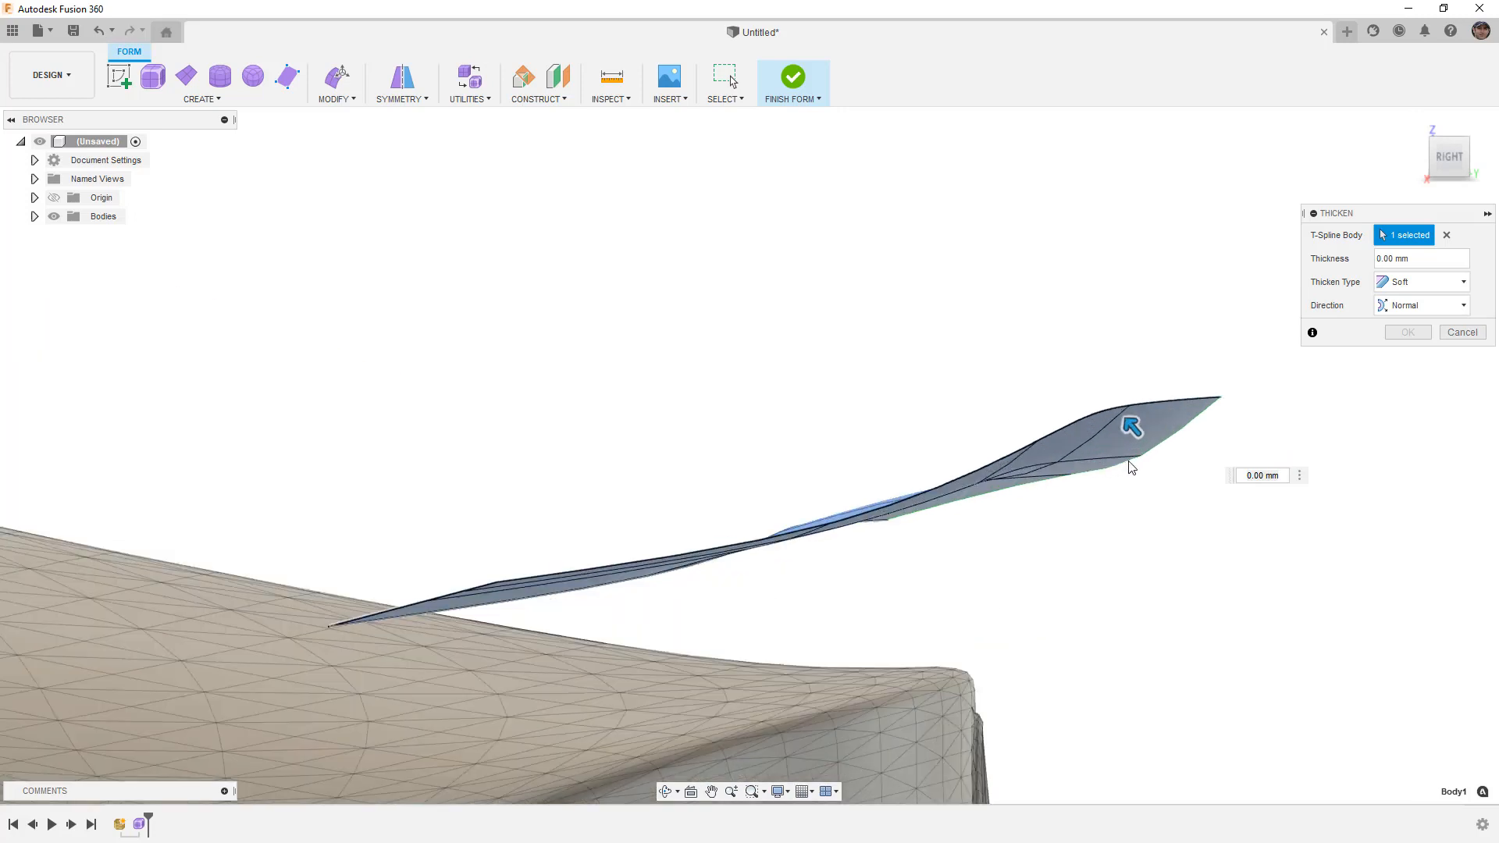
pyautogui.moveTo(1134, 428); pyautogui.dragTo(1143, 437)
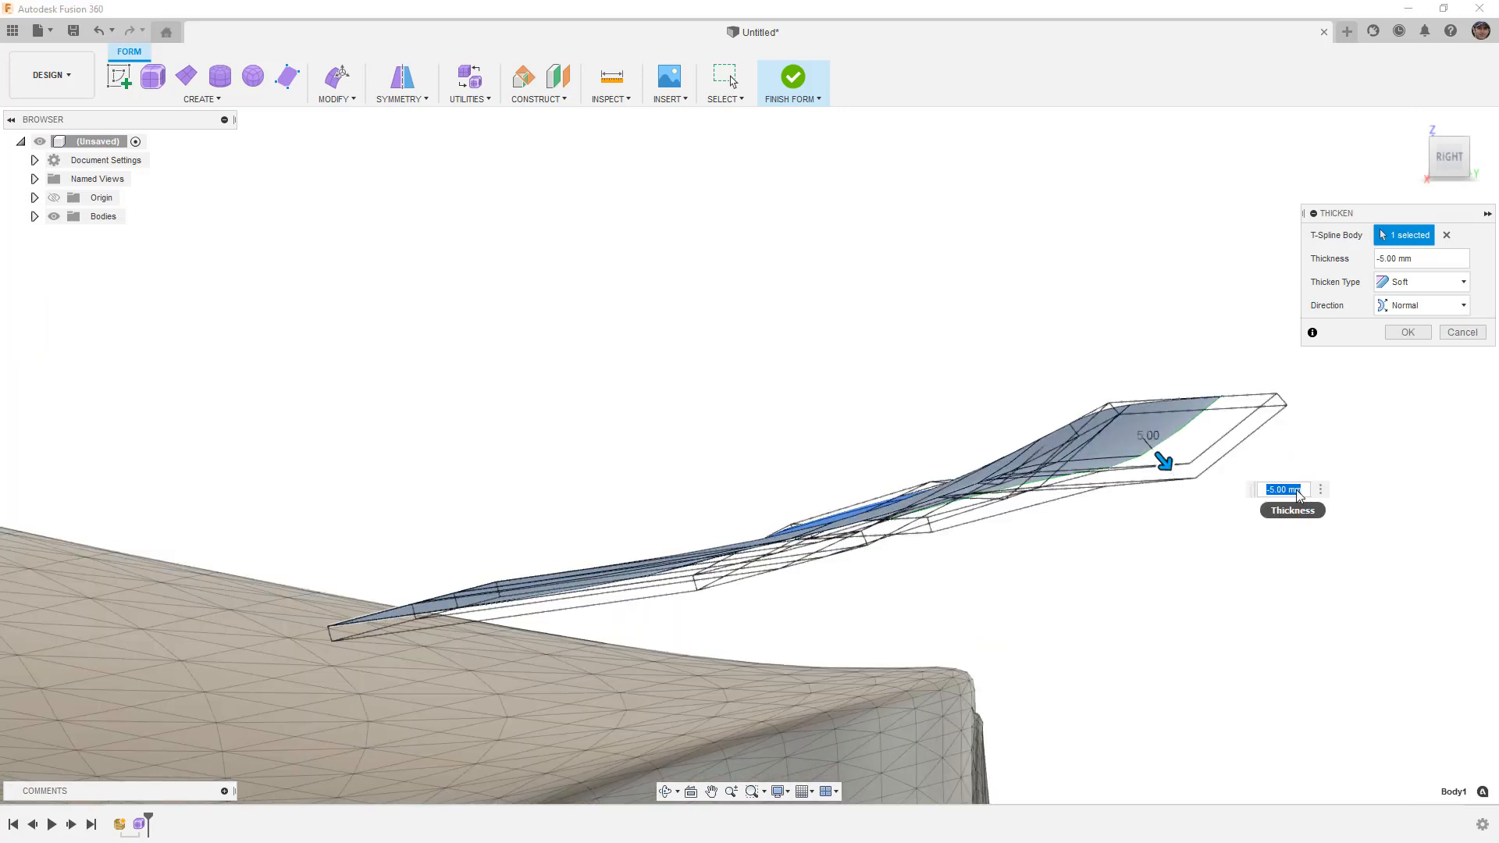
pyautogui.click(1427, 258)
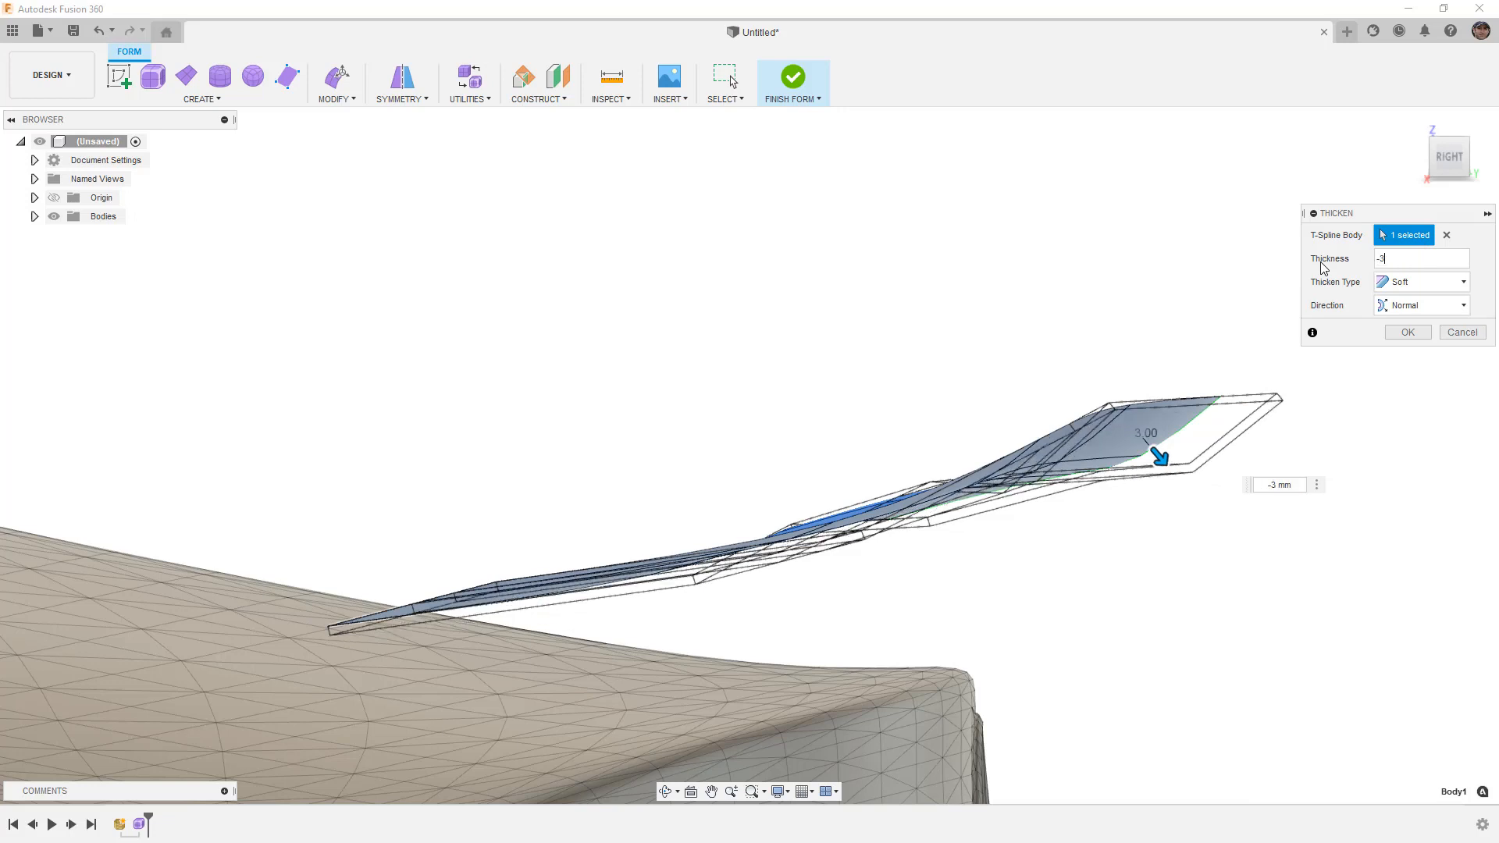
pyautogui.click(1417, 282)
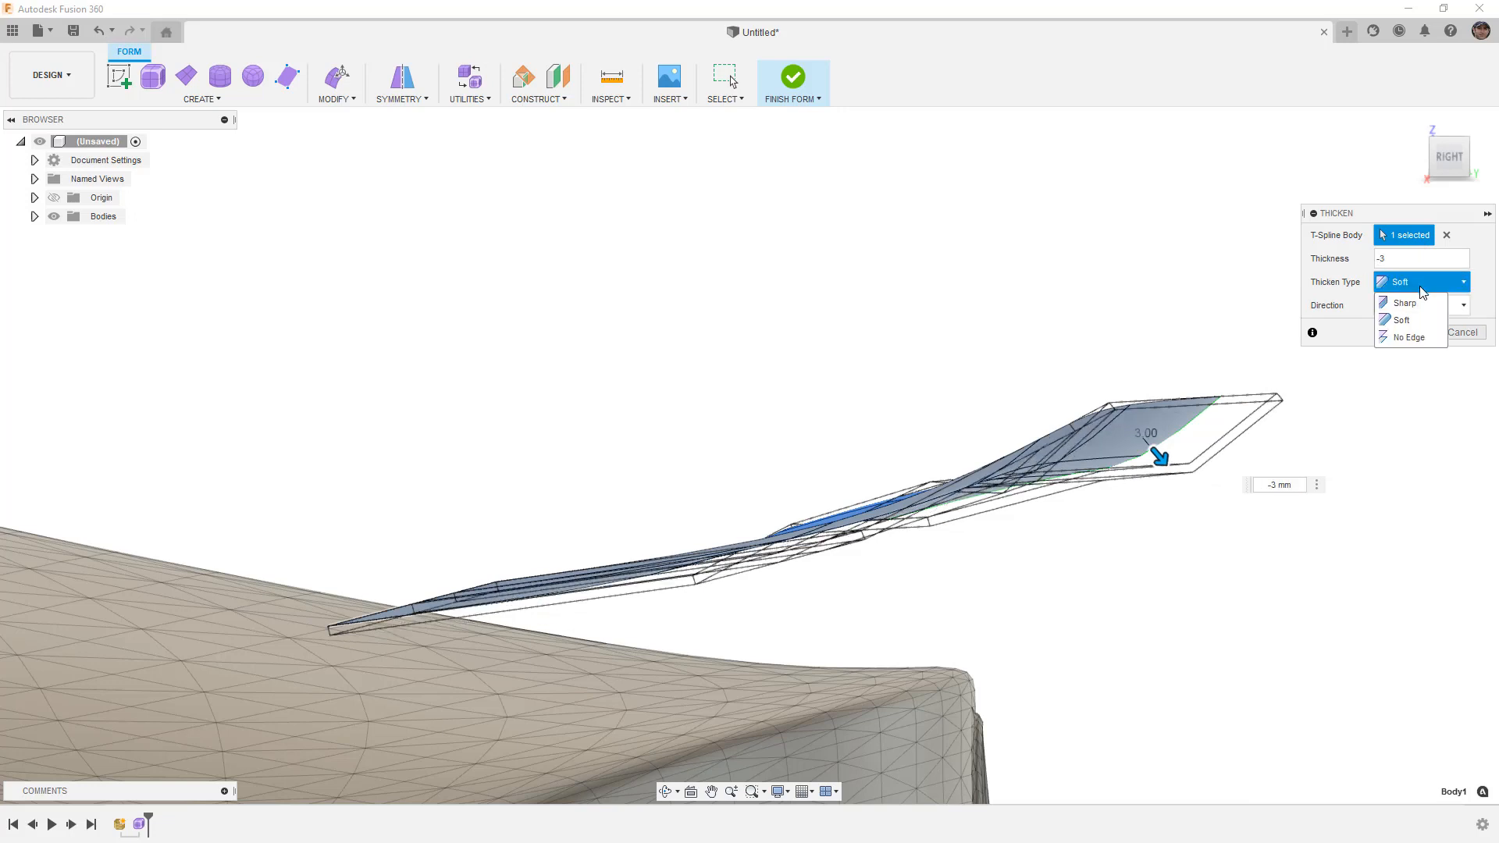
pyautogui.click(1419, 321)
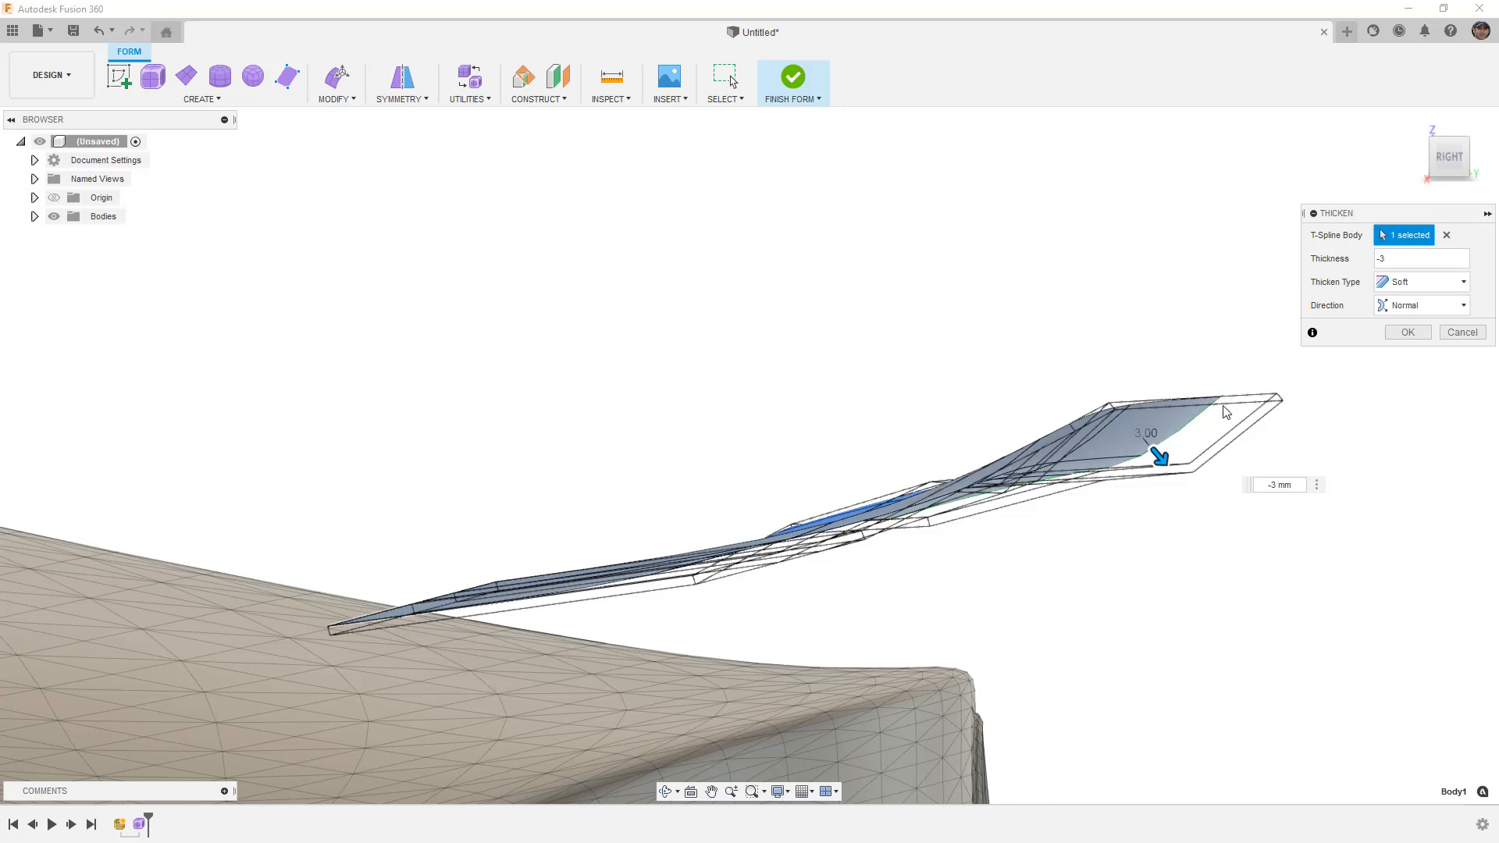
pyautogui.click(1424, 311)
pyautogui.keyDown('shift'); pyautogui.moveTo(1277, 394); pyautogui.dragTo(1231, 429, button='middle'); pyautogui.keyUp('shift')
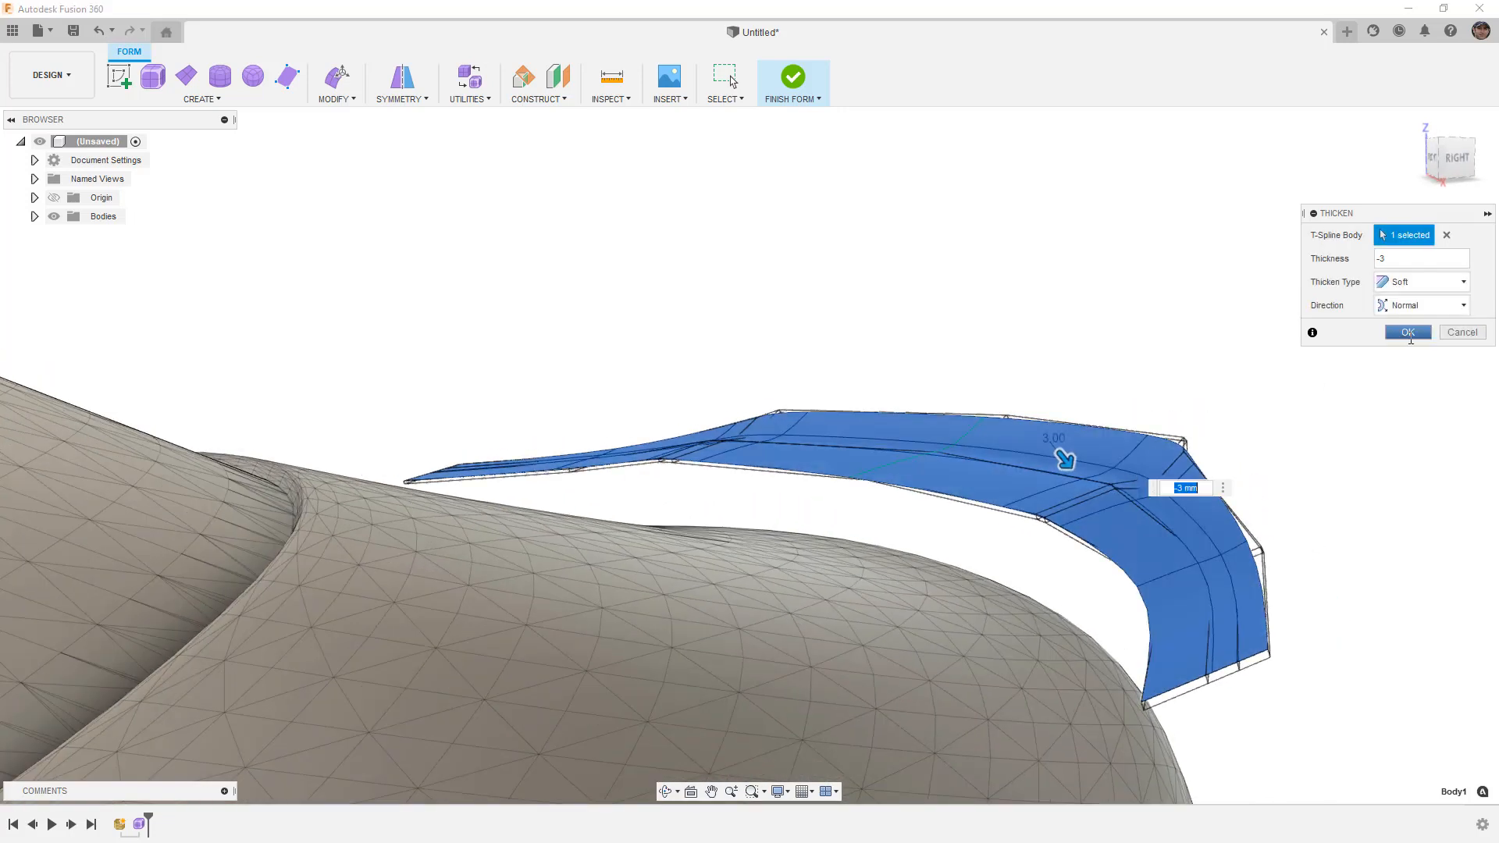
pyautogui.press('Return')
# Switch to box display and lower the full front edge row of the spoiler's underside toward the trunk lid.
pyautogui.scroll(5, 1218, 406)
pyautogui.moveTo(1244, 522)
pyautogui.keyDown('shift'); pyautogui.mouseDown(button='middle')
pyautogui.moveTo(1238, 555)
pyautogui.moveTo(1178, 505)
pyautogui.moveTo(1101, 508)
pyautogui.moveTo(1184, 509)
pyautogui.moveTo(1195, 539)
pyautogui.moveTo(1220, 523)
pyautogui.mouseUp(button='middle'); pyautogui.keyUp('shift')
pyautogui.scroll(-5, 1244, 542)
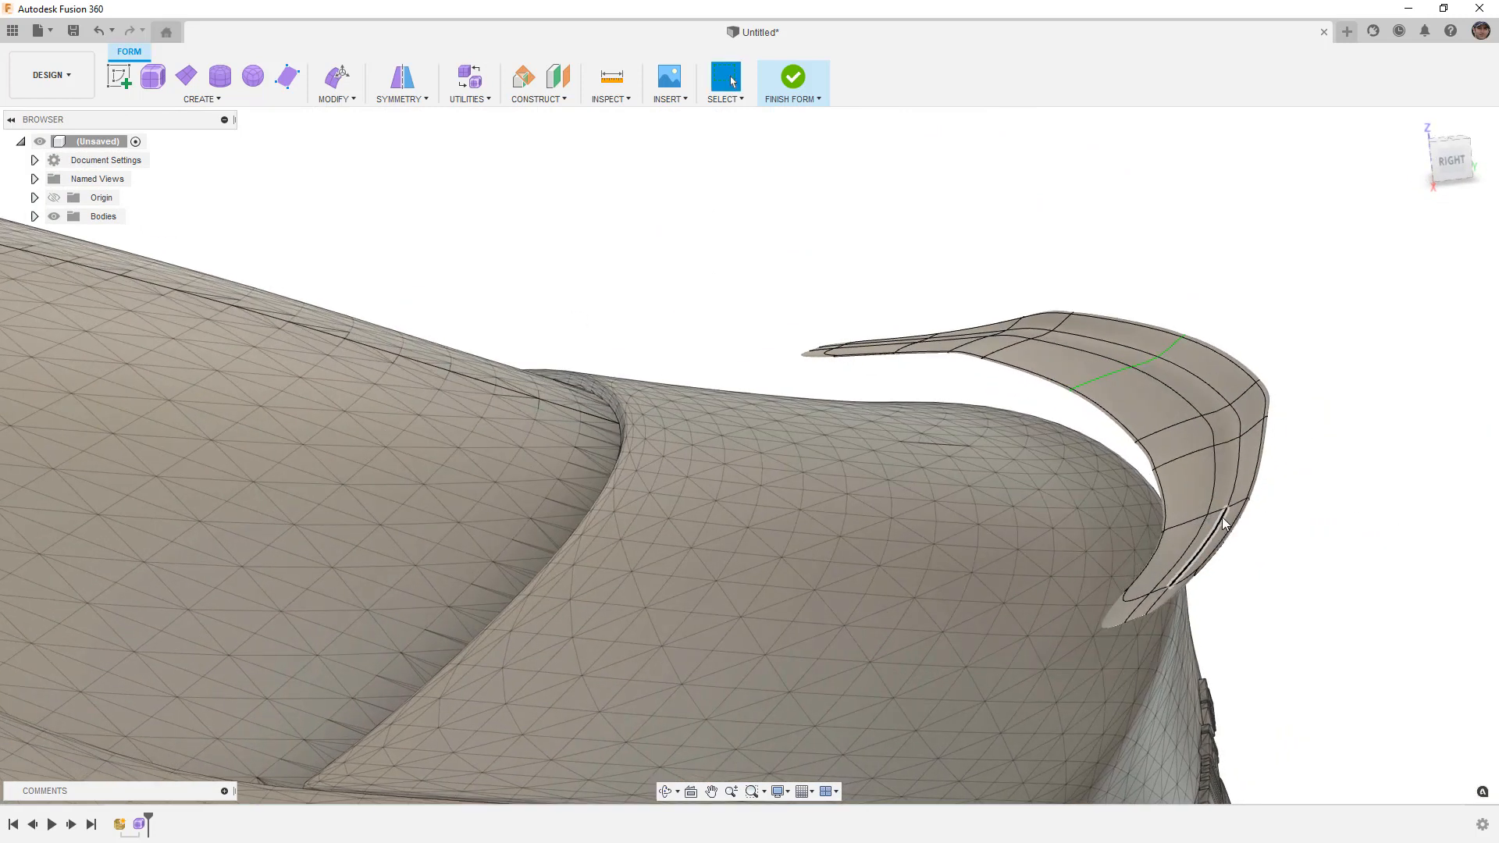
pyautogui.hotkey('ctrl', '1')
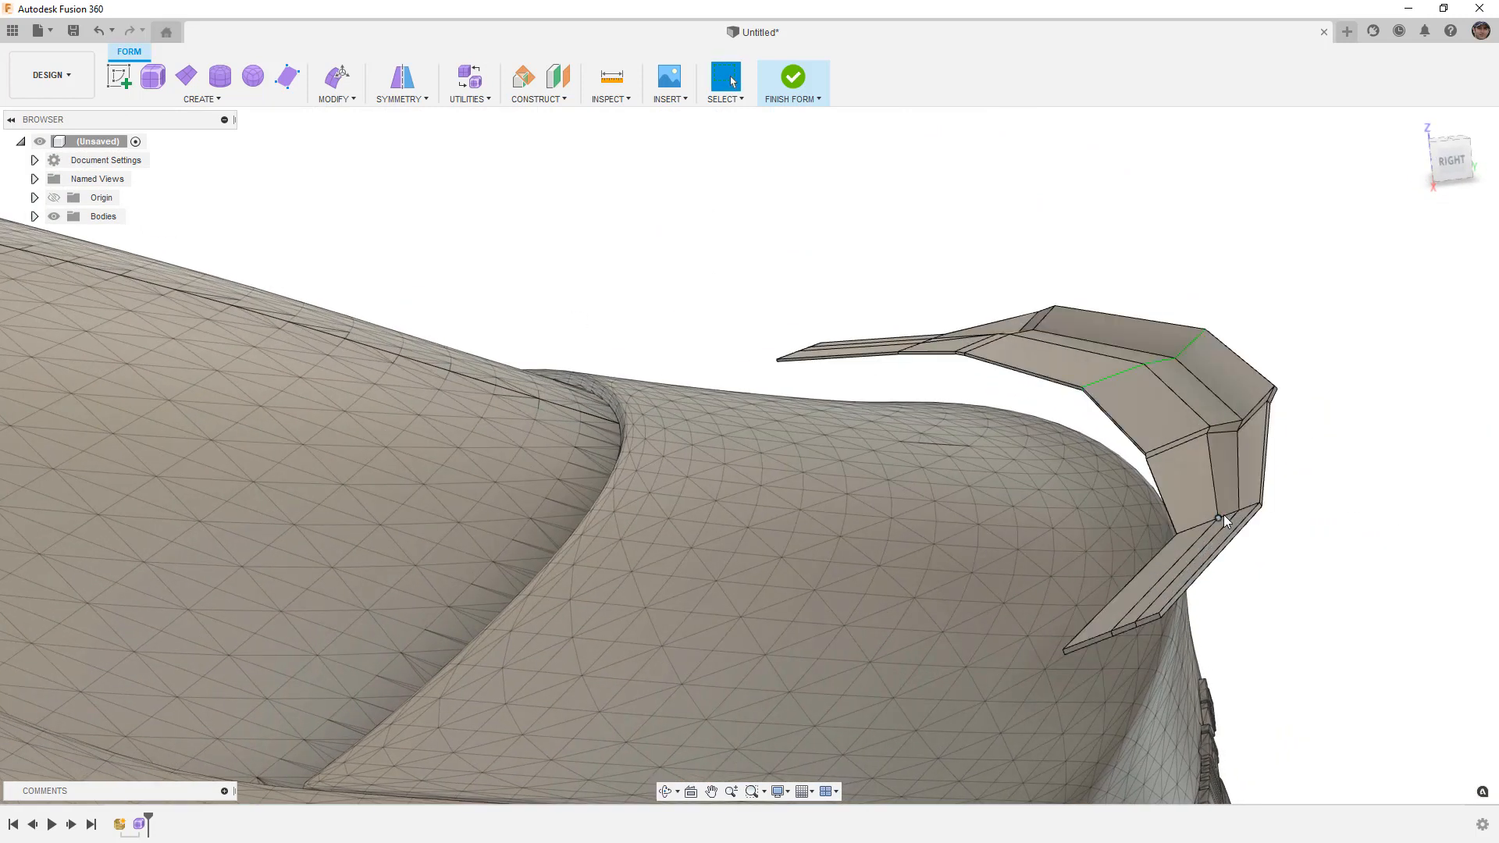
pyautogui.click(1450, 160)
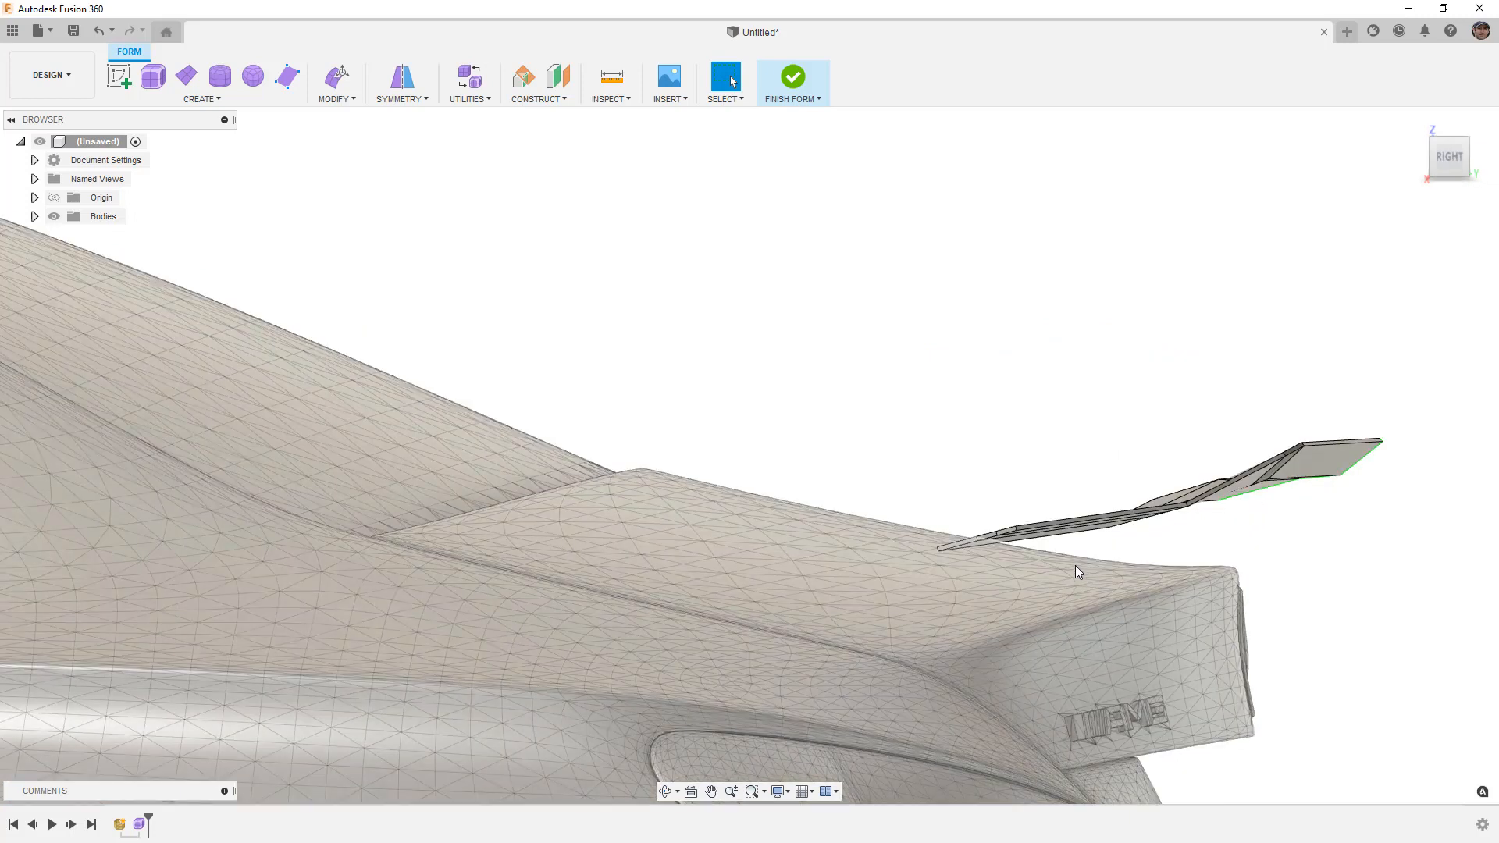
pyautogui.keyDown('shift'); pyautogui.moveTo(1077, 552); pyautogui.dragTo(1077, 515, button='middle'); pyautogui.keyUp('shift')
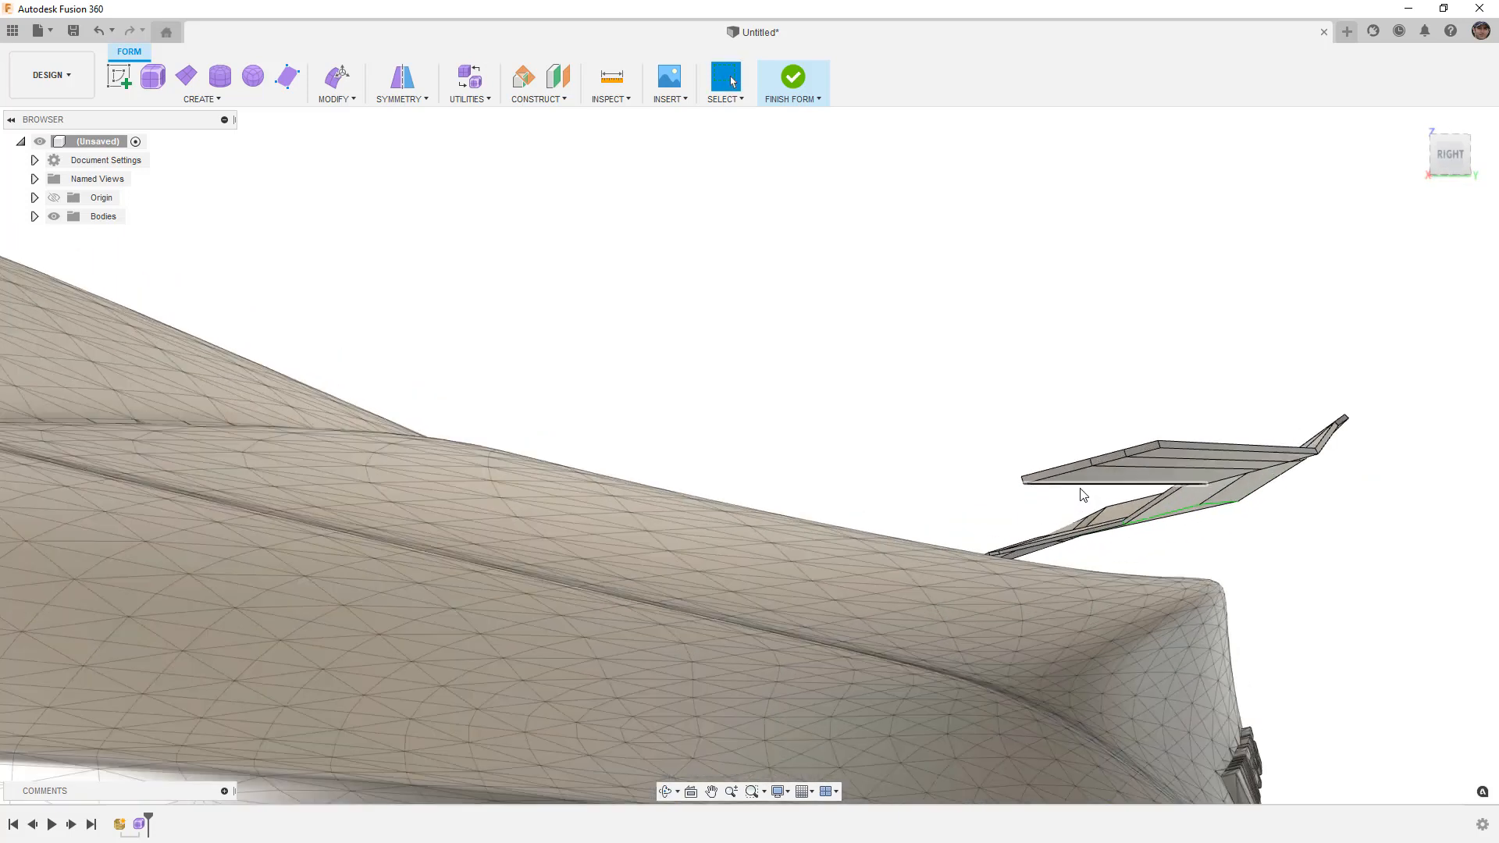
pyautogui.doubleClick(1081, 494)
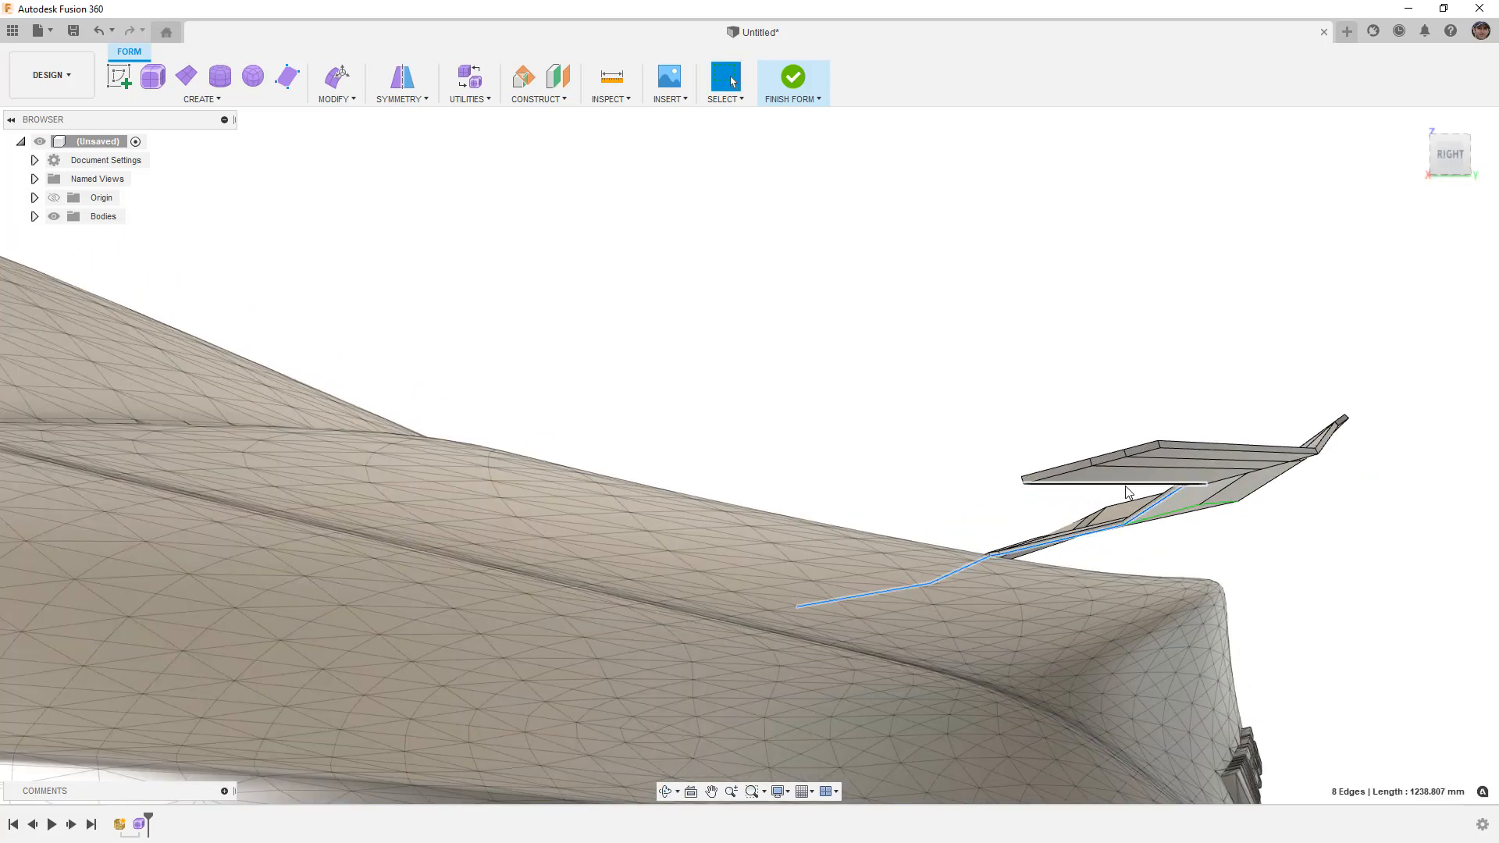
pyautogui.keyDown('shift'); pyautogui.moveTo(1197, 366); pyautogui.dragTo(1166, 448, button='middle'); pyautogui.keyUp('shift')
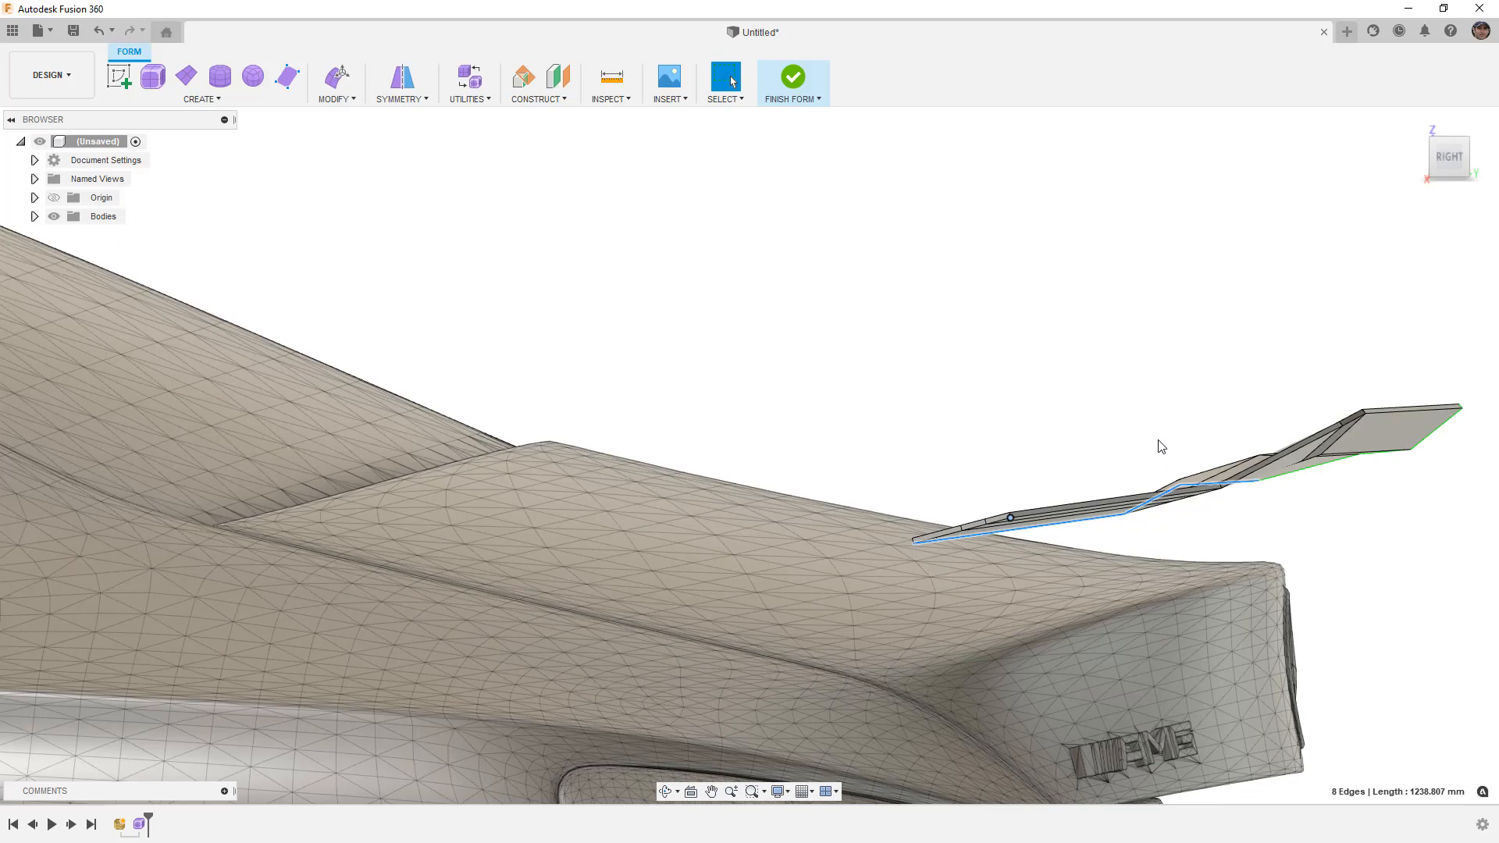
pyautogui.click(336, 75)
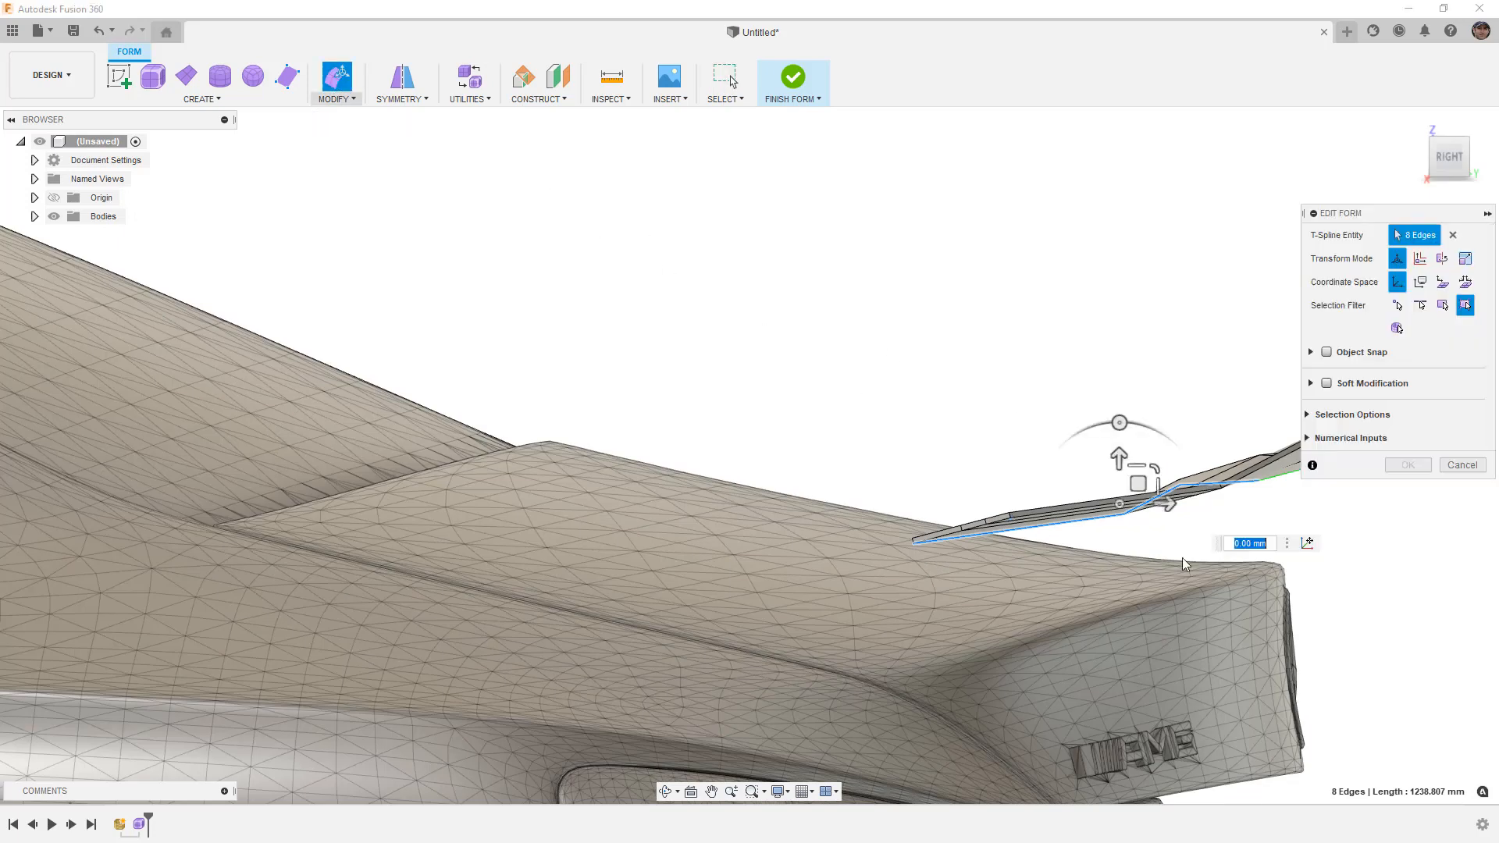
pyautogui.scroll(2, 1158, 548)
pyautogui.moveTo(1107, 440); pyautogui.dragTo(1107, 502)
# Move the lowered front edge row 25 mm rearward, finish editing the form and return to smooth display.
pyautogui.keyDown('shift'); pyautogui.moveTo(1065, 560); pyautogui.dragTo(1075, 594, button='middle'); pyautogui.keyUp('shift')
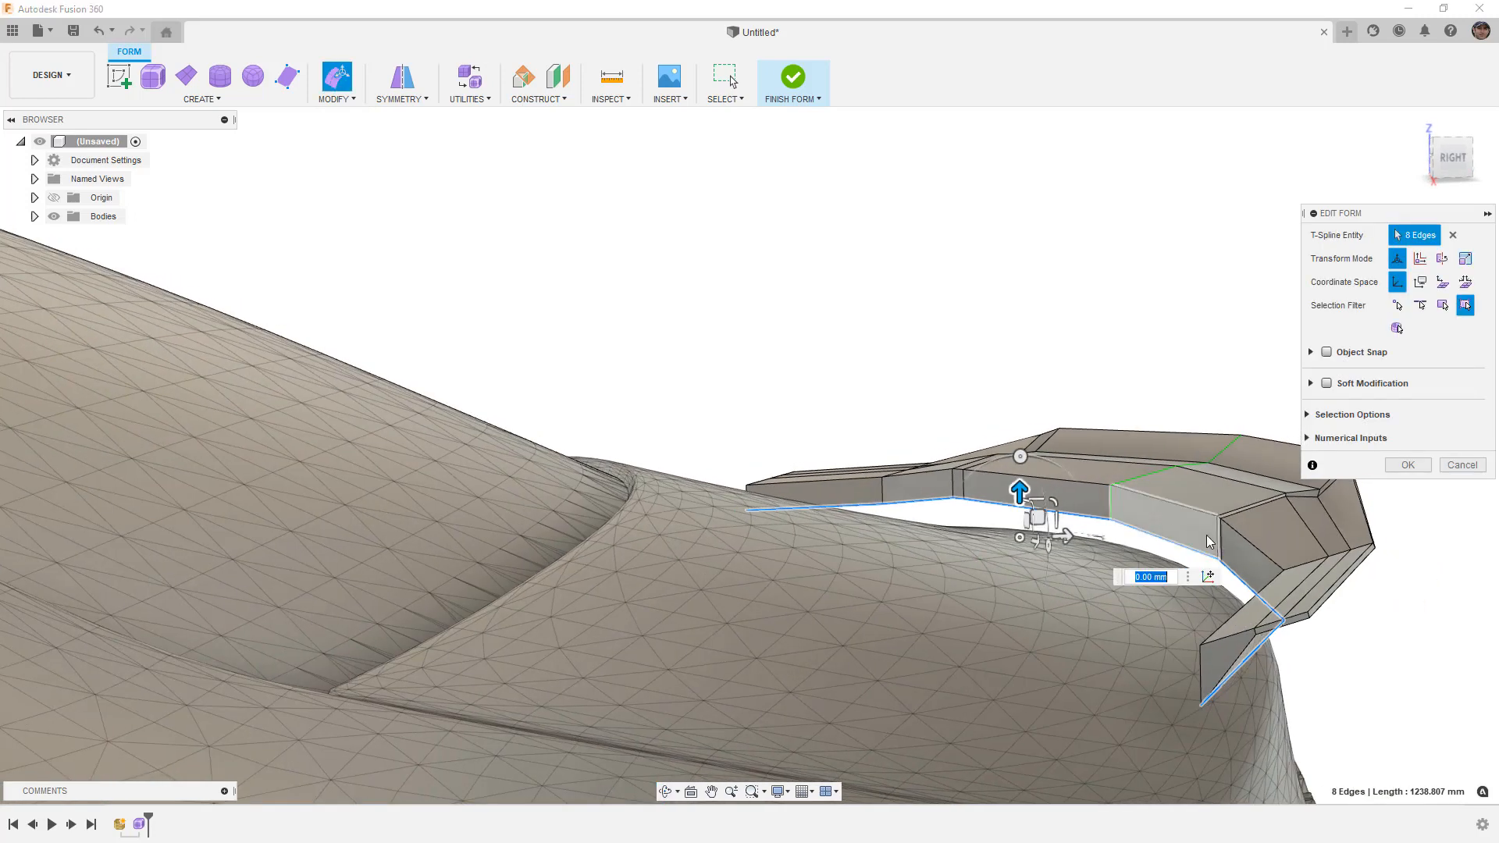
pyautogui.keyDown('shift'); pyautogui.moveTo(1215, 519); pyautogui.dragTo(1241, 632, button='middle'); pyautogui.keyUp('shift')
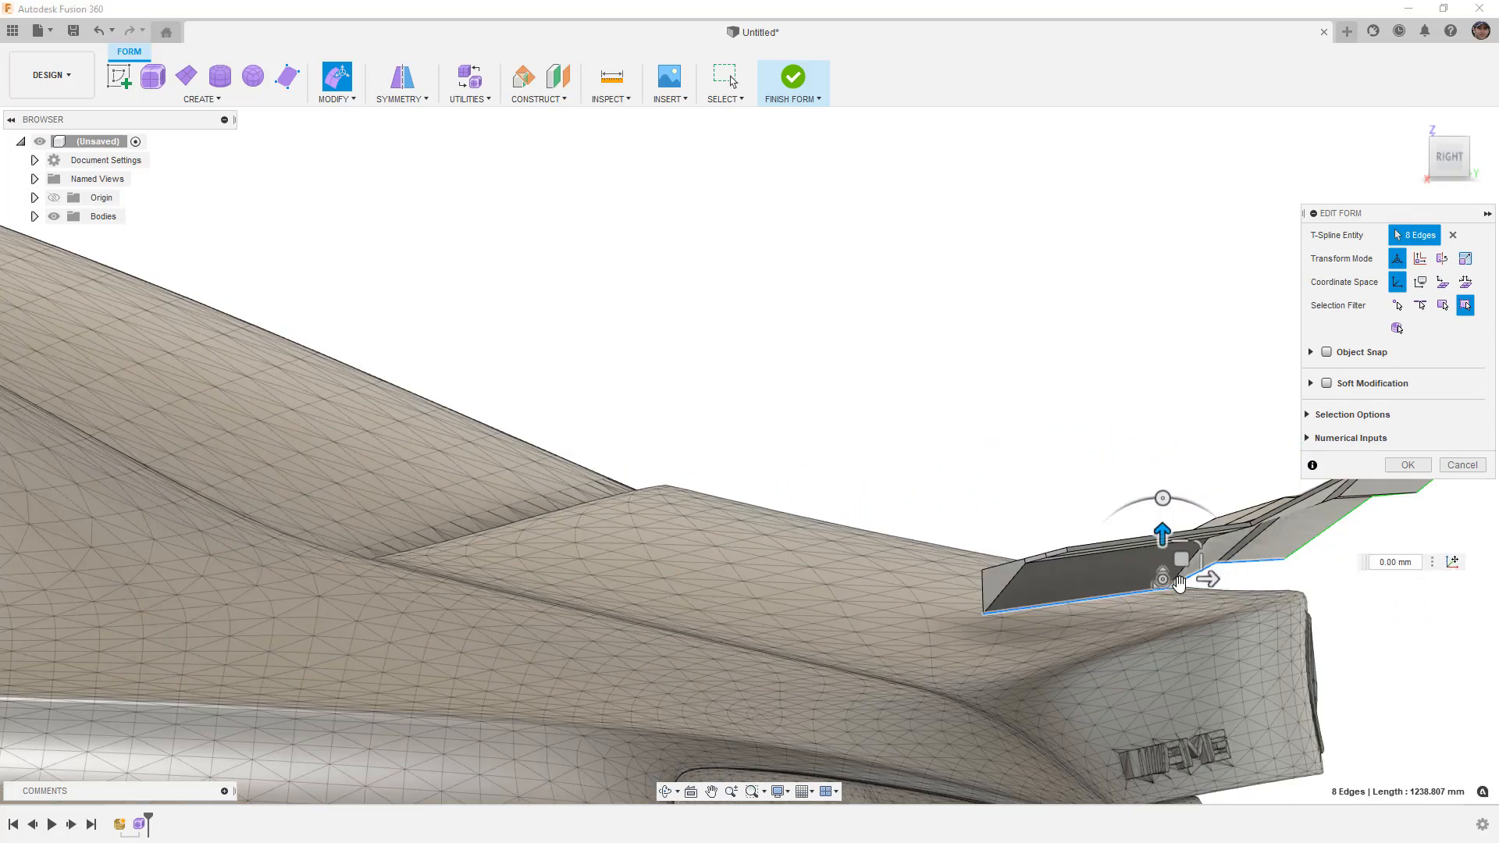
pyautogui.moveTo(1204, 579); pyautogui.dragTo(1238, 579)
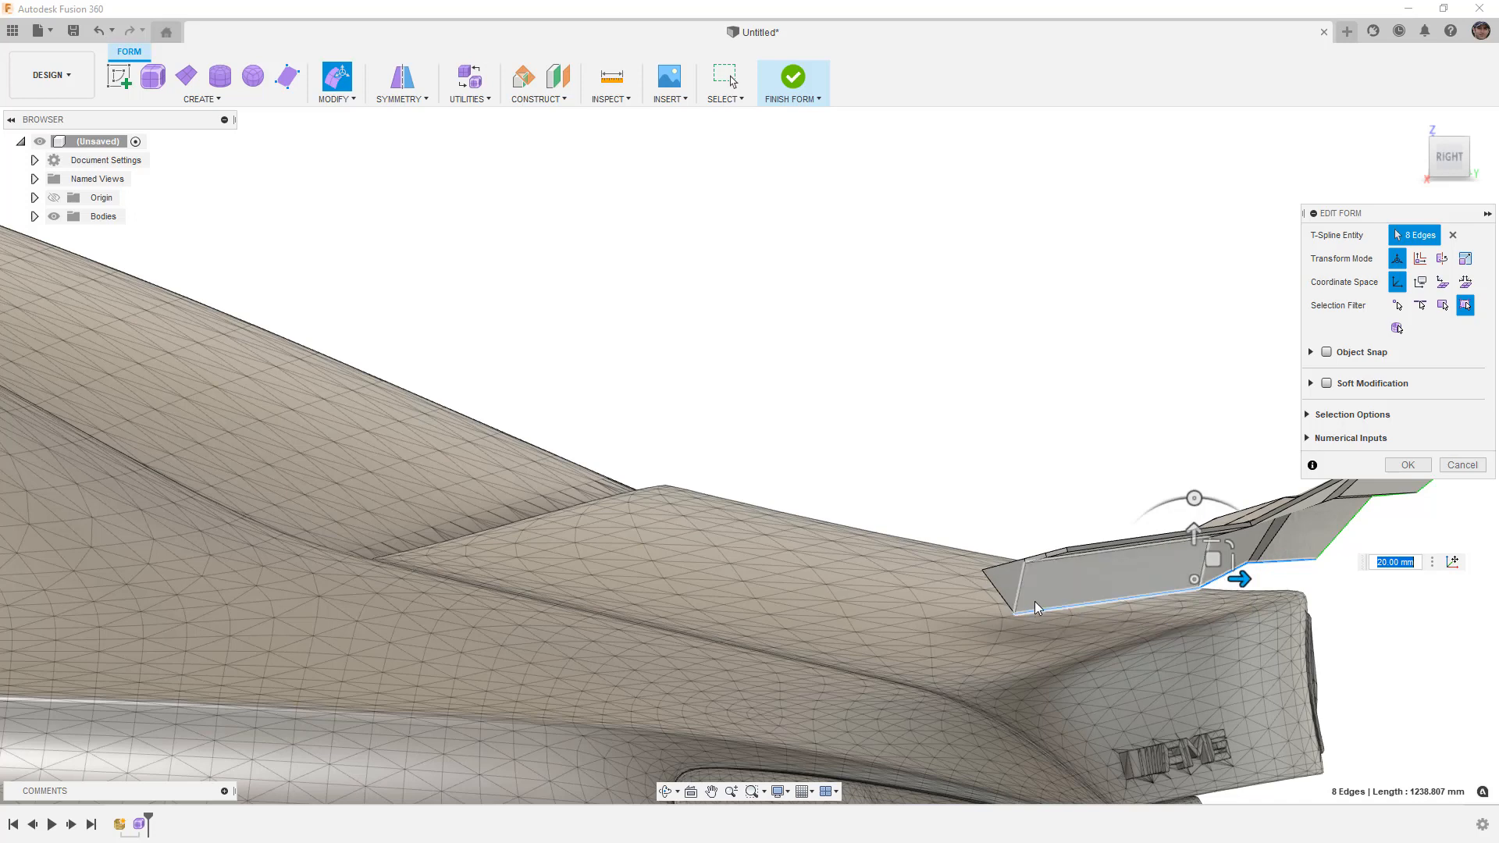
pyautogui.scroll(-2, 1036, 601)
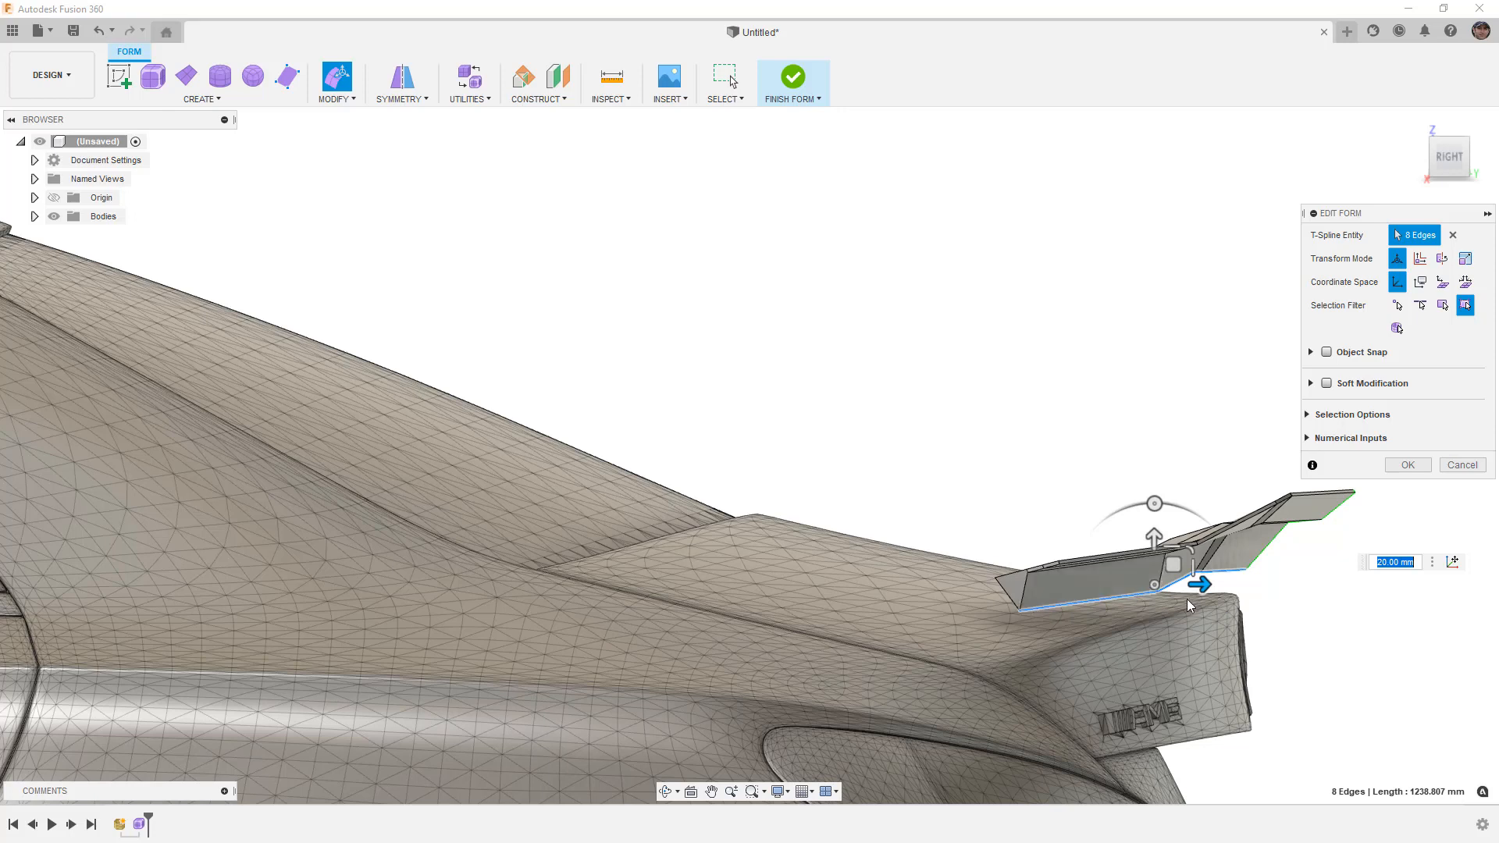
pyautogui.moveTo(1200, 584); pyautogui.dragTo(1210, 584)
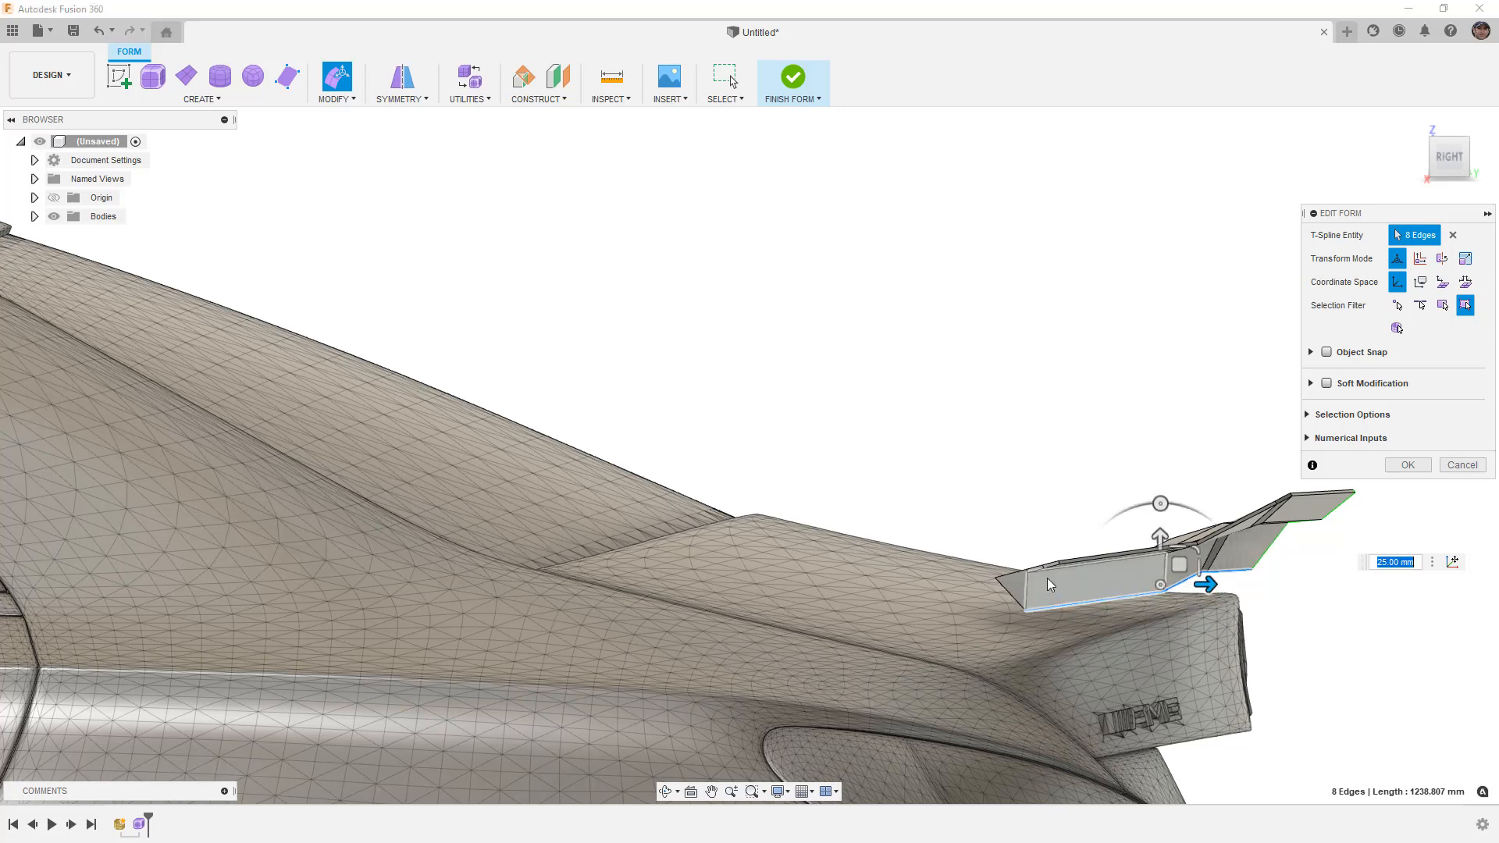
pyautogui.click(1394, 466)
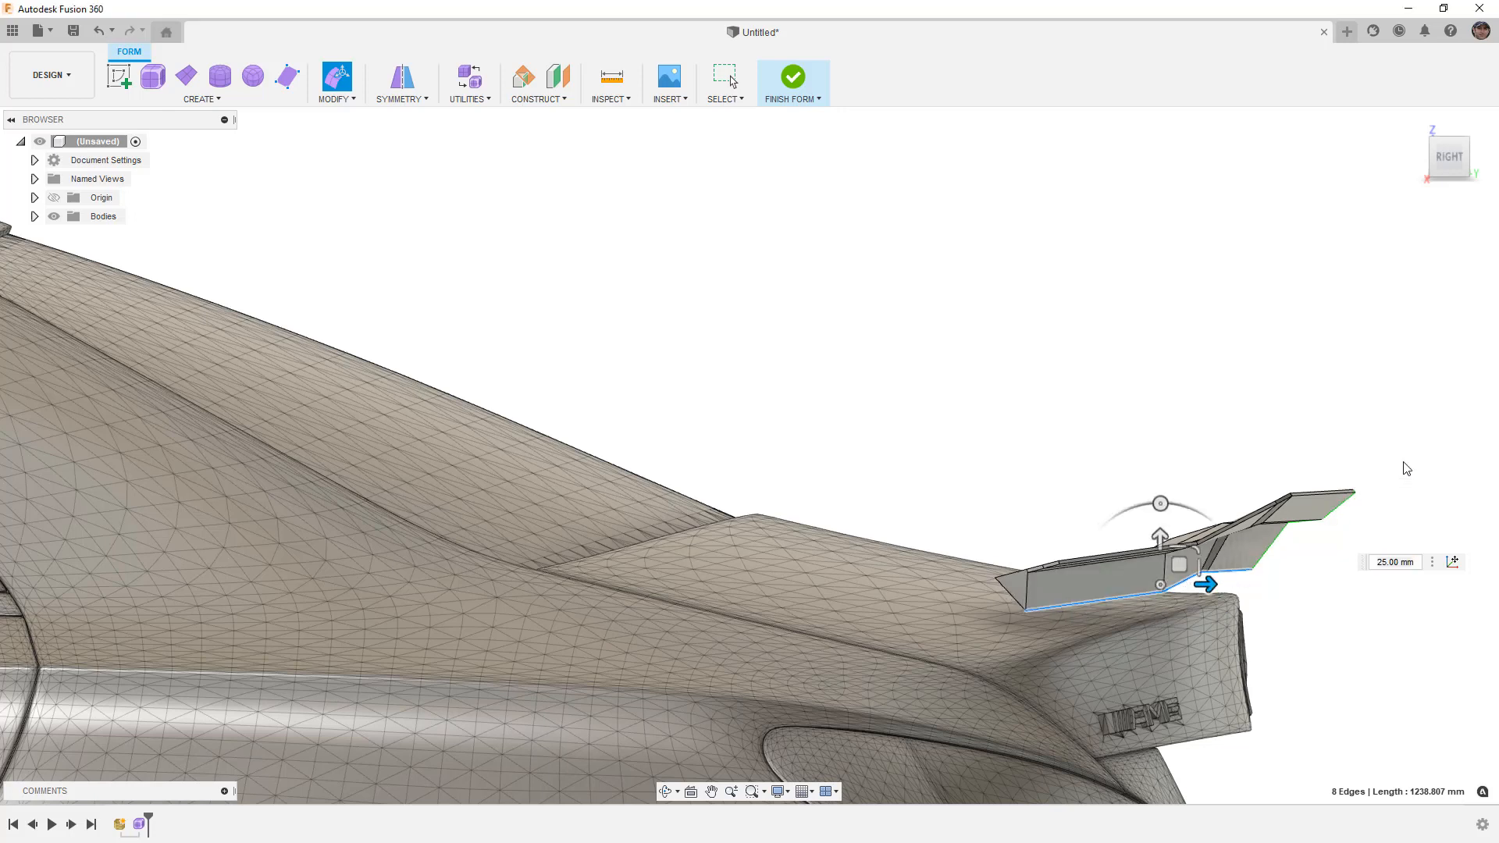
pyautogui.hotkey('alt', '3')
pyautogui.click(1276, 574)
pyautogui.moveTo(1179, 576)
pyautogui.keyDown('shift'); pyautogui.mouseDown(button='middle')
pyautogui.moveTo(1233, 576)
pyautogui.moveTo(1202, 571)
pyautogui.mouseUp(button='middle'); pyautogui.keyUp('shift')
pyautogui.scroll(5, 1186, 593)
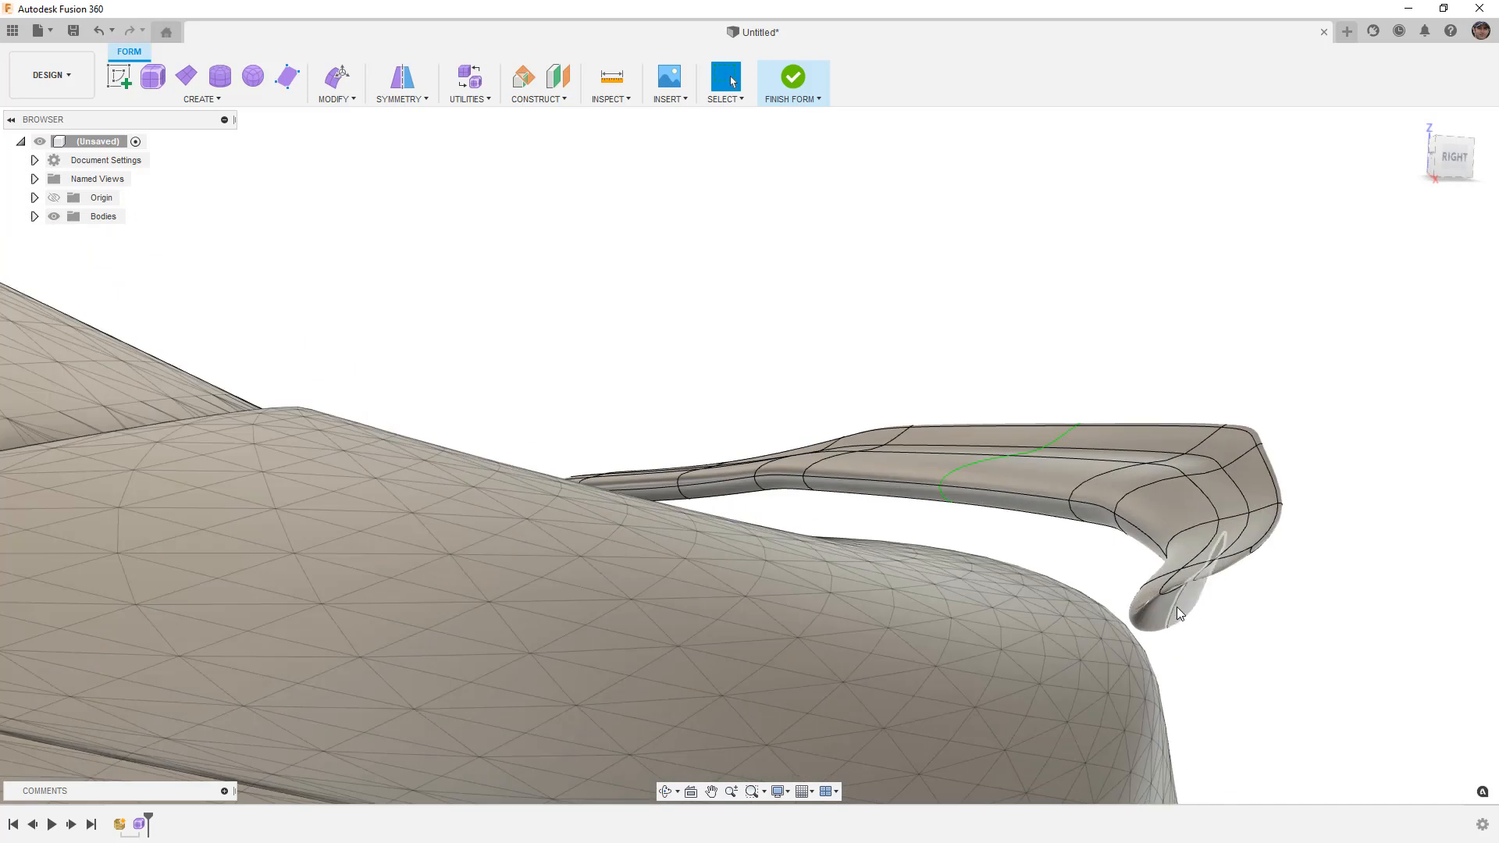
# In box display, crease the upper and lower edge rows of the spoiler's front face together with its two short end edges.
pyautogui.hotkey('alt', '1')
pyautogui.keyDown('shift'); pyautogui.moveTo(1174, 606); pyautogui.dragTo(1149, 572, button='middle'); pyautogui.keyUp('shift')
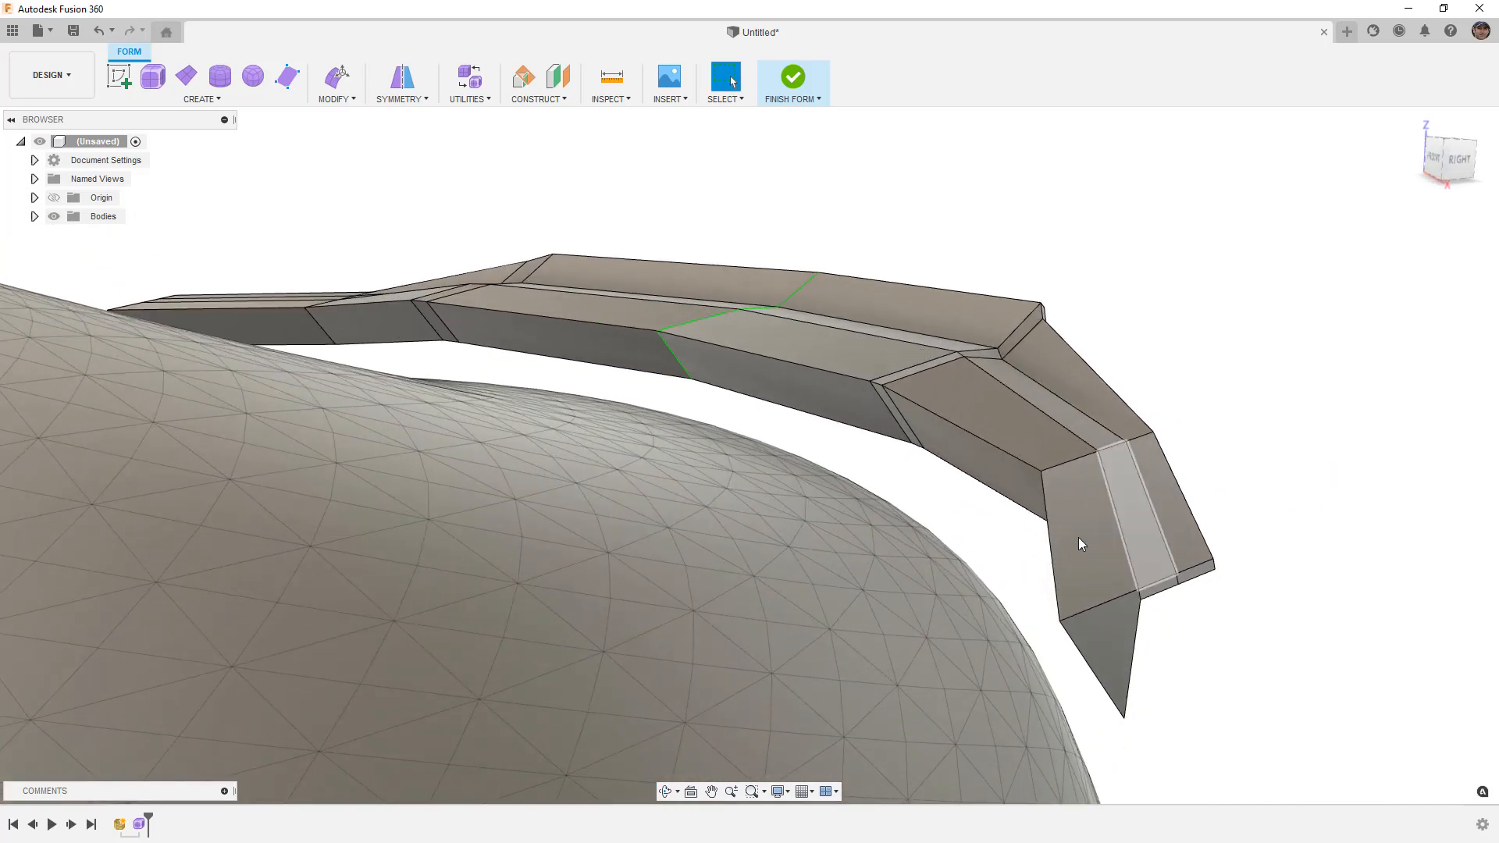
pyautogui.click(1046, 517)
pyautogui.doubleClick(1046, 517)
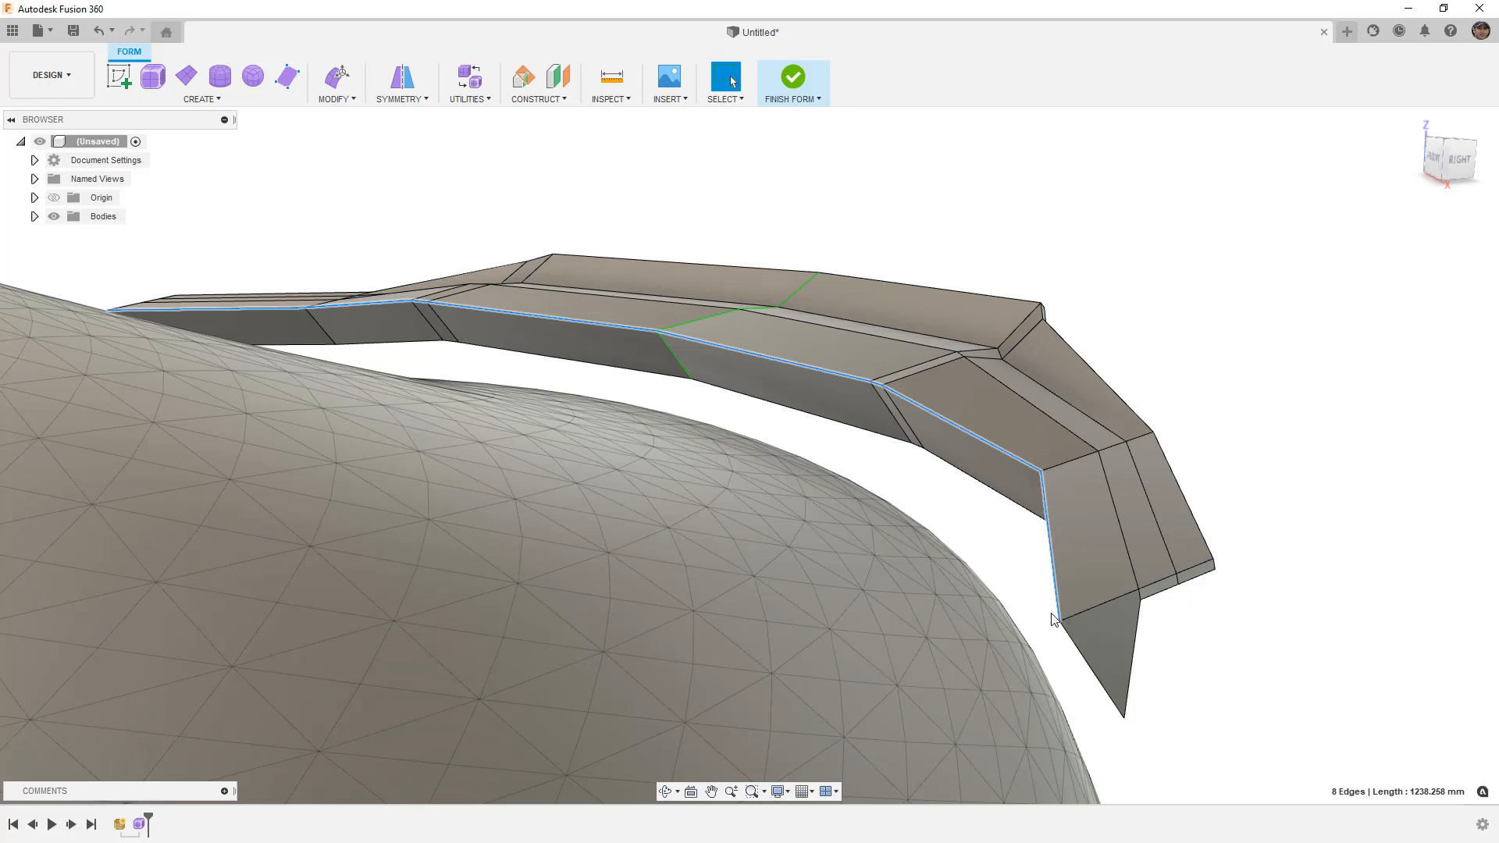
pyautogui.keyDown('shift'); pyautogui.click(1091, 659); pyautogui.keyUp('shift')
pyautogui.keyDown('shift'); pyautogui.moveTo(1070, 624); pyautogui.dragTo(412, 297, button='middle'); pyautogui.keyUp('shift')
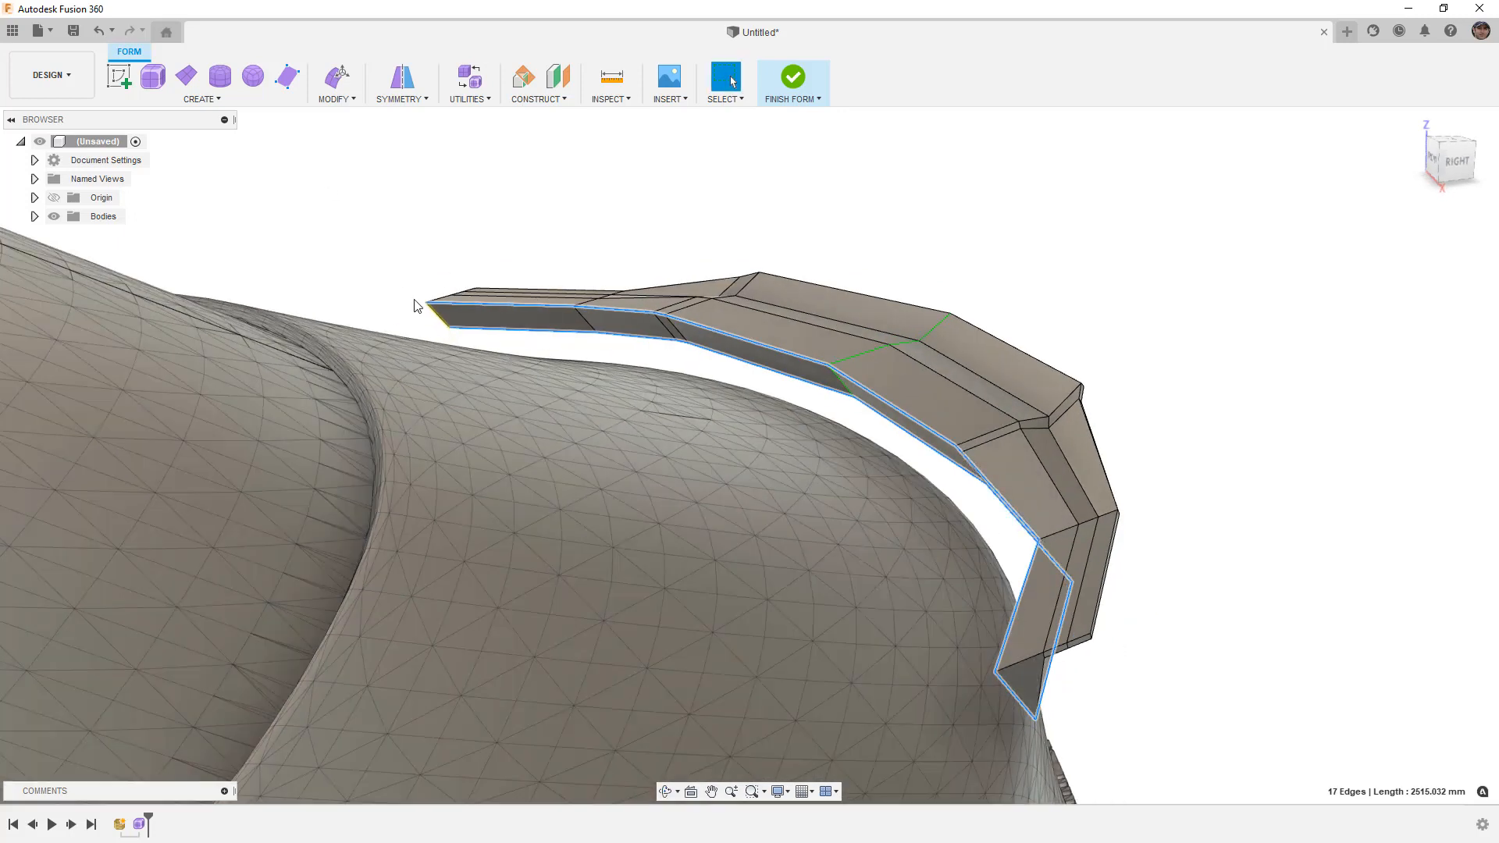
pyautogui.click(334, 99)
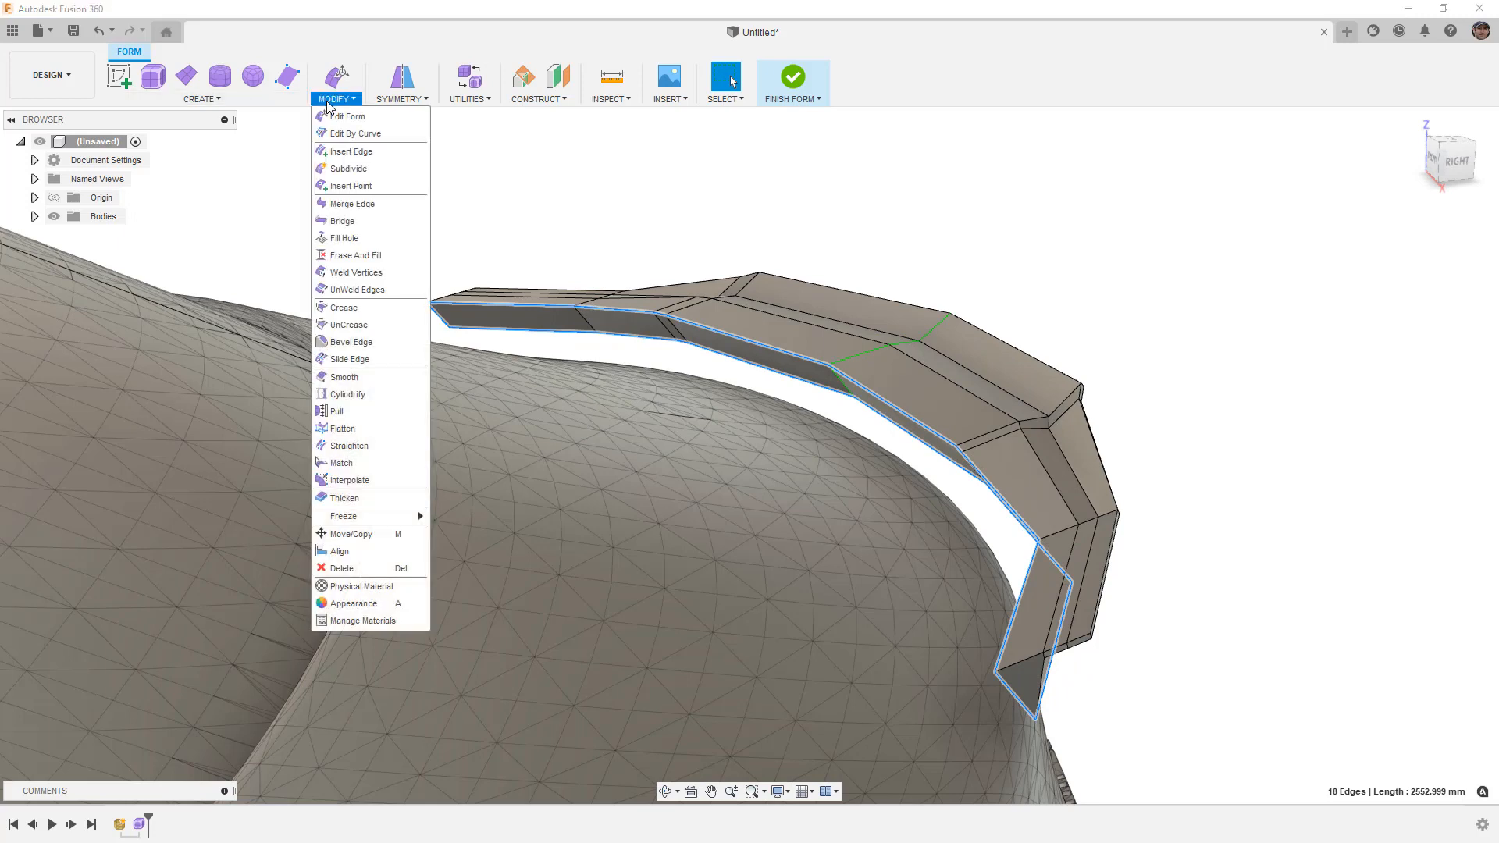
pyautogui.click(358, 309)
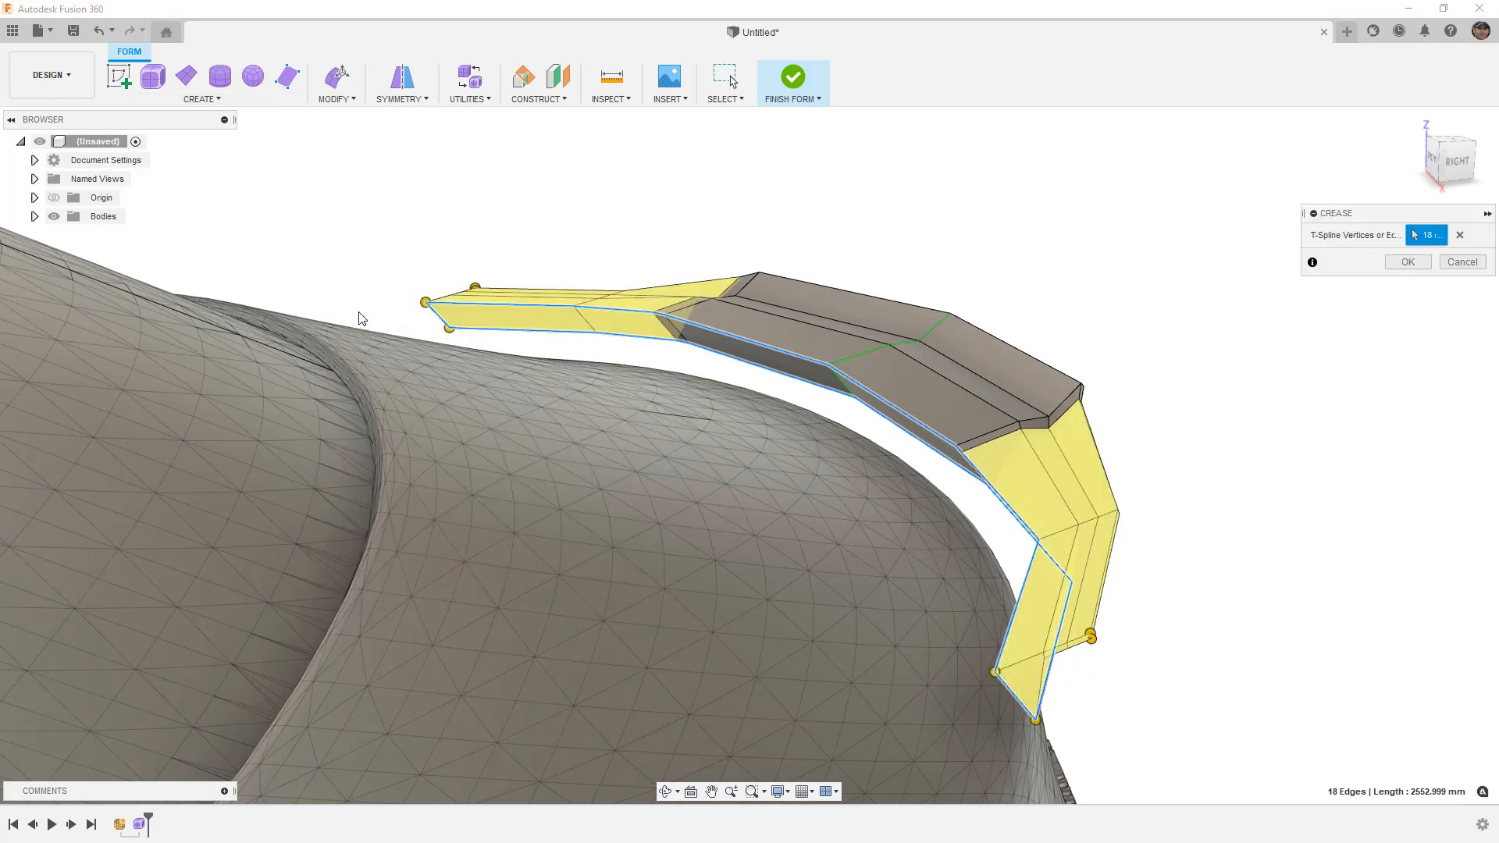
pyautogui.click(1409, 262)
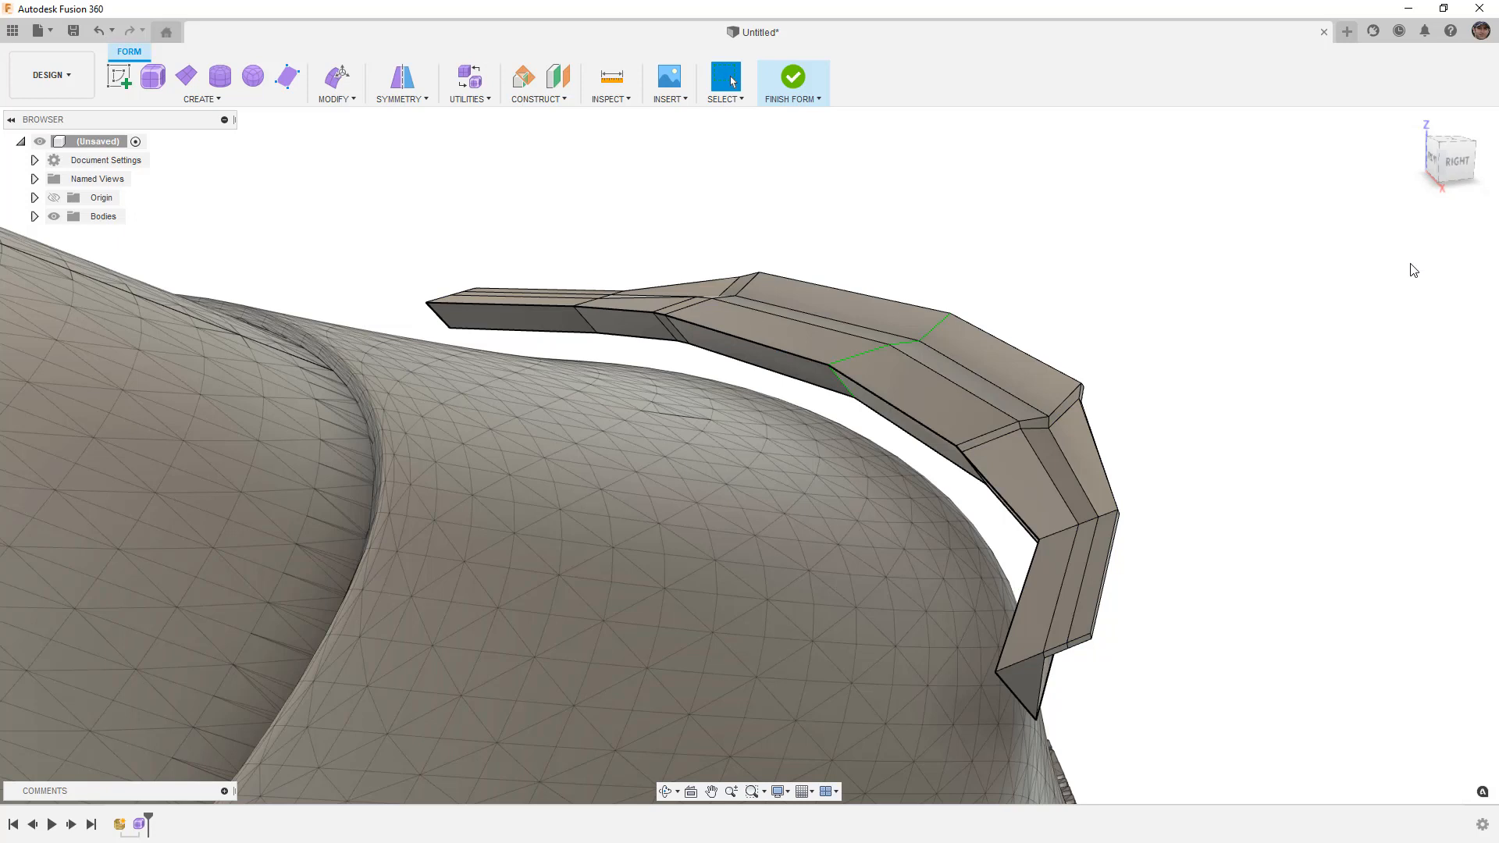
# Return to smooth display and examine the creased front face at the spoiler's outer end.
pyautogui.hotkey('alt', '3')
pyautogui.keyDown('shift'); pyautogui.moveTo(1216, 415); pyautogui.dragTo(1130, 418, button='middle'); pyautogui.keyUp('shift')
pyautogui.scroll(10, 1113, 421)
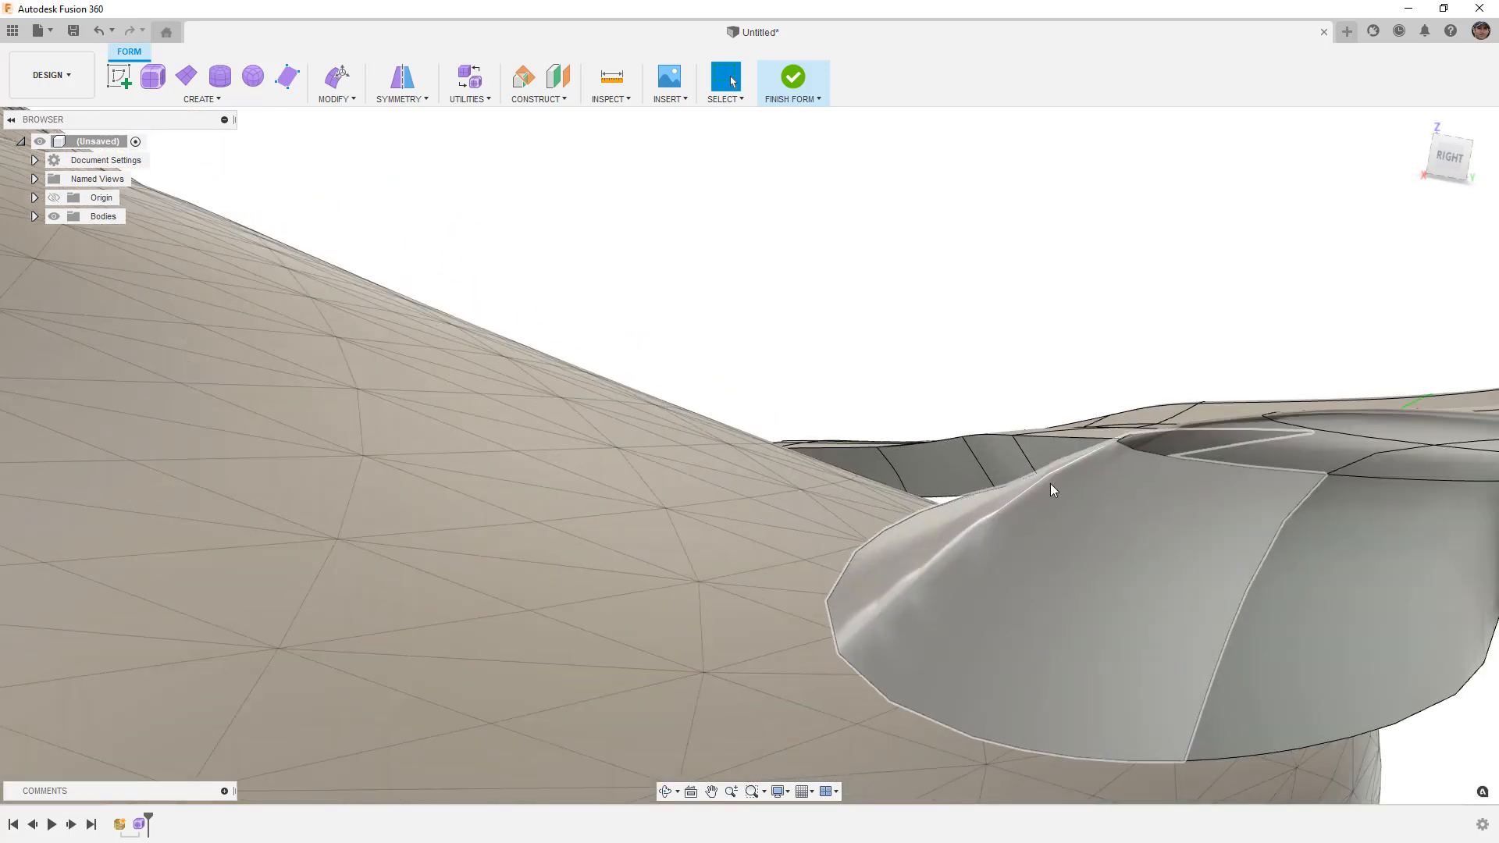
pyautogui.scroll(-8, 1045, 487)
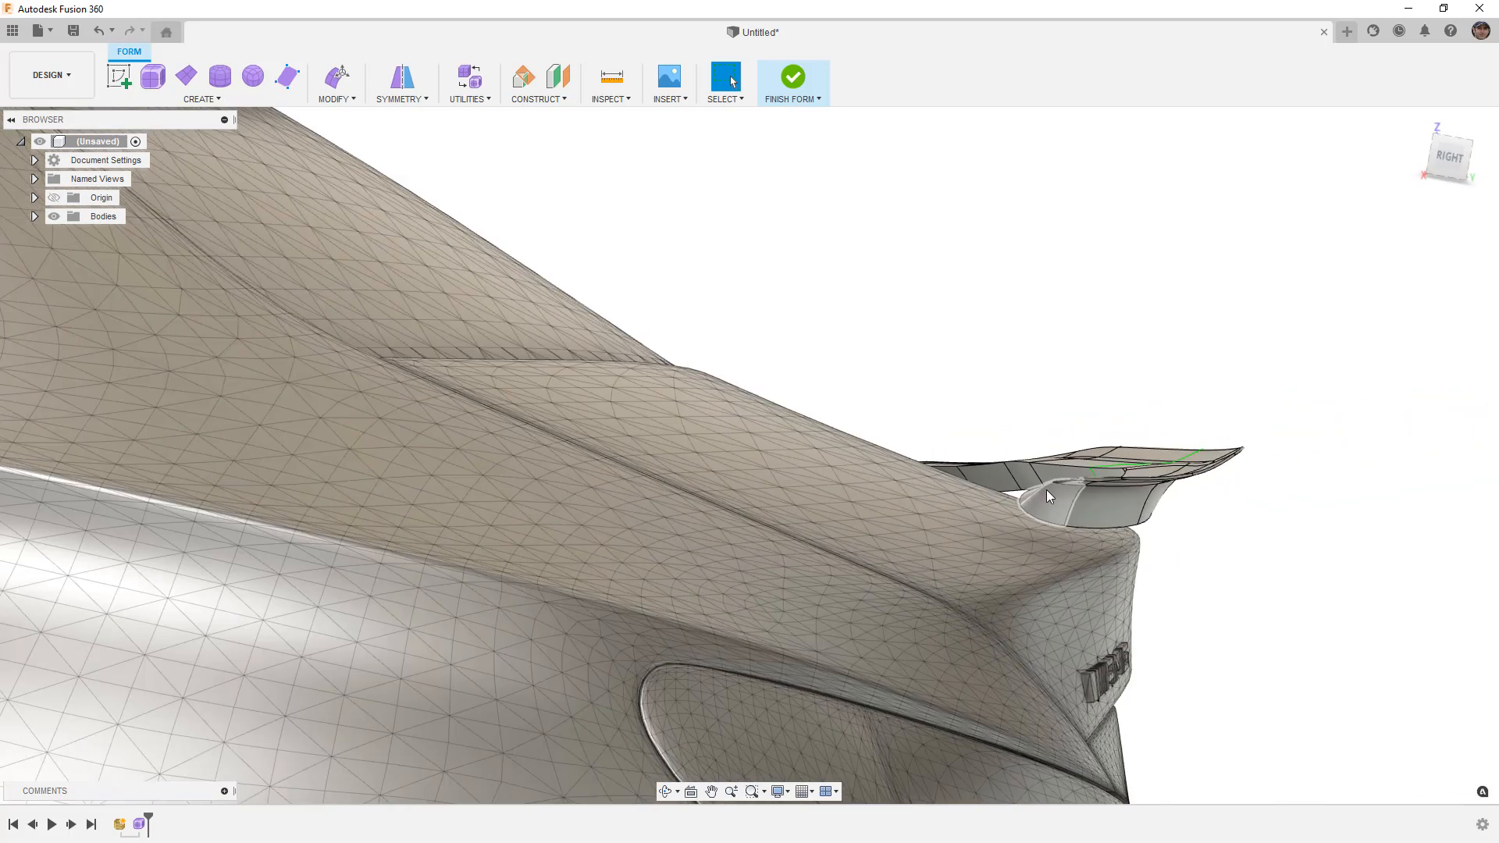
# Examine the spoiler's outer tip and its short end edges from several angles in both box and smooth display.
pyautogui.keyDown('shift'); pyautogui.moveTo(1046, 489); pyautogui.dragTo(1096, 507, button='middle'); pyautogui.keyUp('shift')
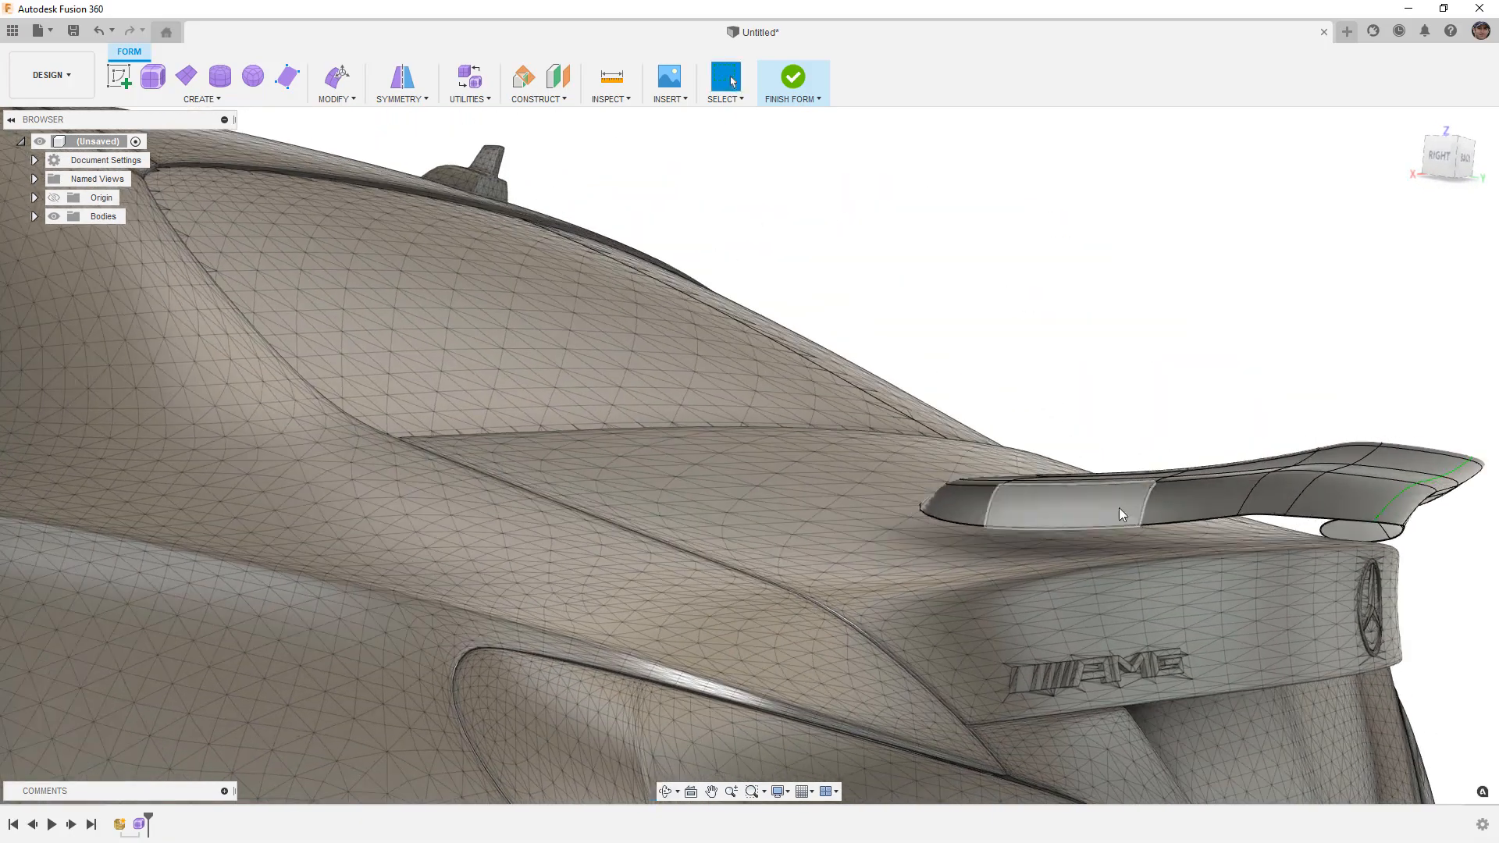
pyautogui.keyDown('shift'); pyautogui.moveTo(1253, 495); pyautogui.dragTo(1310, 517, button='middle'); pyautogui.keyUp('shift')
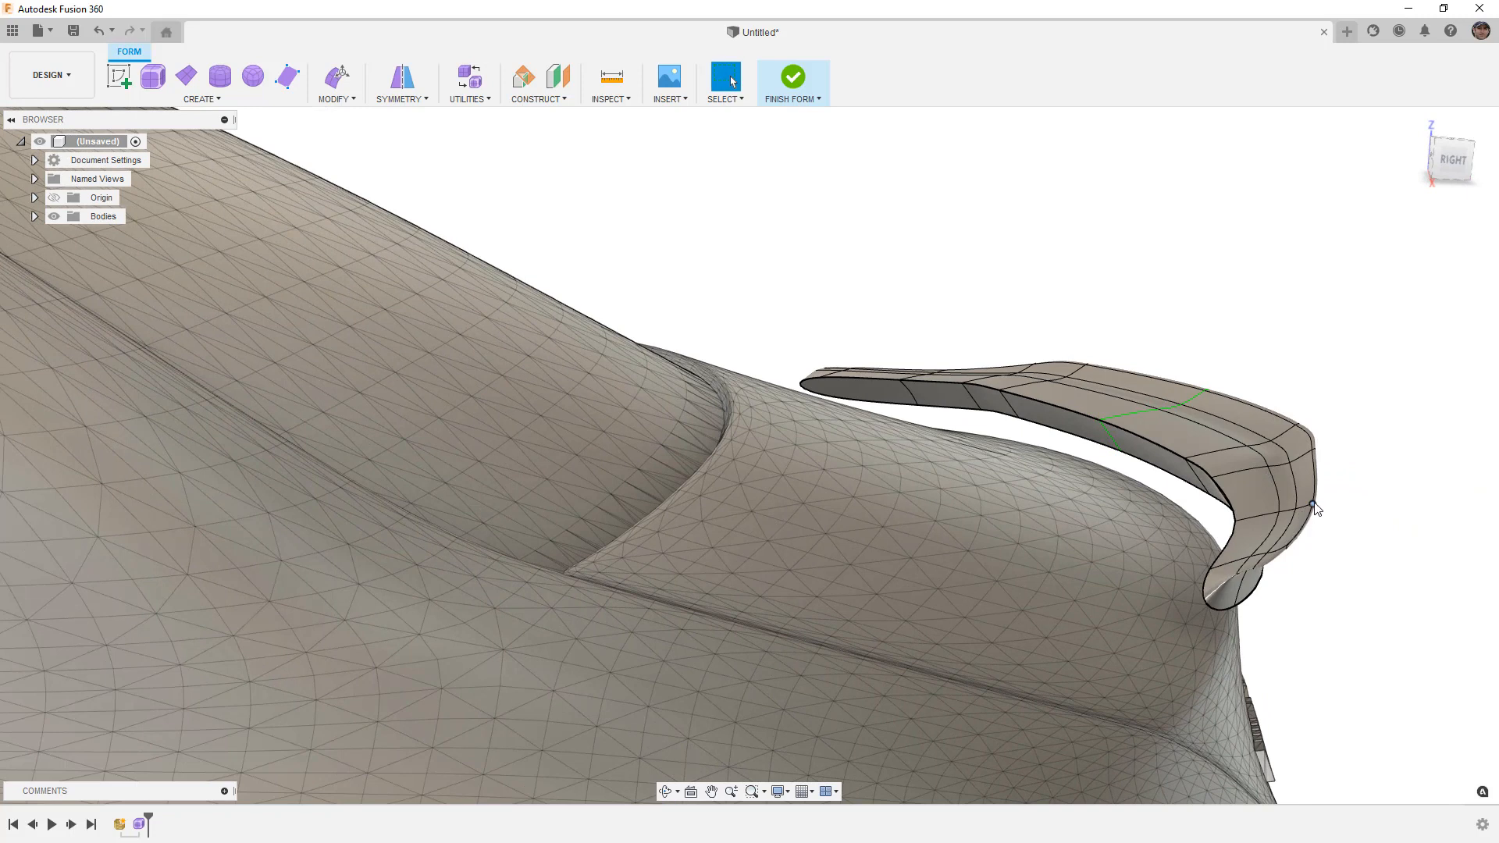
pyautogui.hotkey('alt', '1')
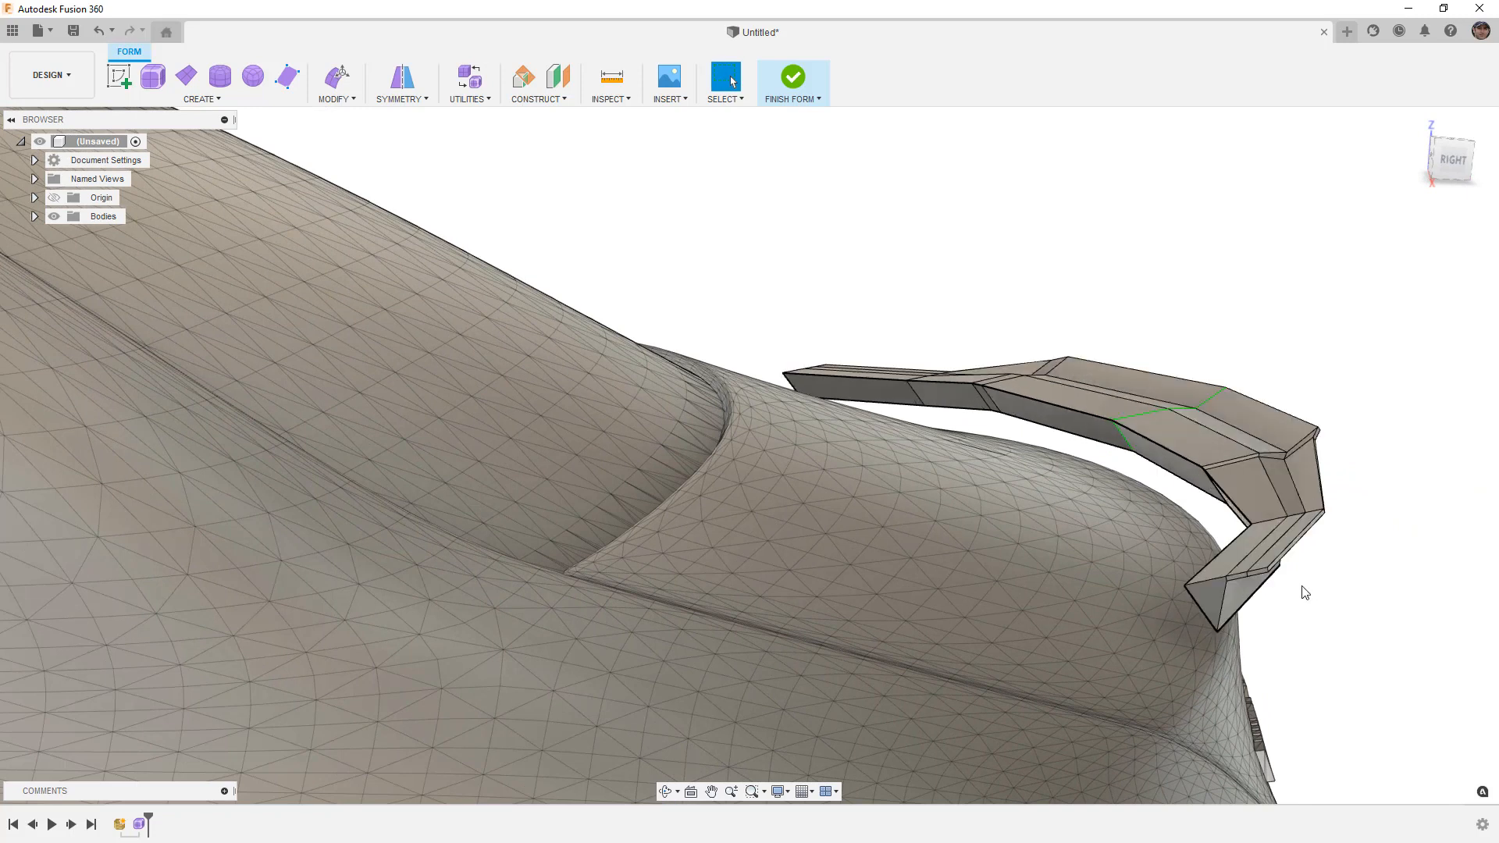
pyautogui.scroll(1, 1222, 582)
pyautogui.scroll(1, 1221, 579)
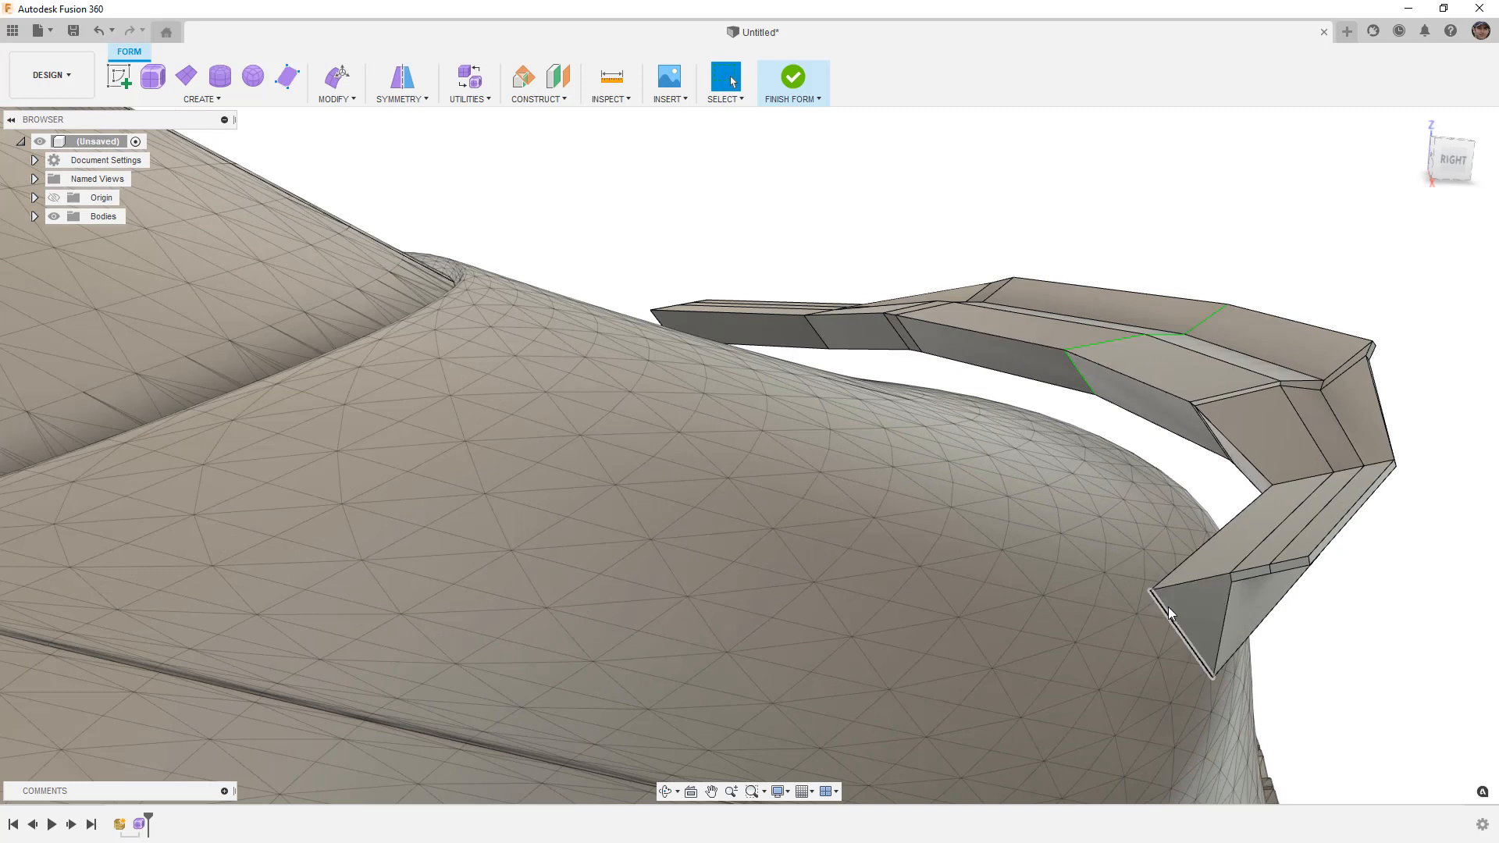
pyautogui.keyDown('shift'); pyautogui.moveTo(1199, 604); pyautogui.dragTo(1291, 569, button='middle'); pyautogui.keyUp('shift')
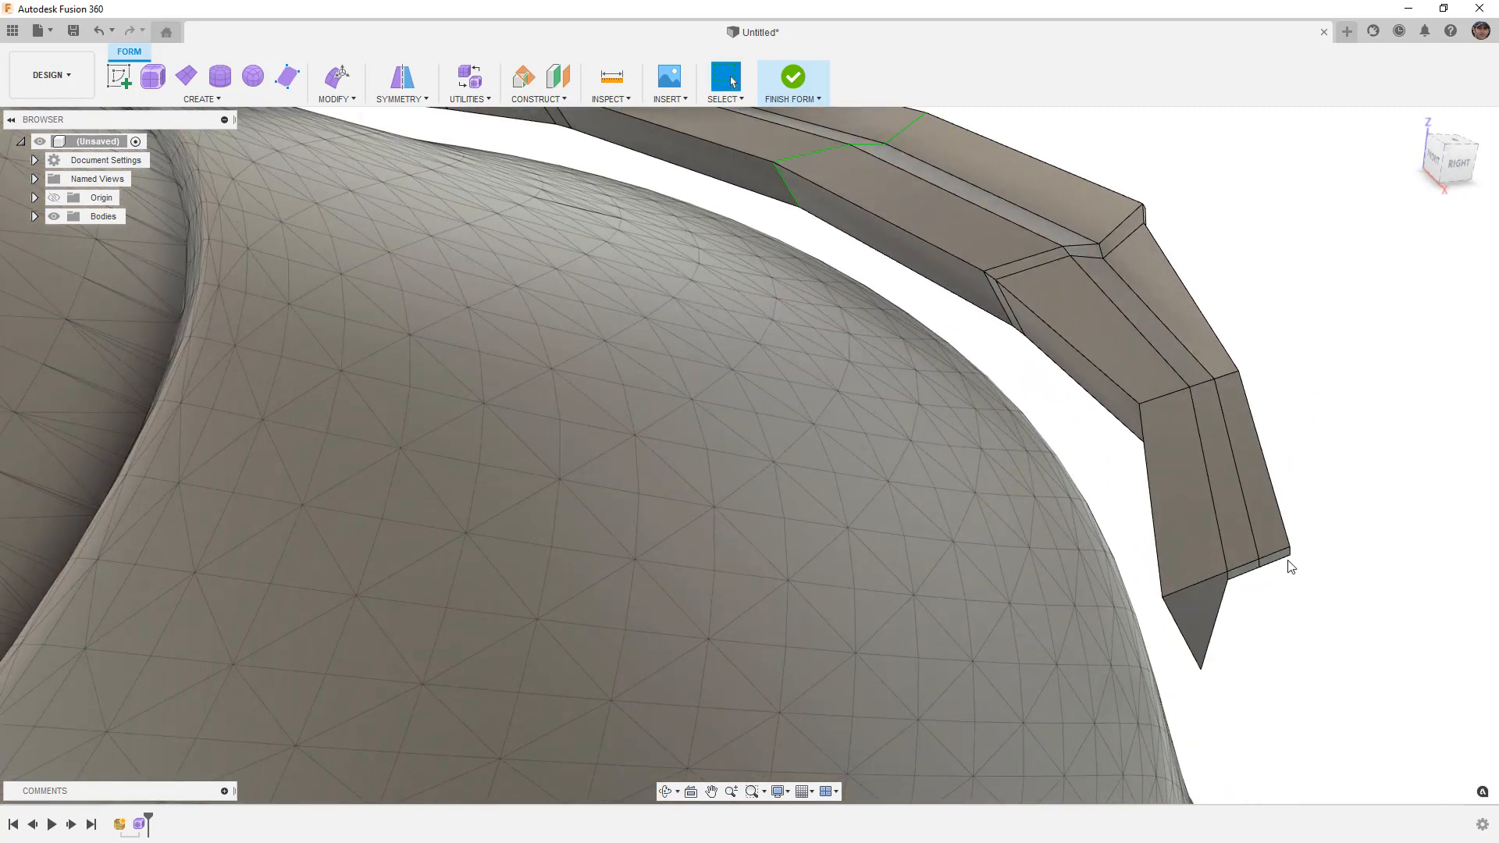
pyautogui.scroll(5, 1289, 568)
pyautogui.click(1293, 540)
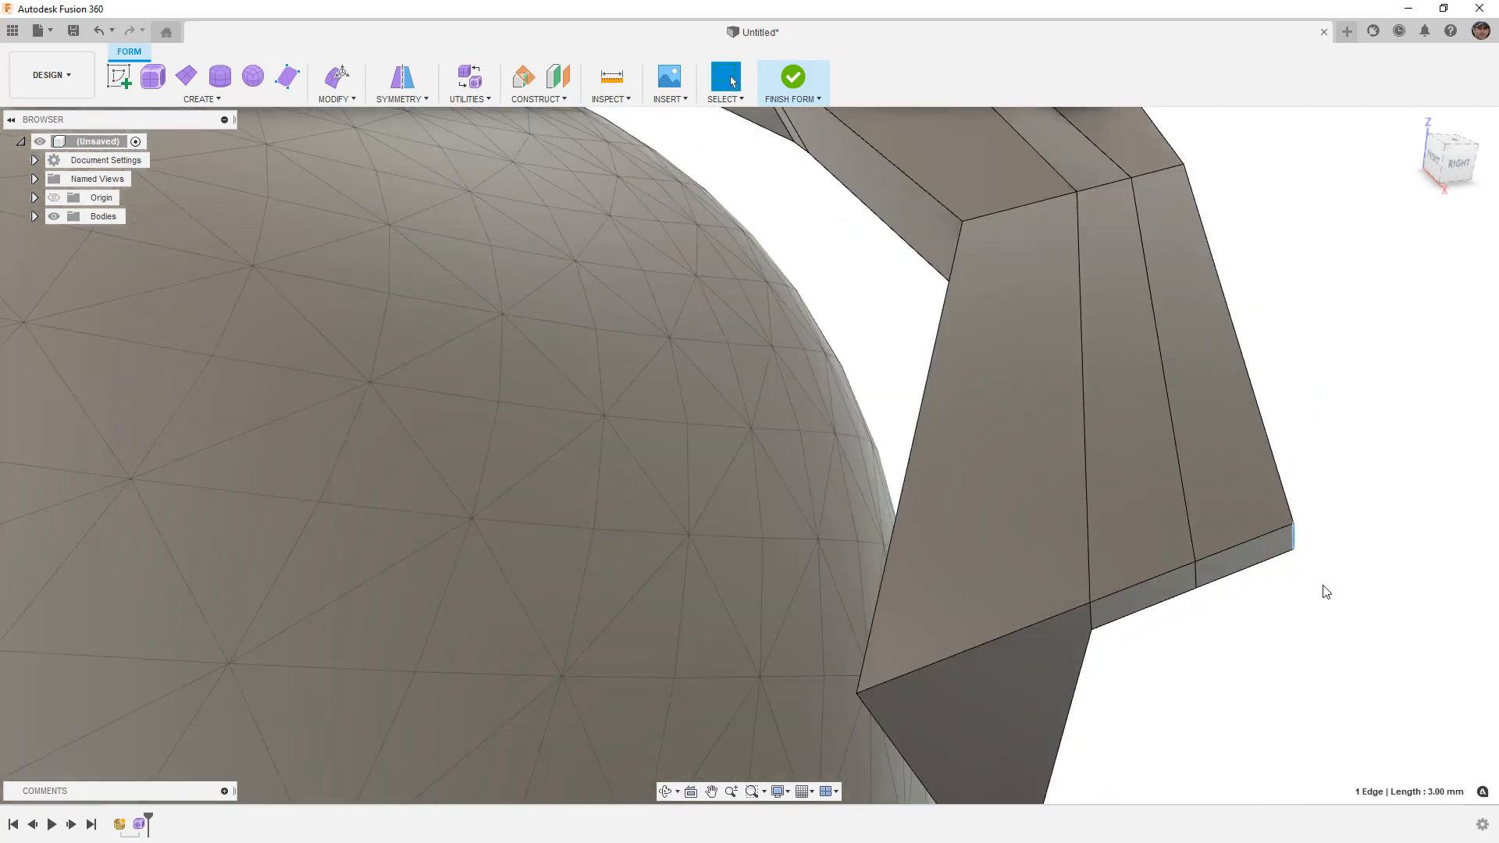
pyautogui.hotkey('alt', '3')
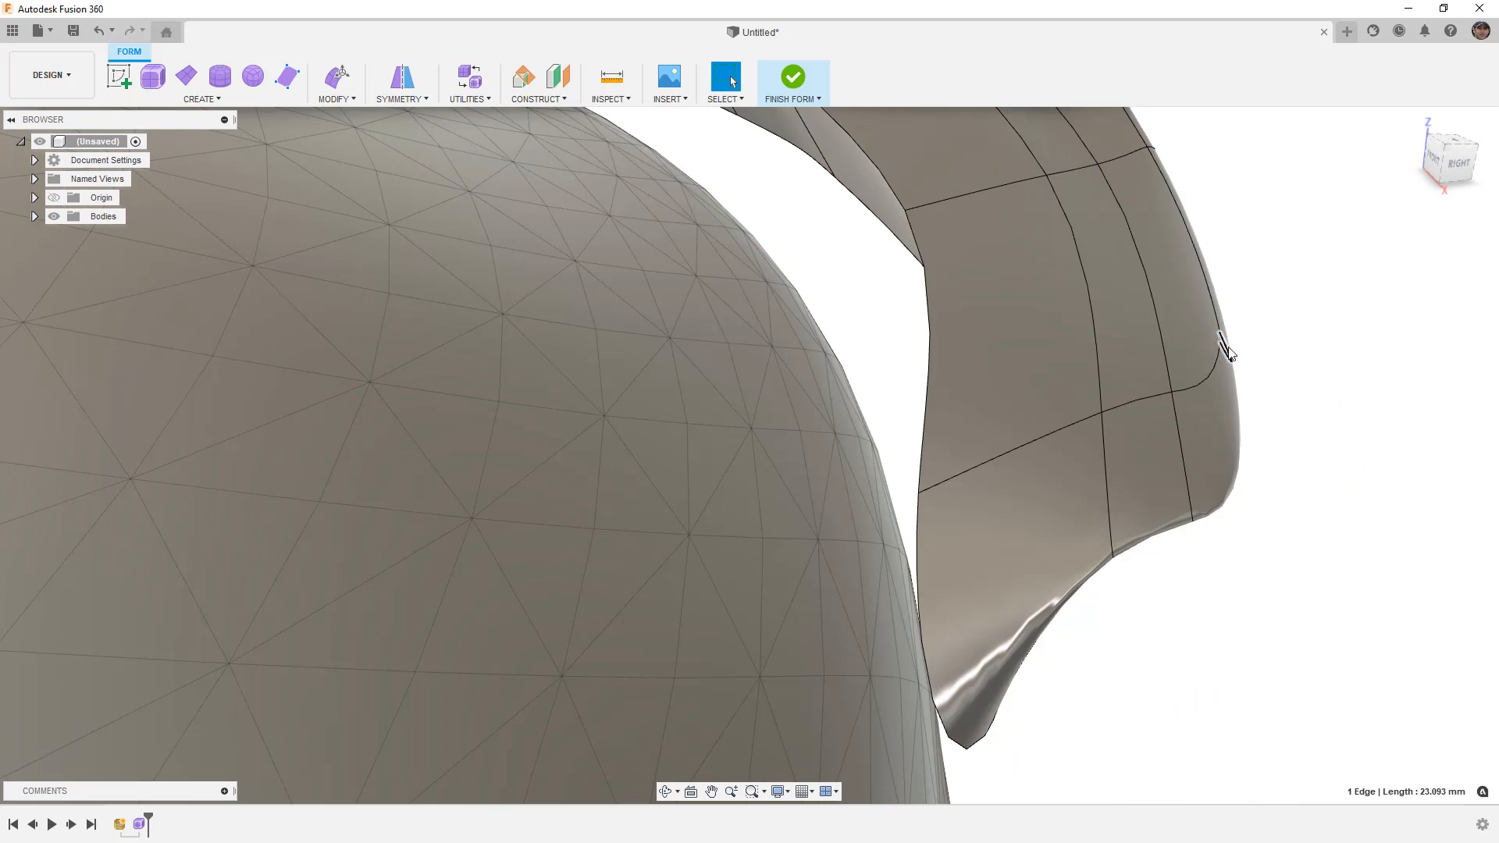
pyautogui.hotkey('alt', '1')
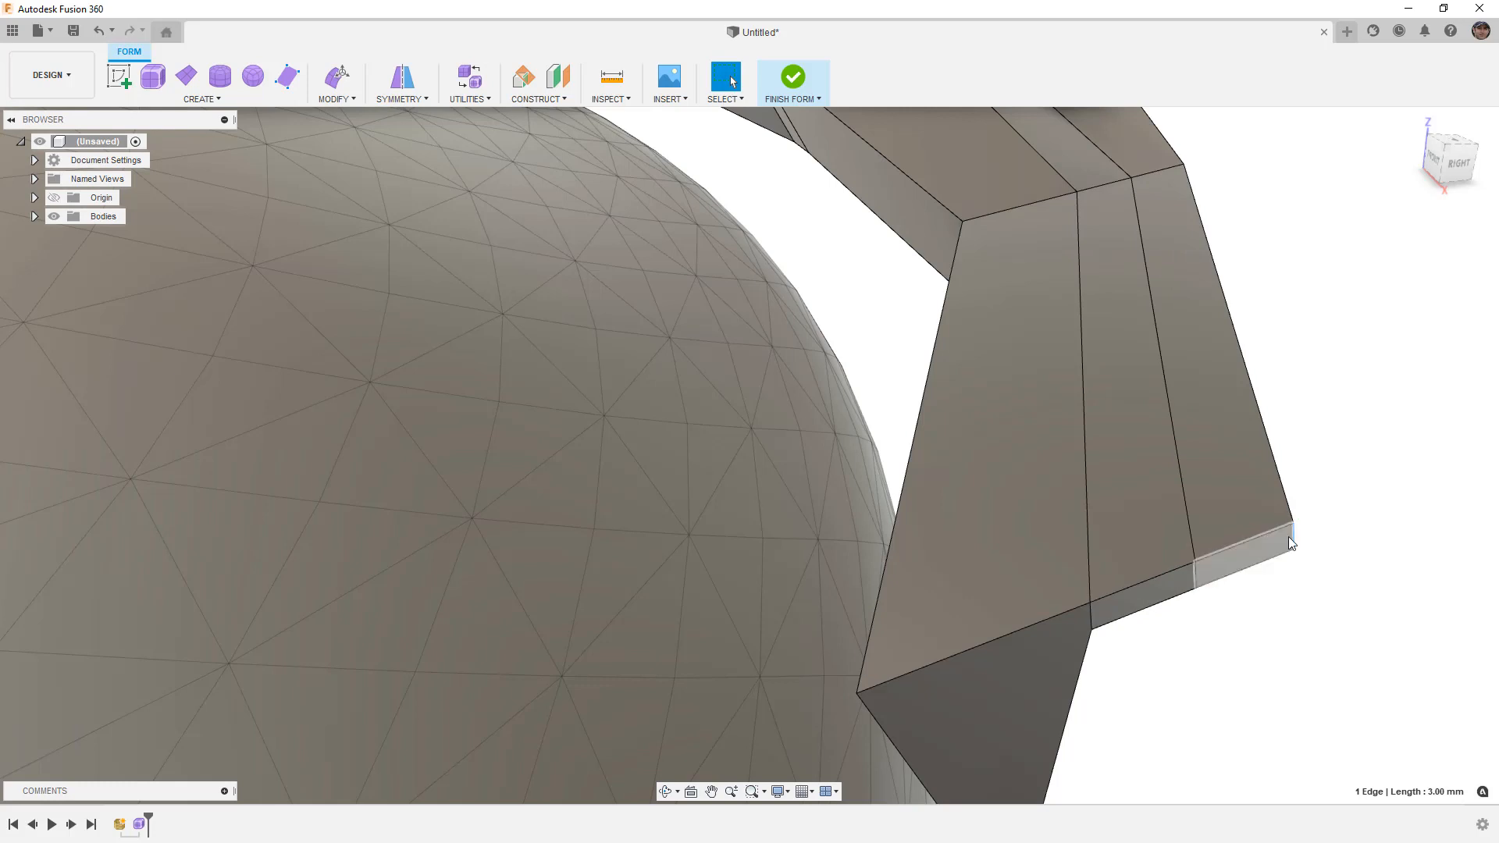
pyautogui.doubleClick(1266, 533)
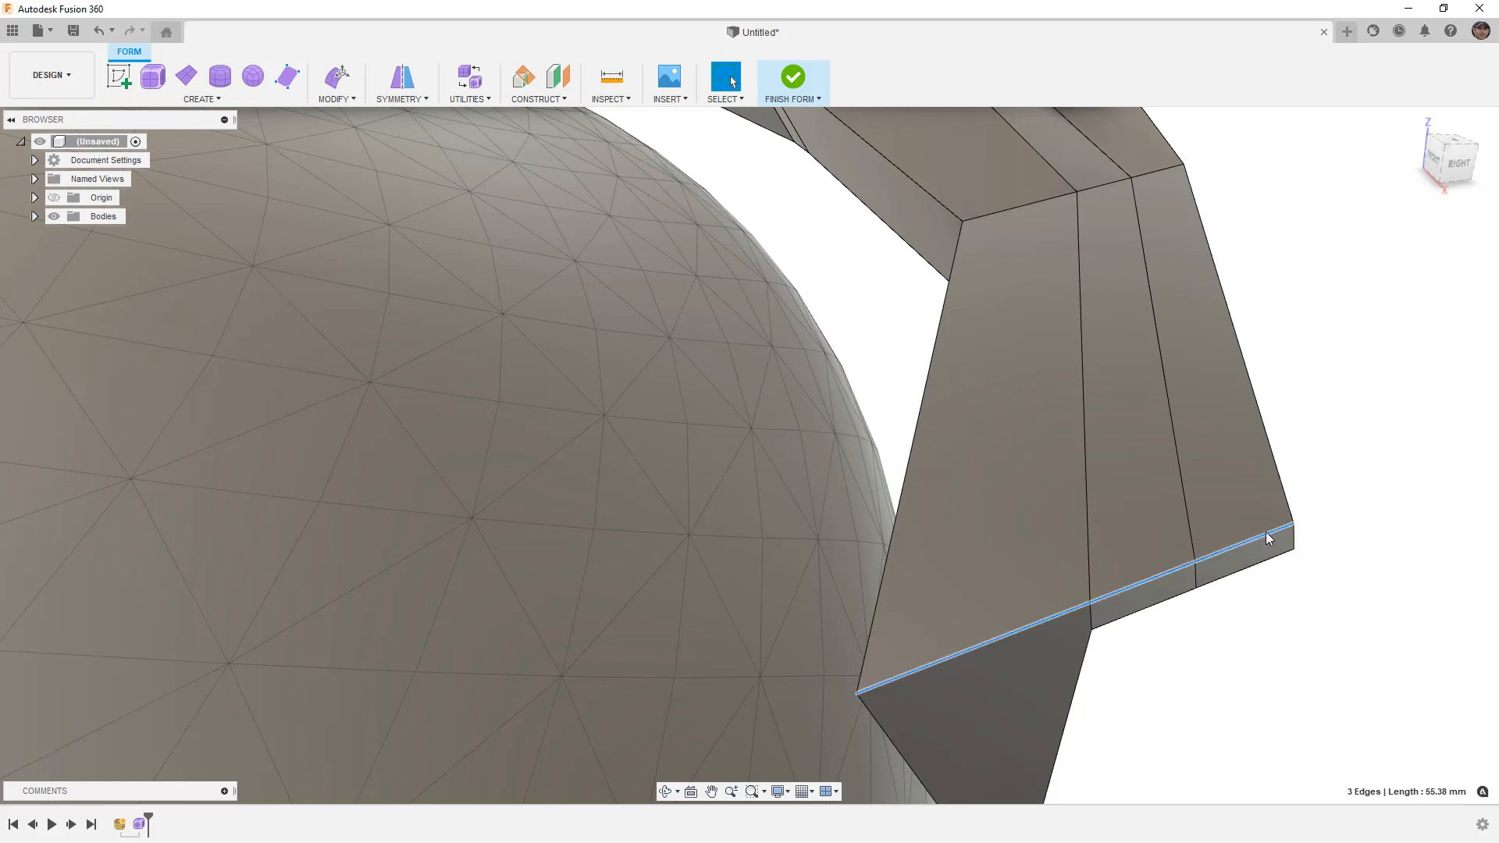
pyautogui.click(1314, 555)
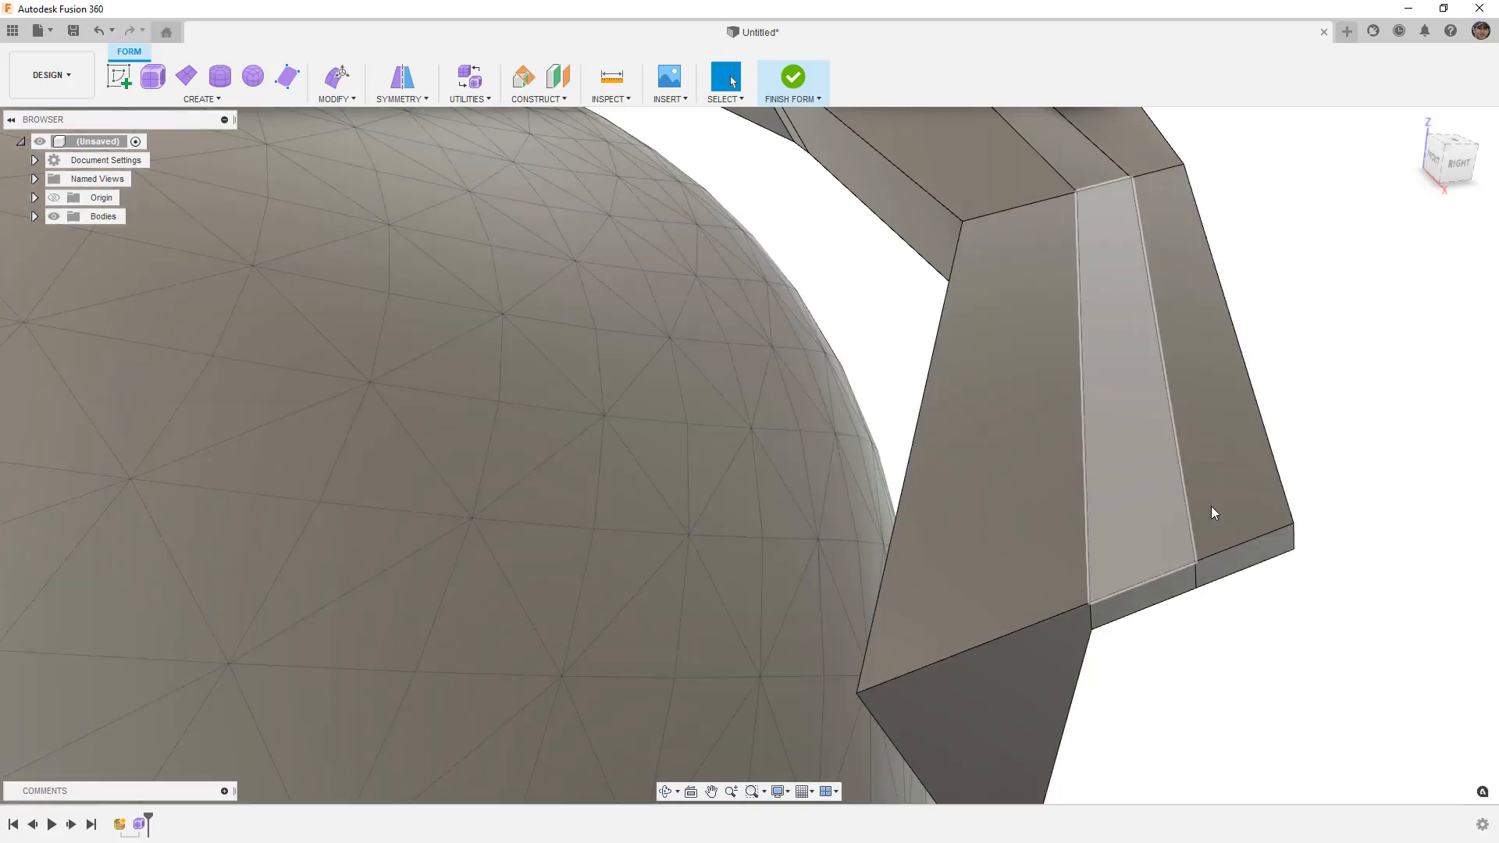
# Insert an edge on the spoiler's thin rear face, close beside the short vertical edge at its outer rear corner.
pyautogui.keyDown('shift'); pyautogui.moveTo(1209, 507); pyautogui.dragTo(1187, 491, button='middle'); pyautogui.keyUp('shift')
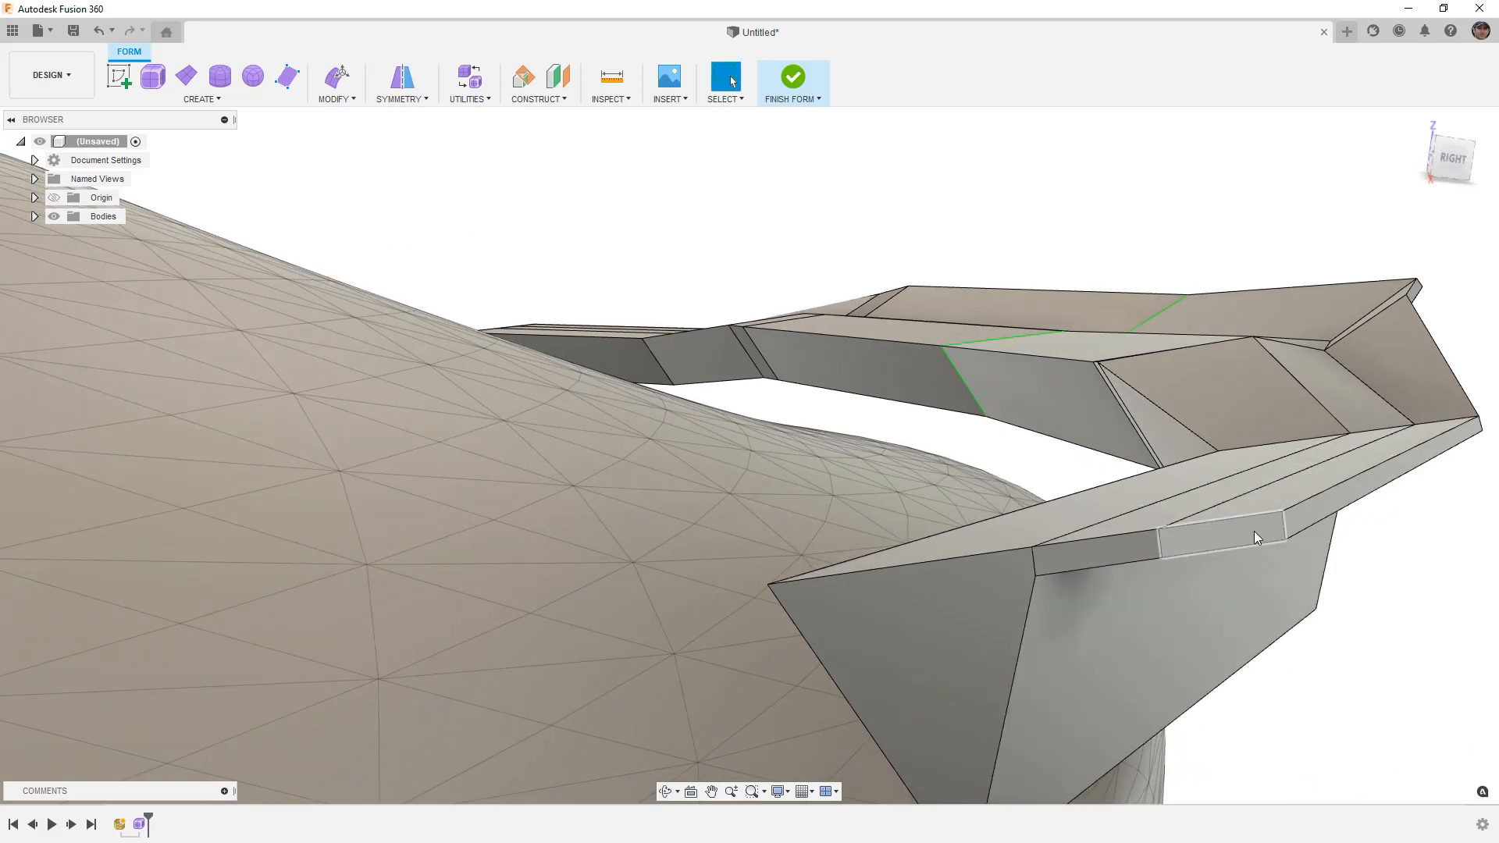
pyautogui.click(1284, 526)
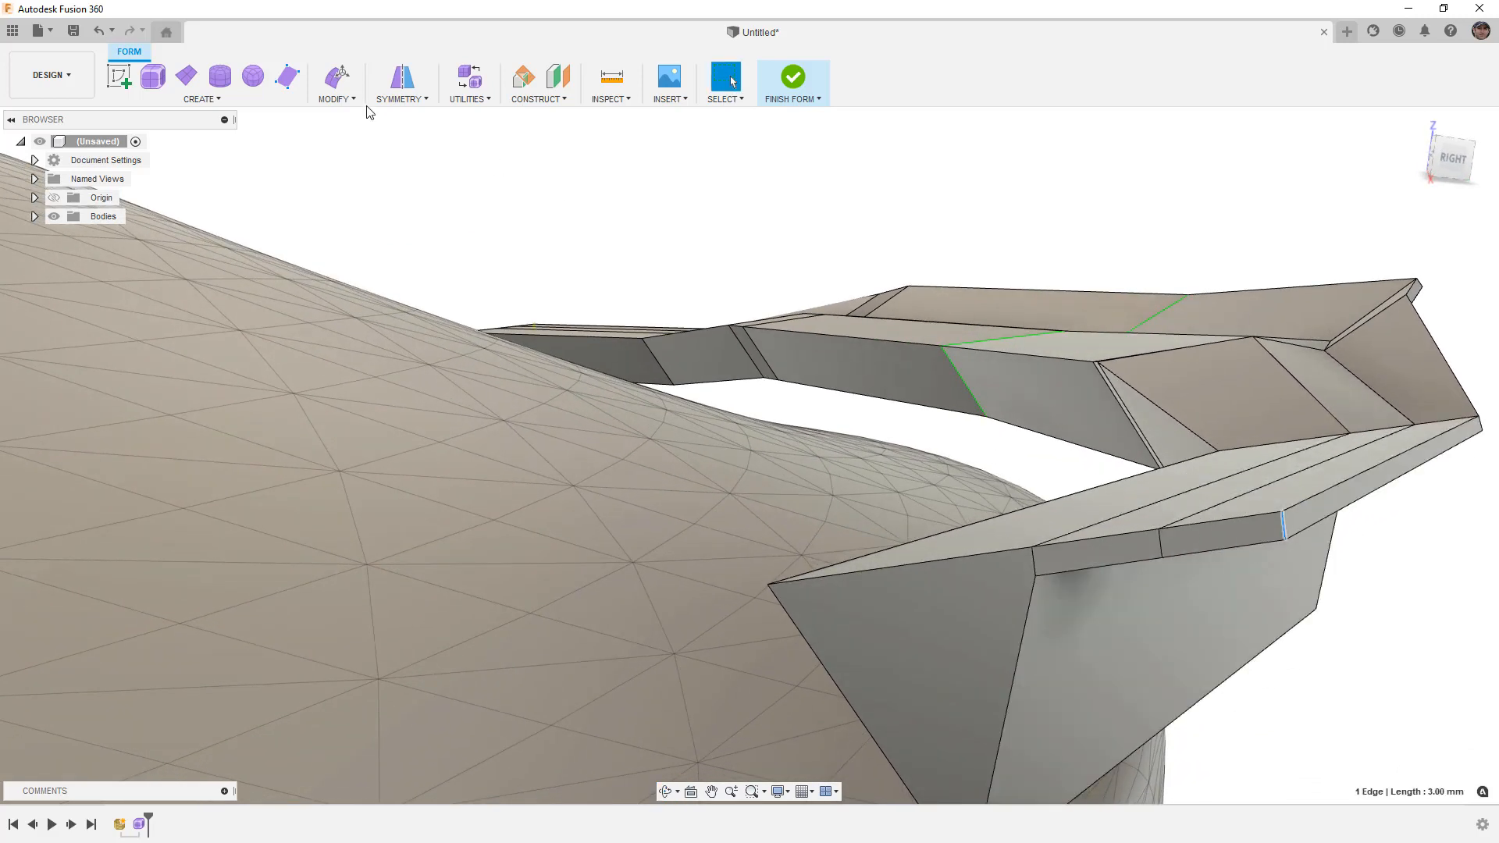
pyautogui.click(344, 99)
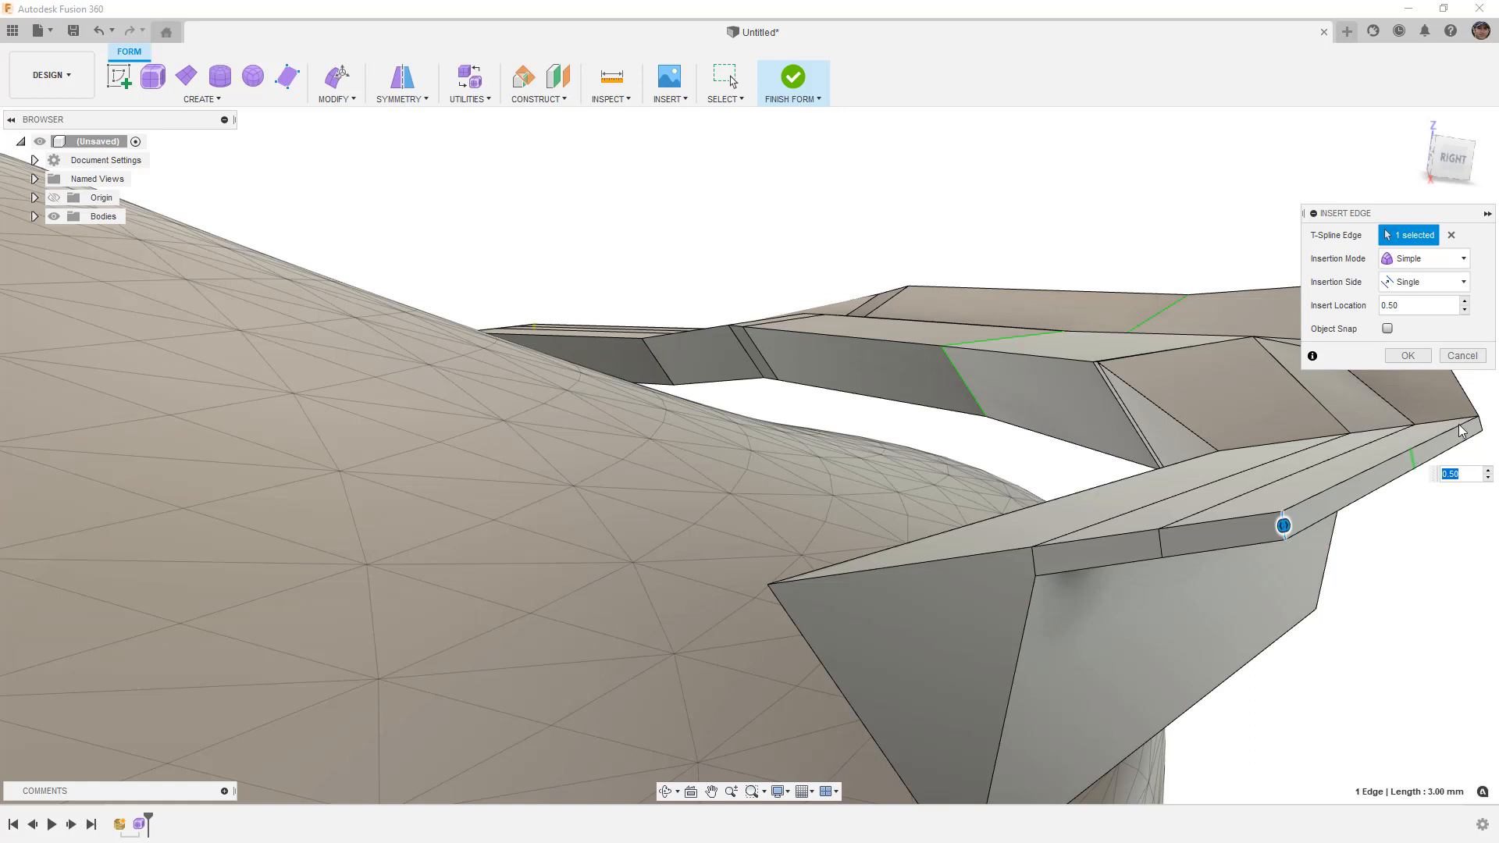
pyautogui.moveTo(1283, 525); pyautogui.dragTo(740, 682)
pyautogui.moveTo(1283, 524); pyautogui.dragTo(1264, 534)
pyautogui.click(1413, 355)
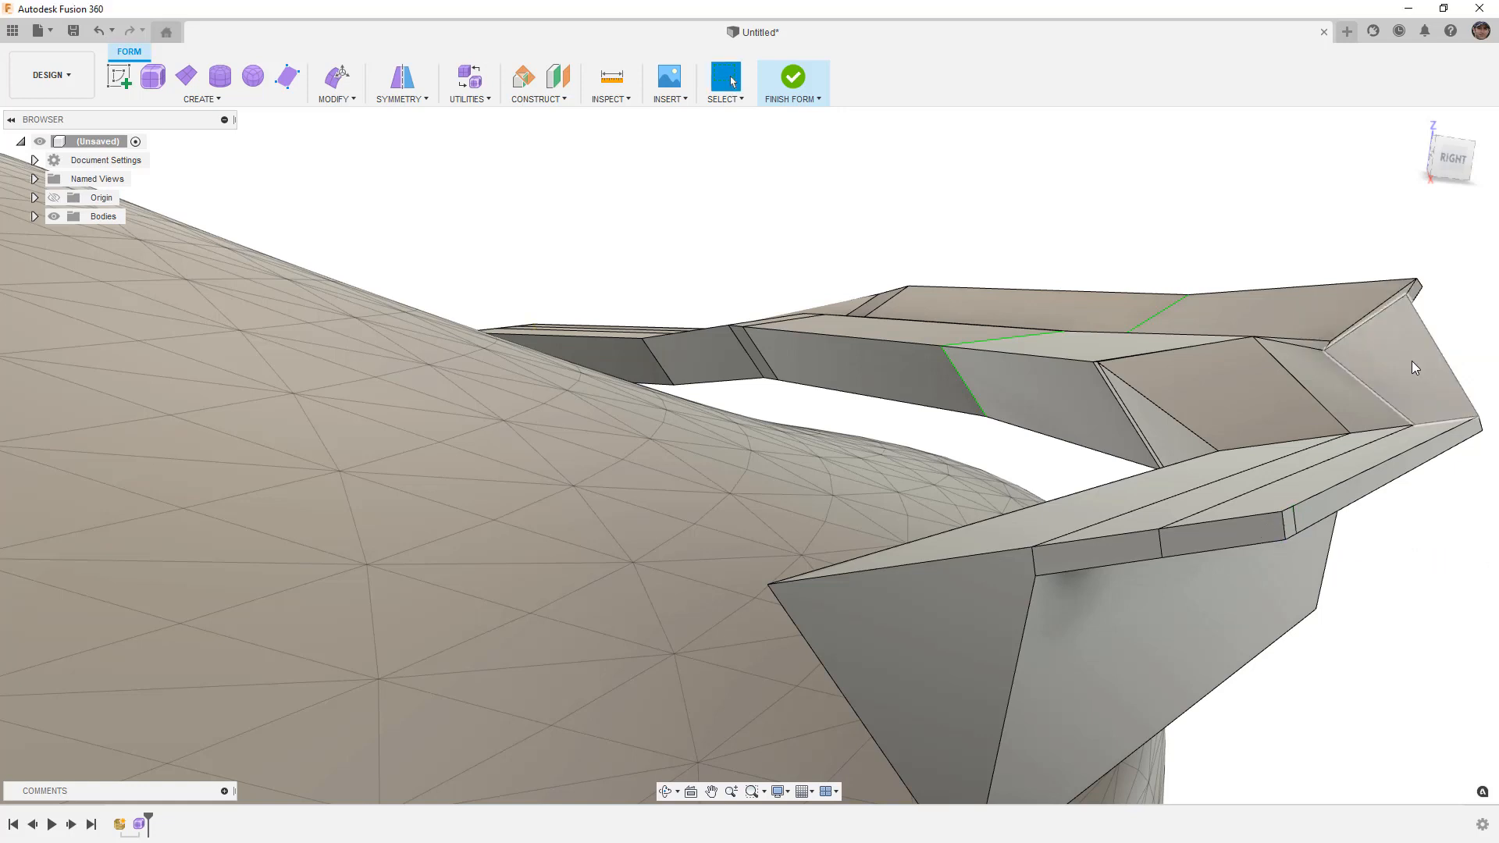
# Insert a second edge on the end-face side of the same corner edge at location -0.125 and check the corner in smooth display.
pyautogui.rightClick(1423, 613)
pyautogui.click(1408, 570)
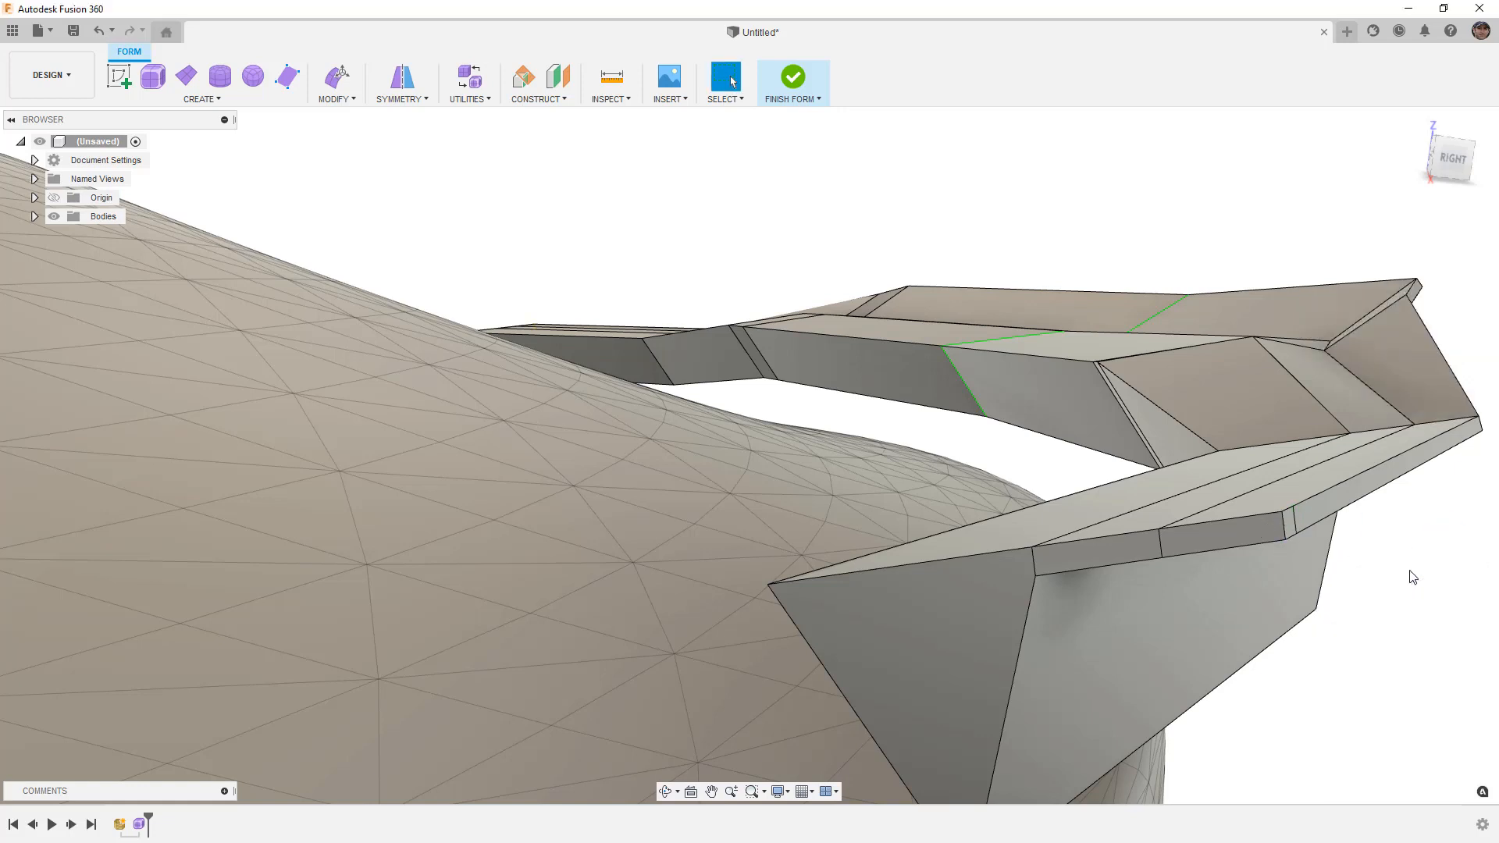
pyautogui.click(1284, 529)
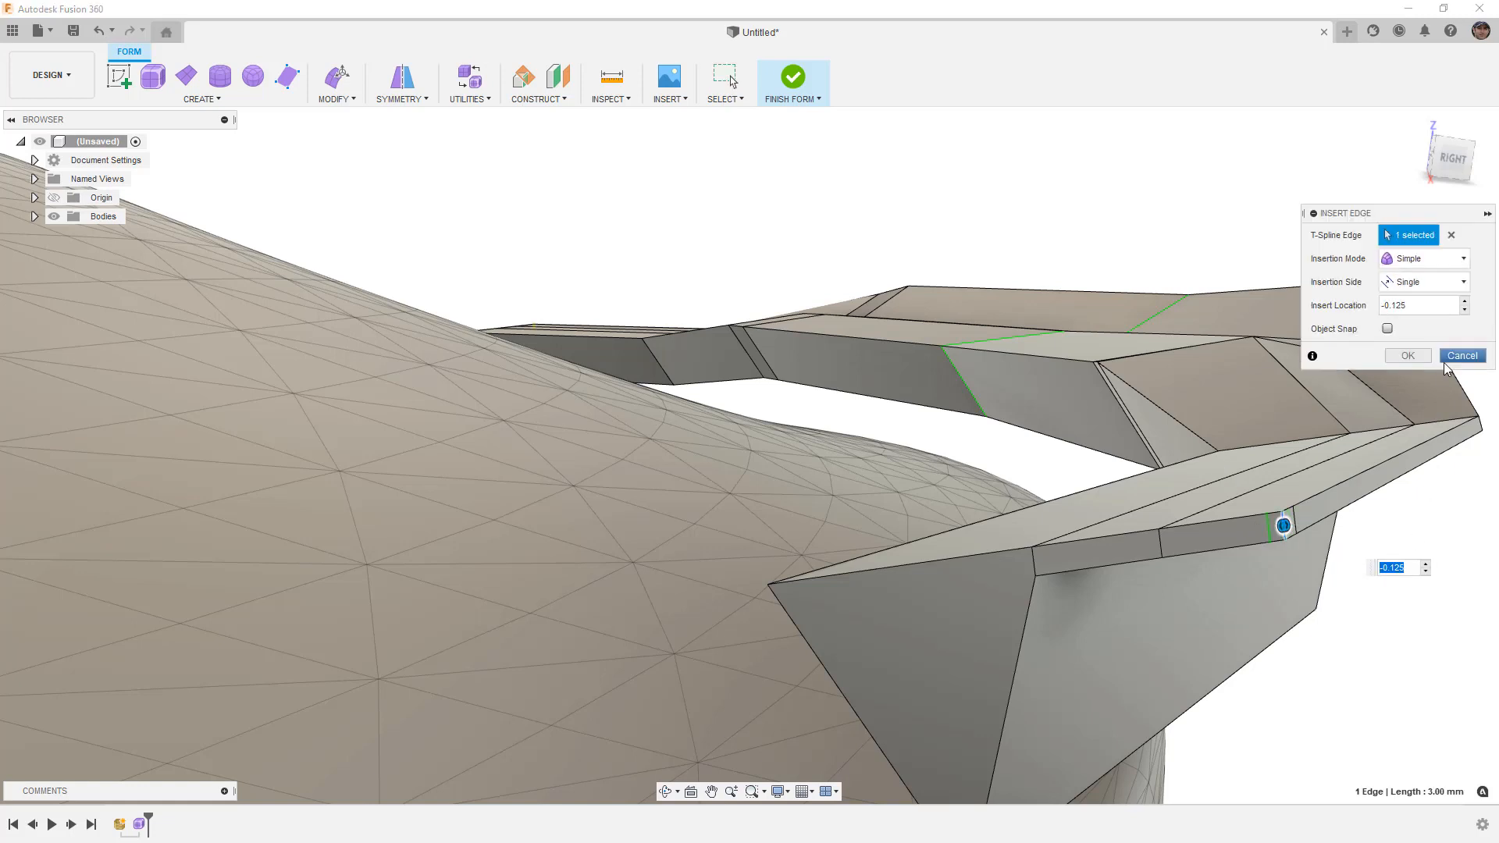
pyautogui.click(1416, 354)
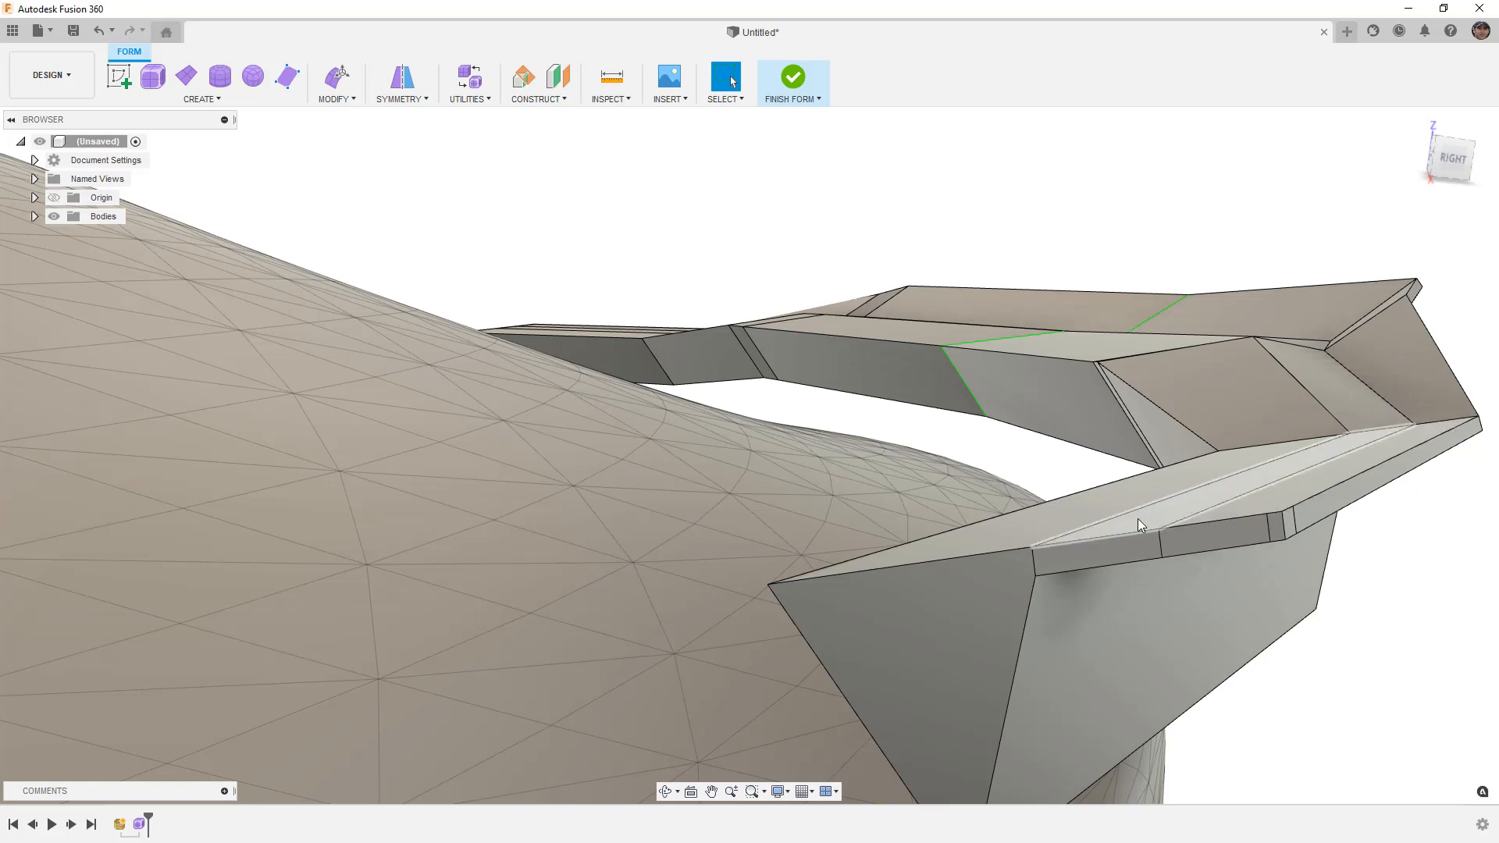
pyautogui.hotkey('alt', '3')
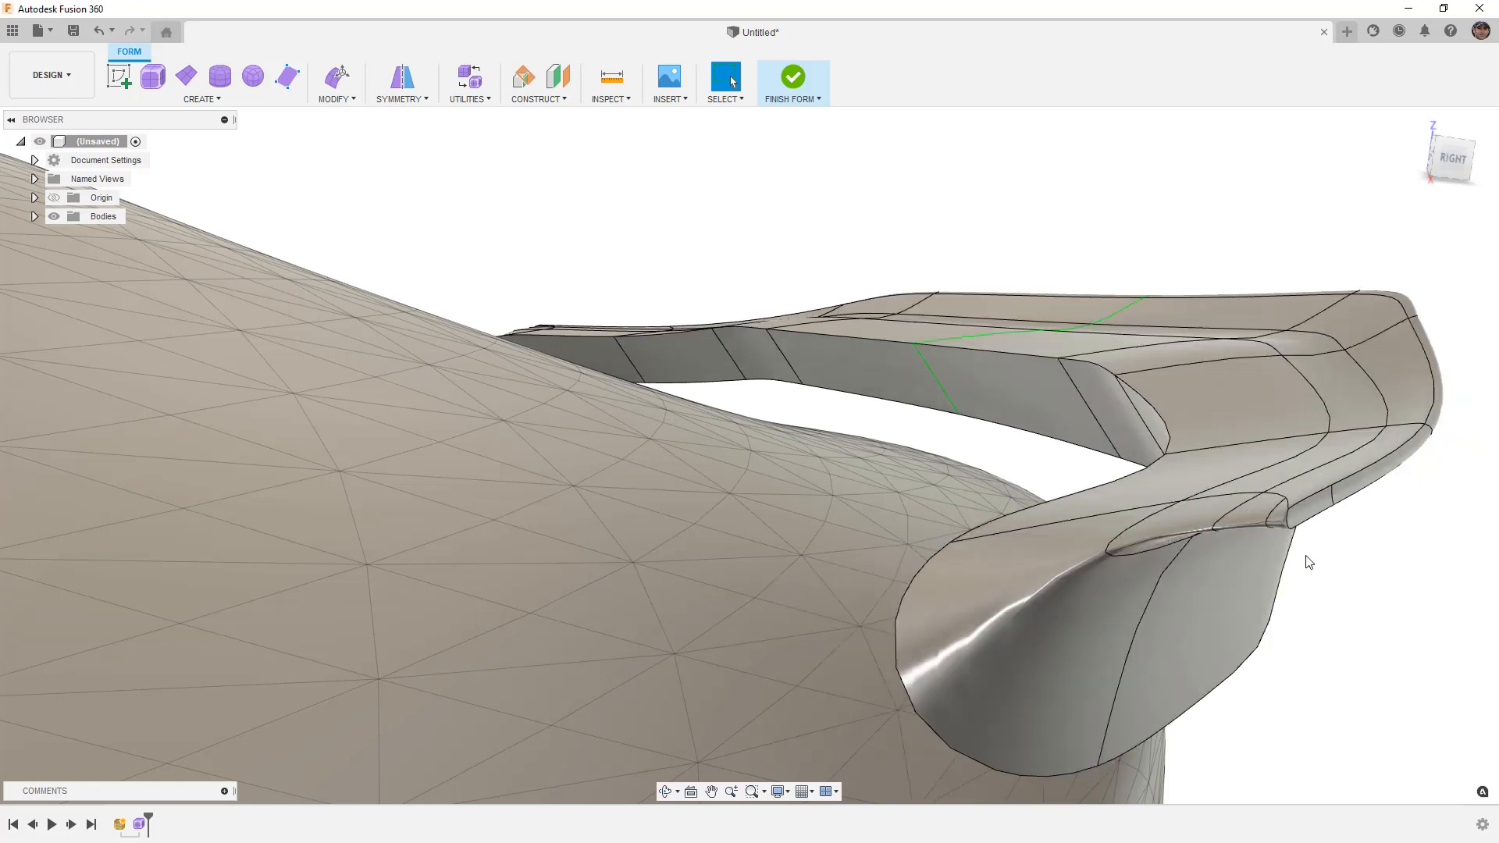
pyautogui.hotkey('alt', '1')
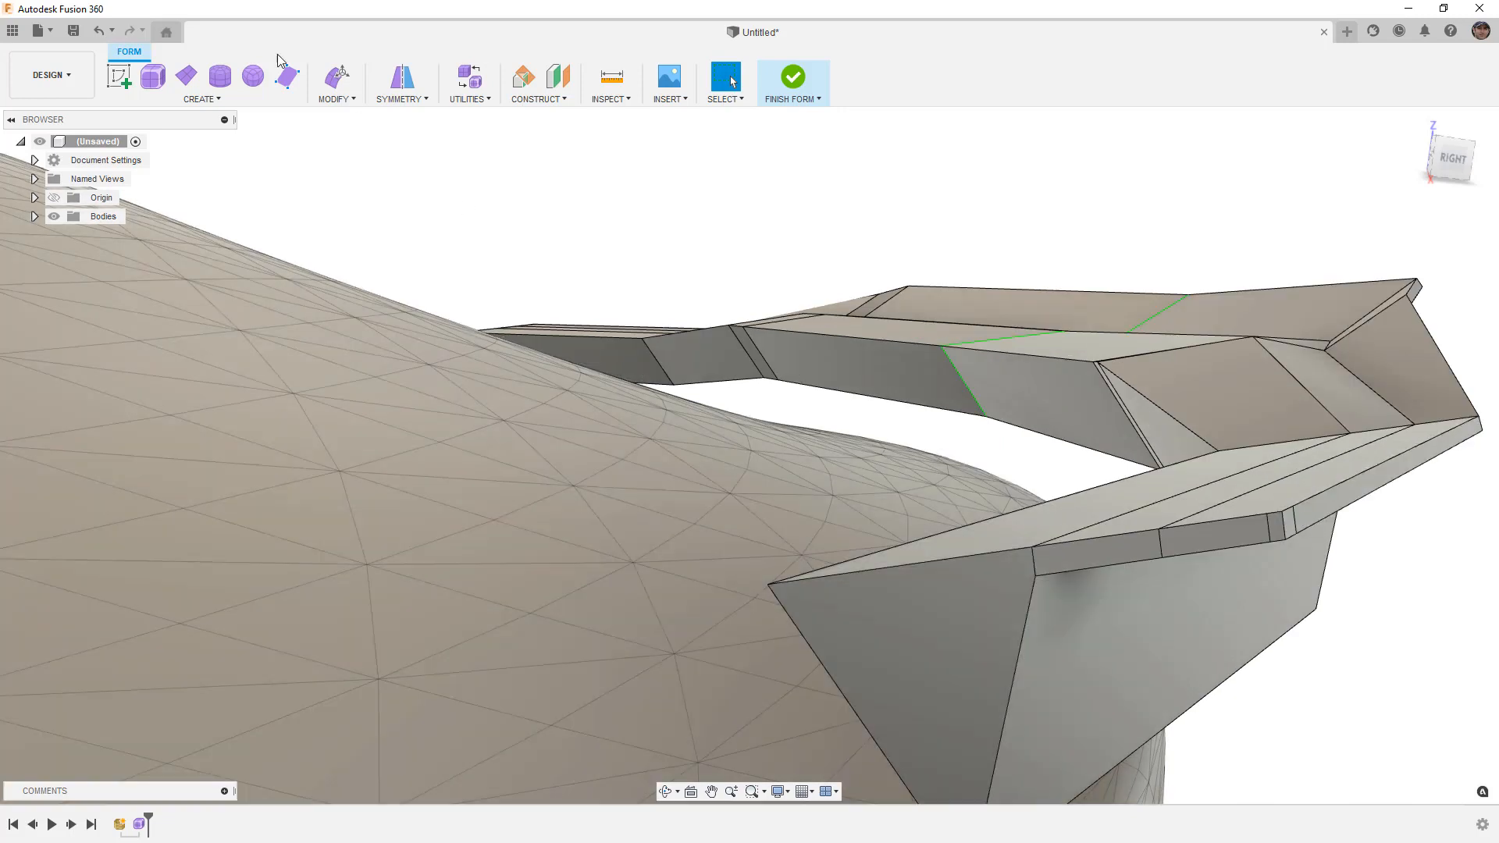
# Use Insert Point to run a new edge across the spoiler's top surface near its outer end, from rear edge to front edge.
pyautogui.click(338, 93)
pyautogui.click(1293, 505)
pyautogui.keyDown('shift'); pyautogui.moveTo(910, 521); pyautogui.dragTo(937, 456, button='middle'); pyautogui.keyUp('shift')
pyautogui.scroll(3, 995, 476)
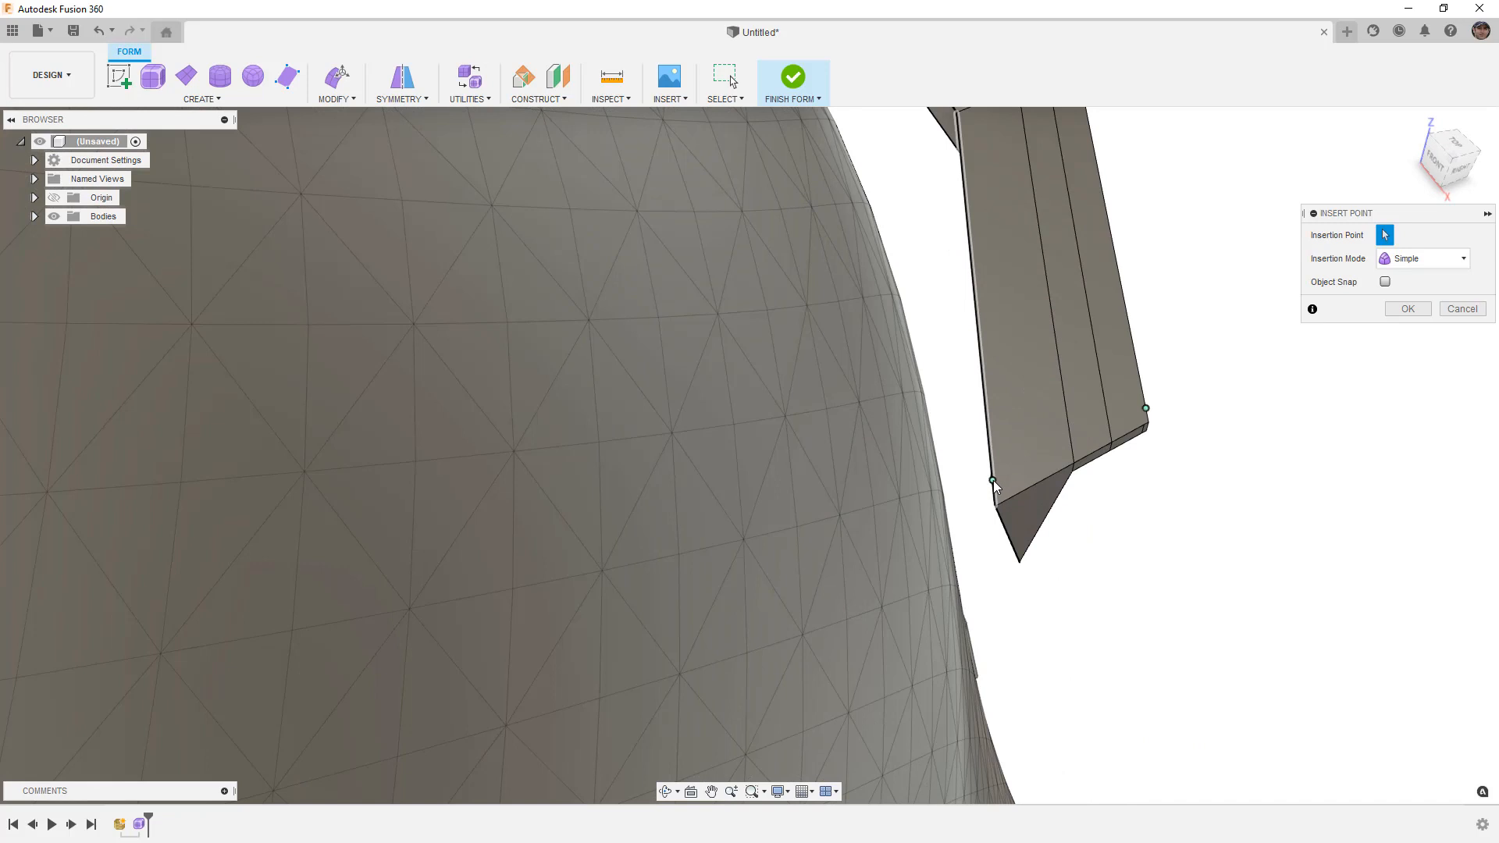
pyautogui.click(992, 480)
pyautogui.click(1408, 309)
# Continue the new edge near the outer end with Insert Point across the rear strip of the underside and down to the lowest edge.
pyautogui.click(732, 81)
pyautogui.keyDown('shift'); pyautogui.moveTo(1196, 464); pyautogui.dragTo(1089, 357, button='middle'); pyautogui.keyUp('shift')
pyautogui.rightClick(1088, 304)
pyautogui.click(1088, 254)
pyautogui.click(1179, 428)
pyautogui.keyDown('shift'); pyautogui.moveTo(1179, 428); pyautogui.dragTo(1127, 448, button='middle'); pyautogui.keyUp('shift')
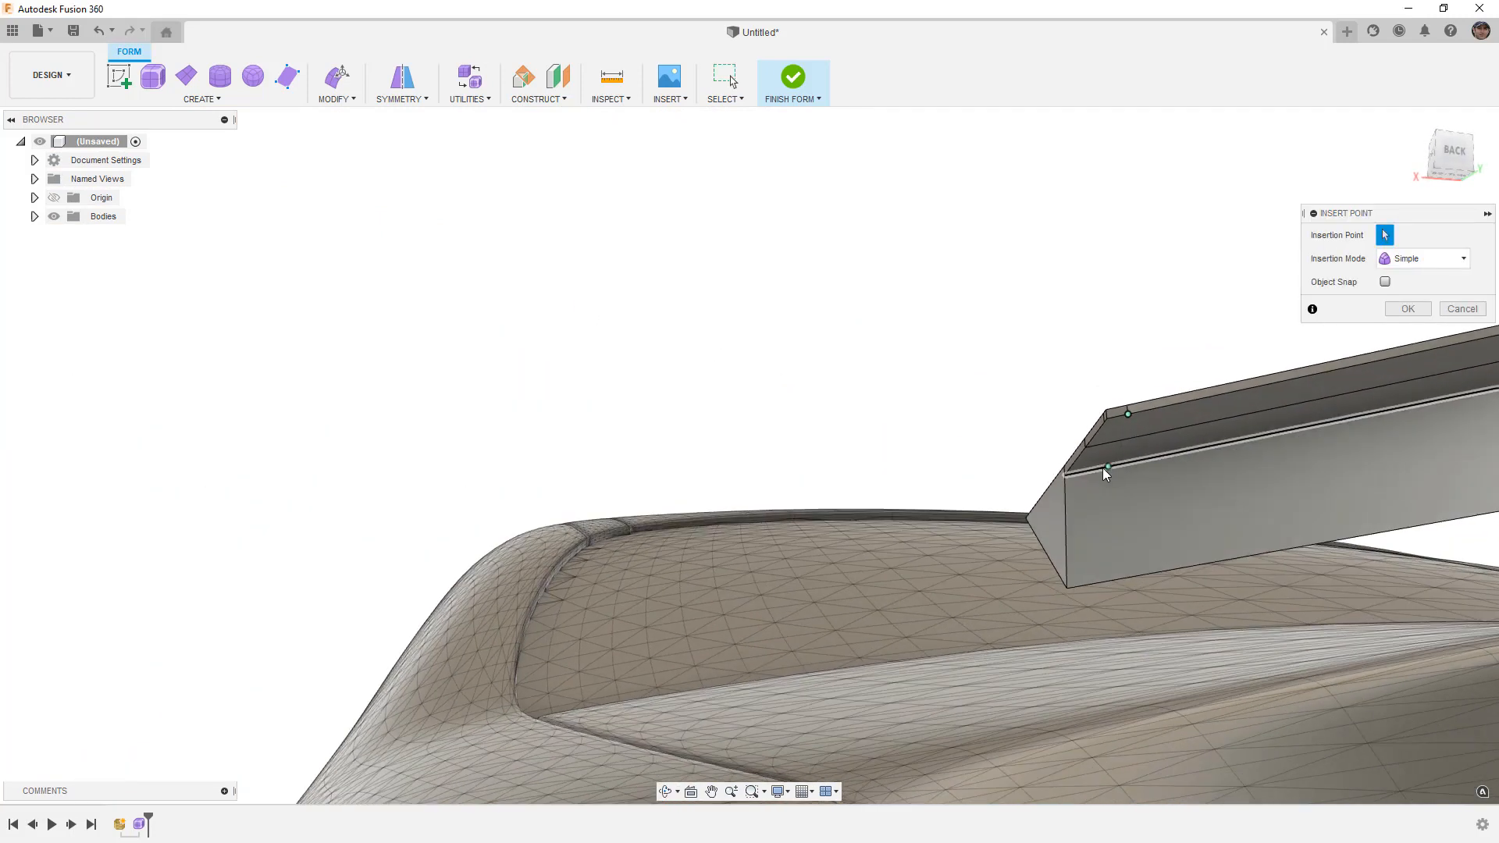
pyautogui.click(1096, 468)
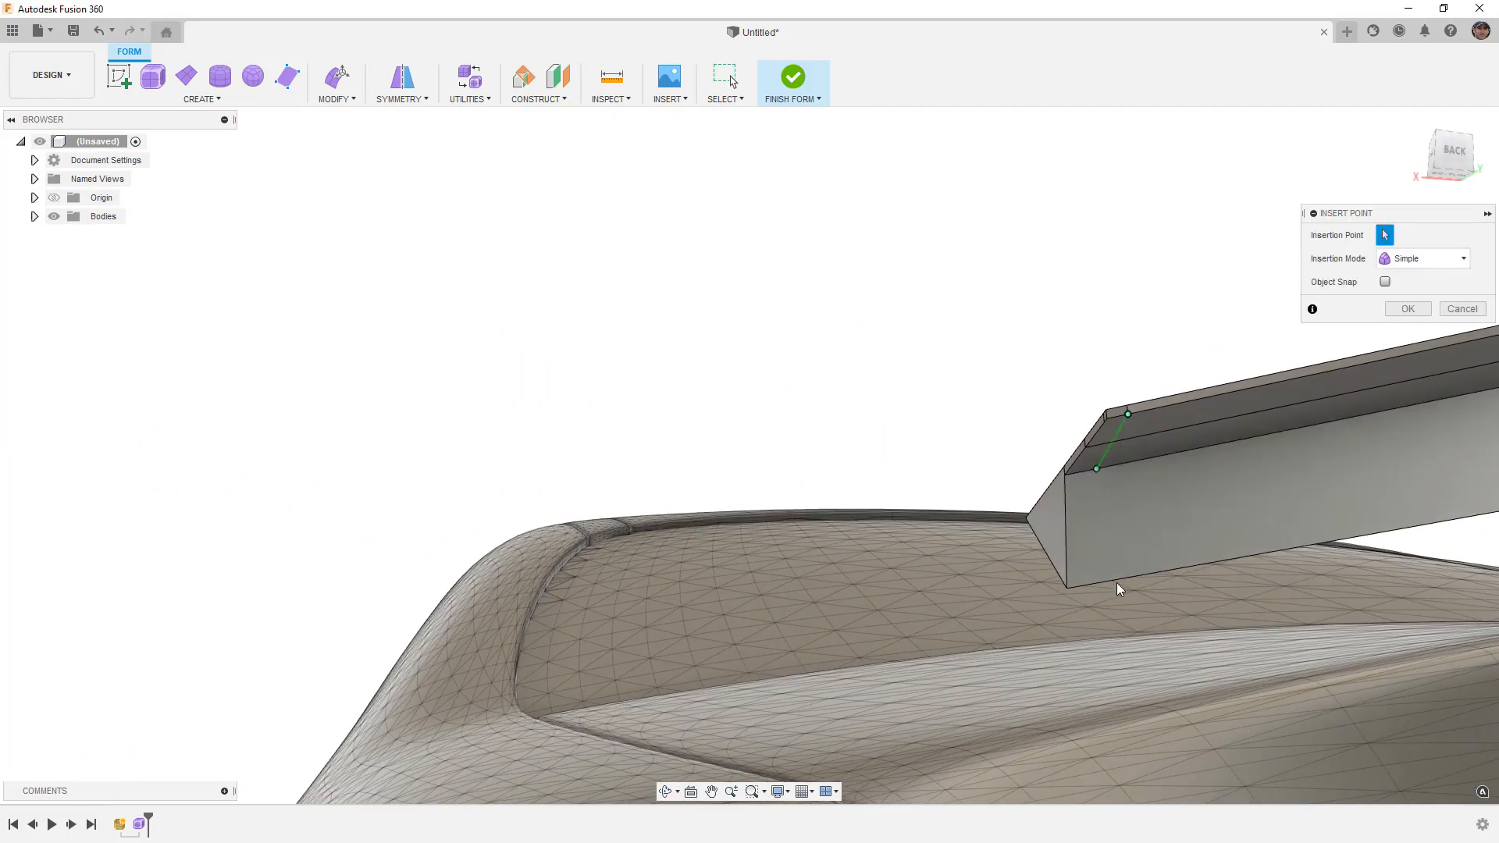
pyautogui.click(1099, 582)
pyautogui.keyDown('shift'); pyautogui.moveTo(1138, 518); pyautogui.dragTo(1317, 530, button='middle'); pyautogui.keyUp('shift')
pyautogui.click(1408, 310)
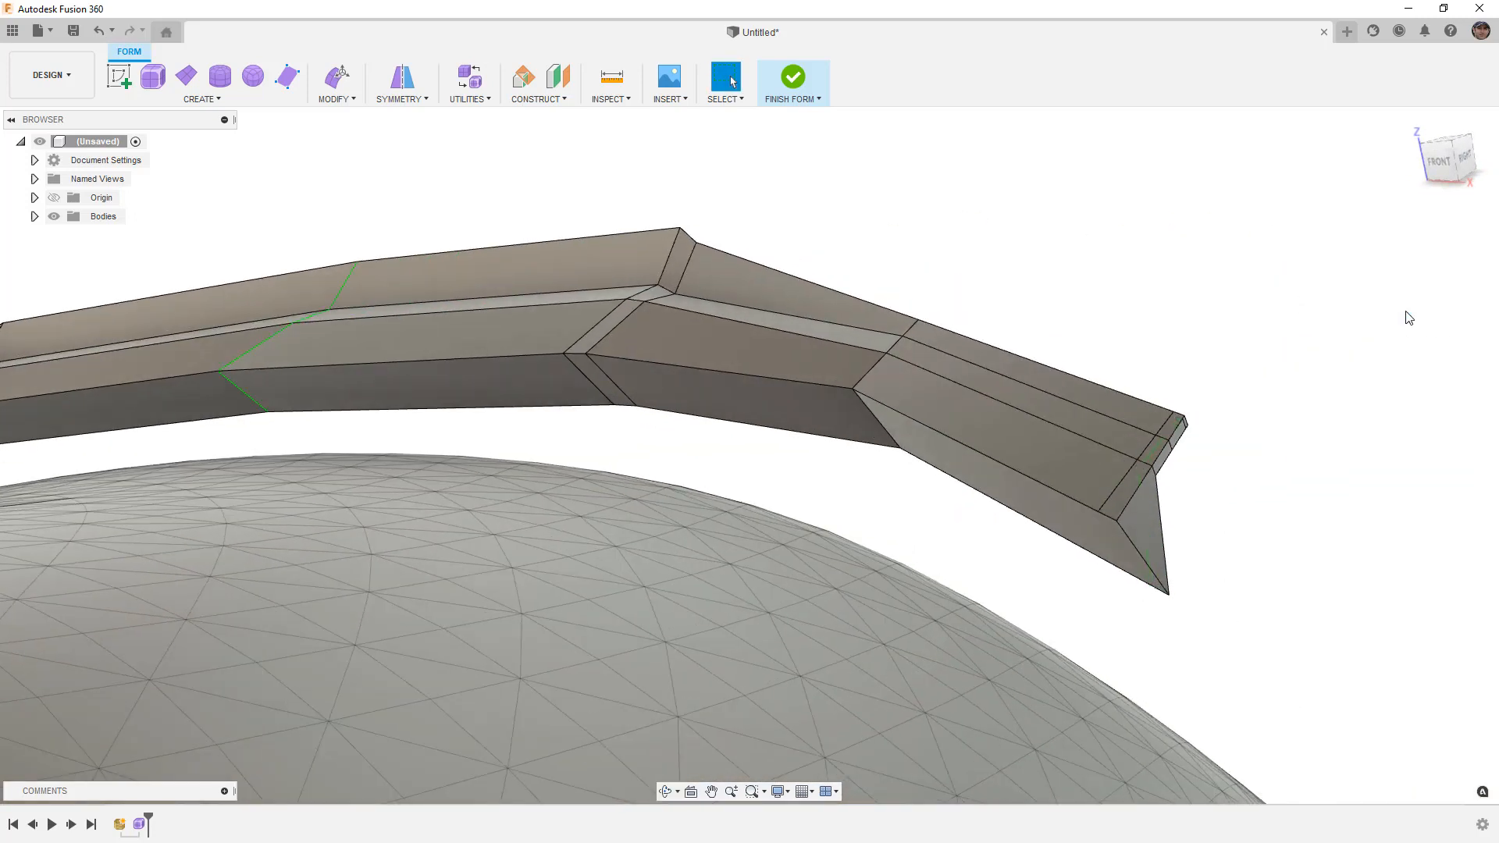
# Insert points across the front face to close the edge loop near the outer end, and check the tip in smooth display.
pyautogui.rightClick(1347, 538)
pyautogui.click(1341, 464)
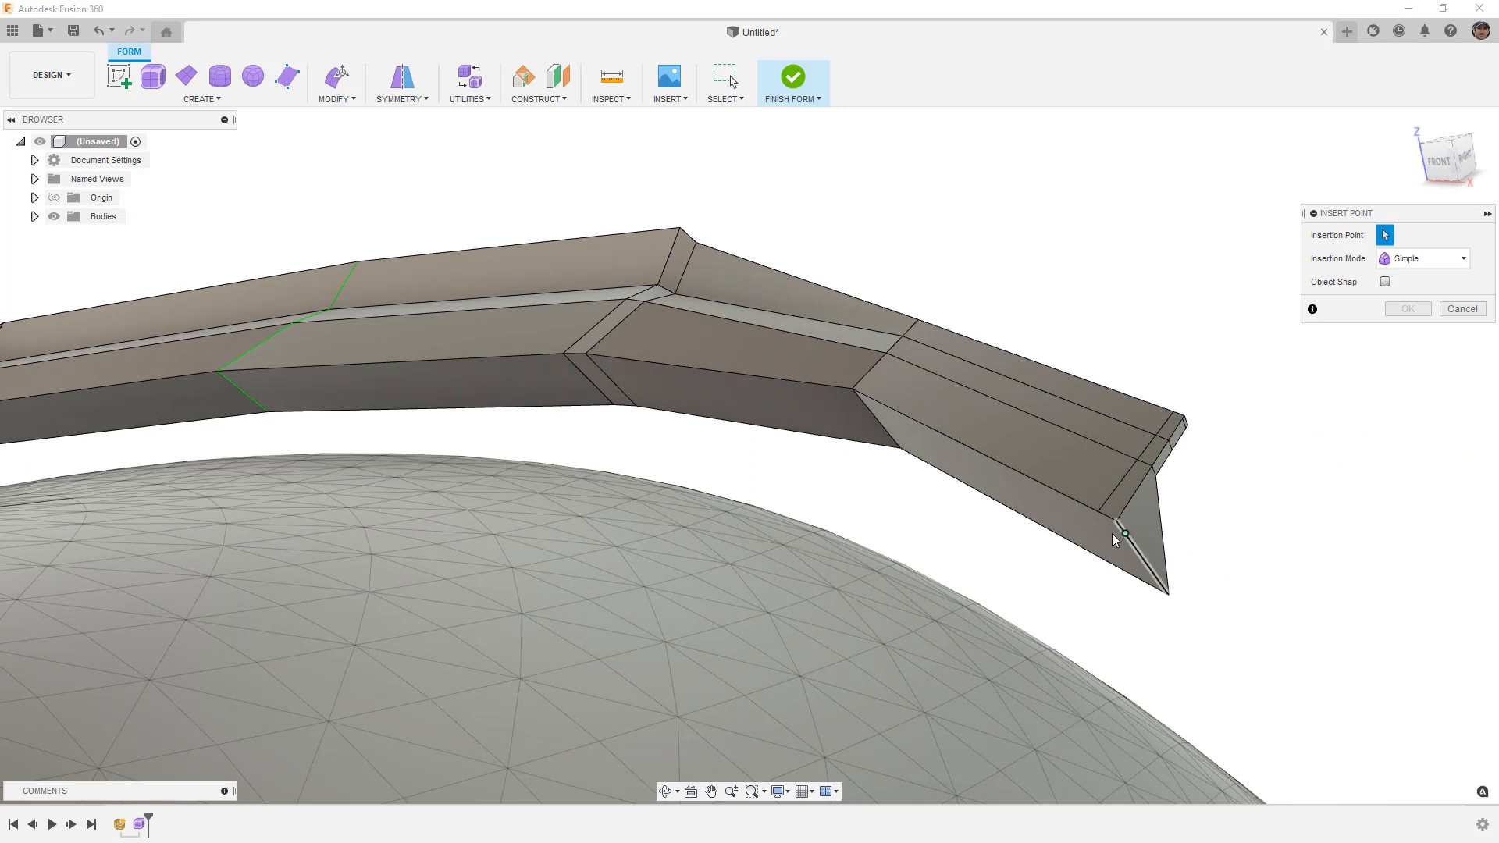
pyautogui.click(1098, 512)
pyautogui.moveTo(1155, 606)
pyautogui.keyDown('shift'); pyautogui.mouseDown(button='middle')
pyautogui.moveTo(1074, 562)
pyautogui.moveTo(1142, 611)
pyautogui.mouseUp(button='middle'); pyautogui.keyUp('shift')
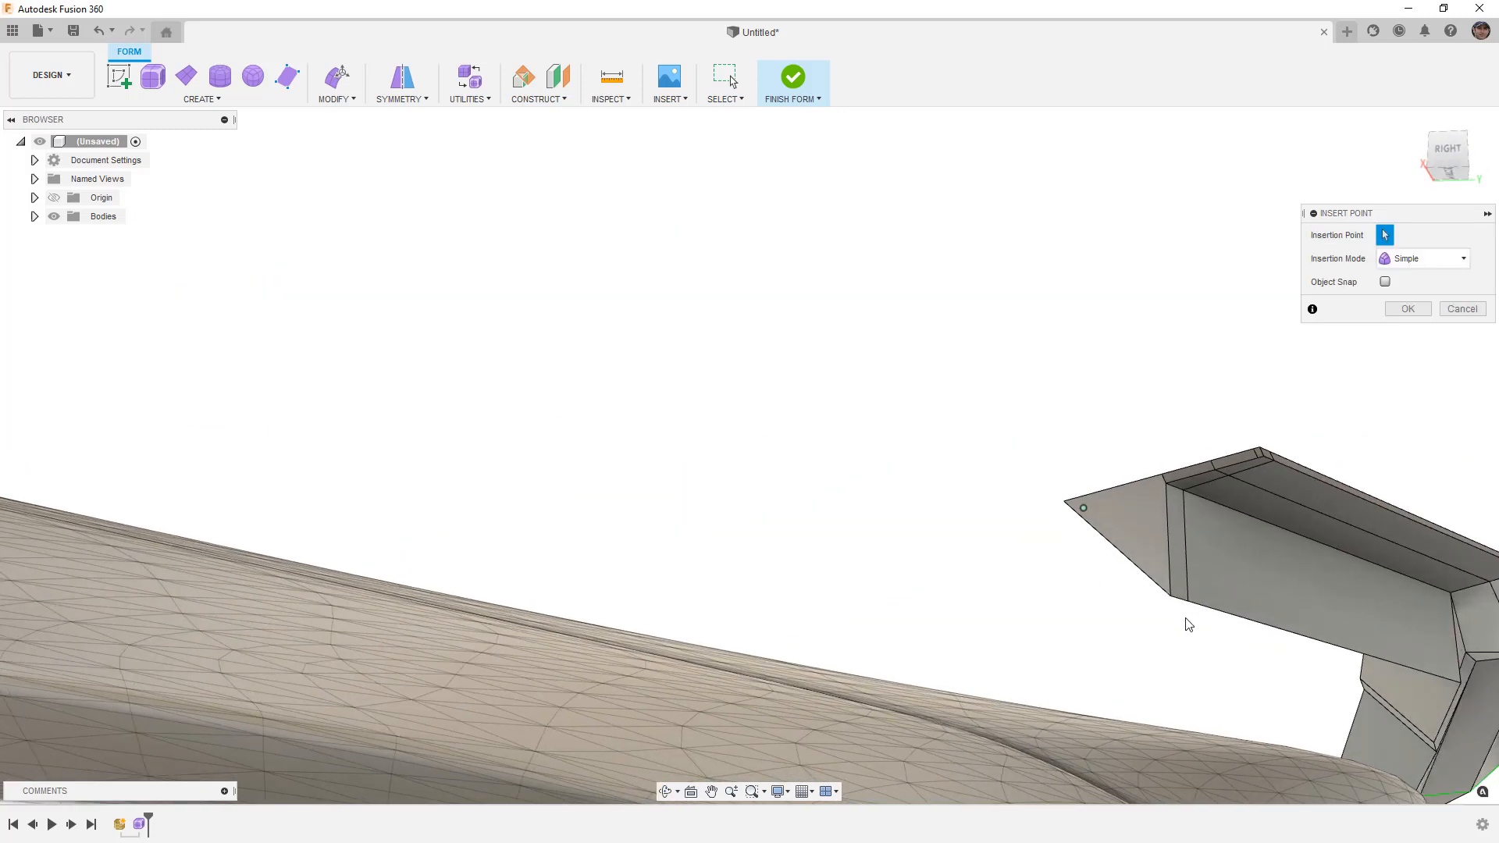
pyautogui.click(1406, 309)
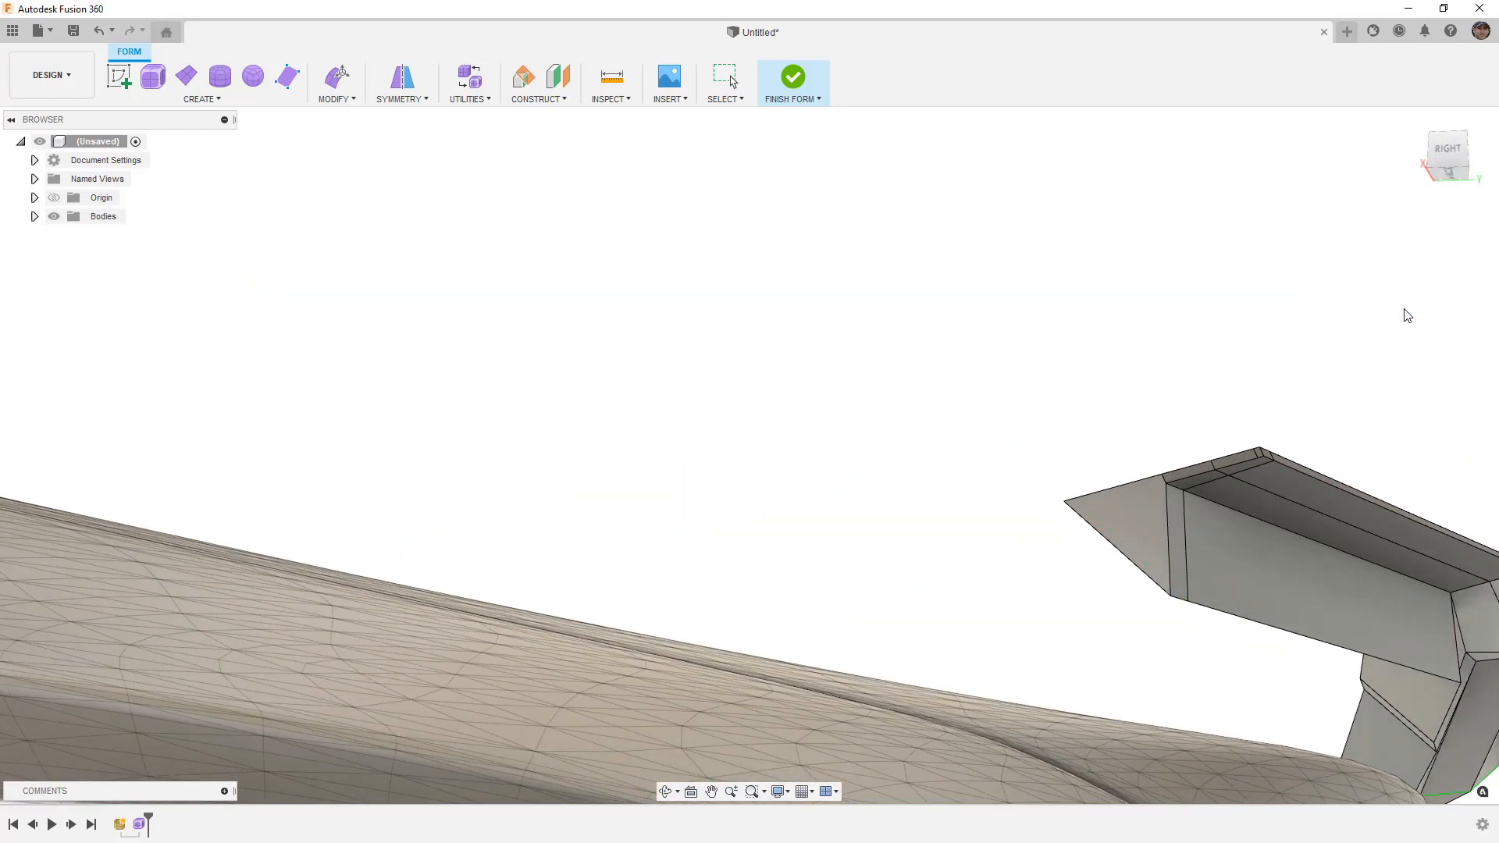
pyautogui.keyDown('shift'); pyautogui.moveTo(1168, 443); pyautogui.dragTo(1187, 526, button='middle'); pyautogui.keyUp('shift')
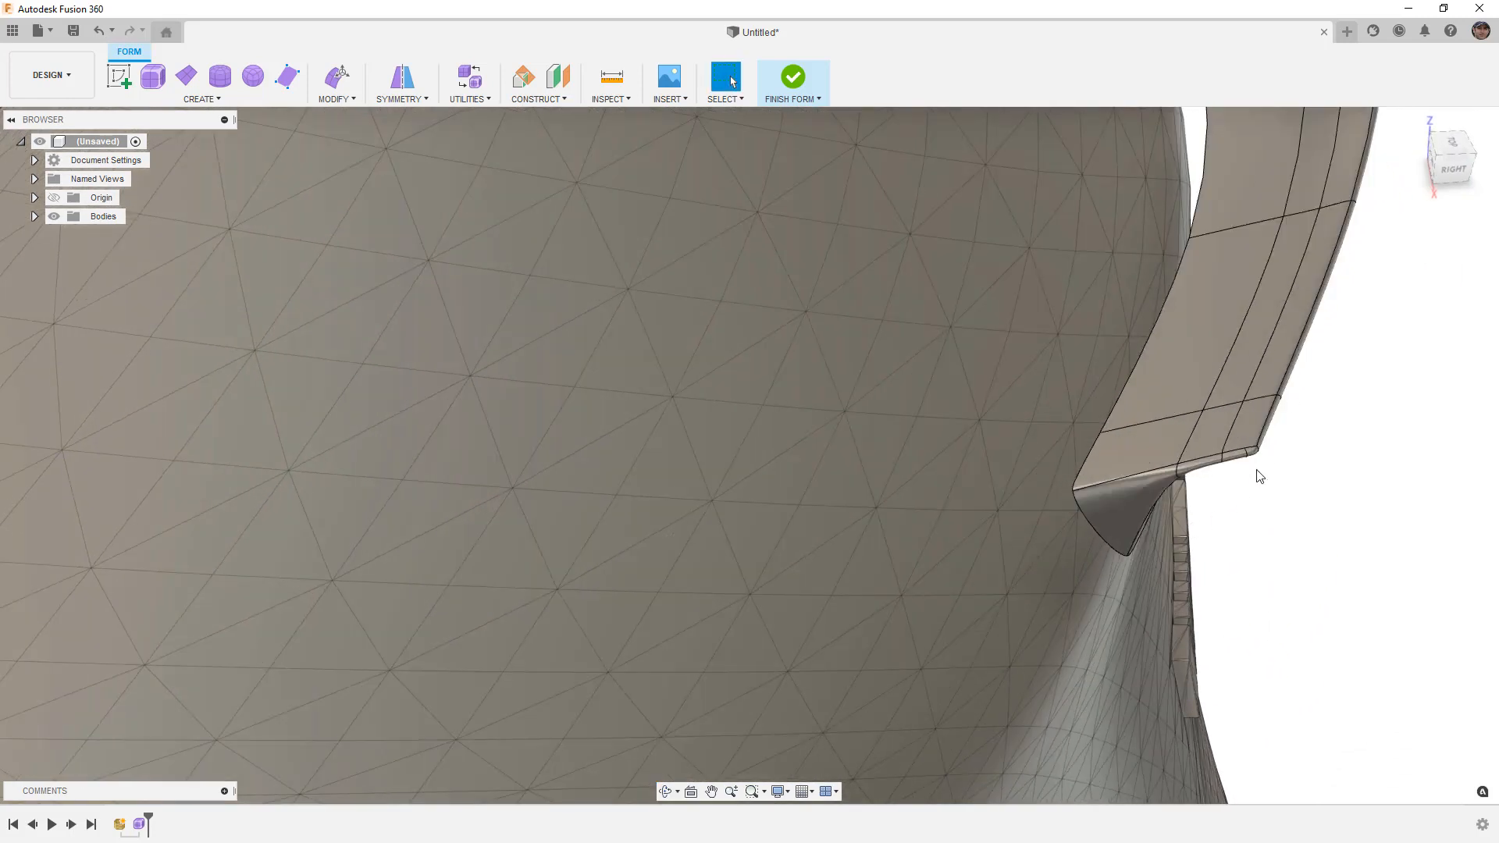
pyautogui.scroll(5, 1259, 477)
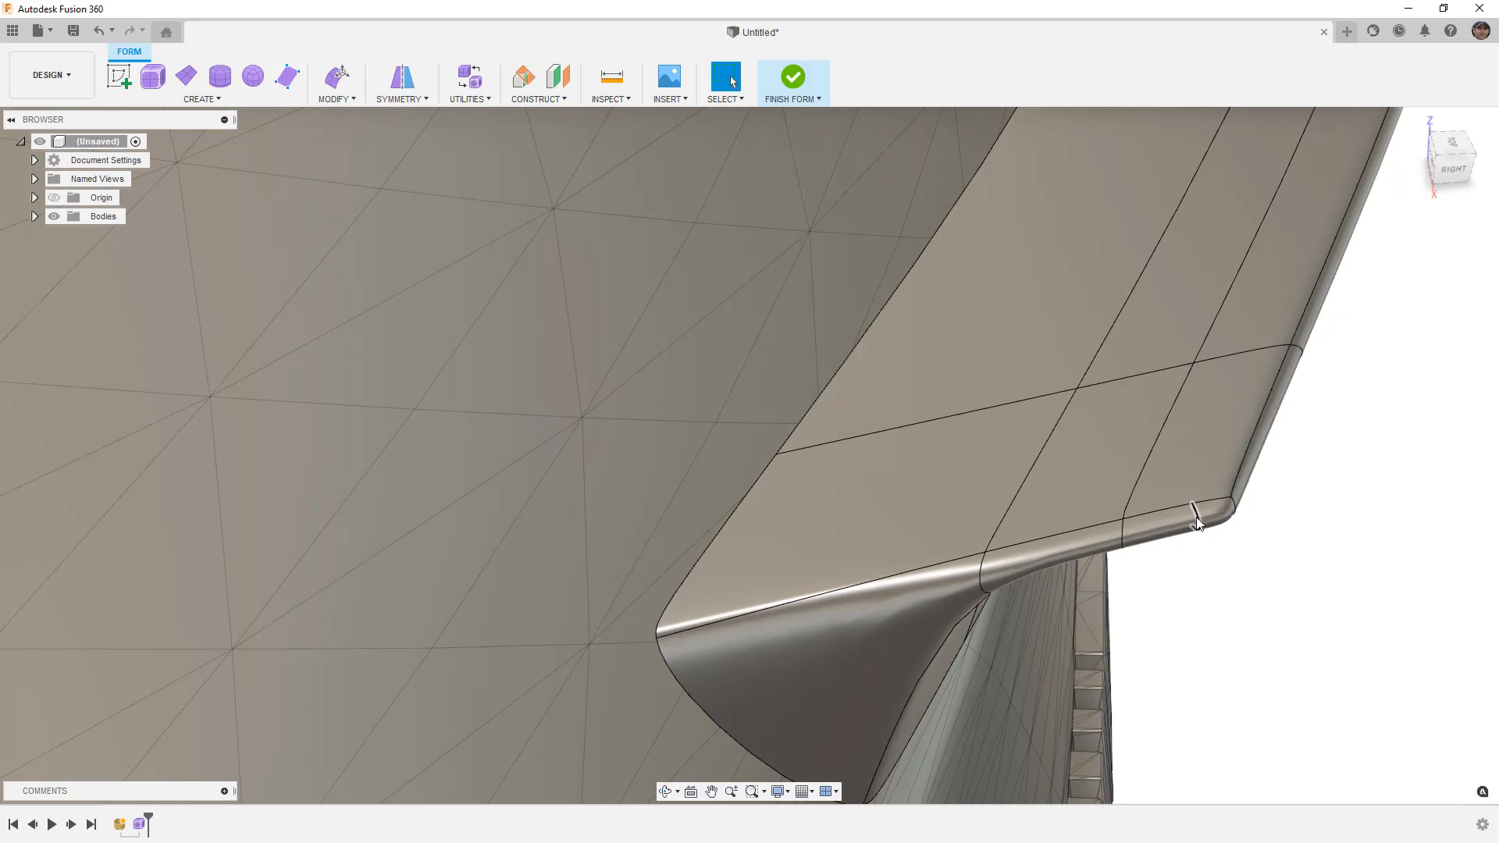
# In box display, insert an edge at location -0.1 alongside the upper rear edge on the top surface, excluding the outermost tip segments.
pyautogui.hotkey('ctrl', '1')
pyautogui.scroll(-3, 1223, 536)
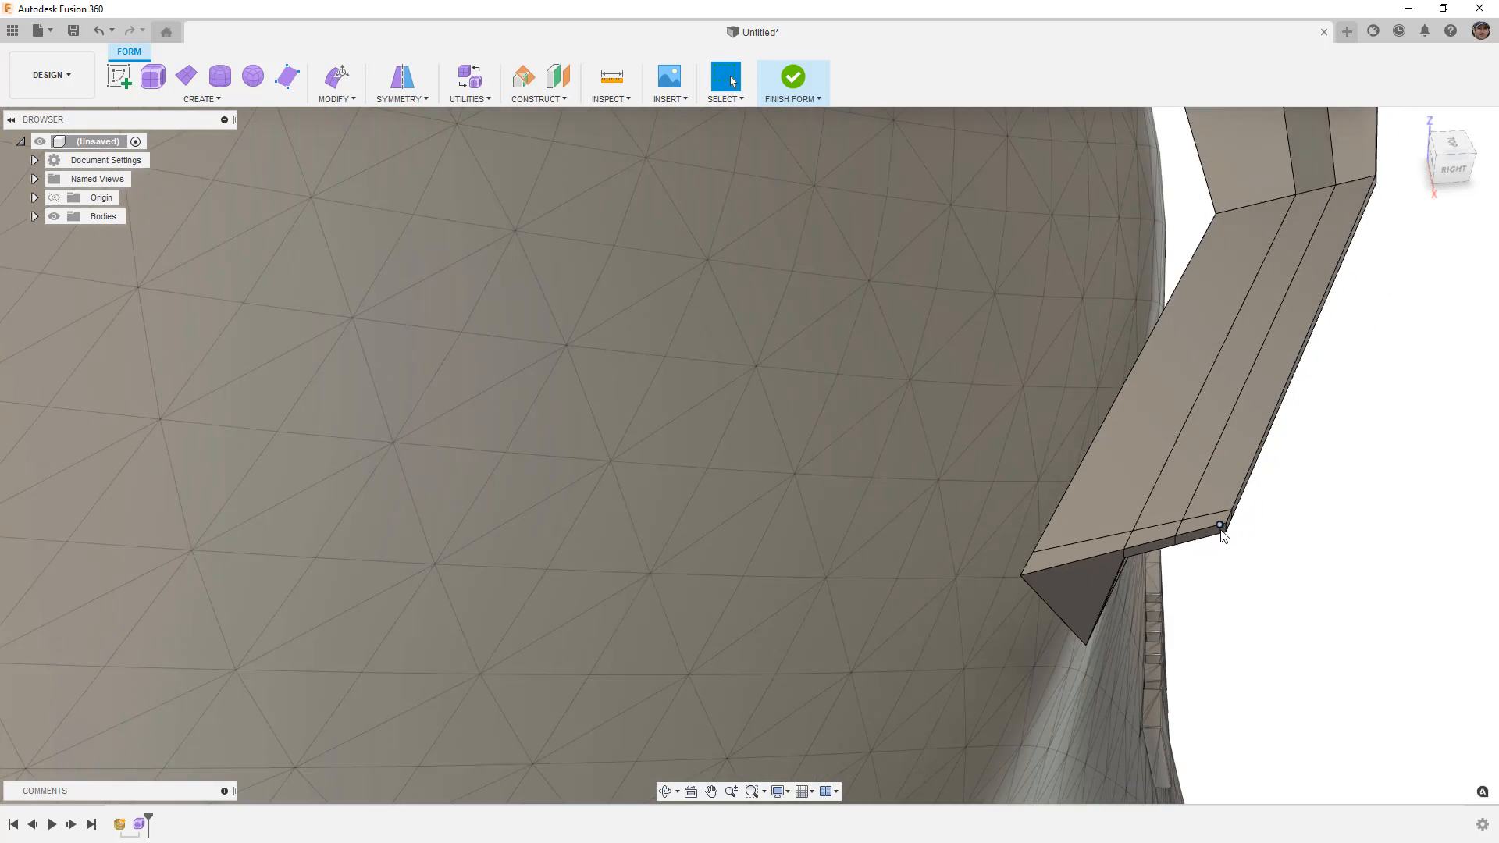
pyautogui.scroll(3, 1225, 540)
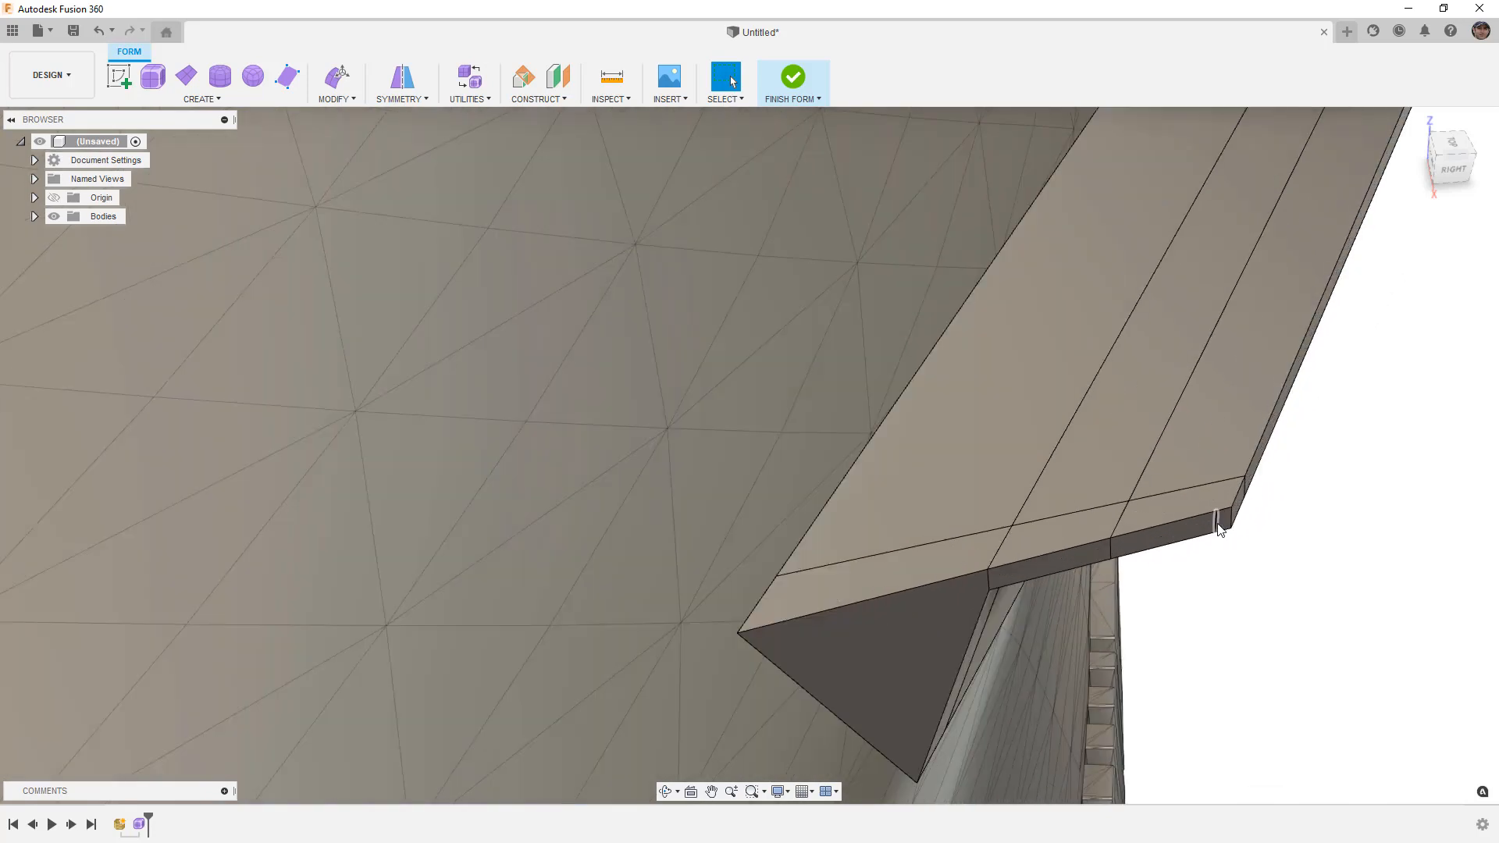
pyautogui.doubleClick(1274, 422)
pyautogui.keyDown('ctrl'); pyautogui.click(1237, 499); pyautogui.keyUp('ctrl')
pyautogui.scroll(-6, 1233, 495)
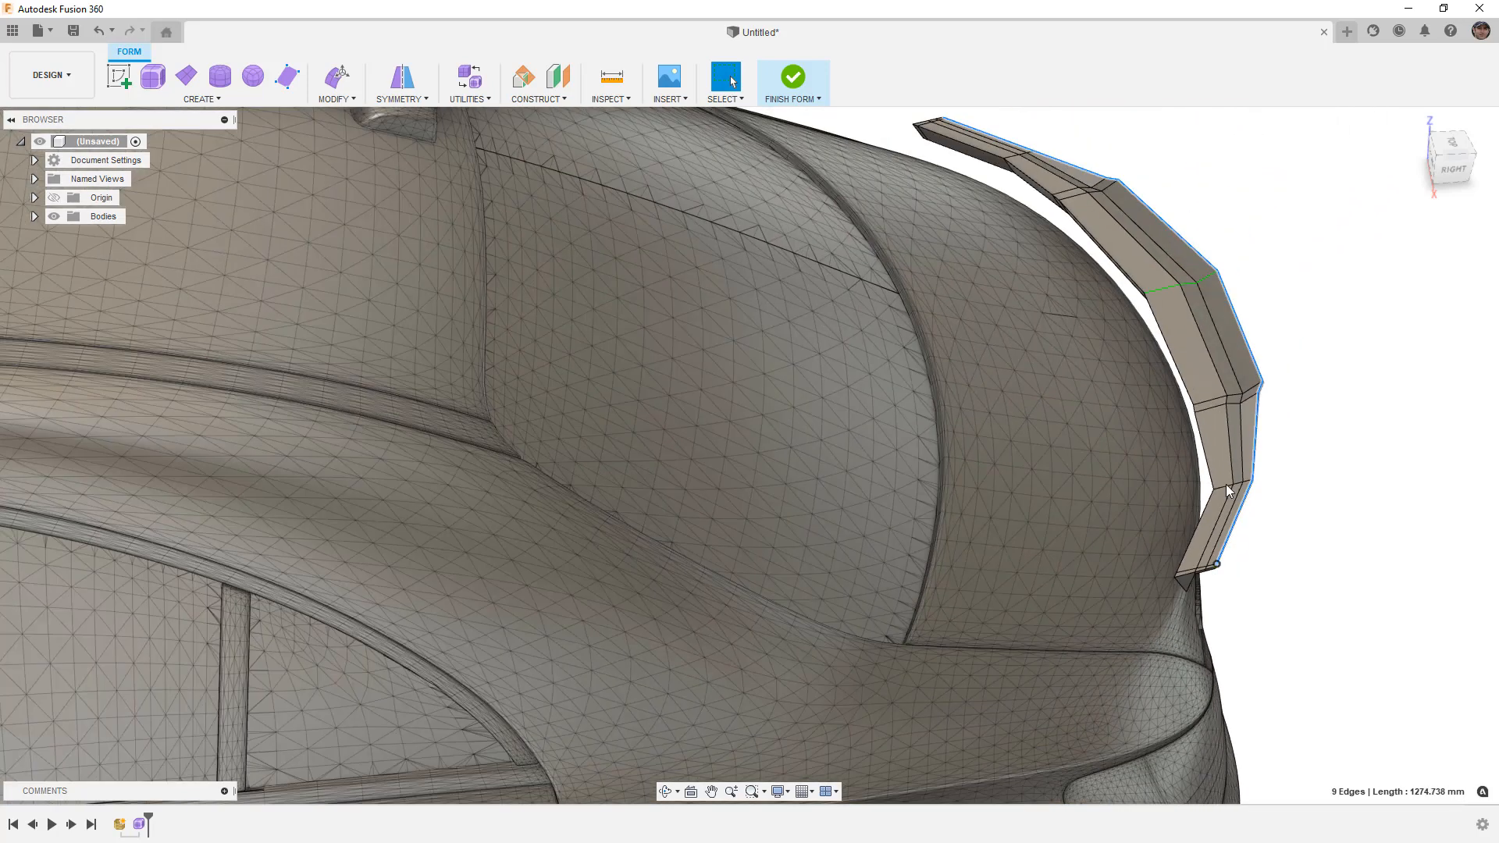
pyautogui.keyDown('shift'); pyautogui.moveTo(1226, 484); pyautogui.dragTo(1150, 363, button='middle'); pyautogui.keyUp('shift')
pyautogui.scroll(8, 1074, 267)
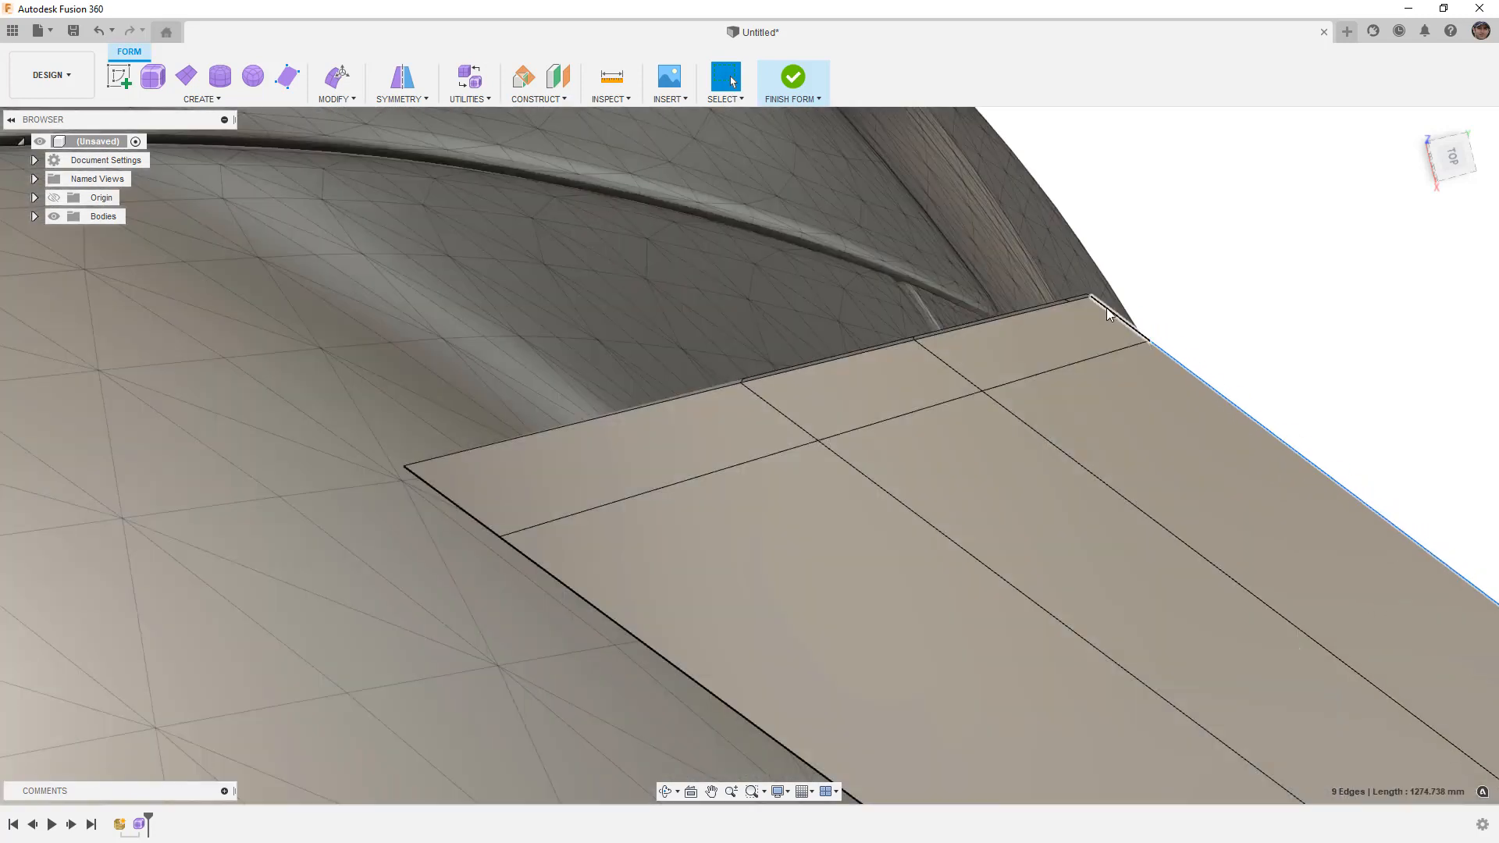
pyautogui.keyDown('ctrl'); pyautogui.click(1107, 310); pyautogui.keyUp('ctrl')
pyautogui.scroll(-7, 1029, 270)
pyautogui.scroll(-3, 1046, 277)
pyautogui.keyDown('shift'); pyautogui.moveTo(1055, 274); pyautogui.dragTo(1144, 449, button='middle'); pyautogui.keyUp('shift')
pyautogui.scroll(10, 1132, 457)
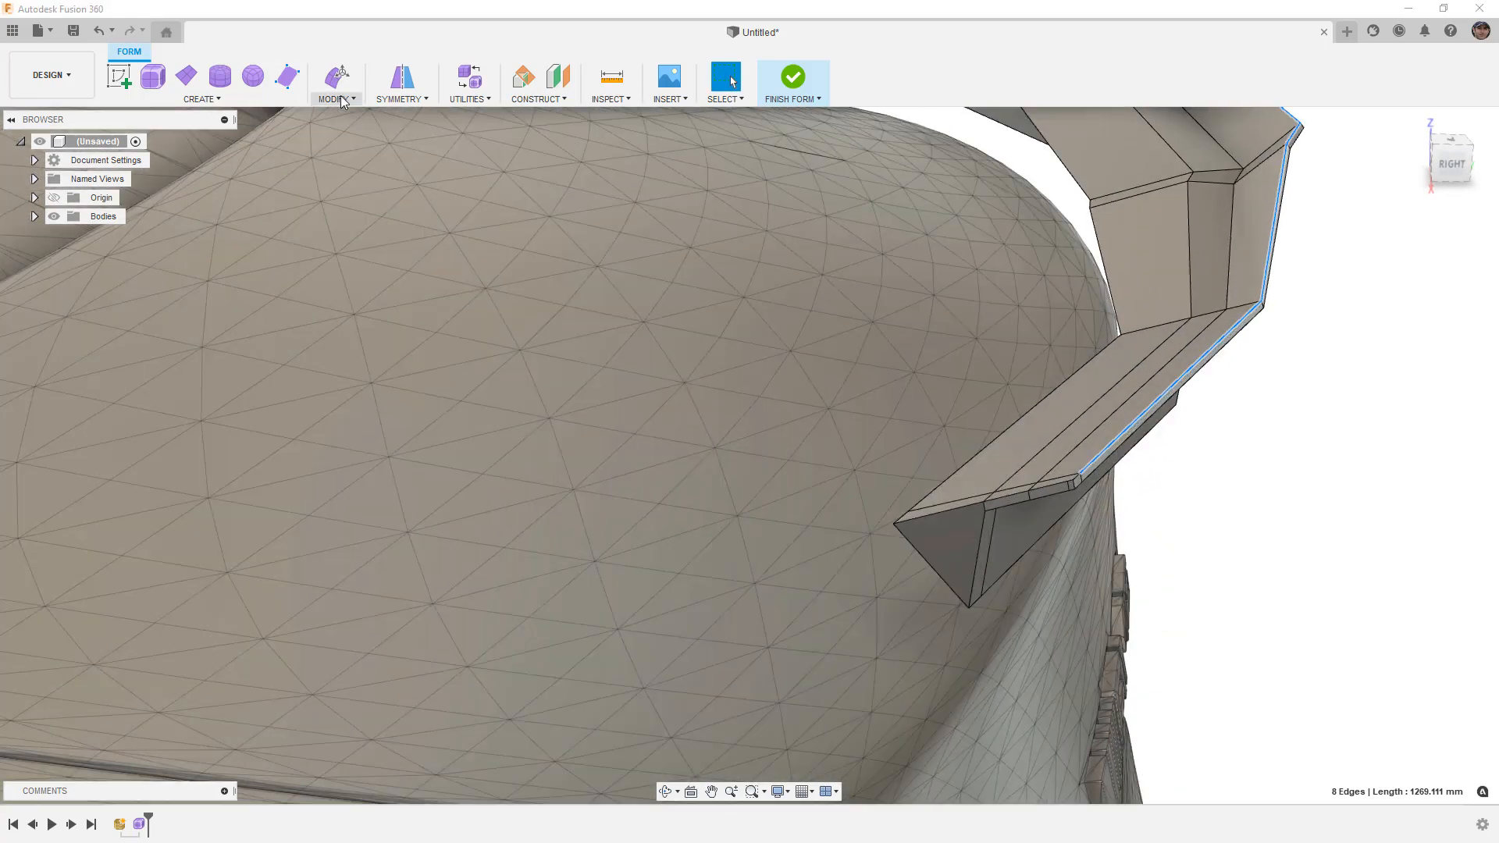
pyautogui.click(337, 98)
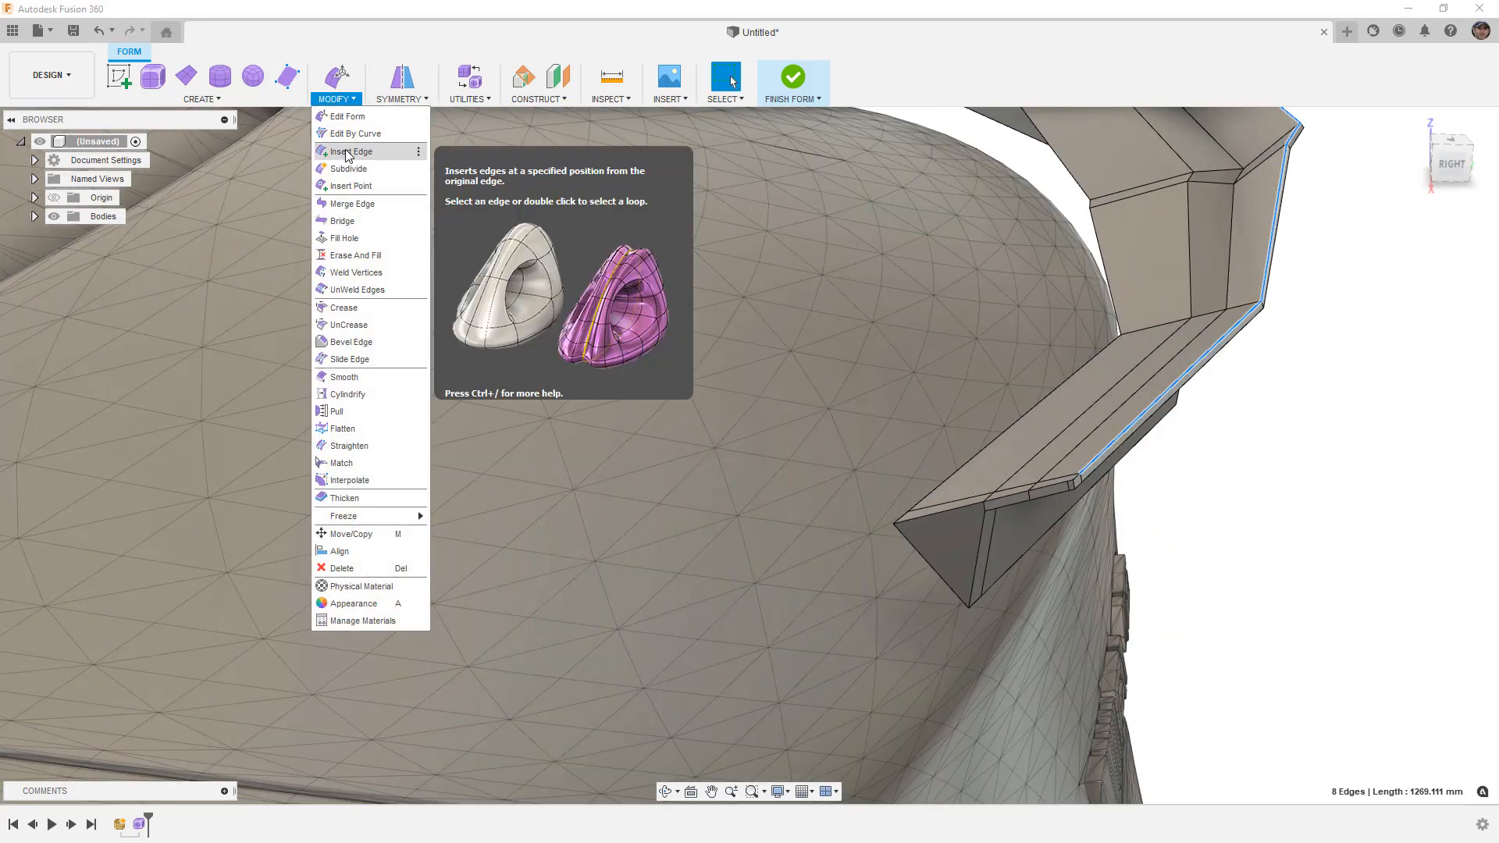
pyautogui.click(348, 151)
pyautogui.scroll(3, 1085, 452)
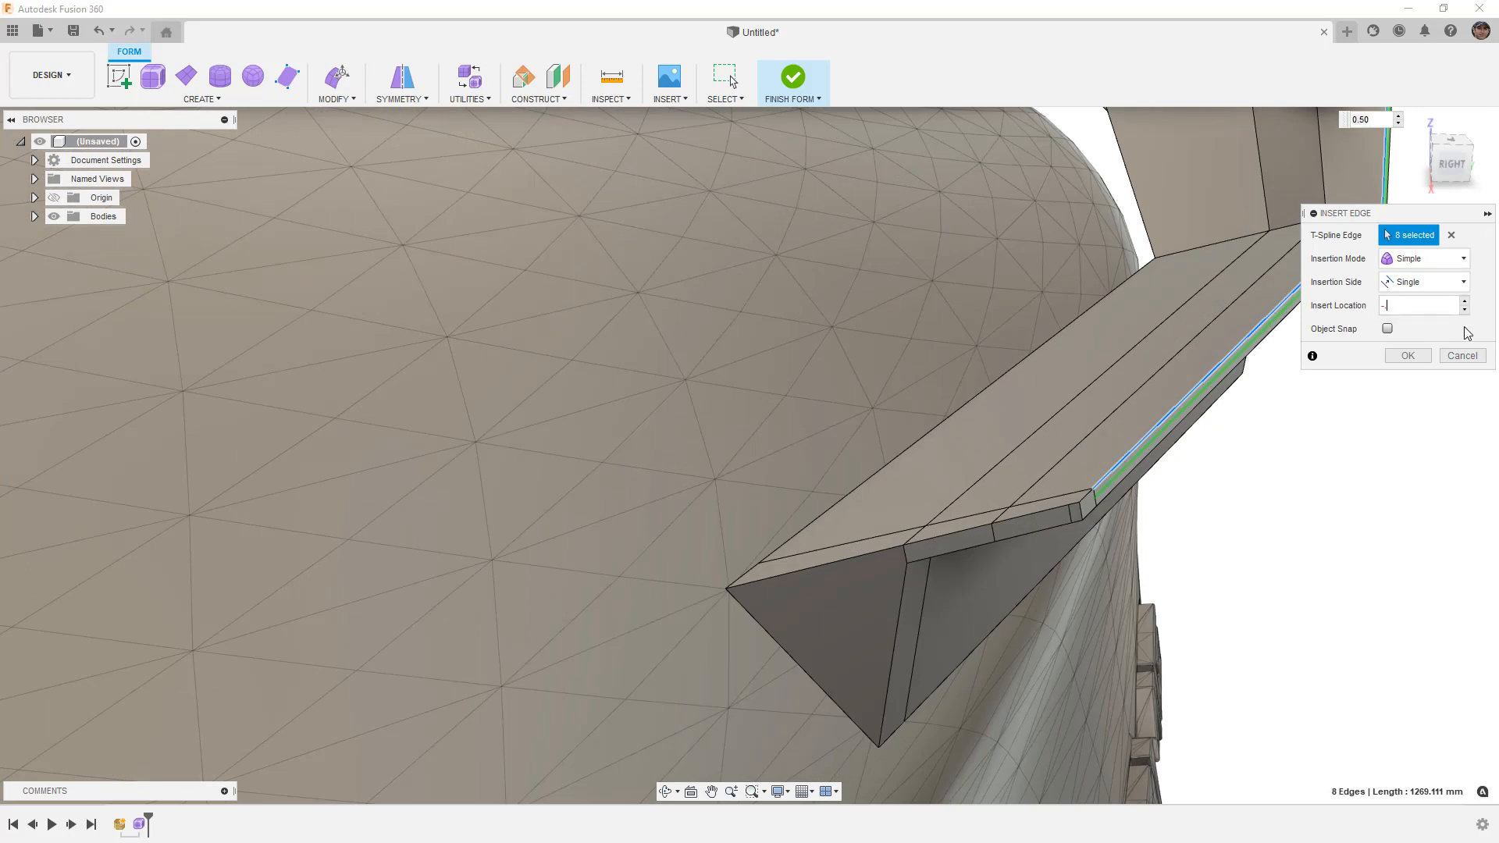
pyautogui.write('-.05')
pyautogui.press('Return')
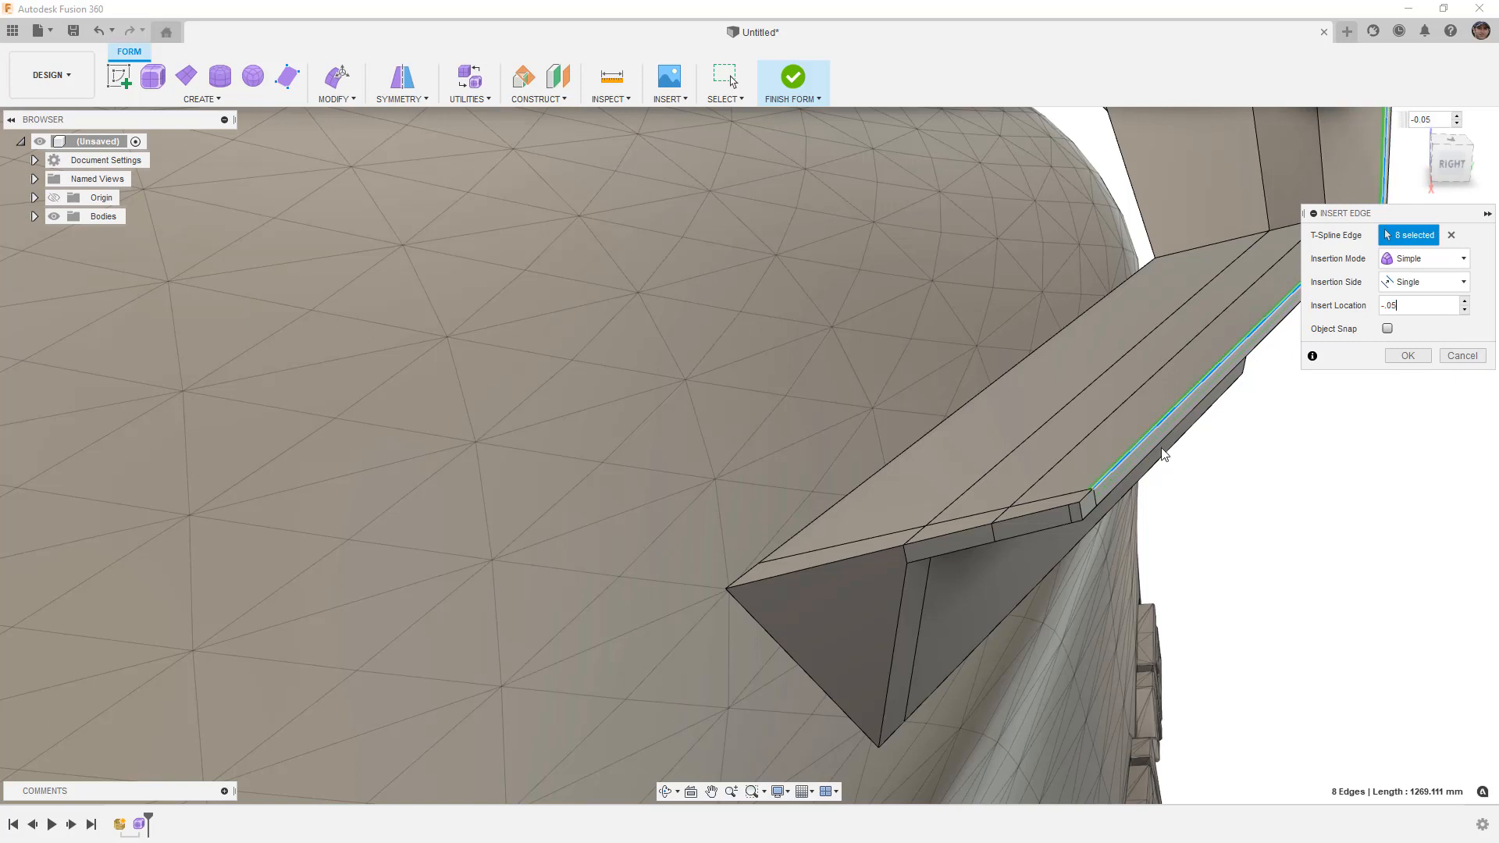
pyautogui.scroll(5, 1094, 465)
pyautogui.scroll(-3, 1093, 465)
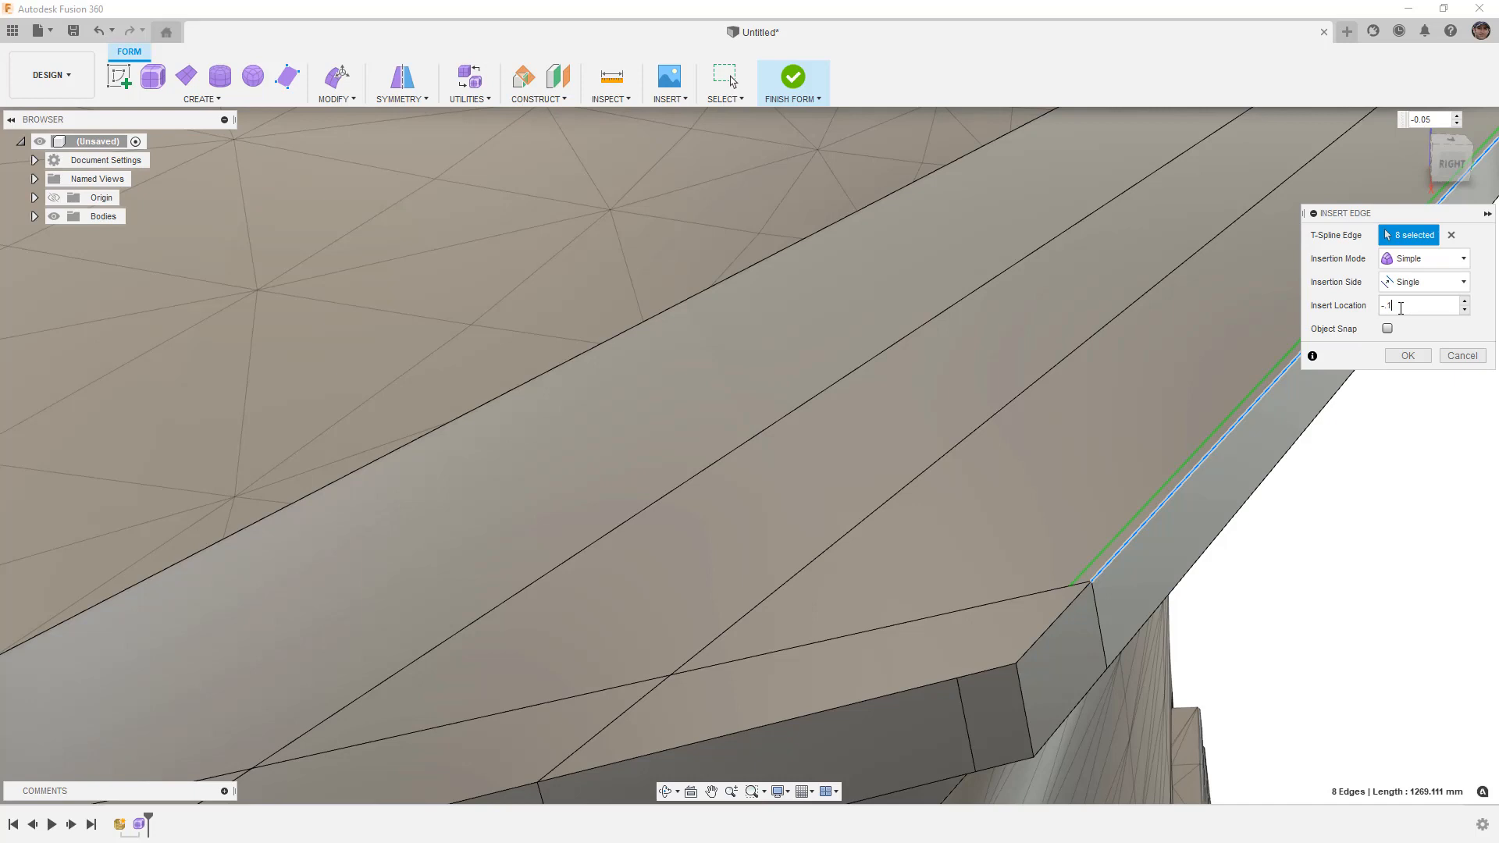
pyautogui.write('.1')
pyautogui.press('Return')
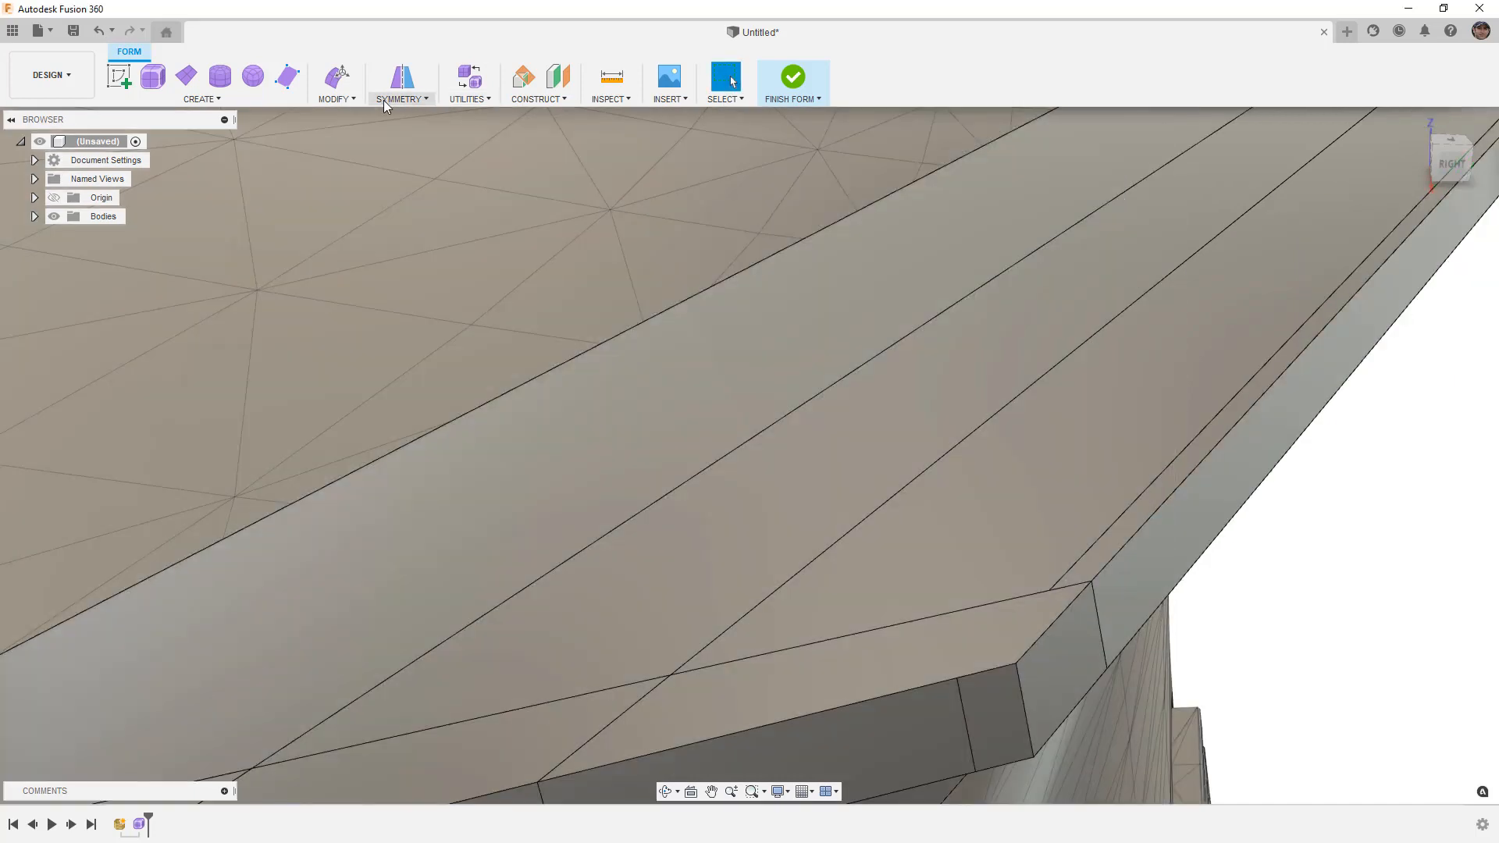
# Use Insert Point to connect the new top-surface edge across the tip strip to the vertical edge near the end face's rear corner.
pyautogui.click(343, 99)
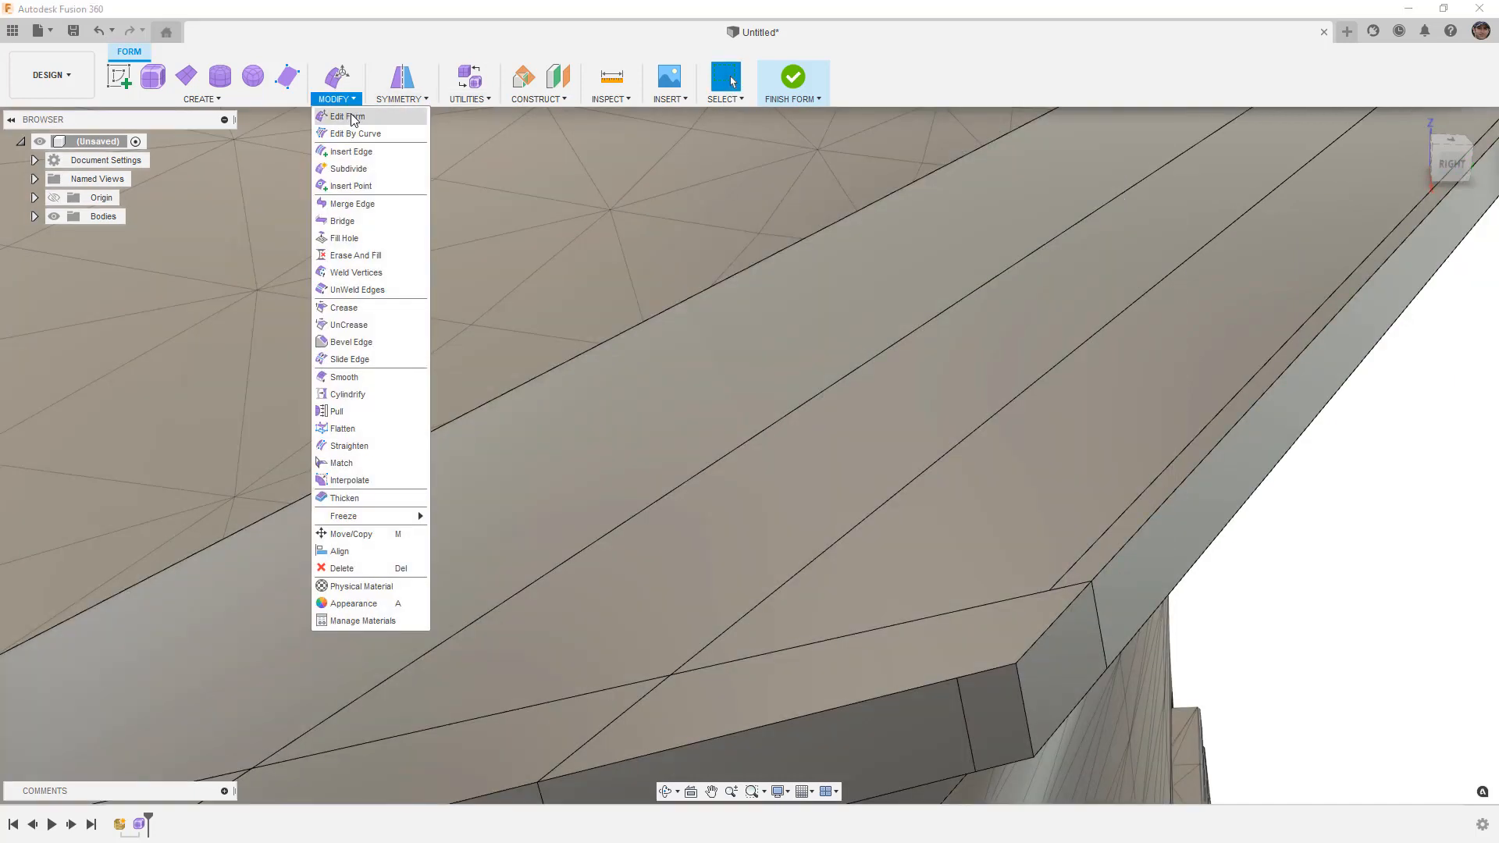
pyautogui.click(359, 184)
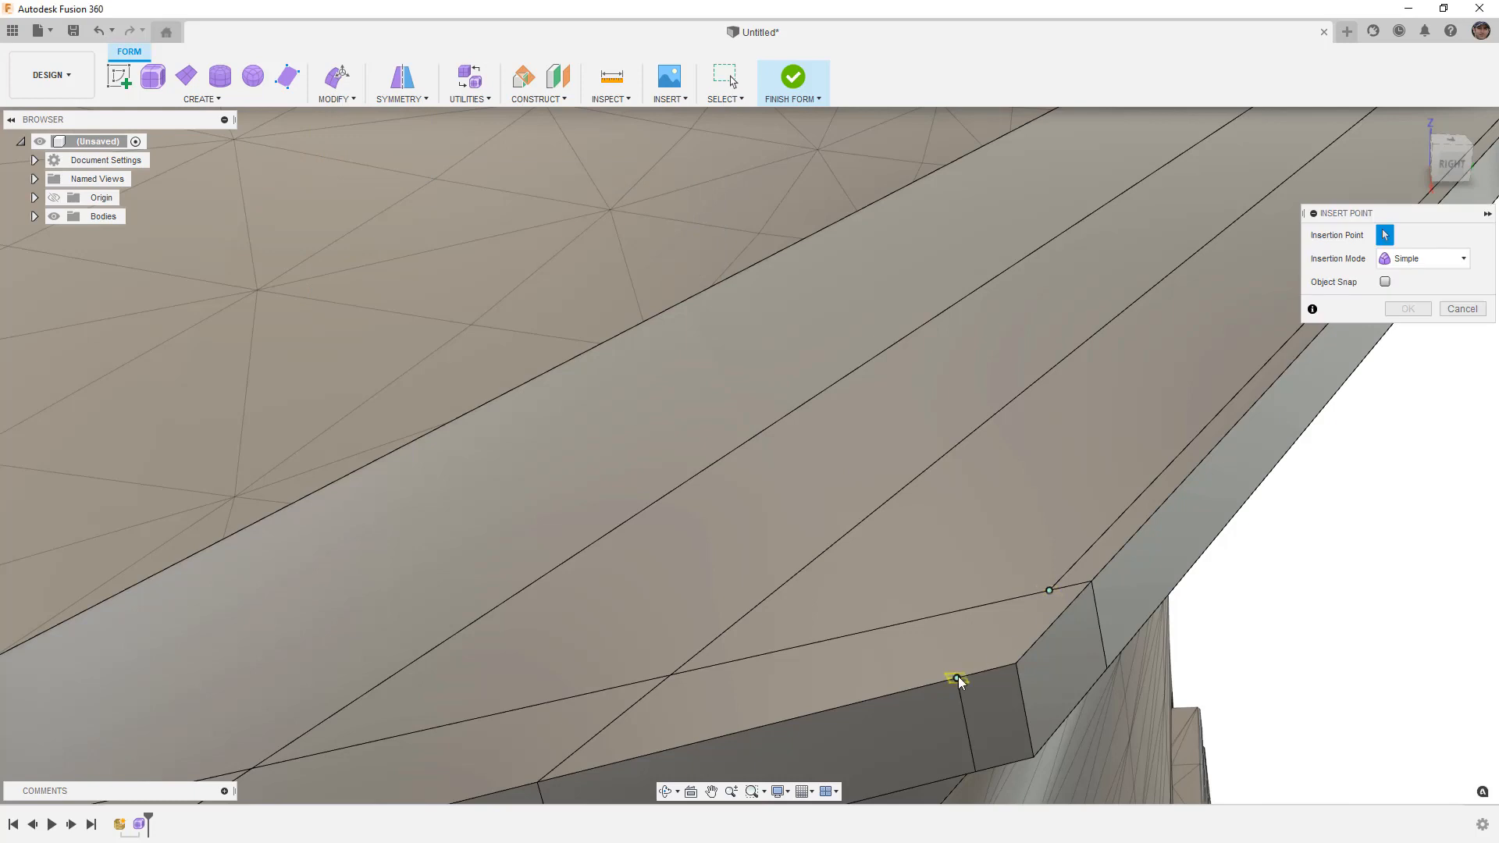
pyautogui.click(1407, 308)
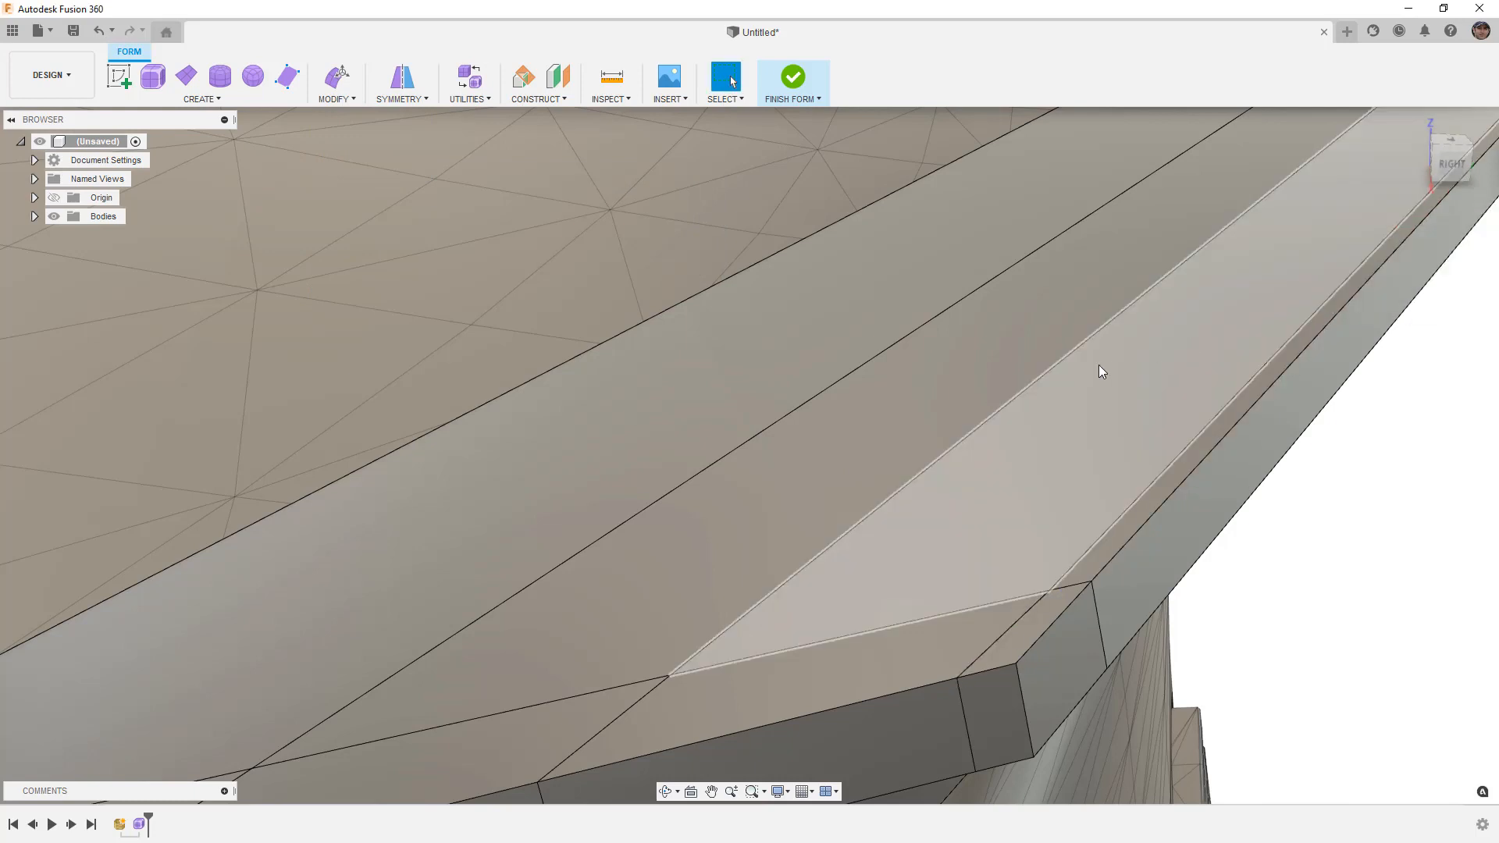
# Hide the merc v2 car body so only the spoiler form is shown.
pyautogui.scroll(-5, 1101, 367)
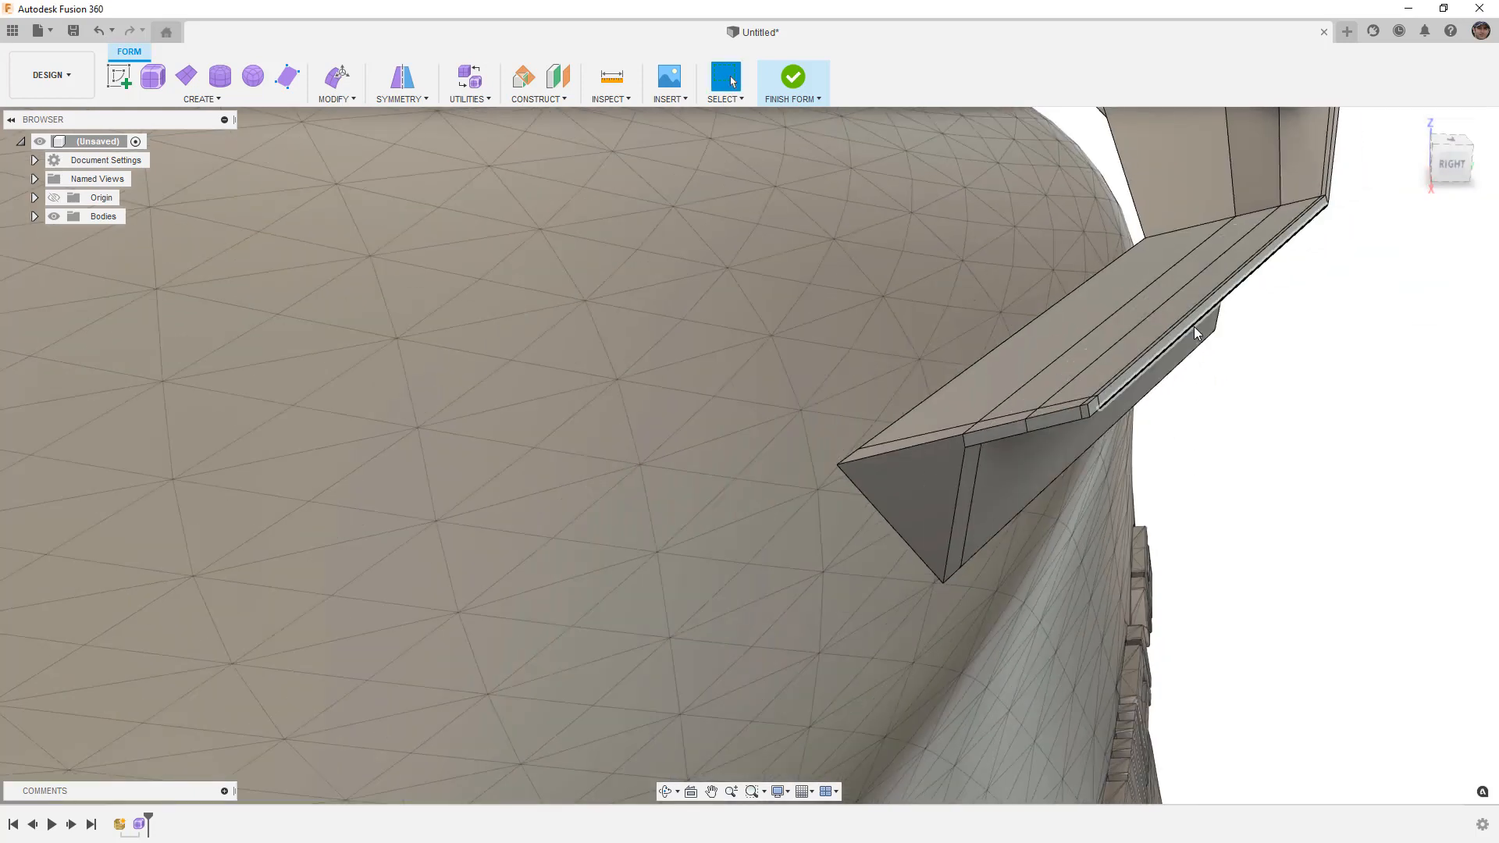
pyautogui.scroll(-3, 1196, 323)
pyautogui.moveTo(1206, 324); pyautogui.dragTo(875, 476, button='middle')
pyautogui.click(35, 217)
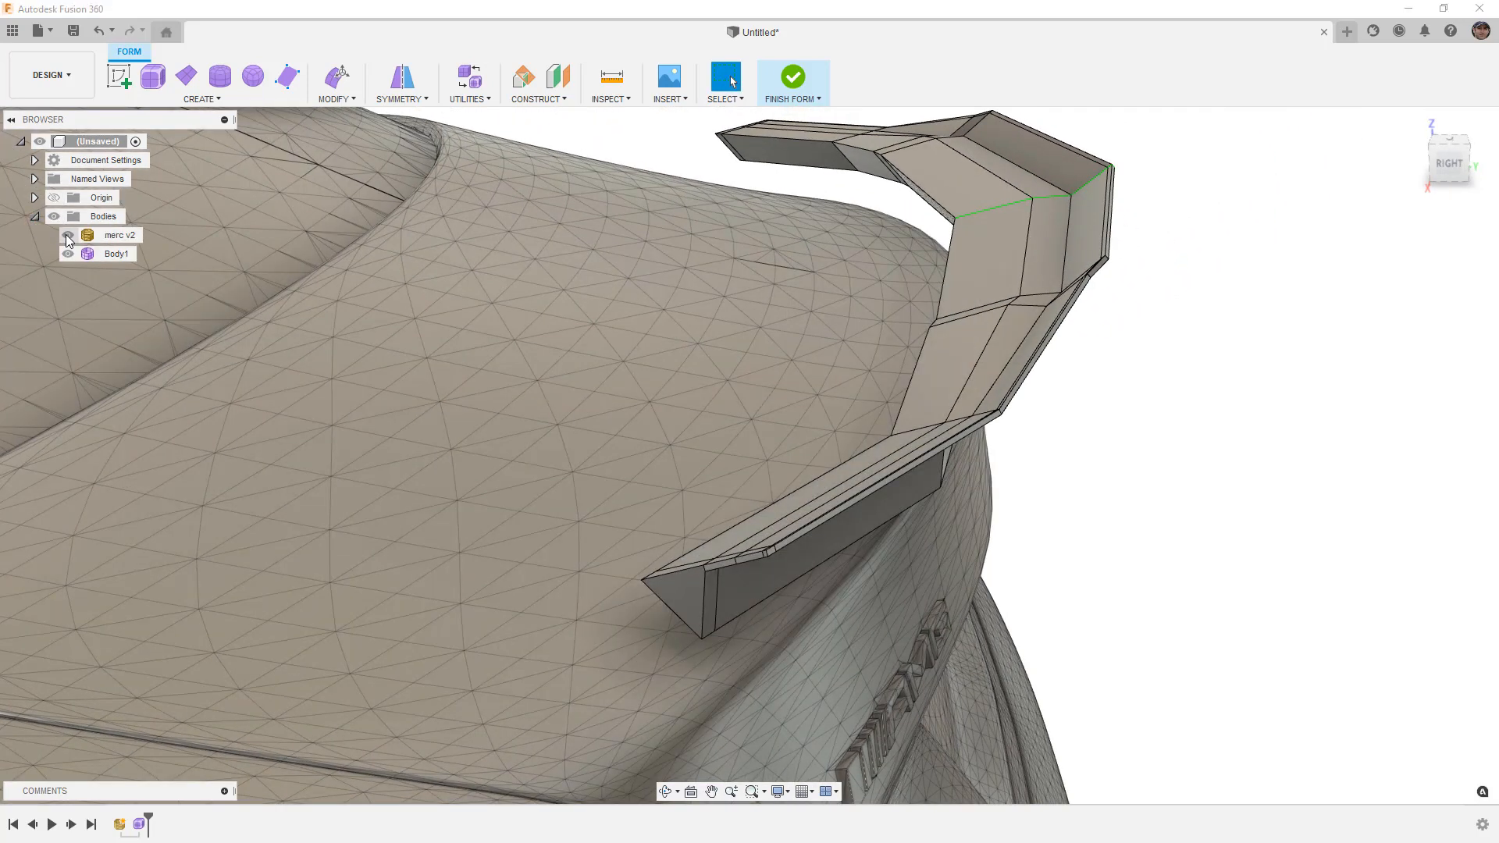
pyautogui.click(68, 235)
# Insert an edge at location 0.05 alongside the lower rear edge of the spoiler's overhang.
pyautogui.click(799, 531)
pyautogui.keyDown('shift'); pyautogui.moveTo(799, 531); pyautogui.dragTo(539, 558, button='middle'); pyautogui.keyUp('shift')
pyautogui.moveTo(1029, 320); pyautogui.dragTo(821, 454, button='middle')
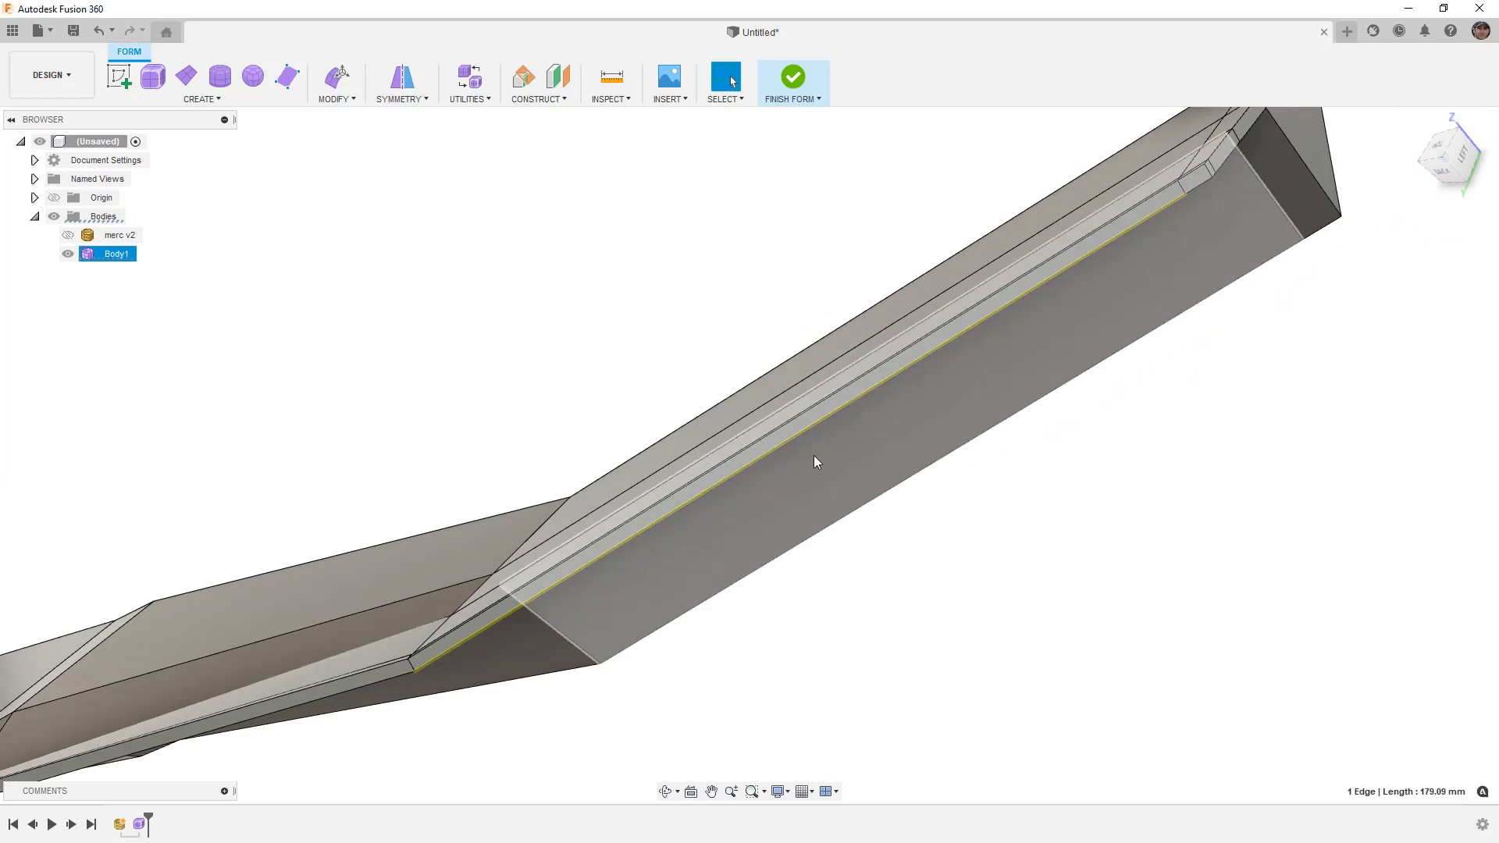
pyautogui.doubleClick(861, 397)
pyautogui.scroll(-2, 795, 474)
pyautogui.scroll(-3, 795, 474)
pyautogui.keyDown('shift'); pyautogui.moveTo(763, 525); pyautogui.dragTo(950, 505, button='middle'); pyautogui.keyUp('shift')
pyautogui.press('Escape')
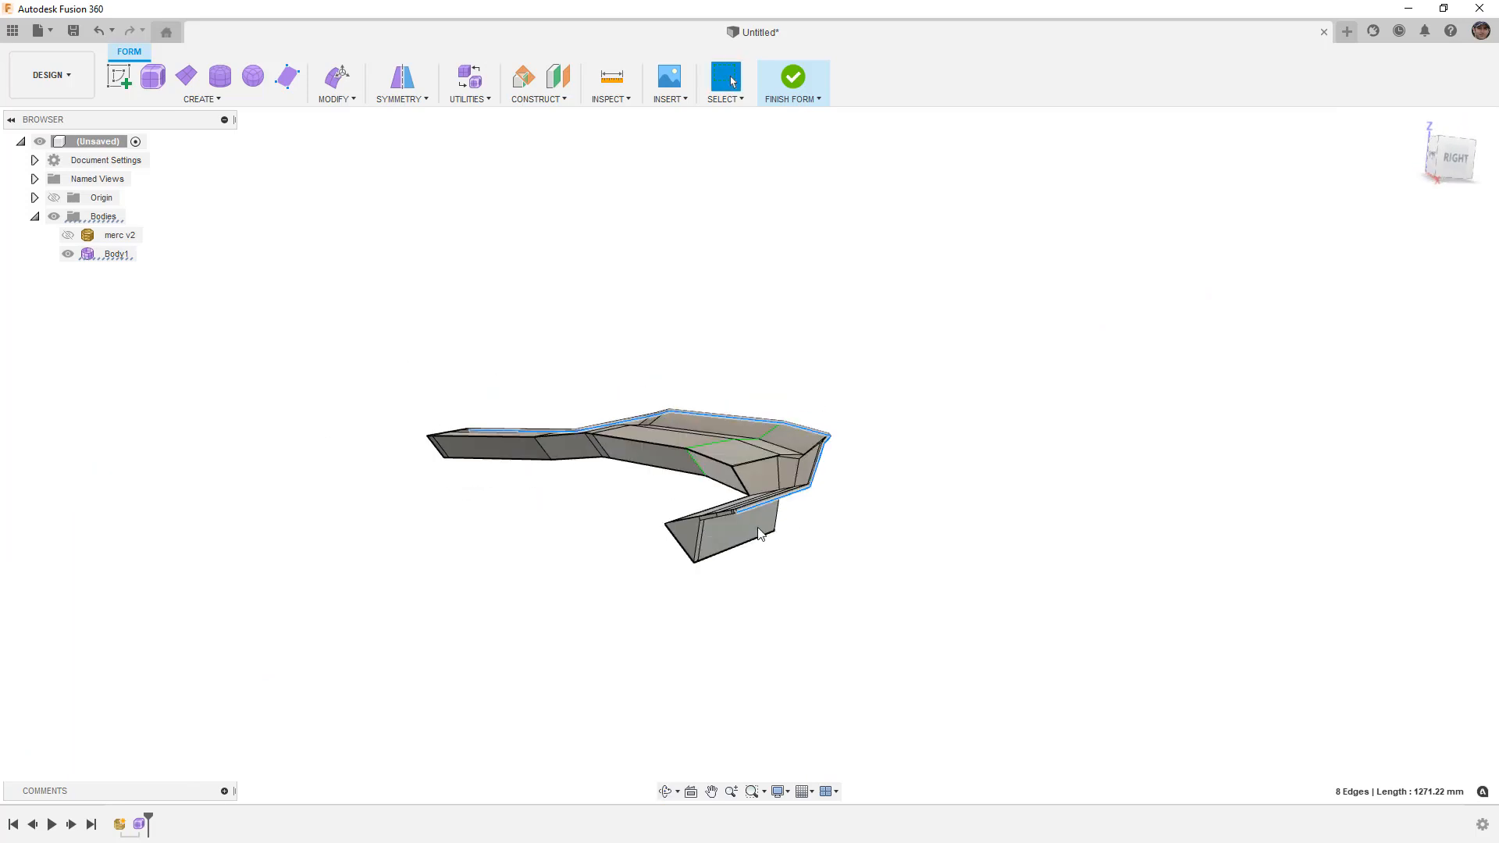
pyautogui.scroll(6, 737, 515)
pyautogui.scroll(-3, 743, 509)
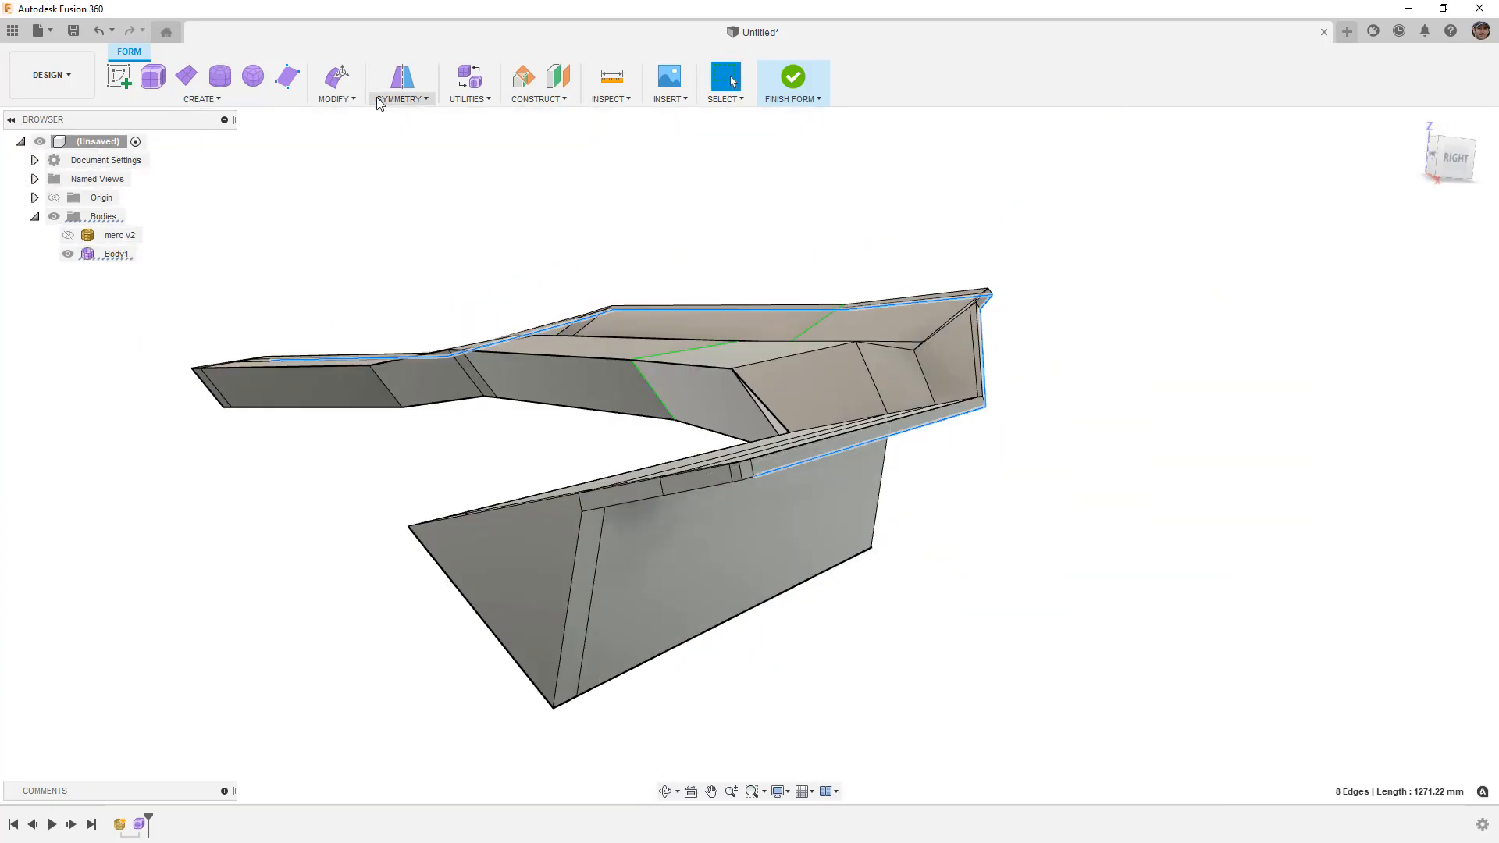
pyautogui.click(337, 99)
pyautogui.click(343, 152)
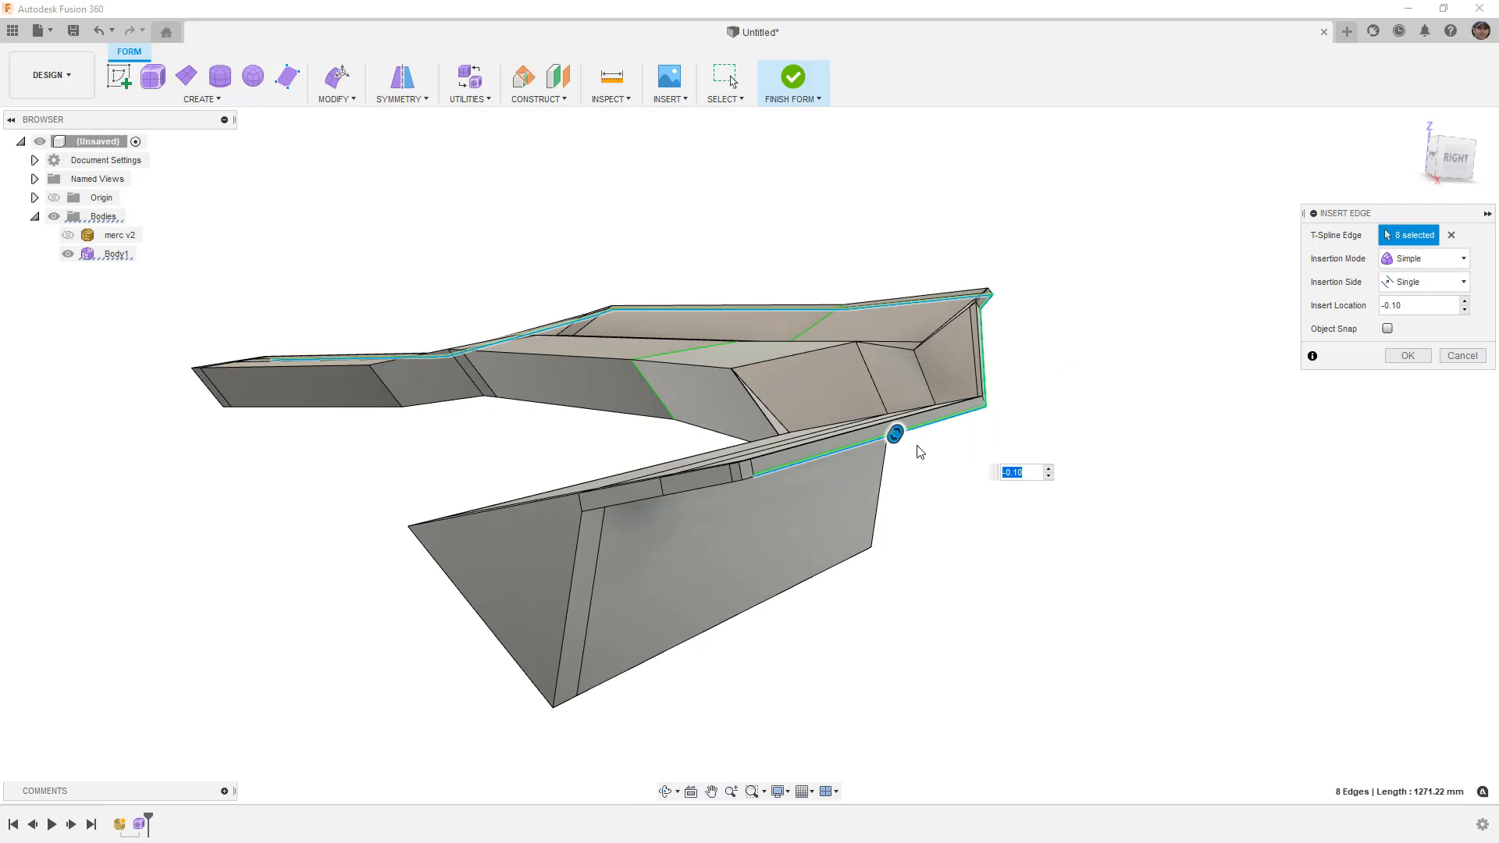
pyautogui.scroll(4, 891, 464)
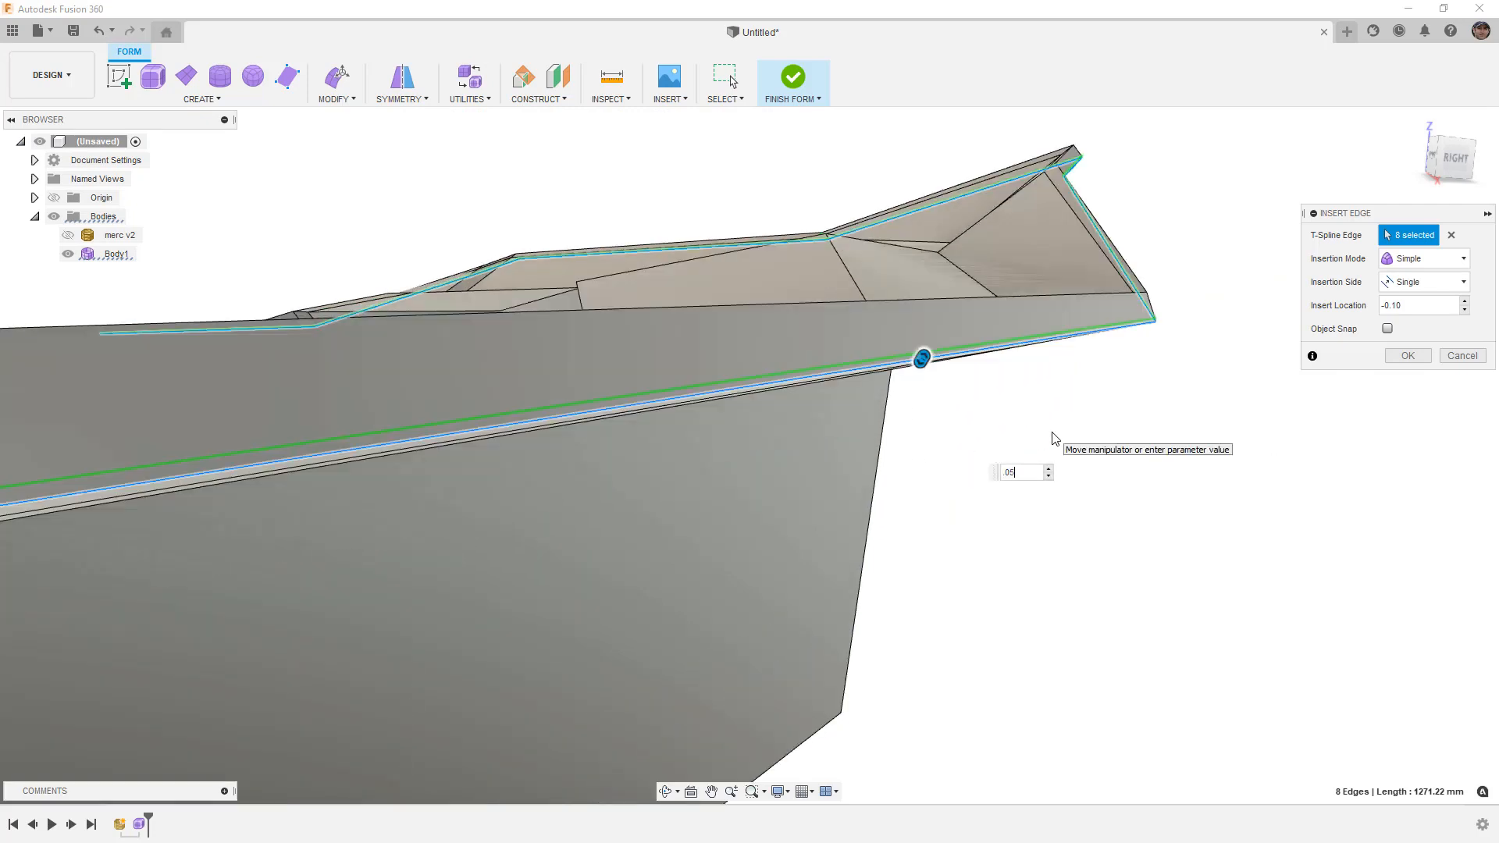
pyautogui.write('.05')
pyautogui.press('Return')
pyautogui.keyDown('shift'); pyautogui.moveTo(995, 498); pyautogui.dragTo(1002, 490, button='middle'); pyautogui.keyUp('shift')
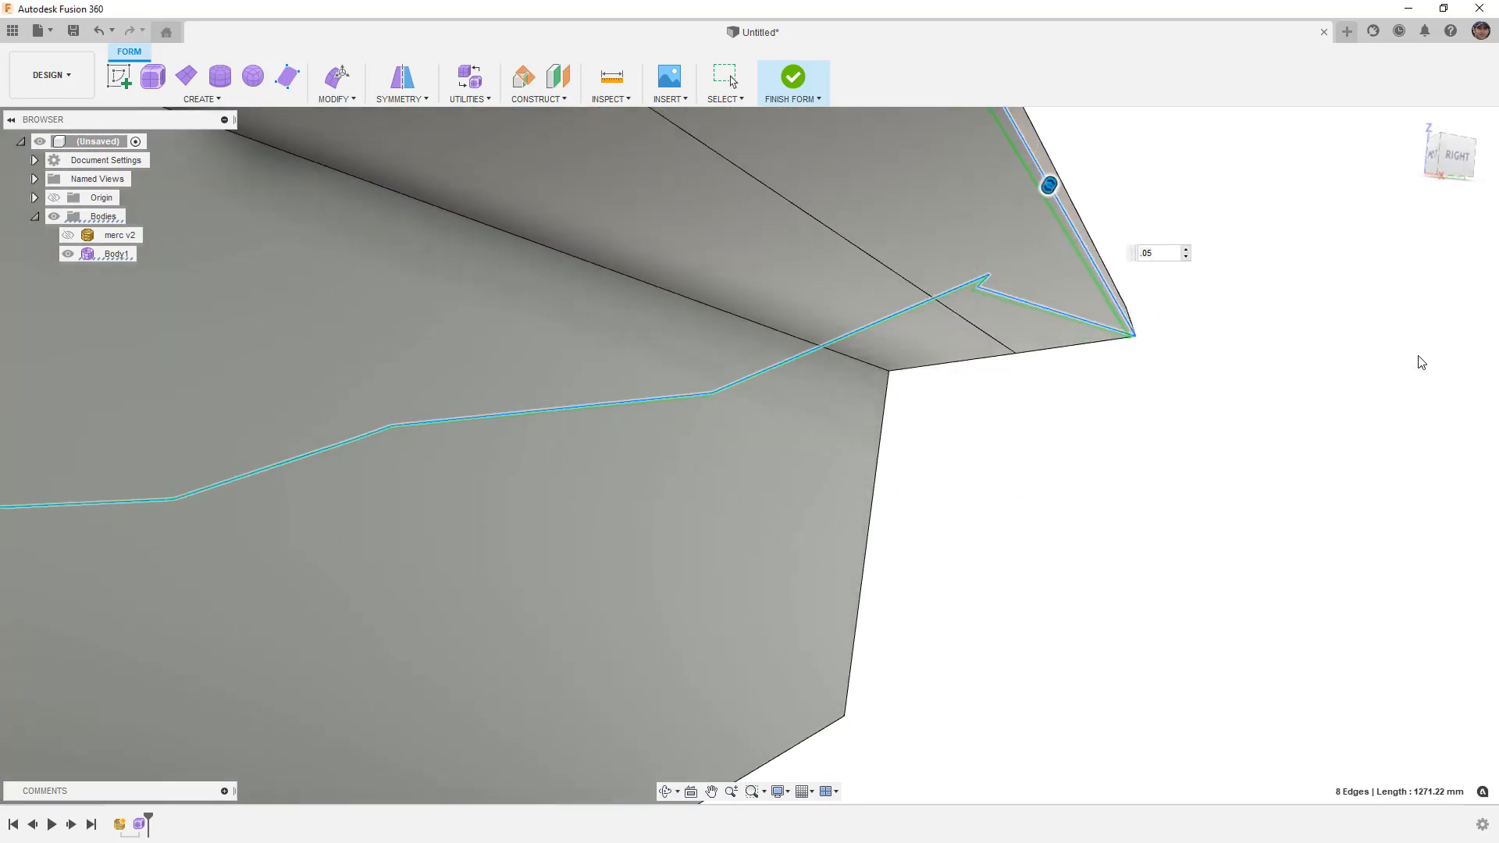
pyautogui.click(1407, 356)
# Use Insert Point to connect the new underside edge across the tip strip to the short end-face edge near the rear corner.
pyautogui.scroll(-10, 1224, 508)
pyautogui.scroll(5, 1206, 471)
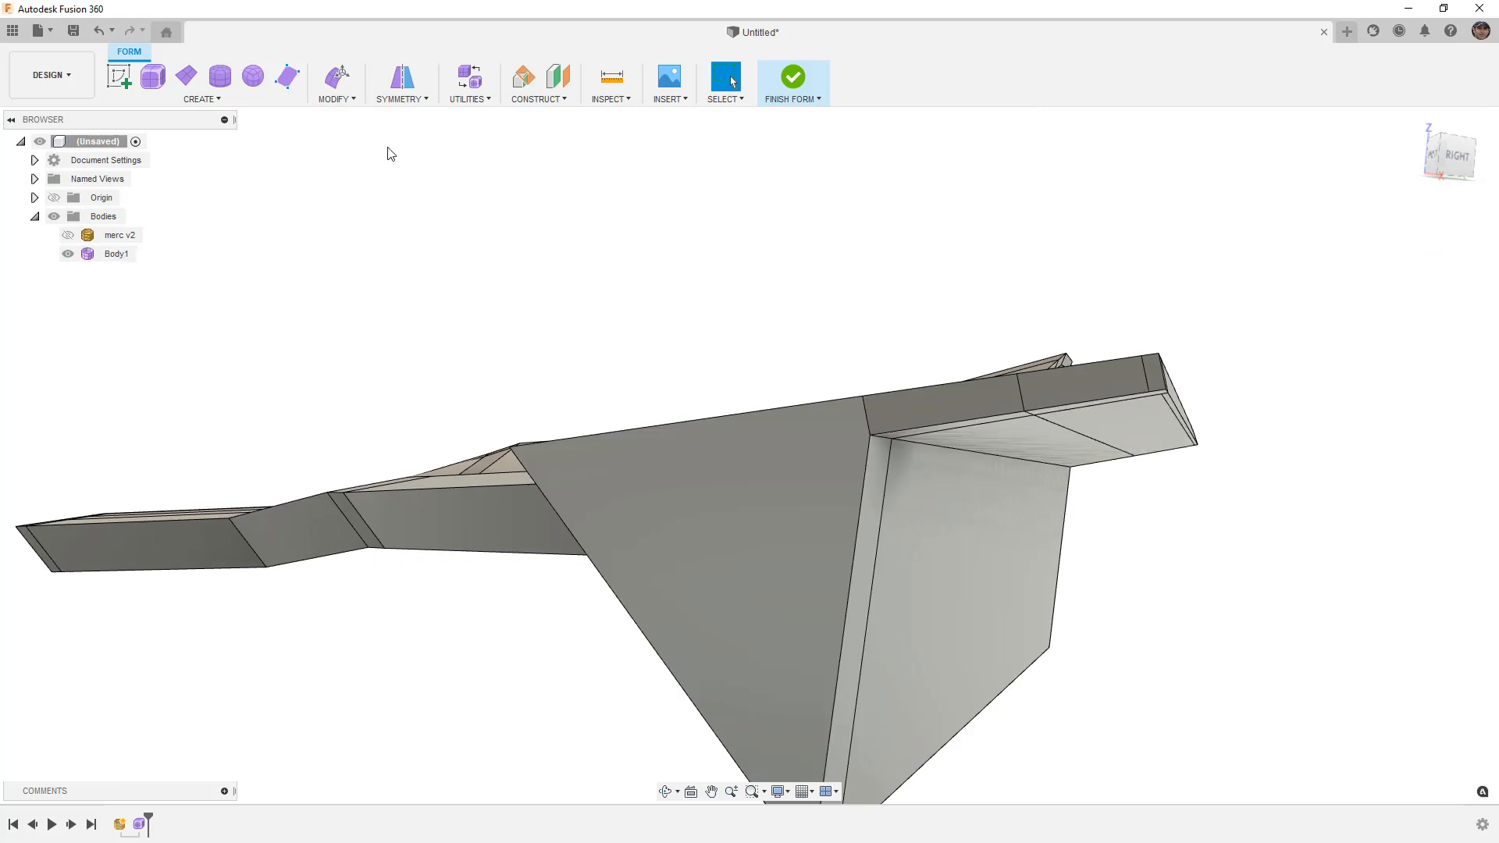
pyautogui.click(336, 98)
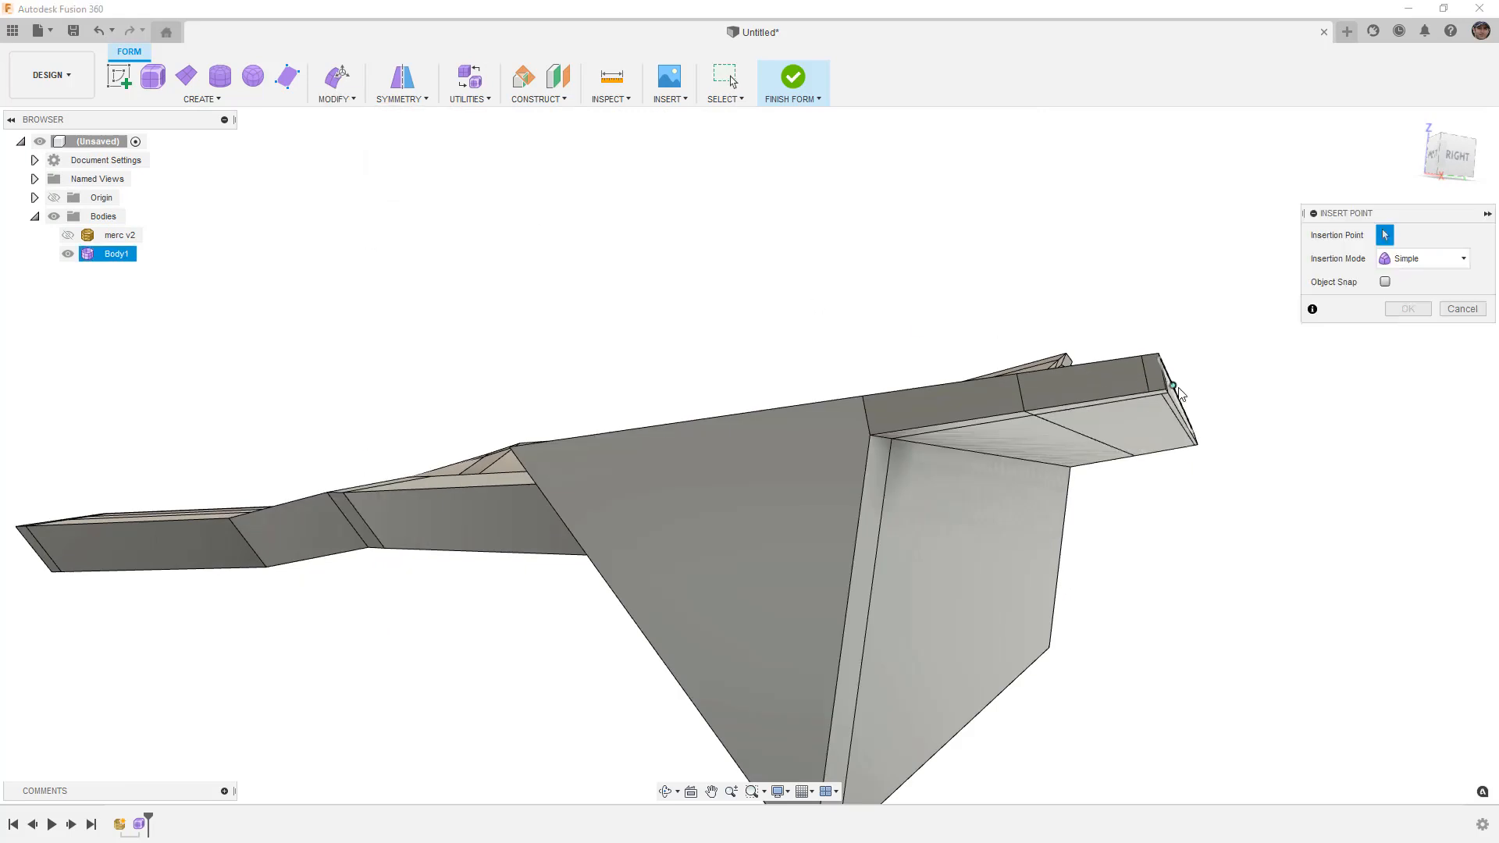
pyautogui.scroll(4, 1142, 407)
pyautogui.scroll(-3, 1132, 411)
pyautogui.scroll(-2, 1140, 506)
pyautogui.moveTo(1055, 595); pyautogui.dragTo(1051, 561, button='middle')
pyautogui.scroll(-3, 1050, 560)
pyautogui.moveTo(1074, 430); pyautogui.dragTo(1066, 515, button='middle')
pyautogui.scroll(3, 1036, 312)
pyautogui.scroll(2, 1032, 326)
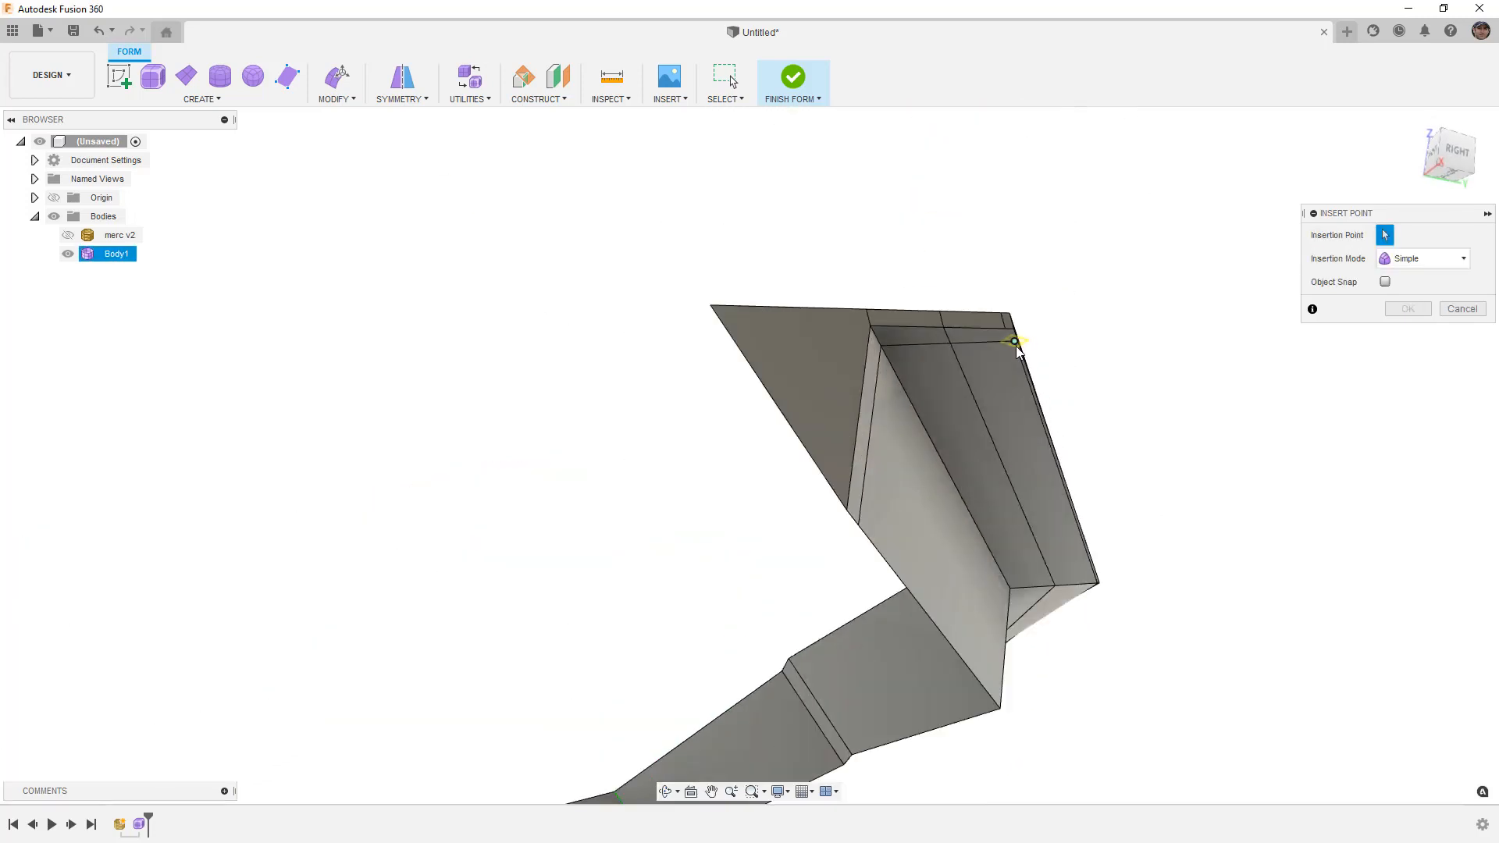
pyautogui.click(1006, 329)
pyautogui.click(1388, 311)
# Slide the short end-face edge near the rear corner slightly with Slide Edge.
pyautogui.scroll(1, 1030, 330)
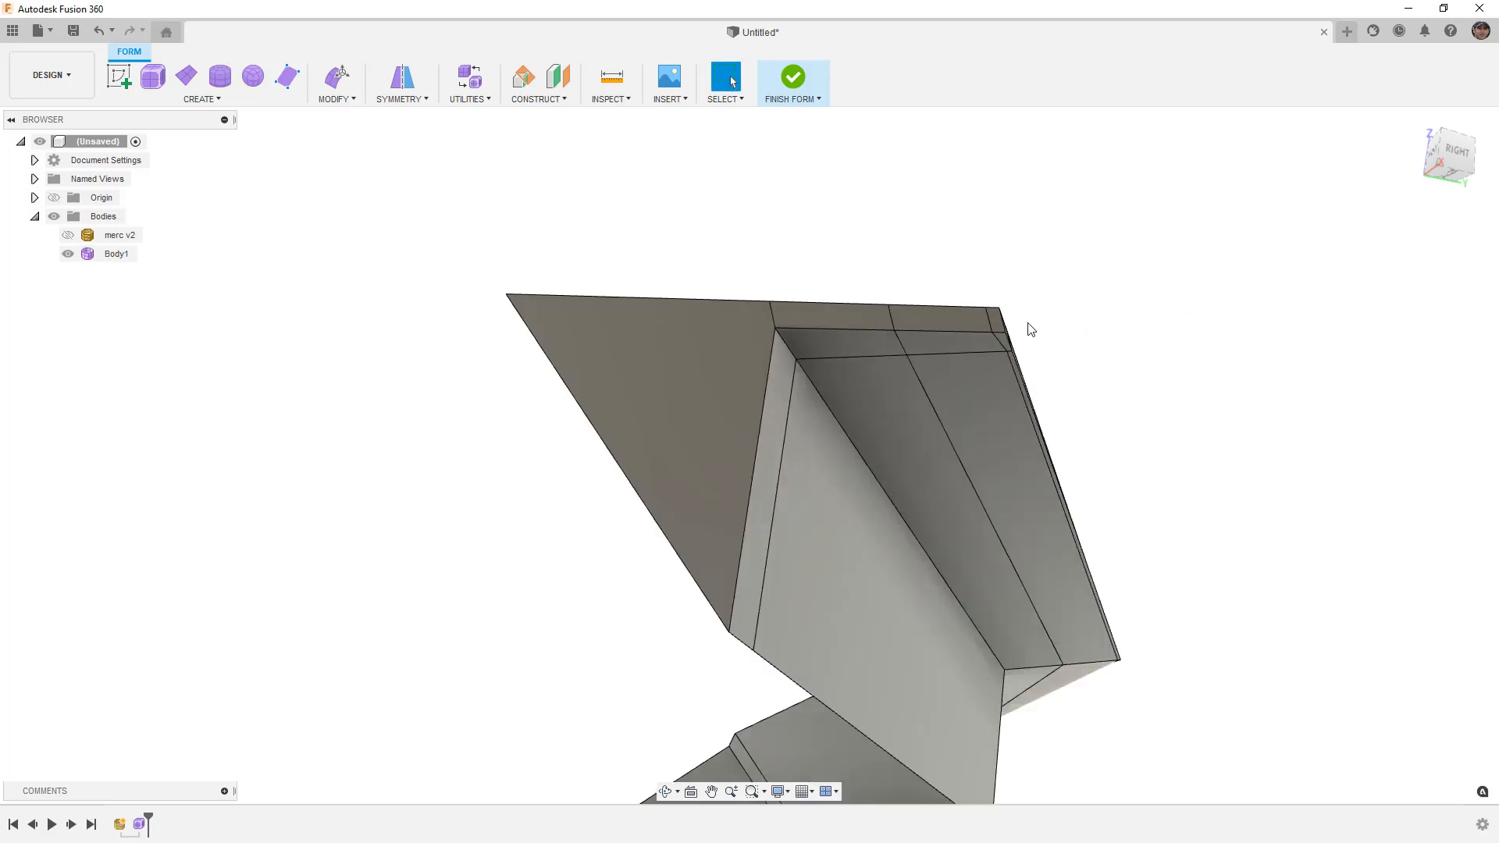
pyautogui.click(990, 320)
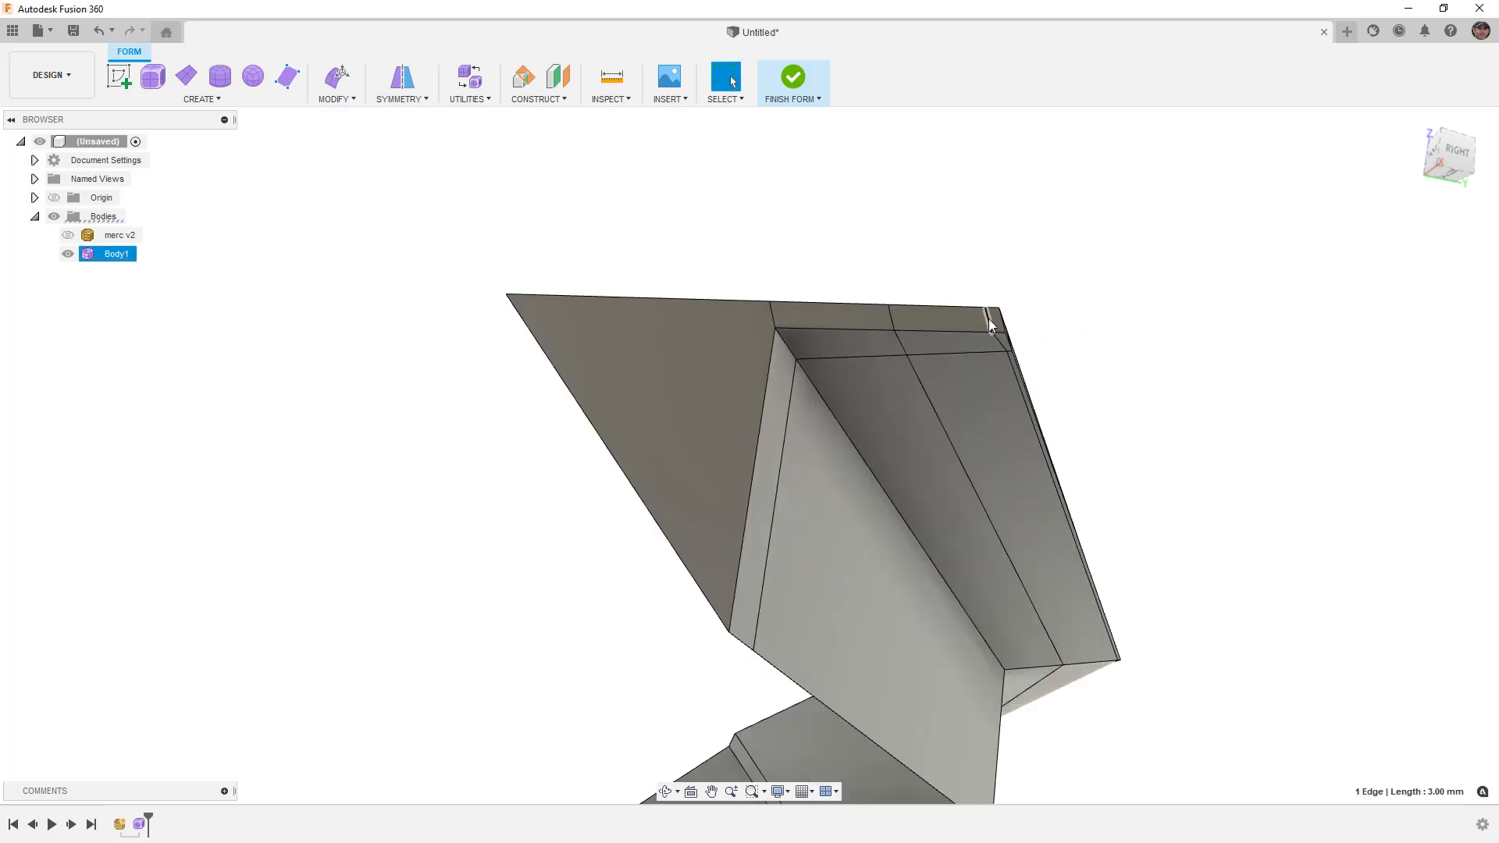
pyautogui.click(325, 104)
pyautogui.click(357, 356)
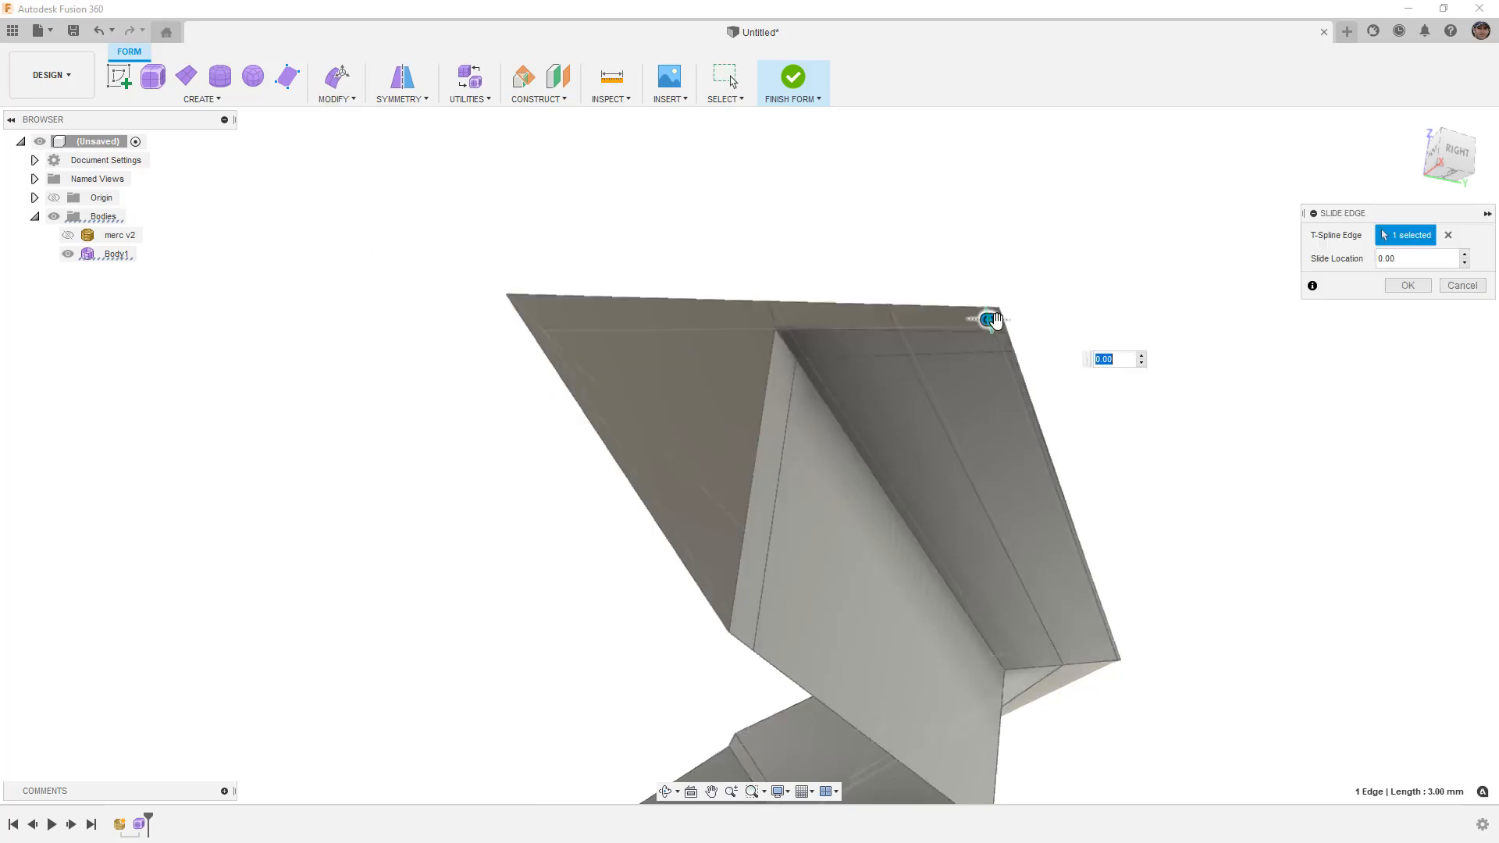
pyautogui.moveTo(991, 322); pyautogui.dragTo(984, 322)
pyautogui.click(1413, 287)
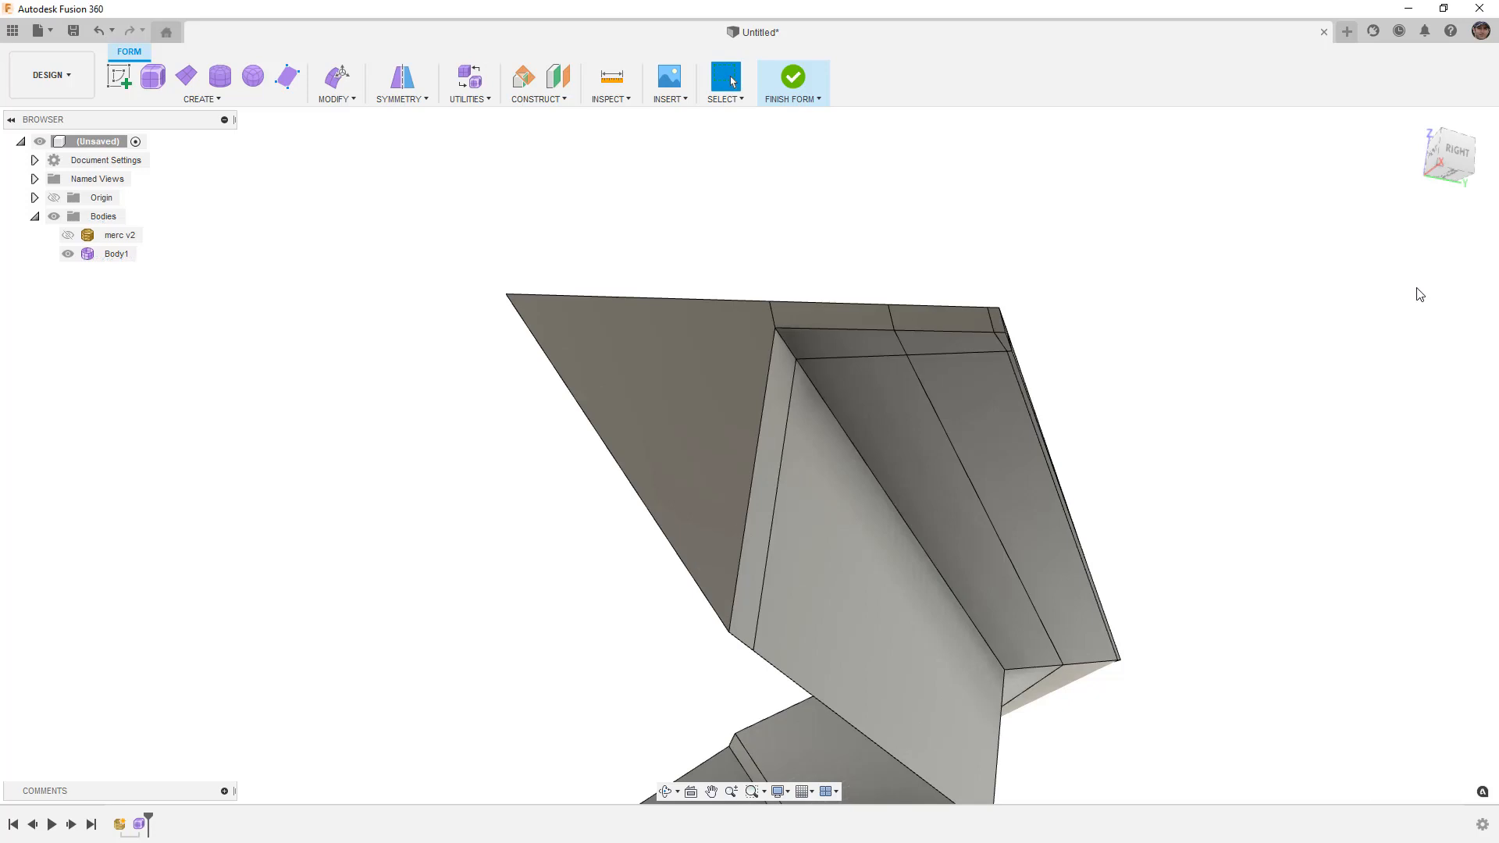
# Return to smooth display and examine the spoiler's tip and rear edge from the right view.
pyautogui.scroll(-3, 1126, 288)
pyautogui.moveTo(1126, 289)
pyautogui.keyDown('shift'); pyautogui.mouseDown(button='middle')
pyautogui.moveTo(1090, 244)
pyautogui.moveTo(1068, 264)
pyautogui.moveTo(1083, 307)
pyautogui.moveTo(1122, 268)
pyautogui.mouseUp(button='middle'); pyautogui.keyUp('shift')
pyautogui.click(1084, 308)
pyautogui.hotkey('ctrl', '3')
pyautogui.click(1094, 295)
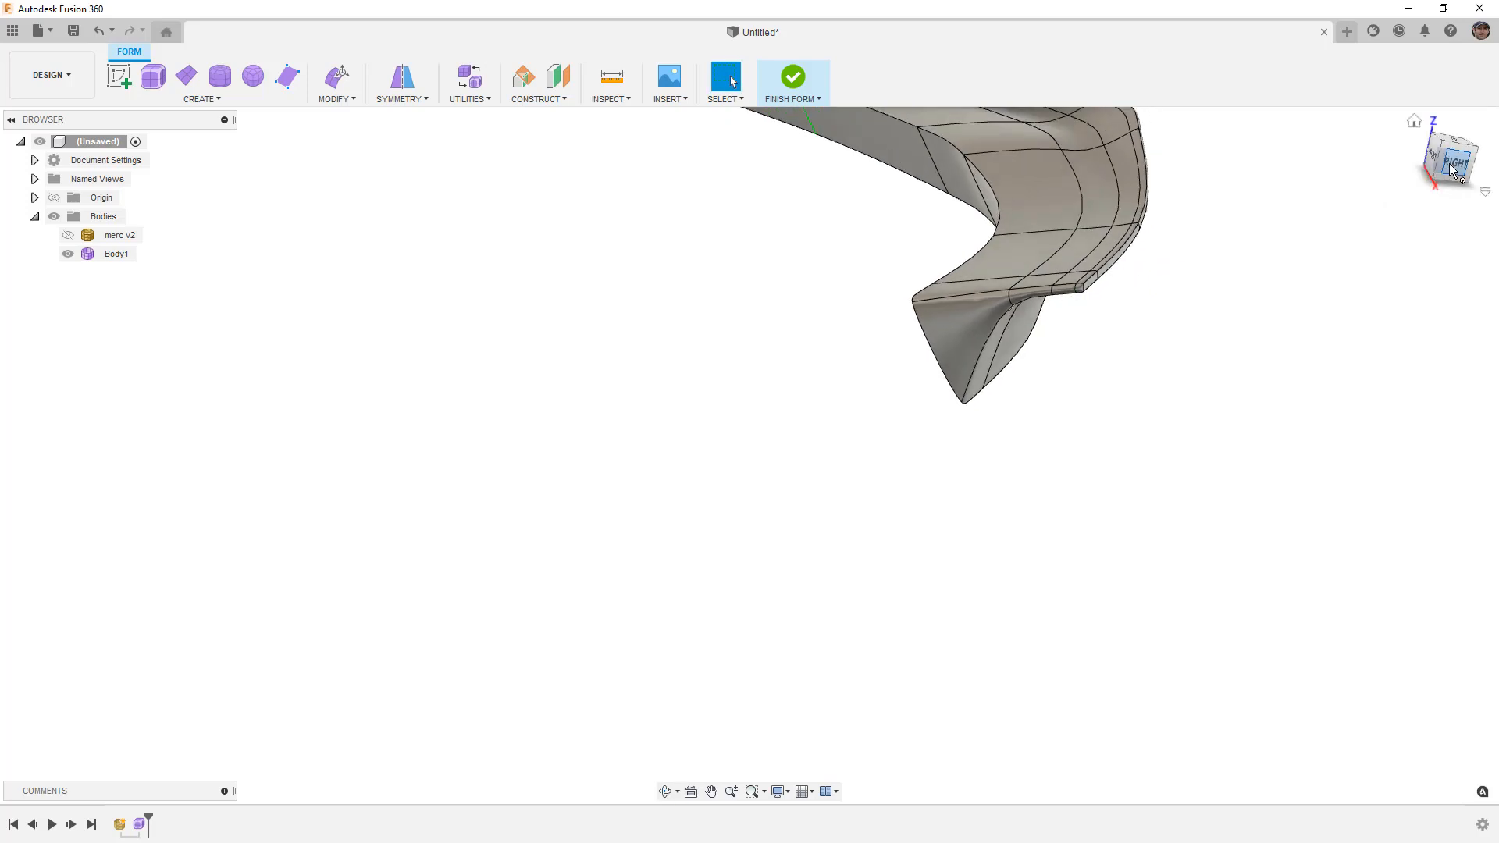
pyautogui.click(1450, 164)
pyautogui.scroll(-1, 1003, 278)
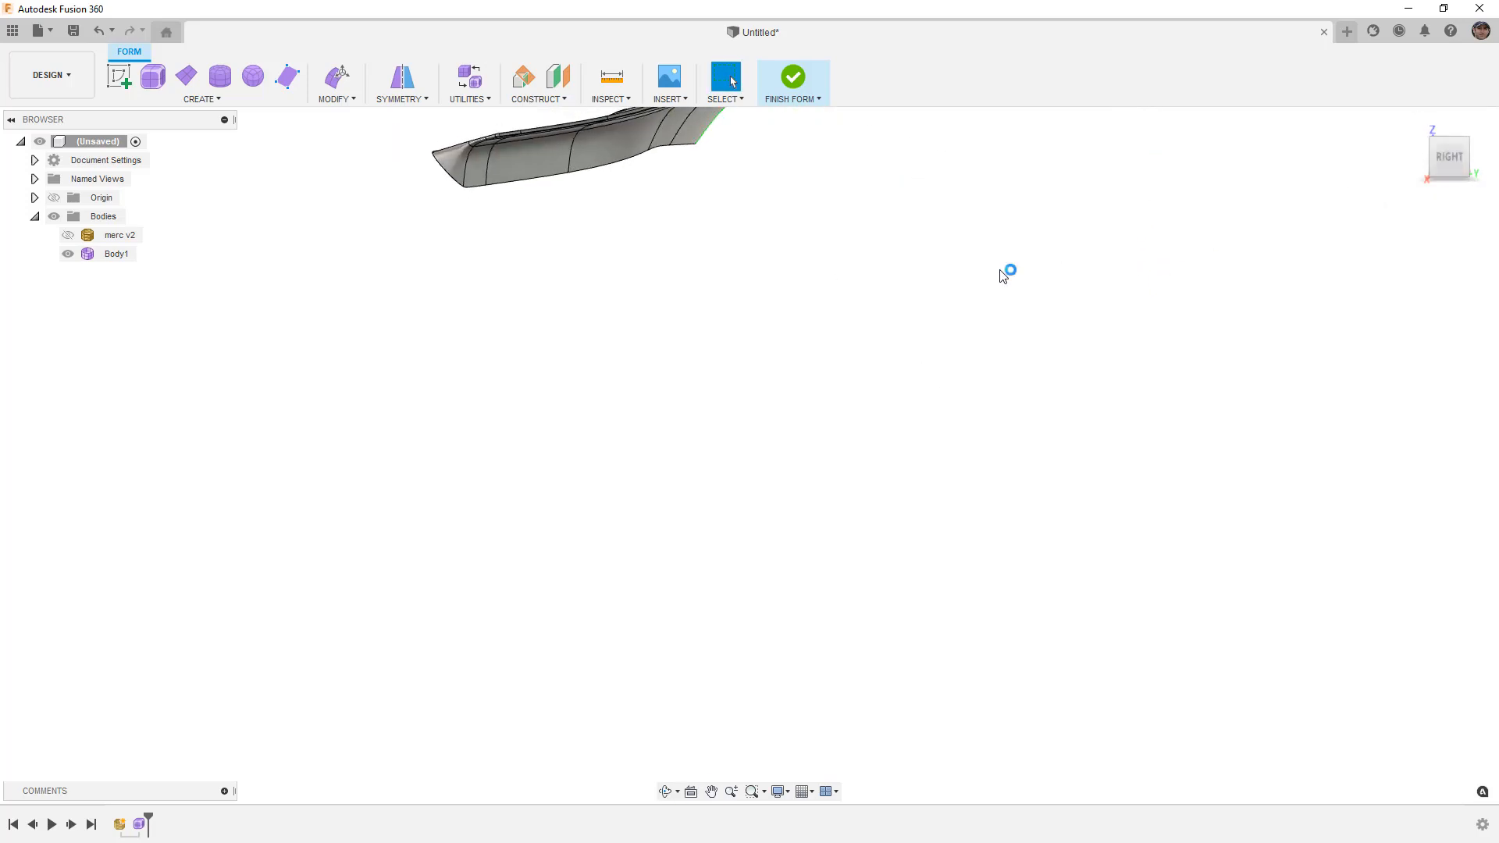
pyautogui.middleClick(1003, 276)
pyautogui.middleClick(1003, 276)
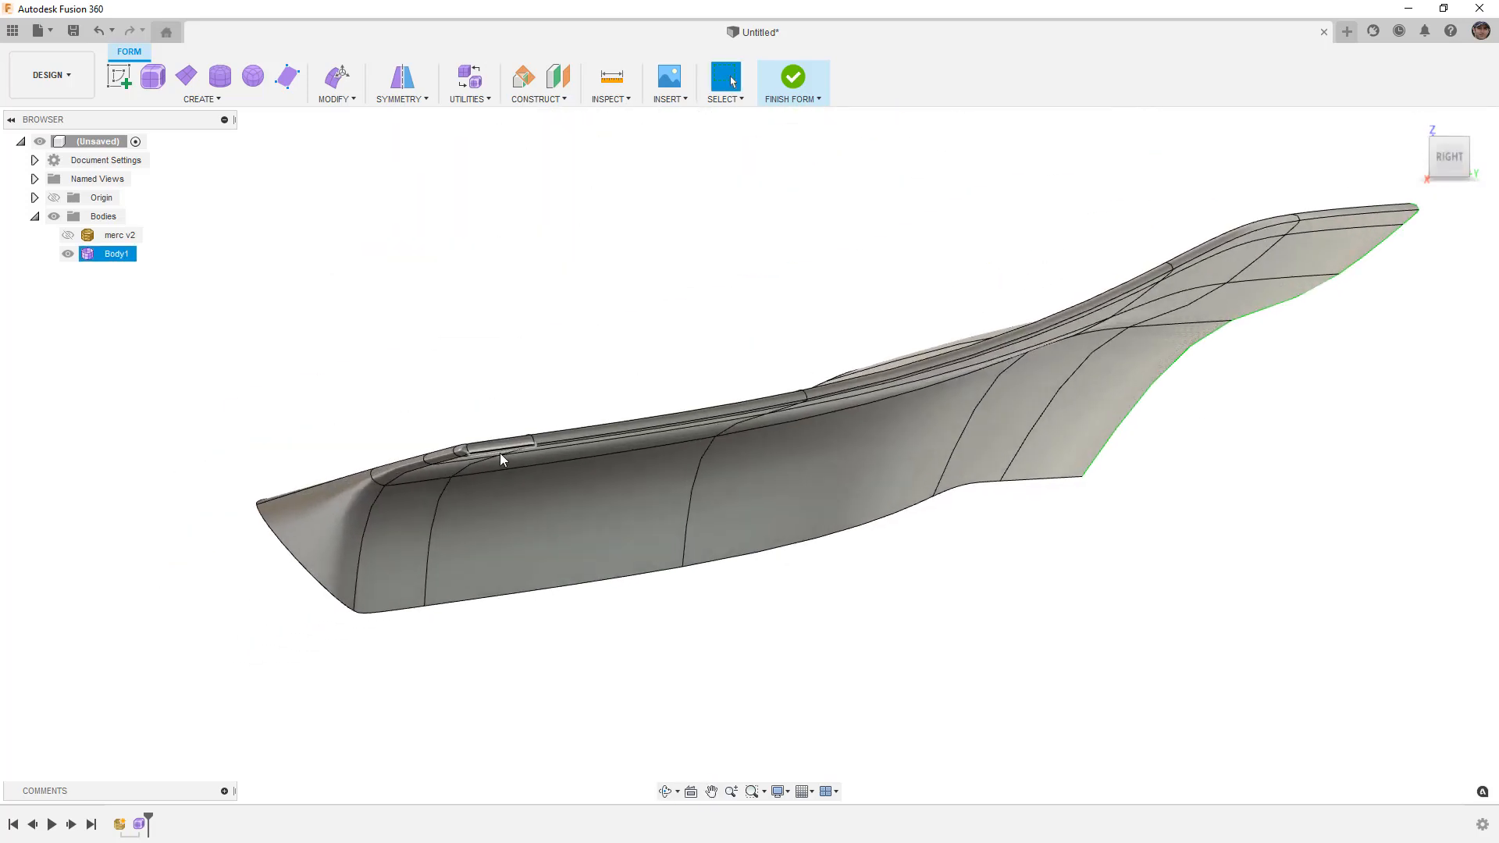
pyautogui.scroll(3, 475, 456)
pyautogui.scroll(2, 464, 454)
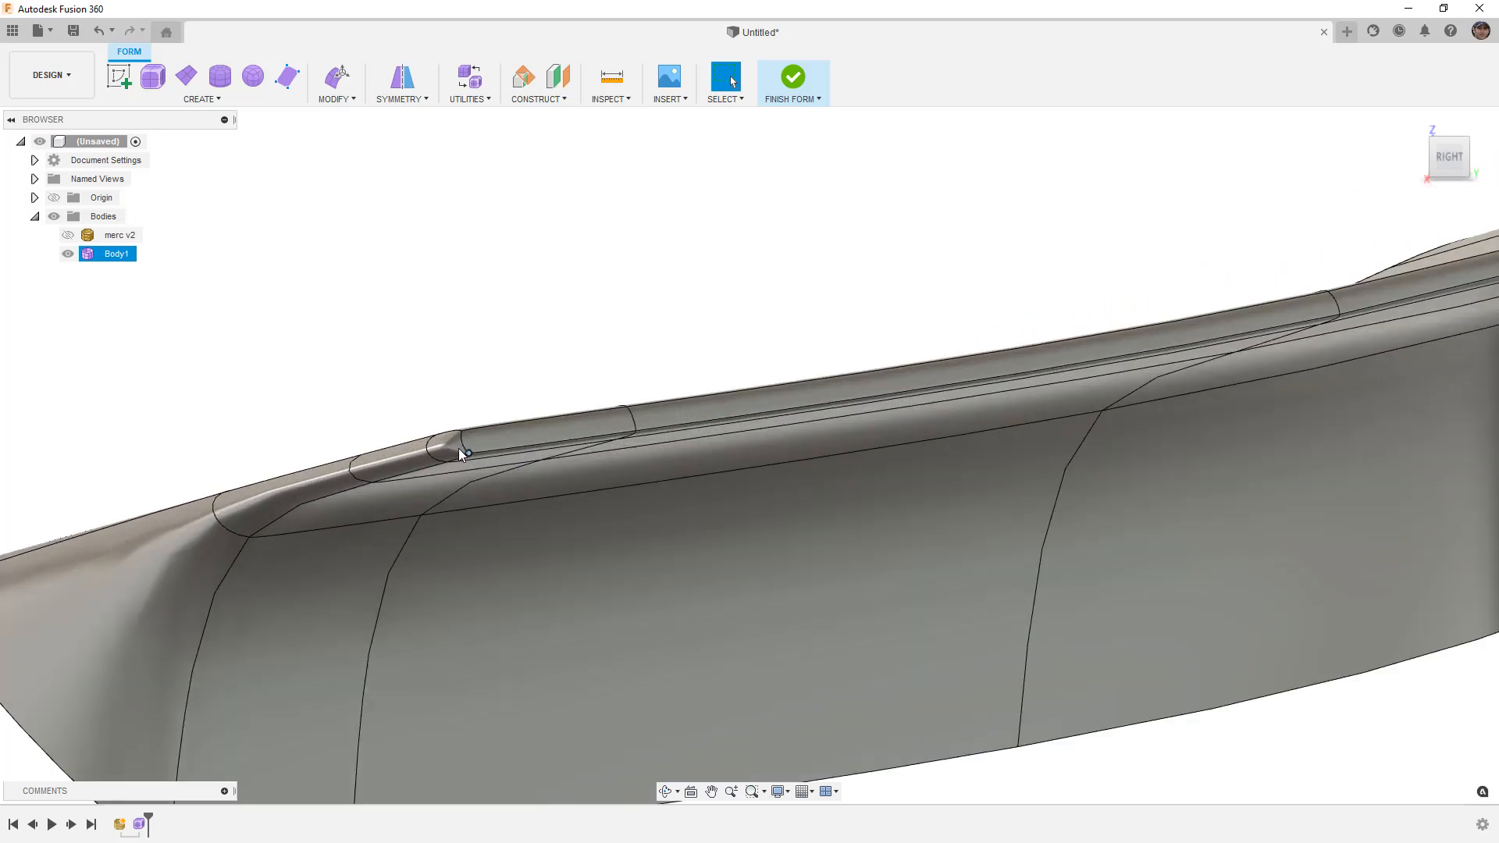
# Switch the visual style to shaded without edges and examine the spoiler's curvature and tip from several angles.
pyautogui.hotkey('ctrl', '4')
pyautogui.click(461, 342)
pyautogui.moveTo(463, 353)
pyautogui.keyDown('shift'); pyautogui.mouseDown(button='middle')
pyautogui.moveTo(598, 356)
pyautogui.moveTo(461, 513)
pyautogui.moveTo(618, 374)
pyautogui.moveTo(597, 486)
pyautogui.moveTo(689, 231)
pyautogui.mouseUp(button='middle'); pyautogui.keyUp('shift')
pyautogui.scroll(-4, 462, 361)
pyautogui.scroll(-4, 597, 352)
pyautogui.keyDown('shift'); pyautogui.middleClick(645, 431); pyautogui.keyUp('shift')
pyautogui.keyDown('shift'); pyautogui.middleClick(647, 433); pyautogui.keyUp('shift')
pyautogui.moveTo(647, 433); pyautogui.dragTo(574, 636, button='middle')
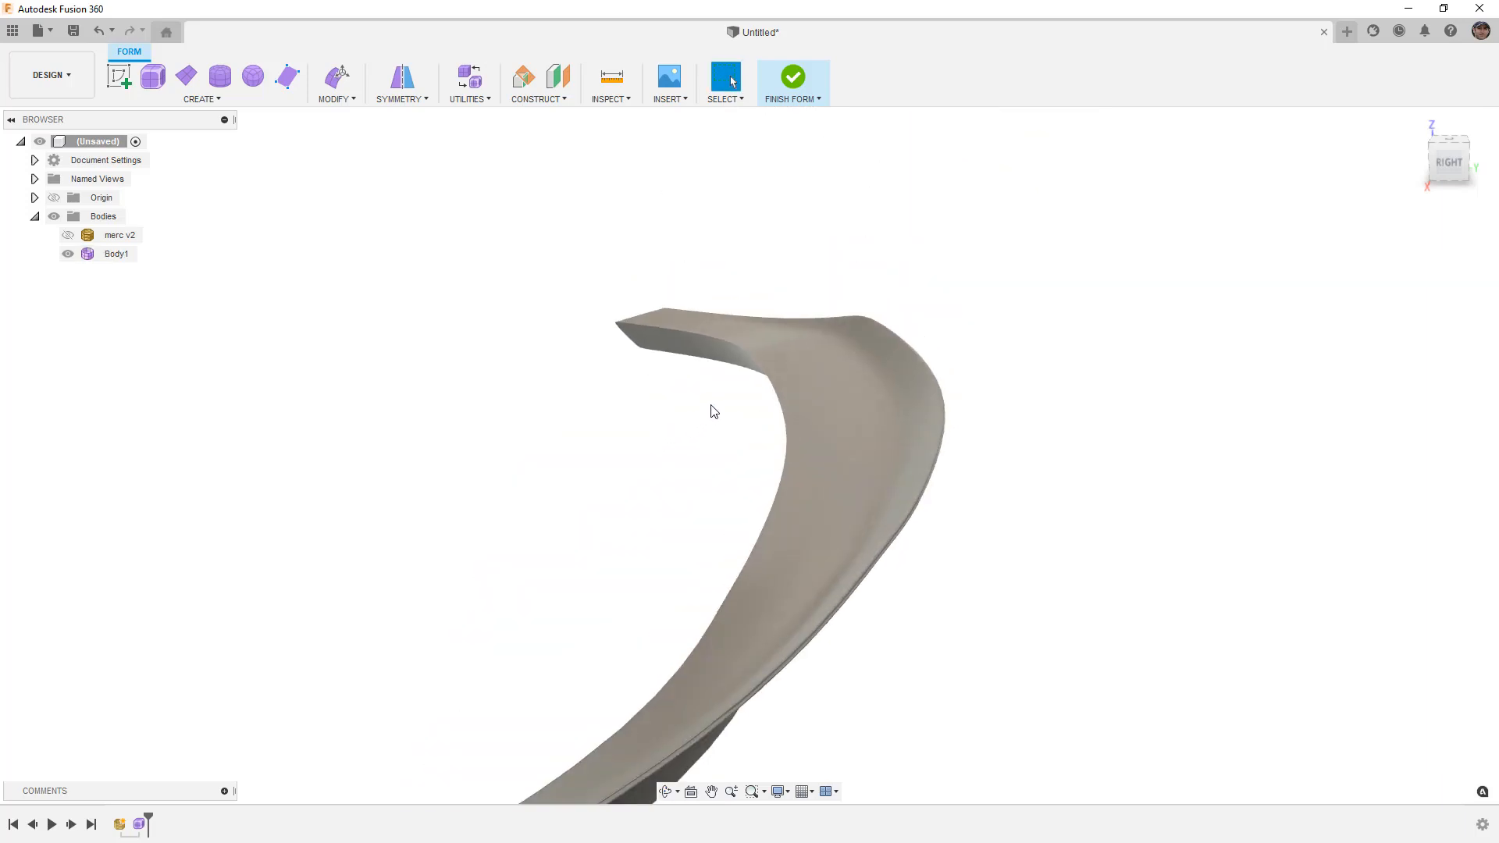
pyautogui.keyDown('shift'); pyautogui.moveTo(695, 466); pyautogui.dragTo(746, 432, button='middle'); pyautogui.keyUp('shift')
pyautogui.moveTo(1121, 461); pyautogui.dragTo(713, 442, button='middle')
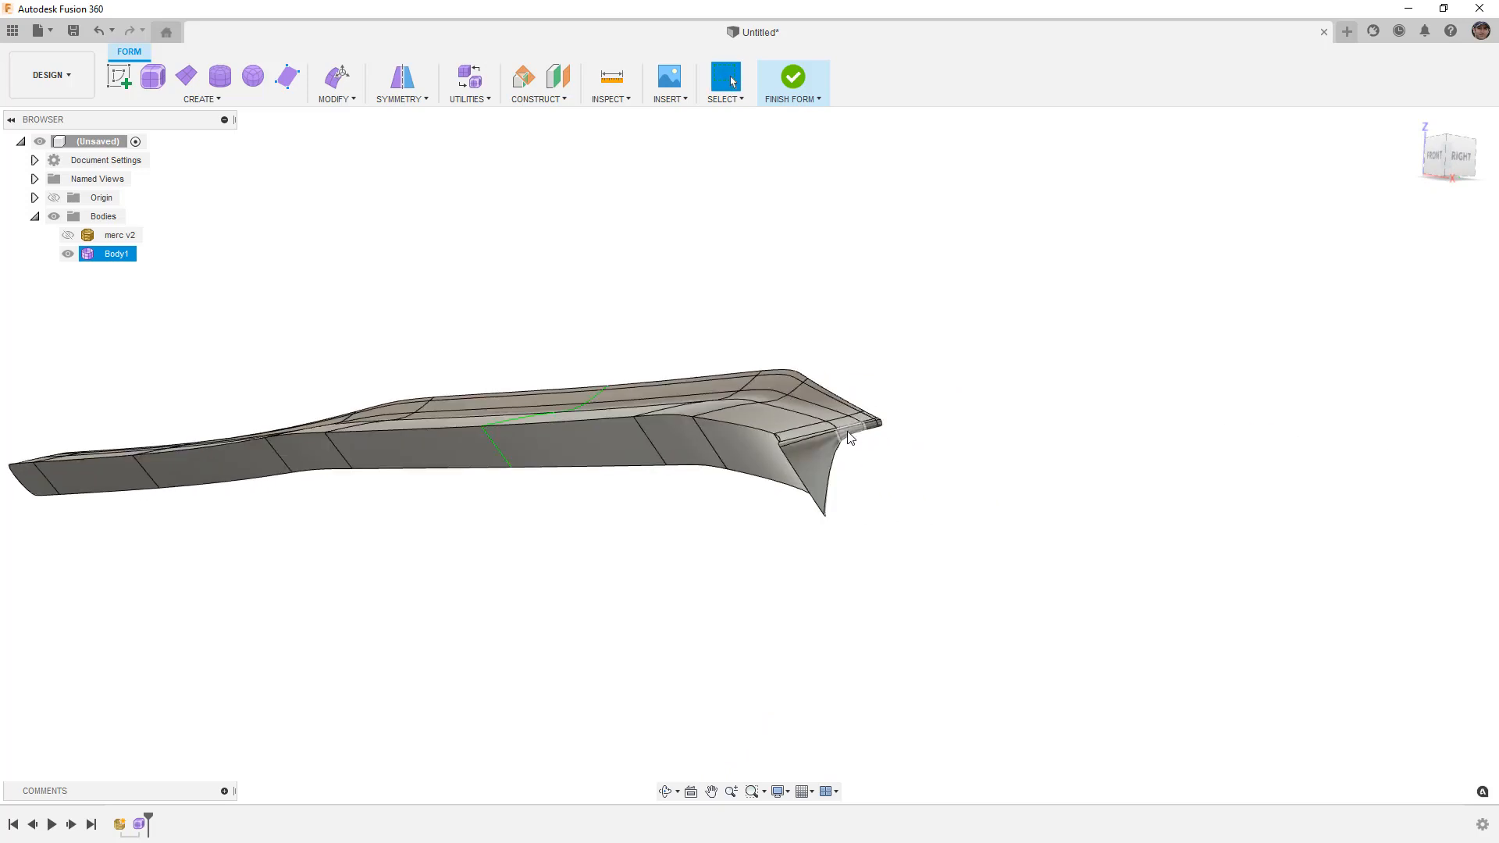
pyautogui.scroll(2, 875, 431)
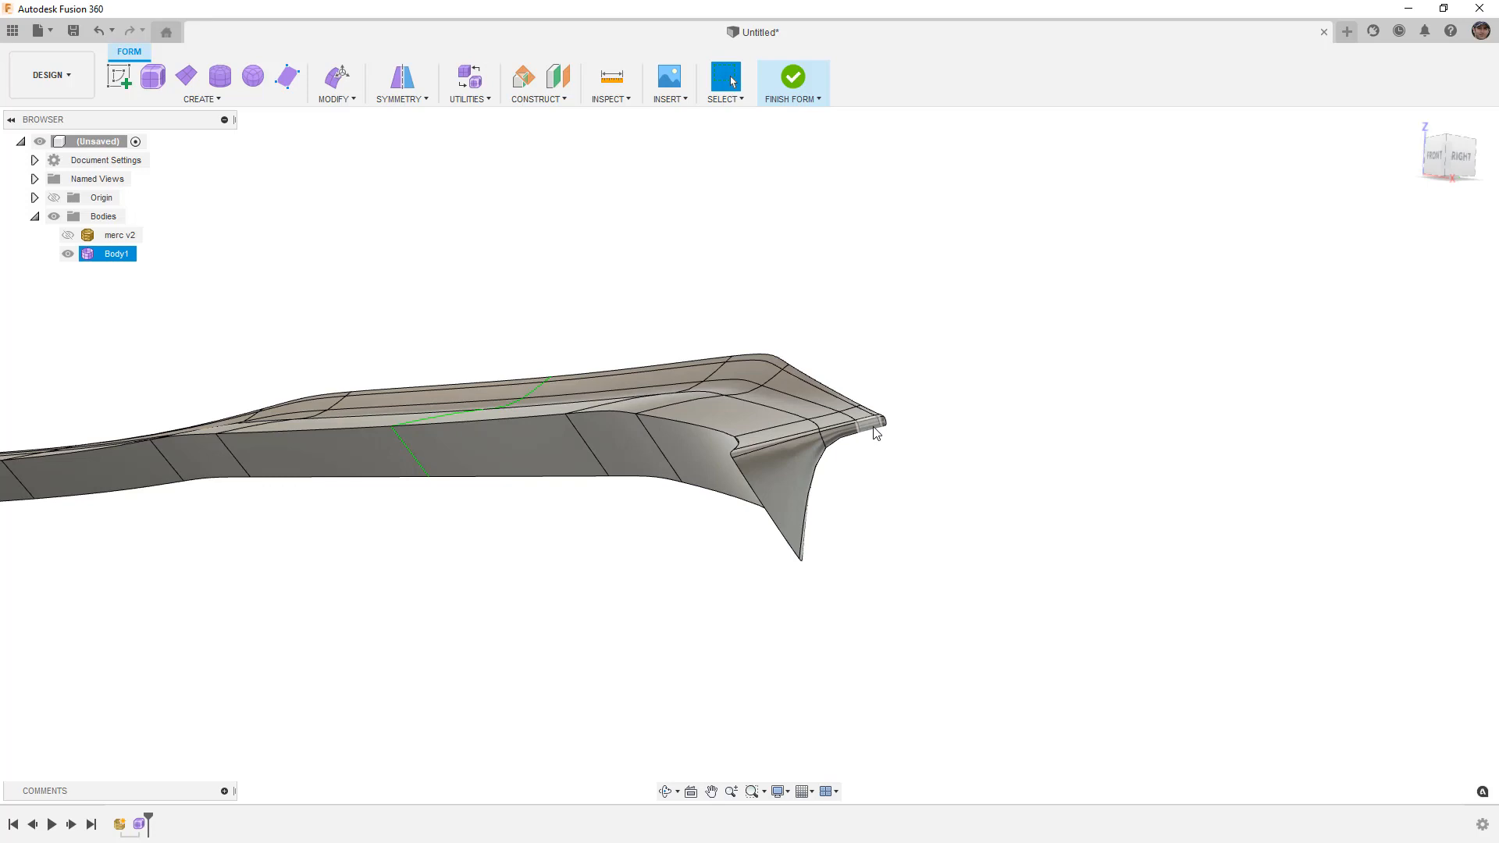
# In box display, insert a single-sided edge about halfway across the thin rear strip, following the ten-edge loop along the spoiler's rear rim.
pyautogui.hotkey('alt', '1')
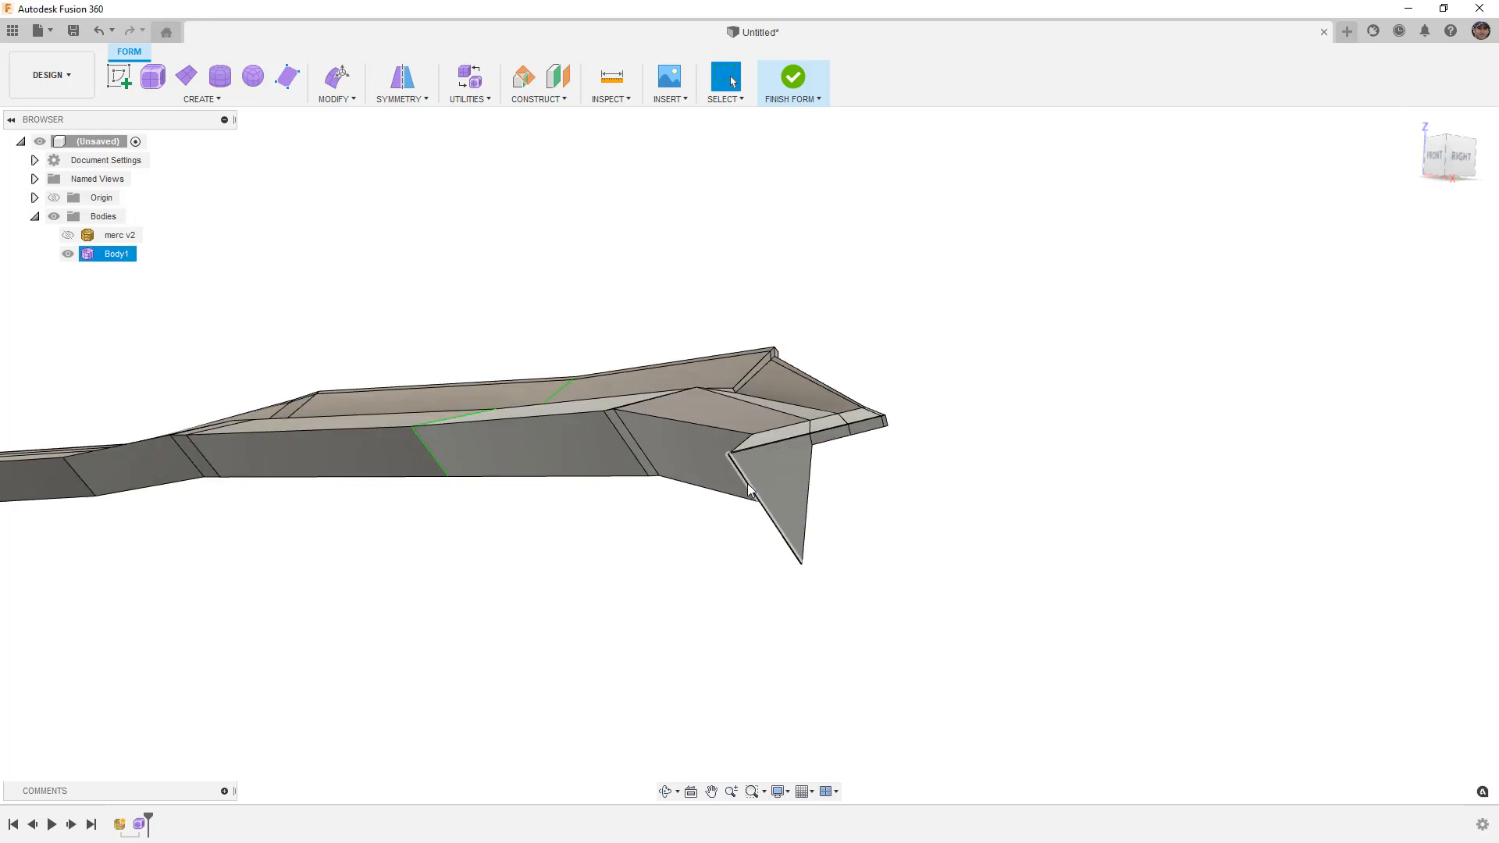
pyautogui.keyDown('shift'); pyautogui.moveTo(883, 421); pyautogui.dragTo(875, 426, button='middle'); pyautogui.keyUp('shift')
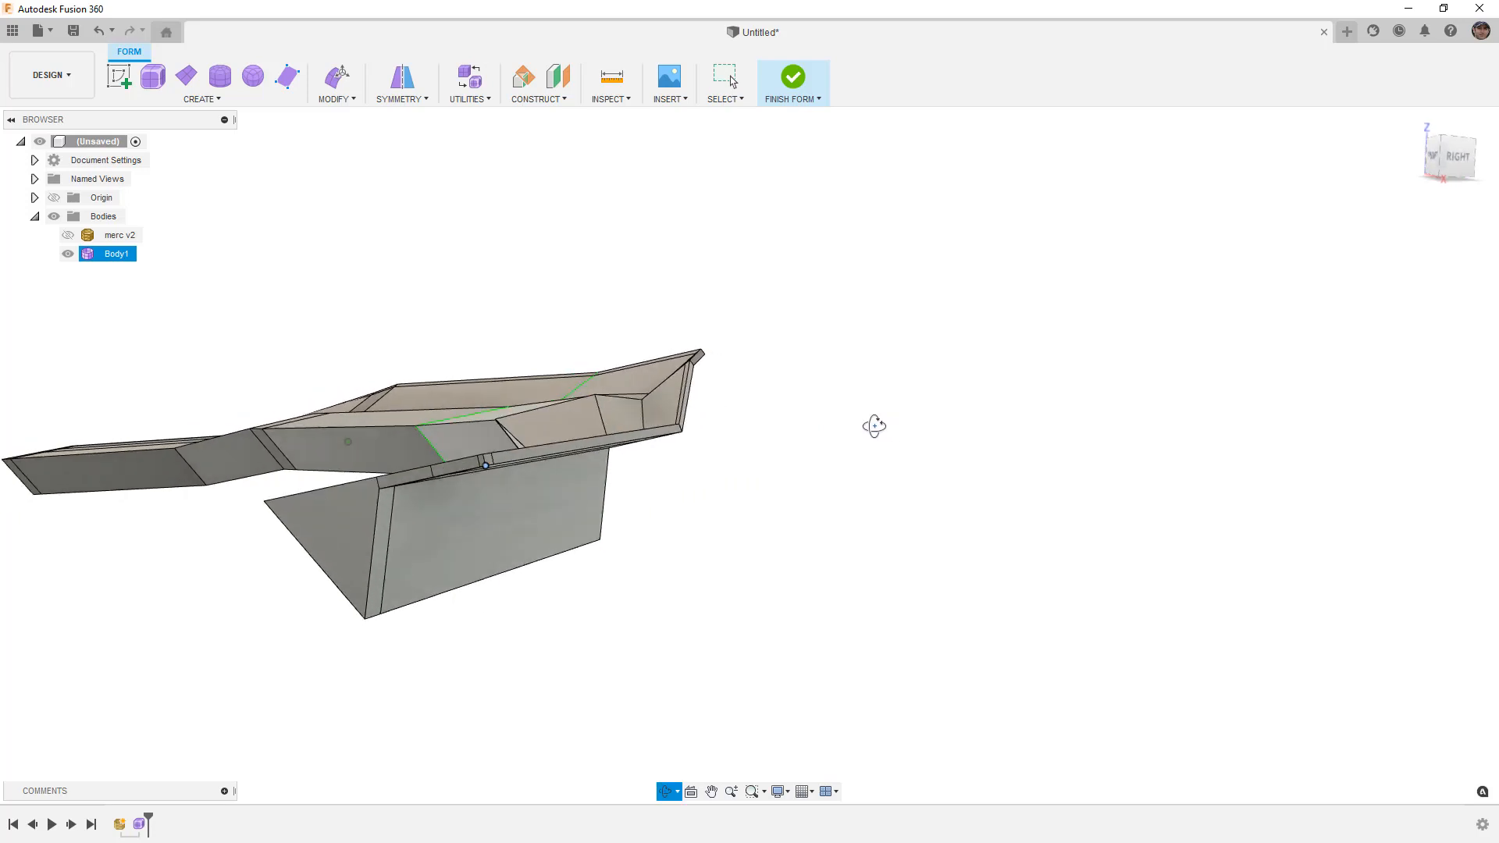
pyautogui.scroll(2, 499, 479)
pyautogui.doubleClick(512, 467)
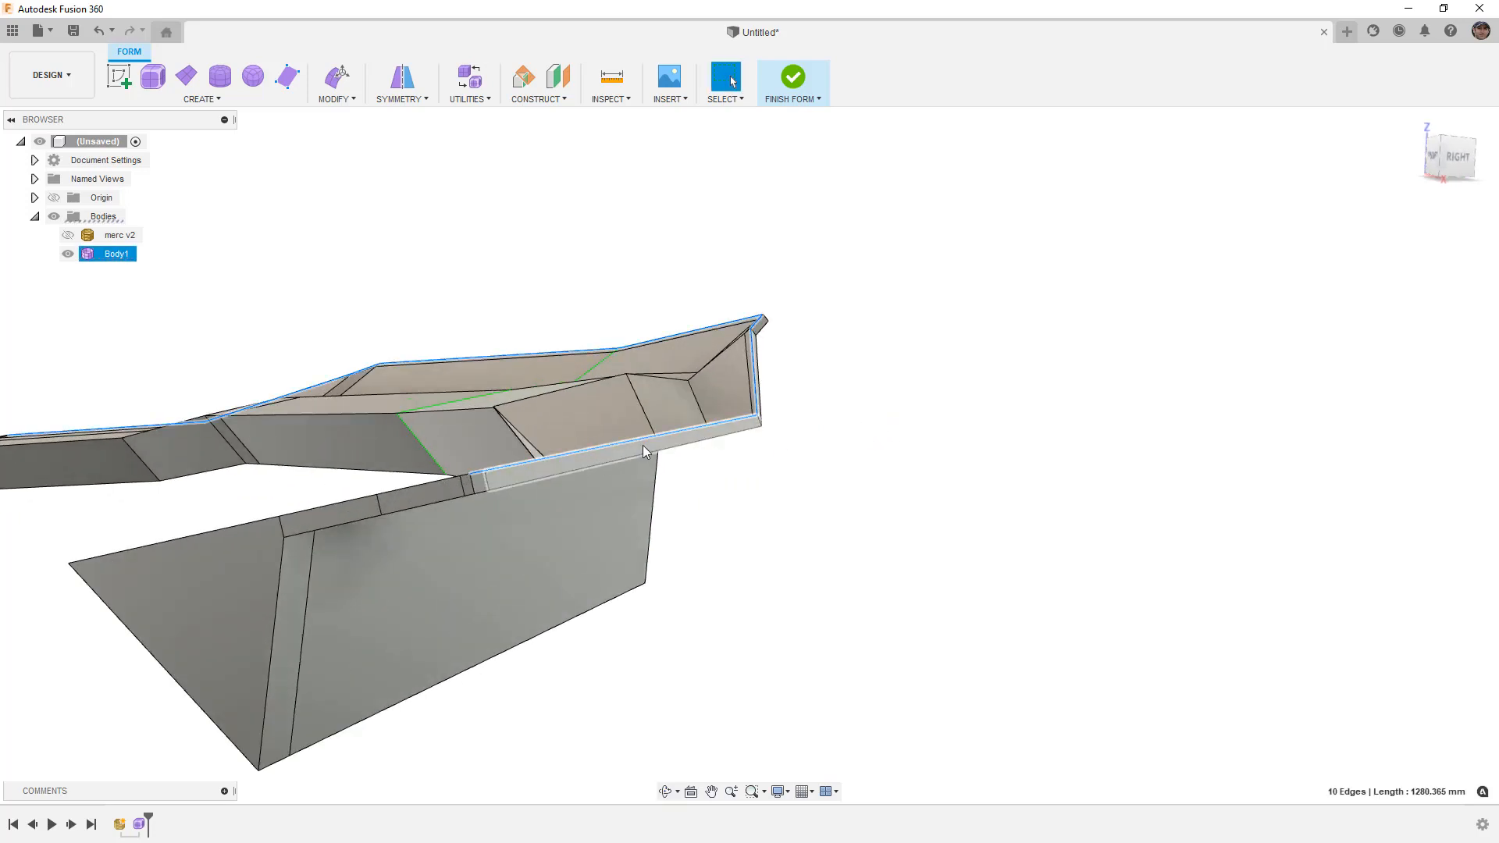
pyautogui.click(337, 88)
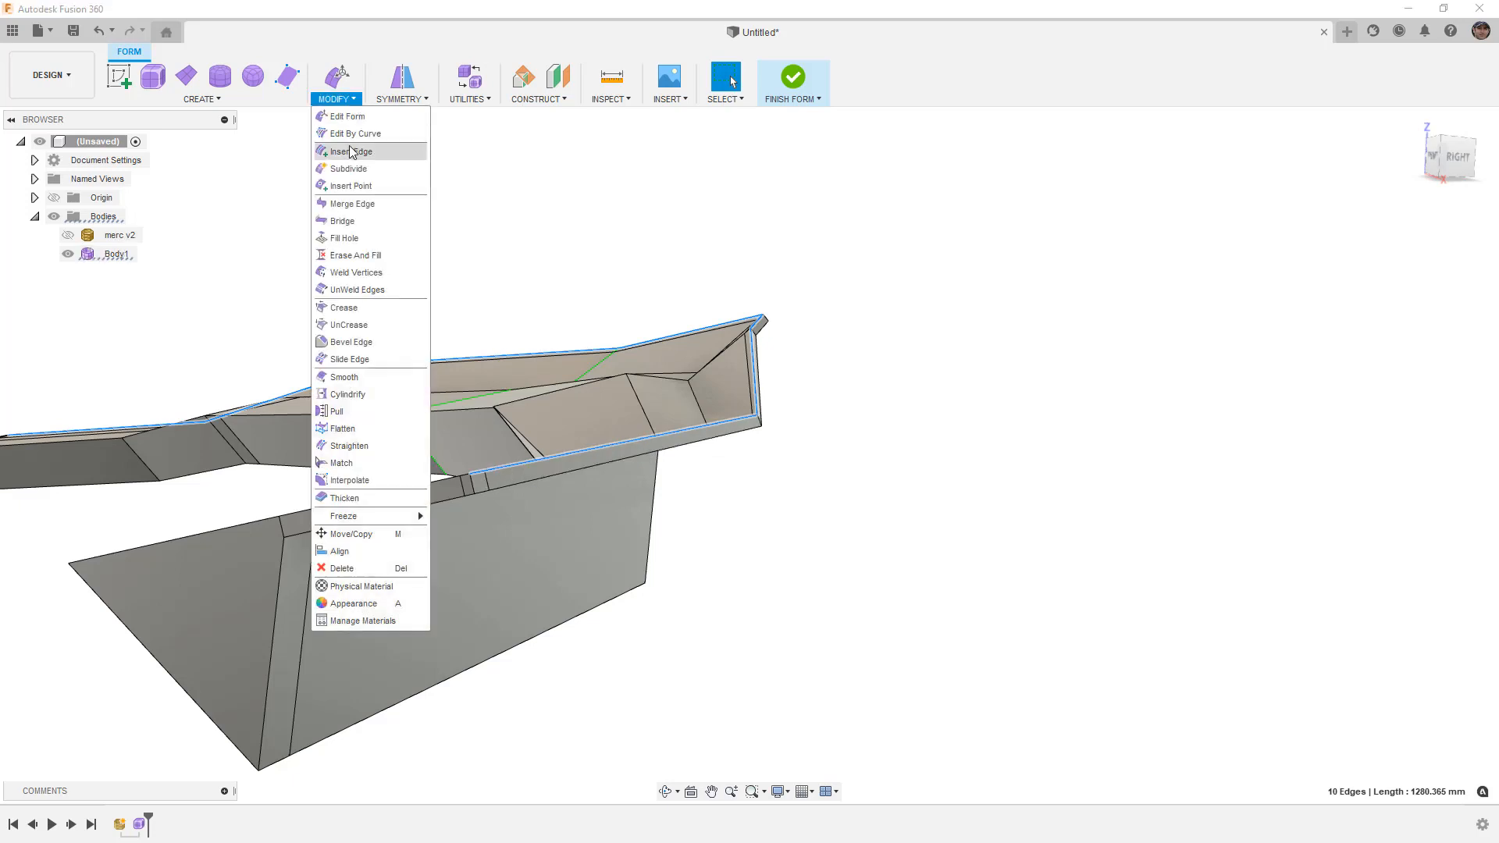
pyautogui.click(365, 134)
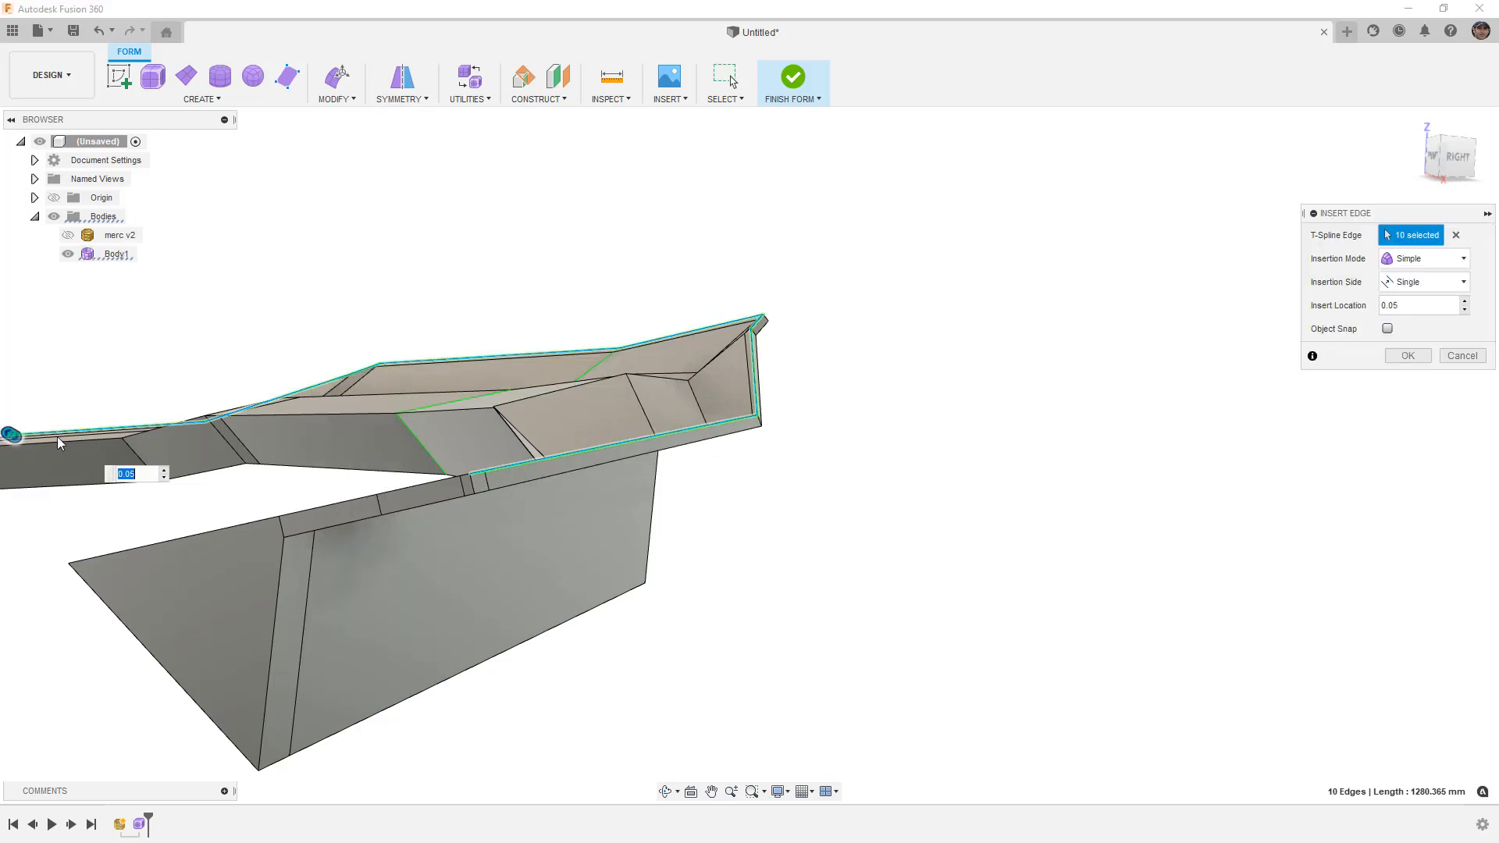
pyautogui.click(14, 435)
pyautogui.moveTo(10, 434); pyautogui.dragTo(11, 435)
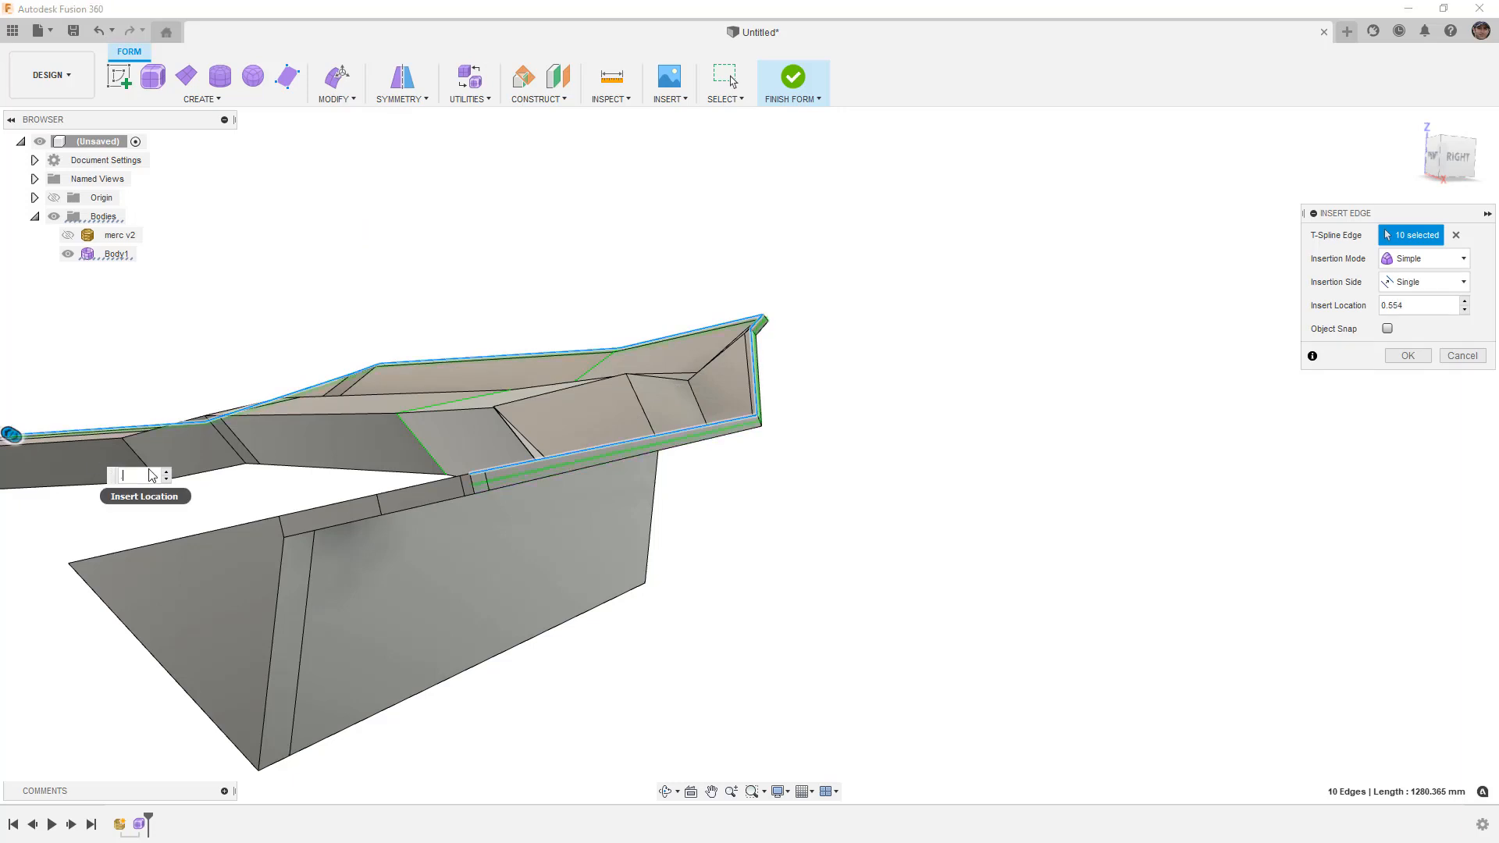
pyautogui.press('Return')
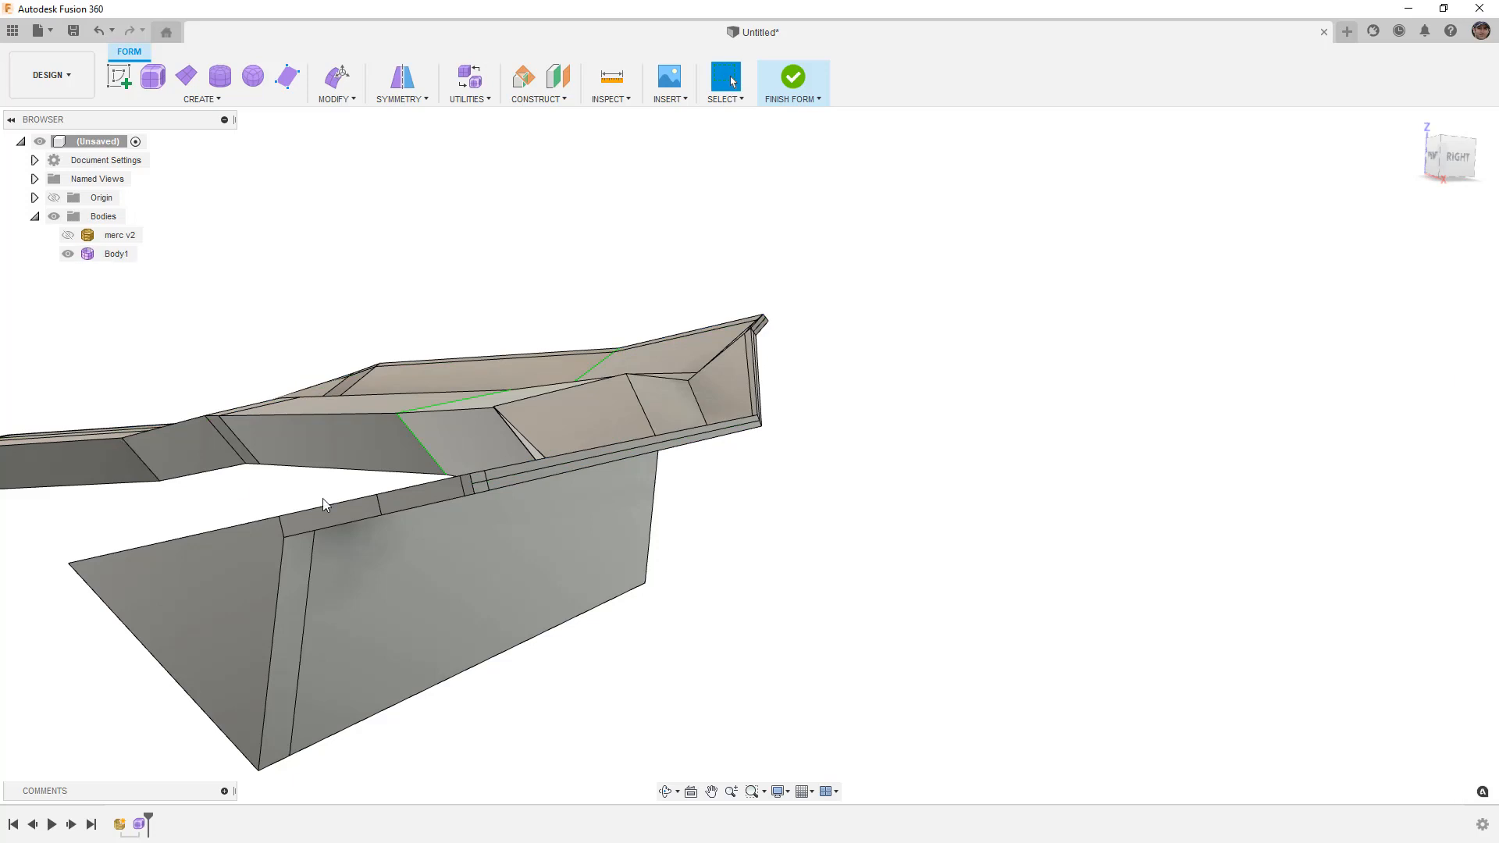
# Use Insert Point to extend the new rear edge along the tip strip to its corner and across the end face to its front edge.
pyautogui.scroll(3, 484, 484)
pyautogui.scroll(-3, 494, 482)
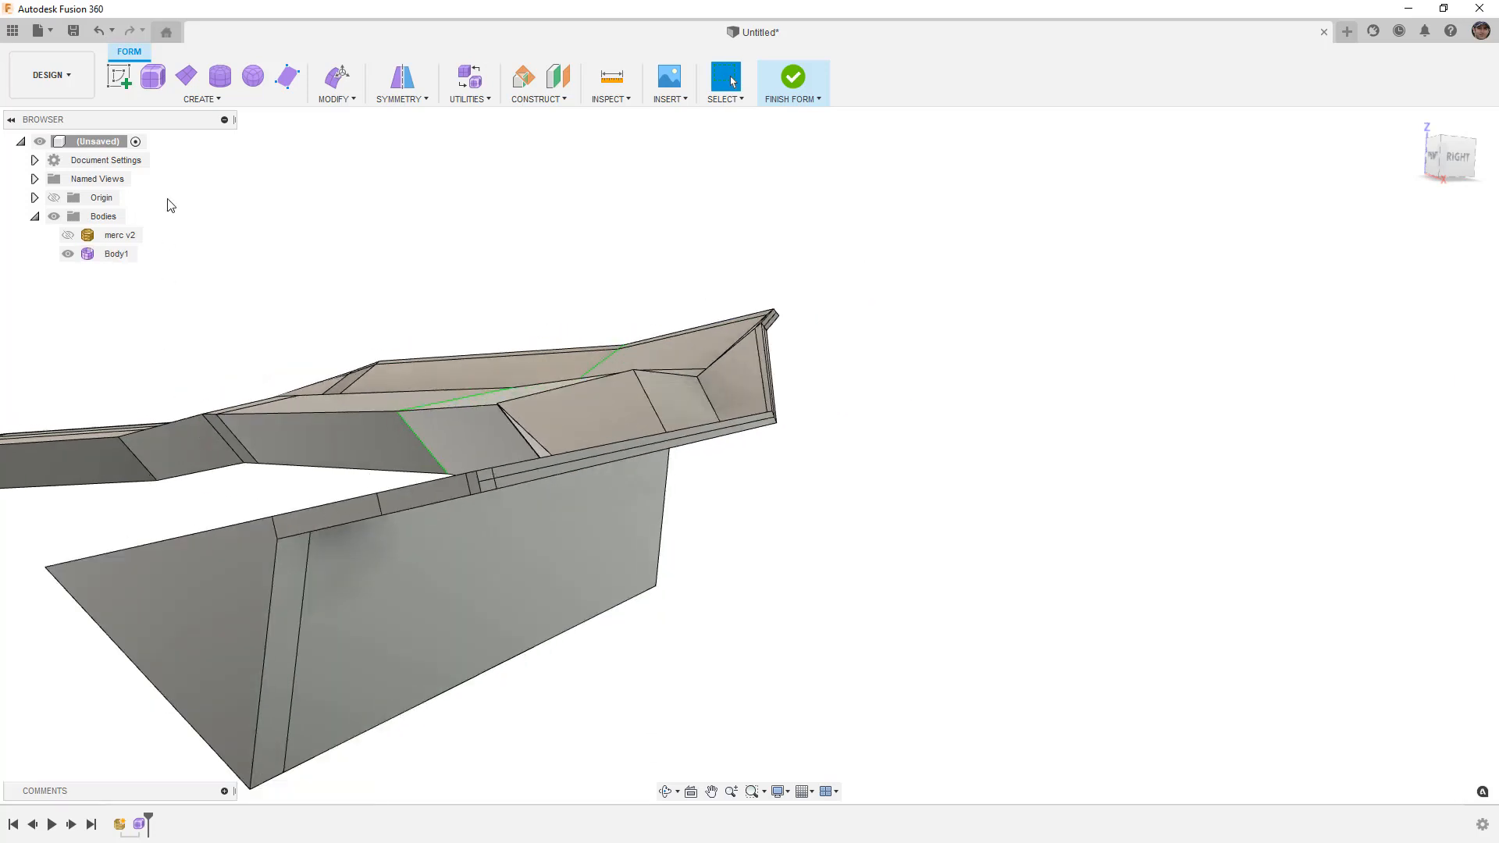
pyautogui.click(329, 99)
pyautogui.click(350, 186)
pyautogui.click(479, 483)
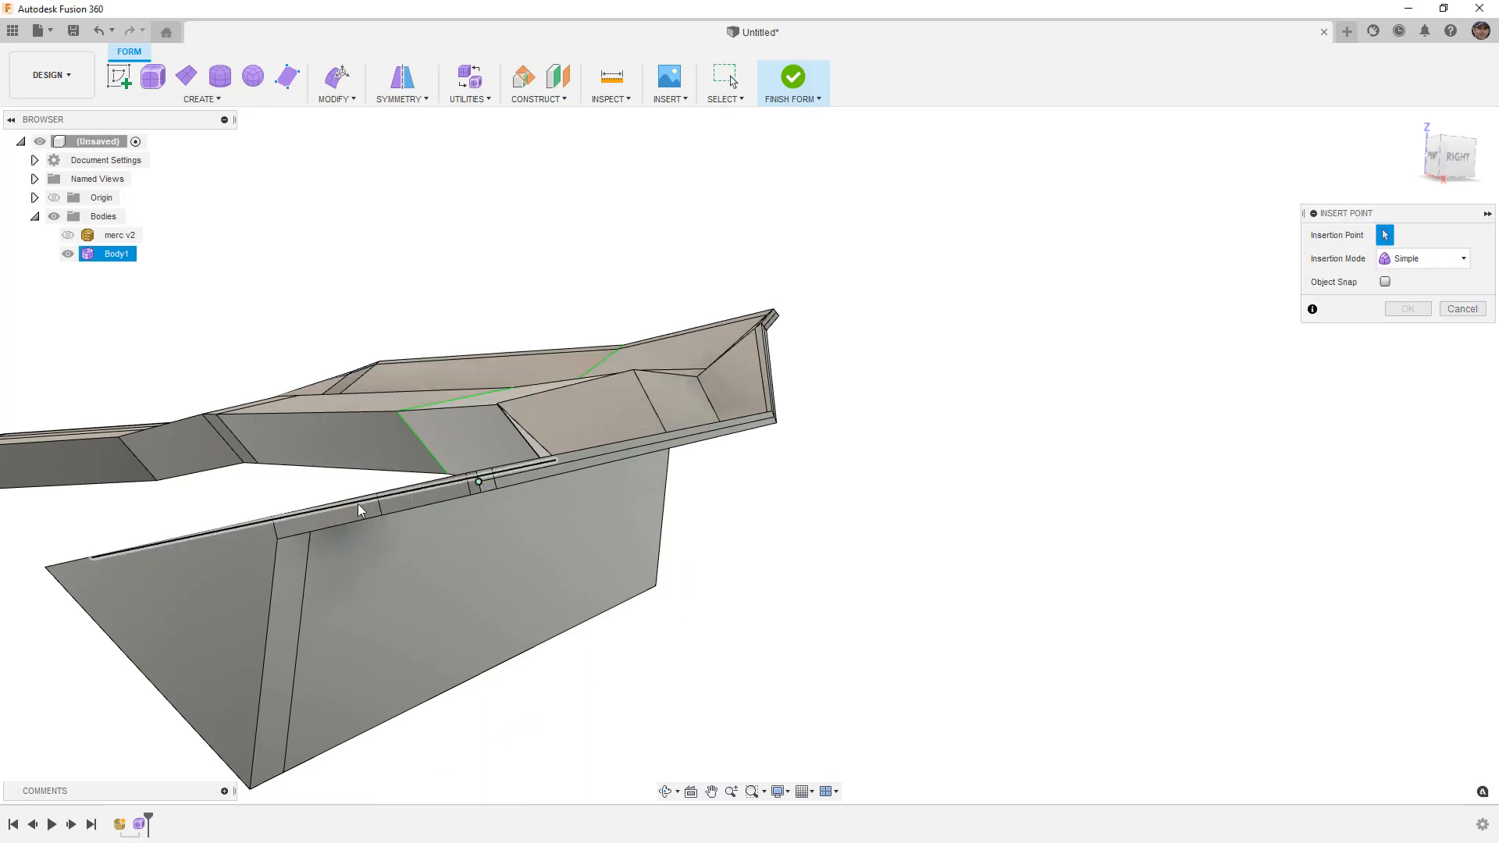
pyautogui.click(274, 528)
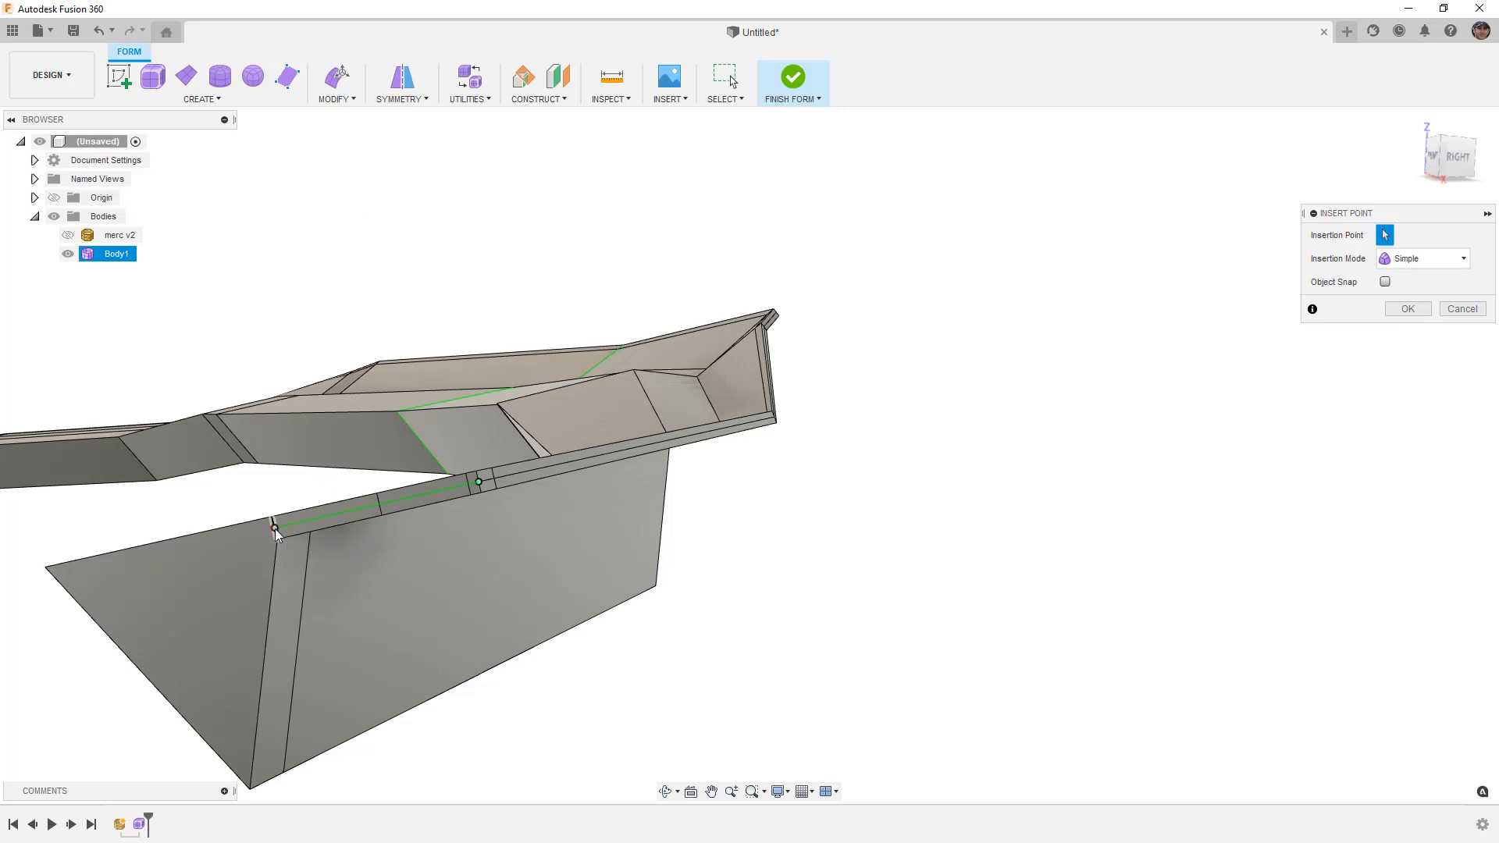
pyautogui.click(154, 671)
pyautogui.scroll(-3, 164, 653)
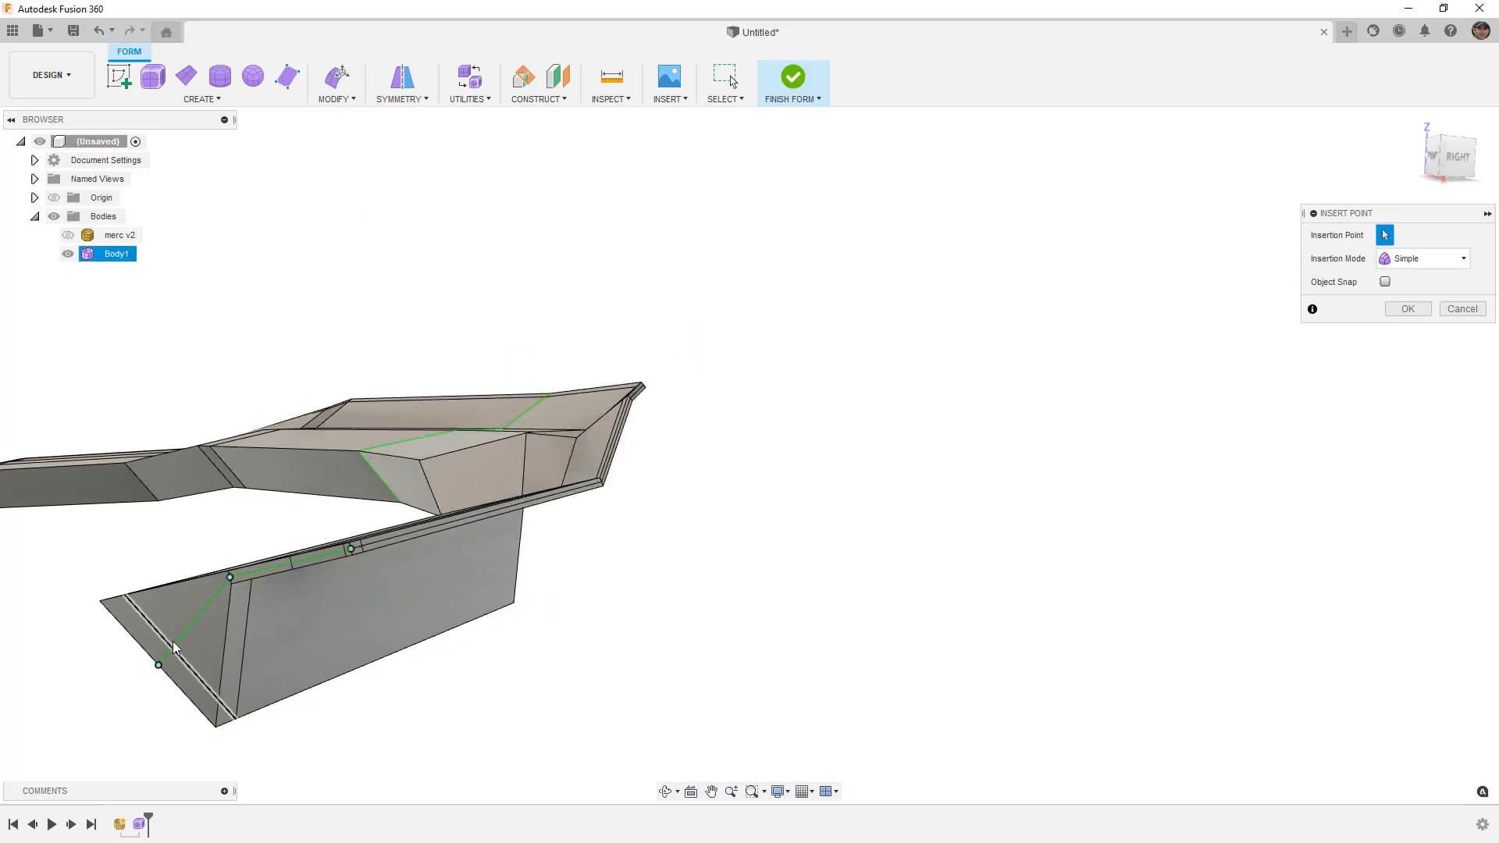
pyautogui.click(1408, 308)
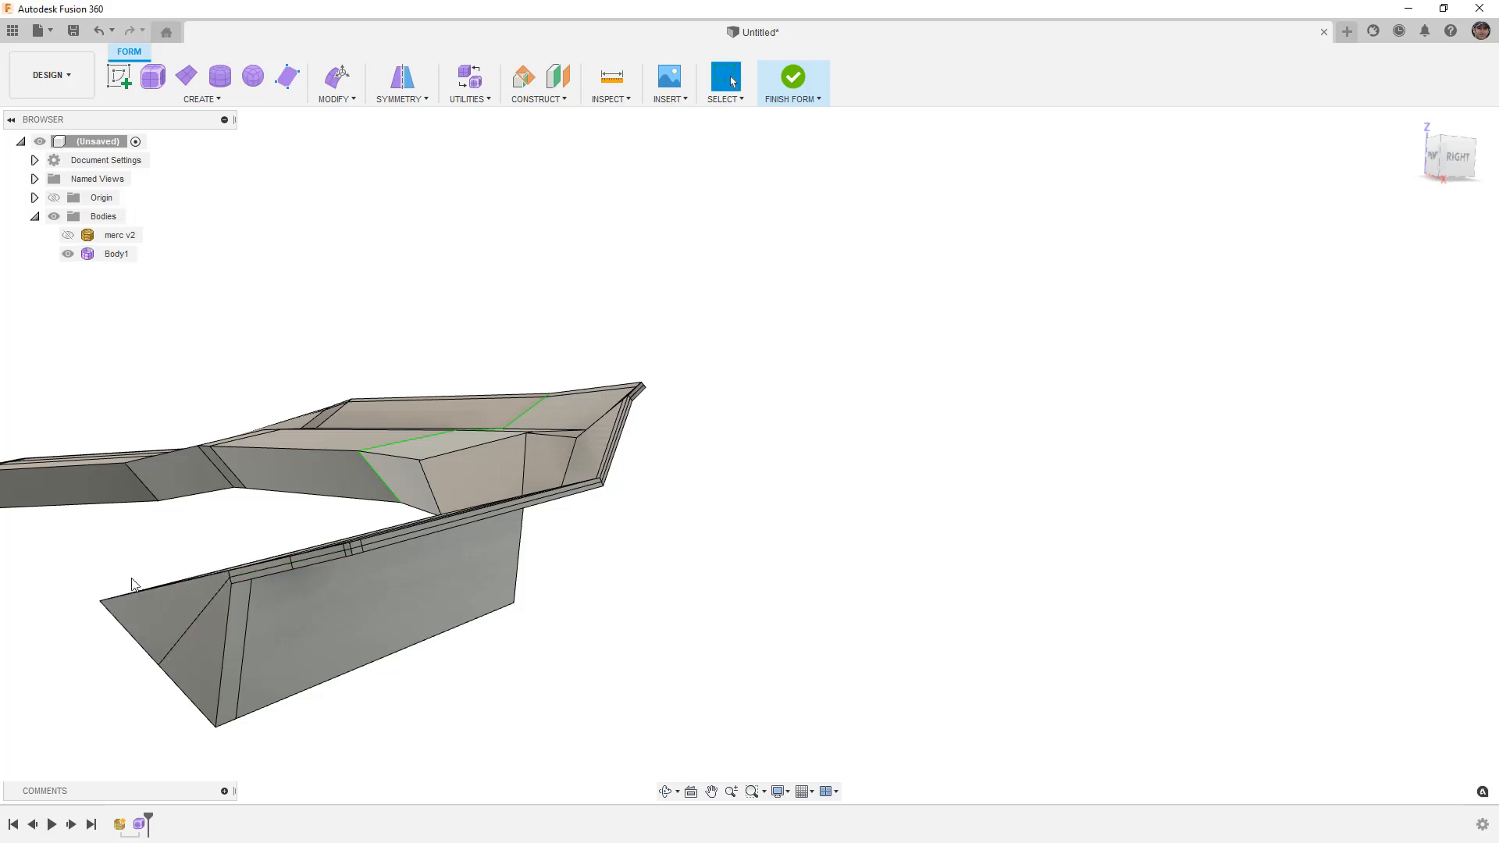
# Use Insert Point to continue the end-face edge along the middle of the front face to the symmetry line.
pyautogui.click(334, 451)
pyautogui.doubleClick(337, 450)
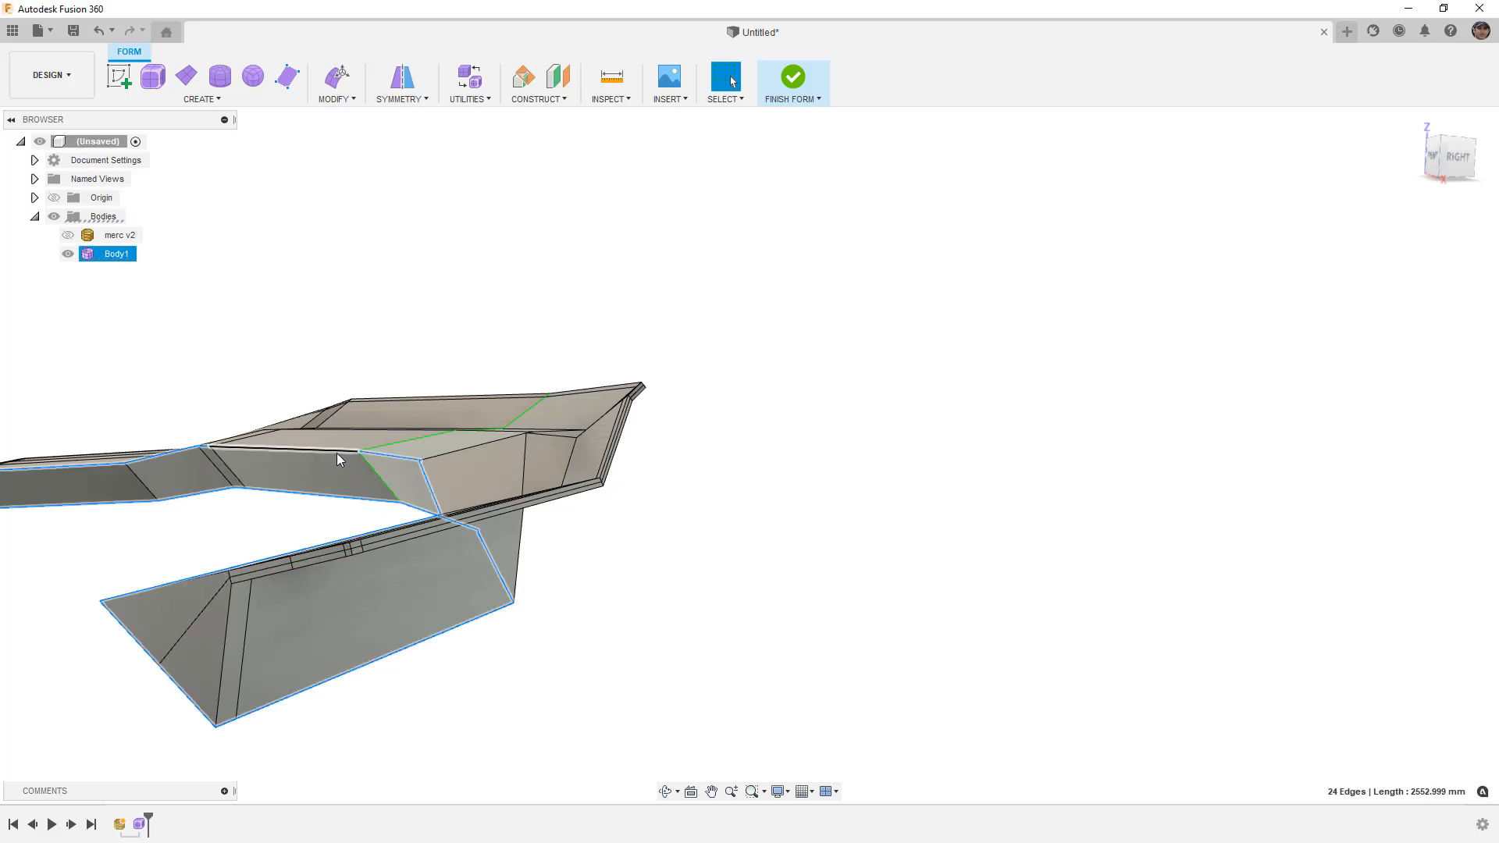
pyautogui.keyDown('shift'); pyautogui.moveTo(319, 457); pyautogui.dragTo(371, 455, button='middle'); pyautogui.keyUp('shift')
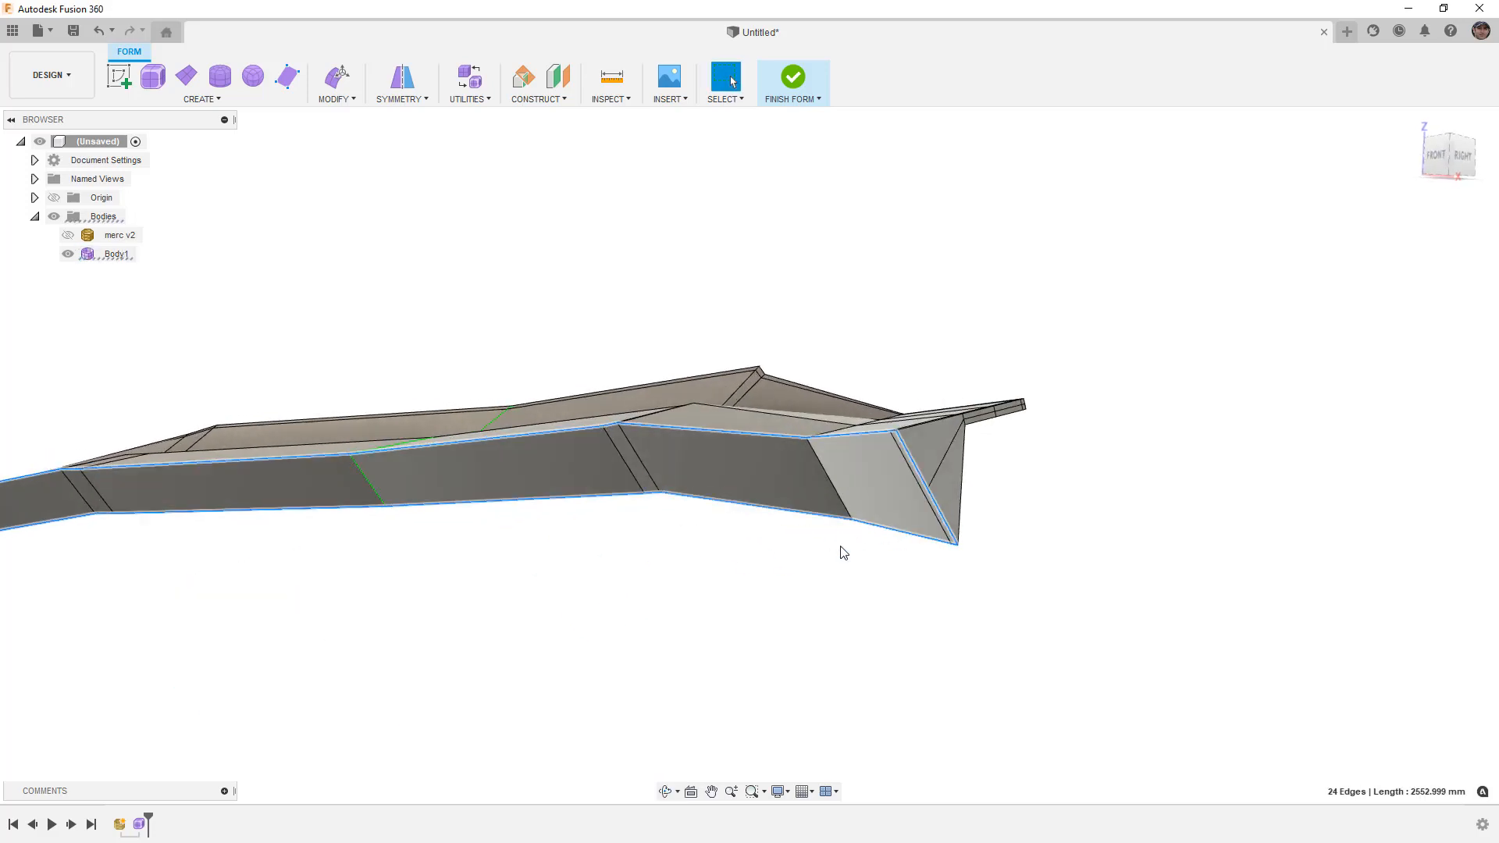
pyautogui.click(940, 568)
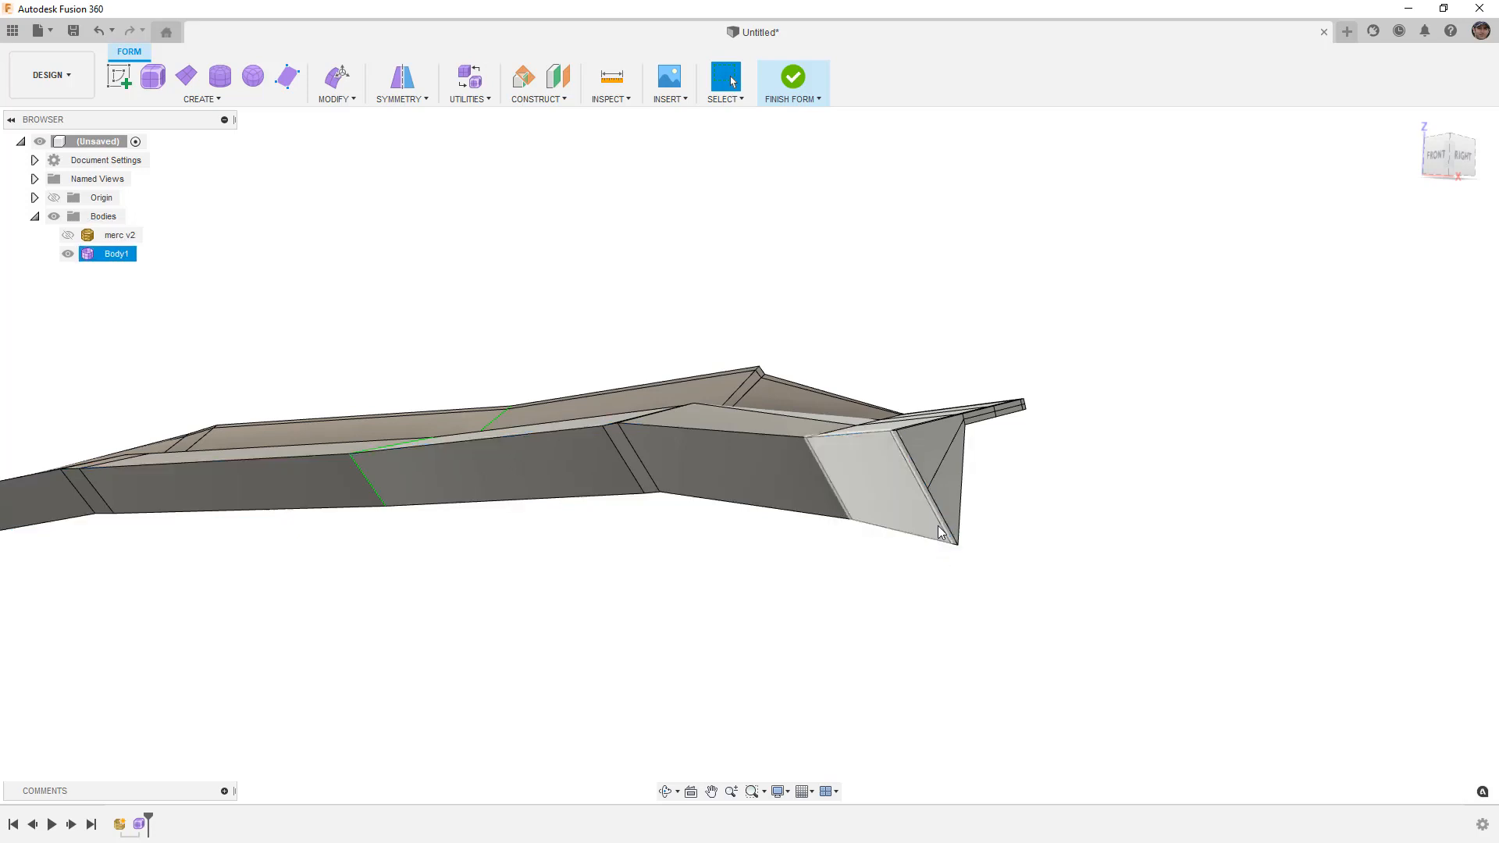
pyautogui.click(339, 99)
pyautogui.click(362, 188)
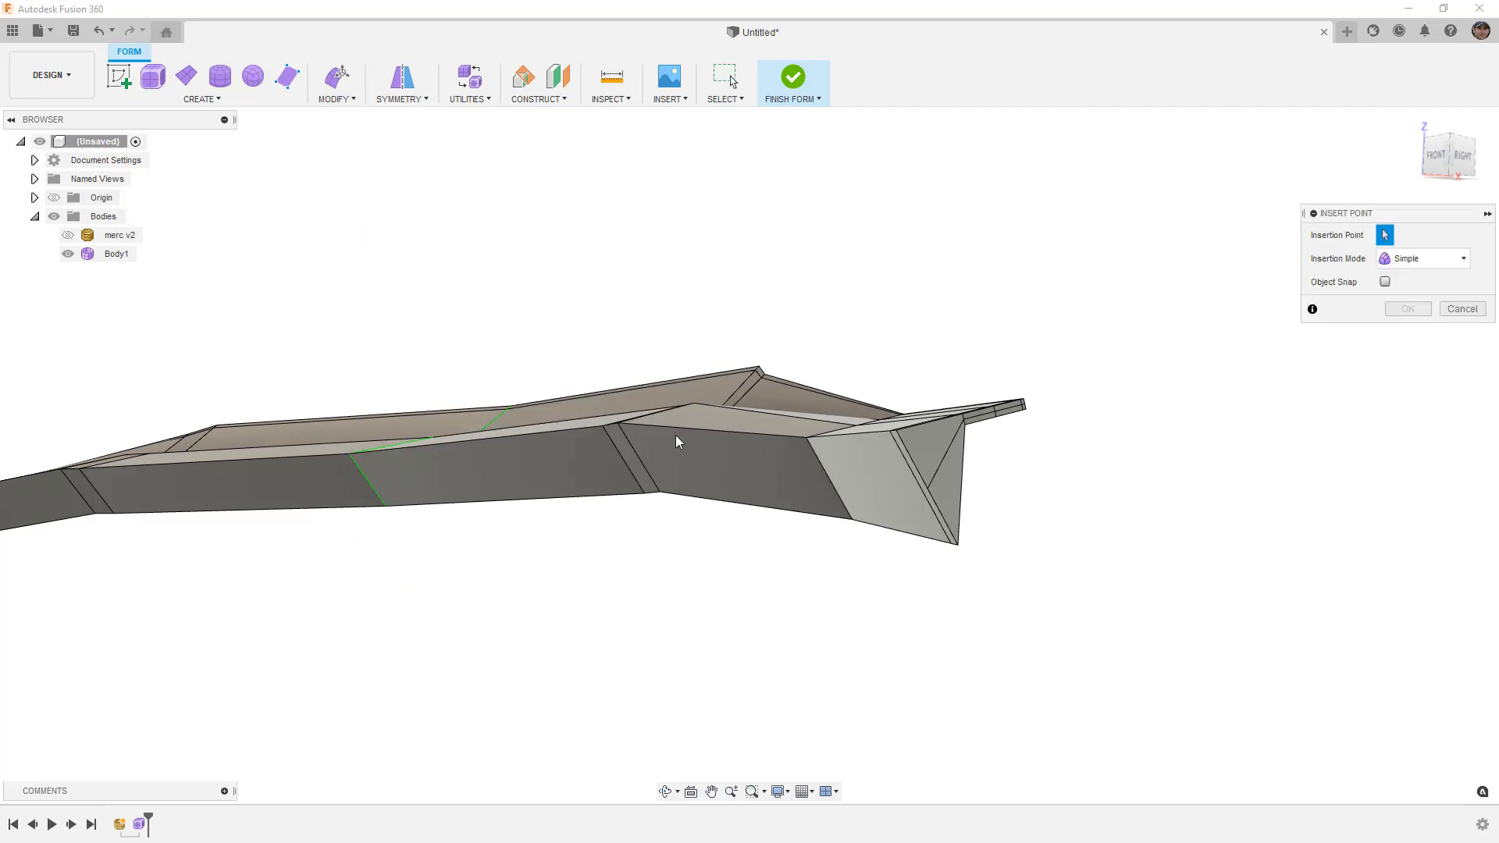
pyautogui.click(927, 489)
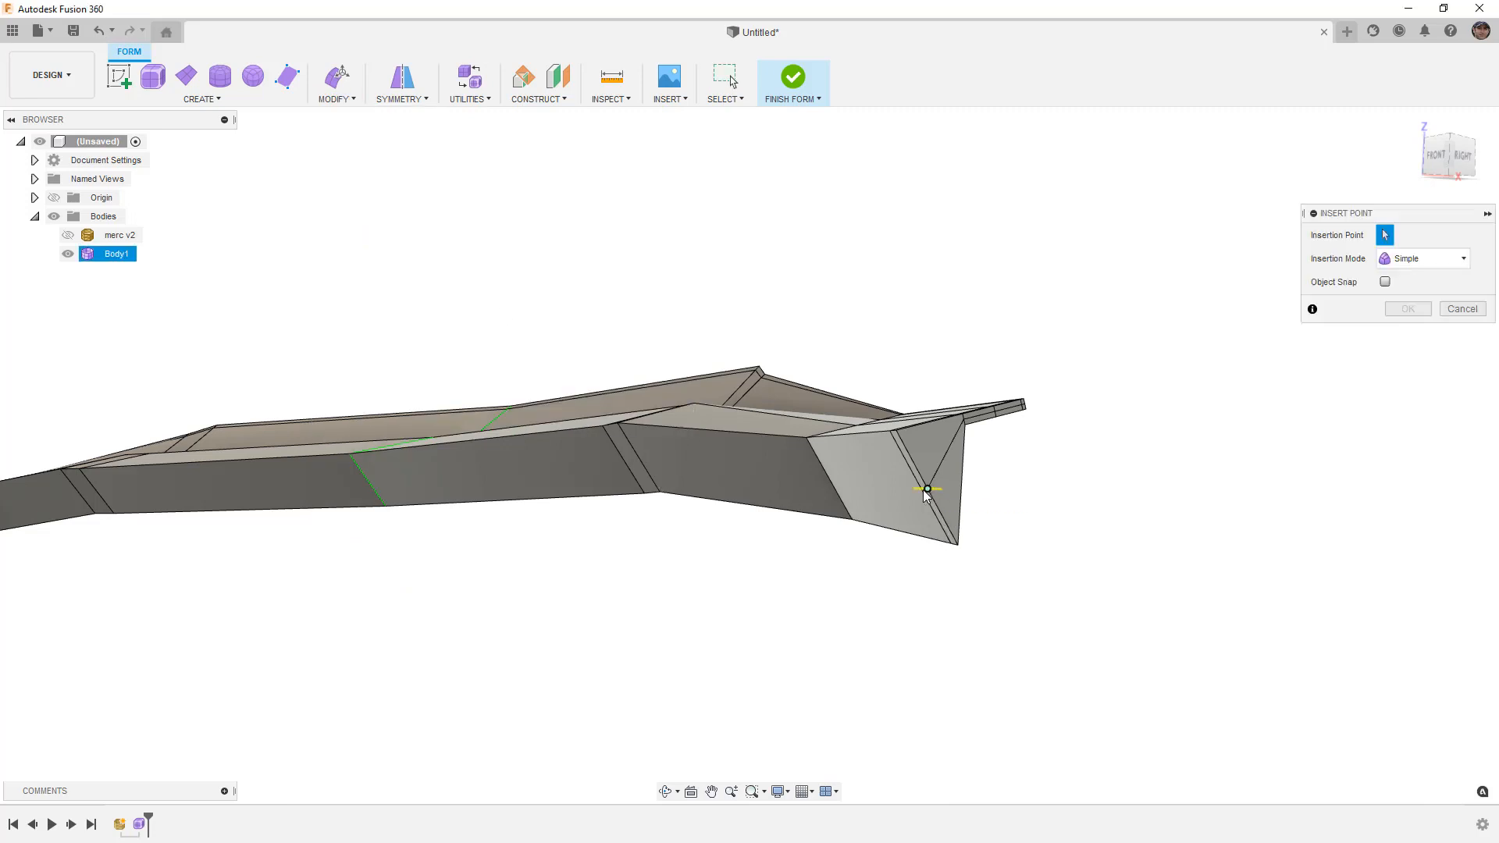
pyautogui.click(639, 459)
pyautogui.click(623, 460)
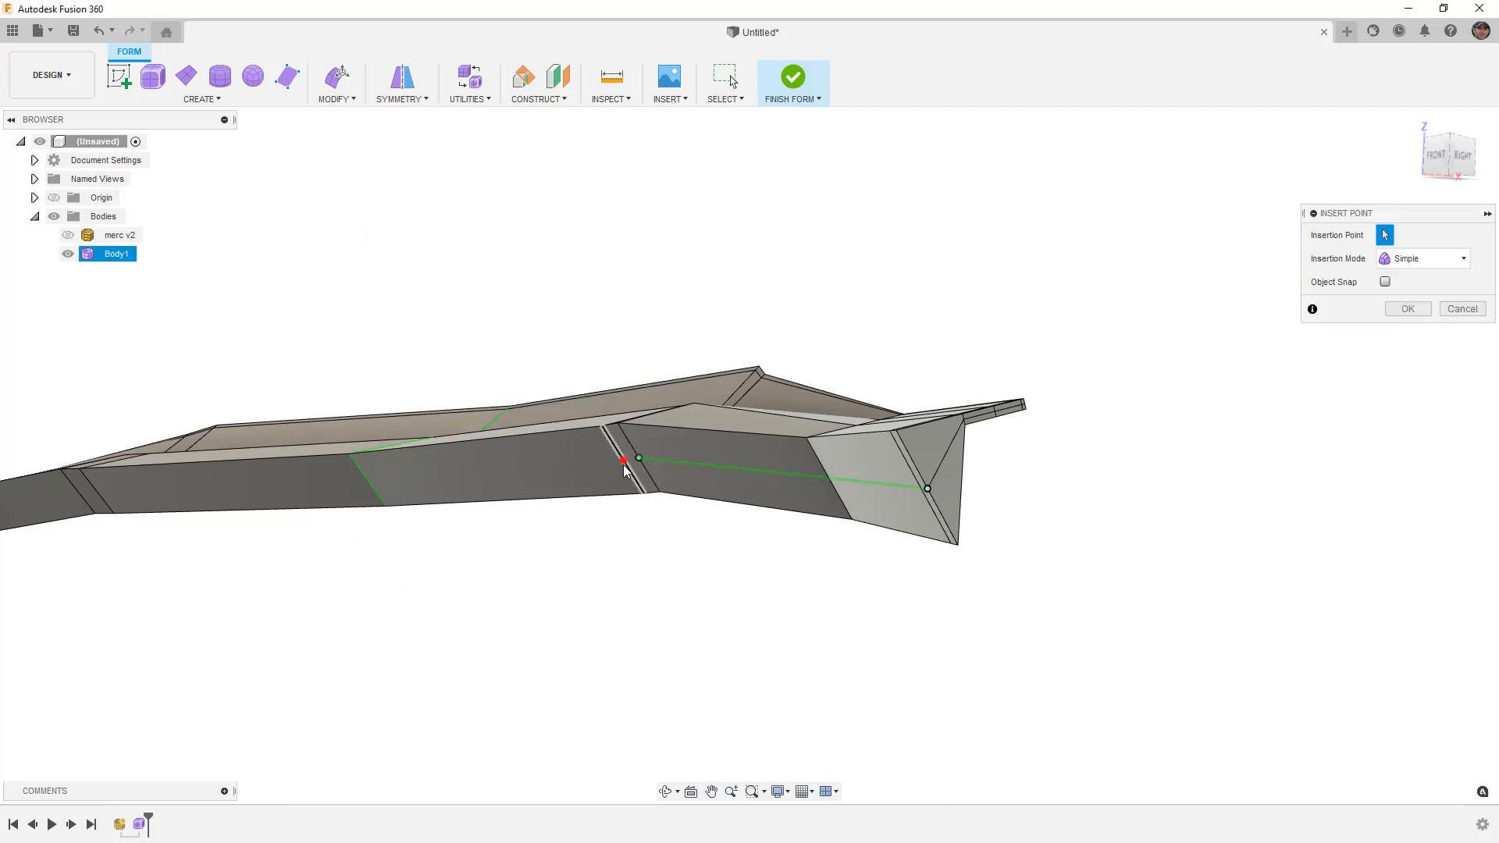
pyautogui.click(367, 480)
pyautogui.press('Return')
# Return to smooth display and examine the spoiler's surface without edges and the new edge loop's path around the front face and tip.
pyautogui.keyDown('shift'); pyautogui.moveTo(776, 529); pyautogui.dragTo(827, 539, button='middle'); pyautogui.keyUp('shift')
pyautogui.hotkey('alt', '3')
pyautogui.press('Escape')
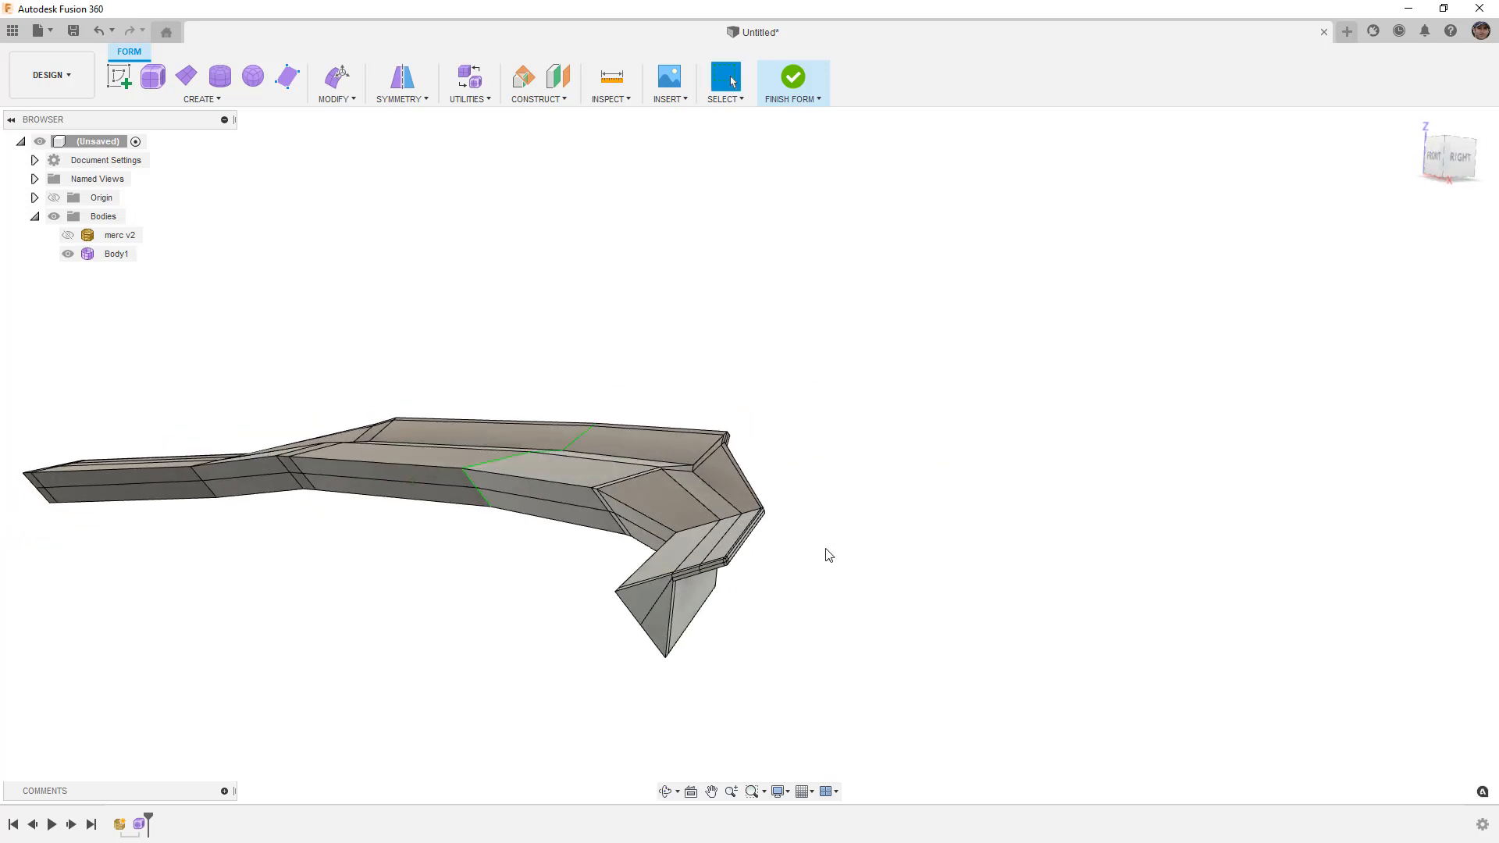
pyautogui.scroll(3, 748, 565)
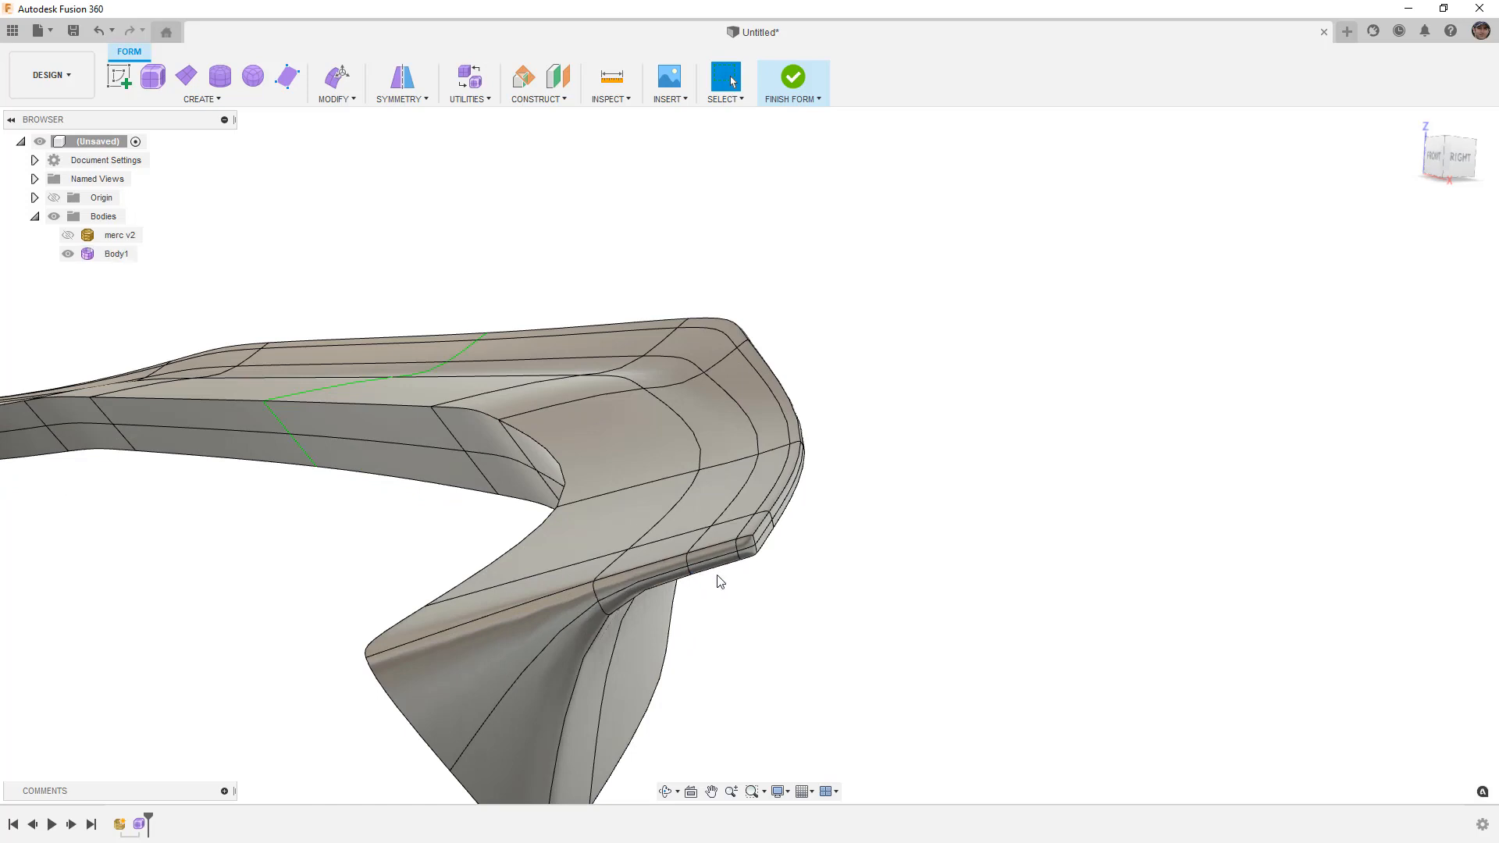
pyautogui.hotkey('ctrl', '4')
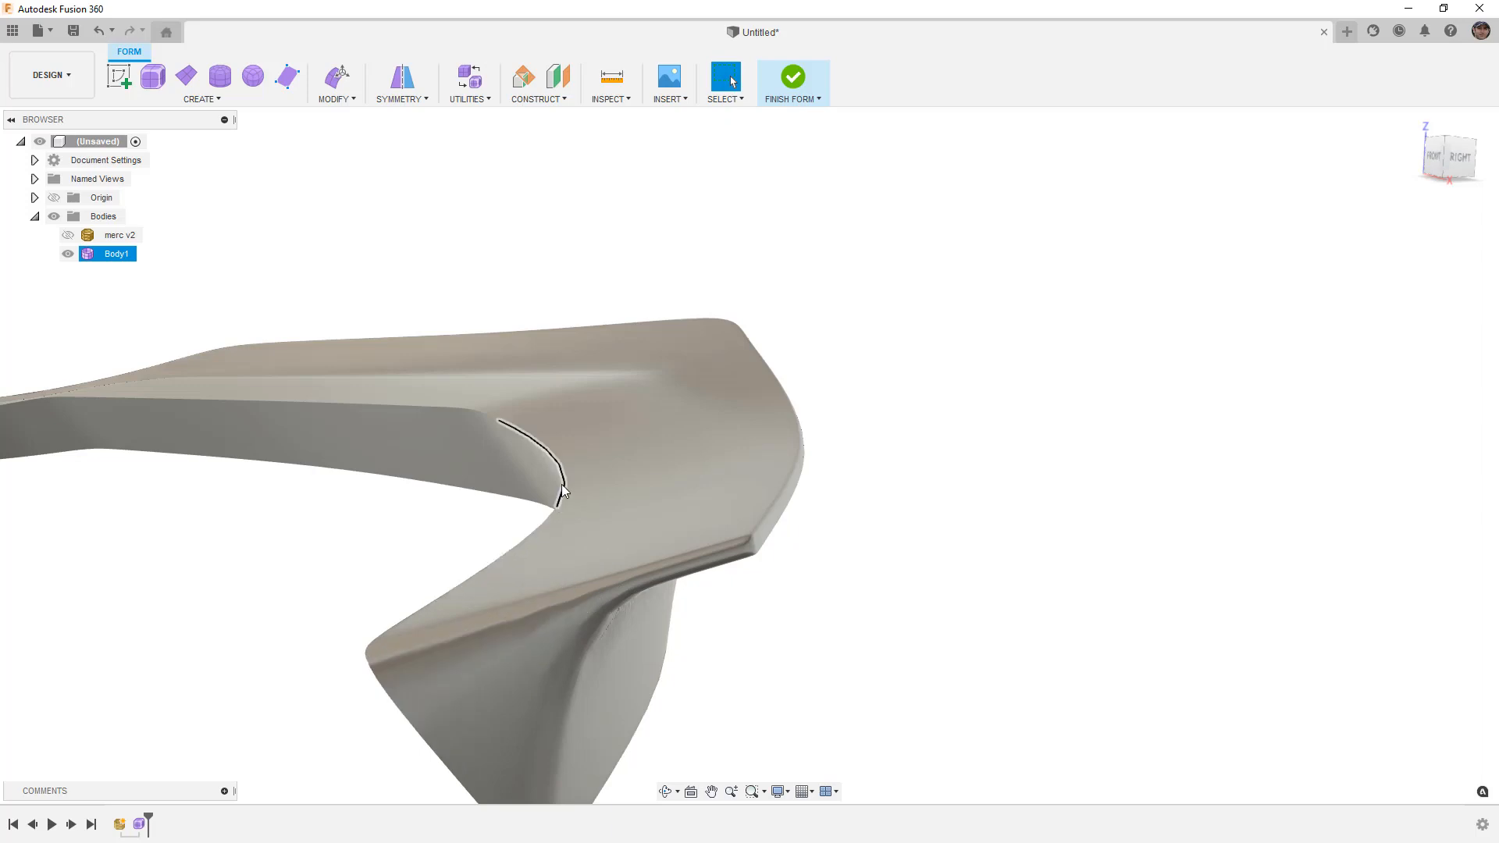
pyautogui.keyDown('shift'); pyautogui.moveTo(563, 499); pyautogui.dragTo(648, 553, button='middle'); pyautogui.keyUp('shift')
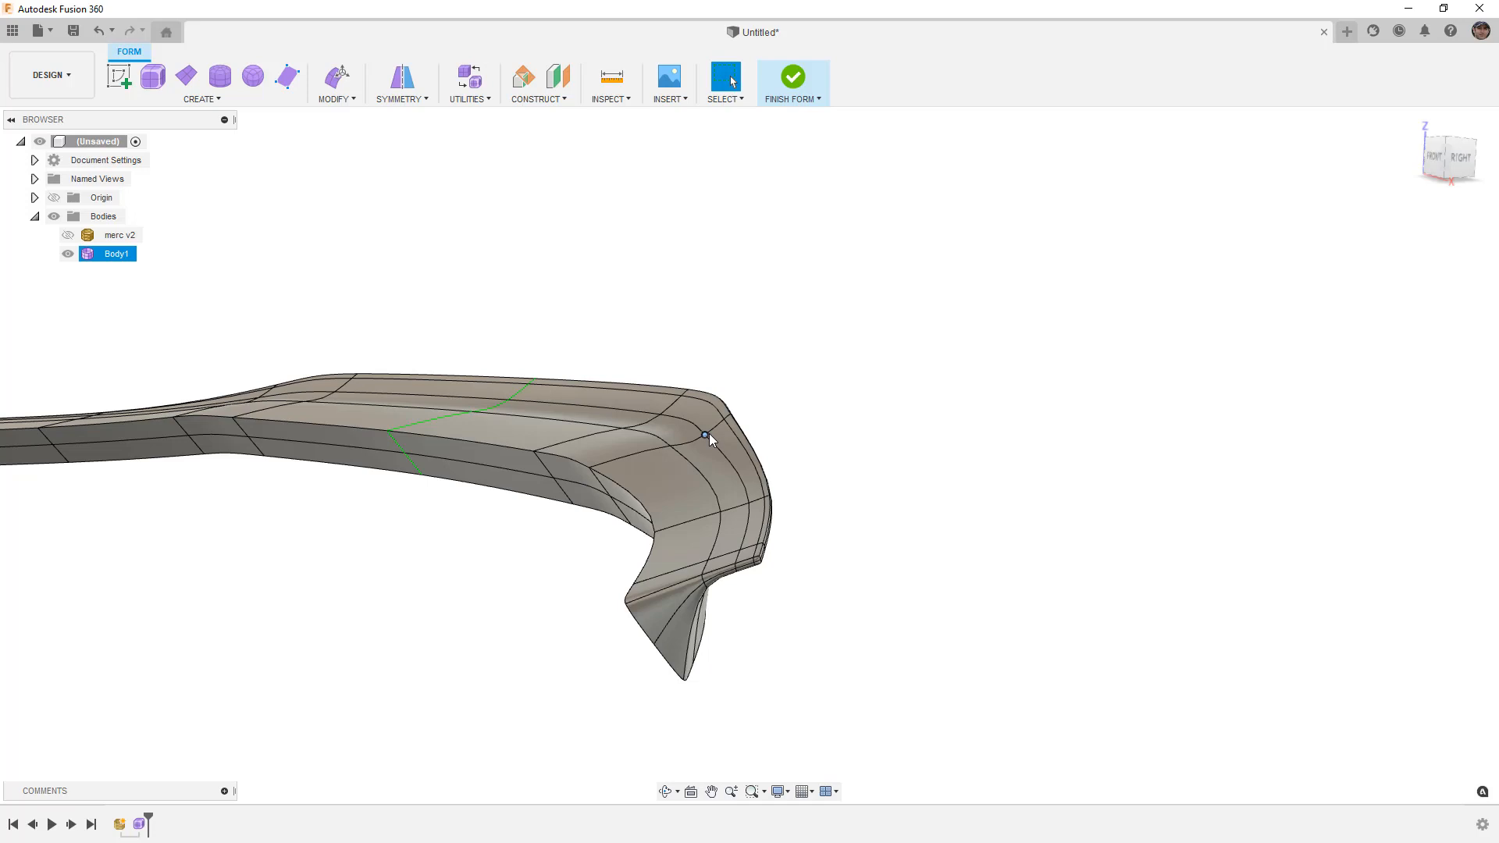
pyautogui.click(552, 598)
pyautogui.doubleClick(533, 476)
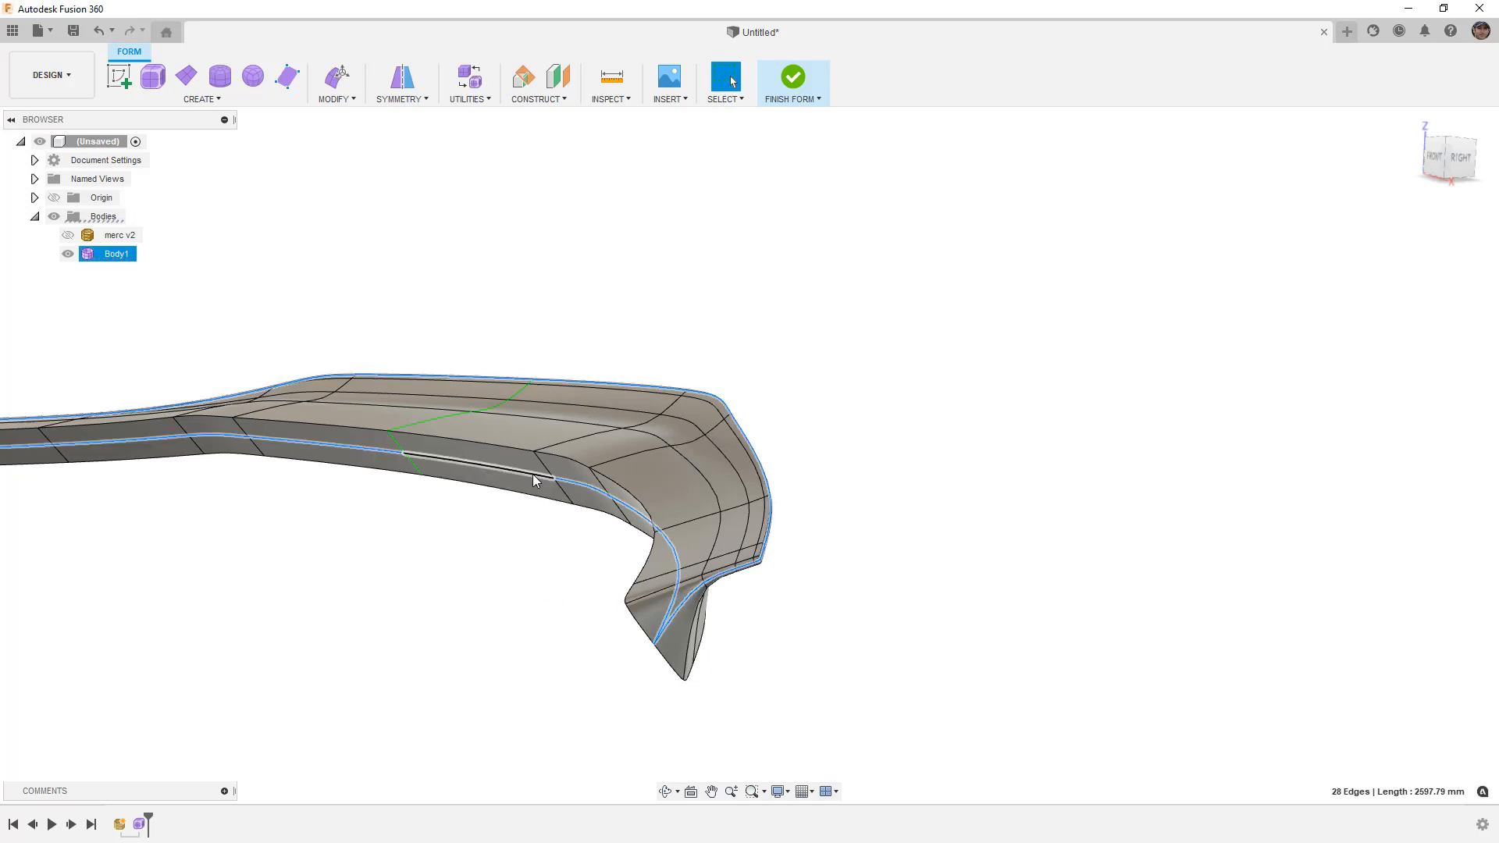
pyautogui.scroll(-4, 452, 529)
pyautogui.click(455, 541)
pyautogui.moveTo(452, 540)
pyautogui.keyDown('shift'); pyautogui.mouseDown(button='middle')
pyautogui.moveTo(382, 532)
pyautogui.moveTo(458, 537)
pyautogui.mouseUp(button='middle'); pyautogui.keyUp('shift')
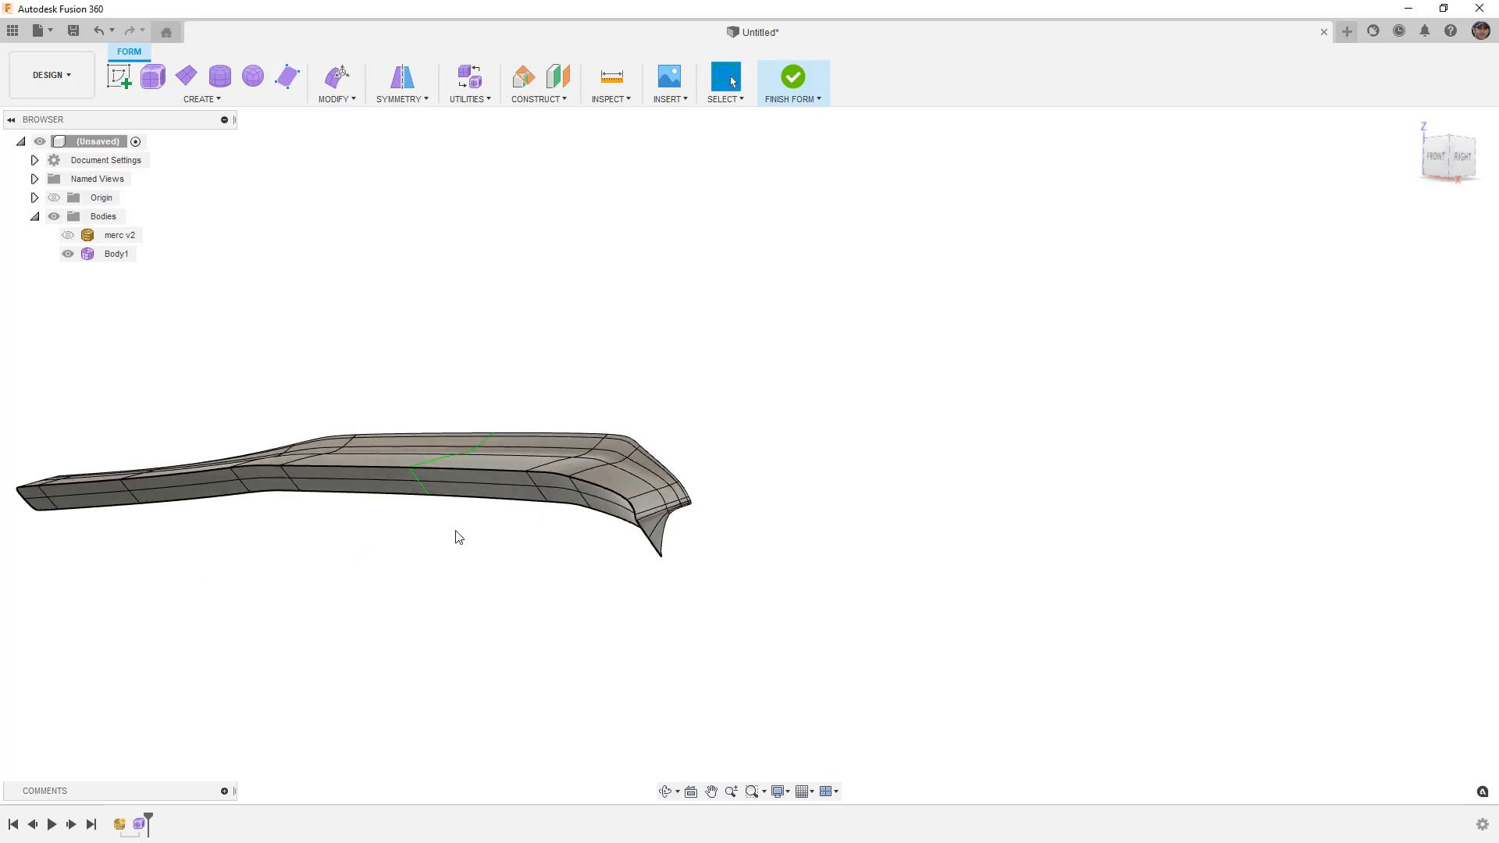
# Show the merc v2 mesh and move the whole spoiler body about 8 mm rearward and 31 mm down in the right view.
pyautogui.click(68, 235)
pyautogui.keyDown('shift'); pyautogui.moveTo(810, 518); pyautogui.dragTo(745, 531, button='middle'); pyautogui.keyUp('shift')
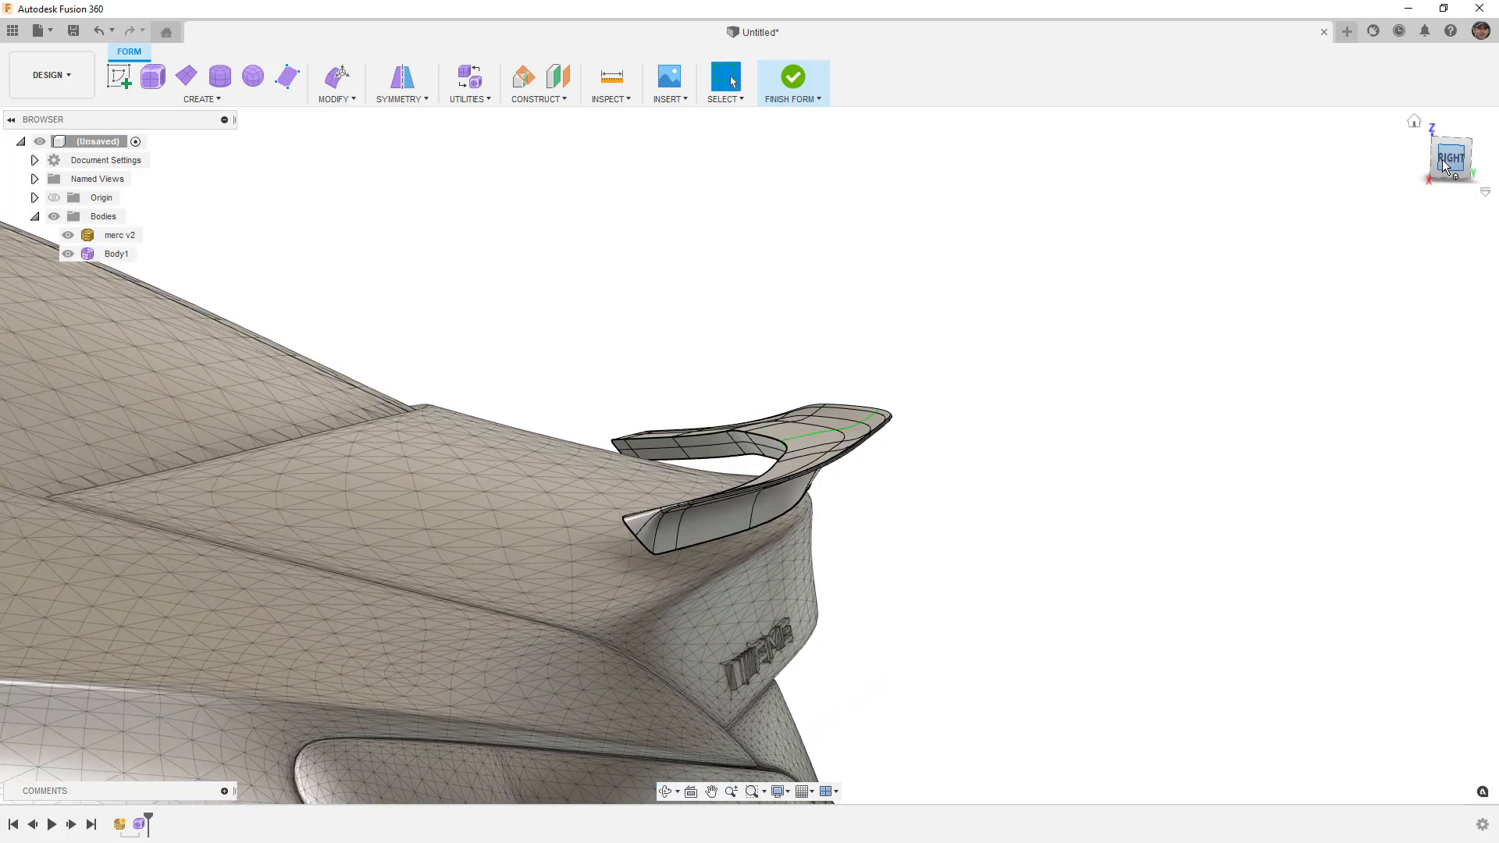
pyautogui.click(337, 78)
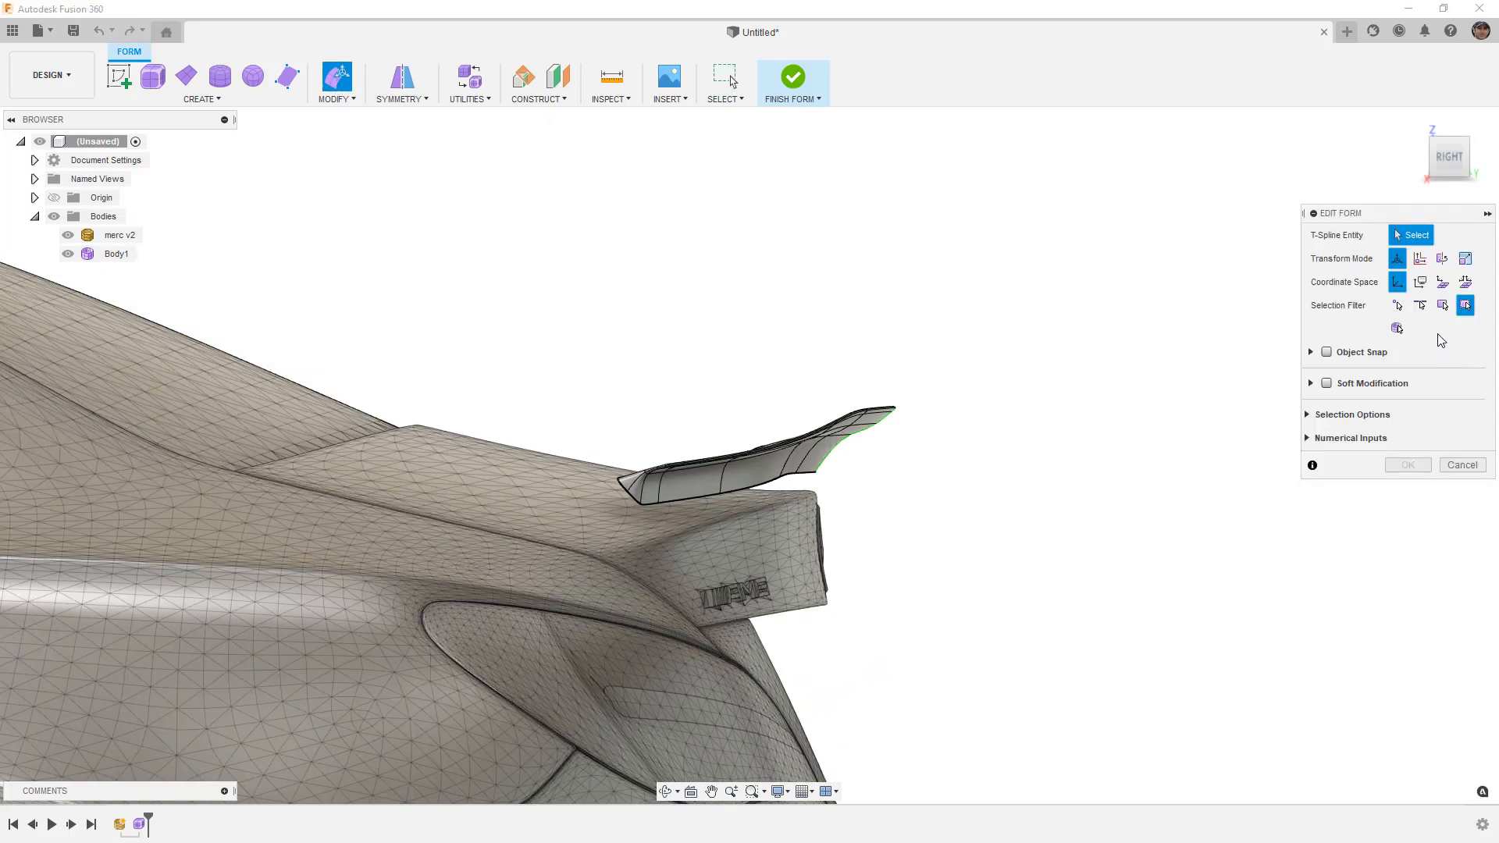
pyautogui.click(822, 442)
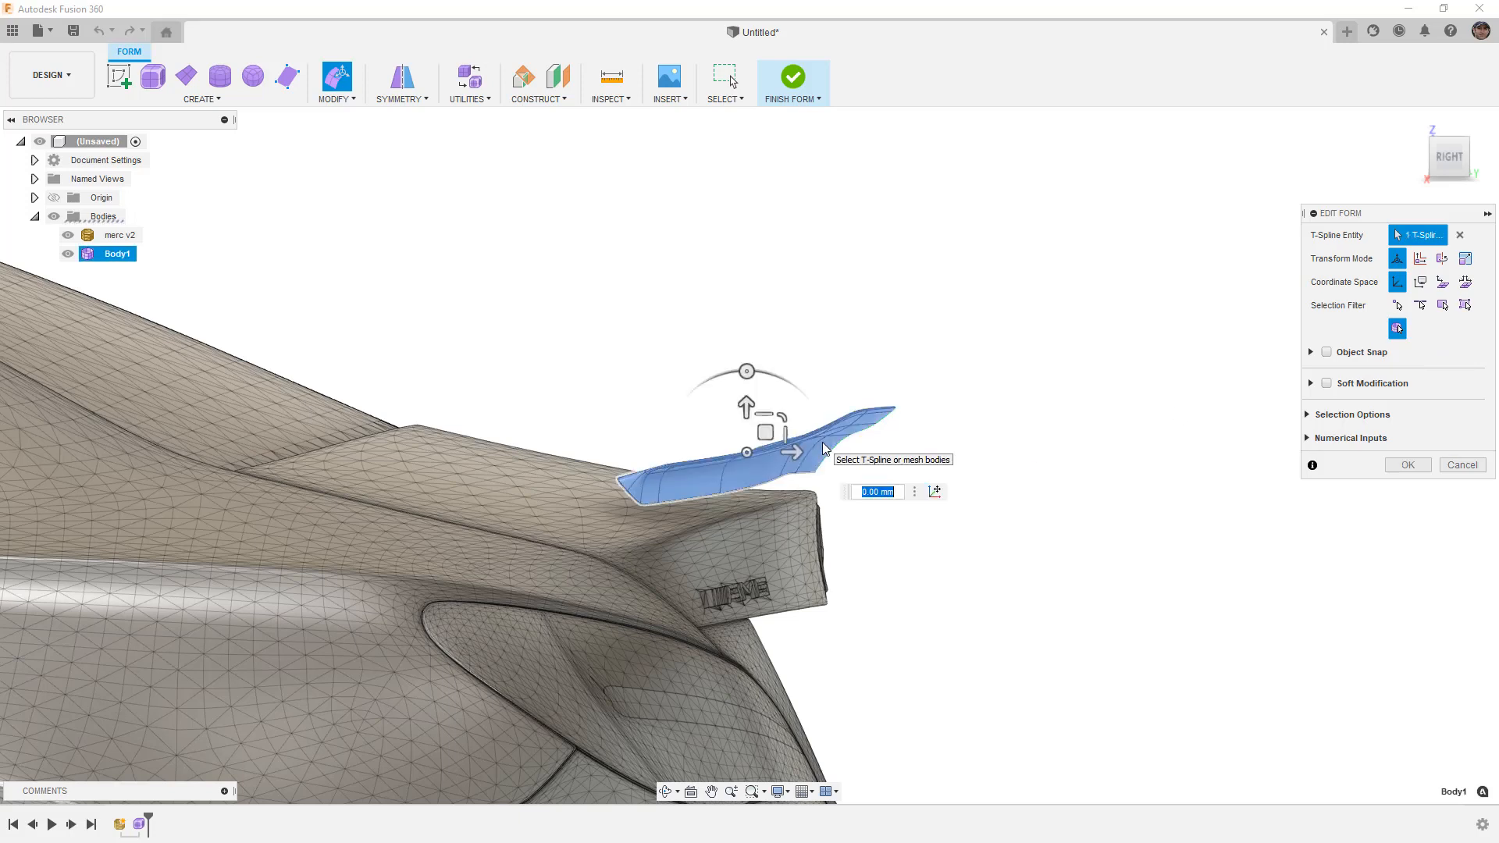
pyautogui.moveTo(766, 445)
pyautogui.mouseDown()
pyautogui.moveTo(780, 441)
pyautogui.moveTo(774, 464)
pyautogui.mouseUp()
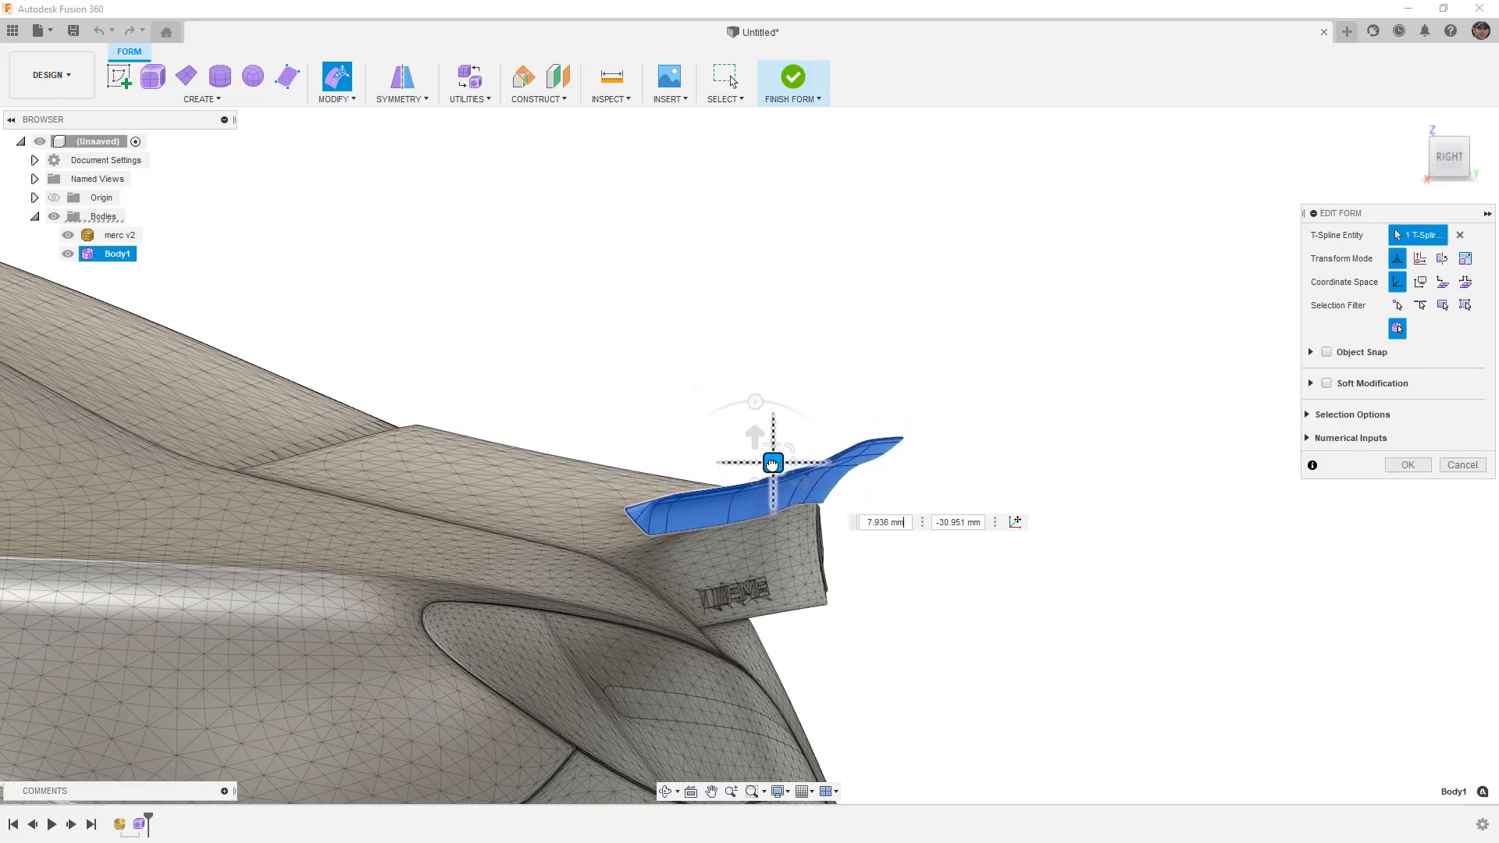
# Nudge the whole spoiler body slightly farther down and rearward to seat it on the trunk, and finish Edit Form.
pyautogui.moveTo(771, 489)
pyautogui.keyDown('shift'); pyautogui.mouseDown(button='middle')
pyautogui.moveTo(802, 516)
pyautogui.moveTo(797, 496)
pyautogui.mouseUp(button='middle'); pyautogui.keyUp('shift')
pyautogui.scroll(3, 772, 464)
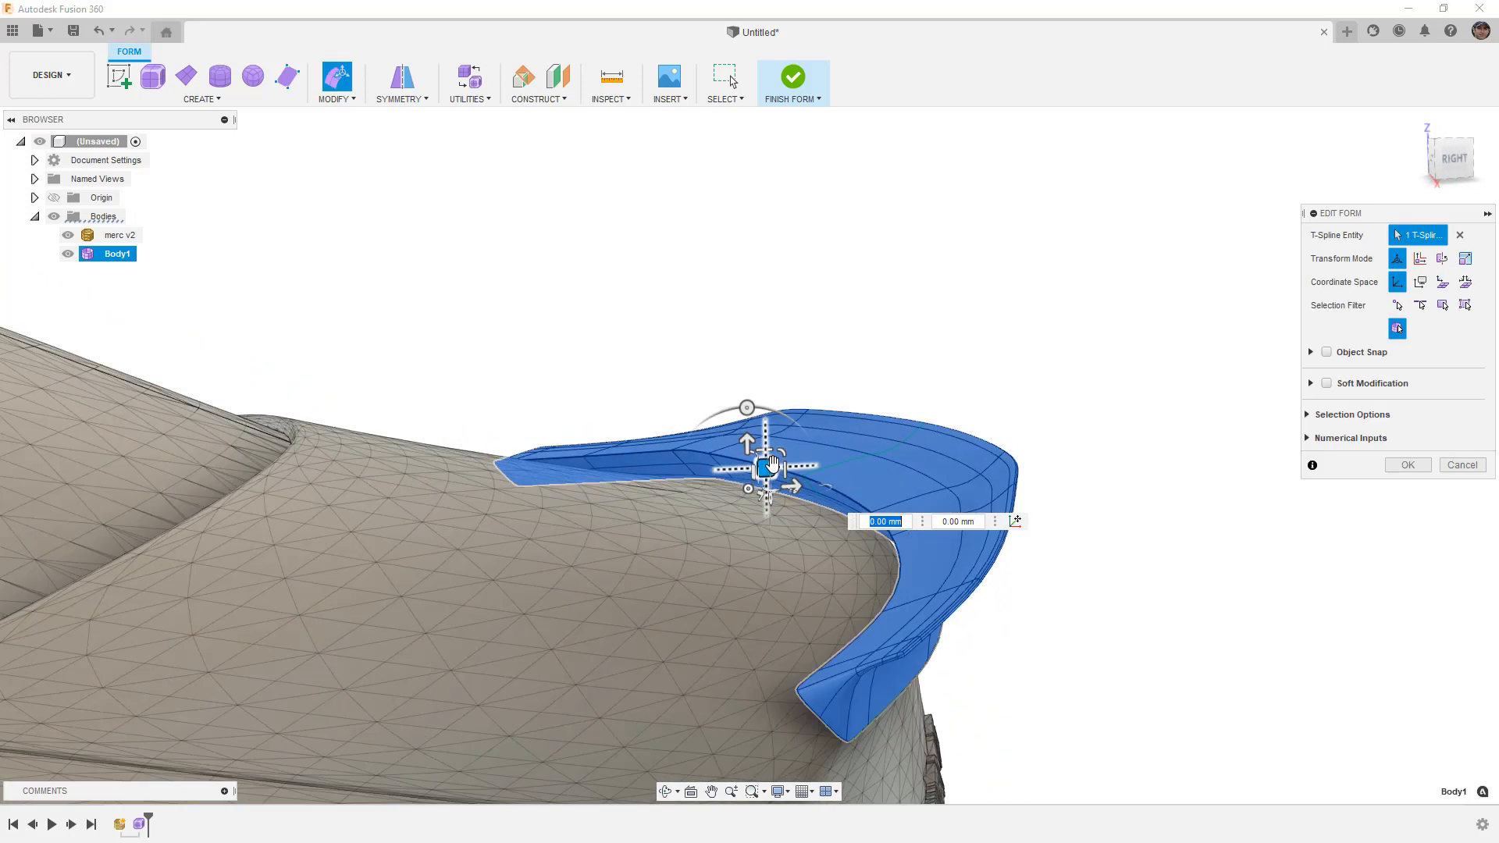
pyautogui.moveTo(769, 469); pyautogui.dragTo(776, 477)
pyautogui.keyDown('shift'); pyautogui.moveTo(816, 611); pyautogui.dragTo(952, 578, button='middle'); pyautogui.keyUp('shift')
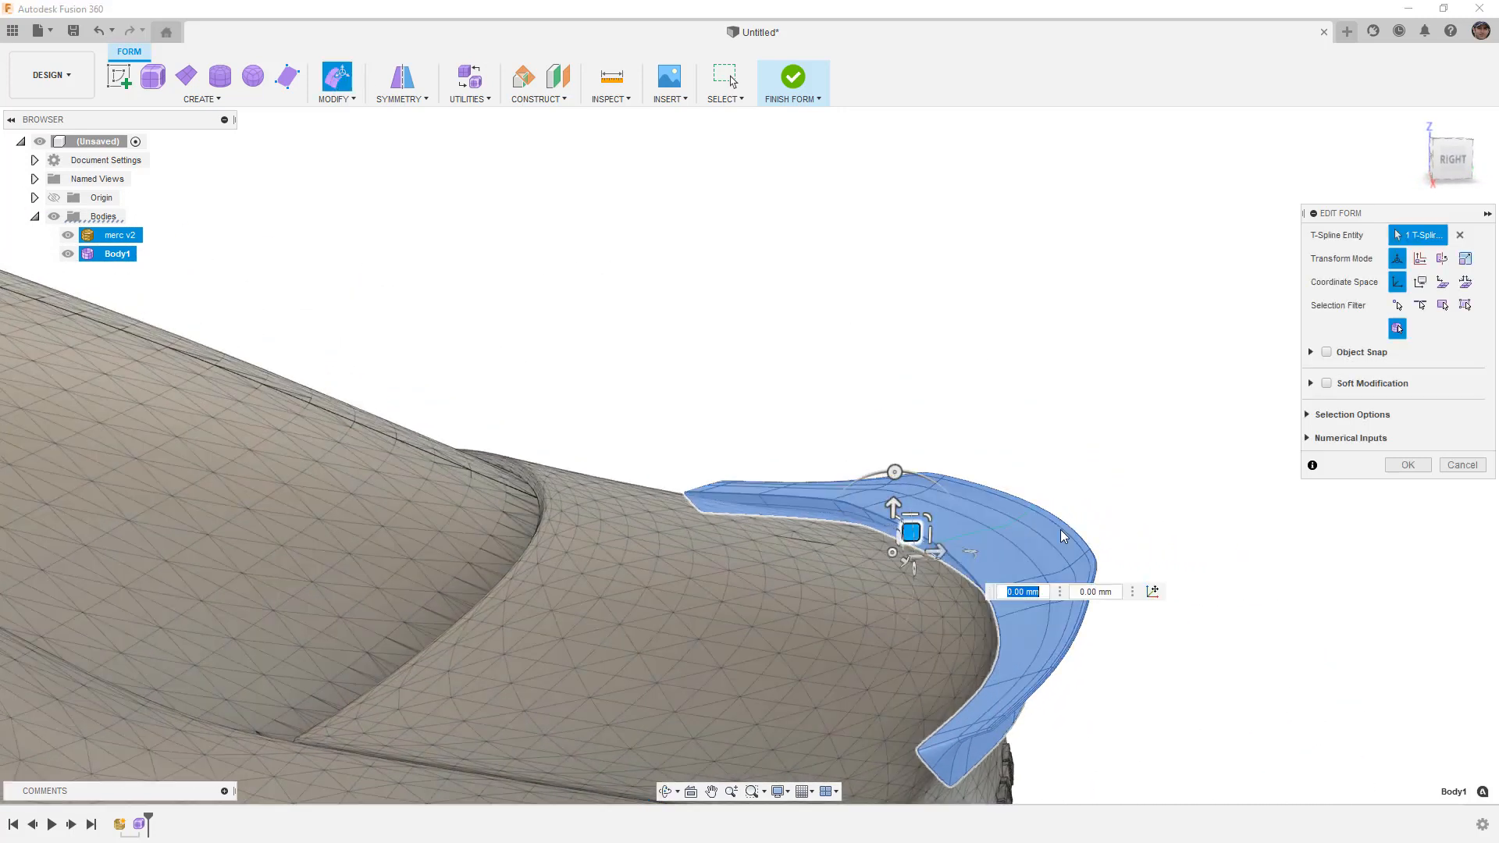
pyautogui.click(1406, 464)
# Hide the merc v2 mesh and select the middle edge loop along the spoiler's front face.
pyautogui.click(61, 263)
pyautogui.click(68, 235)
pyautogui.keyDown('shift'); pyautogui.moveTo(740, 508); pyautogui.dragTo(923, 592, button='middle'); pyautogui.keyUp('shift')
pyautogui.doubleClick(1388, 687)
pyautogui.keyDown('shift'); pyautogui.moveTo(1121, 692); pyautogui.dragTo(903, 653, button='middle'); pyautogui.keyUp('shift')
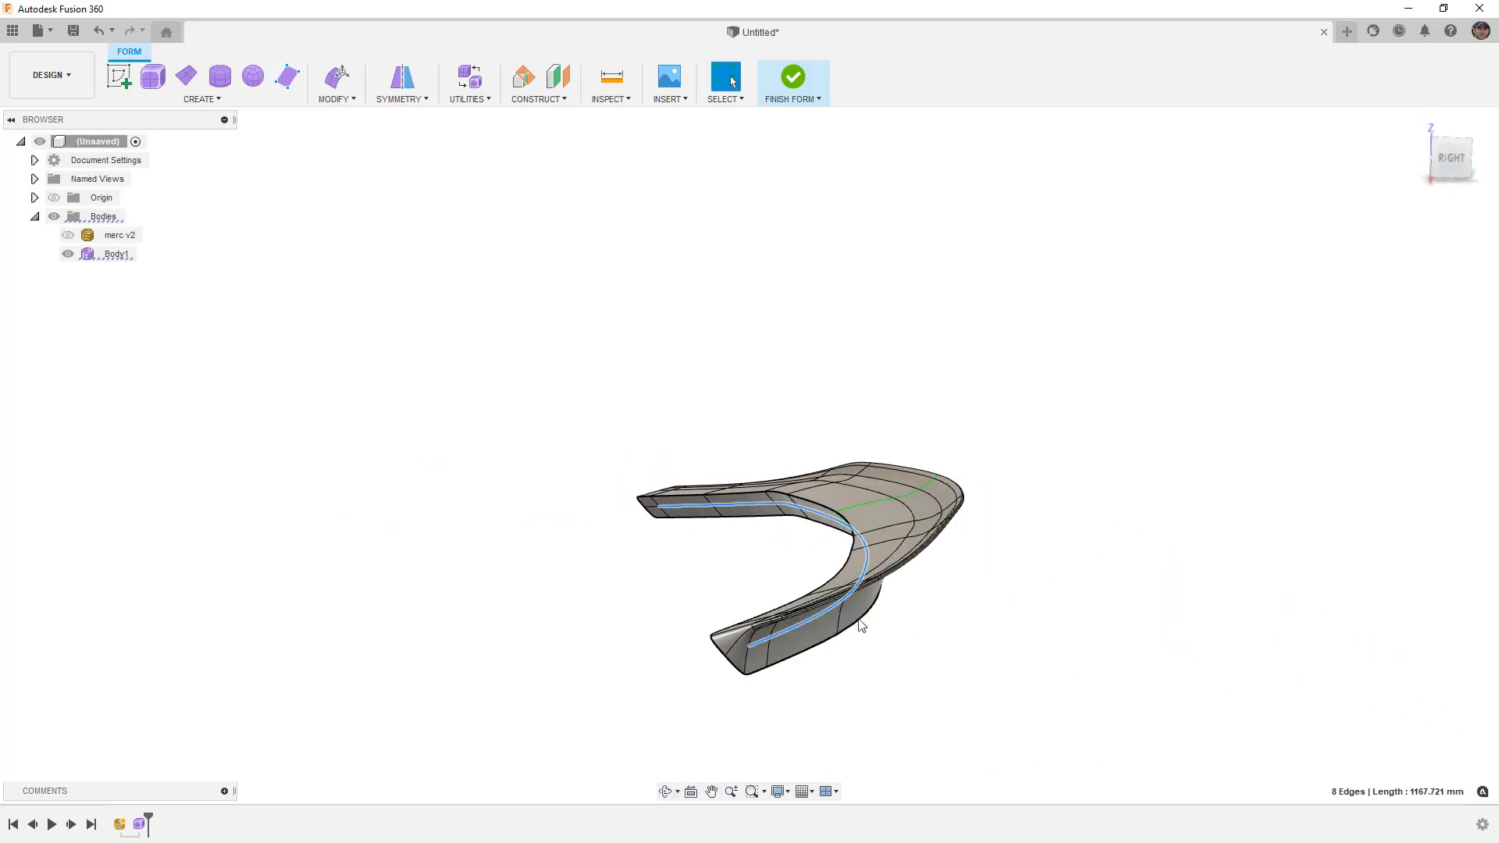
# With Edit Form, select the whole middle edge loop on the spoiler's front face and shift it slightly in the right view.
pyautogui.click(340, 76)
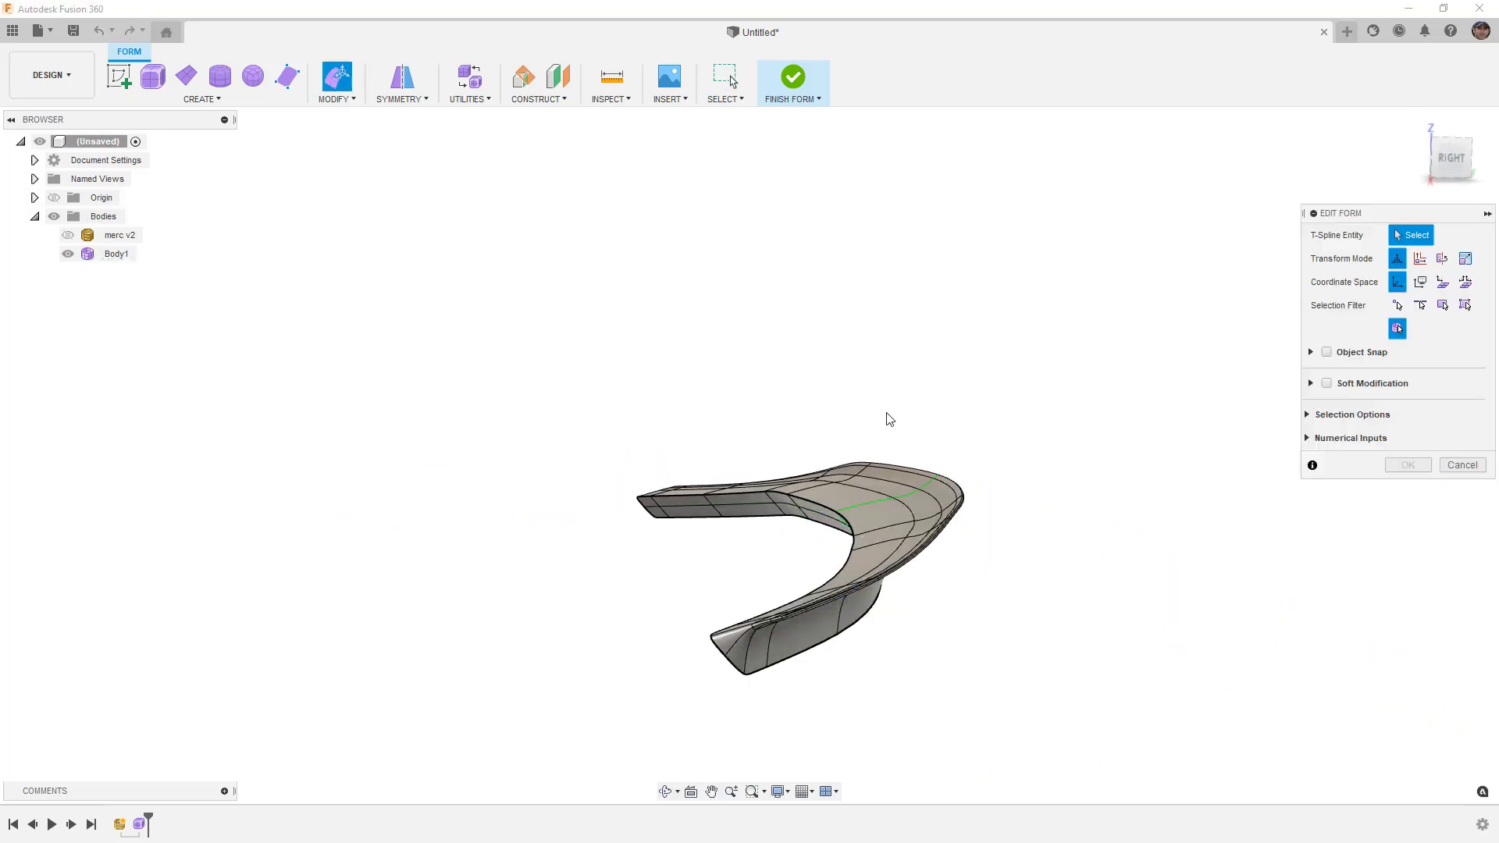
pyautogui.click(682, 514)
pyautogui.keyDown('shift'); pyautogui.moveTo(681, 513); pyautogui.dragTo(862, 580, button='middle'); pyautogui.keyUp('shift')
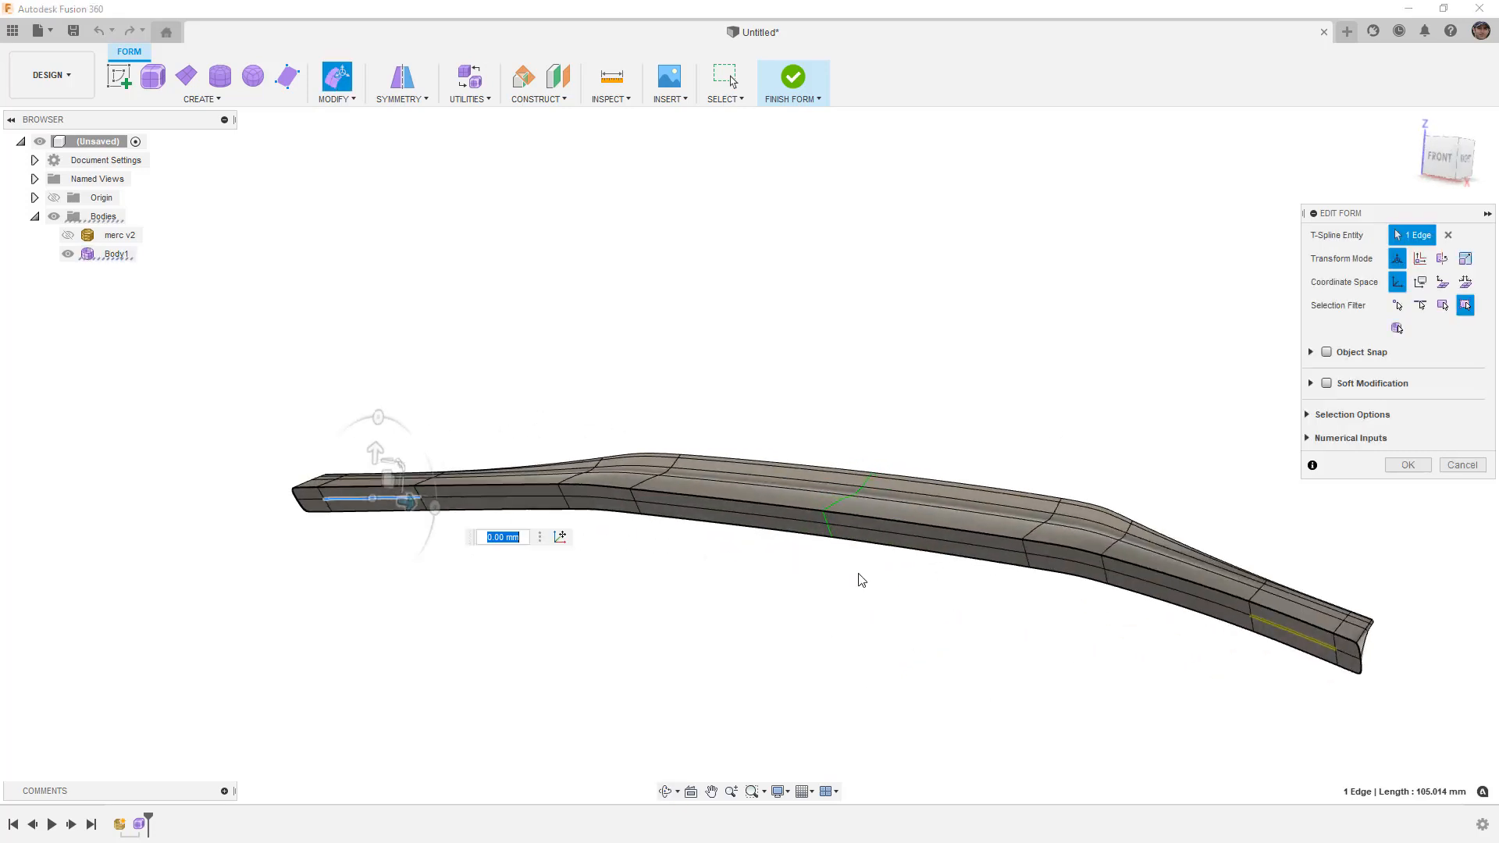
pyautogui.keyDown('shift'); pyautogui.doubleClick(1249, 626); pyautogui.keyUp('shift')
pyautogui.keyDown('shift'); pyautogui.moveTo(1111, 666); pyautogui.dragTo(1134, 625, button='middle'); pyautogui.keyUp('shift')
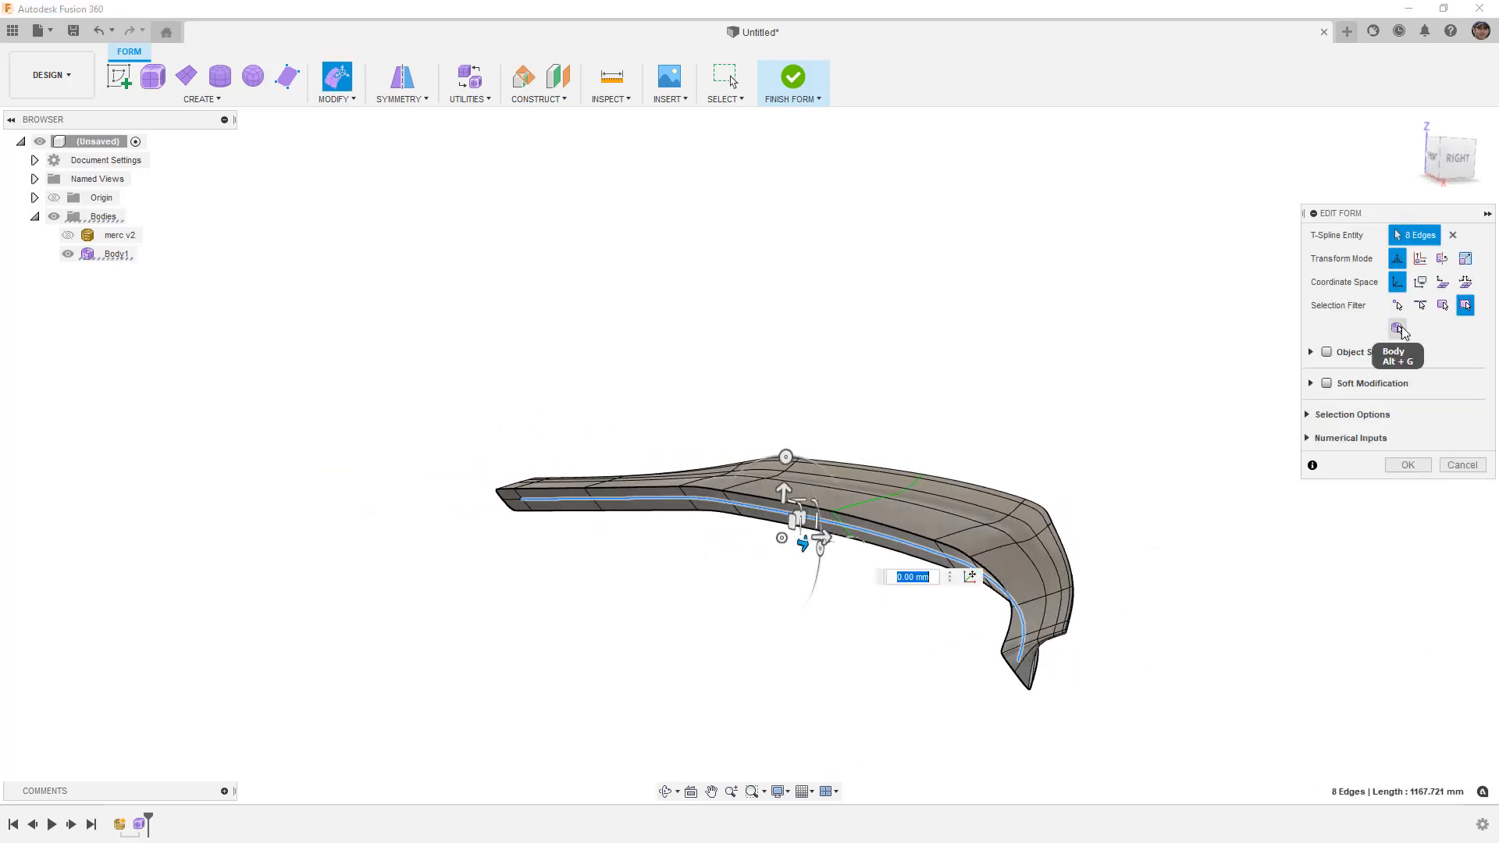
pyautogui.click(1456, 158)
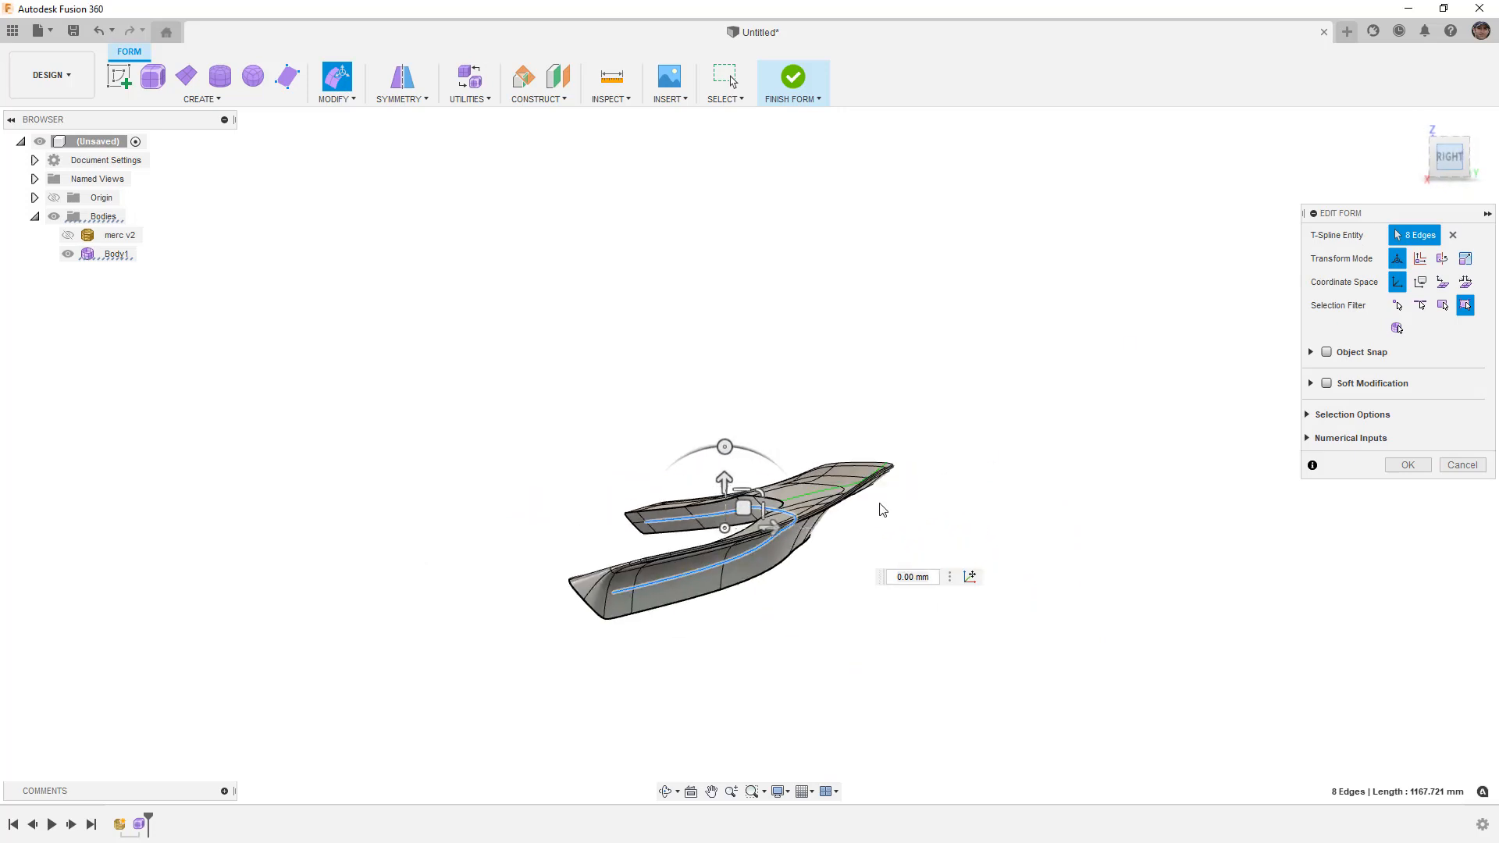
pyautogui.moveTo(697, 504); pyautogui.dragTo(717, 497)
pyautogui.keyDown('shift'); pyautogui.moveTo(615, 559); pyautogui.dragTo(642, 561, button='middle'); pyautogui.keyUp('shift')
pyautogui.scroll(-2, 645, 564)
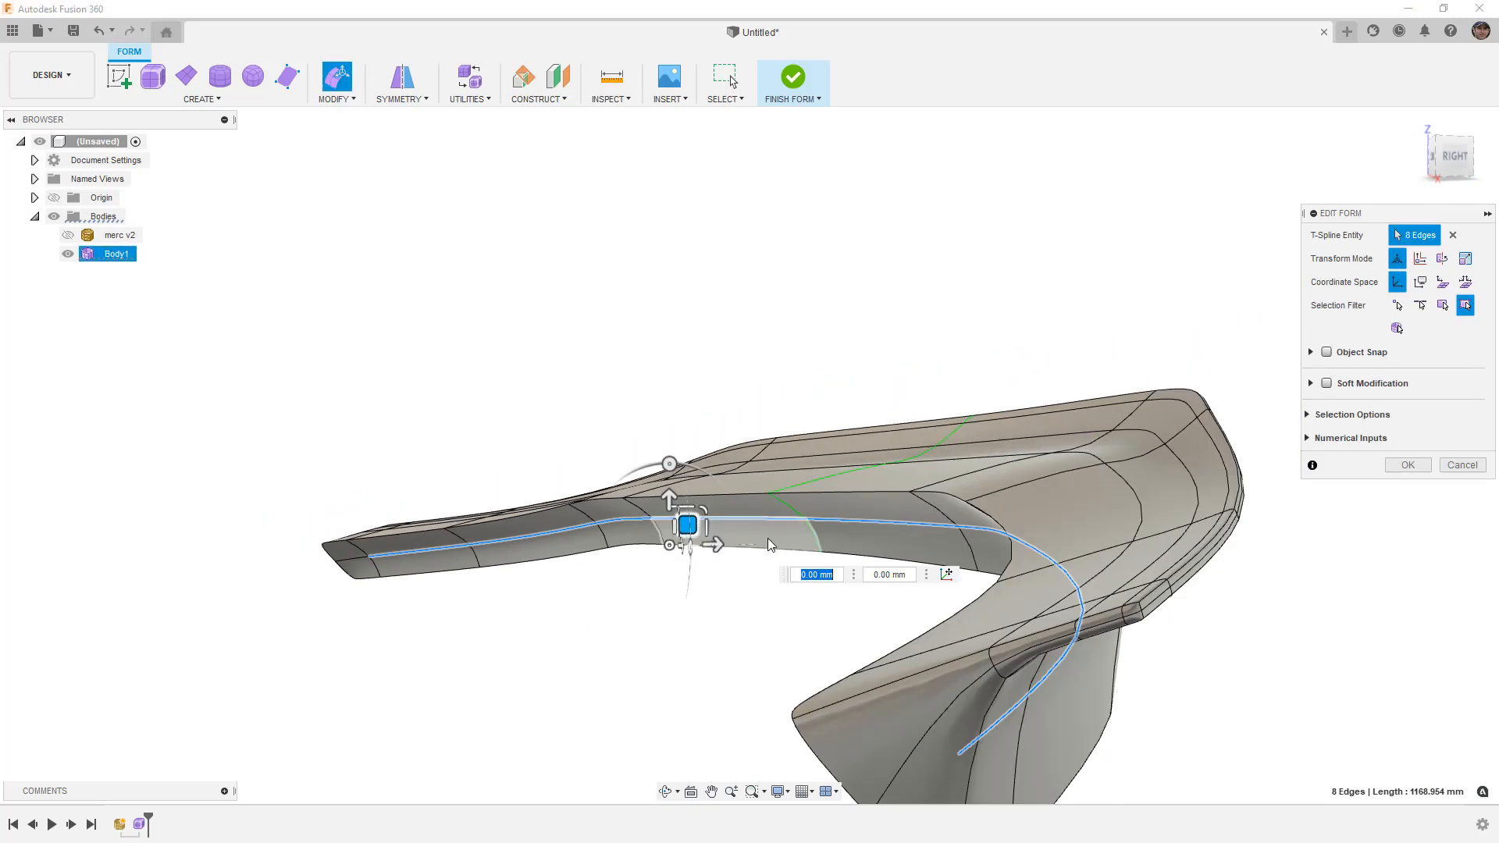
pyautogui.scroll(-2, 772, 533)
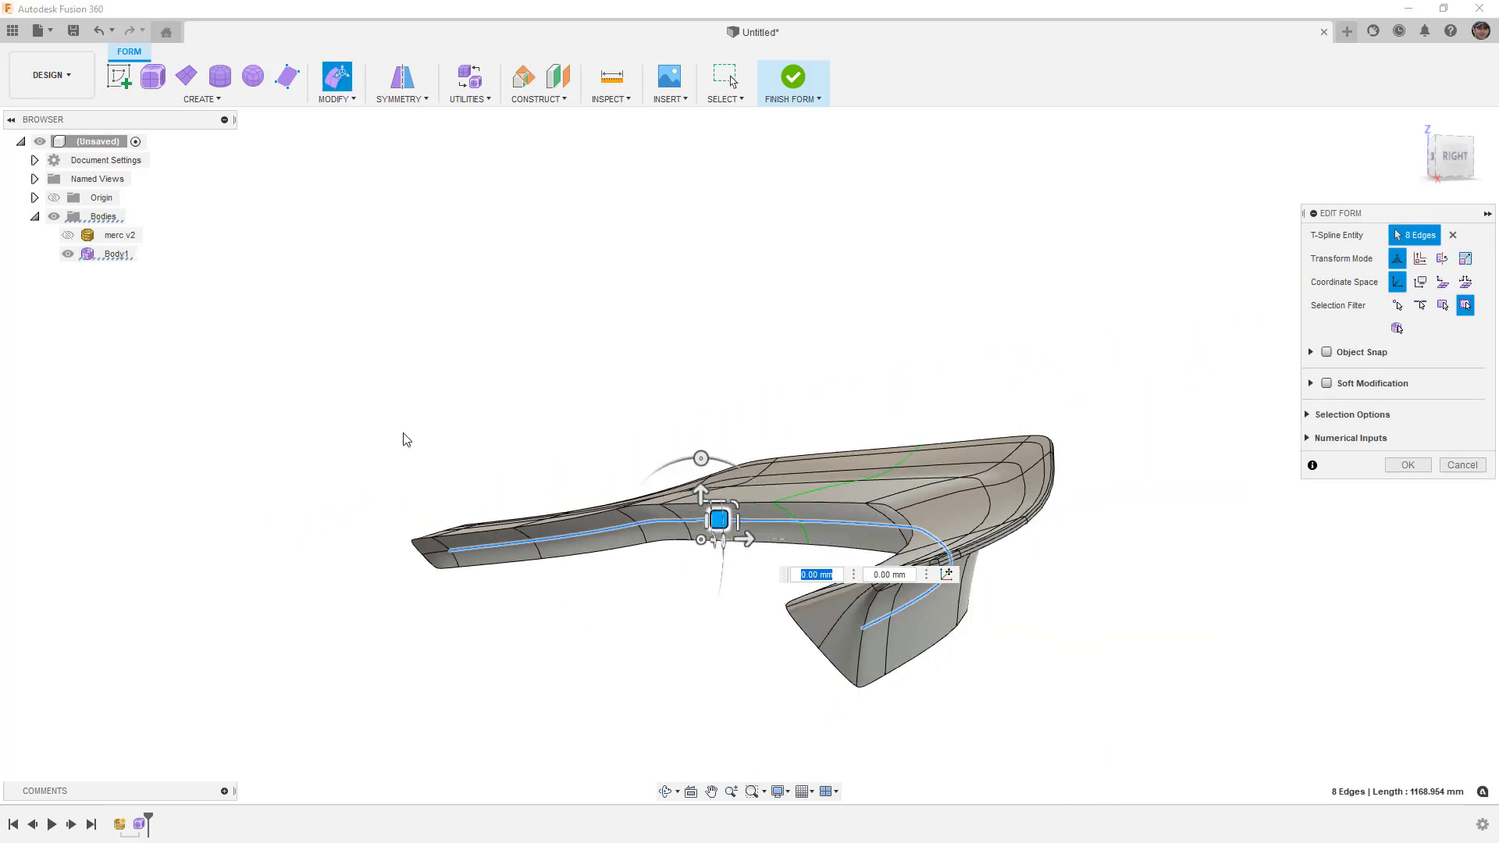
# Show the merc v2 mesh to check the adjusted loop against the trunk, and finish Edit Form.
pyautogui.click(68, 236)
pyautogui.keyDown('shift'); pyautogui.moveTo(637, 494); pyautogui.dragTo(566, 485, button='middle'); pyautogui.keyUp('shift')
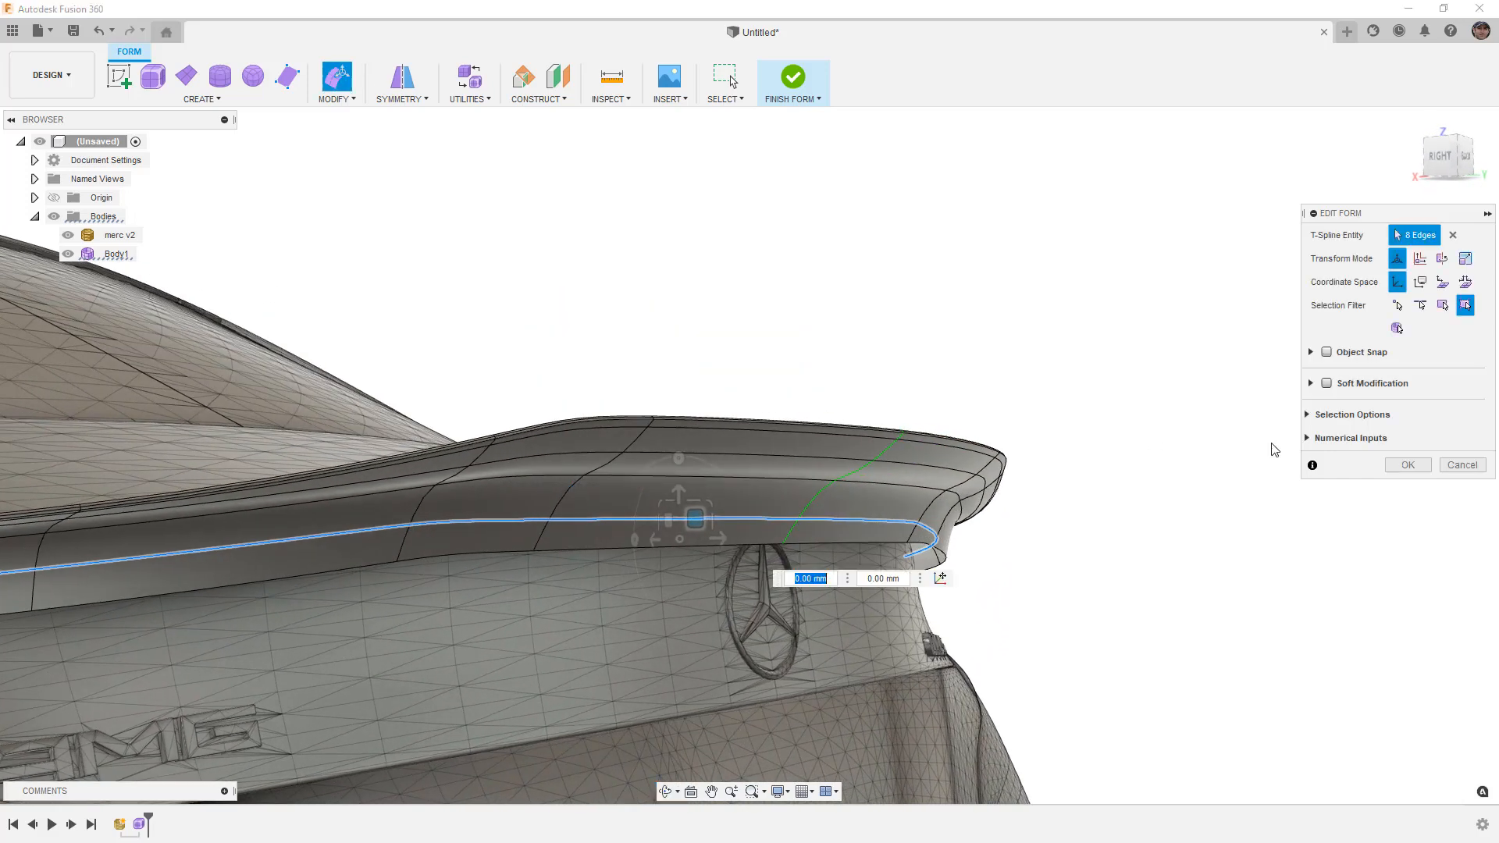
pyautogui.click(1398, 466)
pyautogui.scroll(3, 776, 544)
pyautogui.moveTo(783, 544)
pyautogui.keyDown('shift'); pyautogui.mouseDown(button='middle')
pyautogui.moveTo(810, 515)
pyautogui.moveTo(796, 531)
pyautogui.mouseUp(button='middle'); pyautogui.keyUp('shift')
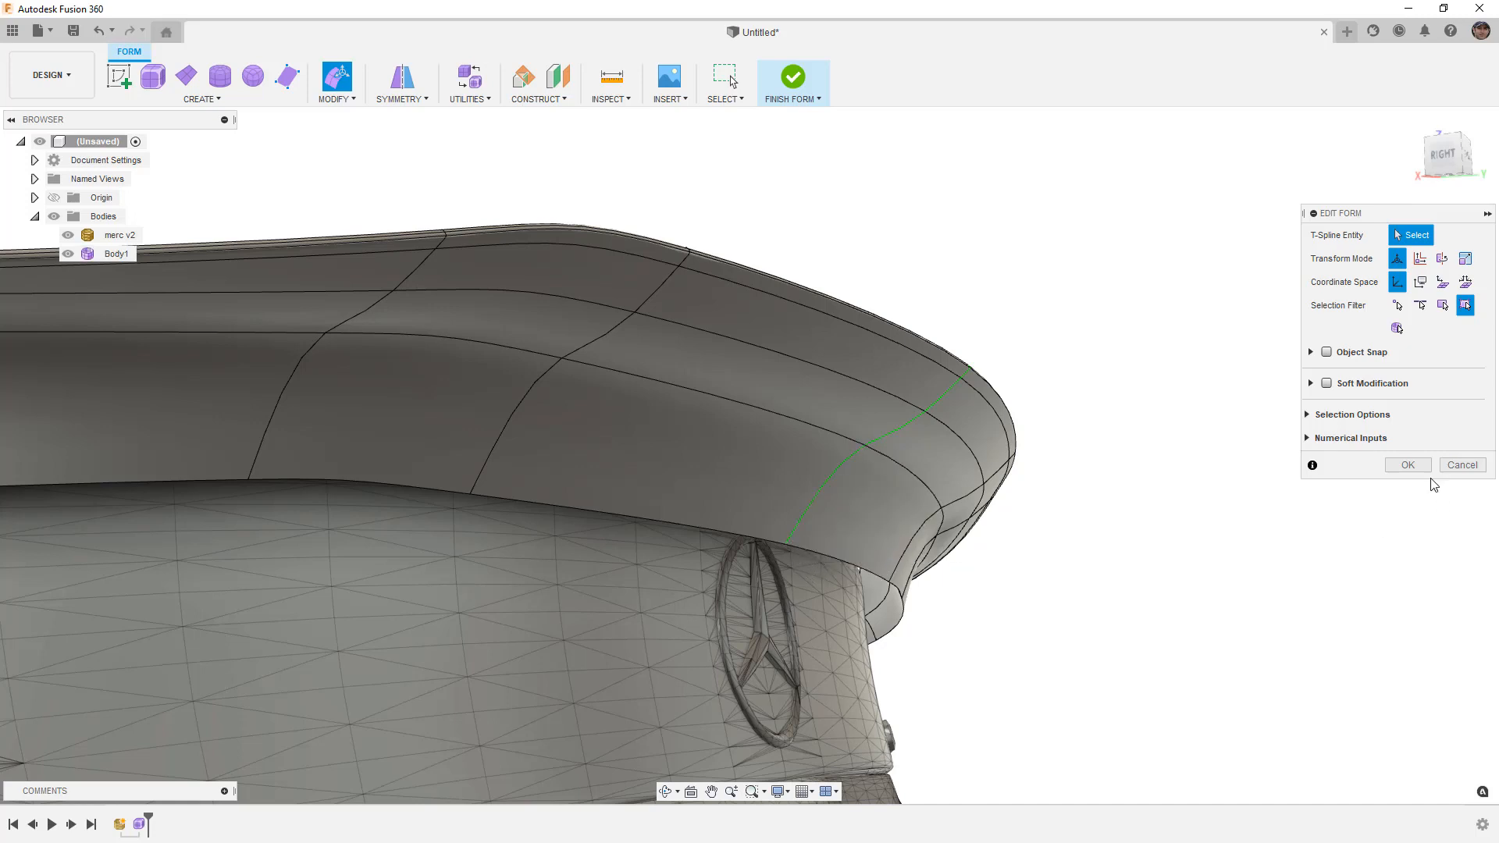
pyautogui.click(1408, 466)
# In box display, insert simple edges on both sides of the spoiler's centre edge ring at location 0.25, and return to smooth display.
pyautogui.hotkey('alt', '1')
pyautogui.click(867, 504)
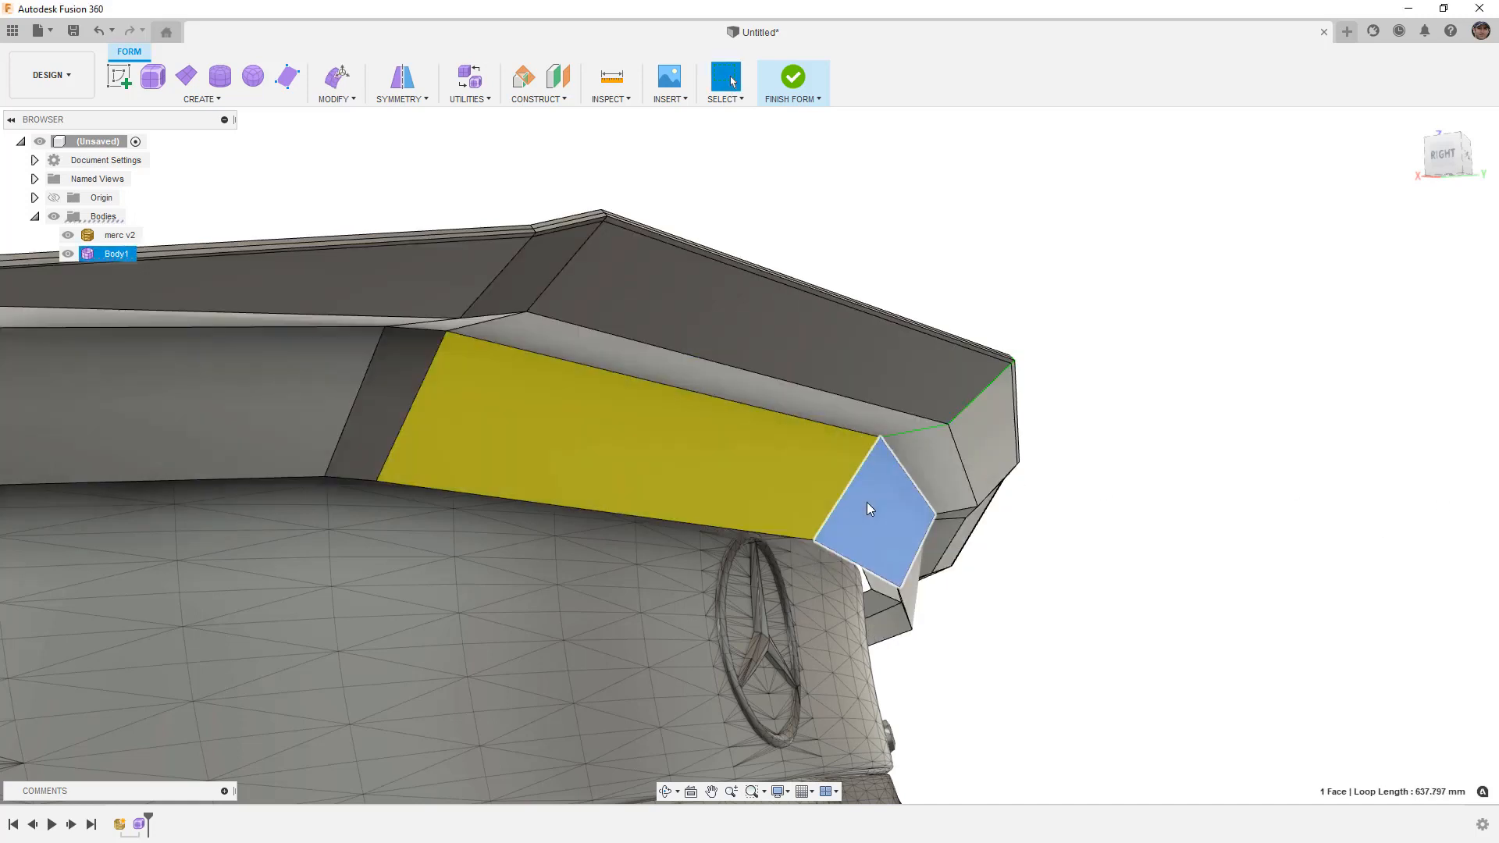
pyautogui.click(1125, 575)
pyautogui.keyDown('shift'); pyautogui.moveTo(1033, 559); pyautogui.dragTo(1019, 548, button='middle'); pyautogui.keyUp('shift')
pyautogui.click(792, 466)
pyautogui.doubleClick(791, 466)
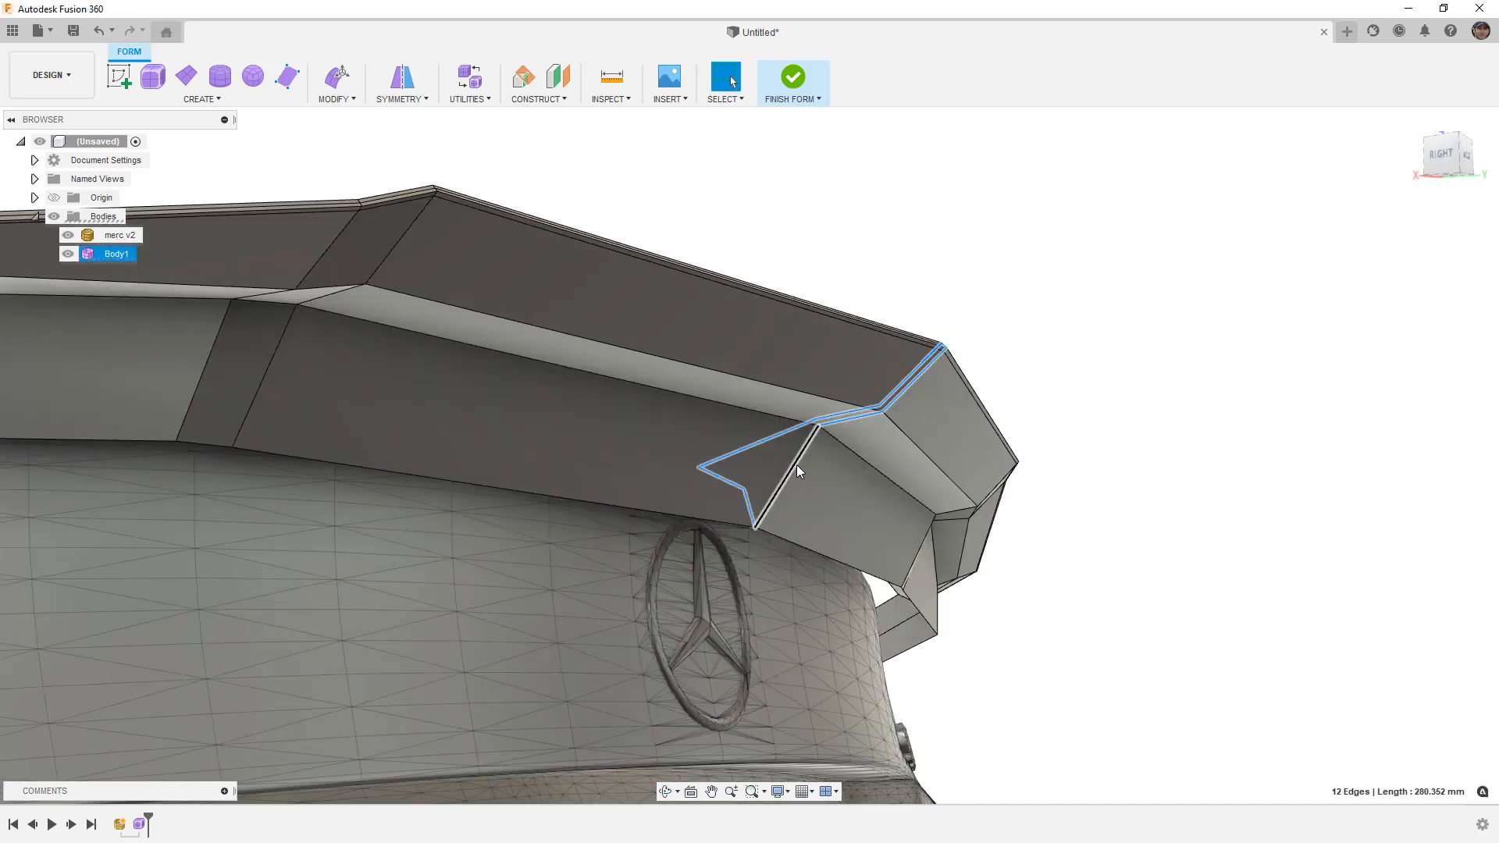
pyautogui.click(353, 99)
pyautogui.click(343, 130)
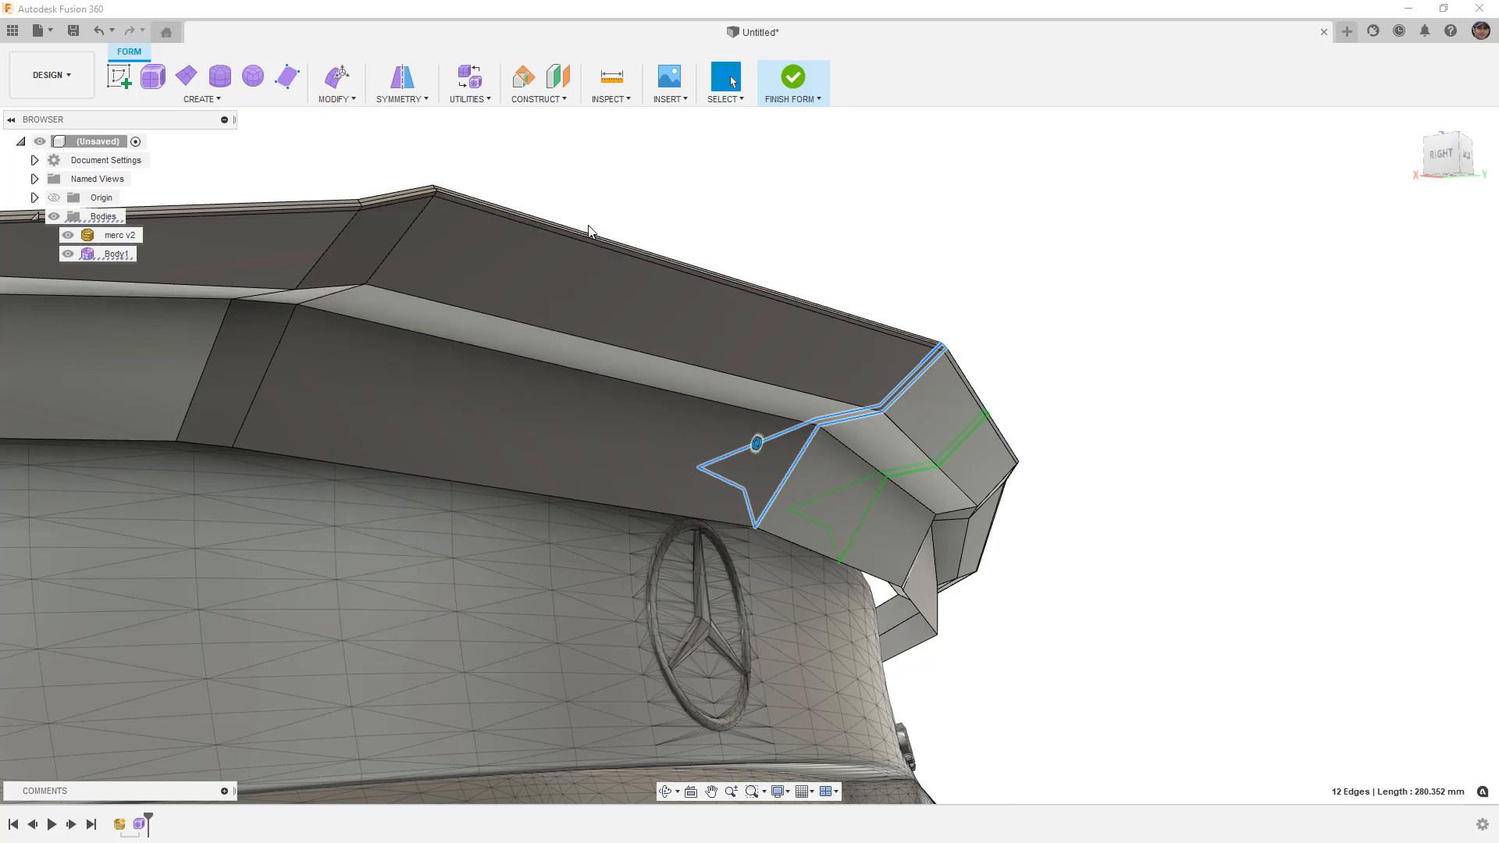
pyautogui.click(1418, 320)
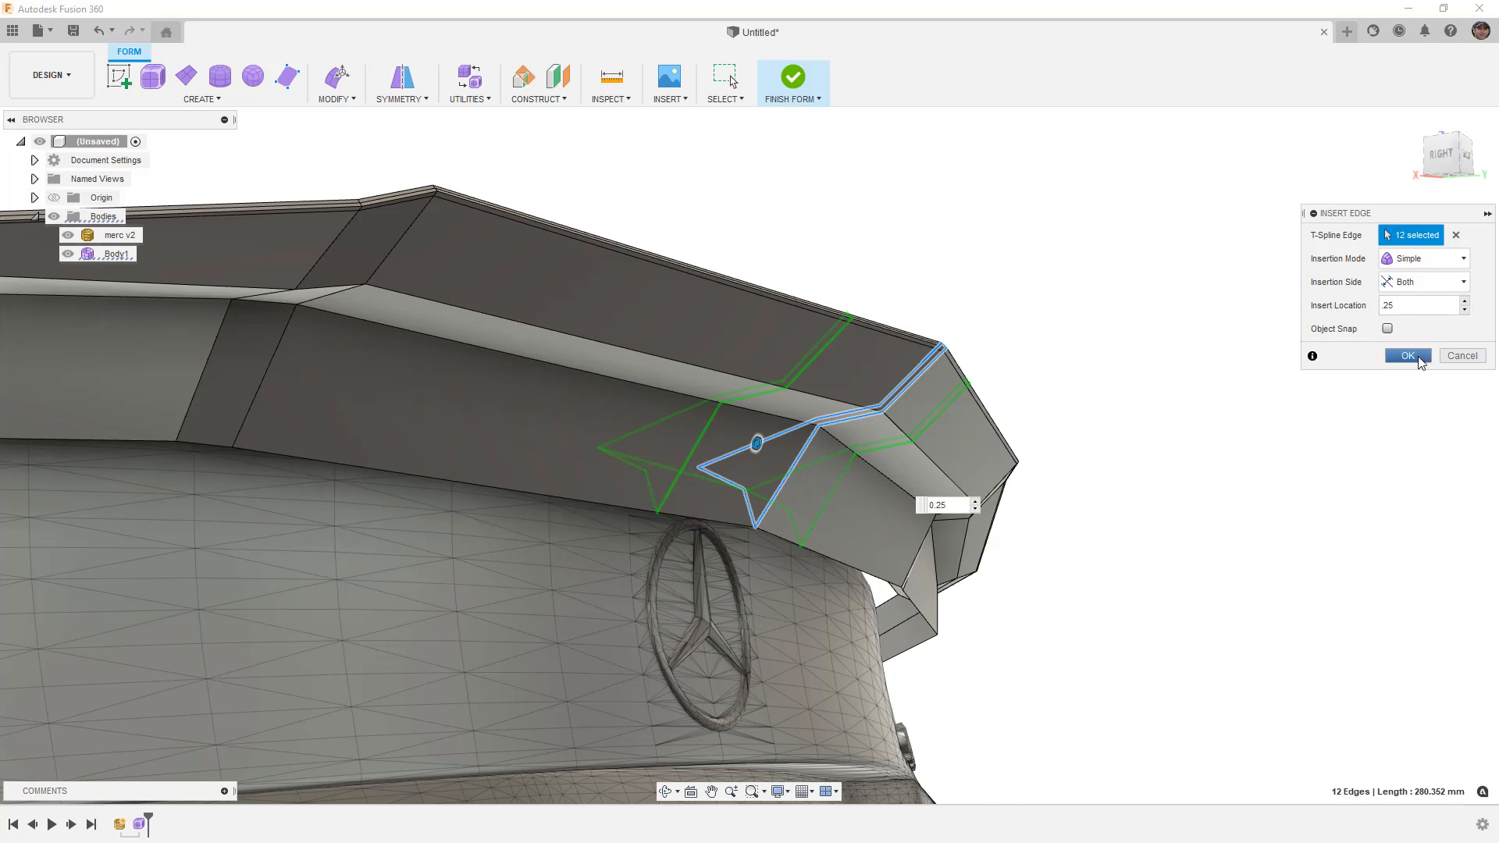
pyautogui.click(1418, 356)
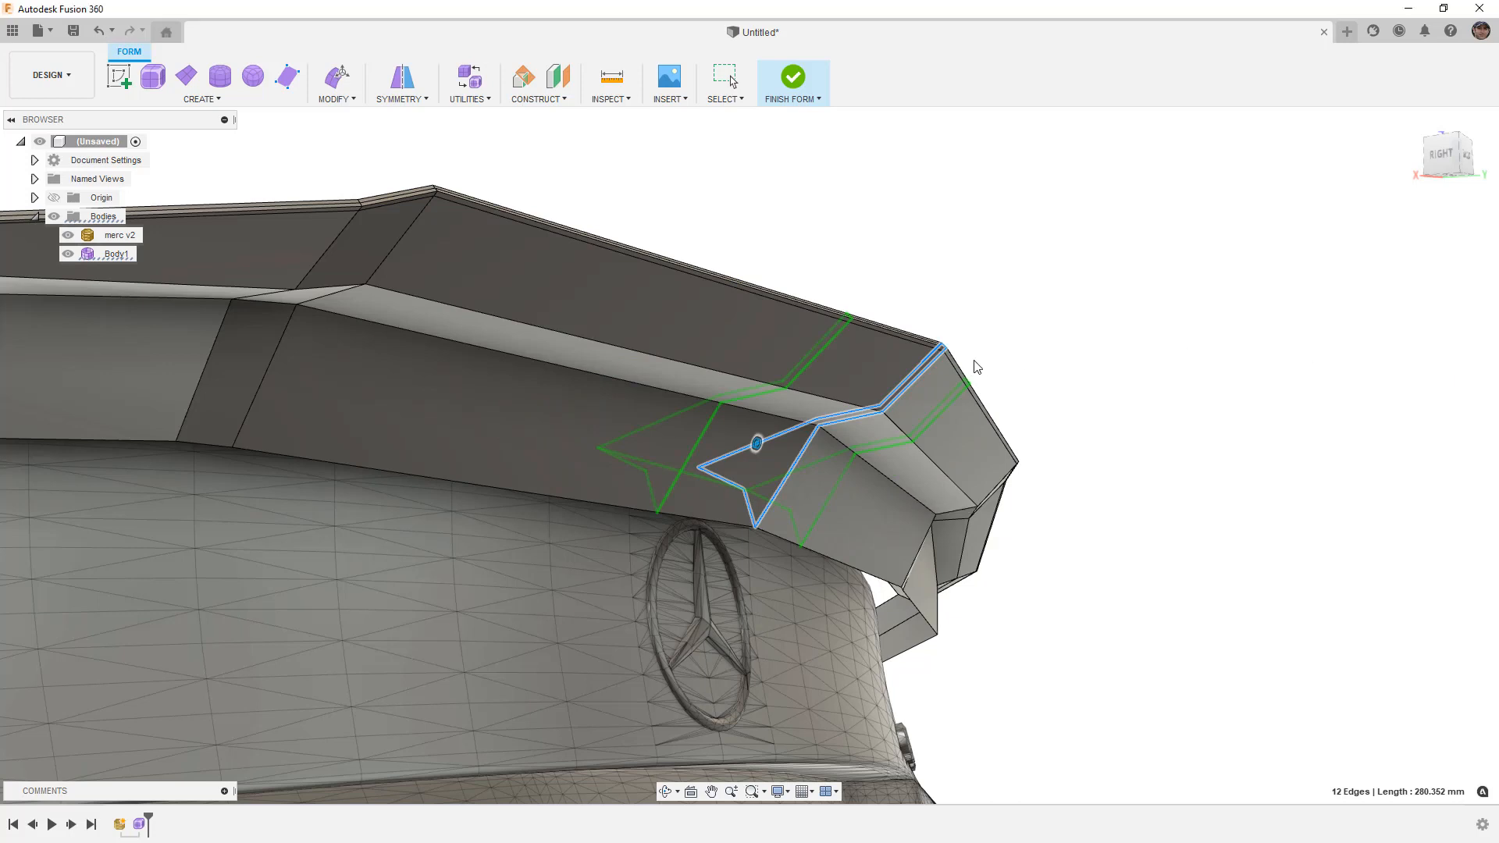
pyautogui.hotkey('alt', '3')
pyautogui.keyDown('shift'); pyautogui.moveTo(947, 368); pyautogui.dragTo(908, 377, button='middle'); pyautogui.keyUp('shift')
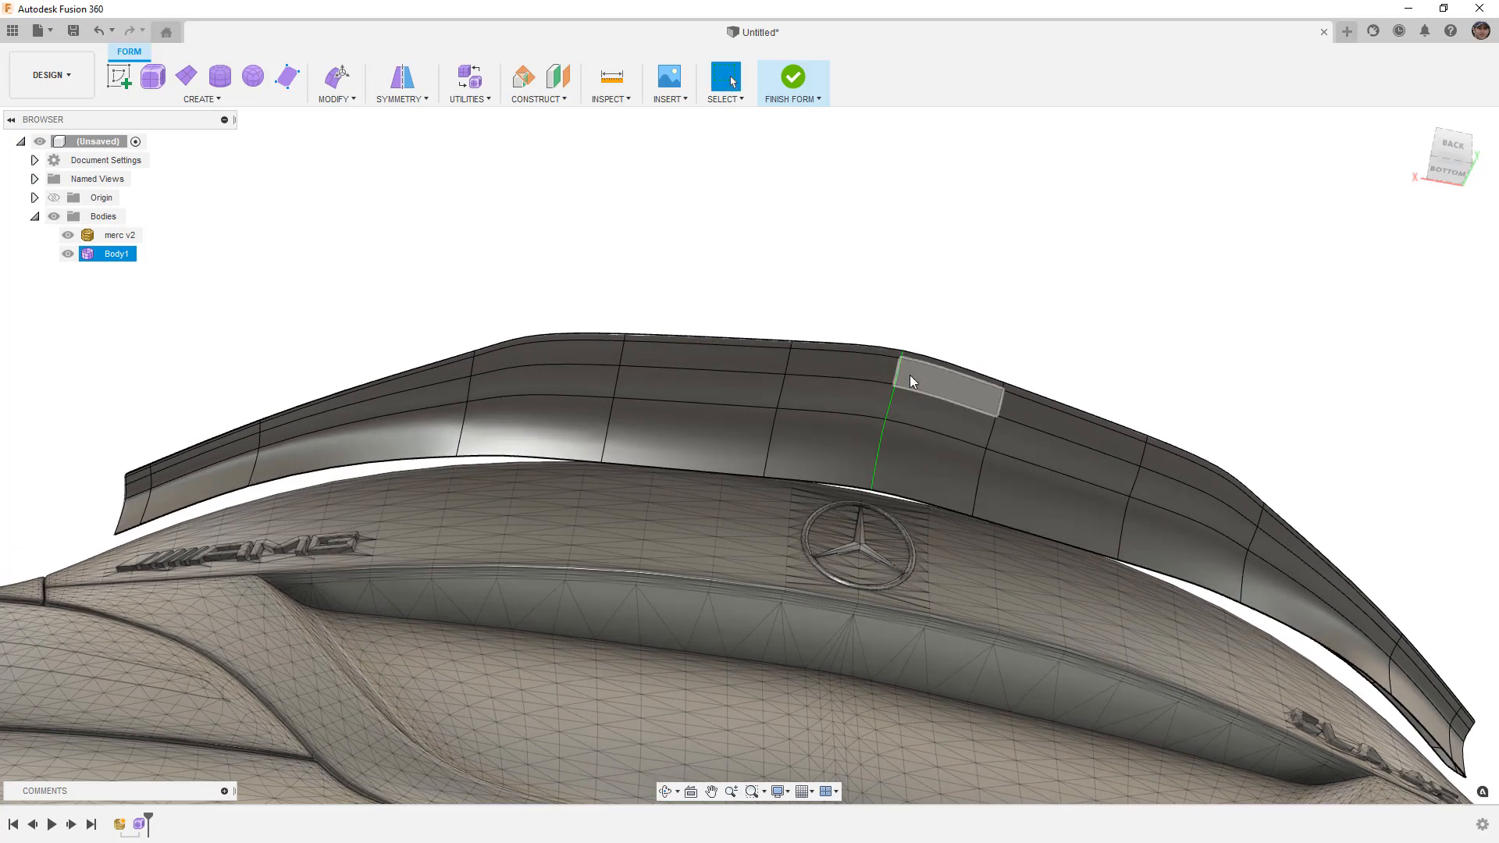
# In box display, scale down the short centreline edge on the spoiler's lower lip above the emblem using Edit Form.
pyautogui.hotkey('alt', '1')
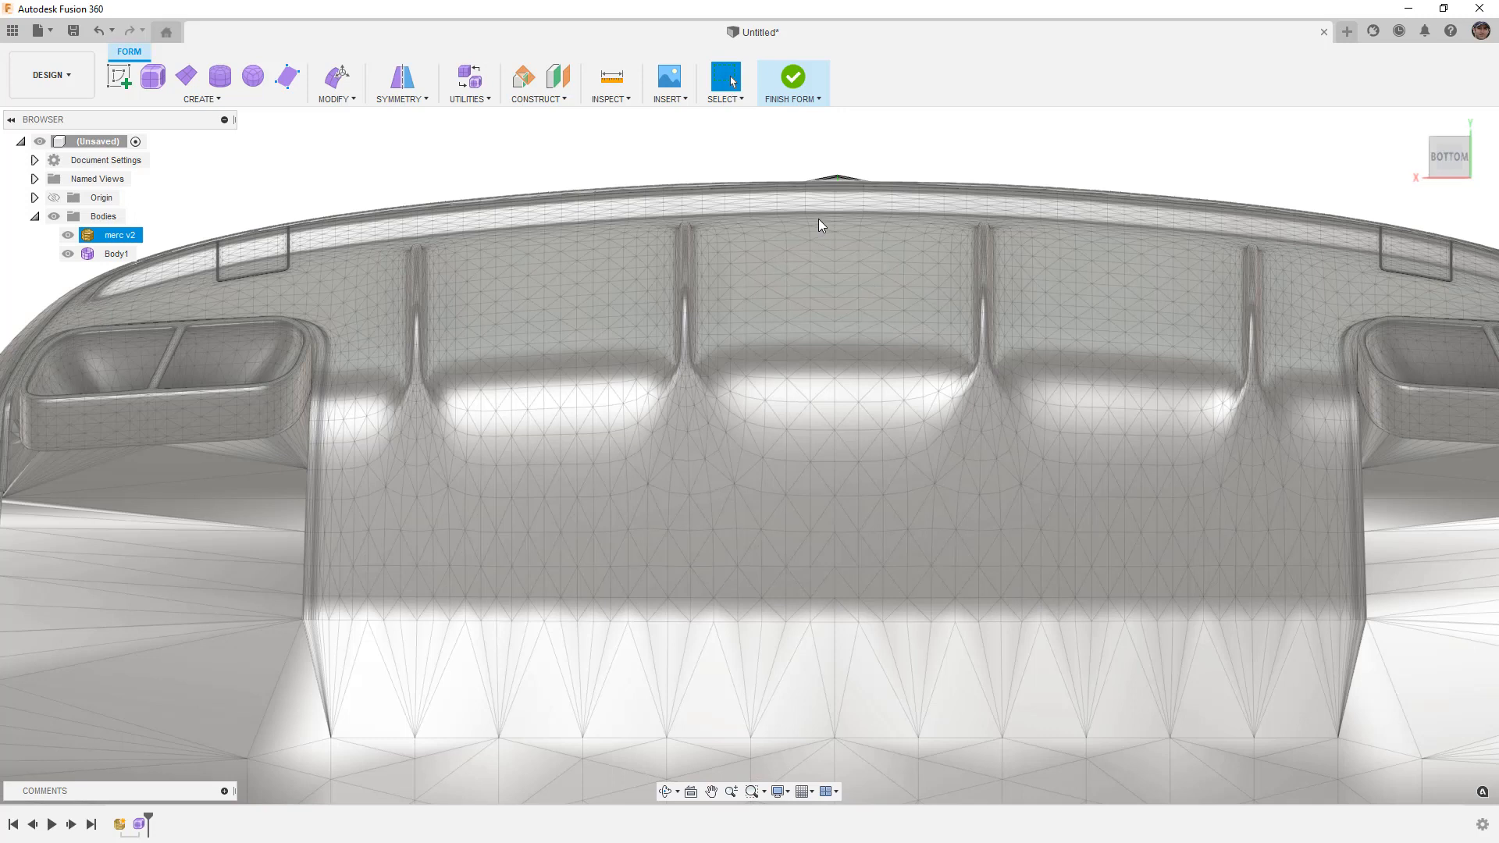
pyautogui.keyDown('shift'); pyautogui.moveTo(820, 226); pyautogui.dragTo(802, 495, button='middle'); pyautogui.keyUp('shift')
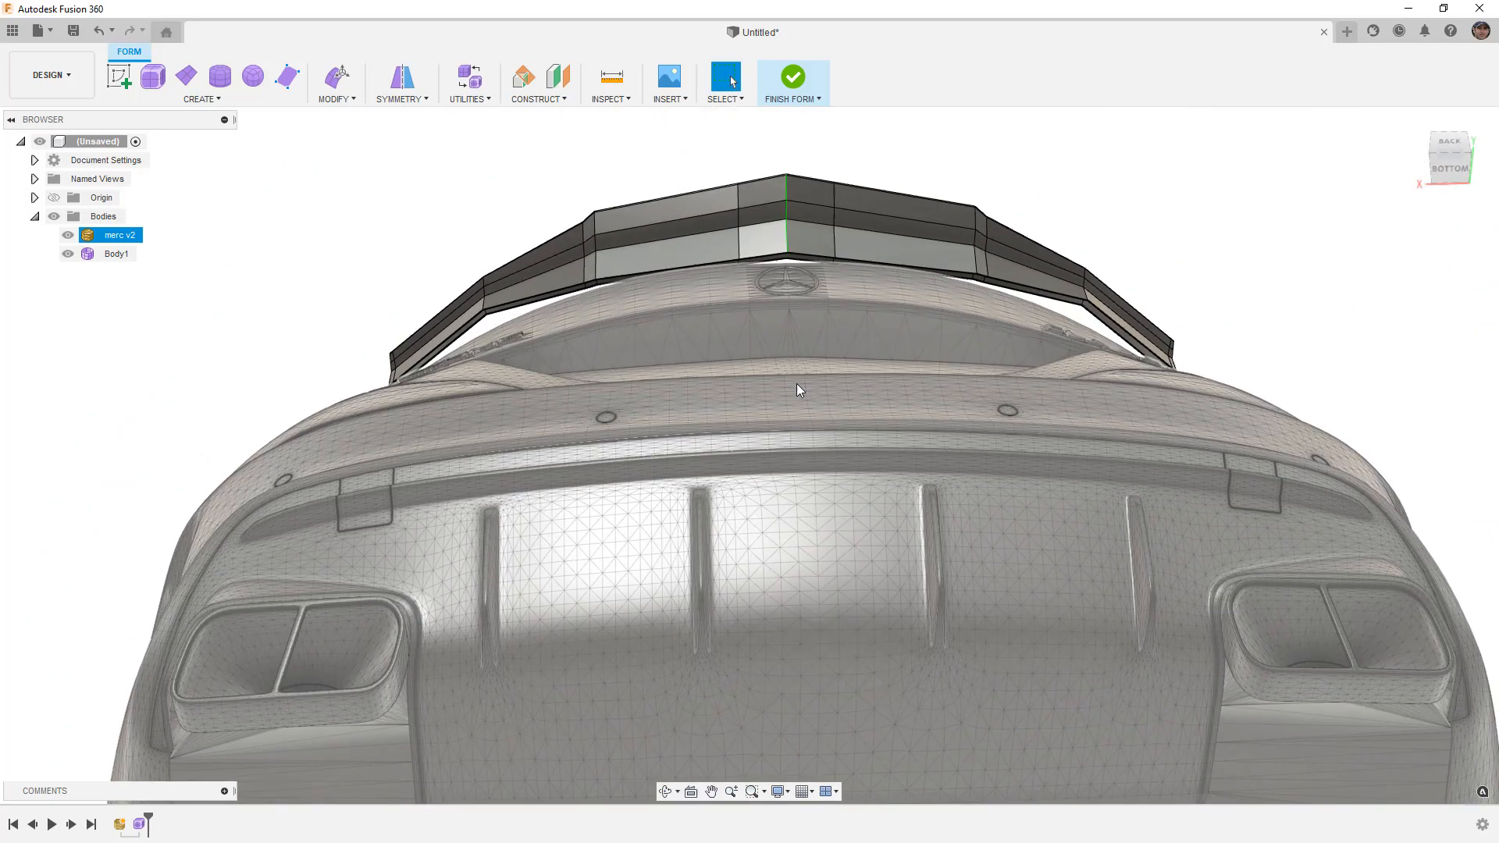
pyautogui.click(786, 176)
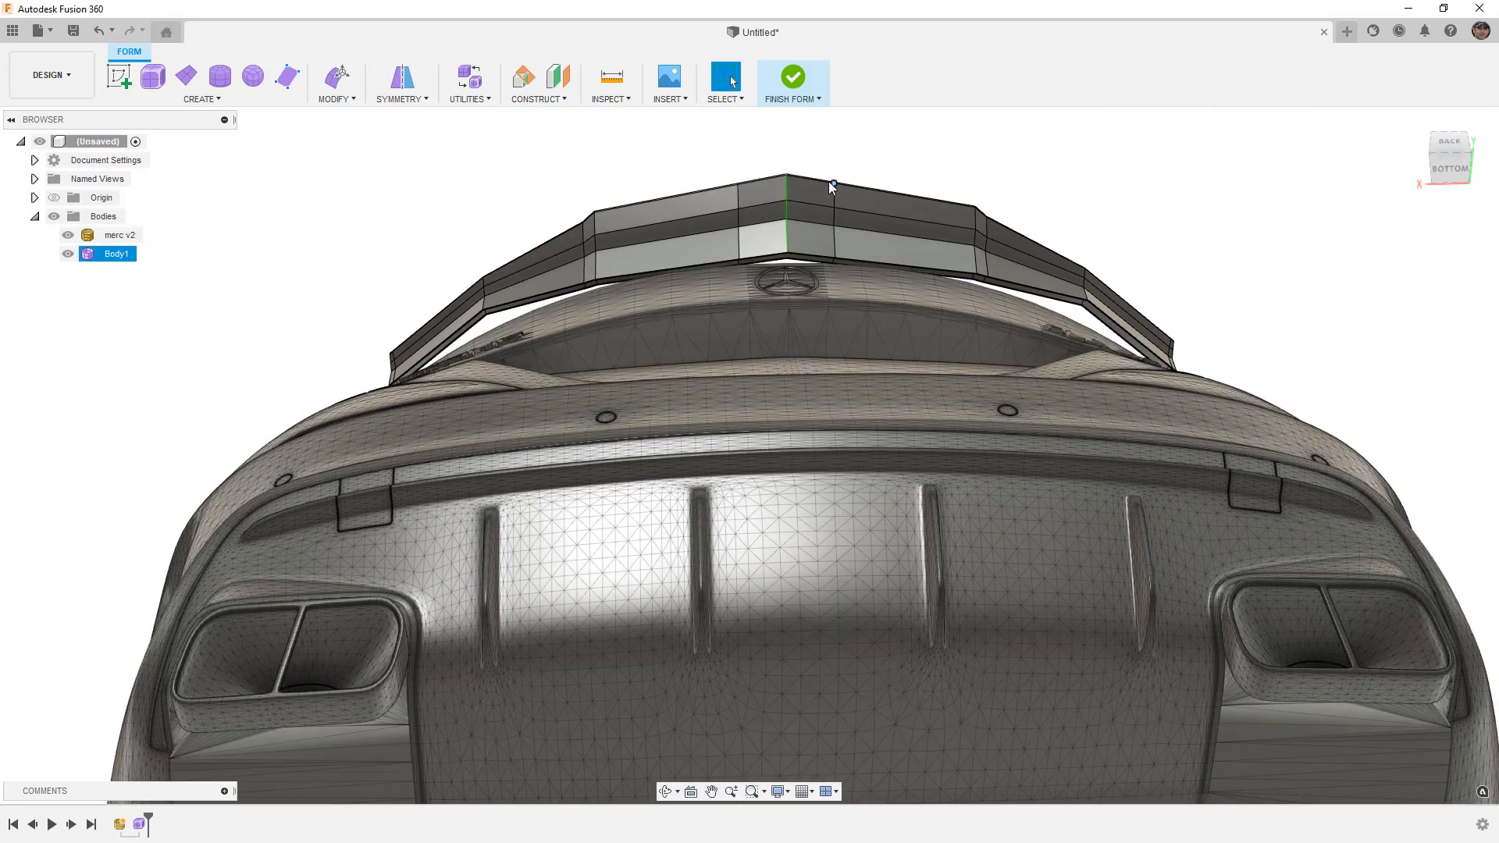
pyautogui.scroll(10, 796, 234)
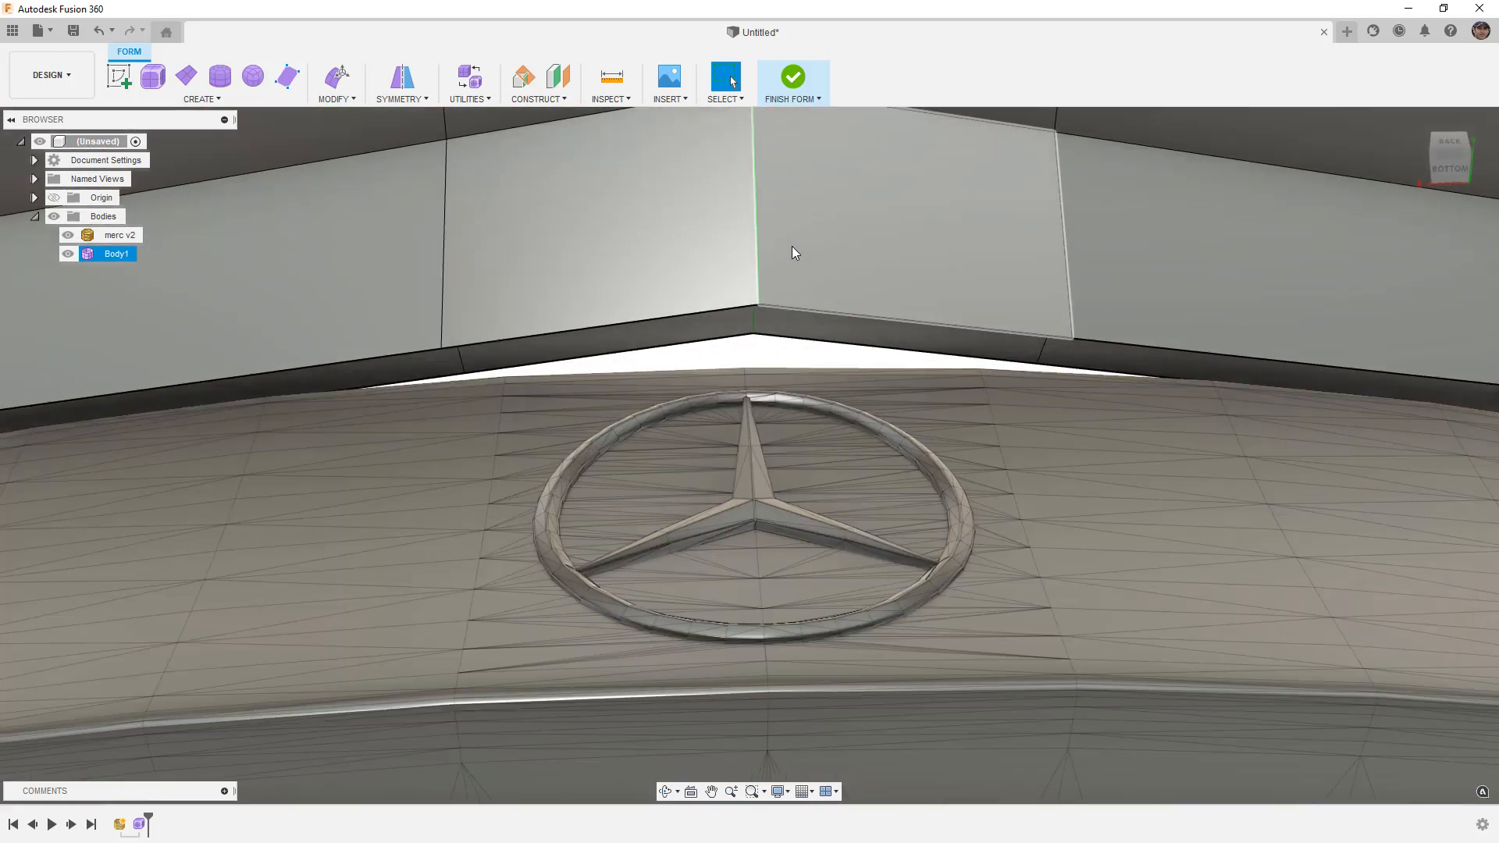
pyautogui.keyDown('shift'); pyautogui.moveTo(790, 258); pyautogui.dragTo(874, 253, button='middle'); pyautogui.keyUp('shift')
pyautogui.click(768, 282)
pyautogui.click(334, 75)
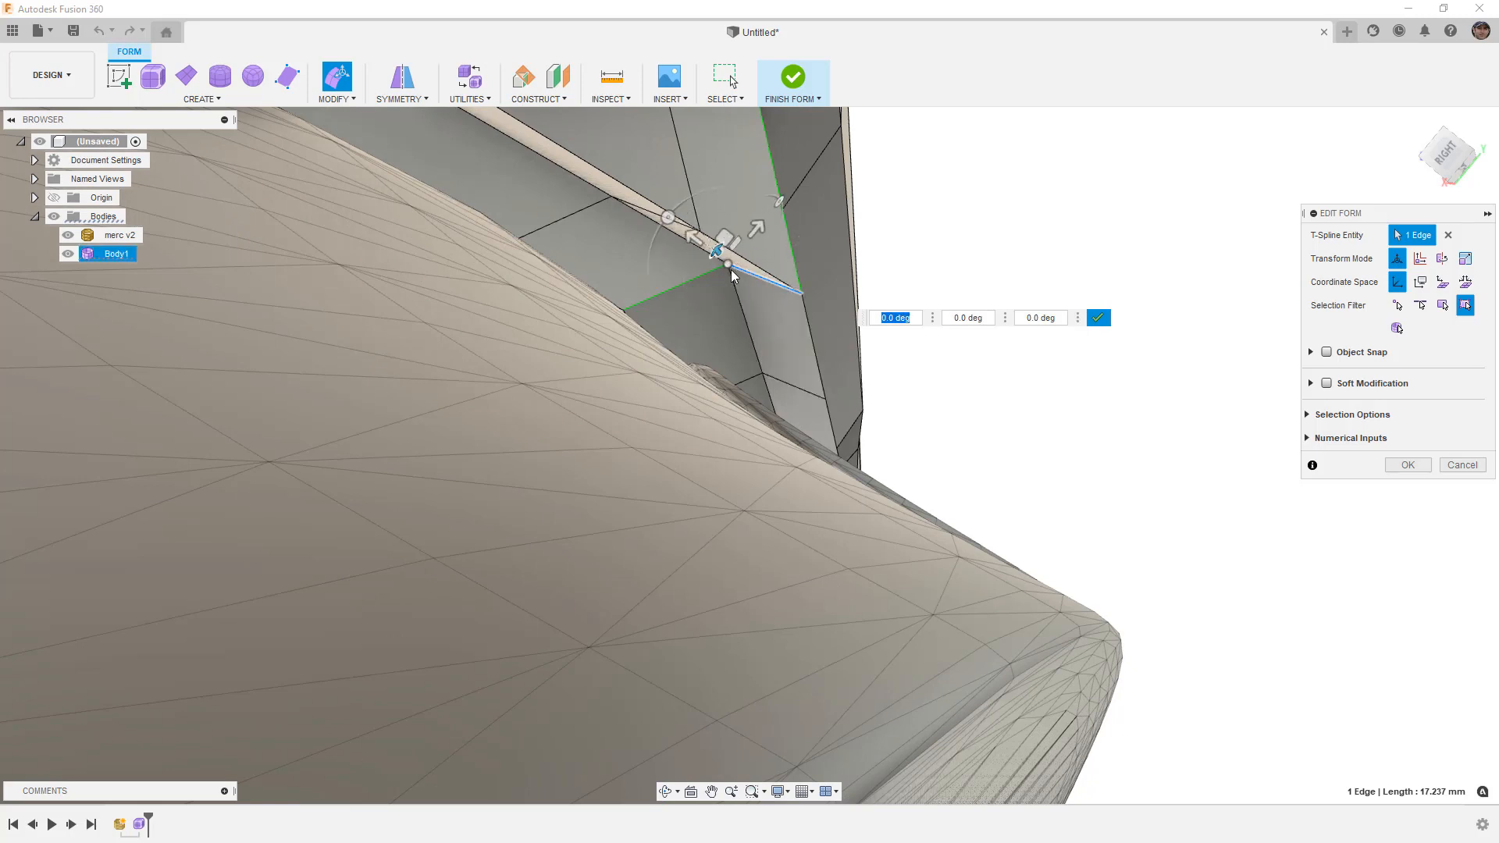
pyautogui.scroll(-3, 978, 248)
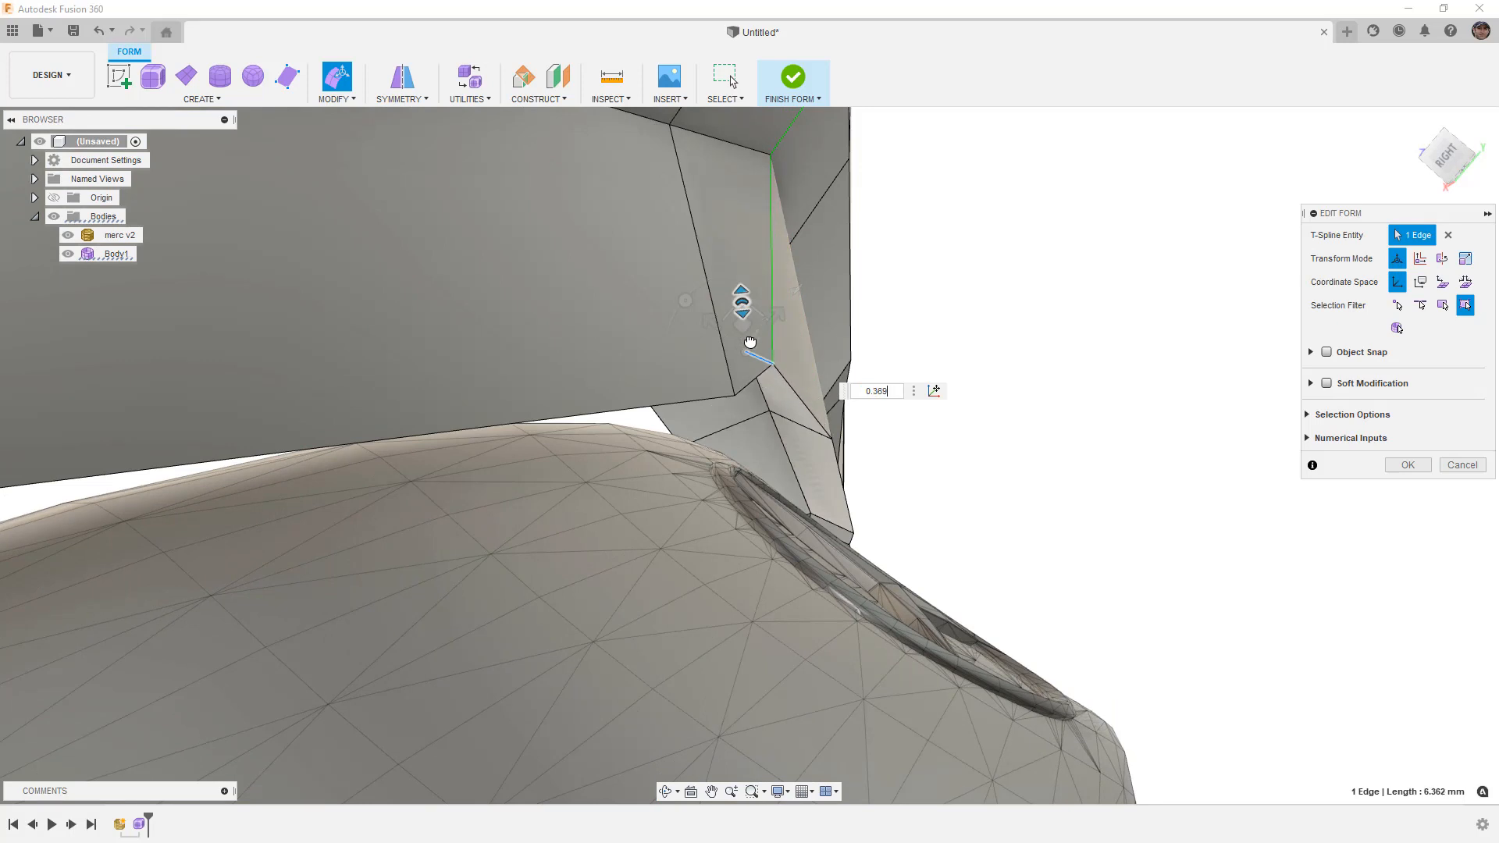
pyautogui.keyDown('shift'); pyautogui.moveTo(830, 324); pyautogui.dragTo(860, 382, button='middle'); pyautogui.keyUp('shift')
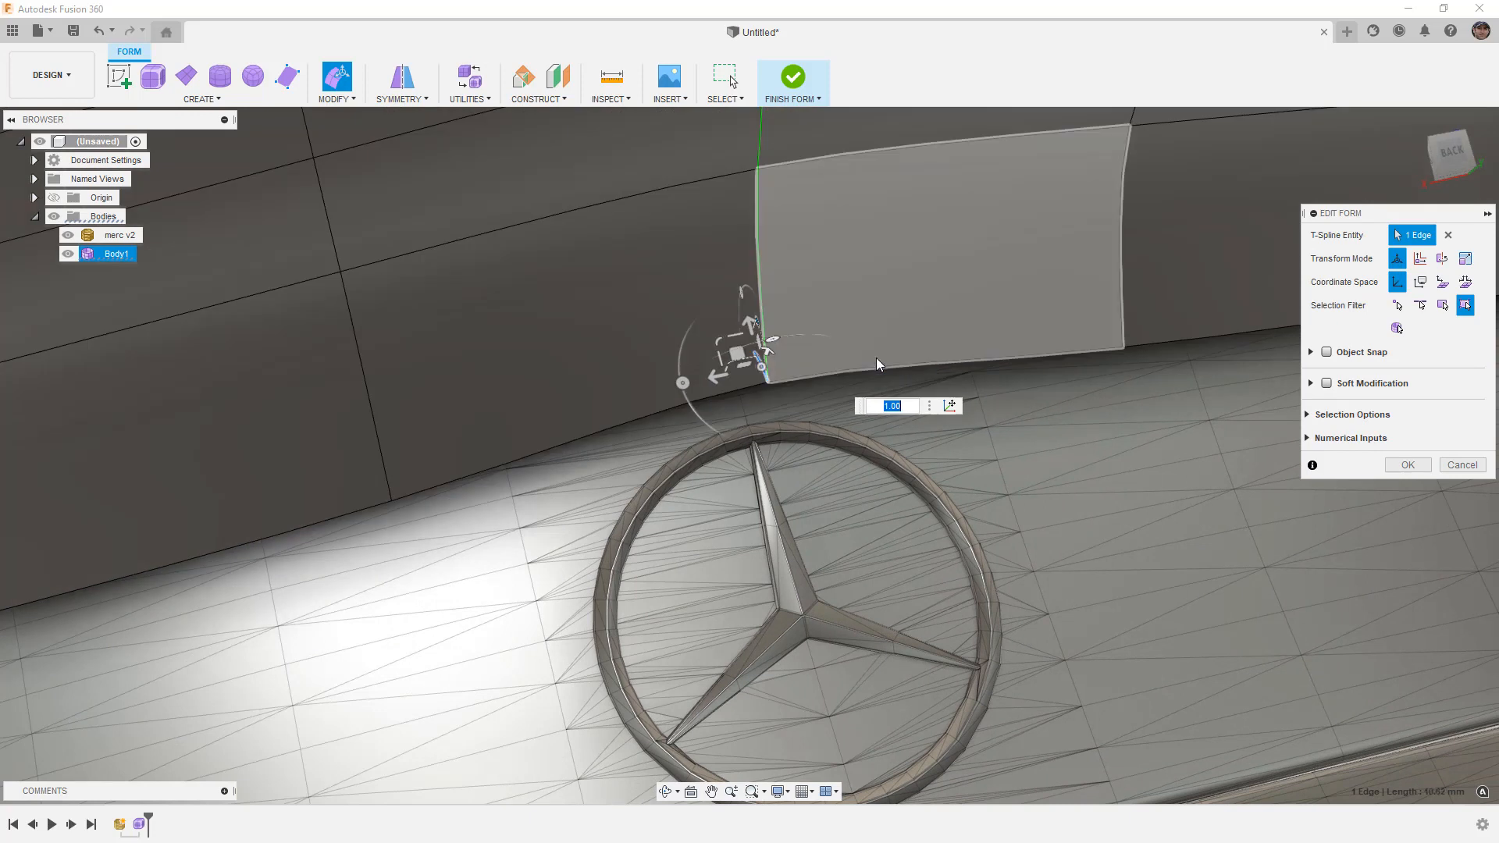
# Examine the scaled edge from the side, add the adjoining centreline edge to the selection, and finish Edit Form.
pyautogui.scroll(-3, 874, 357)
pyautogui.keyDown('shift'); pyautogui.moveTo(883, 333); pyautogui.dragTo(987, 312, button='middle'); pyautogui.keyUp('shift')
pyautogui.scroll(6, 896, 315)
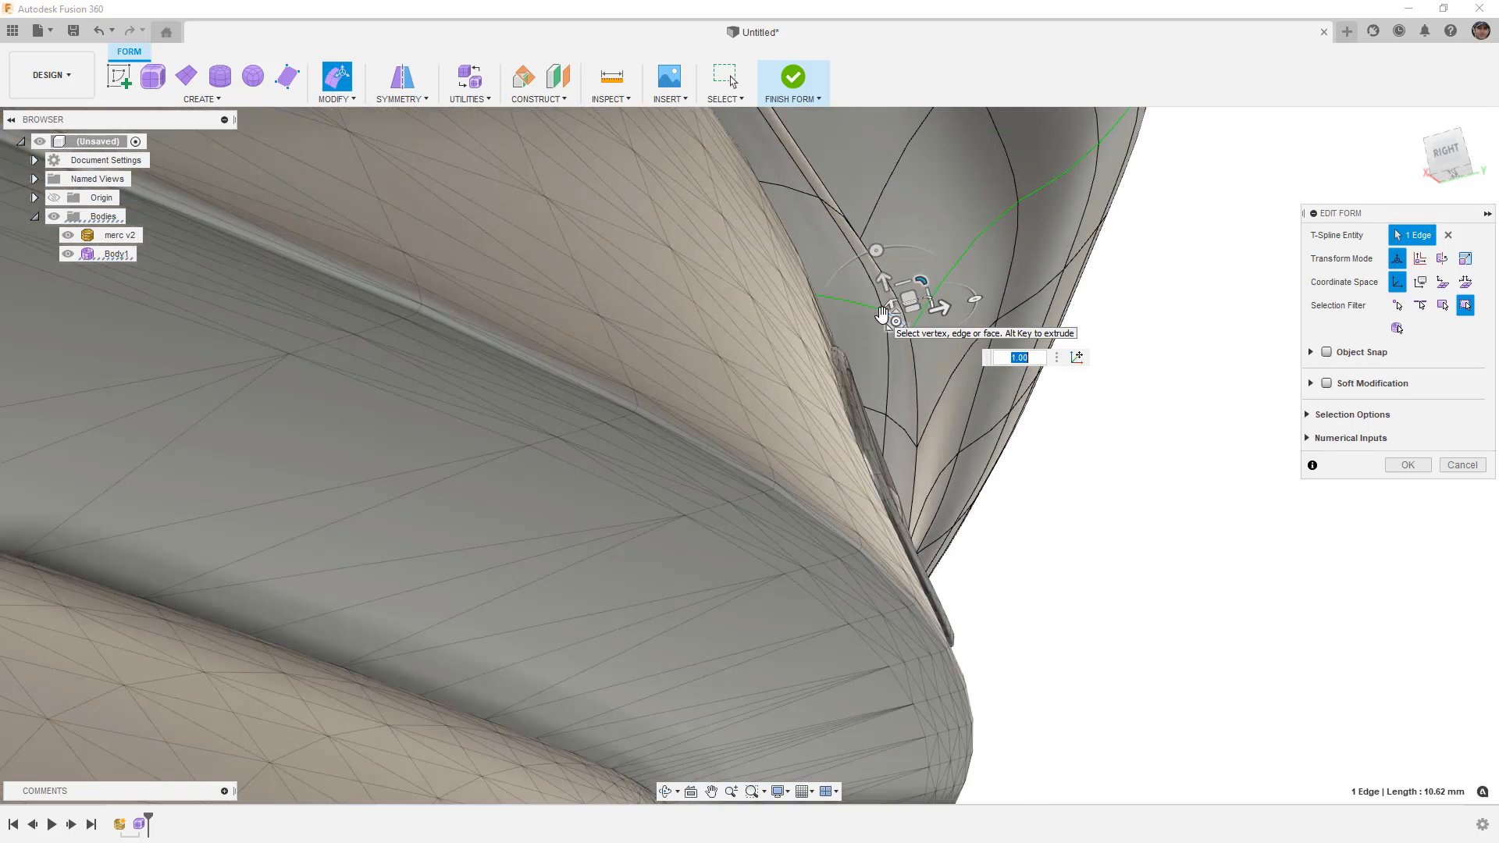
pyautogui.click(862, 306)
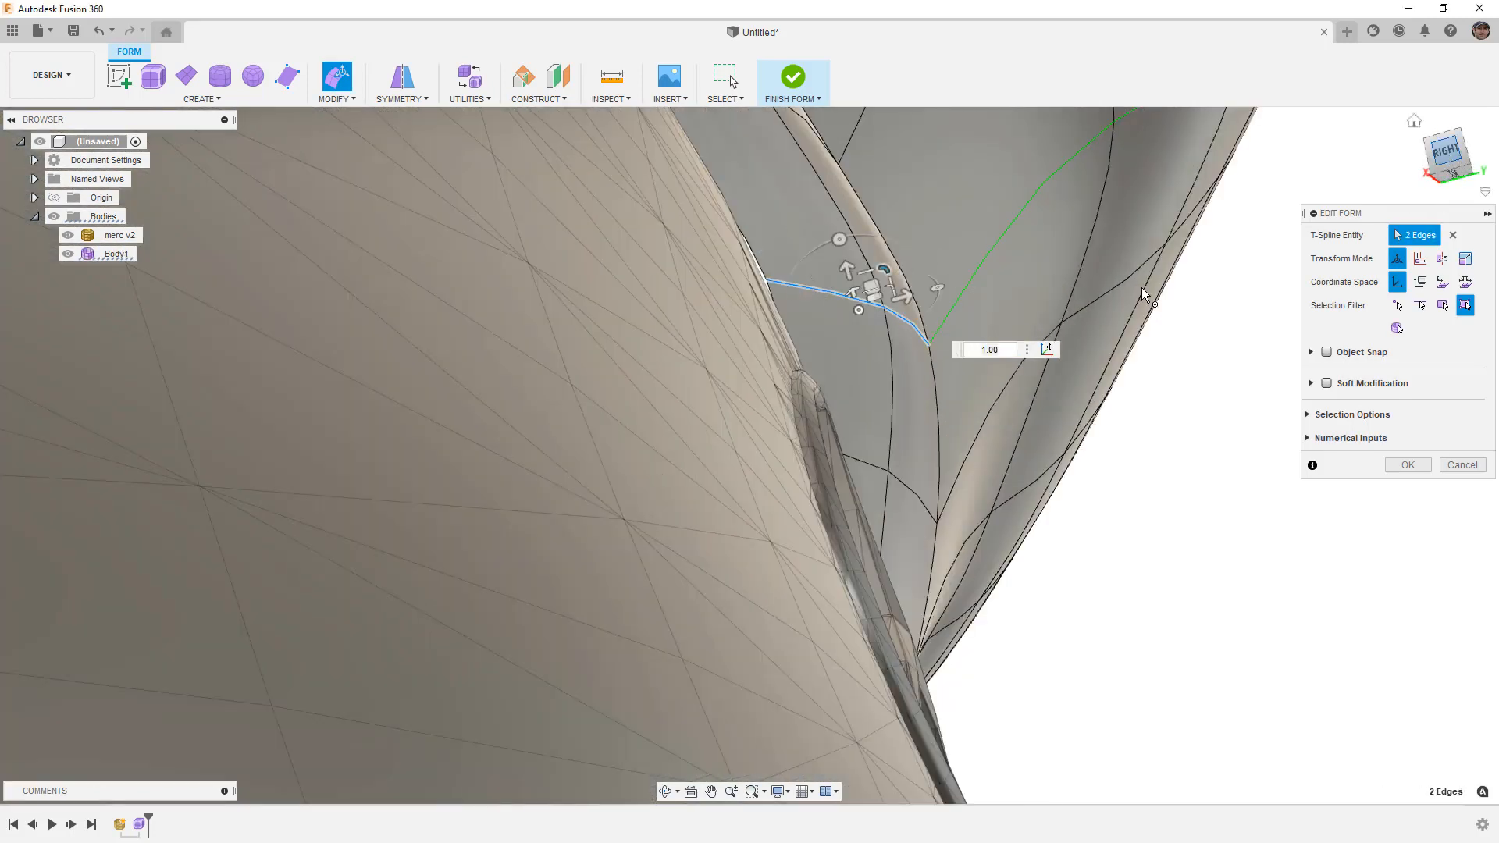
pyautogui.scroll(-4, 785, 373)
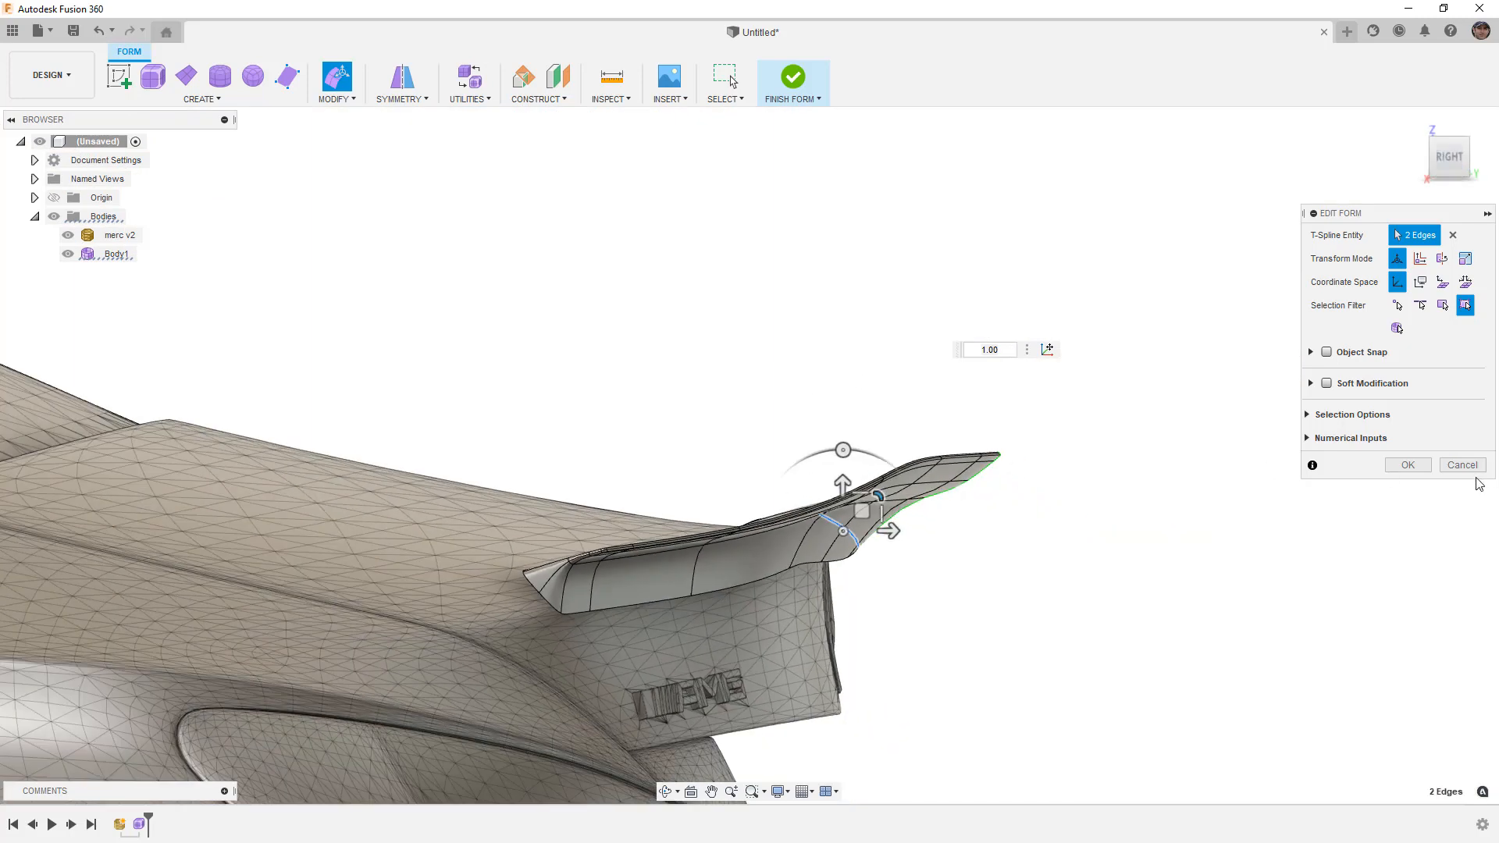
pyautogui.click(1408, 465)
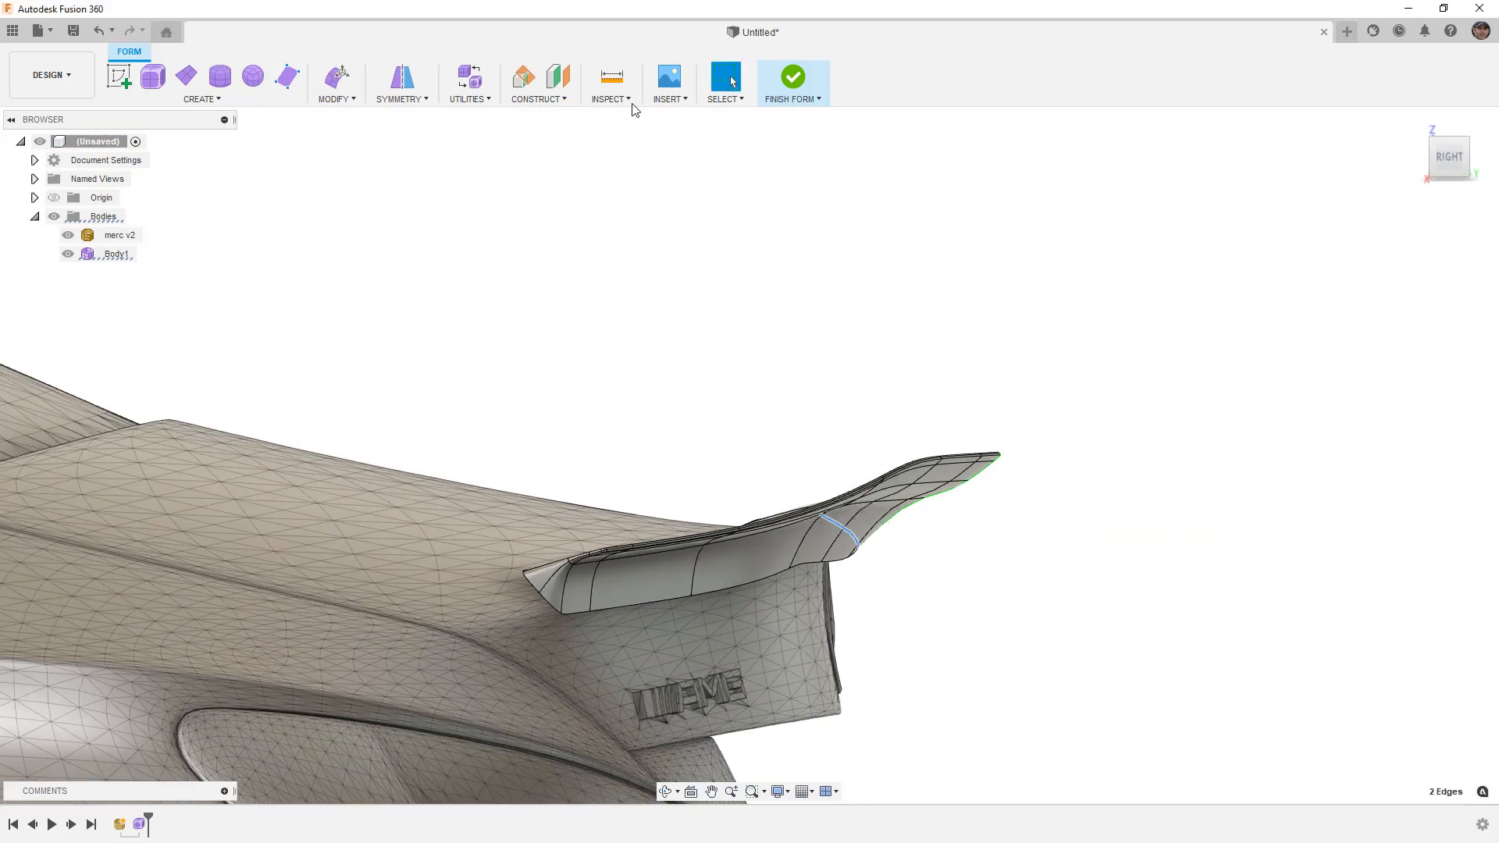
# Create a section analysis through the car and spoiler on the YZ plane at 0 mm distance.
pyautogui.click(617, 100)
pyautogui.click(683, 253)
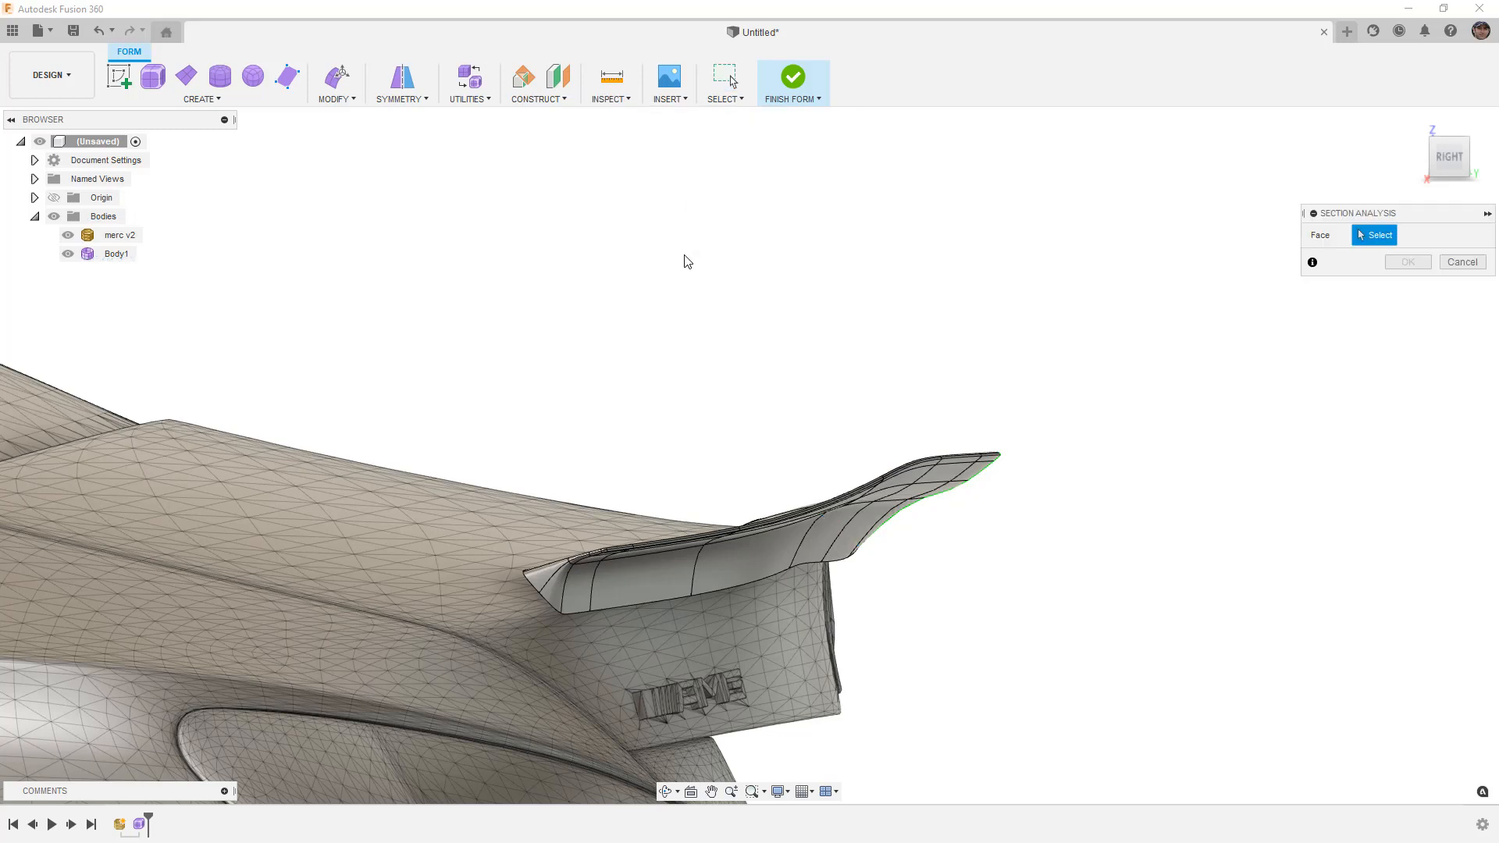
pyautogui.scroll(-10, 1134, 331)
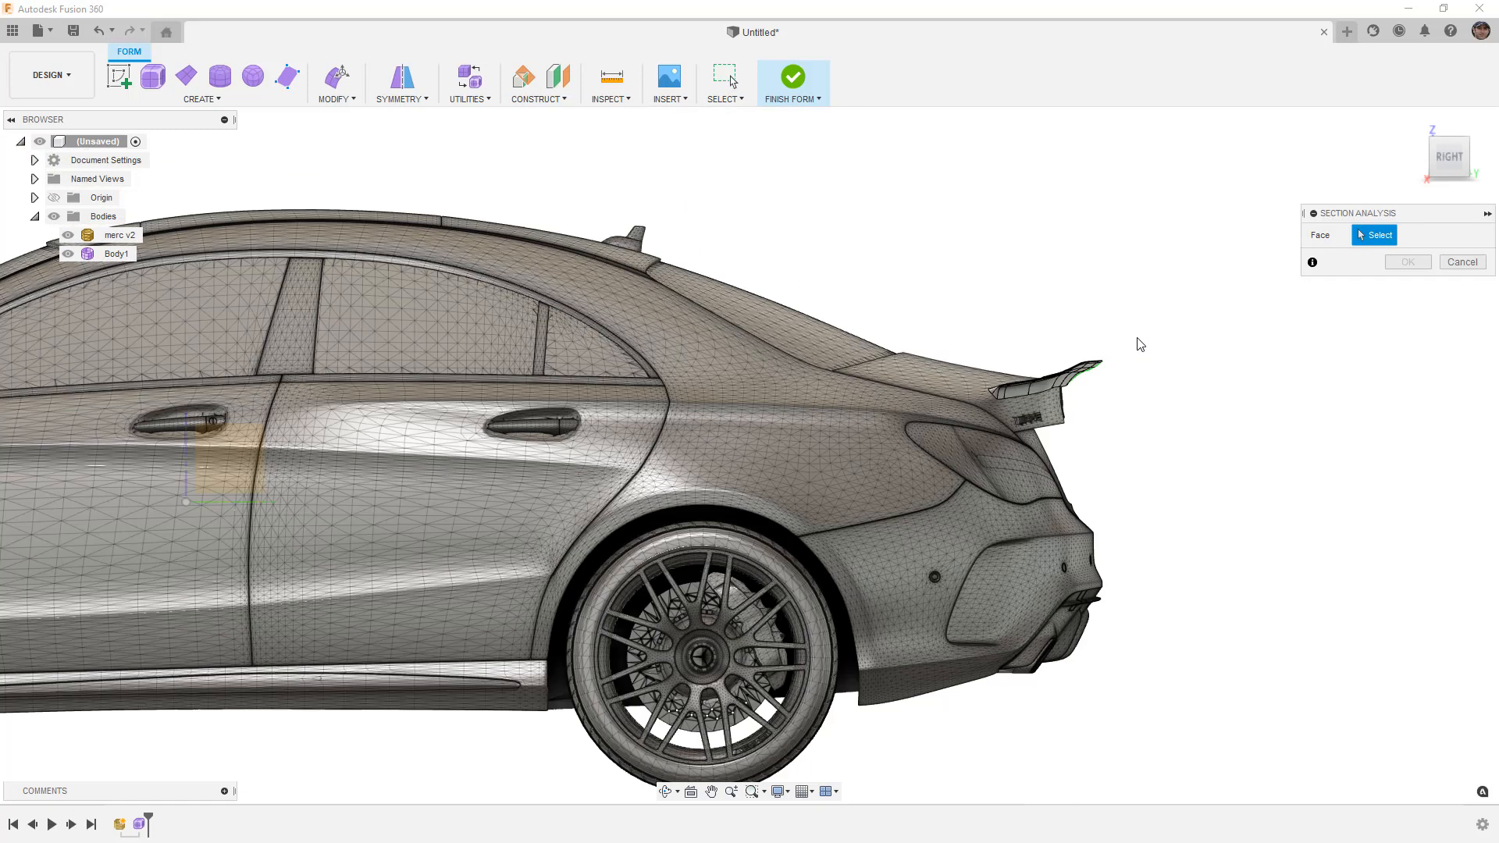
pyautogui.click(618, 398)
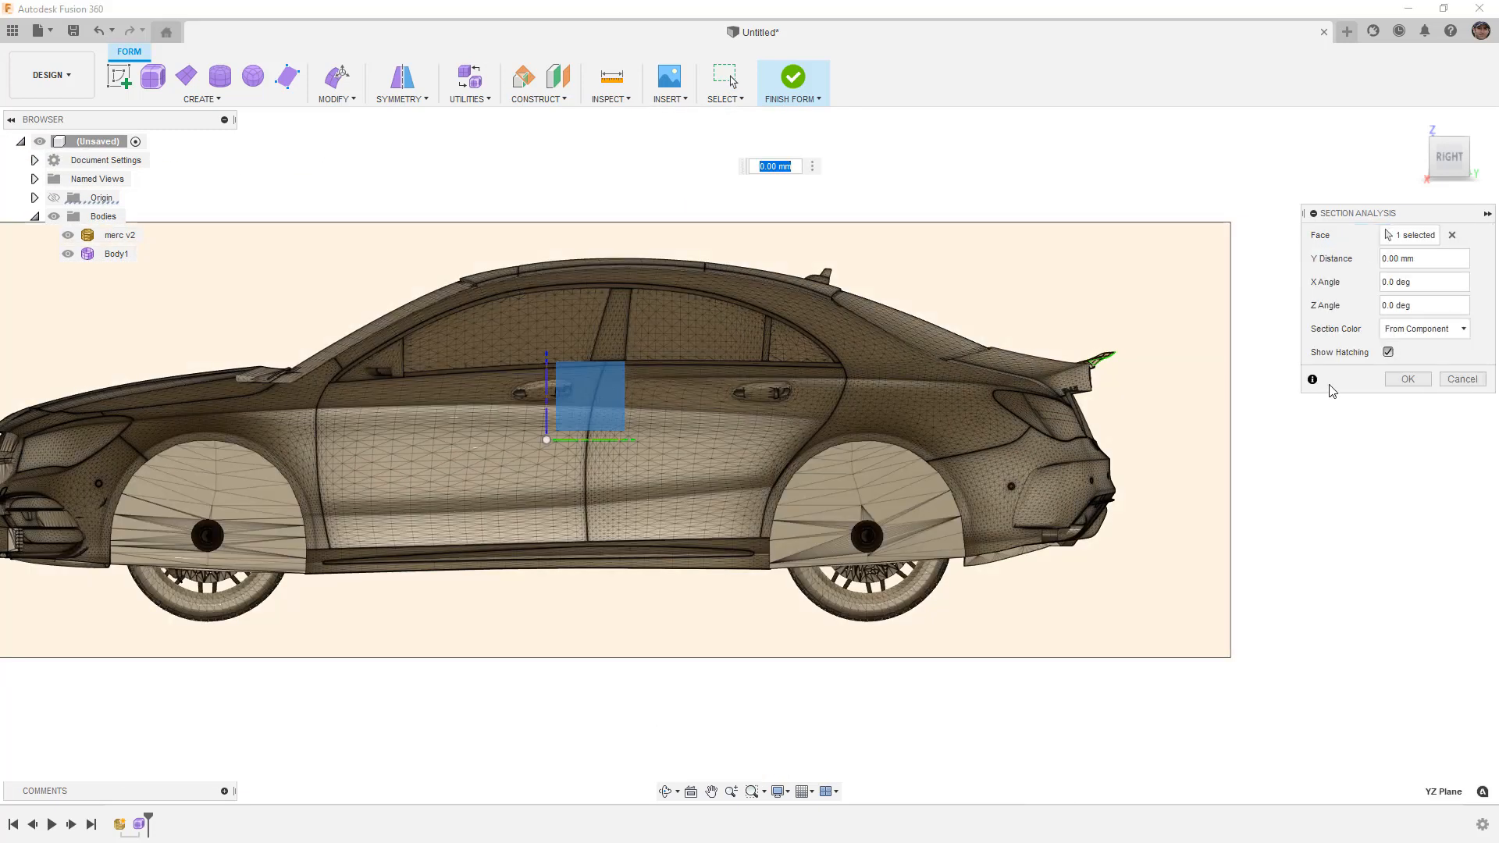
pyautogui.click(1410, 379)
pyautogui.scroll(10, 1145, 341)
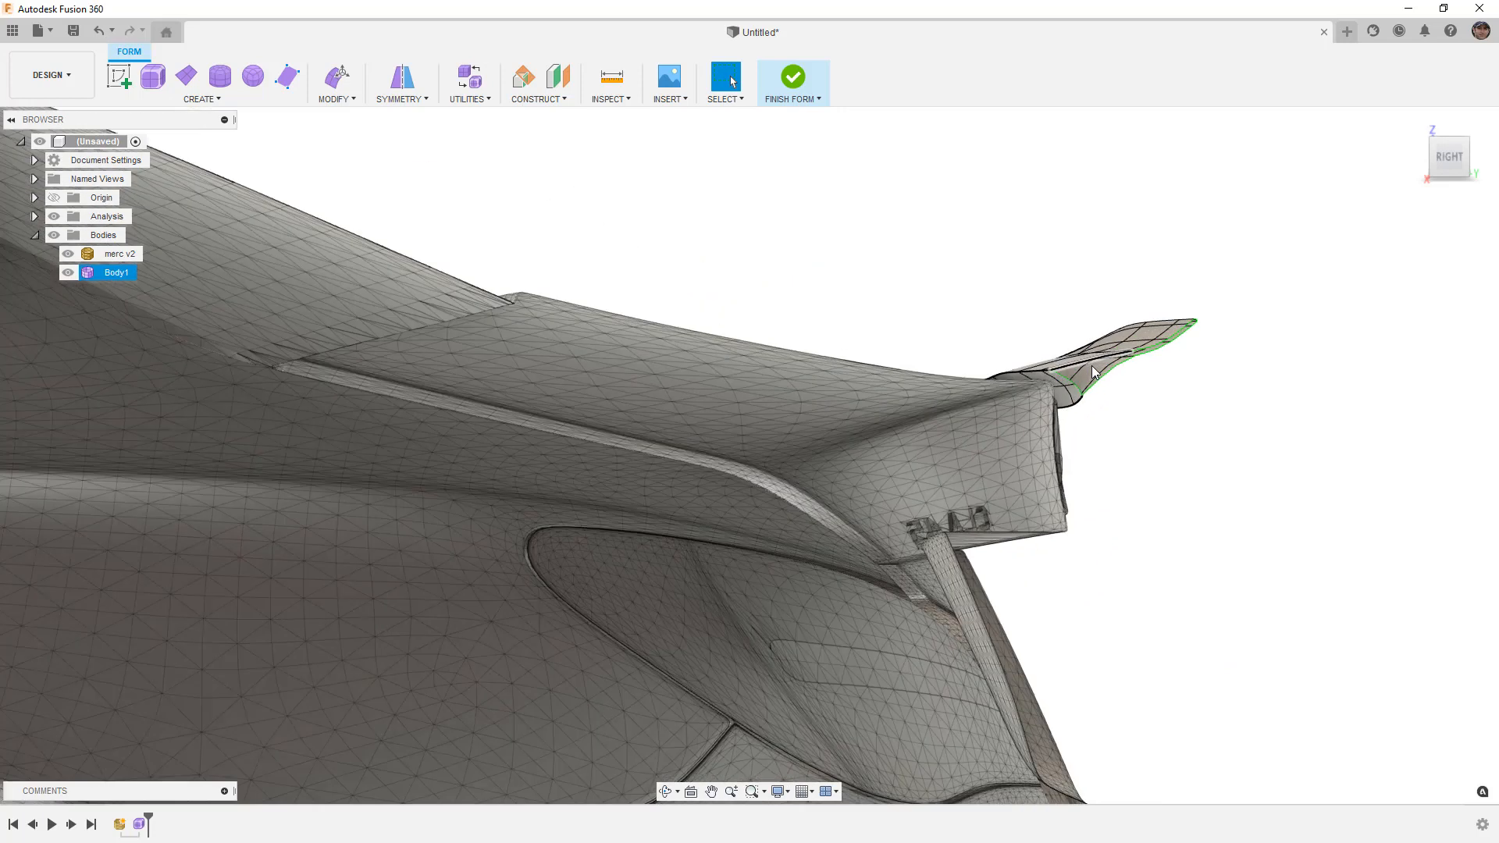
pyautogui.scroll(3, 1039, 421)
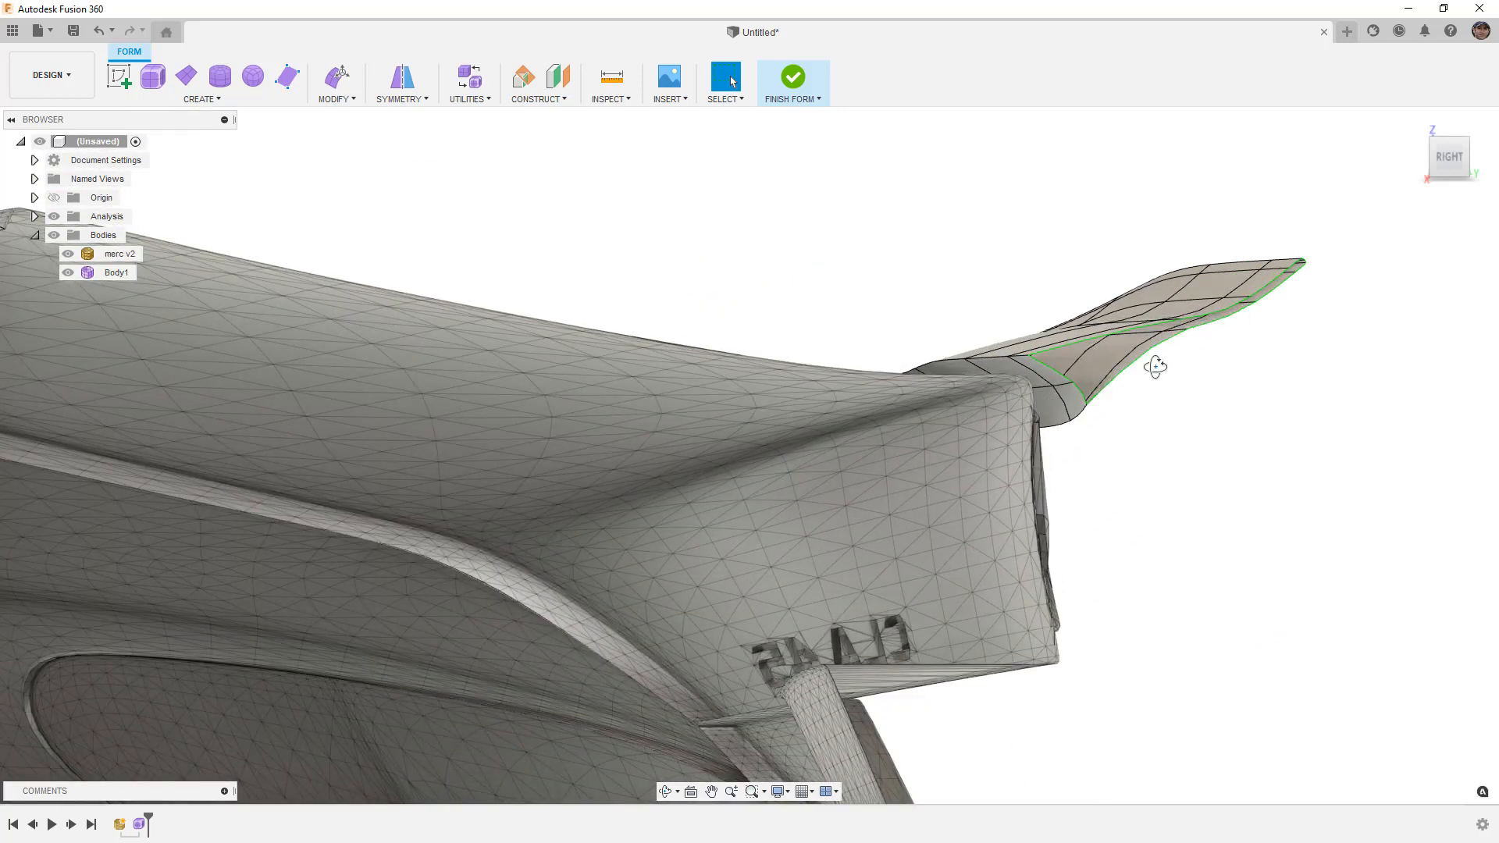
# In the right view, use Edit Form to move the lower centreline vertex of the sectioned spoiler about 8.6 mm forward.
pyautogui.keyDown('shift'); pyautogui.moveTo(1155, 367); pyautogui.dragTo(1074, 405, button='middle'); pyautogui.keyUp('shift')
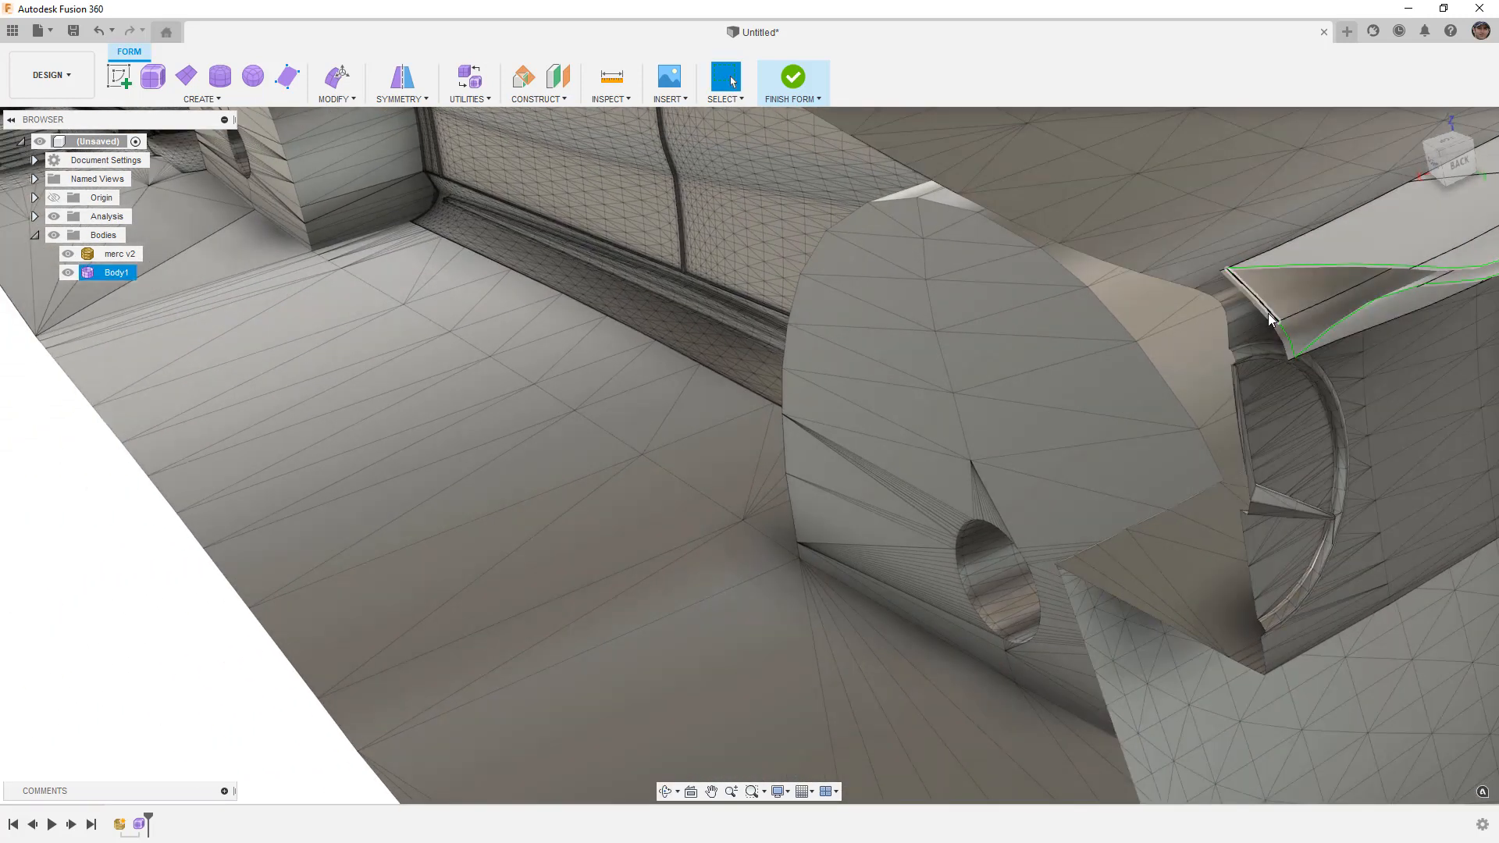
pyautogui.click(1240, 347)
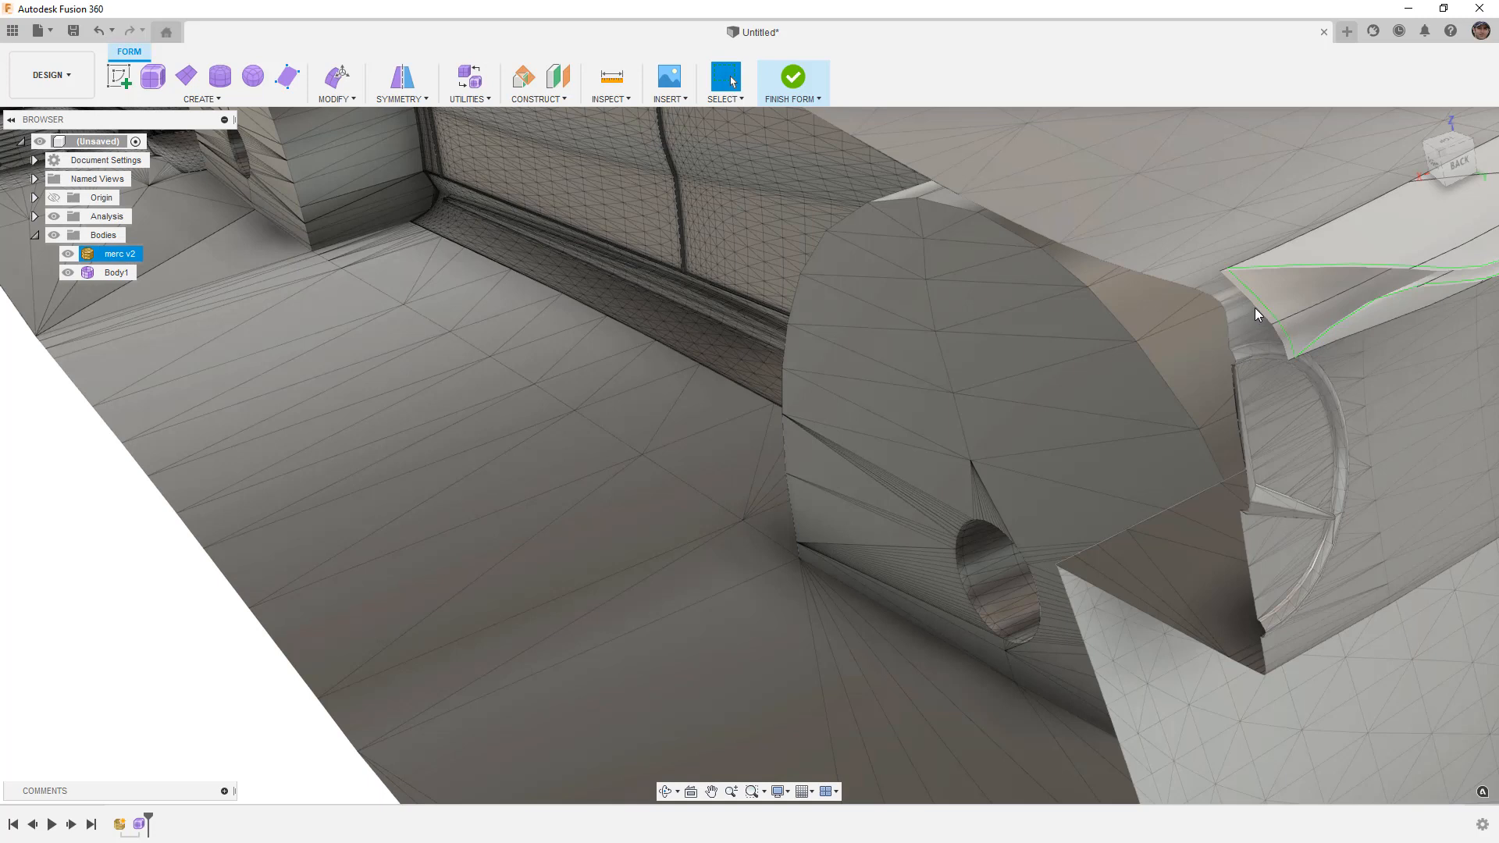
pyautogui.click(336, 76)
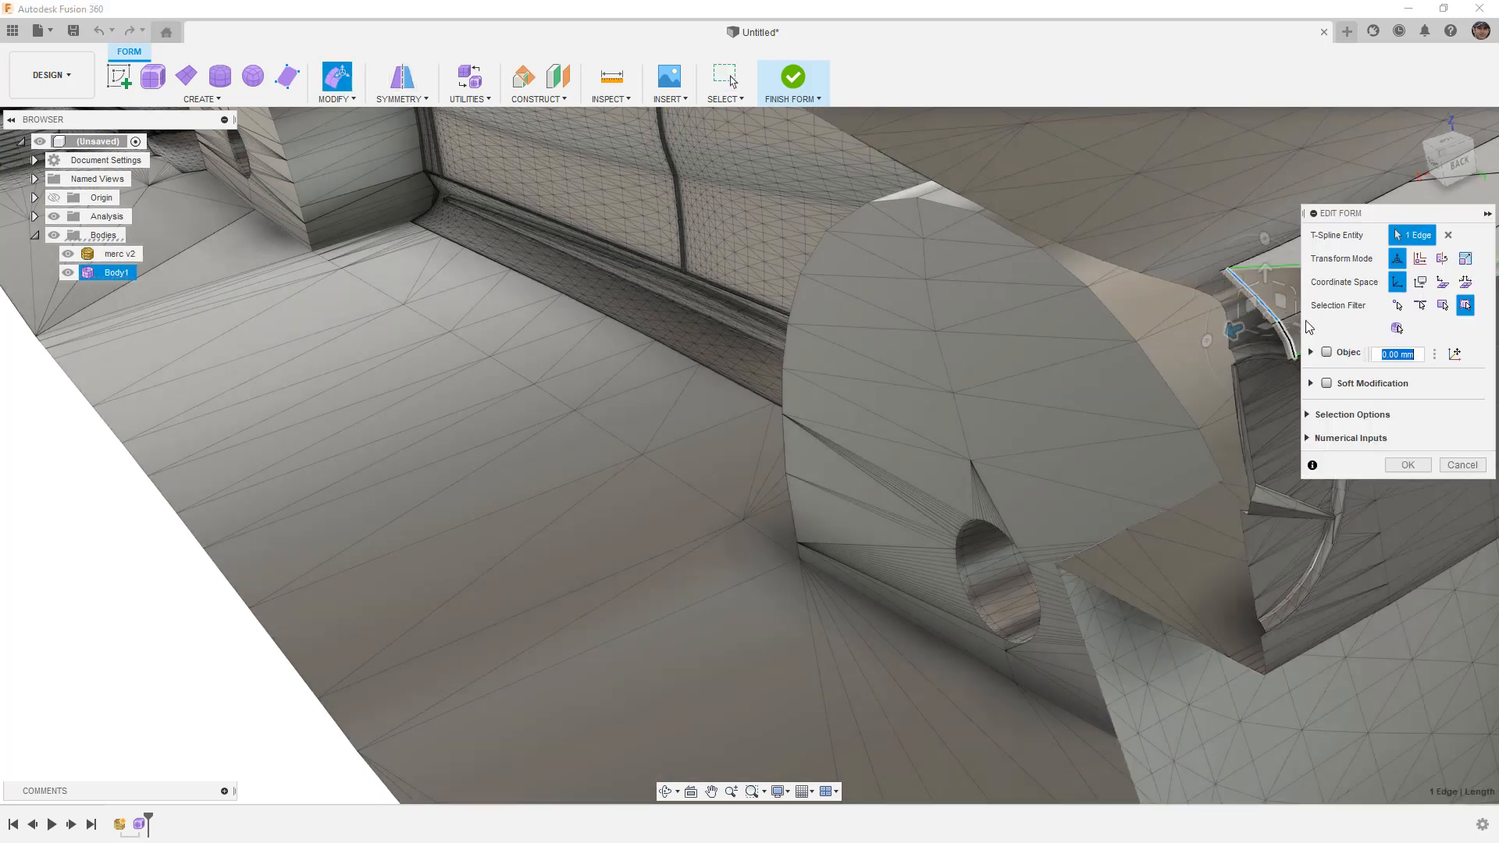
pyautogui.click(1417, 176)
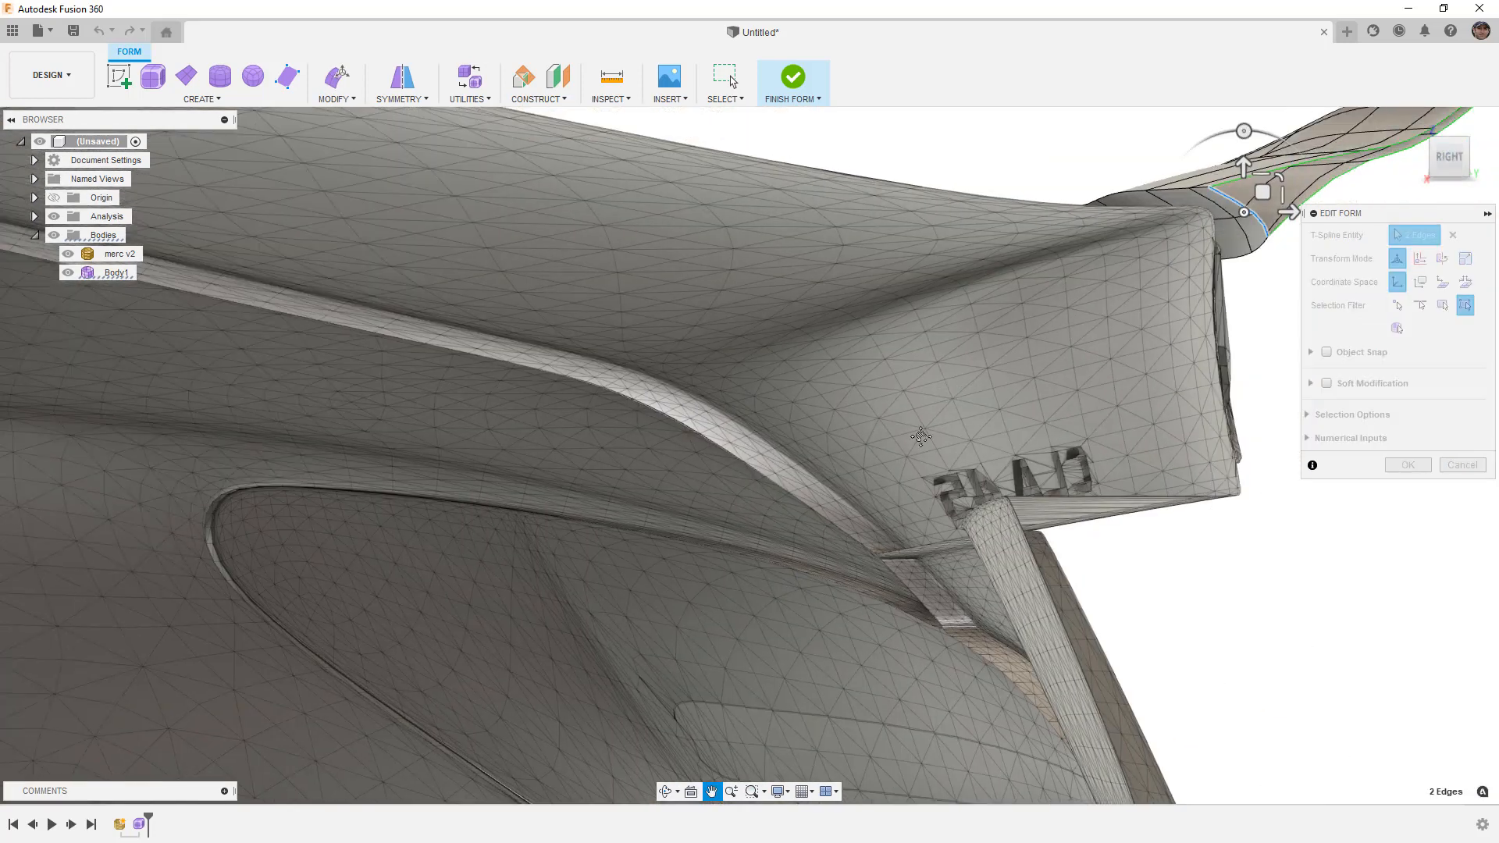
pyautogui.scroll(2, 884, 405)
pyautogui.moveTo(917, 409); pyautogui.dragTo(819, 428)
pyautogui.click(893, 501)
pyautogui.moveTo(910, 482); pyautogui.dragTo(860, 486)
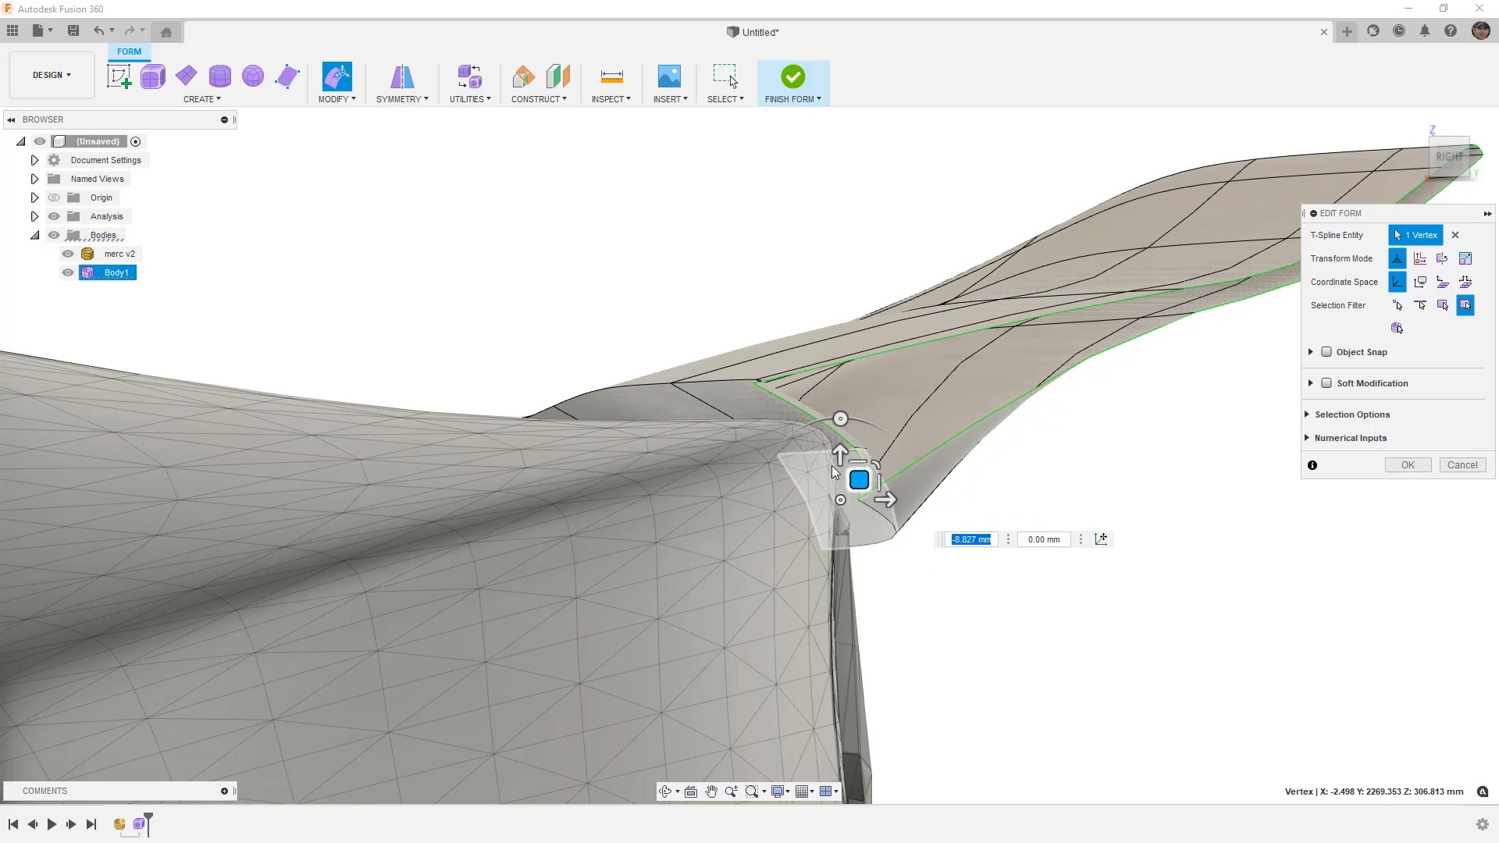
# Move the spoiler's front centreline vertex about 5.0 mm forward and 2.6 mm down, reposition the vertex below it, and finish Edit Form.
pyautogui.moveTo(859, 479); pyautogui.dragTo(740, 380)
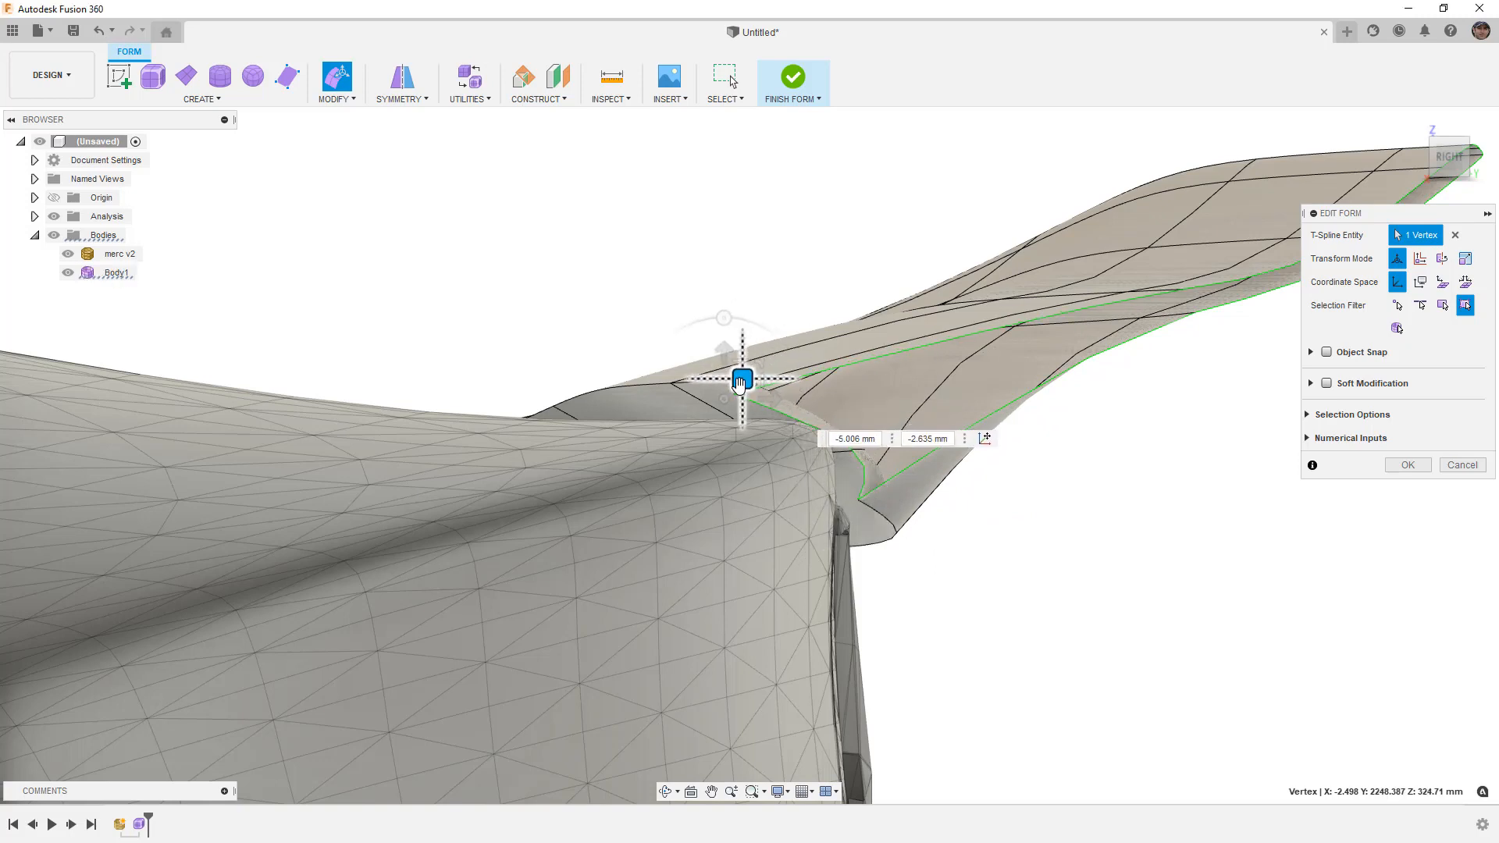
pyautogui.moveTo(868, 481)
pyautogui.keyDown('shift'); pyautogui.mouseDown(button='middle')
pyautogui.moveTo(820, 456)
pyautogui.moveTo(847, 467)
pyautogui.mouseUp(button='middle'); pyautogui.keyUp('shift')
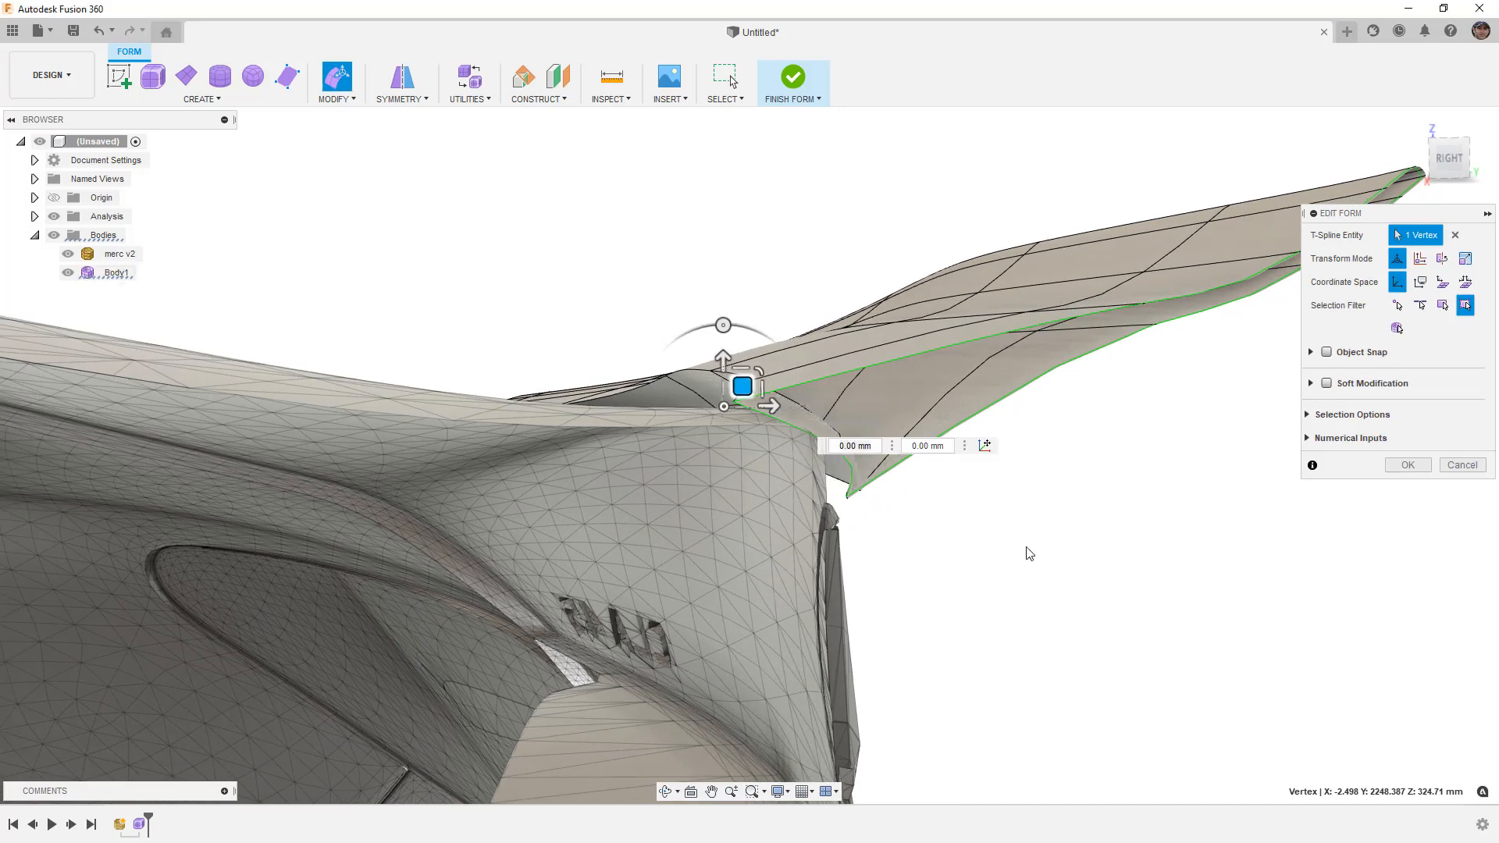
pyautogui.click(853, 441)
pyautogui.moveTo(853, 443); pyautogui.dragTo(831, 410)
pyautogui.moveTo(830, 410)
pyautogui.keyDown('shift'); pyautogui.mouseDown(button='middle')
pyautogui.moveTo(826, 454)
pyautogui.moveTo(832, 406)
pyautogui.mouseUp(button='middle'); pyautogui.keyUp('shift')
pyautogui.moveTo(832, 406); pyautogui.dragTo(824, 402)
pyautogui.keyDown('shift'); pyautogui.moveTo(824, 401); pyautogui.dragTo(856, 484, button='middle'); pyautogui.keyUp('shift')
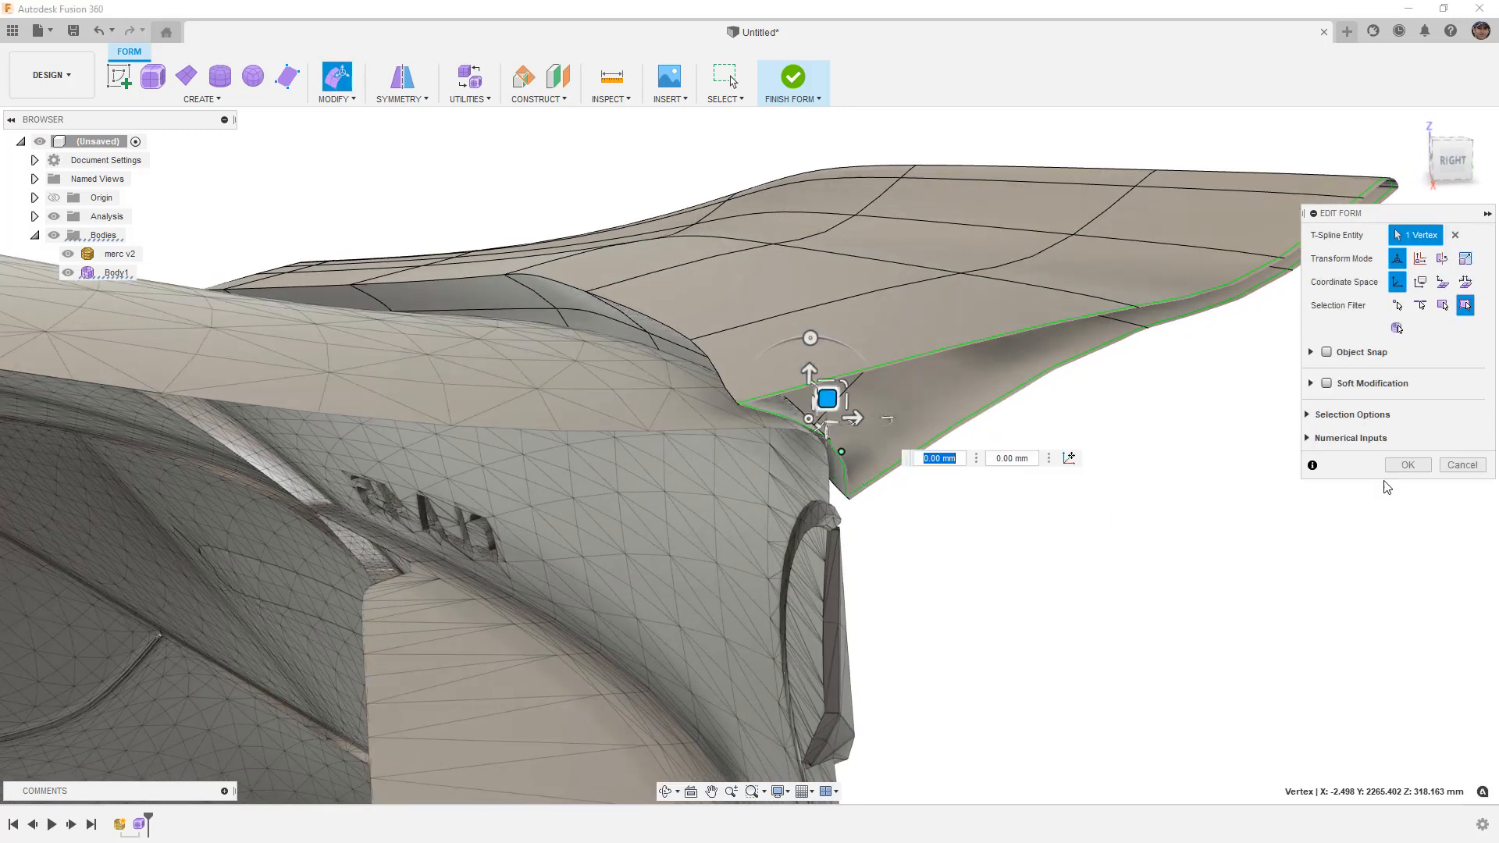
pyautogui.click(1411, 465)
# Hide the section analysis and show the spoiler in box display from the top.
pyautogui.scroll(-2, 1090, 504)
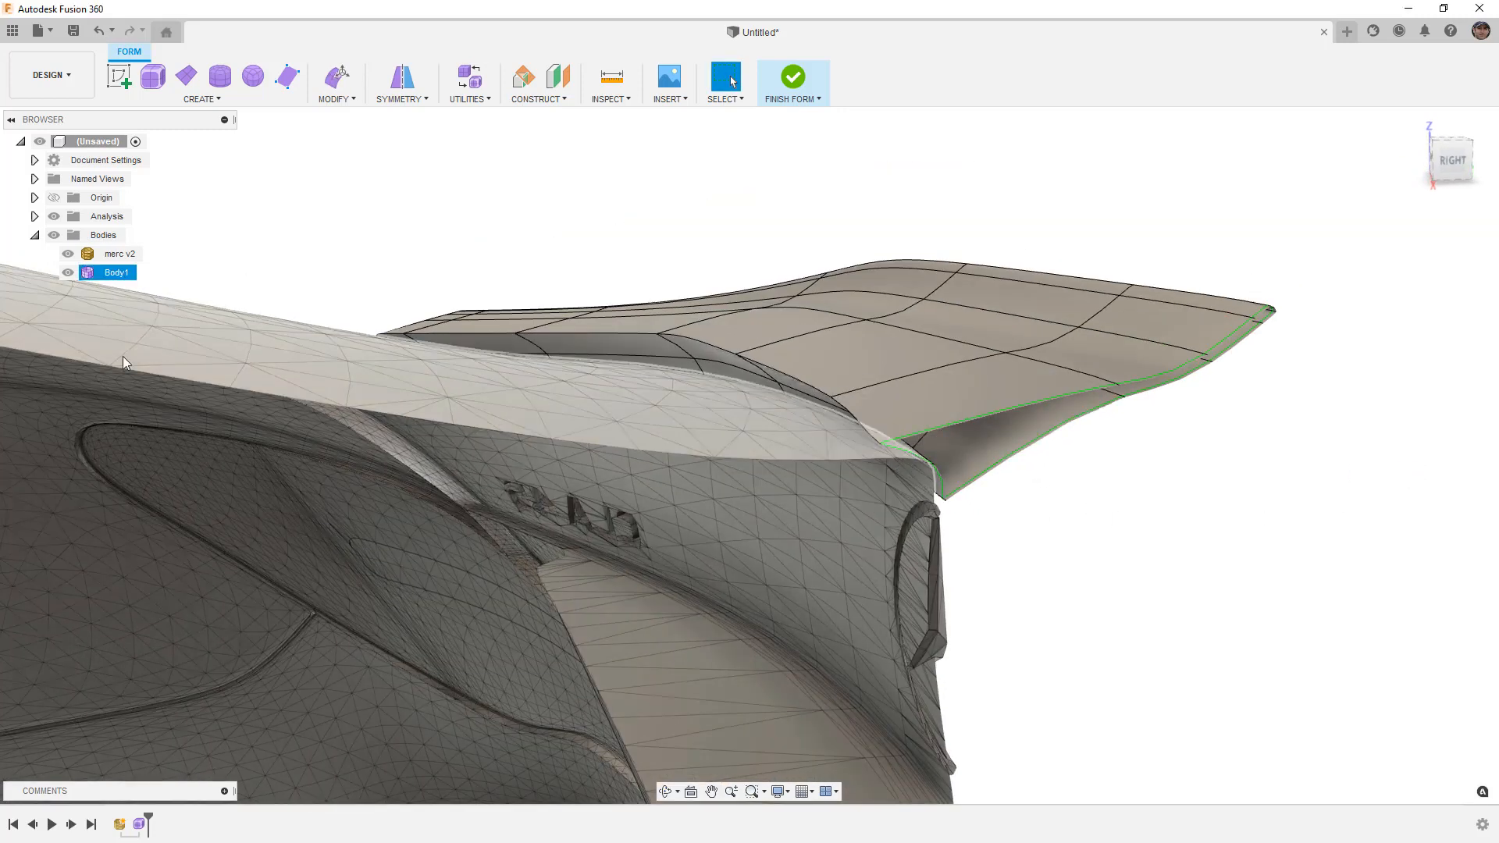
pyautogui.click(54, 216)
pyautogui.keyDown('shift'); pyautogui.moveTo(622, 261); pyautogui.dragTo(817, 390, button='middle'); pyautogui.keyUp('shift')
pyautogui.click(857, 471)
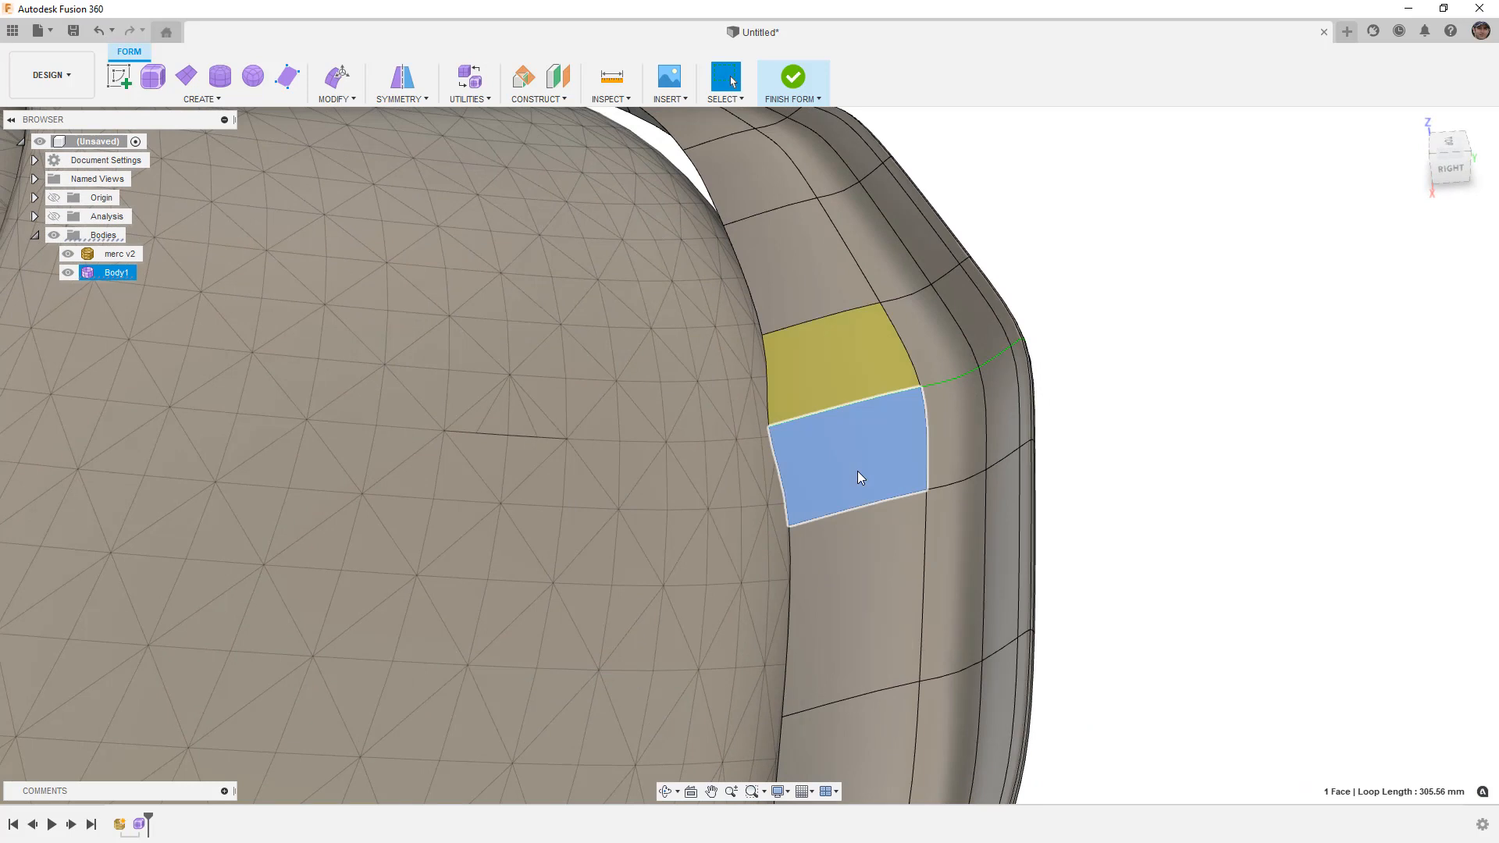
pyautogui.hotkey('alt', '1')
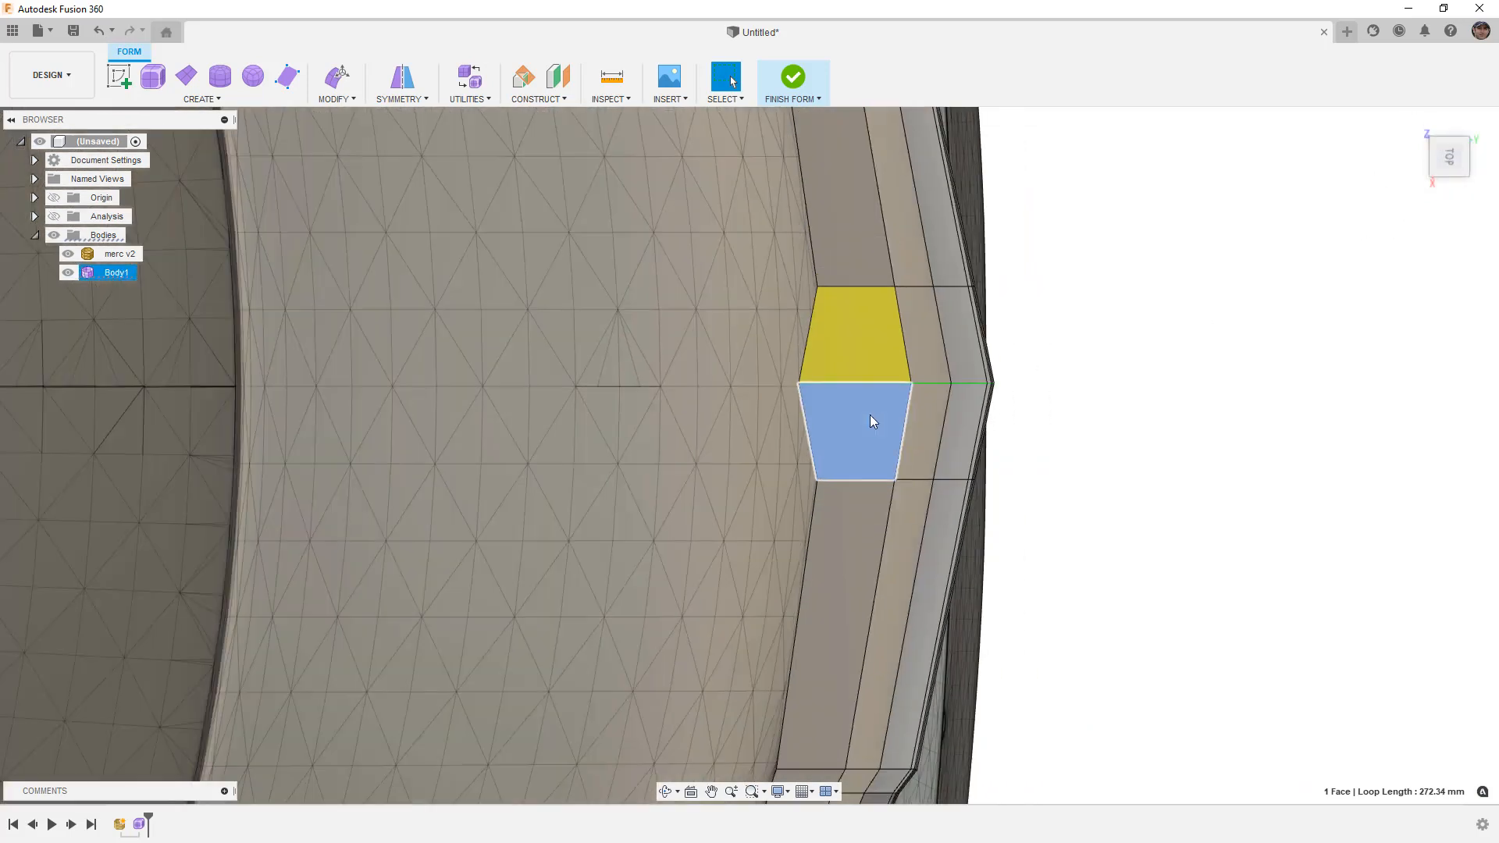
pyautogui.scroll(-3, 869, 415)
pyautogui.click(945, 540)
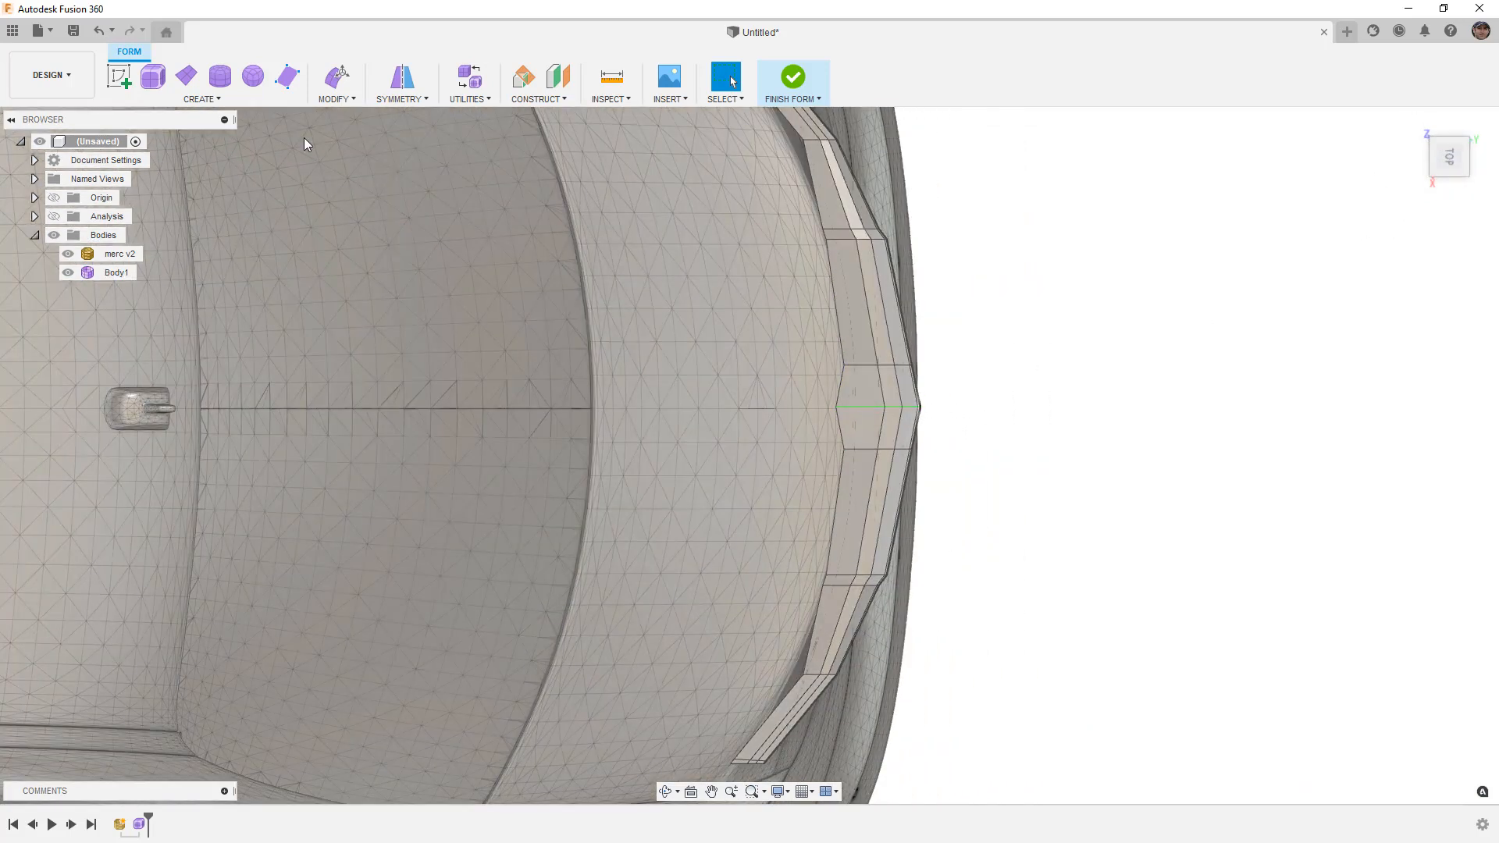
# Use Edit Form to move the front-edge vertex beside the centreline 15 mm forward.
pyautogui.click(337, 76)
pyautogui.scroll(2, 843, 471)
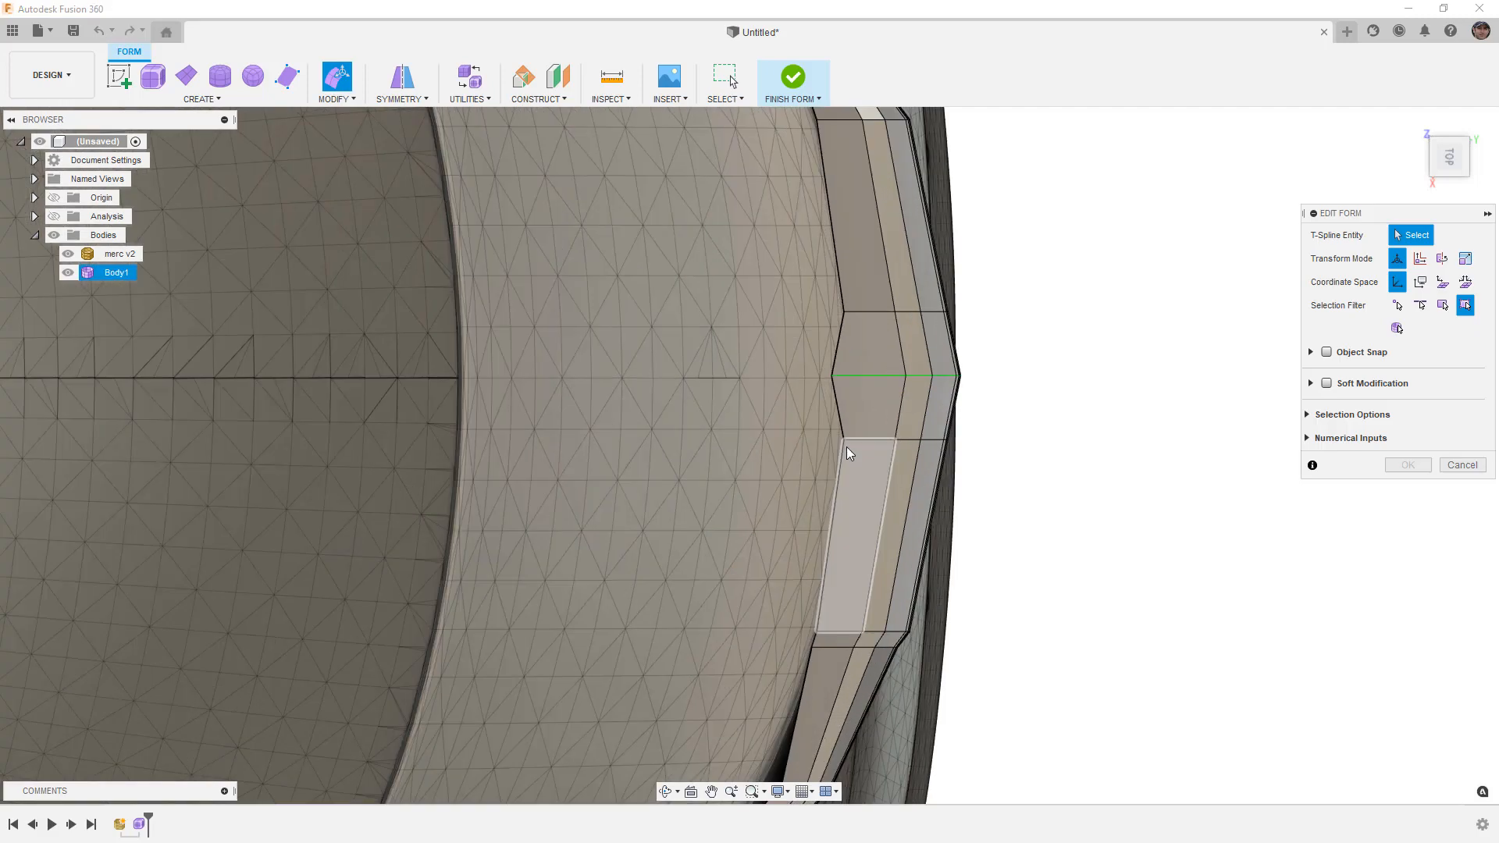
pyautogui.click(846, 439)
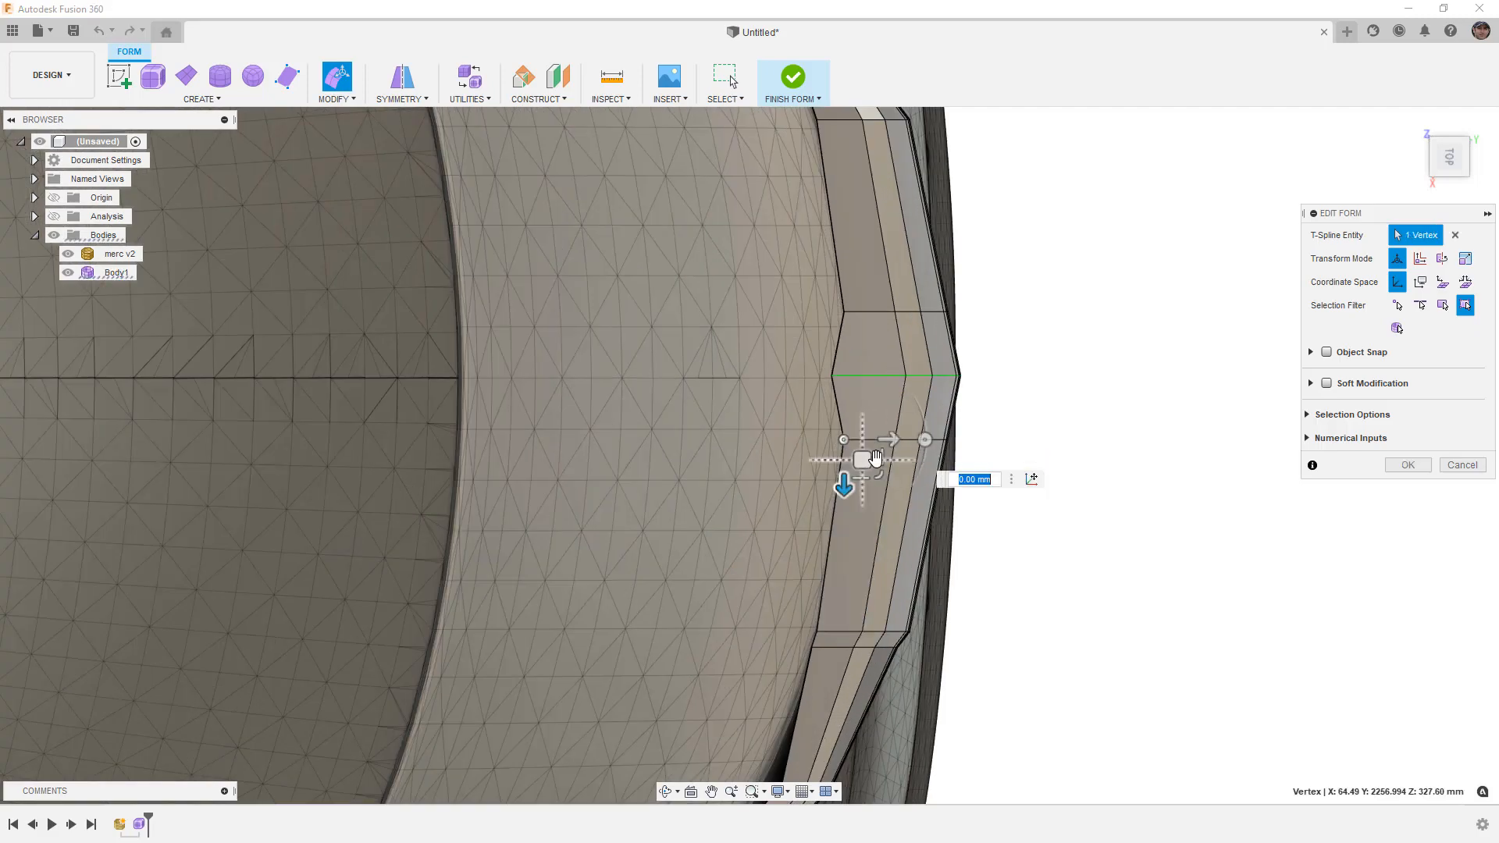
pyautogui.write('-20')
pyautogui.press('Return')
pyautogui.moveTo(874, 441)
pyautogui.mouseDown()
pyautogui.moveTo(843, 426)
pyautogui.moveTo(859, 429)
pyautogui.mouseUp()
pyautogui.scroll(5, 848, 446)
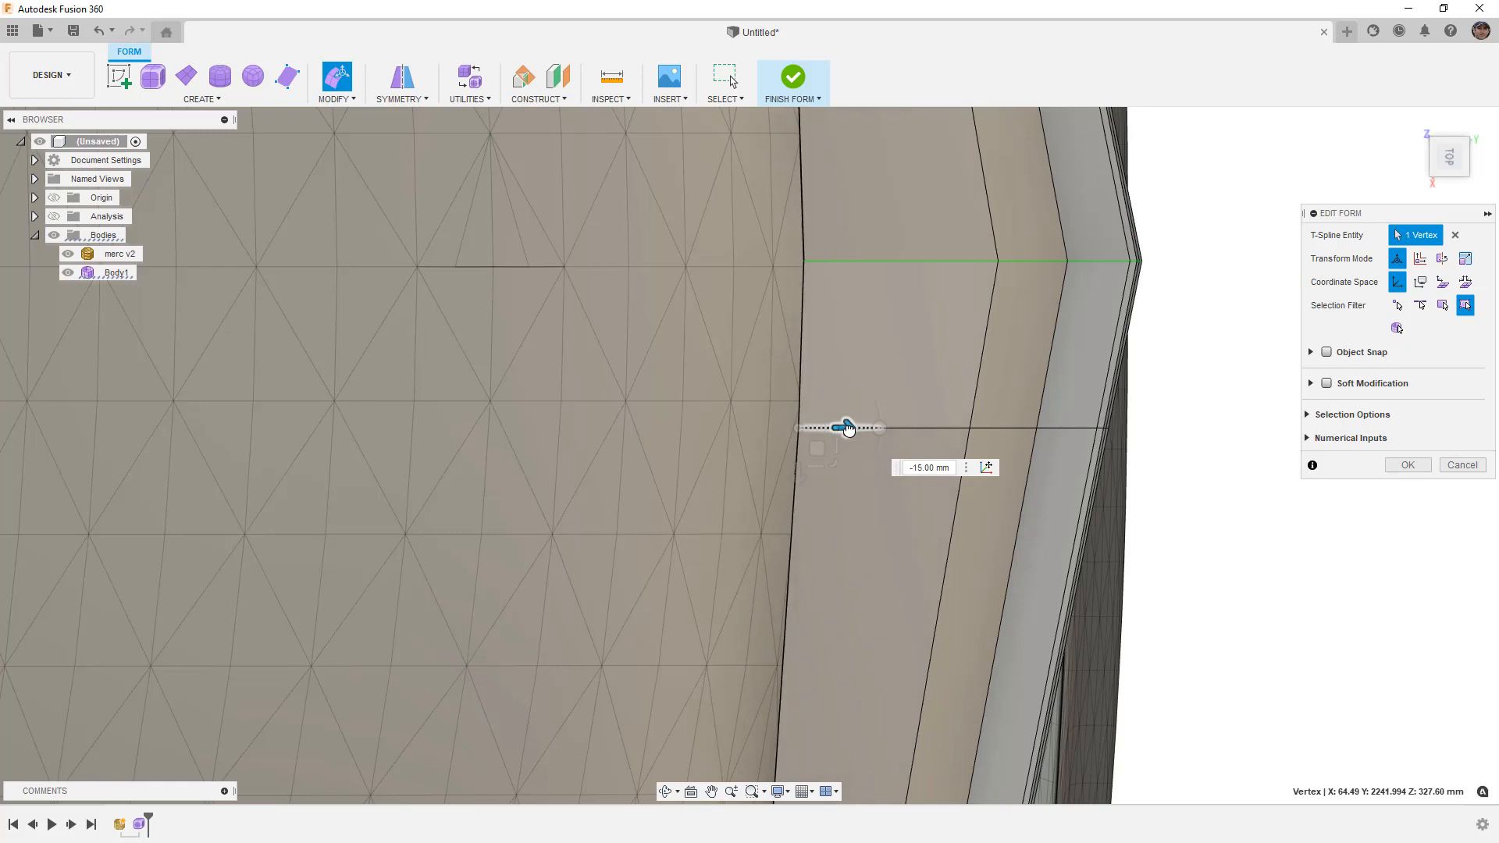
pyautogui.scroll(-5, 850, 422)
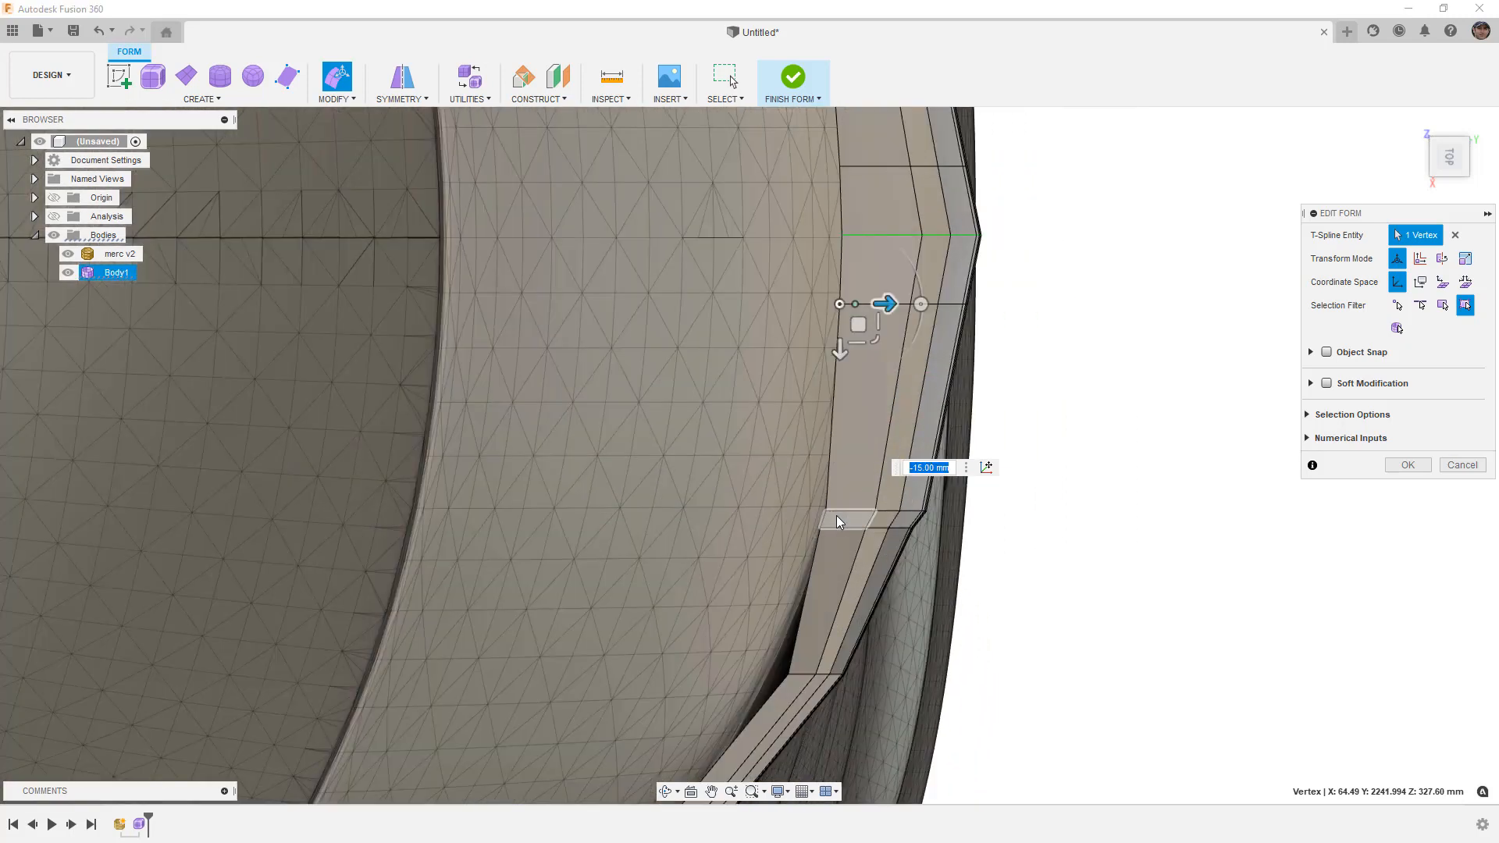
# Move the next front-edge vertex outboard, at the bend of the spoiler, 2 mm forward.
pyautogui.scroll(5, 828, 512)
pyautogui.click(824, 505)
pyautogui.moveTo(868, 505)
pyautogui.mouseDown()
pyautogui.moveTo(825, 502)
pyautogui.moveTo(841, 502)
pyautogui.mouseUp()
pyautogui.scroll(-5, 898, 418)
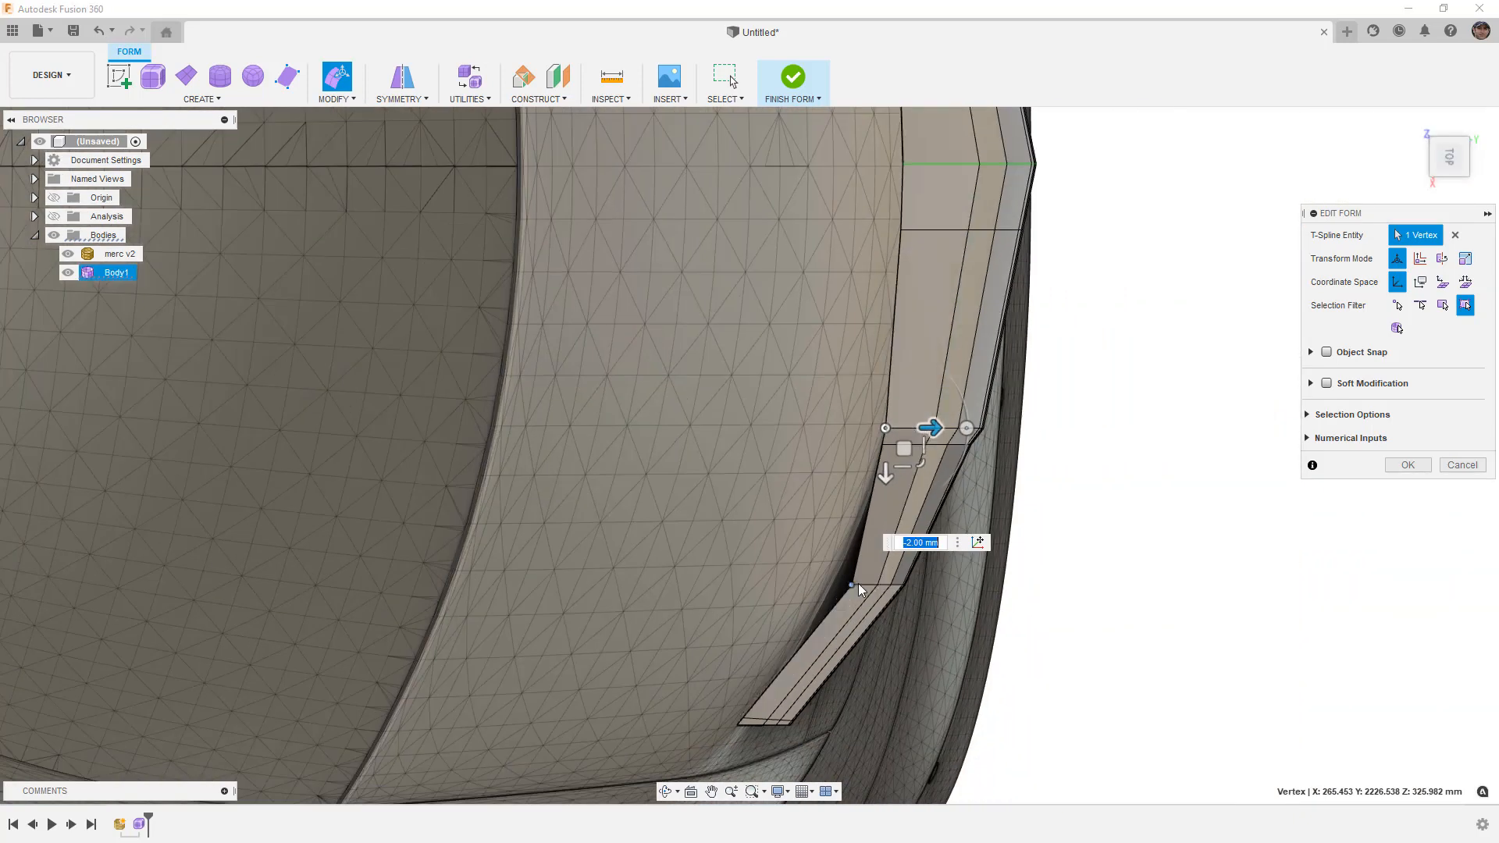
# Move the edge loop at the start of the spoiler's tapered end 15 mm forward and finish Edit Form.
pyautogui.scroll(3, 859, 583)
pyautogui.doubleClick(866, 584)
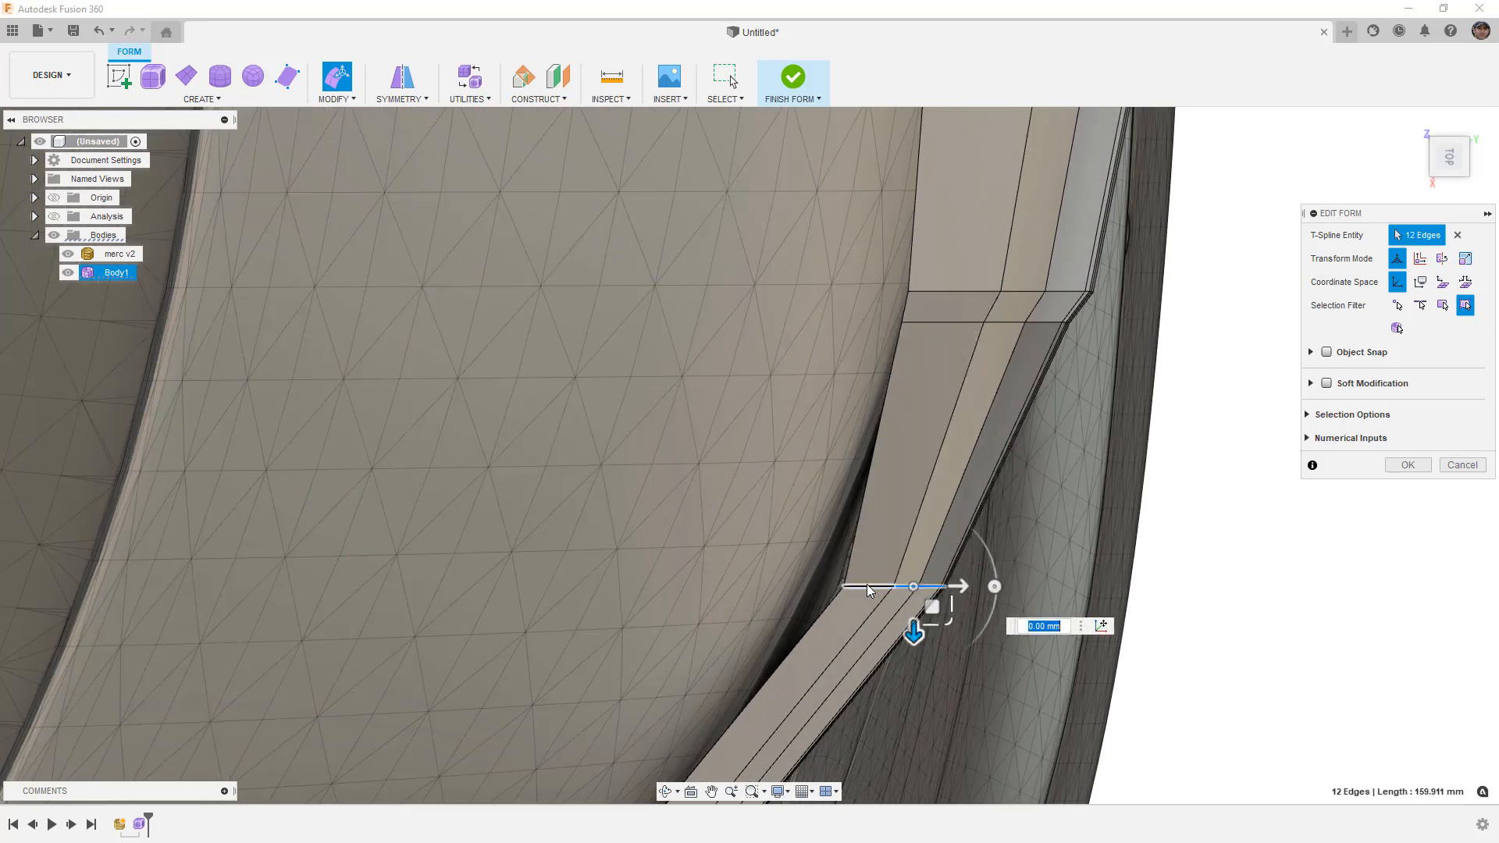
pyautogui.scroll(2, 867, 587)
pyautogui.moveTo(999, 579); pyautogui.dragTo(951, 583)
pyautogui.scroll(-5, 935, 524)
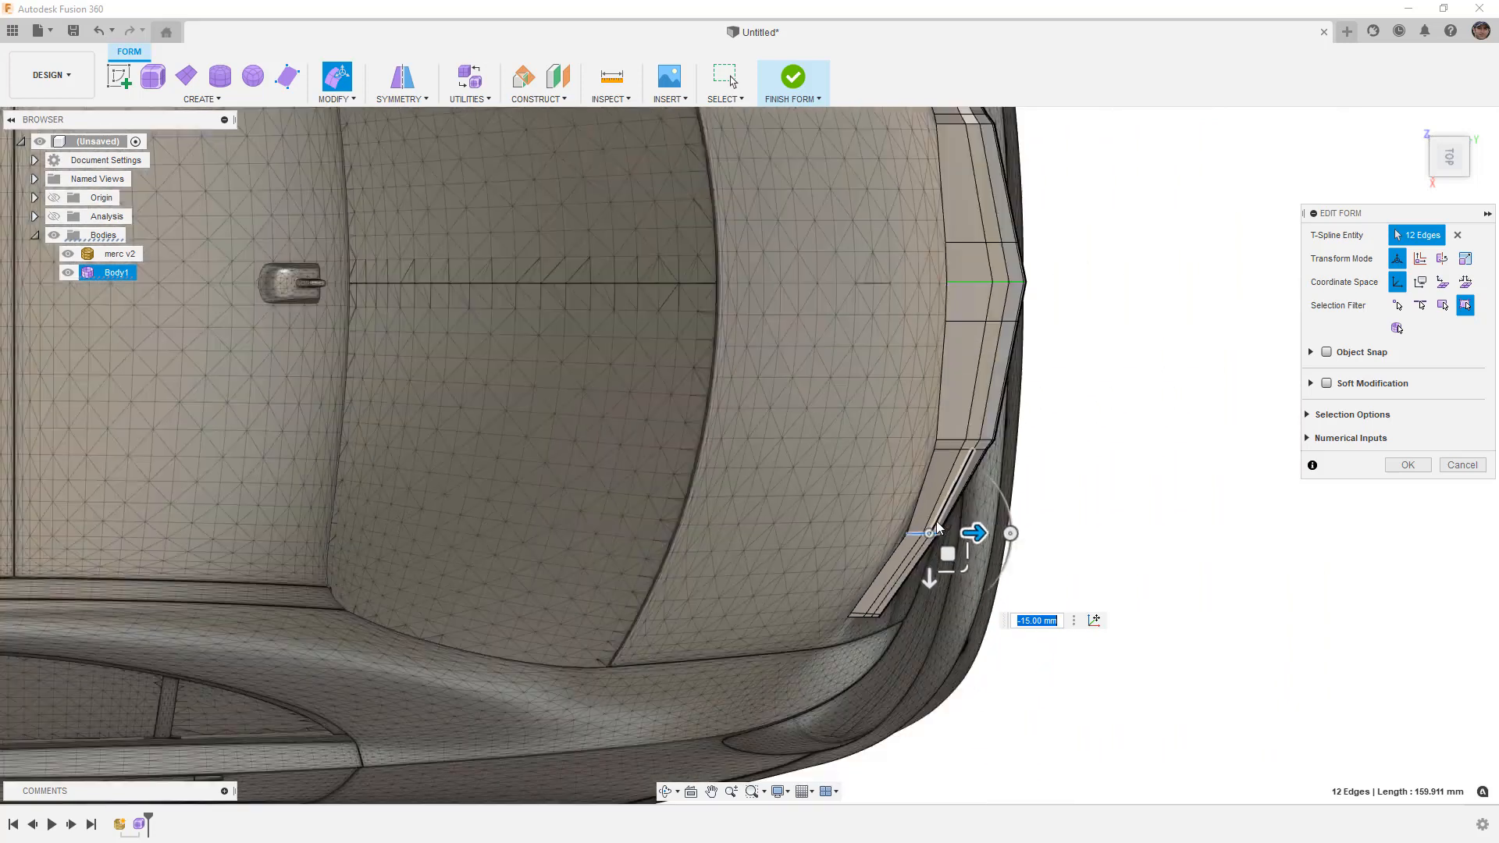
pyautogui.scroll(-3, 1045, 490)
pyautogui.keyDown('shift'); pyautogui.moveTo(1092, 535); pyautogui.dragTo(1125, 429, button='middle'); pyautogui.keyUp('shift')
pyautogui.click(1408, 465)
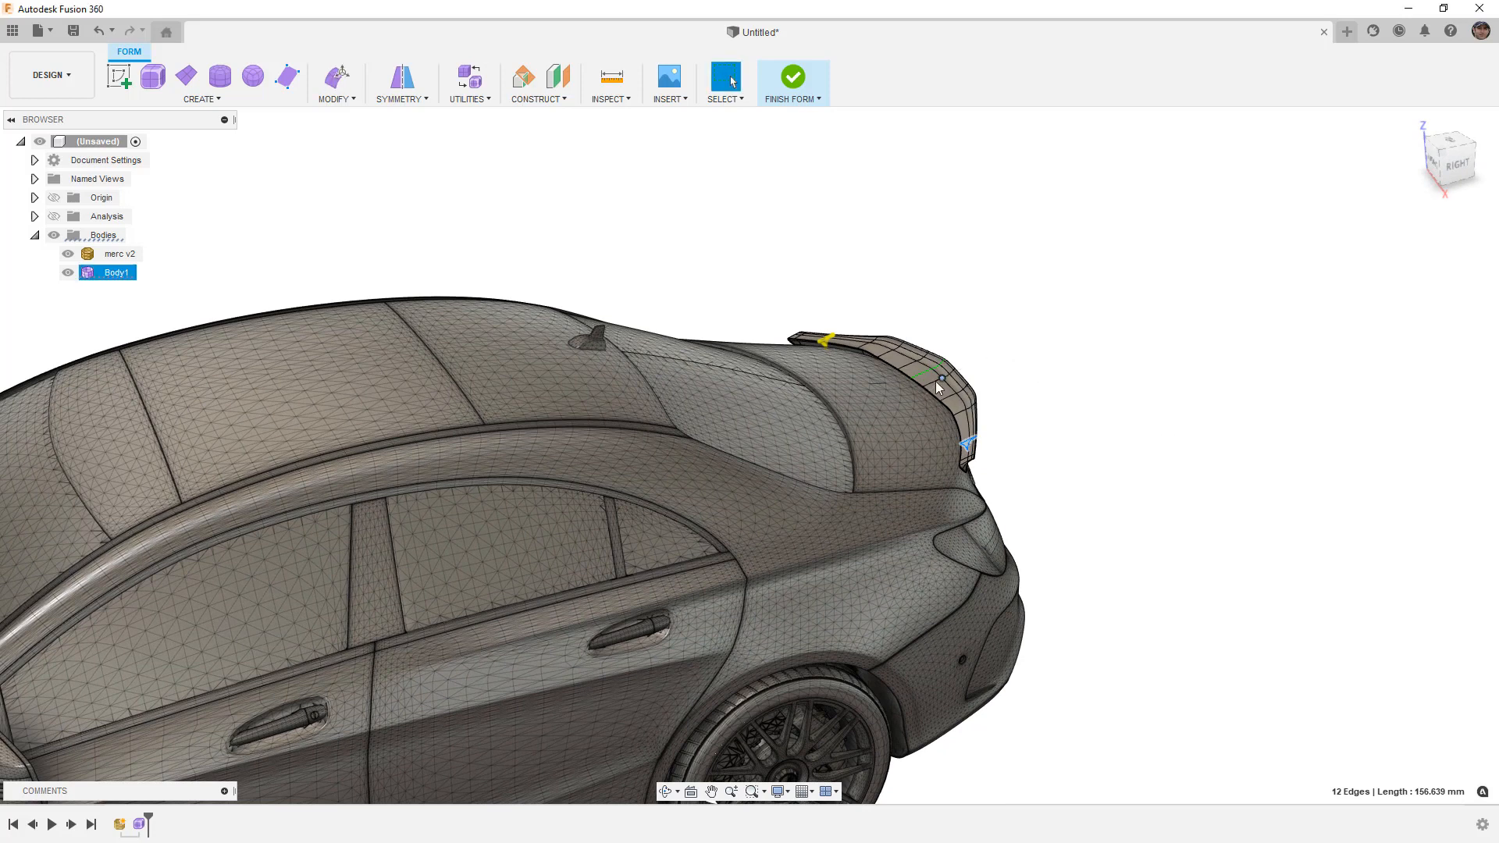
# Clear the edge selection and save the design as MBSpoiler in the Fusion Forms Mastery project.
pyautogui.scroll(4, 936, 384)
pyautogui.keyDown('shift'); pyautogui.moveTo(956, 383); pyautogui.dragTo(903, 335, button='middle'); pyautogui.keyUp('shift')
pyautogui.press('Escape')
pyautogui.click(74, 31)
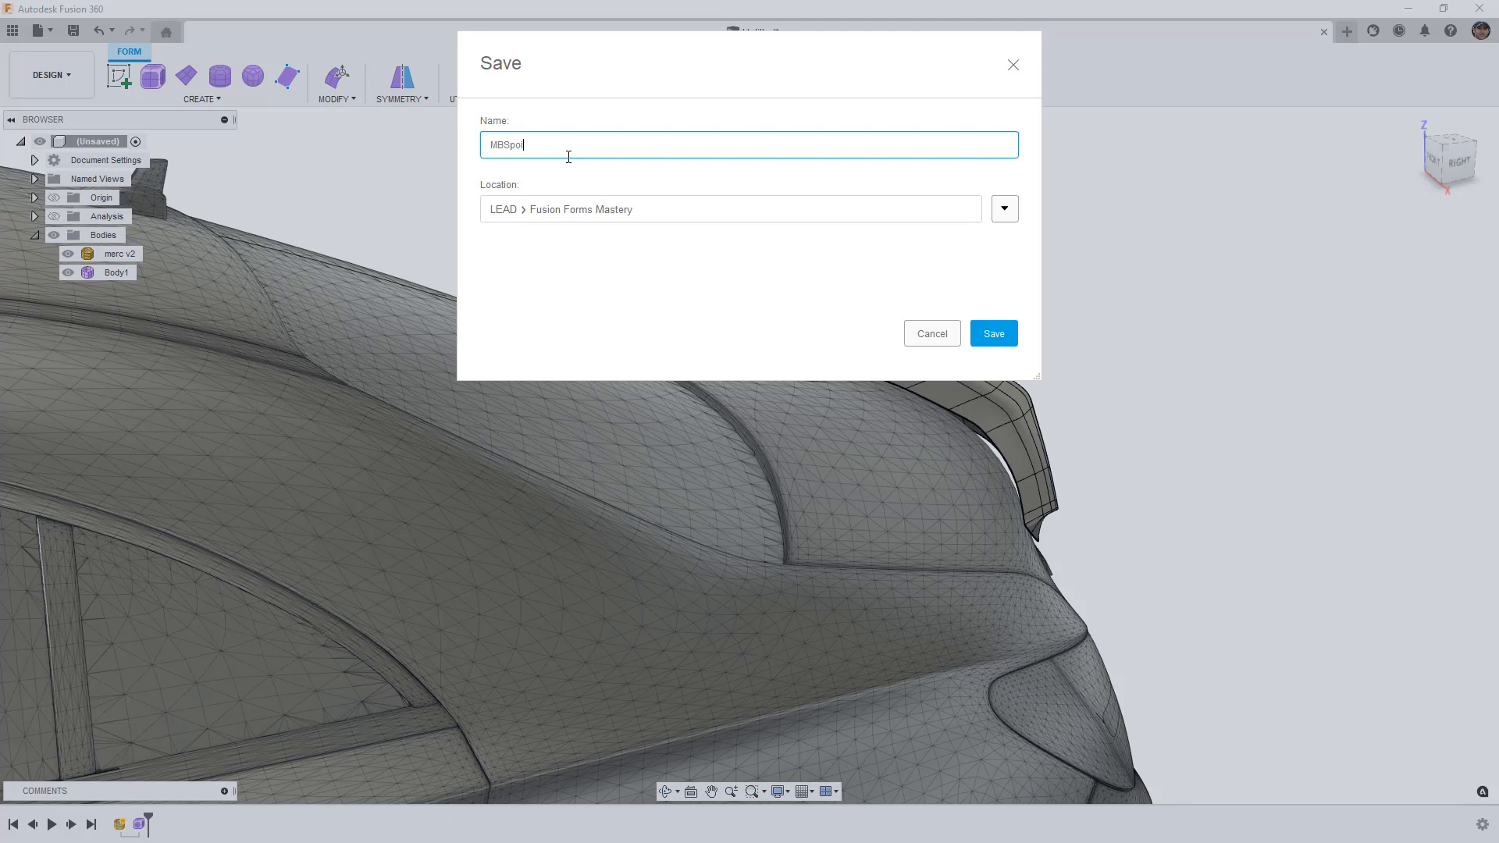
pyautogui.press('Return')
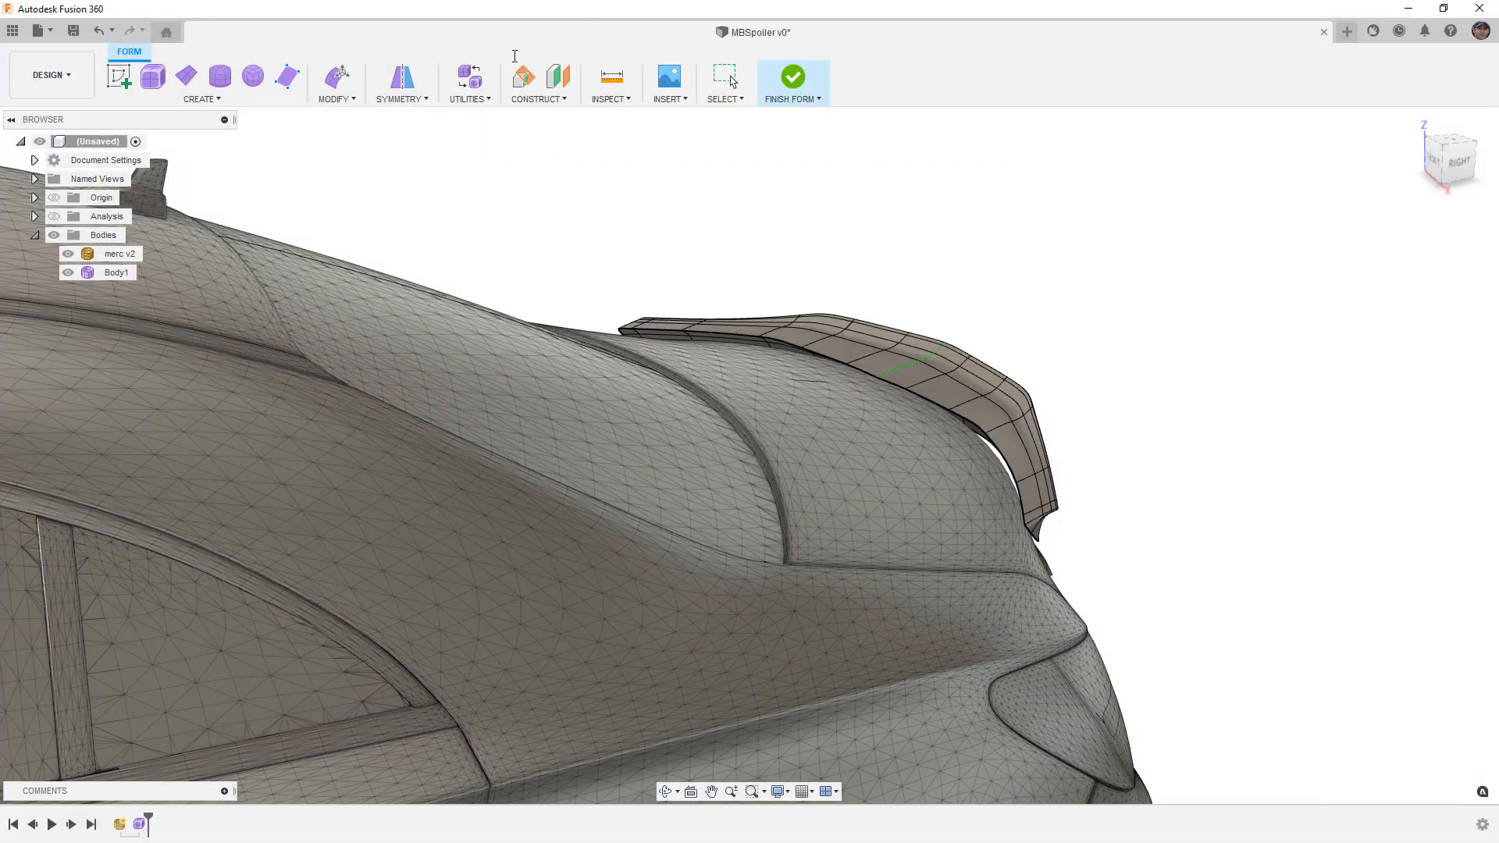
# Hide the car mesh, start Pull, and select the trunk-facing vertices at one end of the spoiler.
pyautogui.click(67, 254)
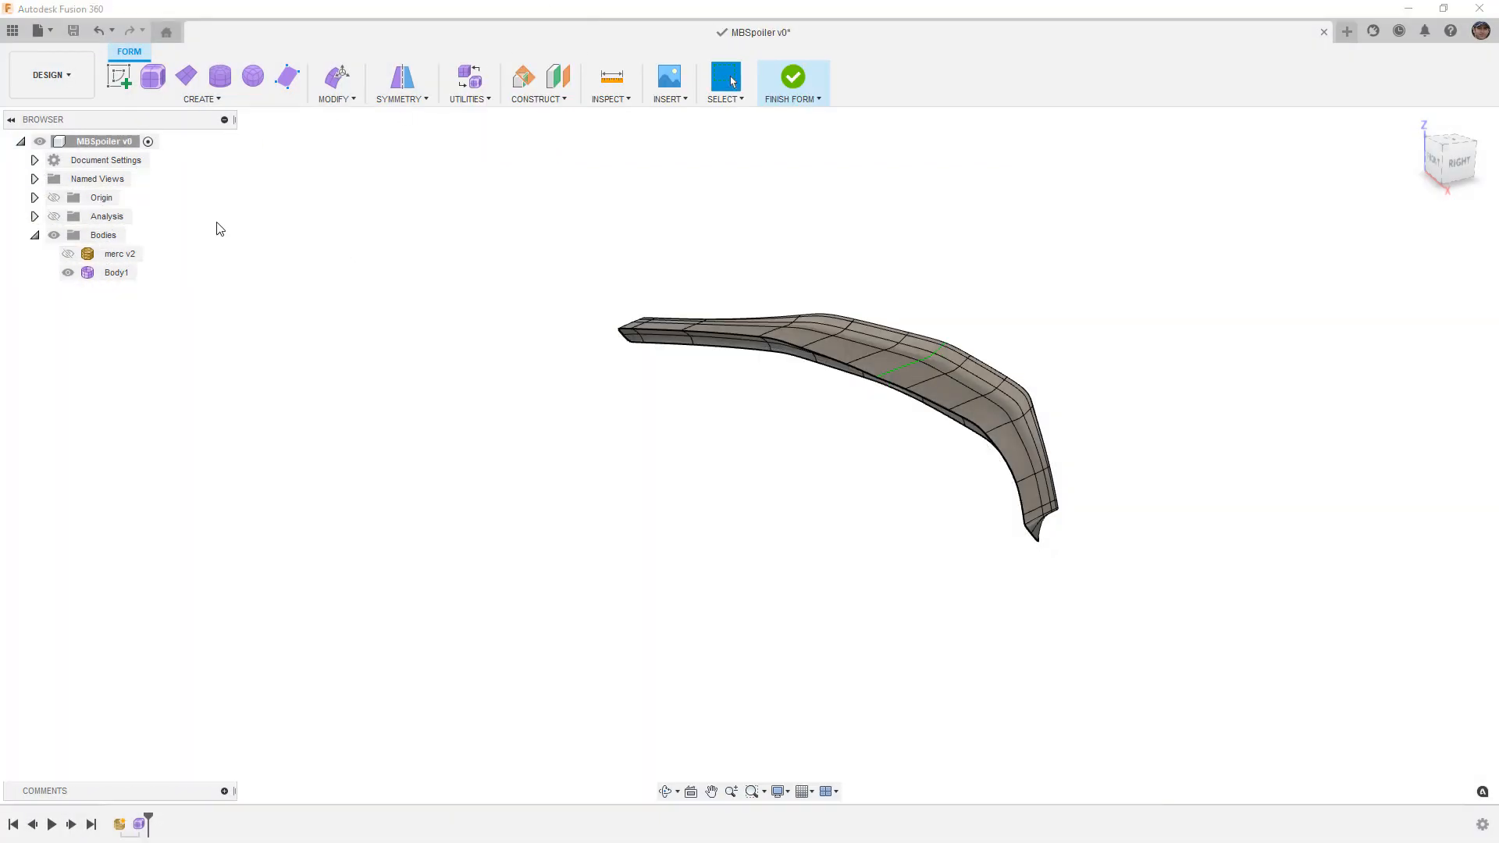
pyautogui.click(355, 101)
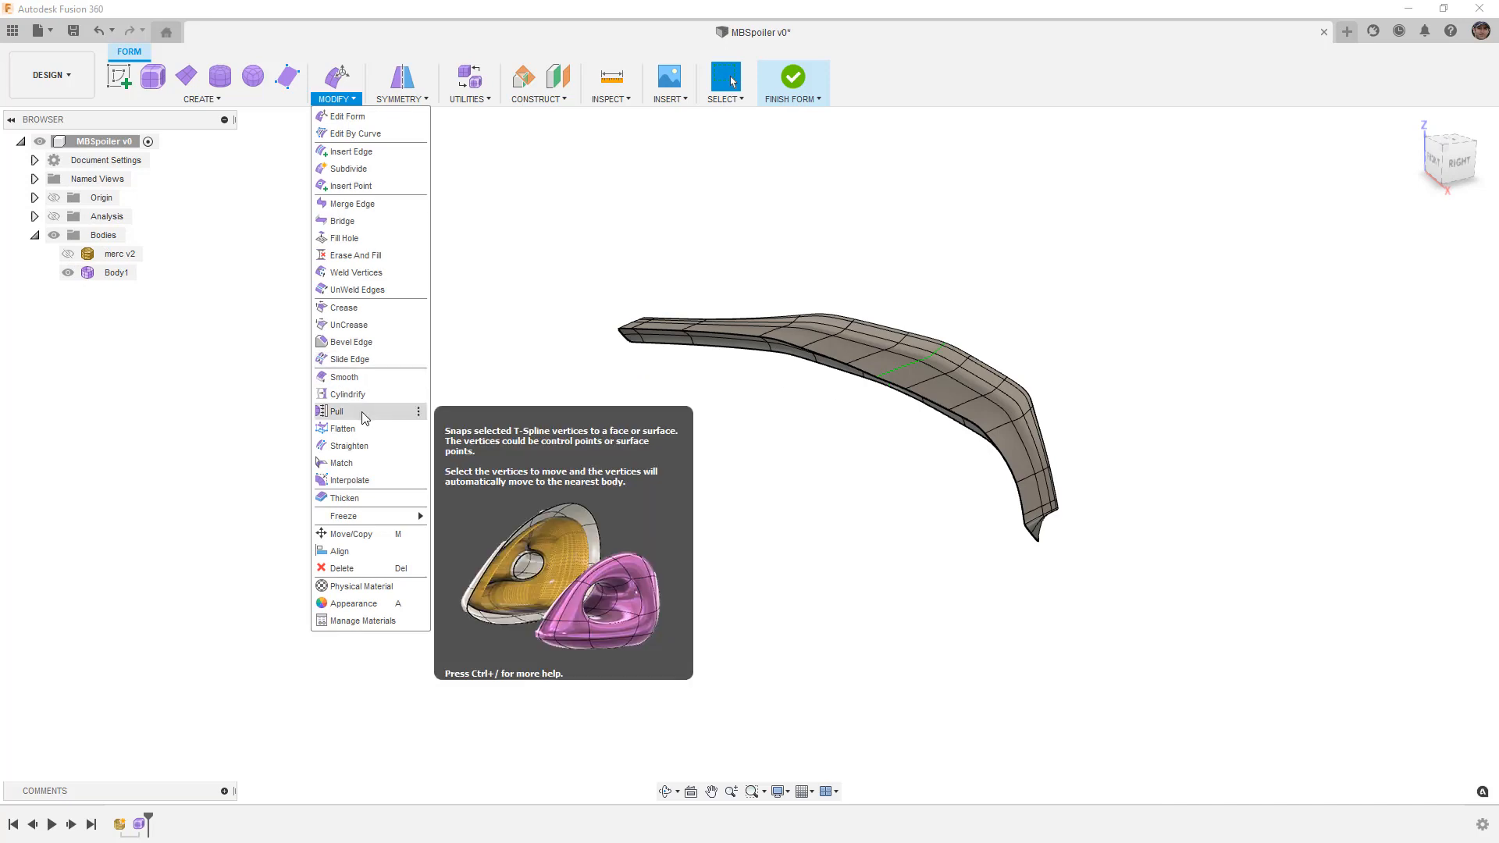
pyautogui.click(367, 411)
pyautogui.keyDown('shift'); pyautogui.moveTo(691, 475); pyautogui.dragTo(749, 438, button='middle'); pyautogui.keyUp('shift')
pyautogui.scroll(3, 859, 402)
pyautogui.keyDown('shift'); pyautogui.moveTo(849, 431); pyautogui.dragTo(441, 454, button='middle'); pyautogui.keyUp('shift')
pyautogui.moveTo(288, 374); pyautogui.dragTo(336, 431)
pyautogui.moveTo(320, 371); pyautogui.dragTo(372, 419)
pyautogui.keyDown('shift'); pyautogui.click(329, 373); pyautogui.keyUp('shift')
pyautogui.keyDown('shift'); pyautogui.moveTo(414, 414); pyautogui.dragTo(399, 384, button='middle'); pyautogui.keyUp('shift')
pyautogui.keyDown('shift'); pyautogui.click(377, 323); pyautogui.keyUp('shift')
pyautogui.keyDown('shift'); pyautogui.click(383, 332); pyautogui.keyUp('shift')
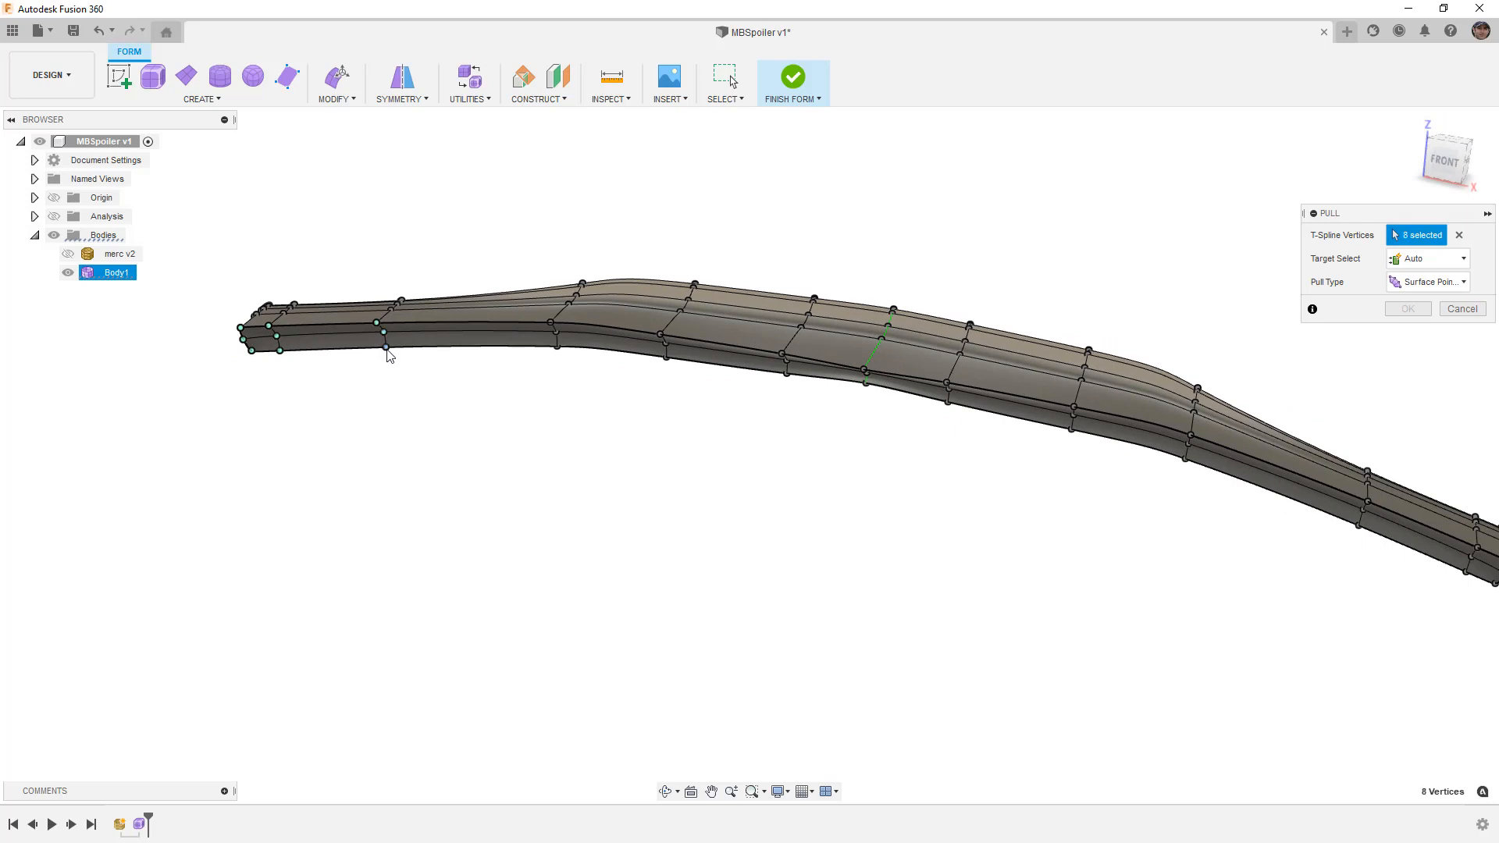
# Review the Select Through filter and extend the Pull selection along the trunk-facing vertices toward the centreline, removing the stray upper-surface vertex.
pyautogui.click(725, 98)
pyautogui.moveTo(788, 228)
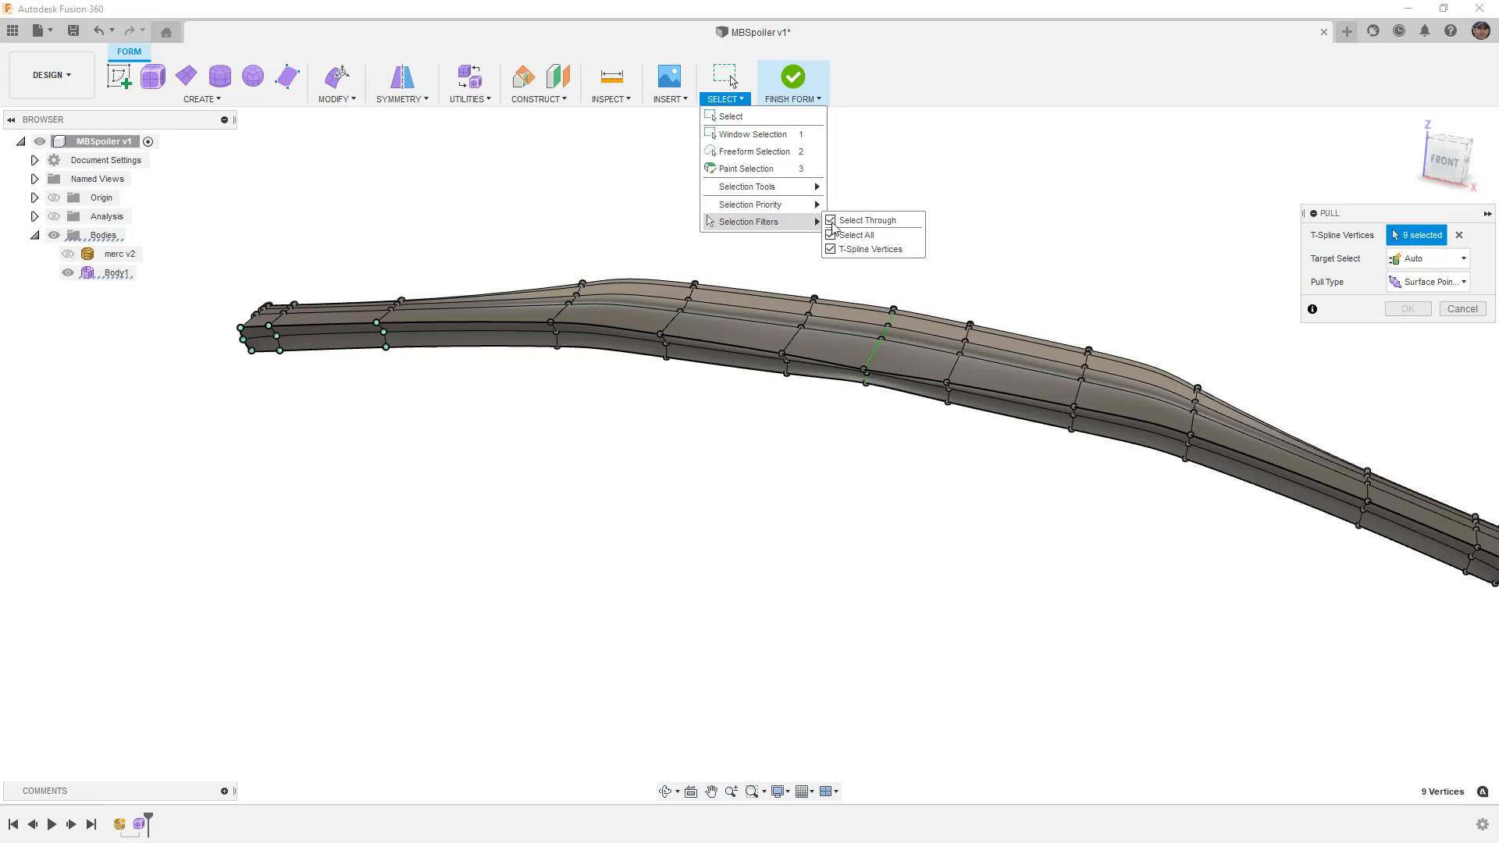
pyautogui.click(865, 74)
pyautogui.moveTo(522, 313); pyautogui.dragTo(573, 365)
pyautogui.moveTo(635, 306); pyautogui.dragTo(694, 391)
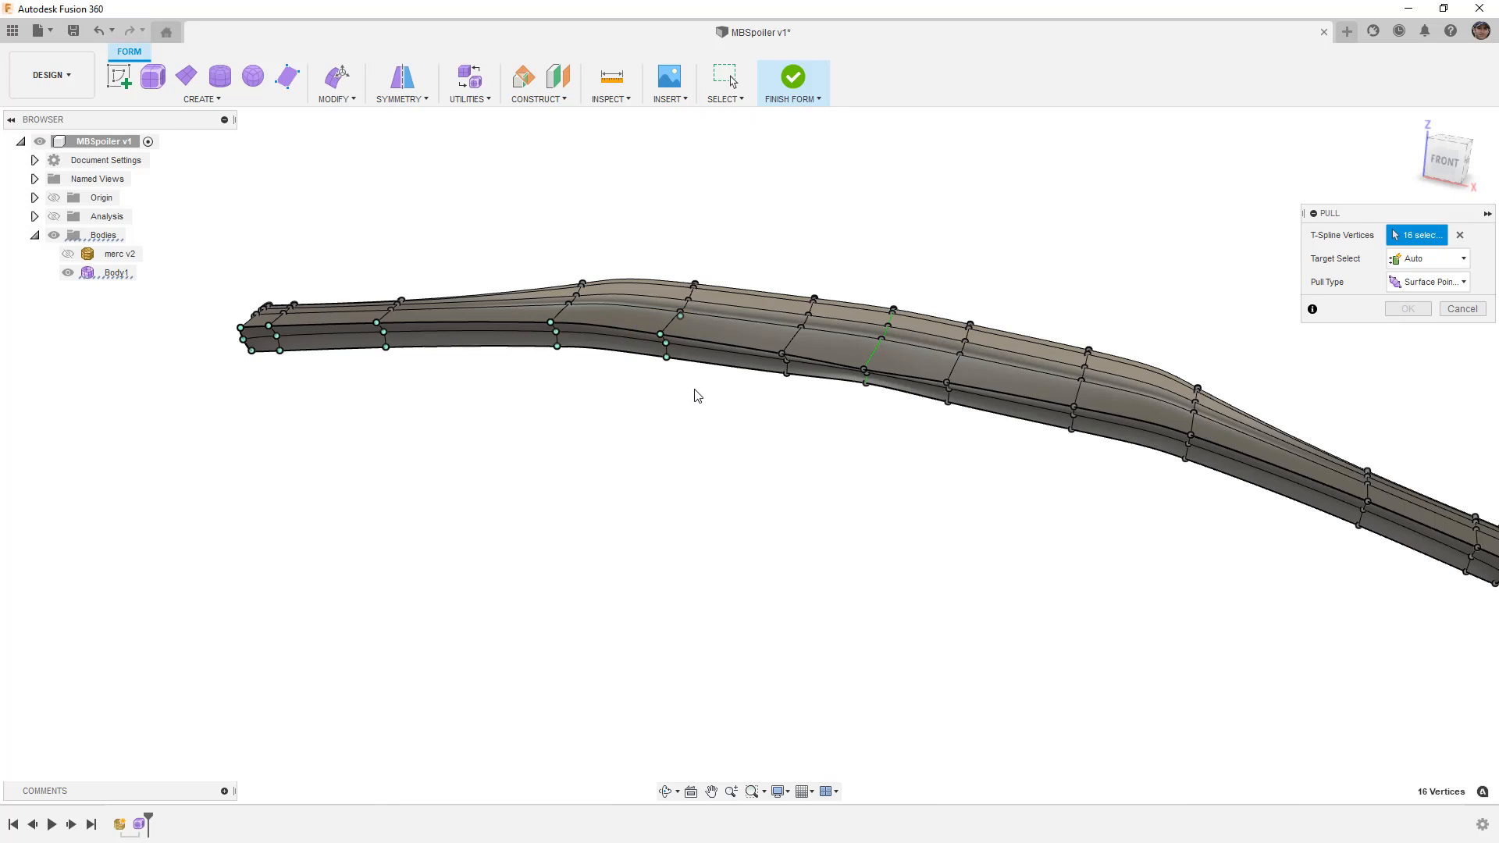
pyautogui.keyDown('shift'); pyautogui.moveTo(694, 320); pyautogui.dragTo(759, 320, button='middle'); pyautogui.keyUp('shift')
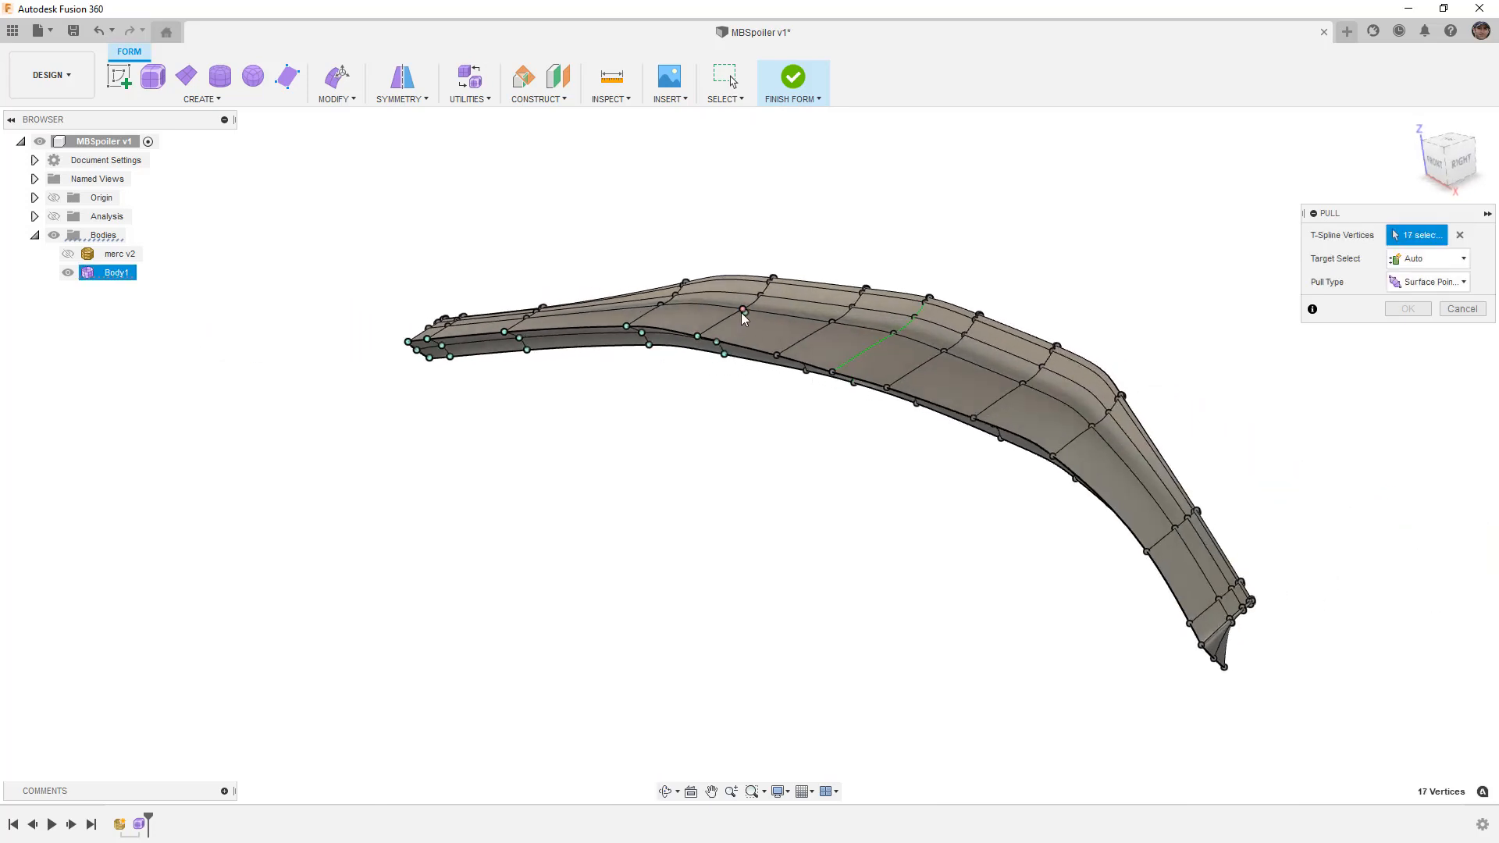
pyautogui.keyDown('shift'); pyautogui.moveTo(751, 369); pyautogui.dragTo(752, 351, button='middle'); pyautogui.keyUp('shift')
pyautogui.moveTo(729, 344); pyautogui.dragTo(812, 429)
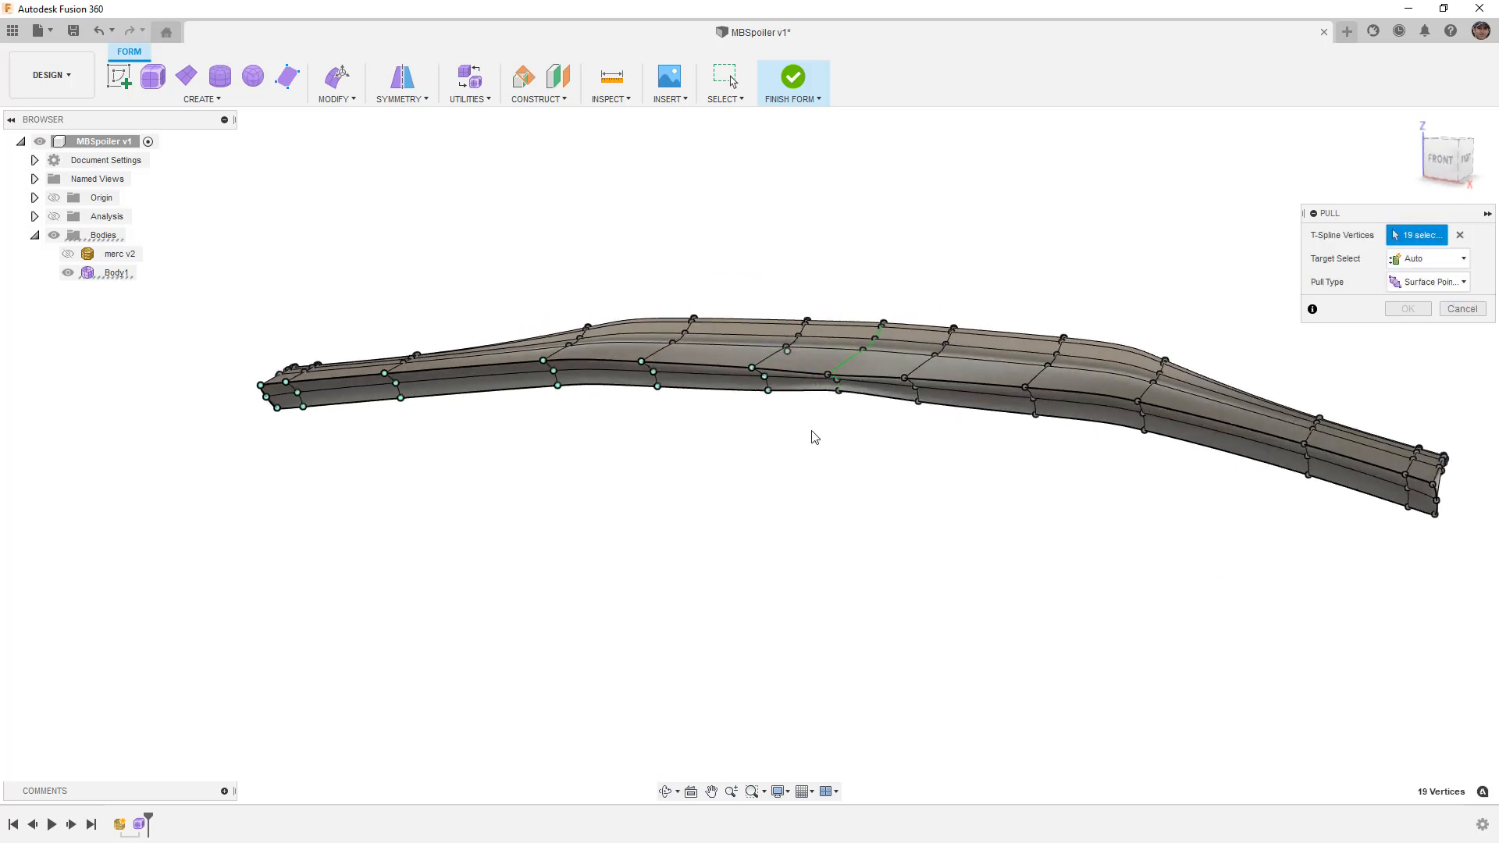
pyautogui.keyDown('ctrl'); pyautogui.click(808, 371); pyautogui.keyUp('ctrl')
# Add the trunk-facing vertices on the other half of the spoiler and deselect the extra rear ones at its tip.
pyautogui.moveTo(843, 408); pyautogui.dragTo(930, 434)
pyautogui.moveTo(992, 381); pyautogui.dragTo(1058, 439)
pyautogui.moveTo(1120, 392); pyautogui.dragTo(1174, 456)
pyautogui.moveTo(1285, 434); pyautogui.dragTo(1478, 555)
pyautogui.keyDown('shift'); pyautogui.moveTo(1402, 538); pyautogui.dragTo(1284, 536, button='middle'); pyautogui.keyUp('shift')
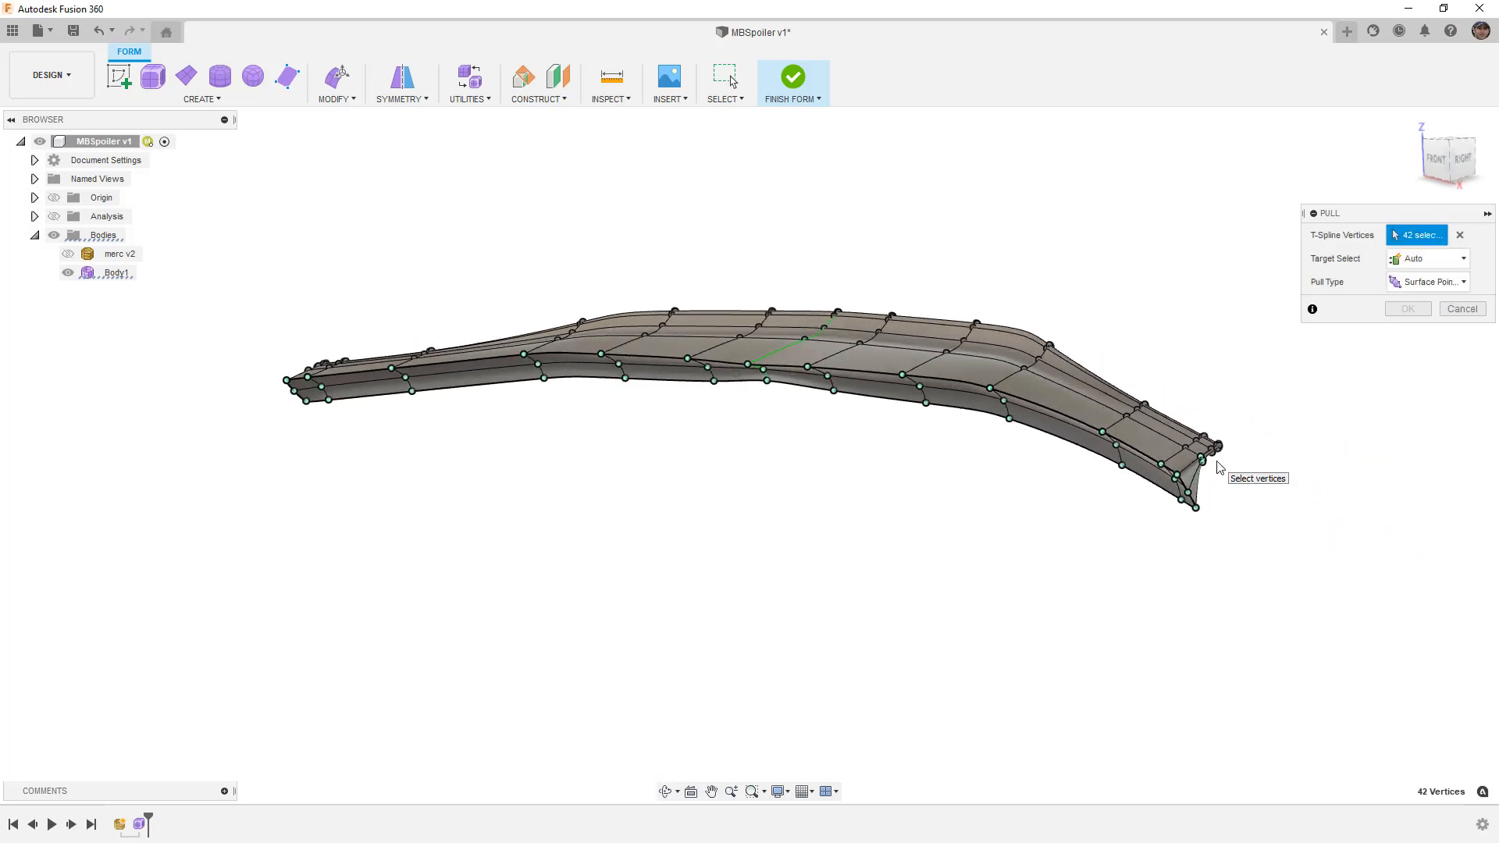
pyautogui.keyDown('shift'); pyautogui.moveTo(1221, 469); pyautogui.dragTo(1235, 481); pyautogui.keyUp('shift')
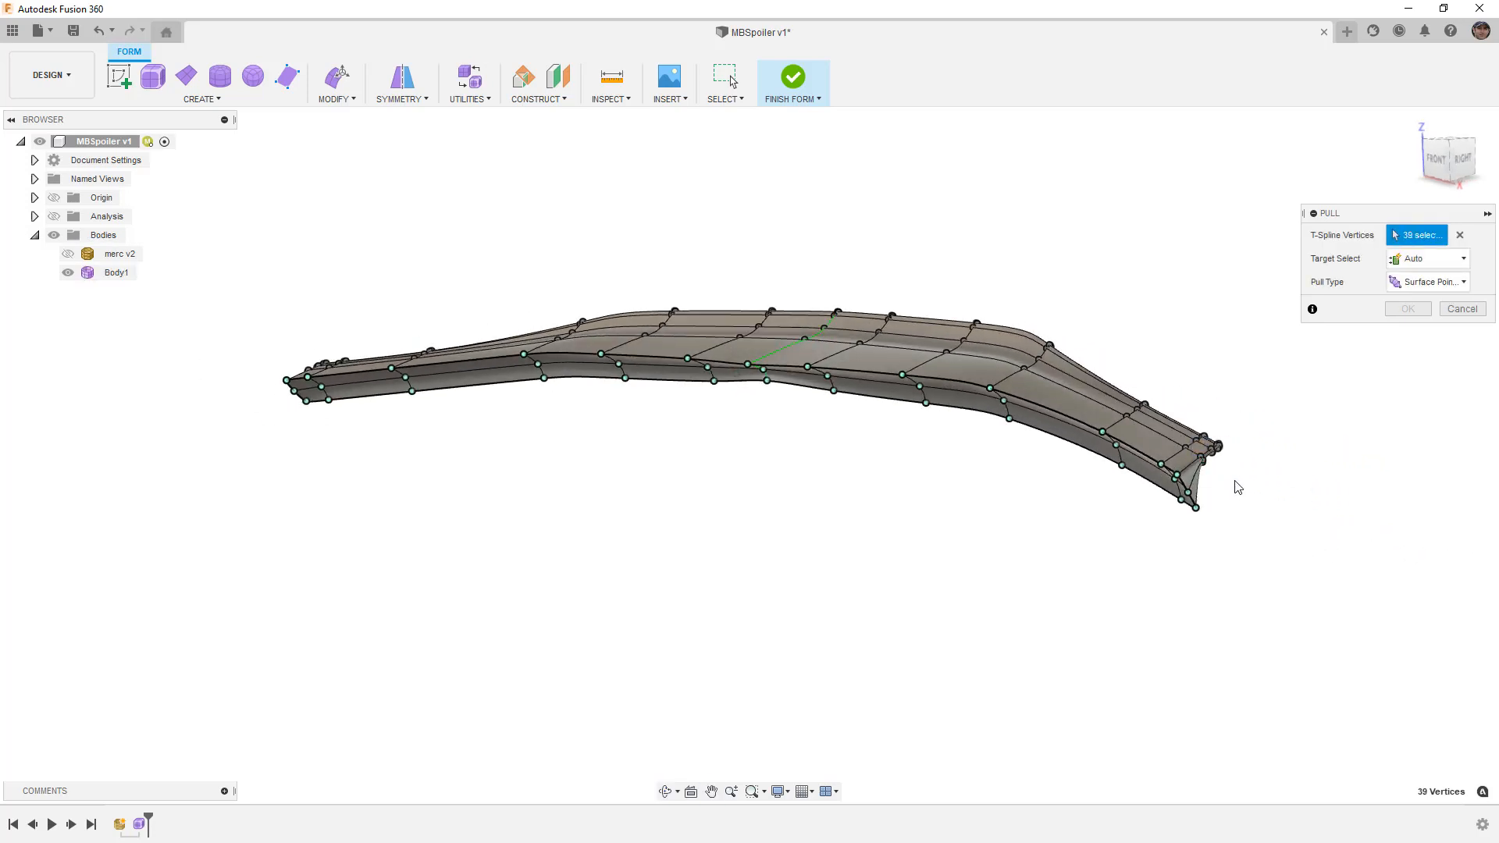
pyautogui.moveTo(1090, 510)
pyautogui.keyDown('shift'); pyautogui.mouseDown(button='middle')
pyautogui.moveTo(1121, 482)
pyautogui.moveTo(1080, 495)
pyautogui.moveTo(1101, 497)
pyautogui.mouseUp(button='middle'); pyautogui.keyUp('shift')
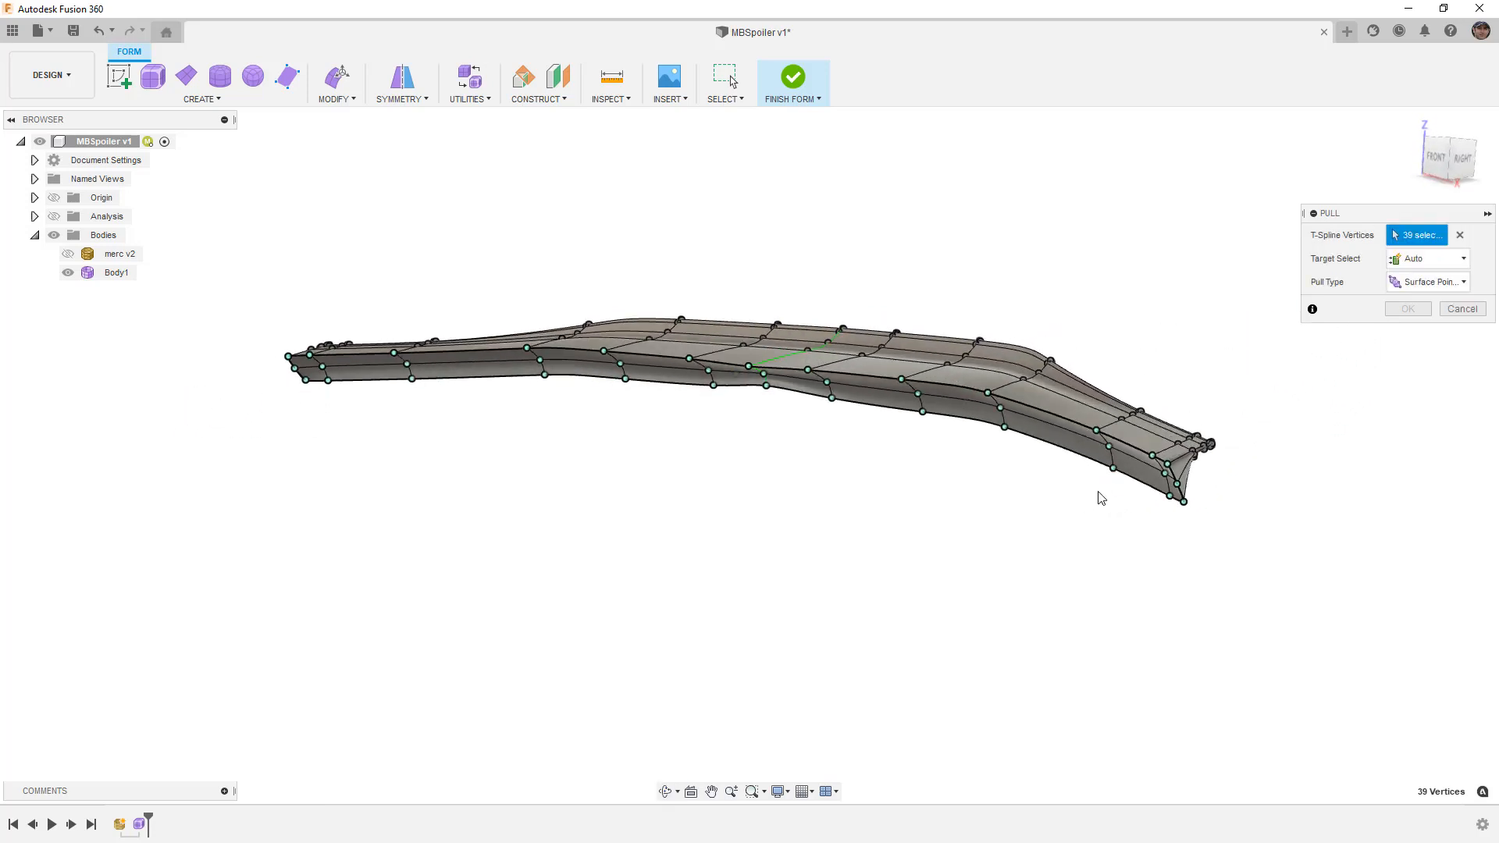
# Show the car mesh and pull the selected vertices onto the trunk with Auto target selection and the surface points pull type.
pyautogui.click(68, 255)
pyautogui.keyDown('shift'); pyautogui.moveTo(733, 470); pyautogui.dragTo(268, 537, button='middle'); pyautogui.keyUp('shift')
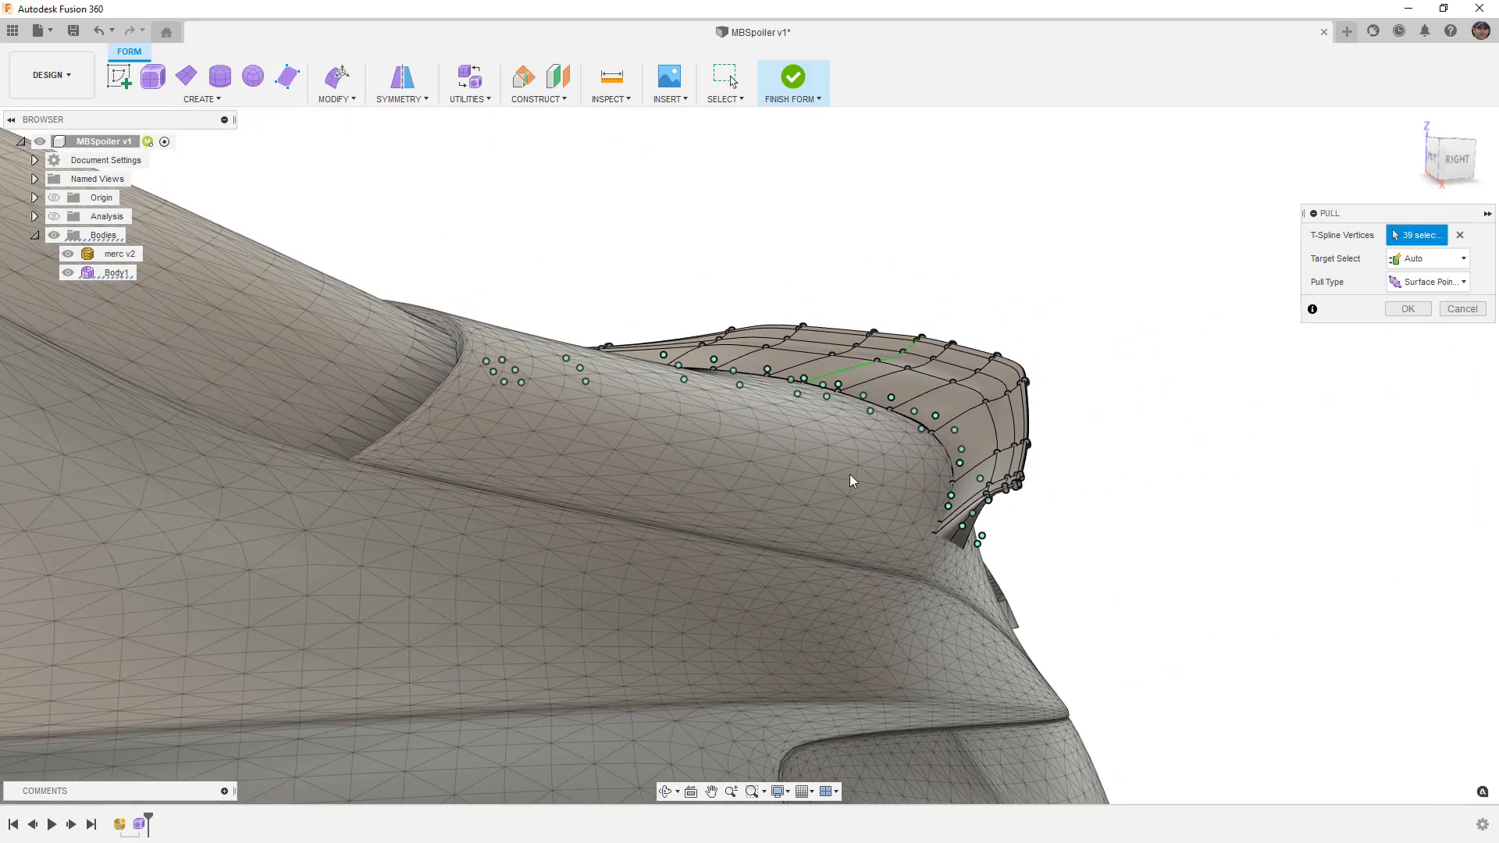
pyautogui.moveTo(1138, 340)
pyautogui.keyDown('shift'); pyautogui.mouseDown(button='middle')
pyautogui.moveTo(1004, 311)
pyautogui.moveTo(1067, 314)
pyautogui.moveTo(1117, 344)
pyautogui.mouseUp(button='middle'); pyautogui.keyUp('shift')
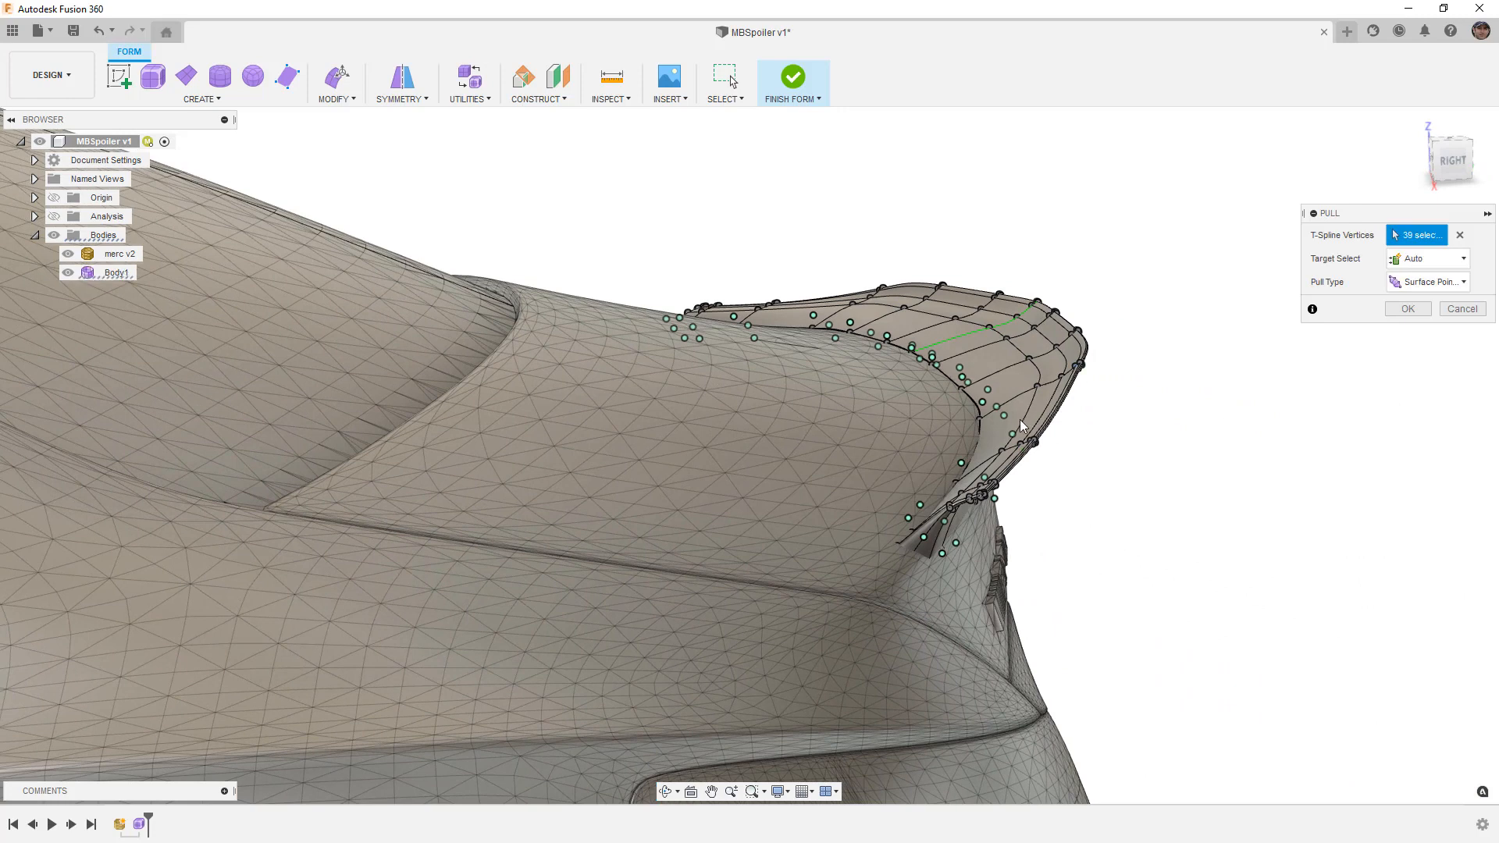
pyautogui.moveTo(1033, 435)
pyautogui.keyDown('shift'); pyautogui.mouseDown(button='middle')
pyautogui.moveTo(957, 404)
pyautogui.moveTo(1007, 409)
pyautogui.moveTo(1027, 436)
pyautogui.moveTo(1046, 428)
pyautogui.mouseUp(button='middle'); pyautogui.keyUp('shift')
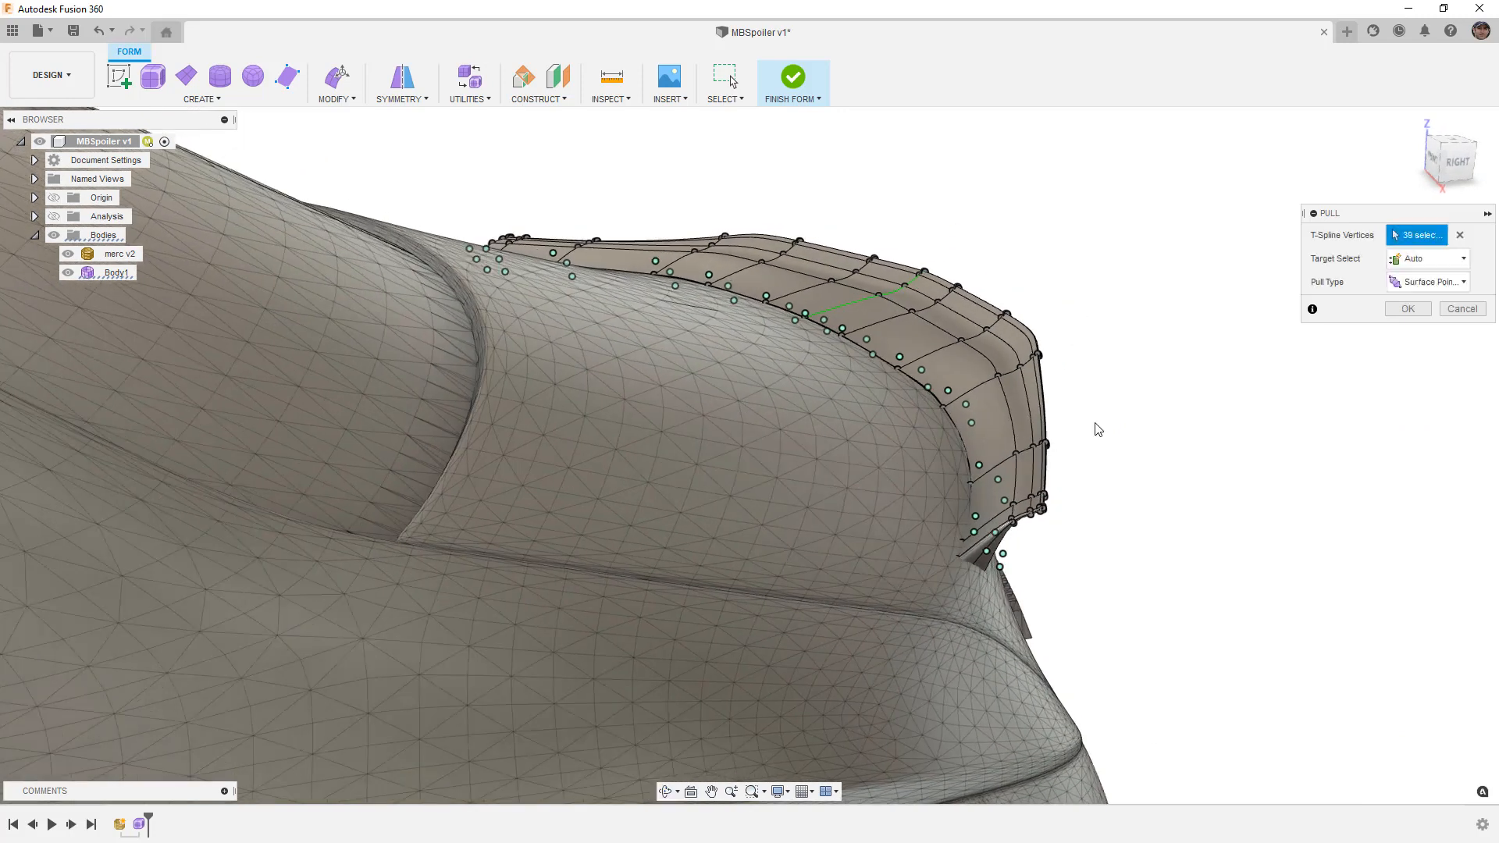
pyautogui.click(1408, 308)
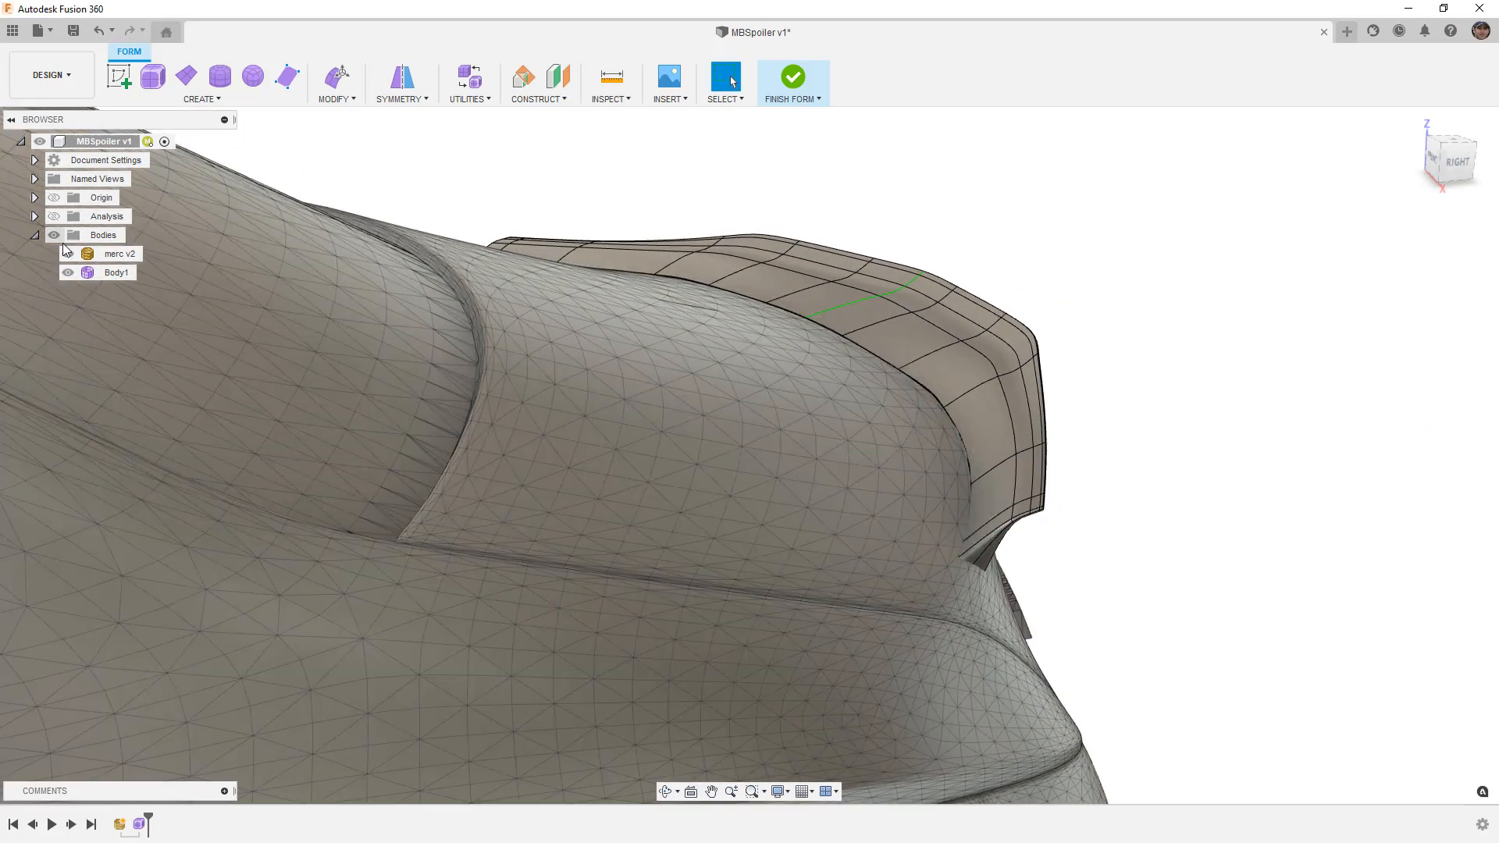
# Hide the car mesh and bevel the edge loop bordering the spoiler's trunk-facing side with bevel location 0.05 and 1 segment.
pyautogui.click(68, 254)
pyautogui.keyDown('shift'); pyautogui.moveTo(754, 424); pyautogui.dragTo(833, 388, button='middle'); pyautogui.keyUp('shift')
pyautogui.doubleClick(893, 344)
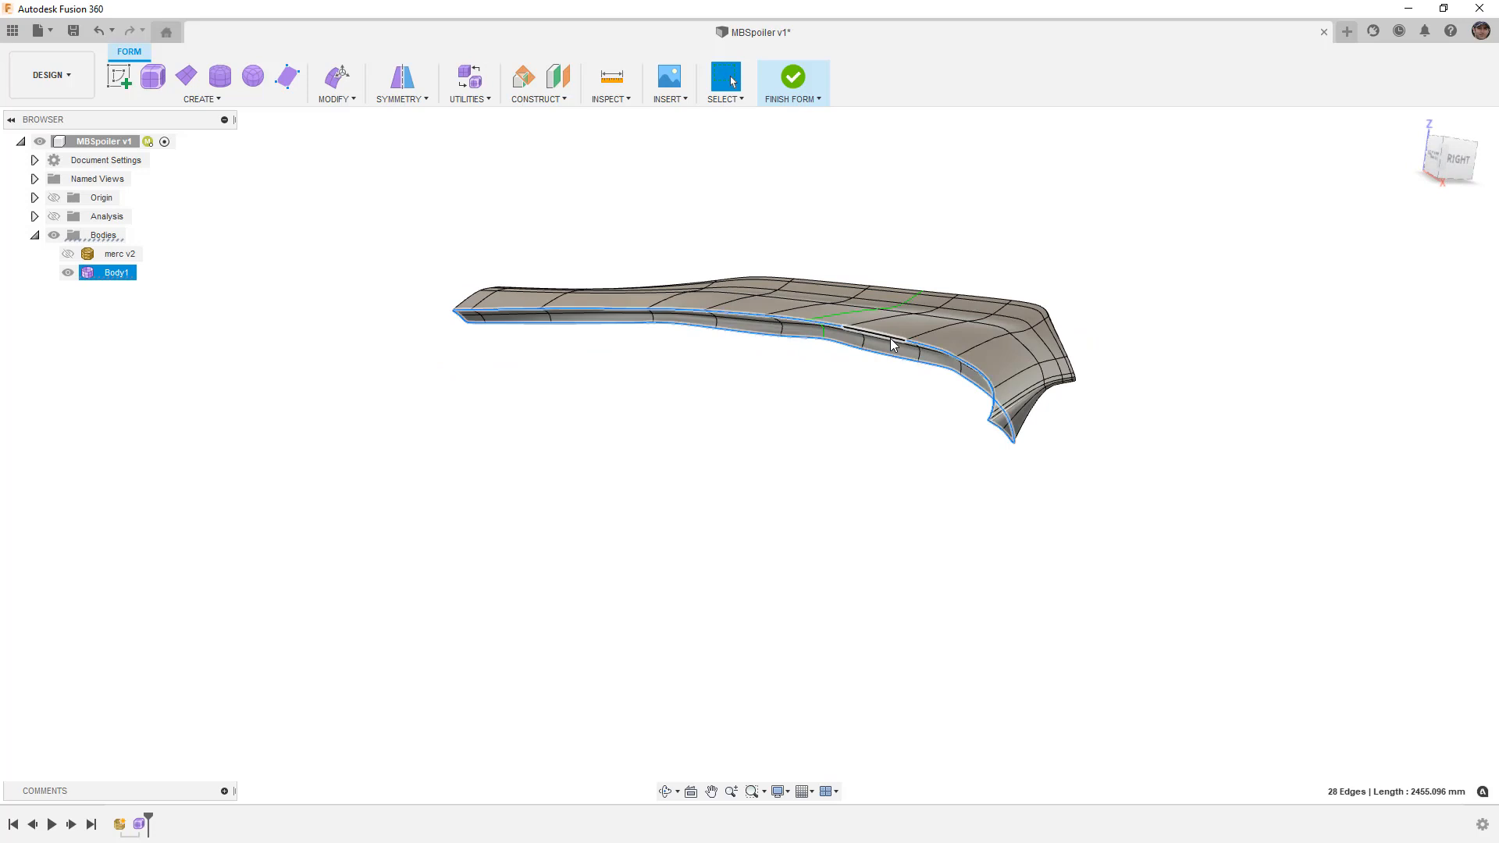
pyautogui.click(362, 100)
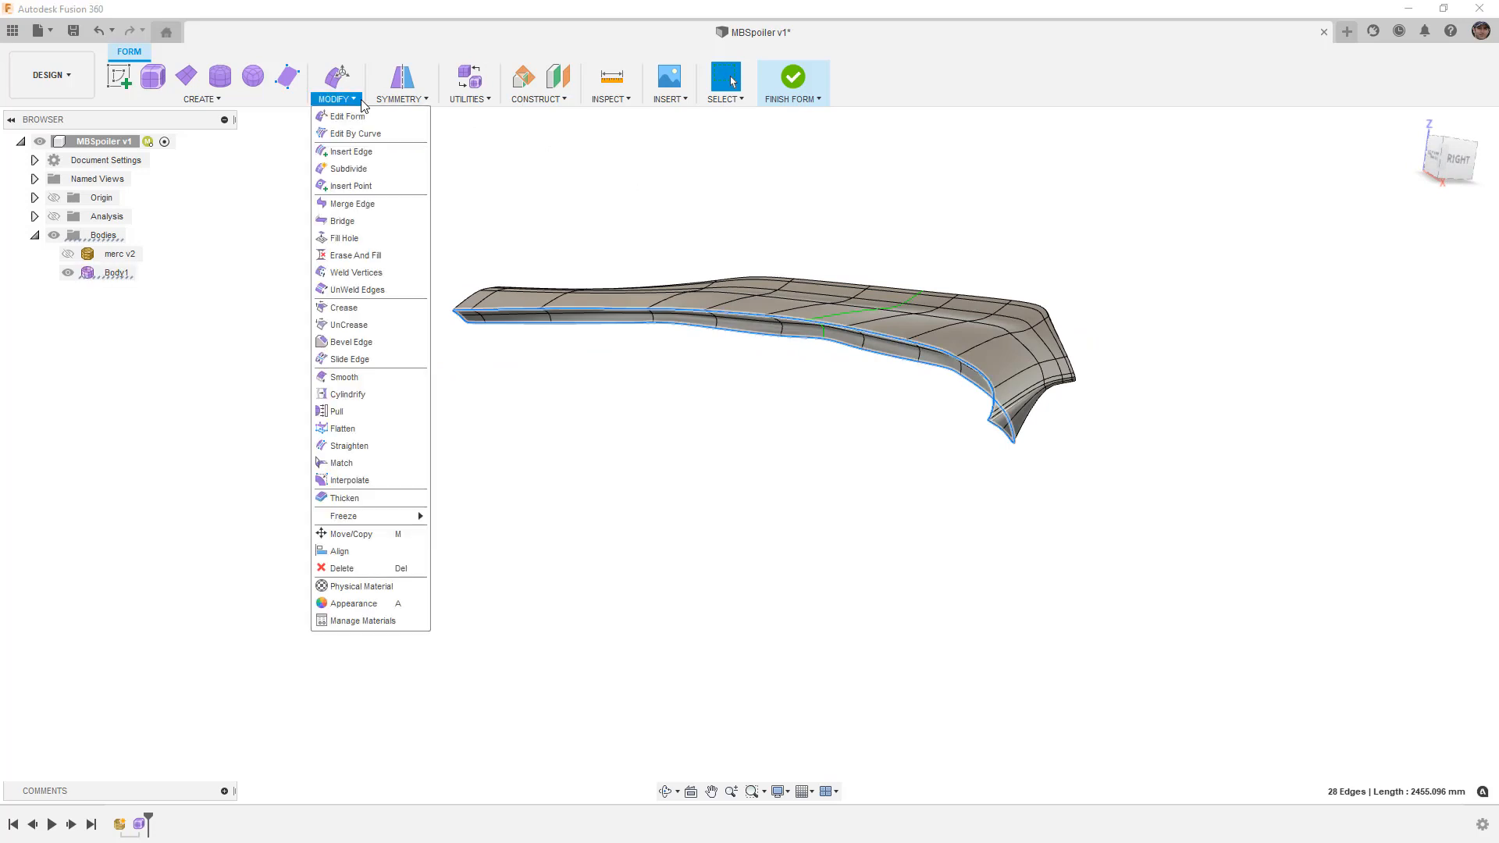
pyautogui.click(378, 341)
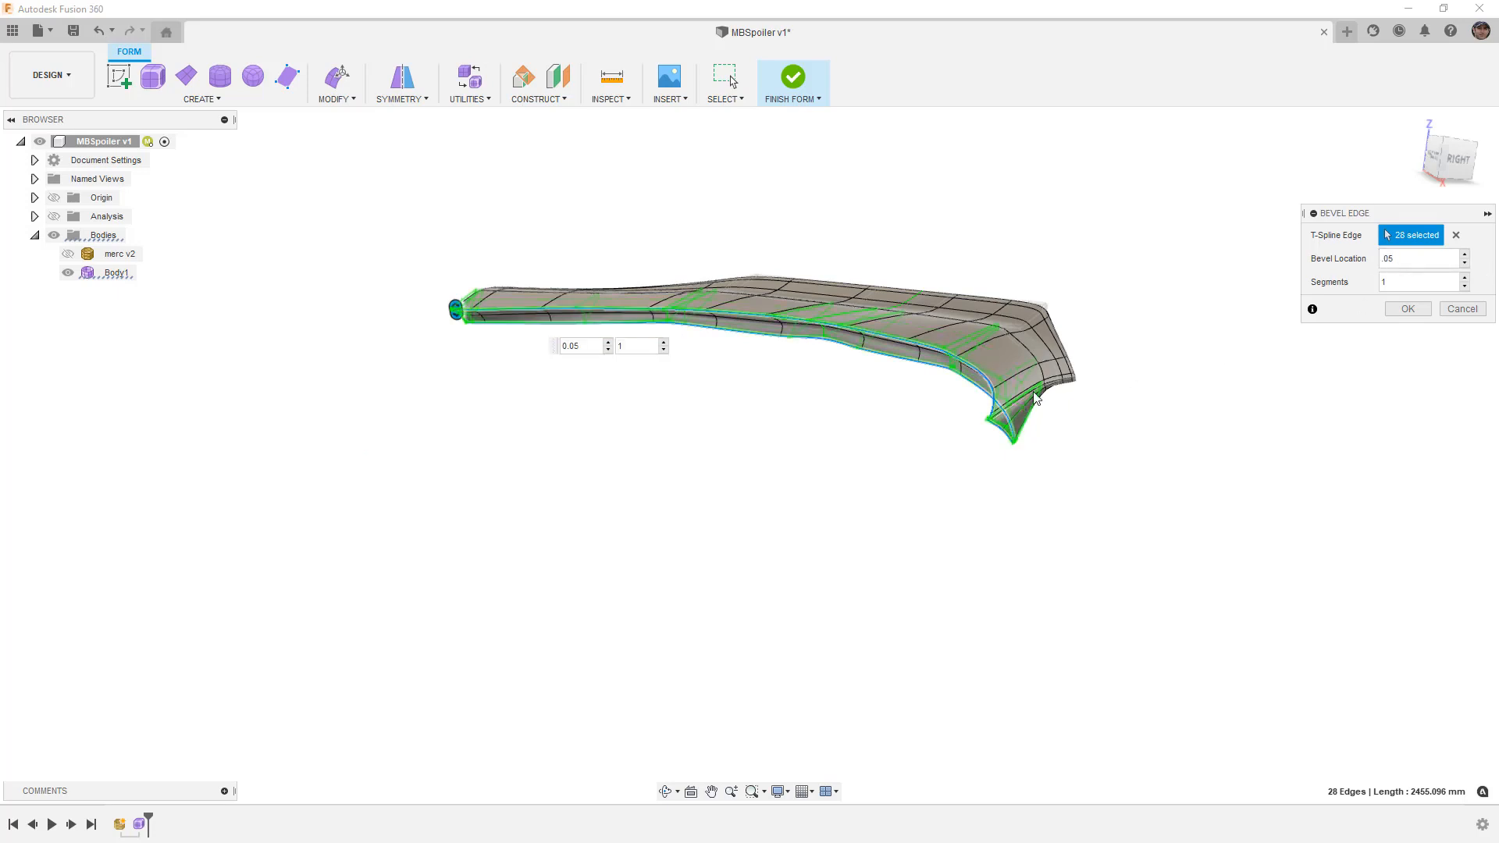
pyautogui.scroll(5, 988, 406)
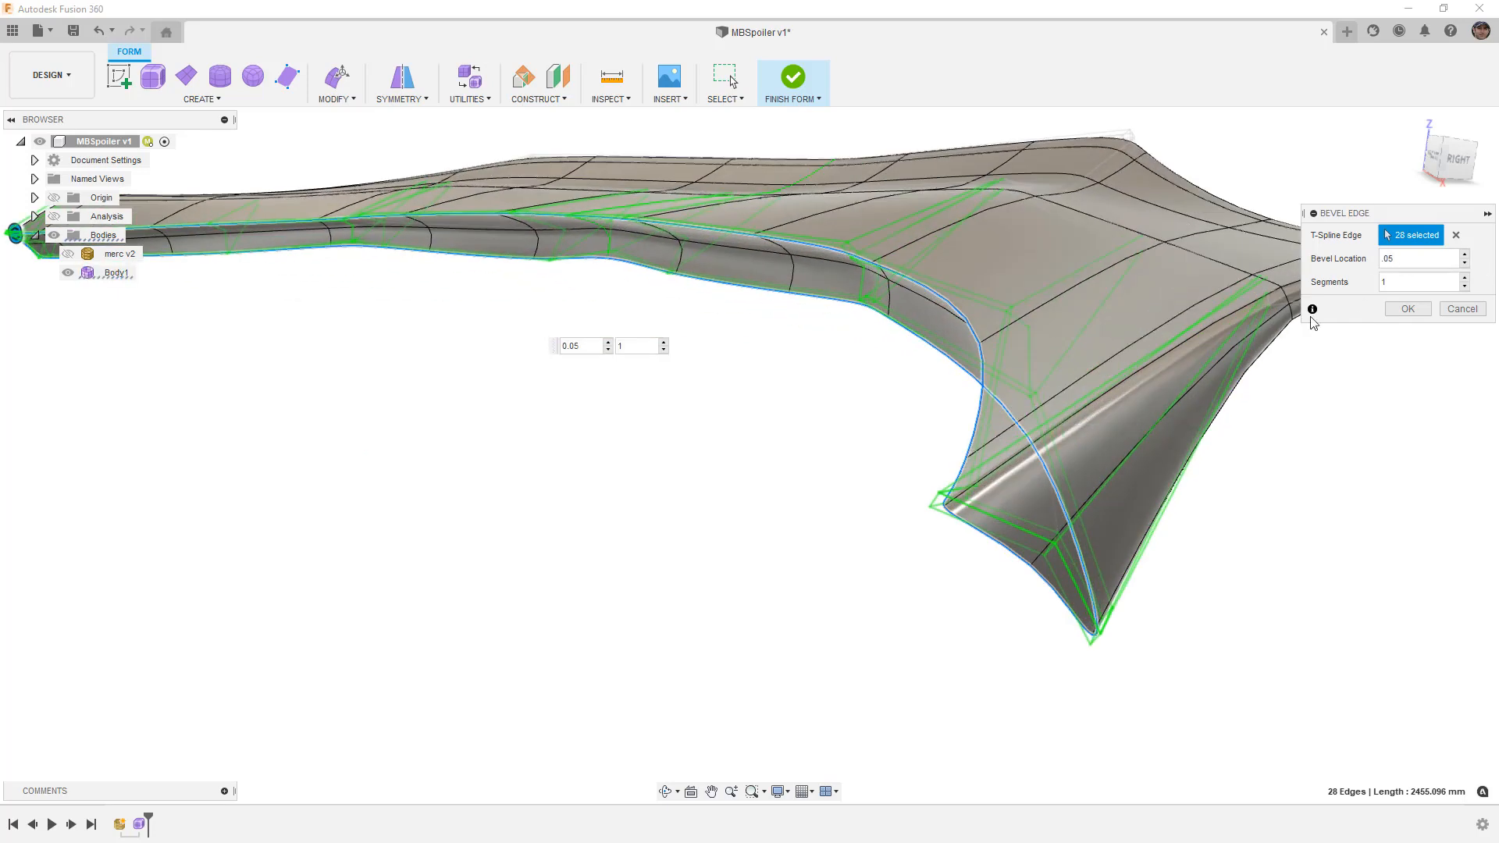
pyautogui.click(1409, 308)
# Uncrease both beveled edge loops around the spoiler's trunk-facing side, including the edges at its end.
pyautogui.keyDown('shift'); pyautogui.moveTo(1061, 425); pyautogui.dragTo(1054, 415, button='middle'); pyautogui.keyUp('shift')
pyautogui.click(336, 86)
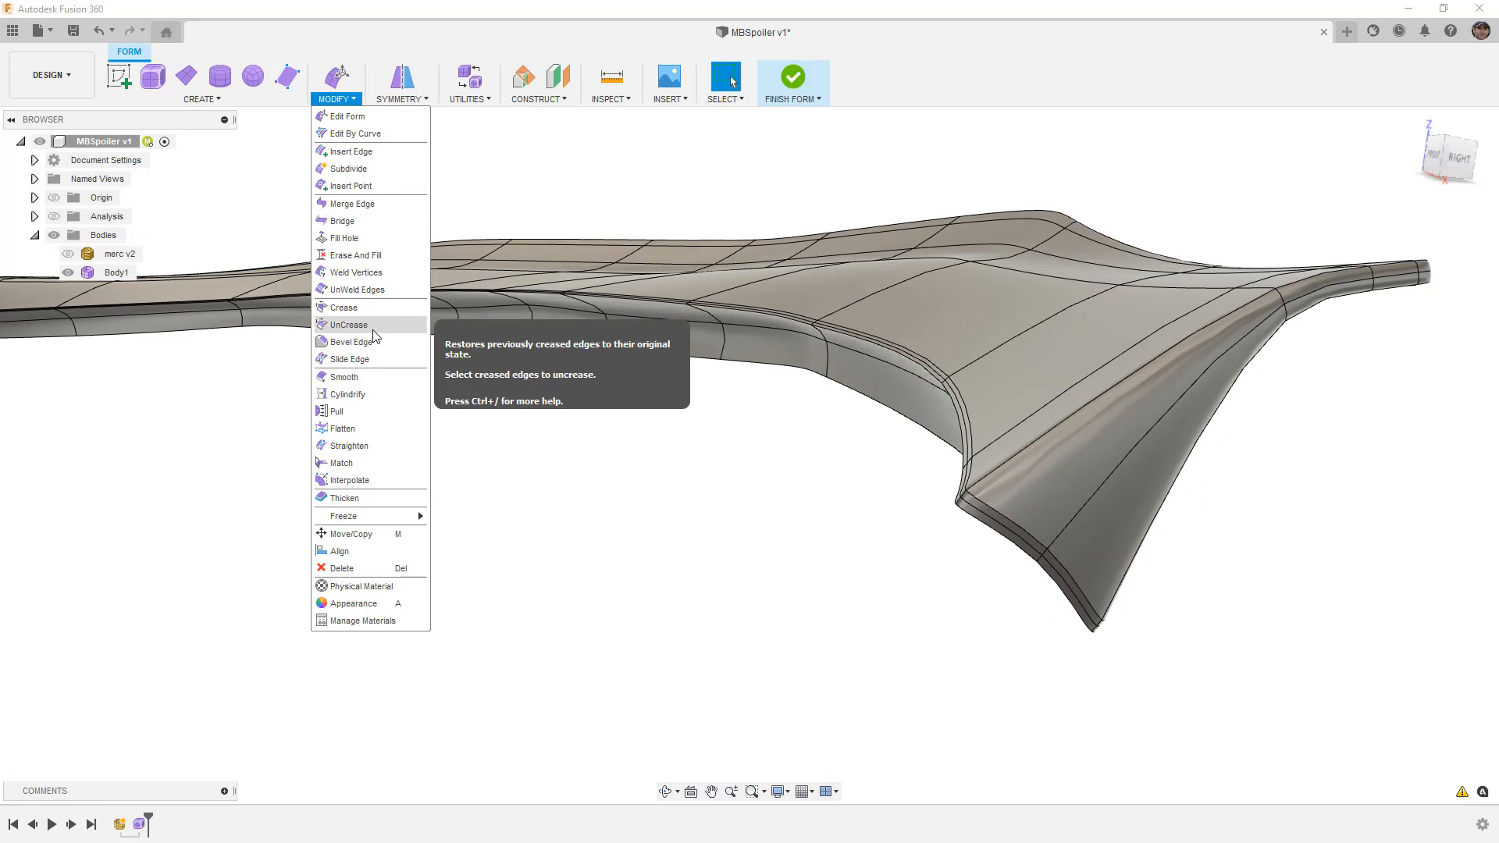
pyautogui.click(359, 325)
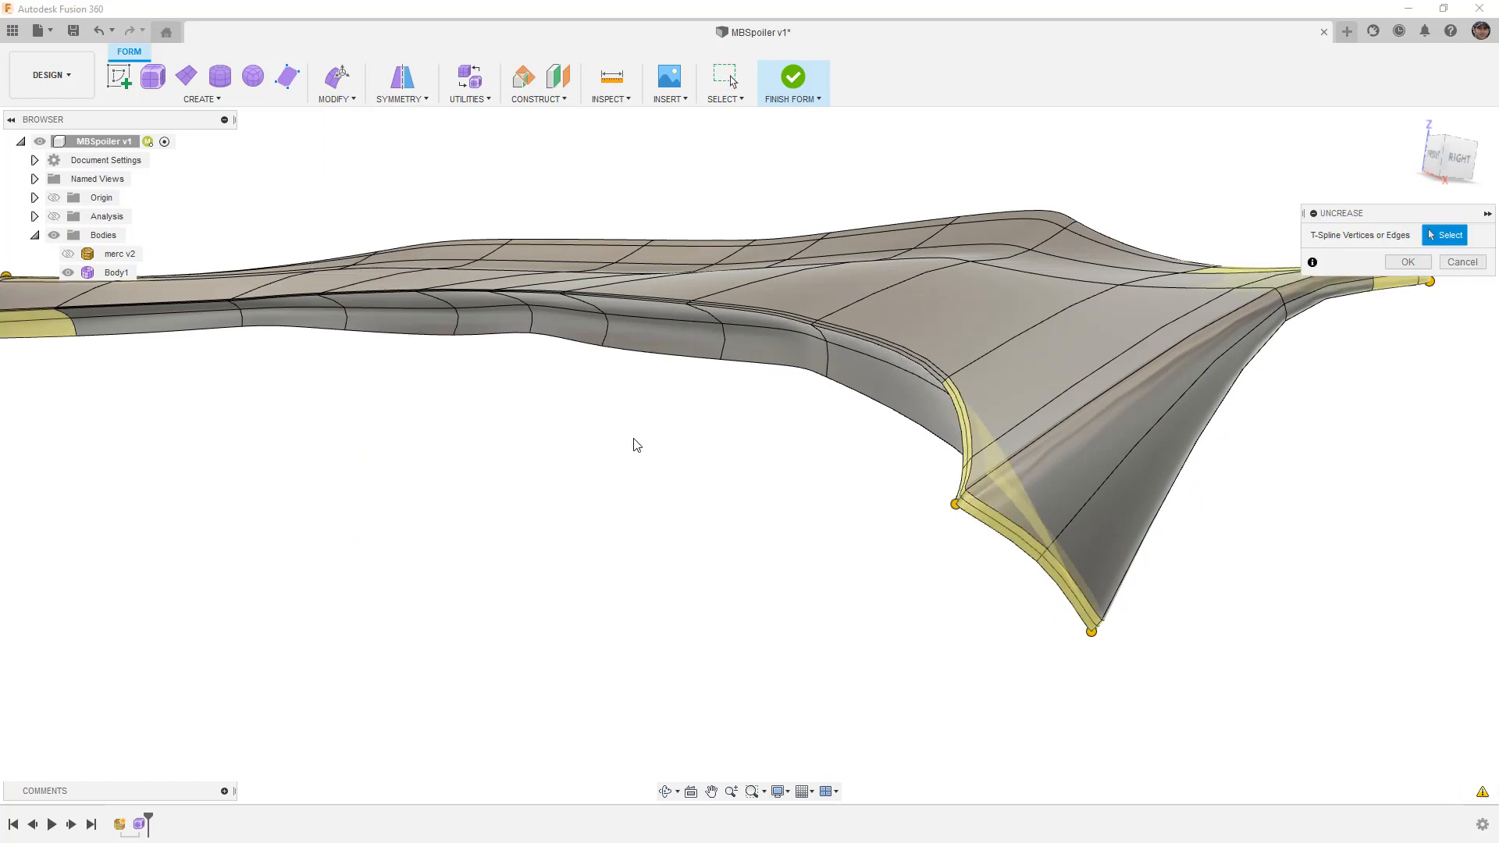
pyautogui.doubleClick(954, 398)
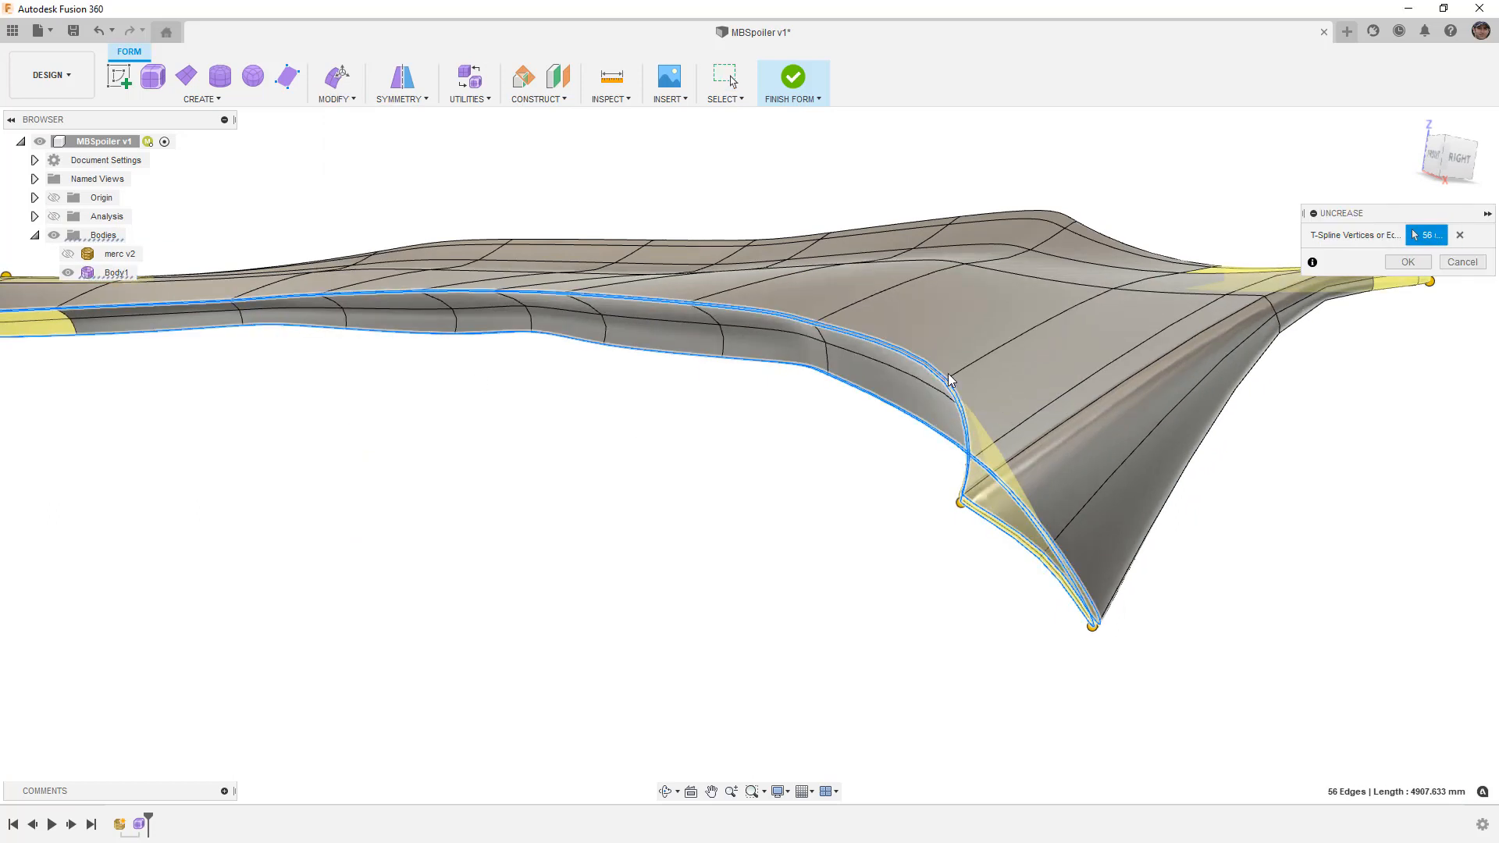
pyautogui.click(993, 521)
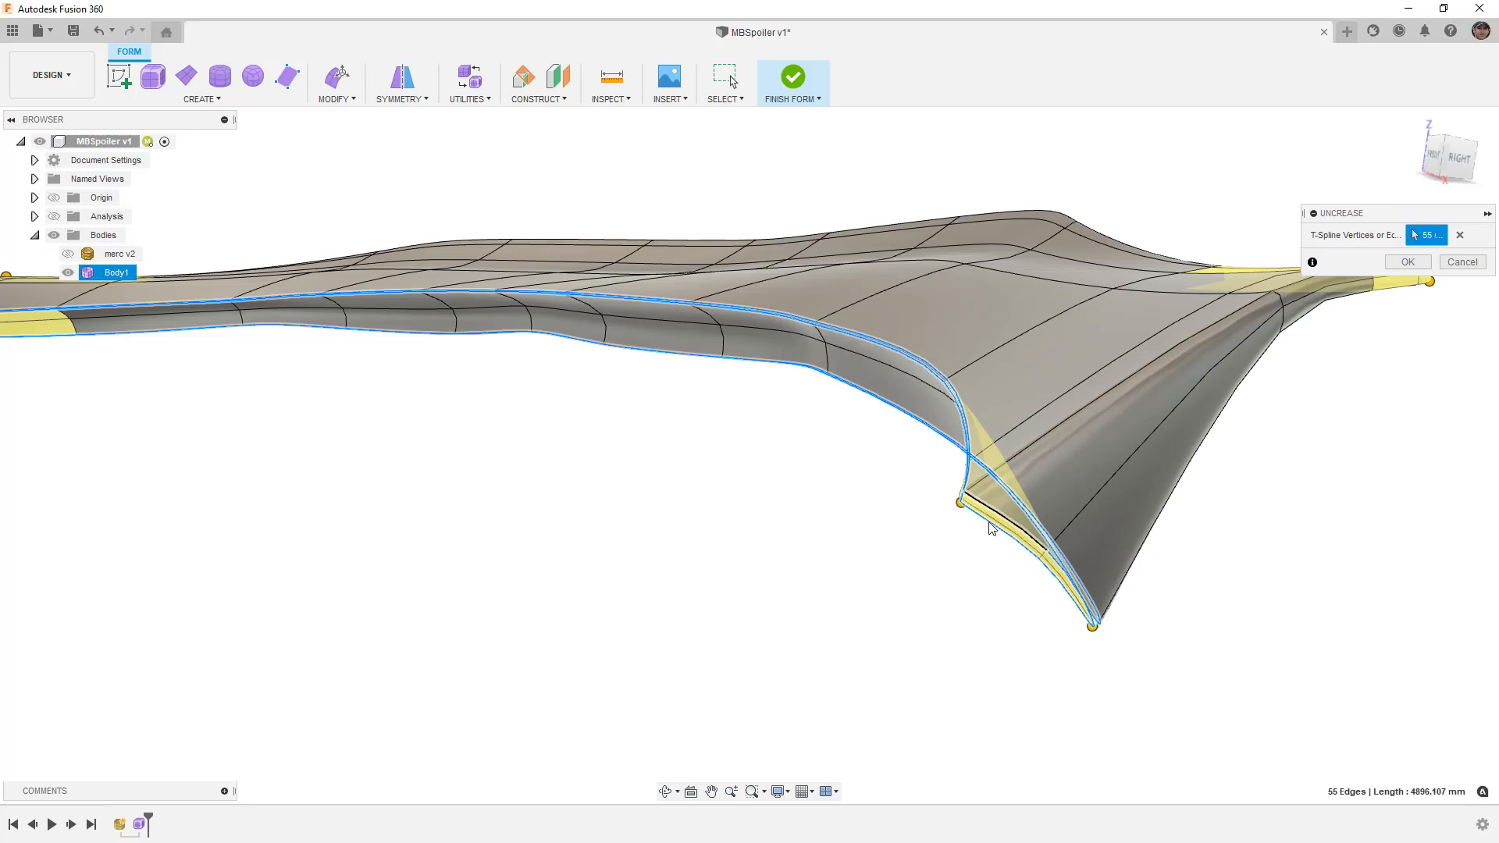
pyautogui.doubleClick(1077, 589)
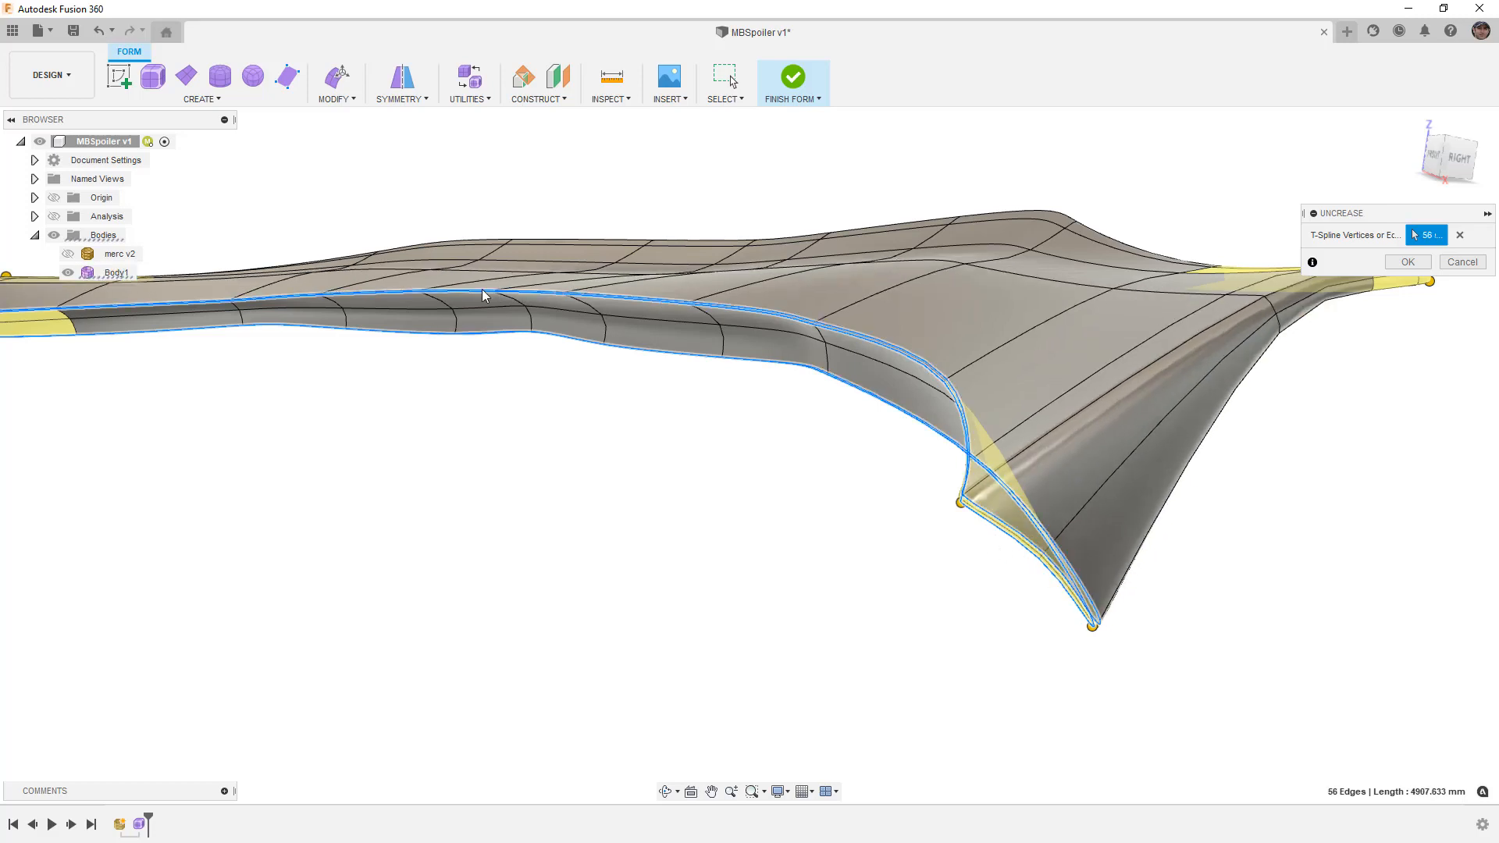
pyautogui.keyDown('shift'); pyautogui.moveTo(719, 434); pyautogui.dragTo(773, 383, button='middle'); pyautogui.keyUp('shift')
pyautogui.keyDown('shift'); pyautogui.moveTo(574, 547); pyautogui.dragTo(710, 520, button='middle'); pyautogui.keyUp('shift')
pyautogui.click(1407, 262)
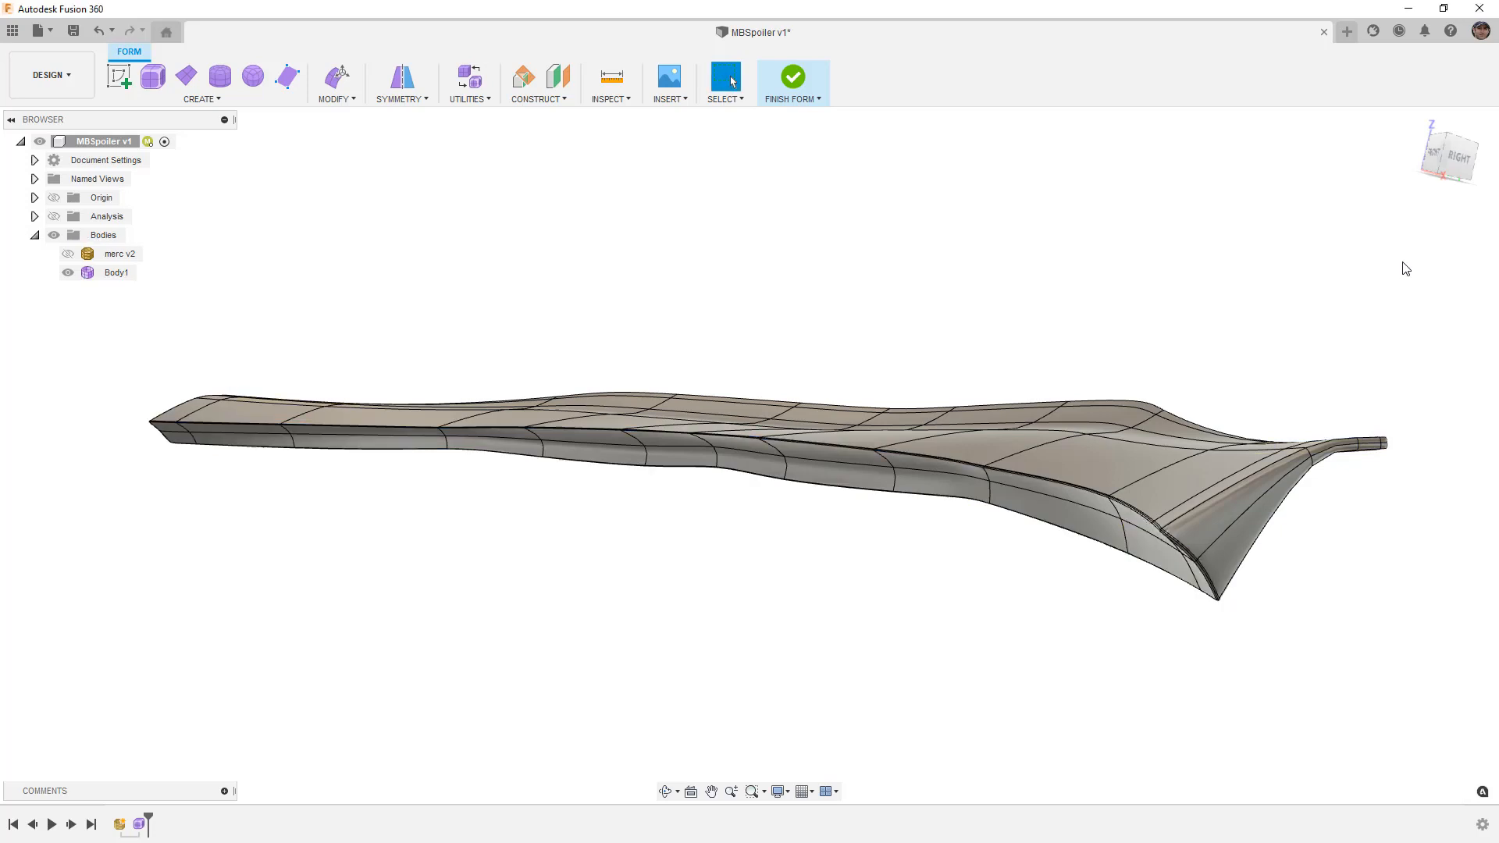
# Compare the box and smooth displays and examine the uncreased edges at the spoiler's tip.
pyautogui.hotkey('alt', '1')
pyautogui.hotkey('alt', '3')
pyautogui.scroll(5, 1186, 516)
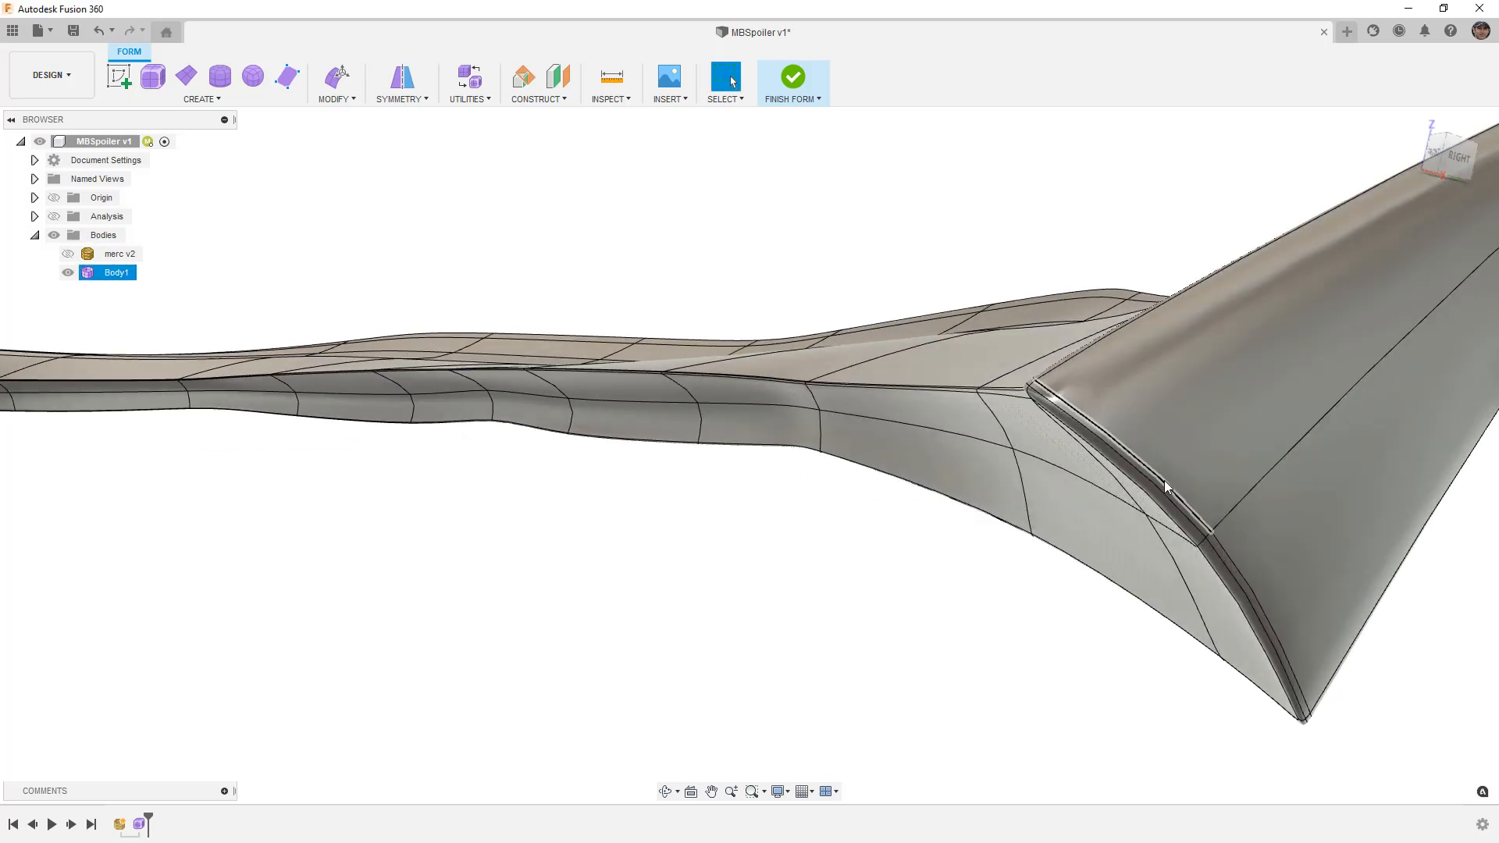
pyautogui.hotkey('alt', '3')
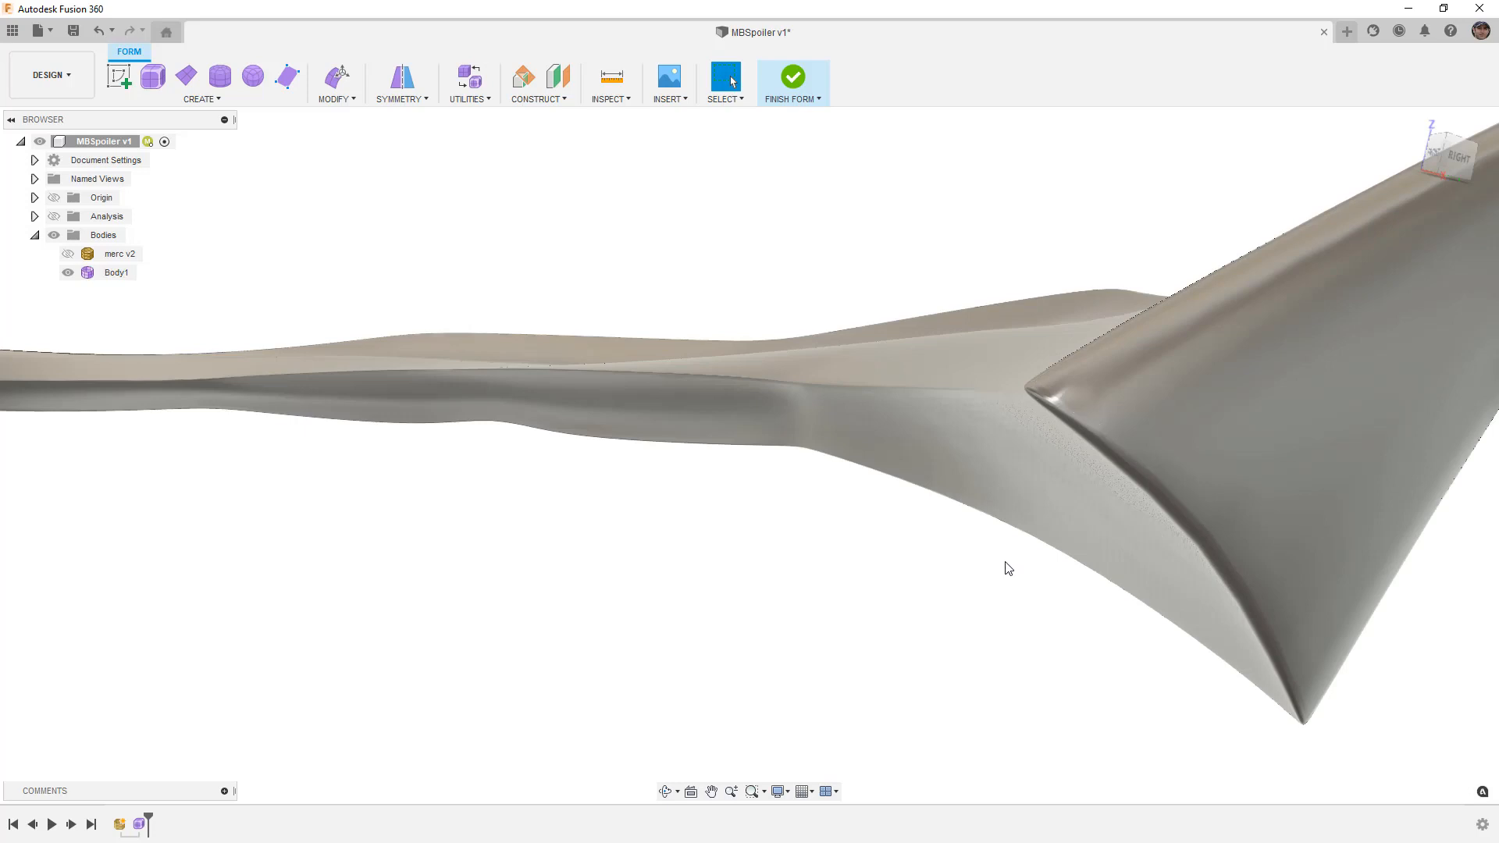
pyautogui.keyDown('shift'); pyautogui.moveTo(1075, 424); pyautogui.dragTo(931, 333, button='middle'); pyautogui.keyUp('shift')
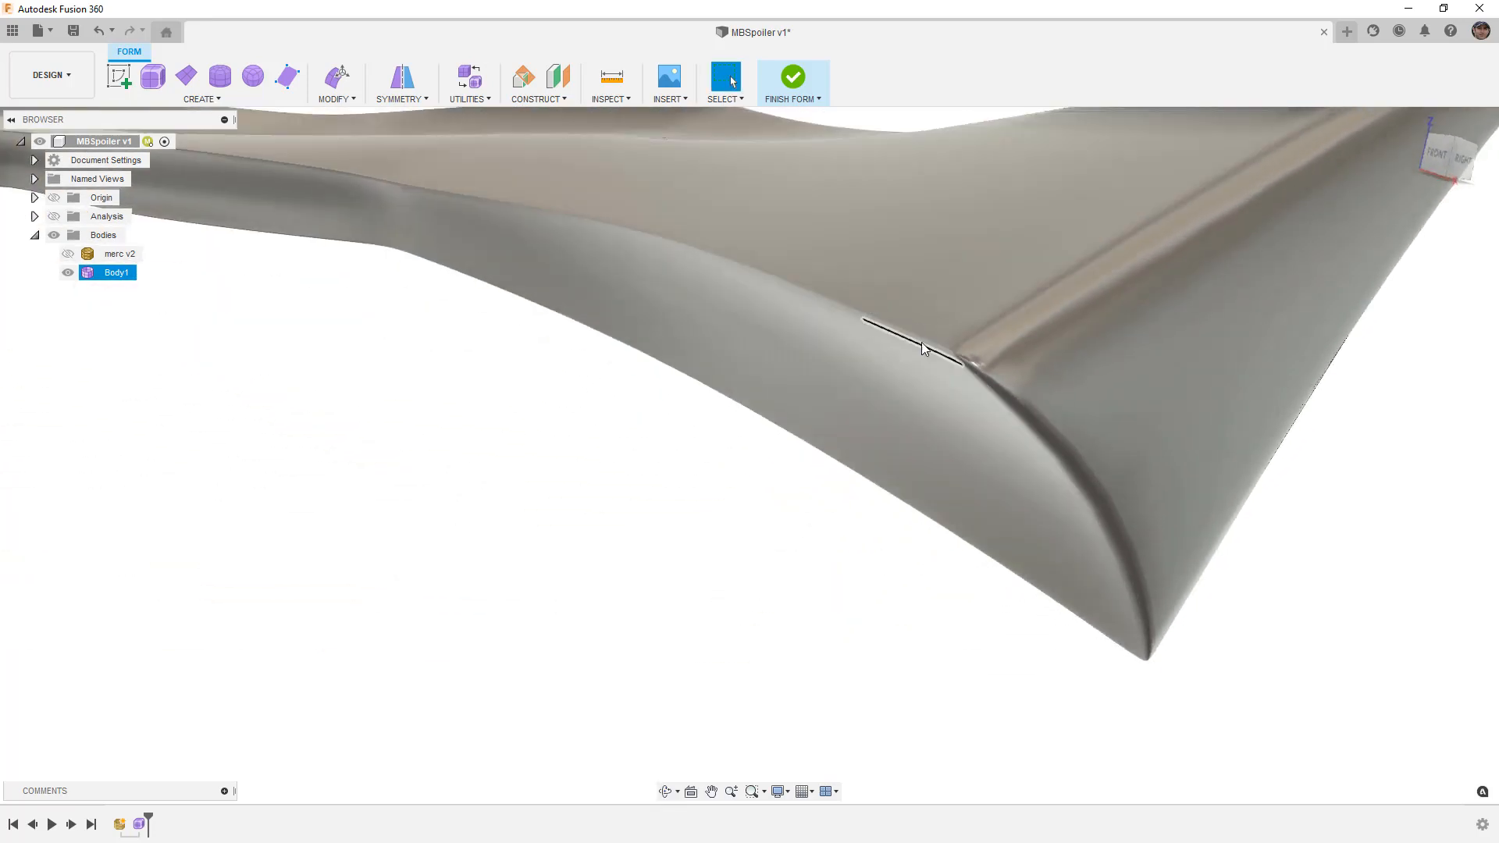
# Show the car mesh and examine how the spoiler's tip meets the trunk from the rear and side.
pyautogui.click(215, 294)
pyautogui.click(68, 254)
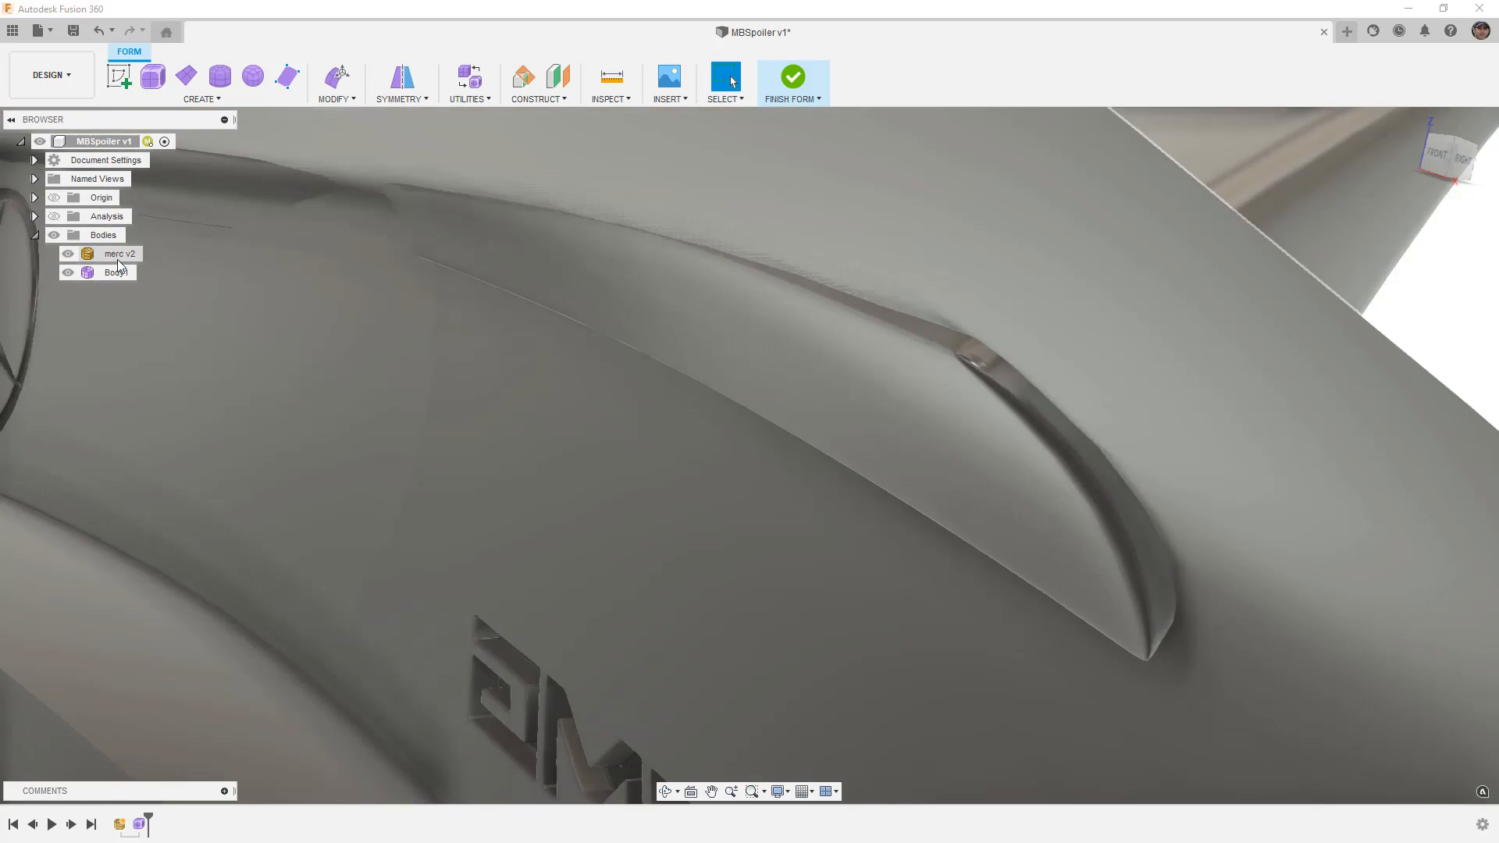
pyautogui.scroll(-5, 845, 341)
pyautogui.scroll(3, 871, 353)
pyautogui.scroll(2, 870, 353)
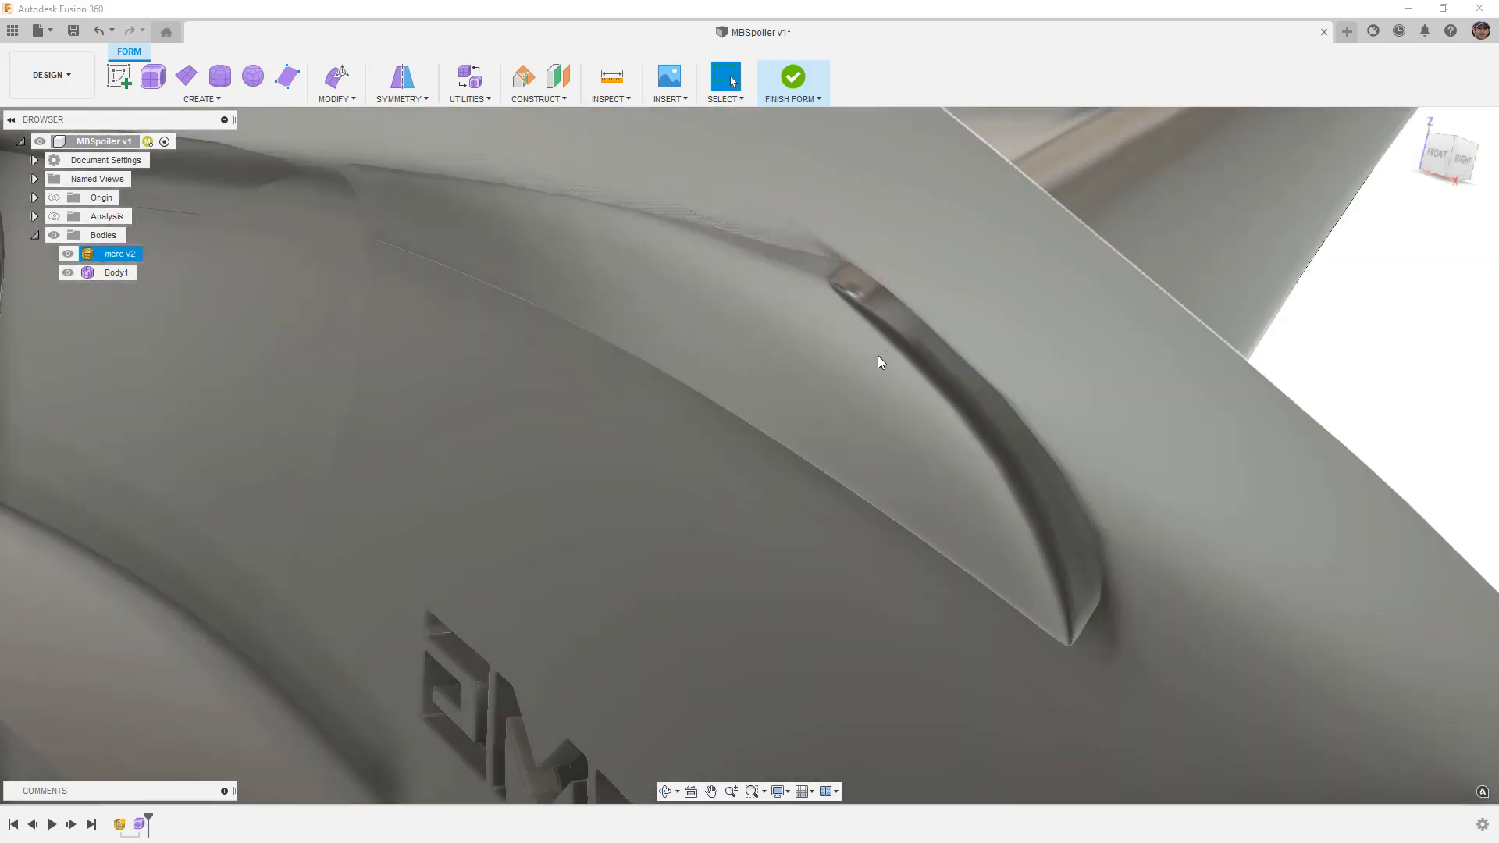
pyautogui.keyDown('shift'); pyautogui.moveTo(889, 363); pyautogui.dragTo(659, 487, button='middle'); pyautogui.keyUp('shift')
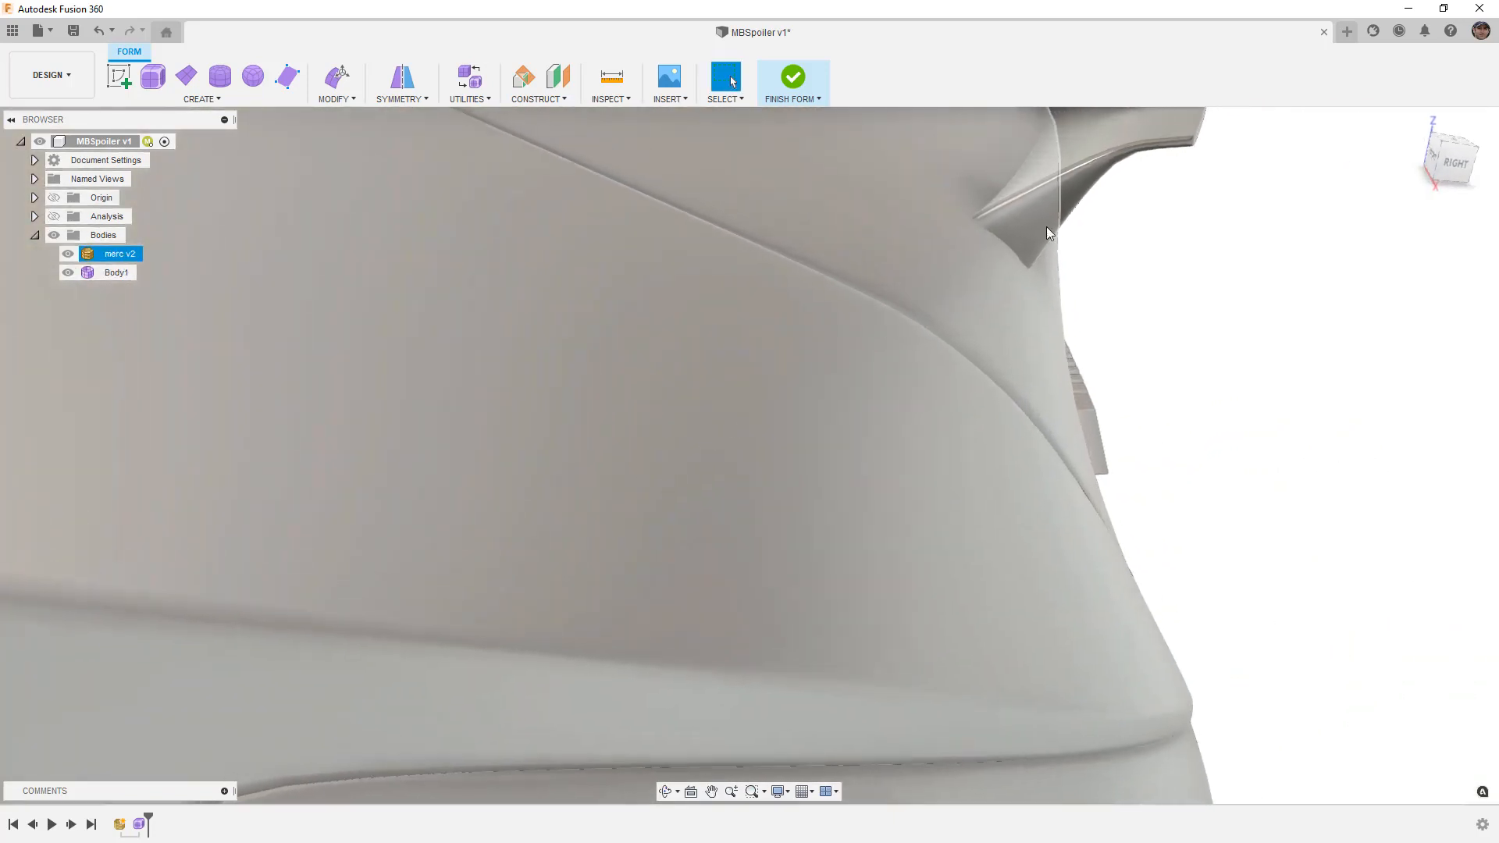
pyautogui.keyDown('shift'); pyautogui.moveTo(1042, 230); pyautogui.dragTo(1000, 287, button='middle'); pyautogui.keyUp('shift')
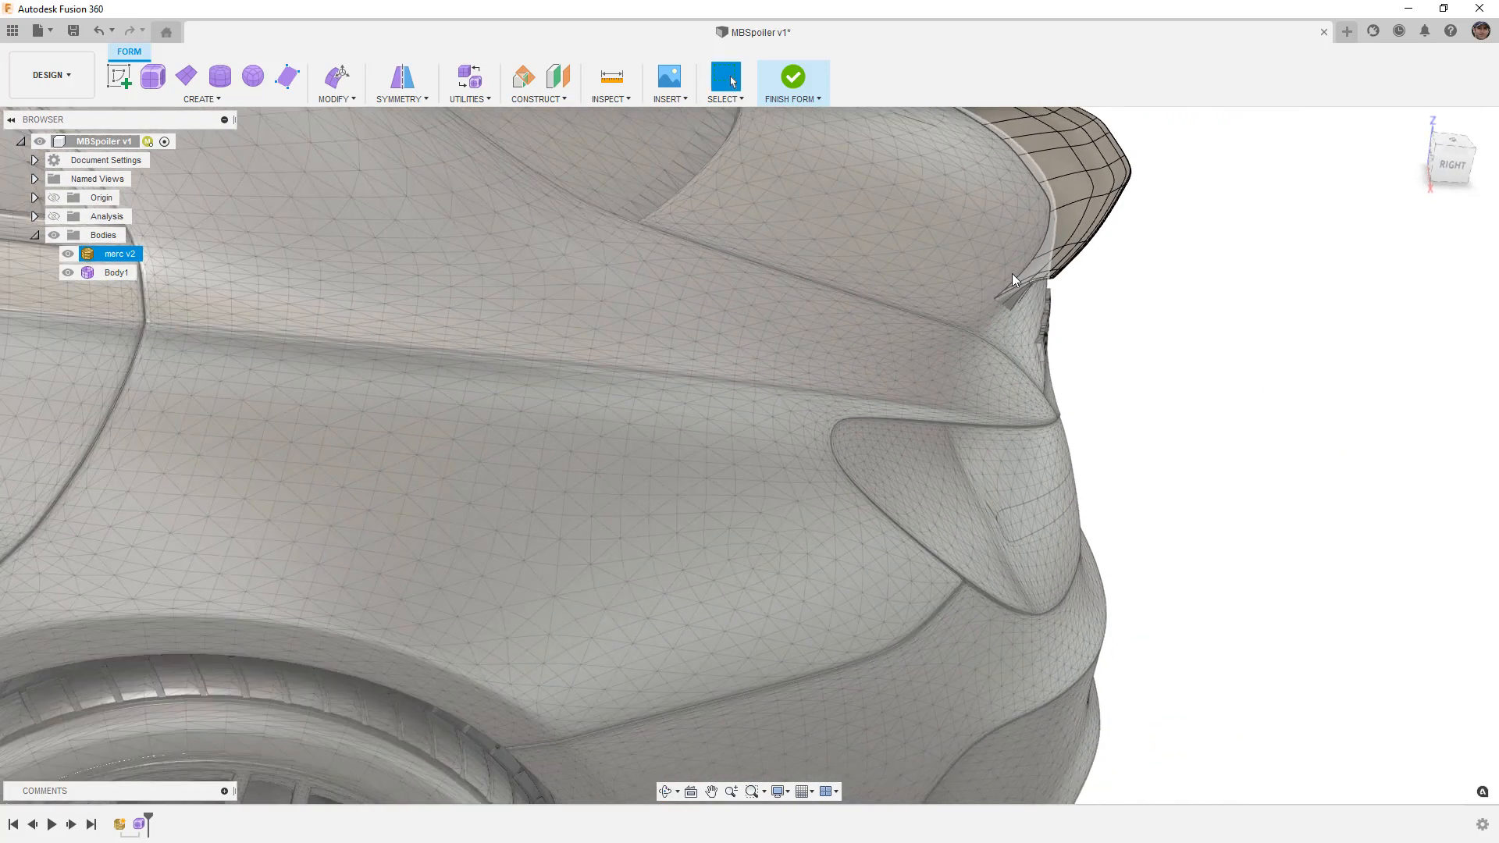
# Examine the spoiler's outline against the trunk from above and hide the car mesh.
pyautogui.click(1457, 141)
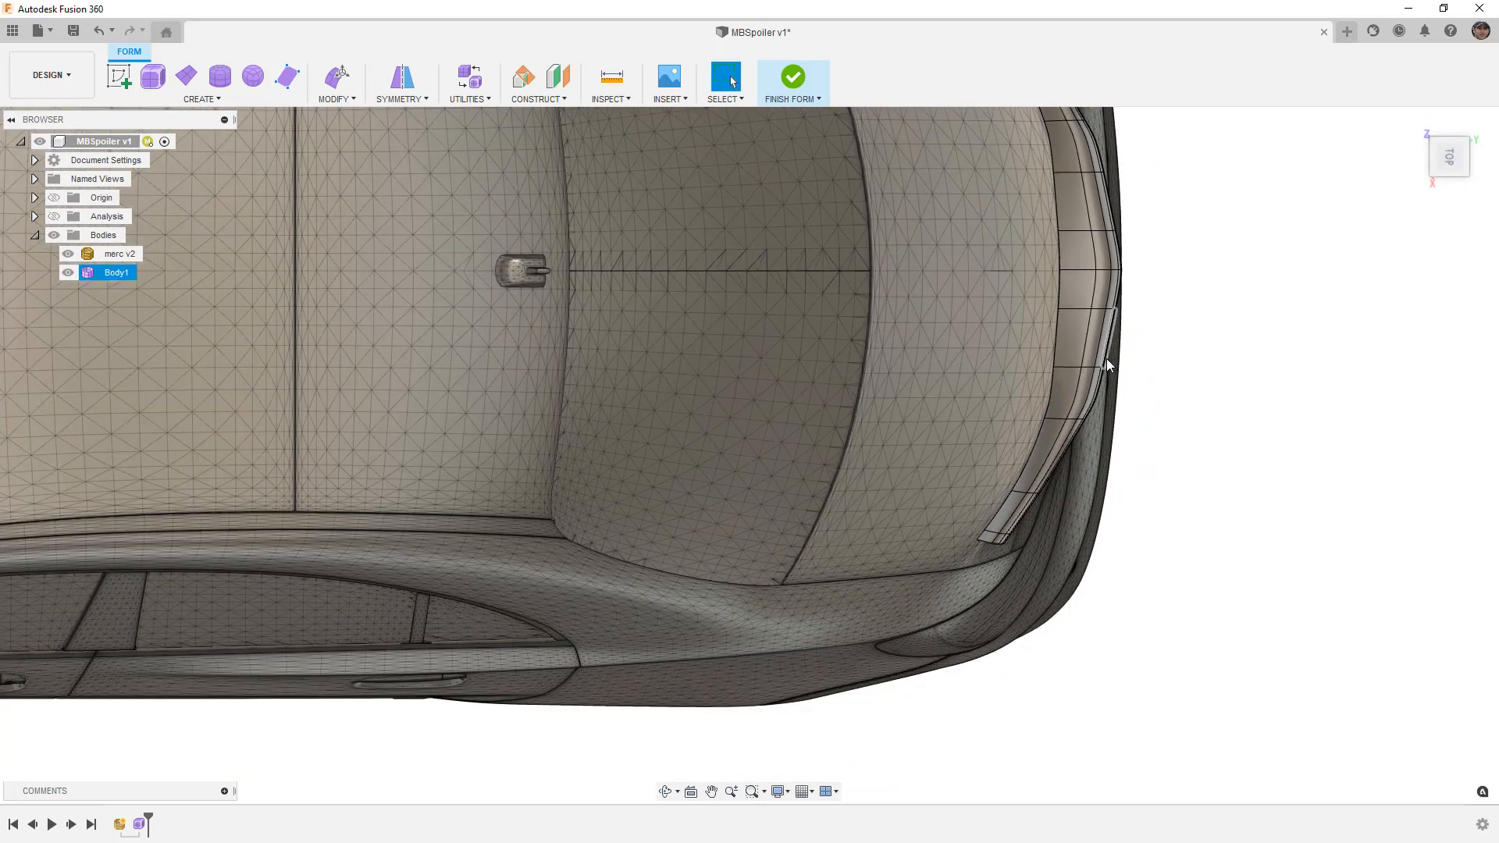
pyautogui.click(1004, 405)
pyautogui.scroll(-2, 1010, 400)
pyautogui.moveTo(1014, 426); pyautogui.dragTo(821, 465, button='middle')
pyautogui.click(811, 534)
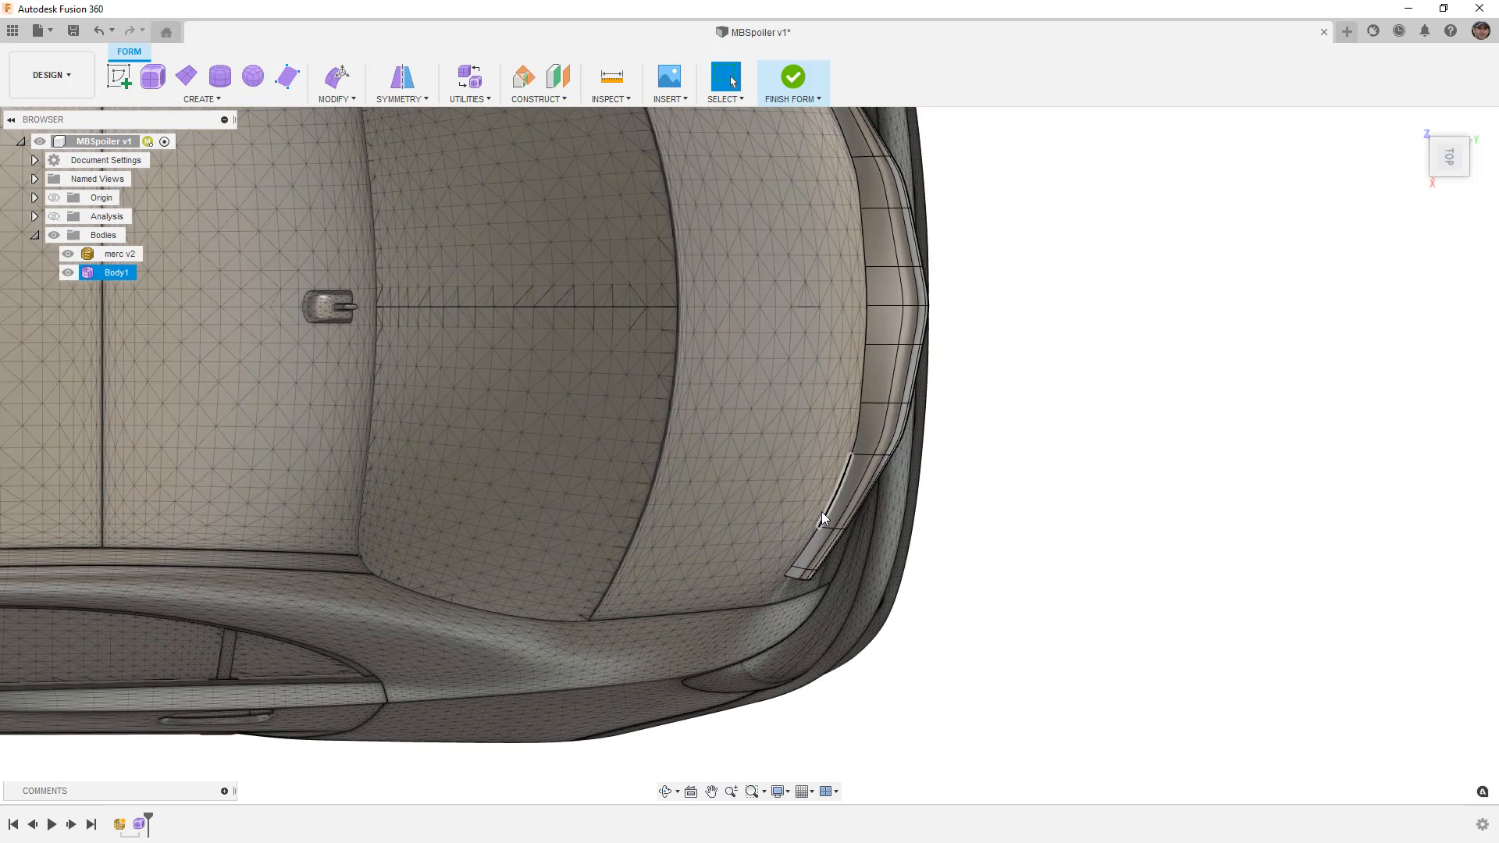
pyautogui.moveTo(865, 394); pyautogui.dragTo(724, 434, button='middle')
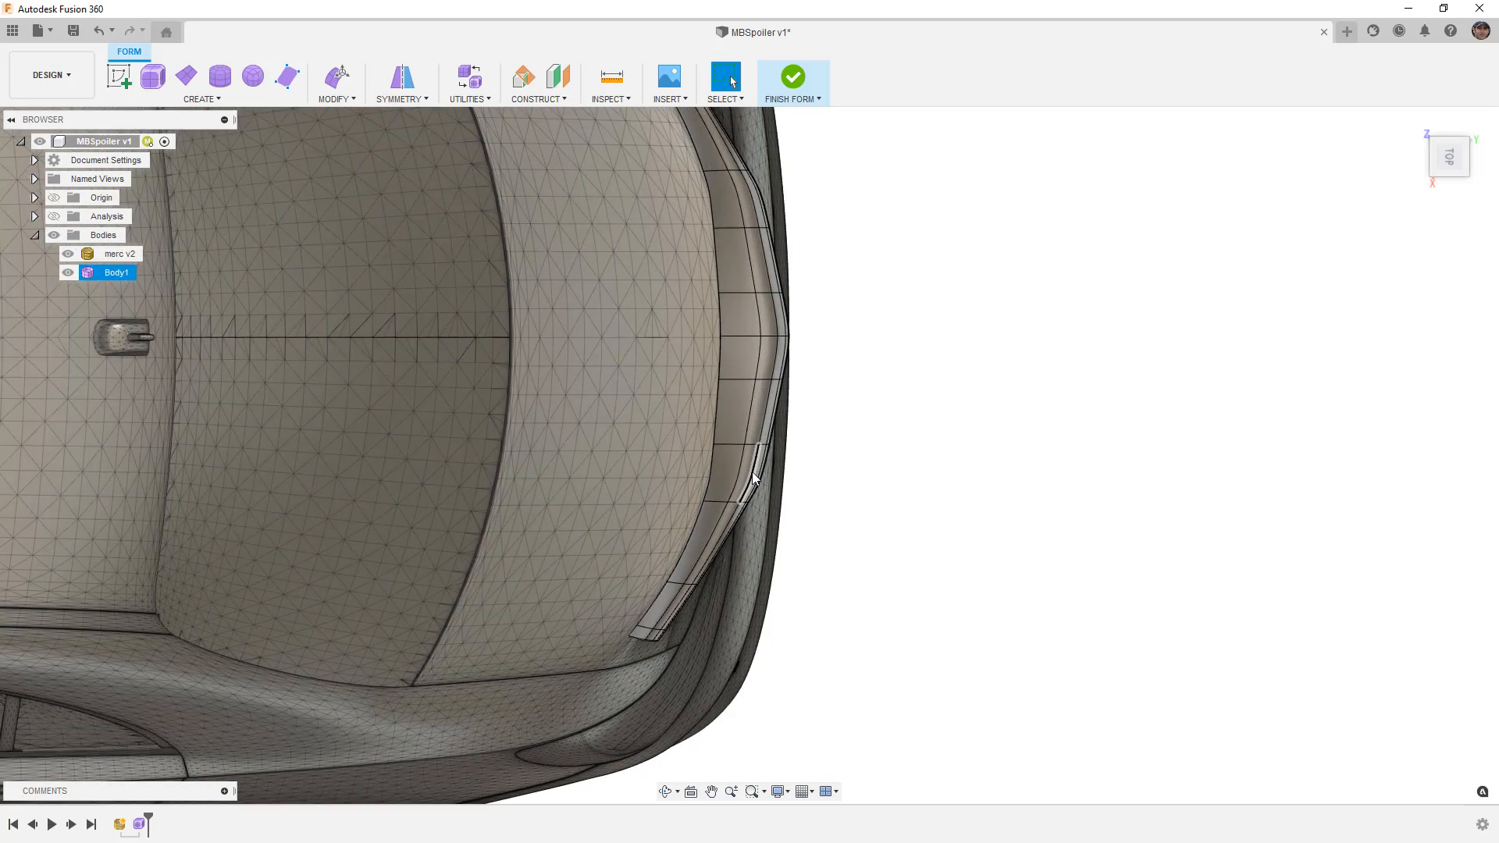
pyautogui.scroll(1, 748, 461)
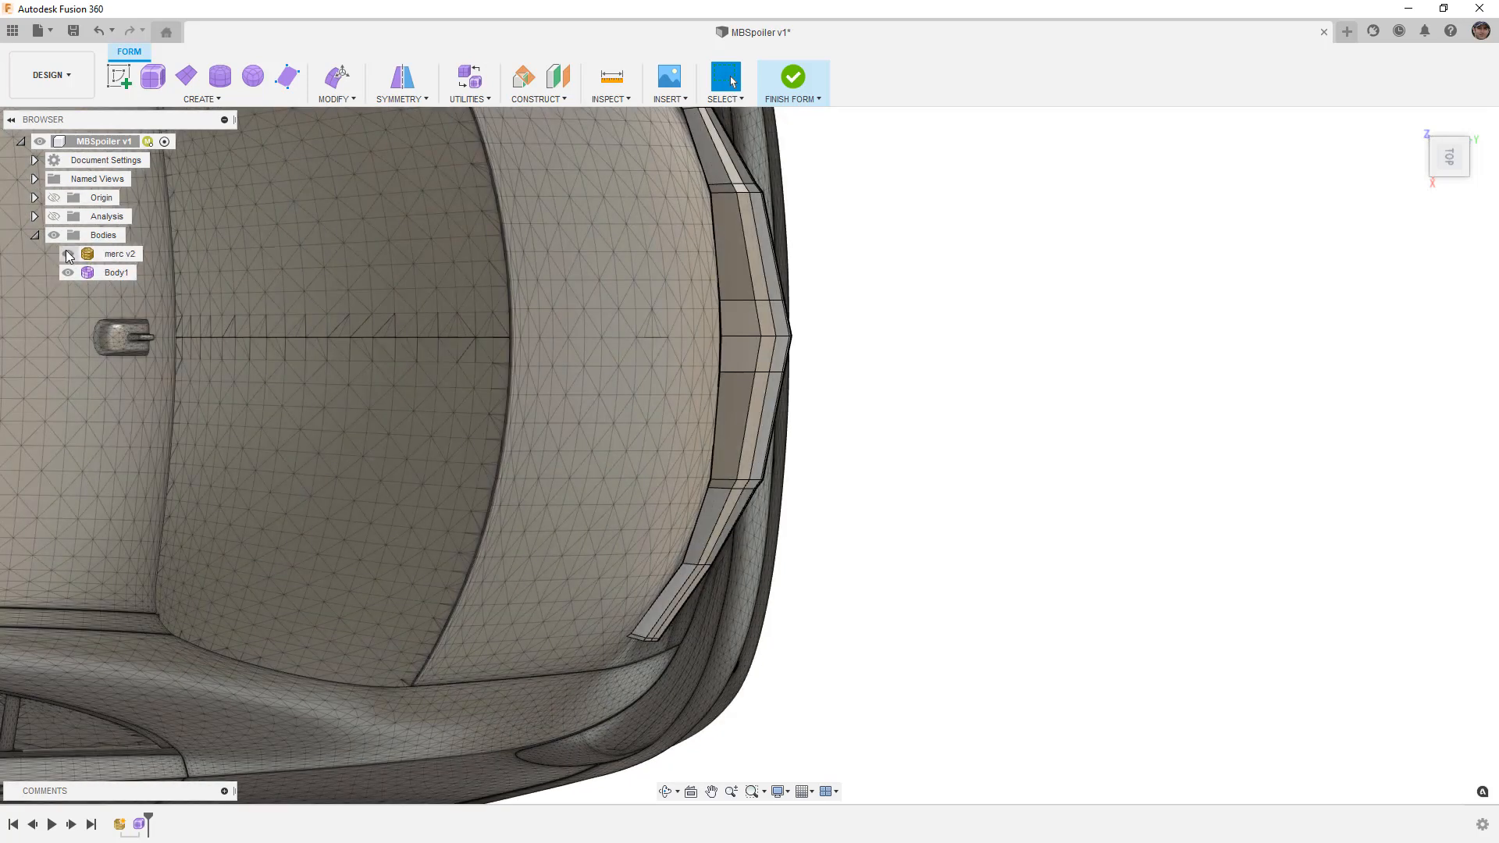
pyautogui.click(68, 253)
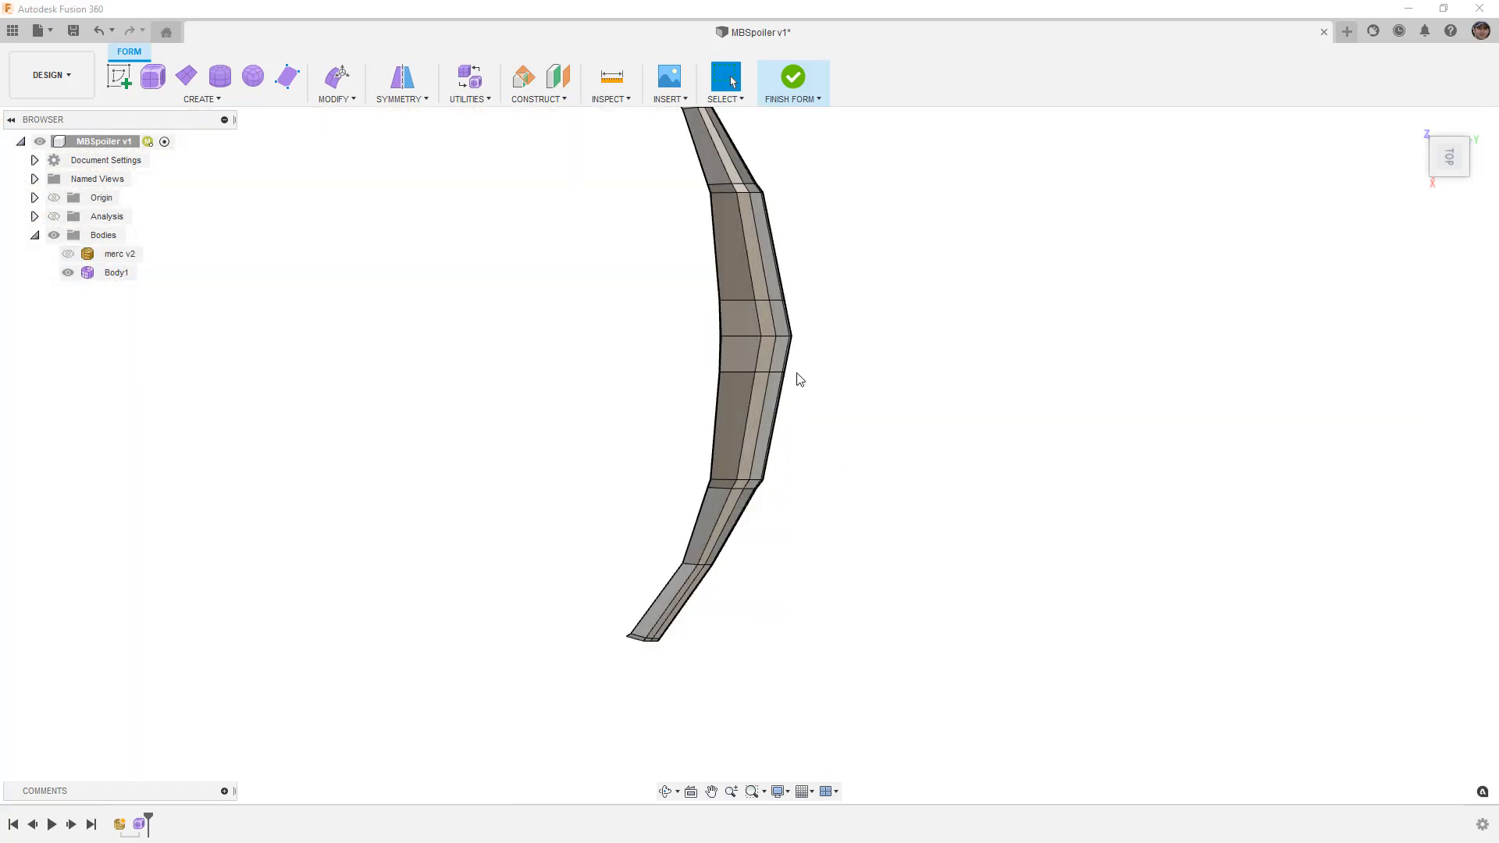
# Try to move the selected cross-section edges beside the spoiler's centreline 10 mm rearward with Edit Form, and undo the move.
pyautogui.scroll(4, 797, 390)
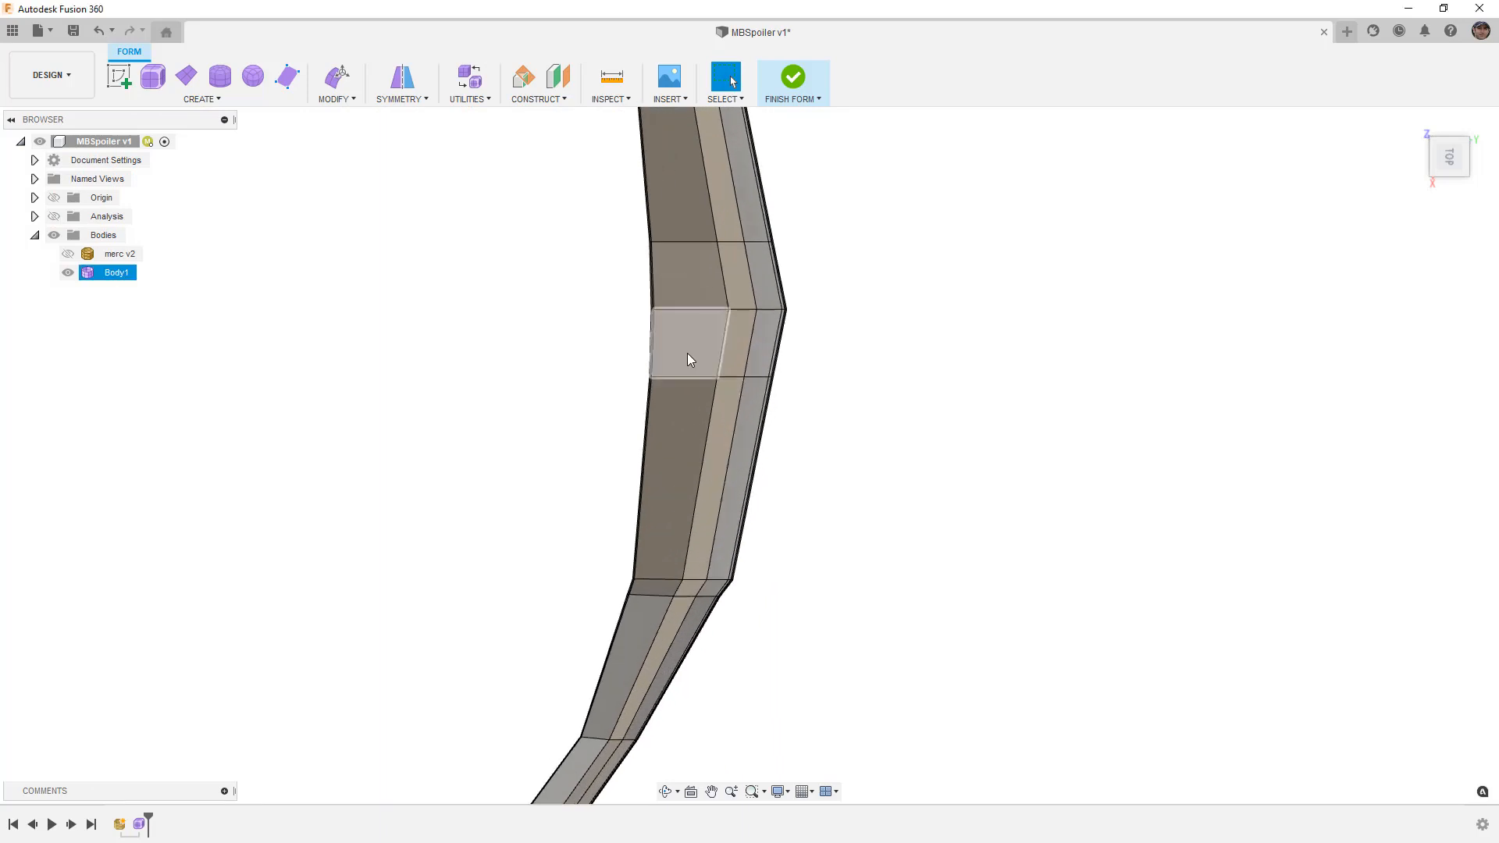
pyautogui.moveTo(821, 405); pyautogui.dragTo(824, 408)
pyautogui.keyDown('shift'); pyautogui.moveTo(853, 402); pyautogui.dragTo(1324, 223, button='middle'); pyautogui.keyUp('shift')
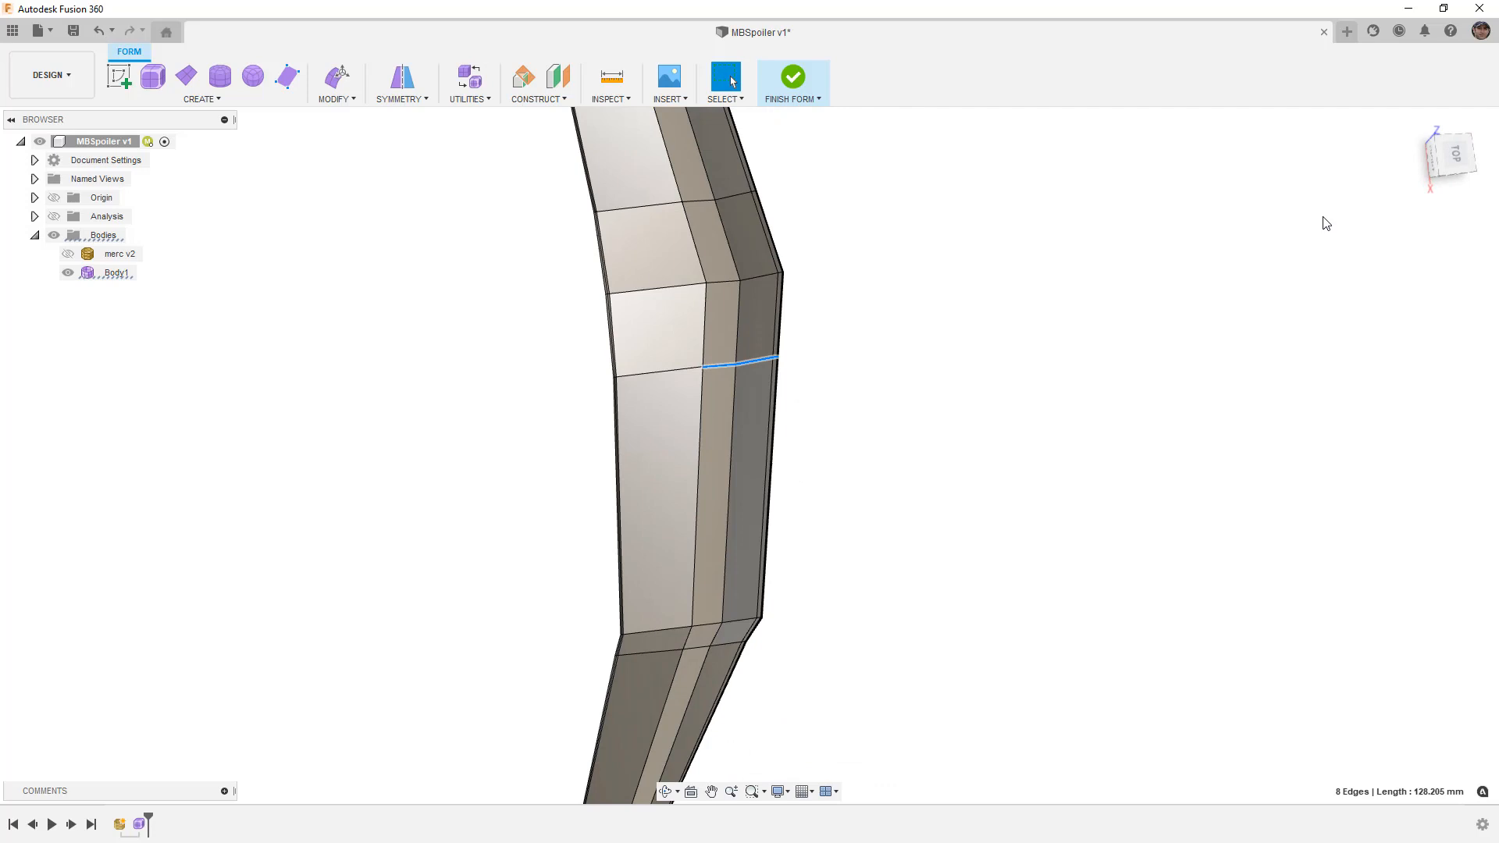
pyautogui.click(1454, 154)
pyautogui.click(327, 75)
pyautogui.scroll(5, 656, 424)
pyautogui.write('10')
pyautogui.scroll(-5, 720, 352)
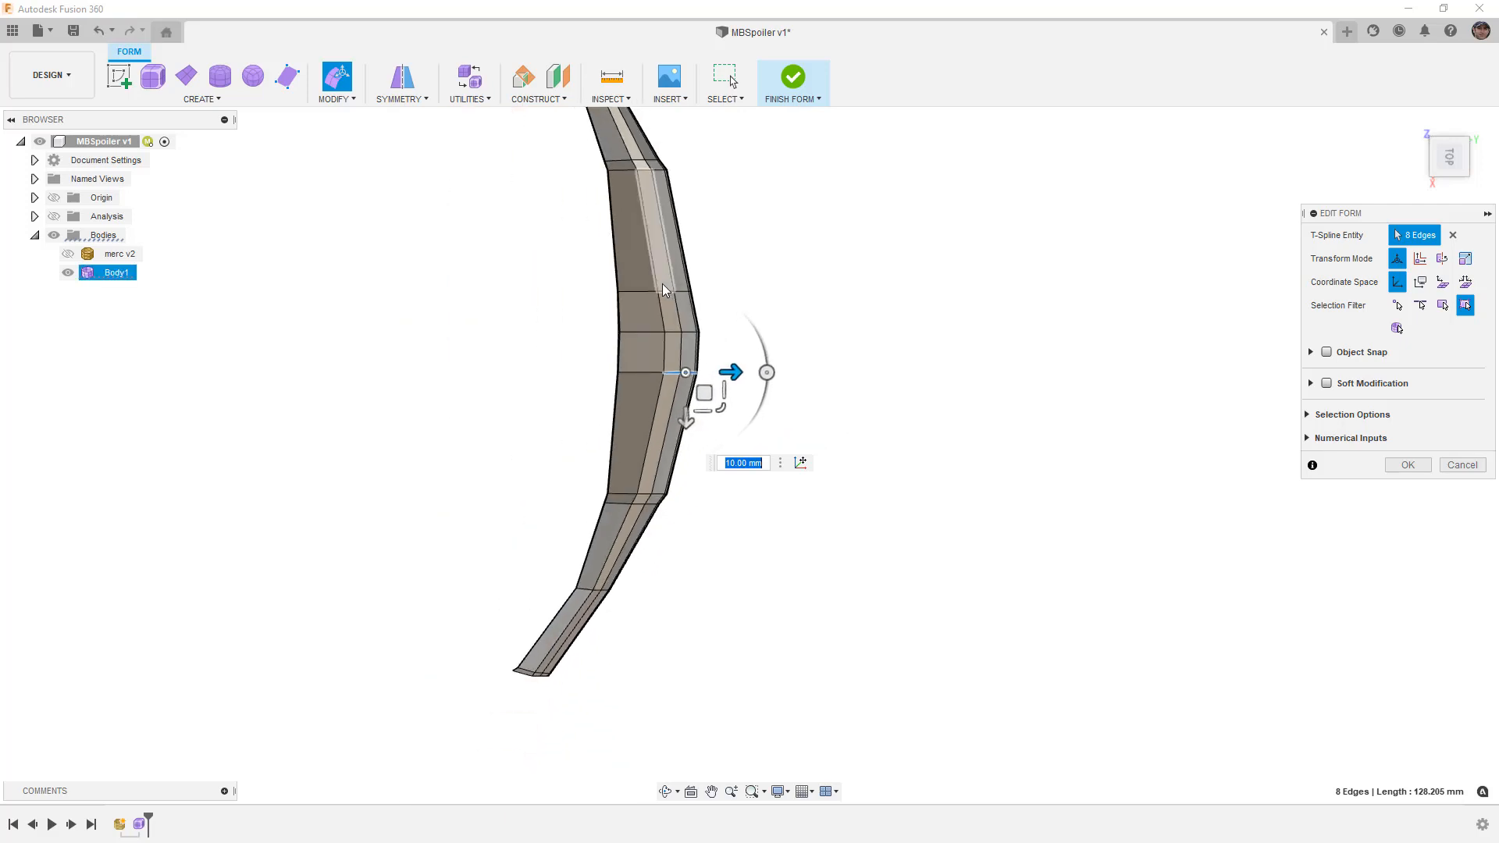
pyautogui.hotkey('ctrl', 'z')
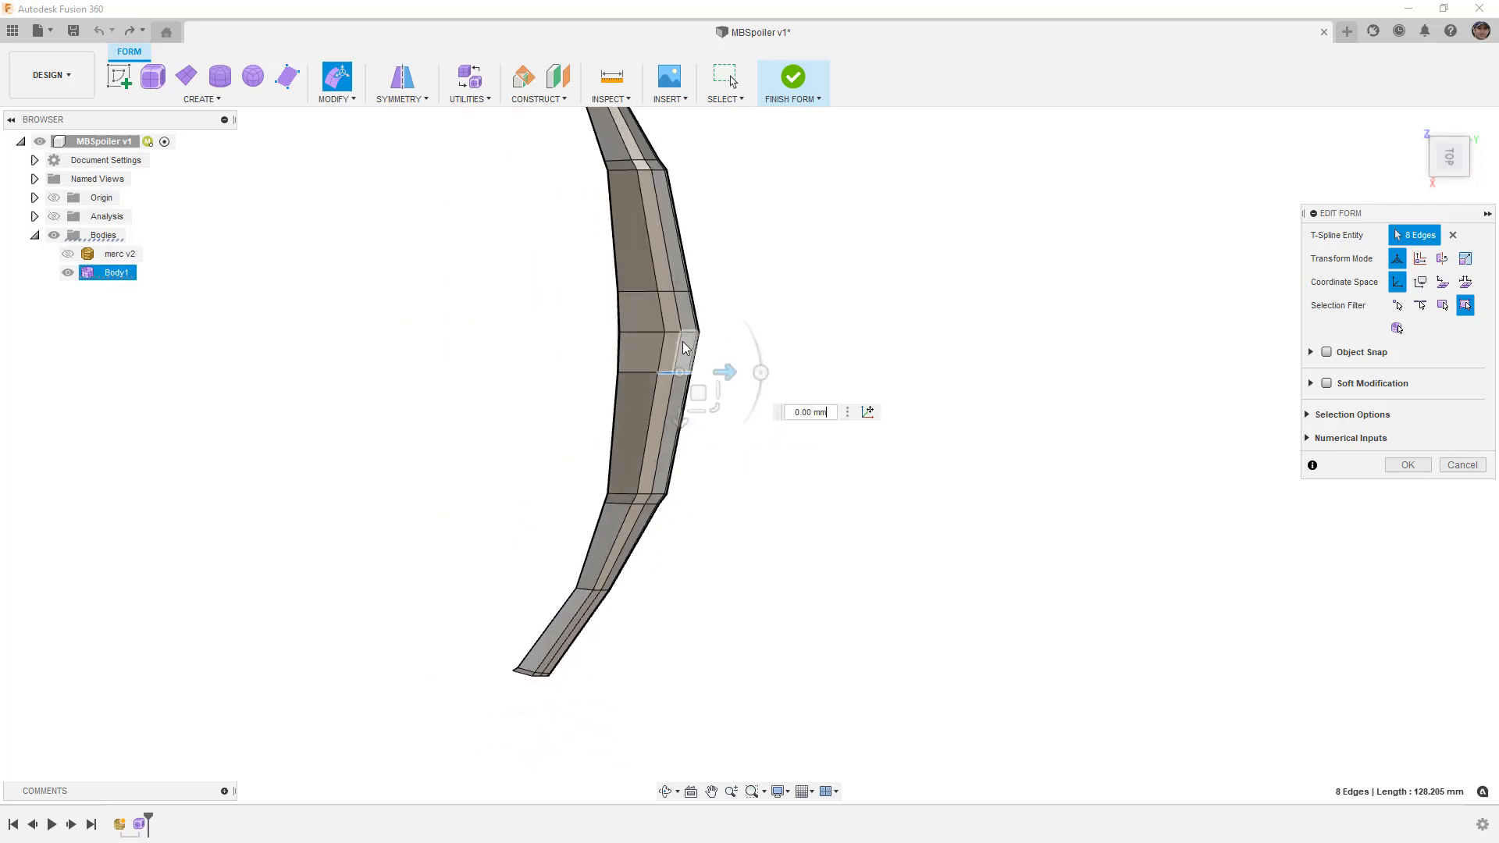
pyautogui.click(1397, 468)
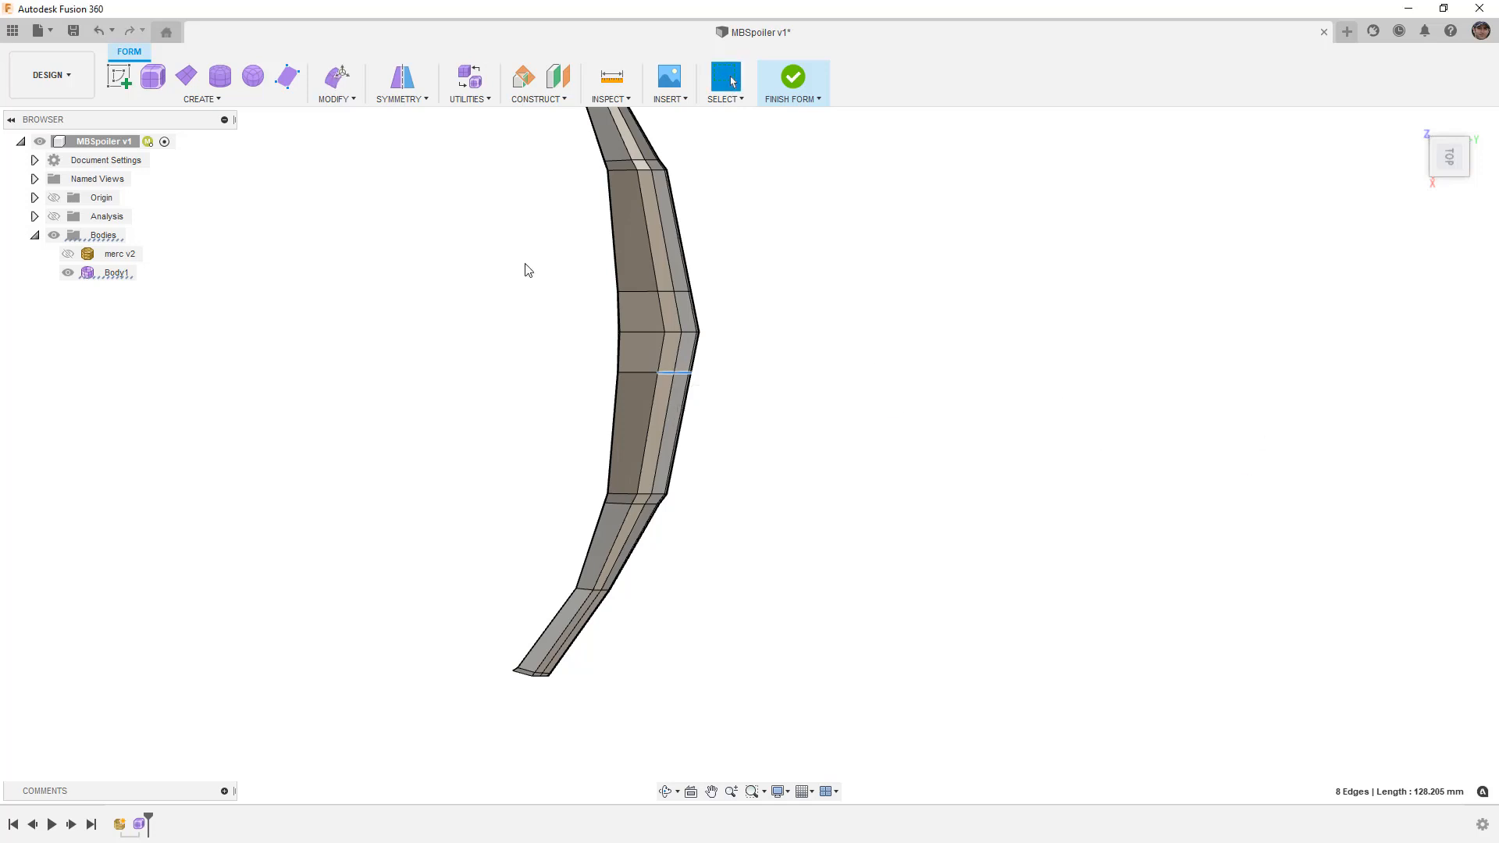
# Try to apply internal mirror symmetry using the two upper faces next to the spoiler's centreline.
pyautogui.click(417, 98)
pyautogui.click(421, 114)
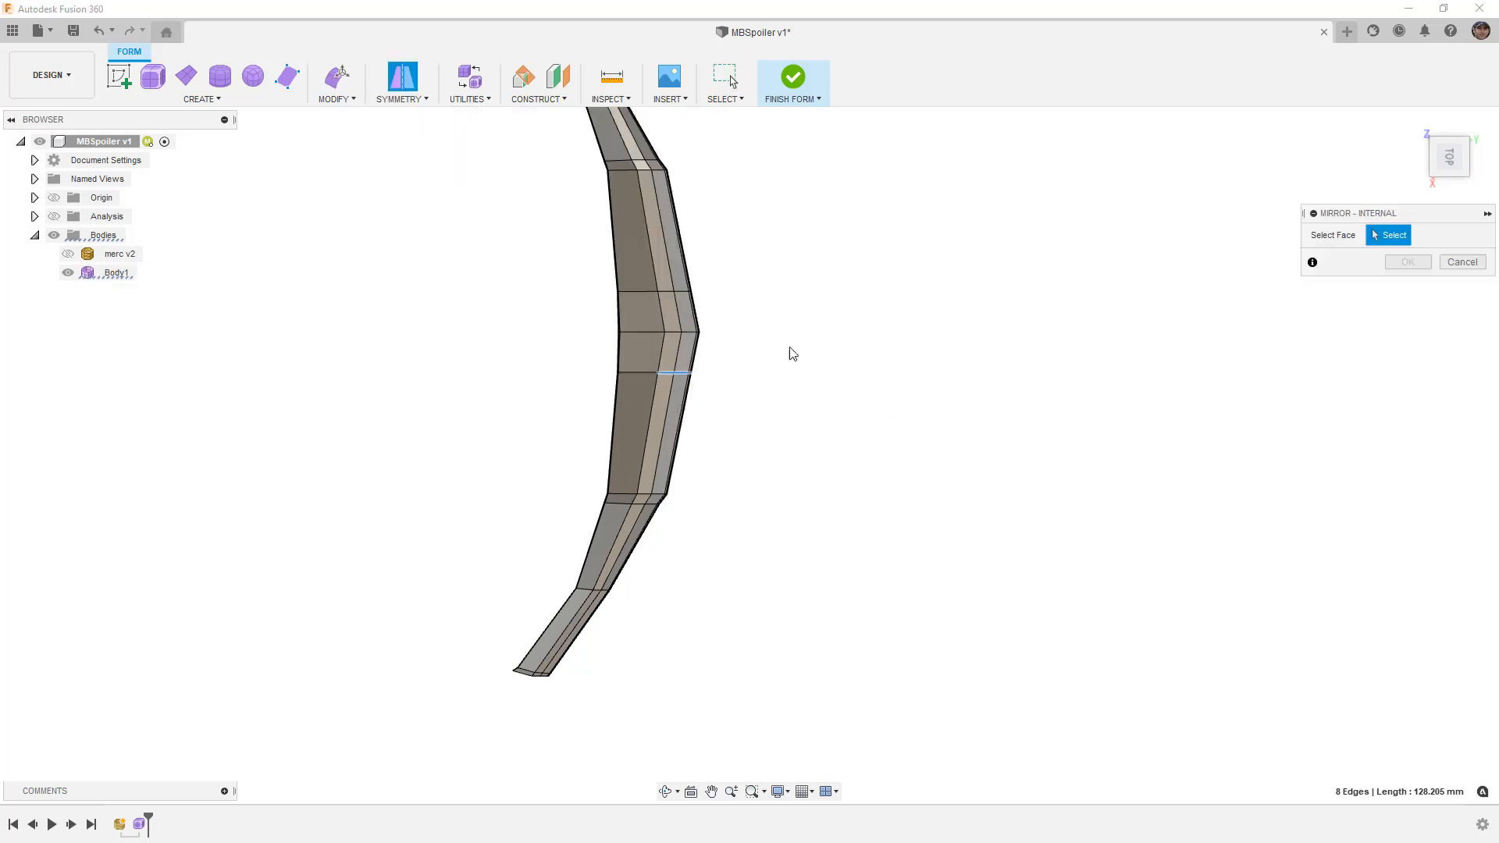
pyautogui.click(645, 349)
pyautogui.click(644, 324)
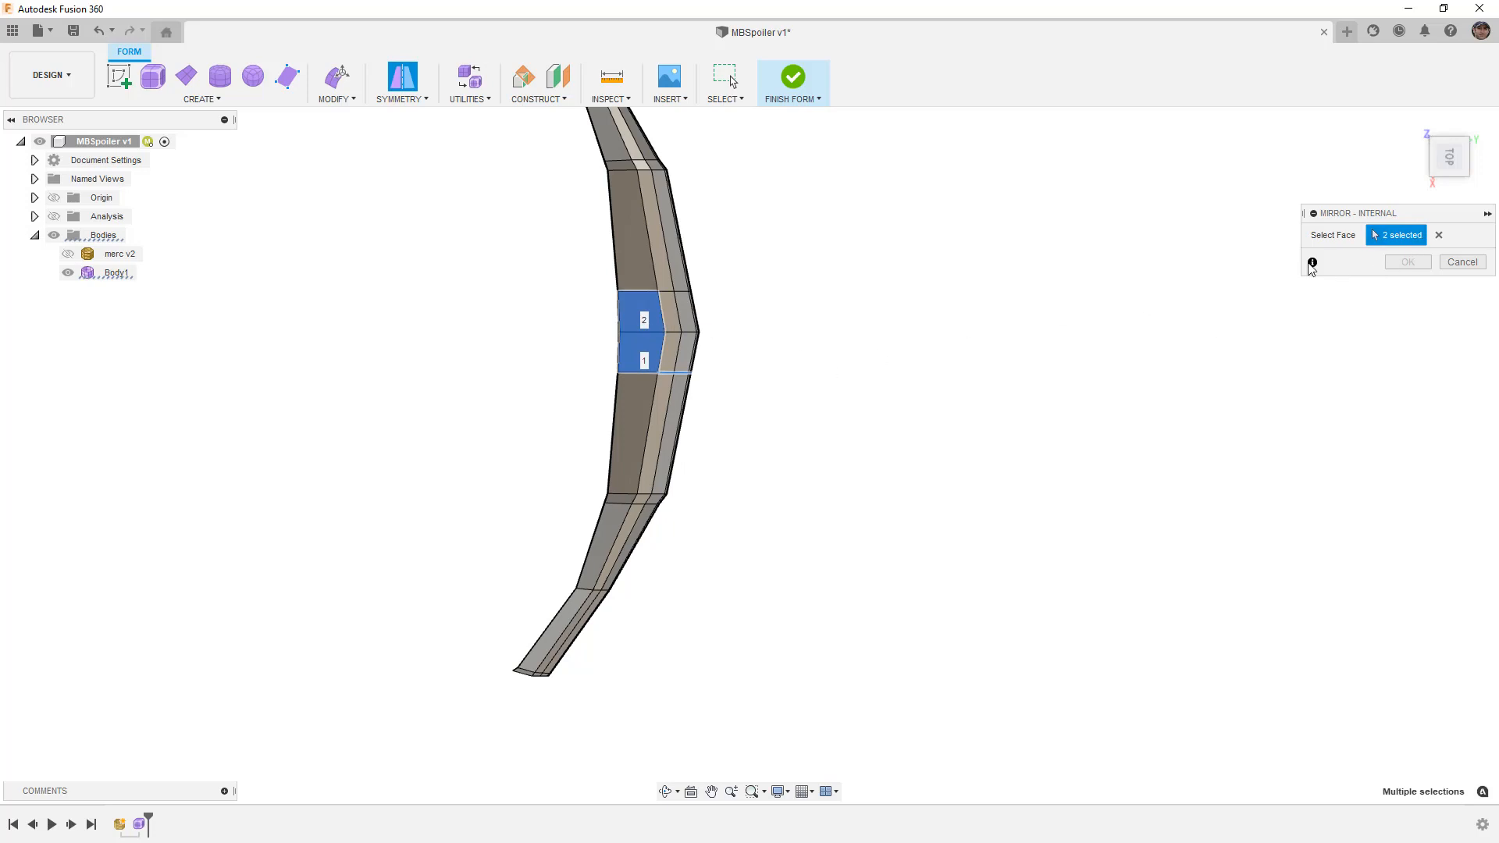
pyautogui.scroll(4, 654, 320)
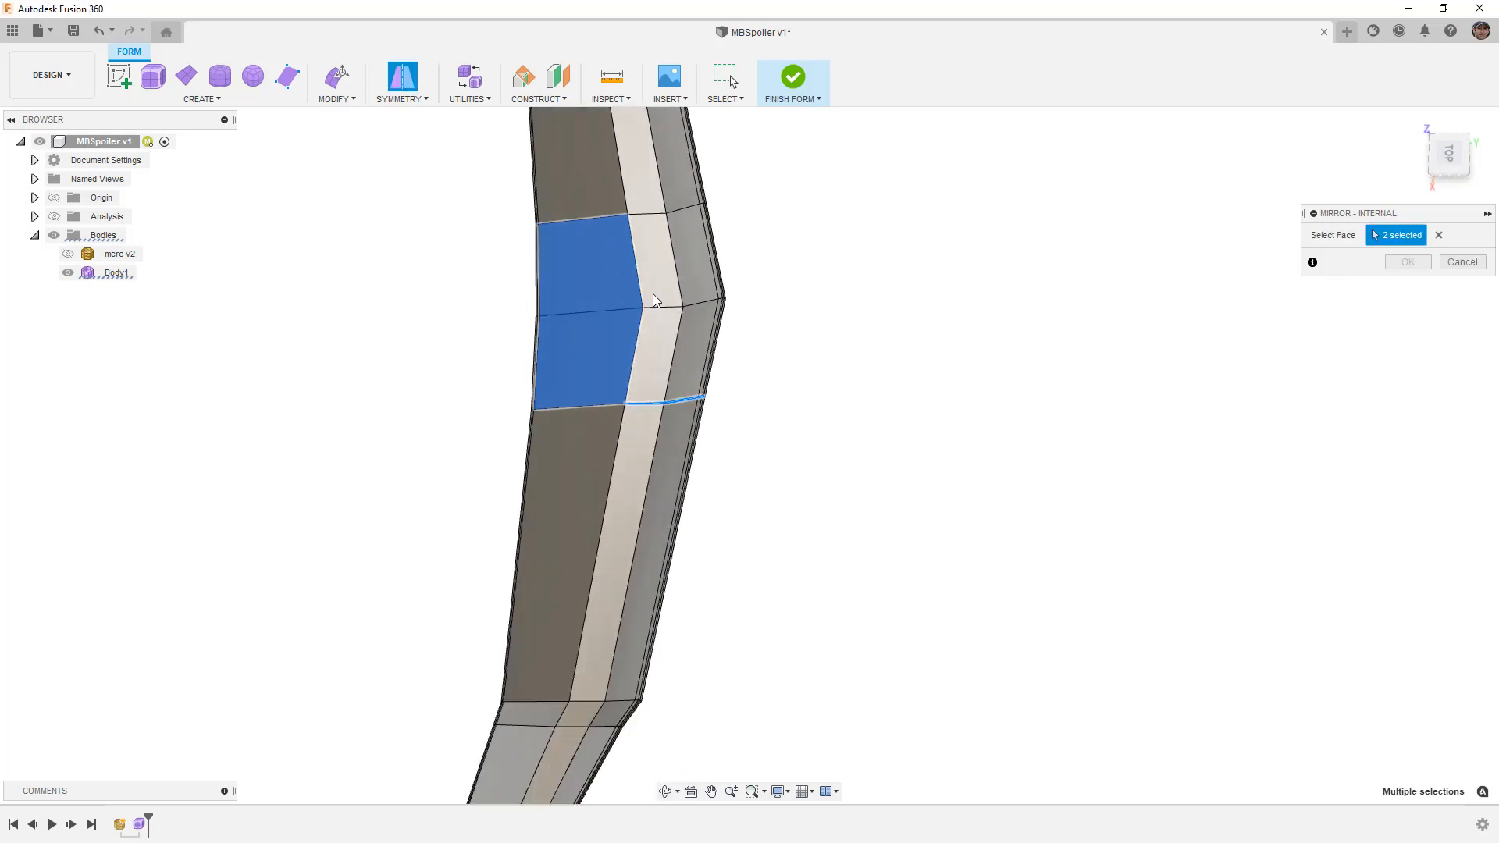
pyautogui.click(1461, 262)
# Apply internal mirror symmetry to the spoiler using the two matching long faces on either side of its central face pair.
pyautogui.keyDown('shift'); pyautogui.moveTo(820, 305); pyautogui.dragTo(874, 260, button='middle'); pyautogui.keyUp('shift')
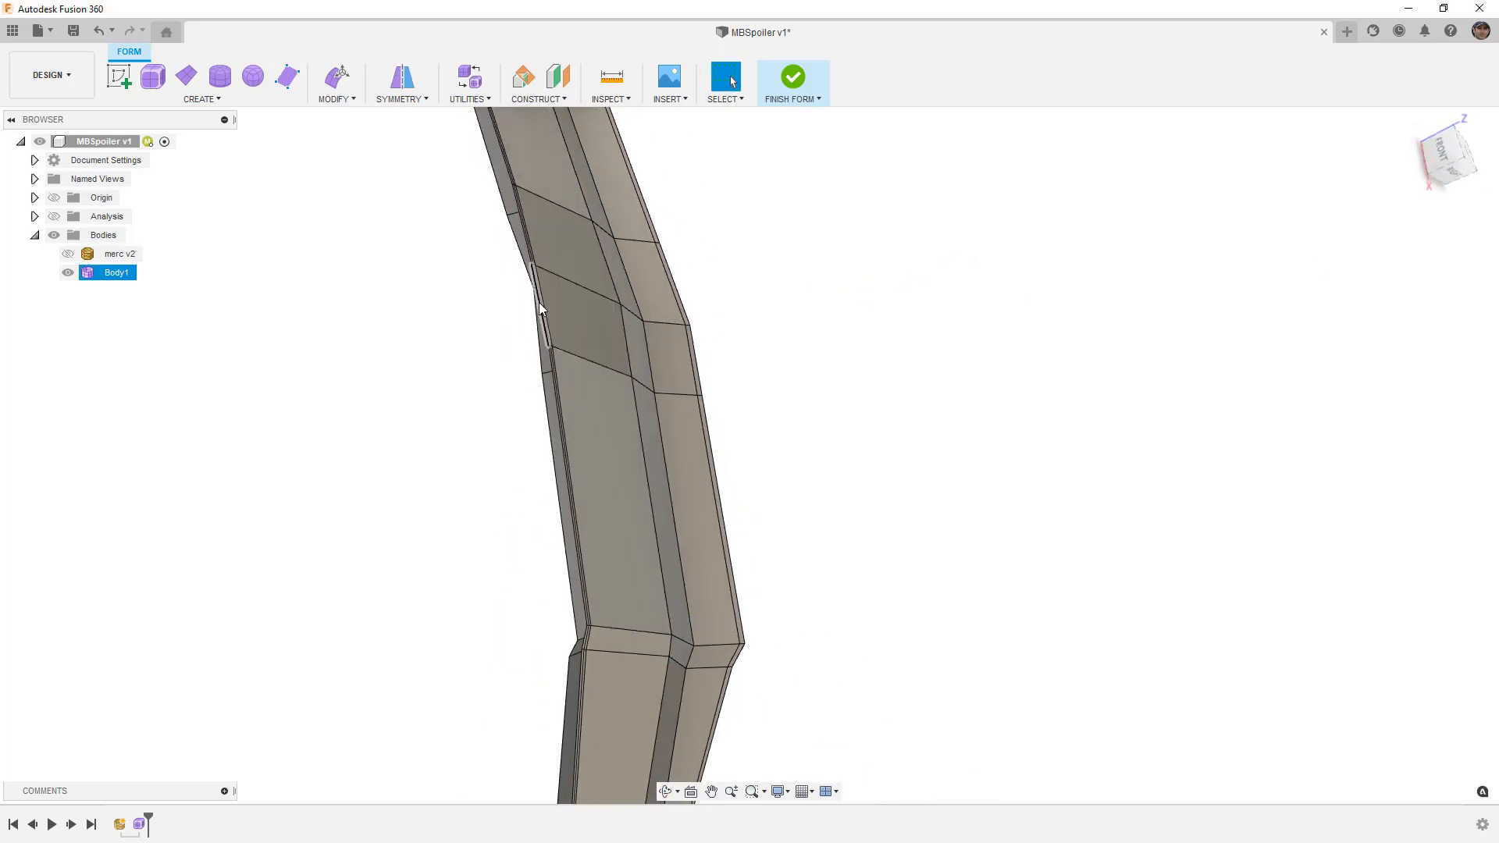
pyautogui.click(402, 99)
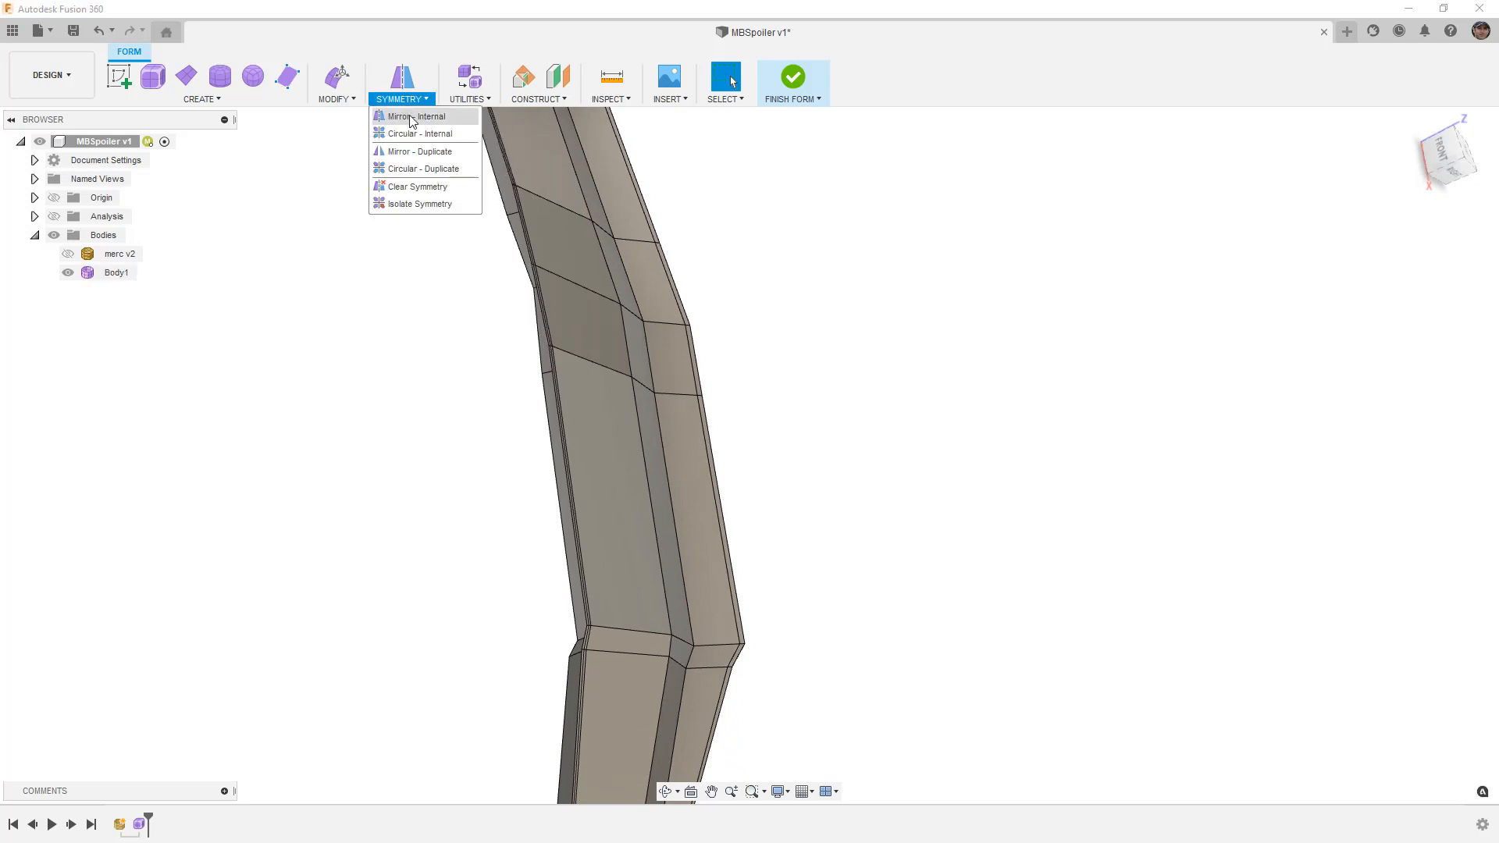
pyautogui.click(416, 117)
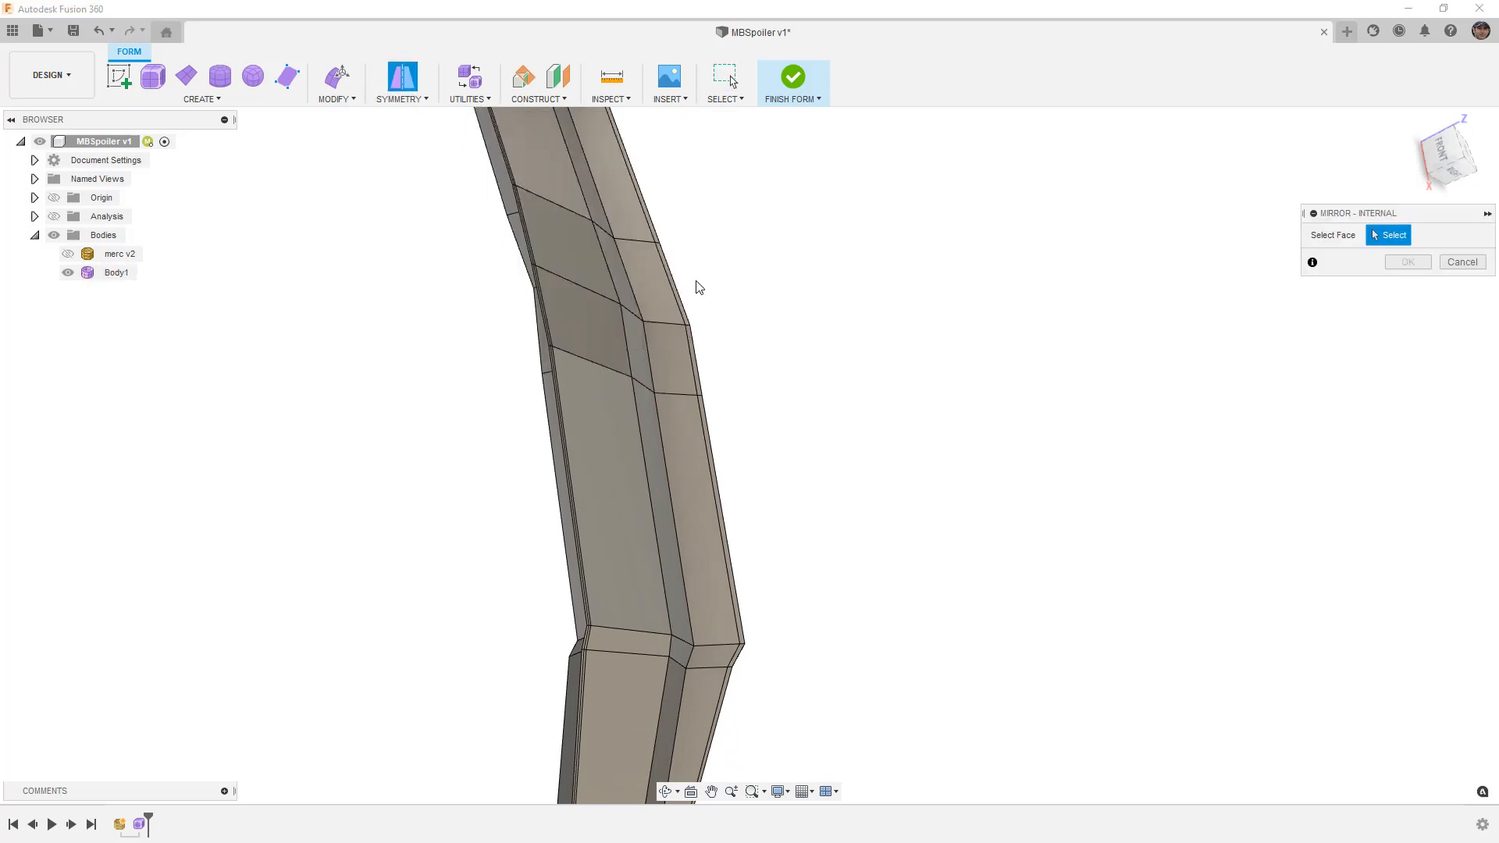
pyautogui.click(617, 404)
pyautogui.click(555, 157)
pyautogui.click(1407, 261)
pyautogui.keyDown('shift'); pyautogui.moveTo(1020, 294); pyautogui.dragTo(972, 314, button='middle'); pyautogui.keyUp('shift')
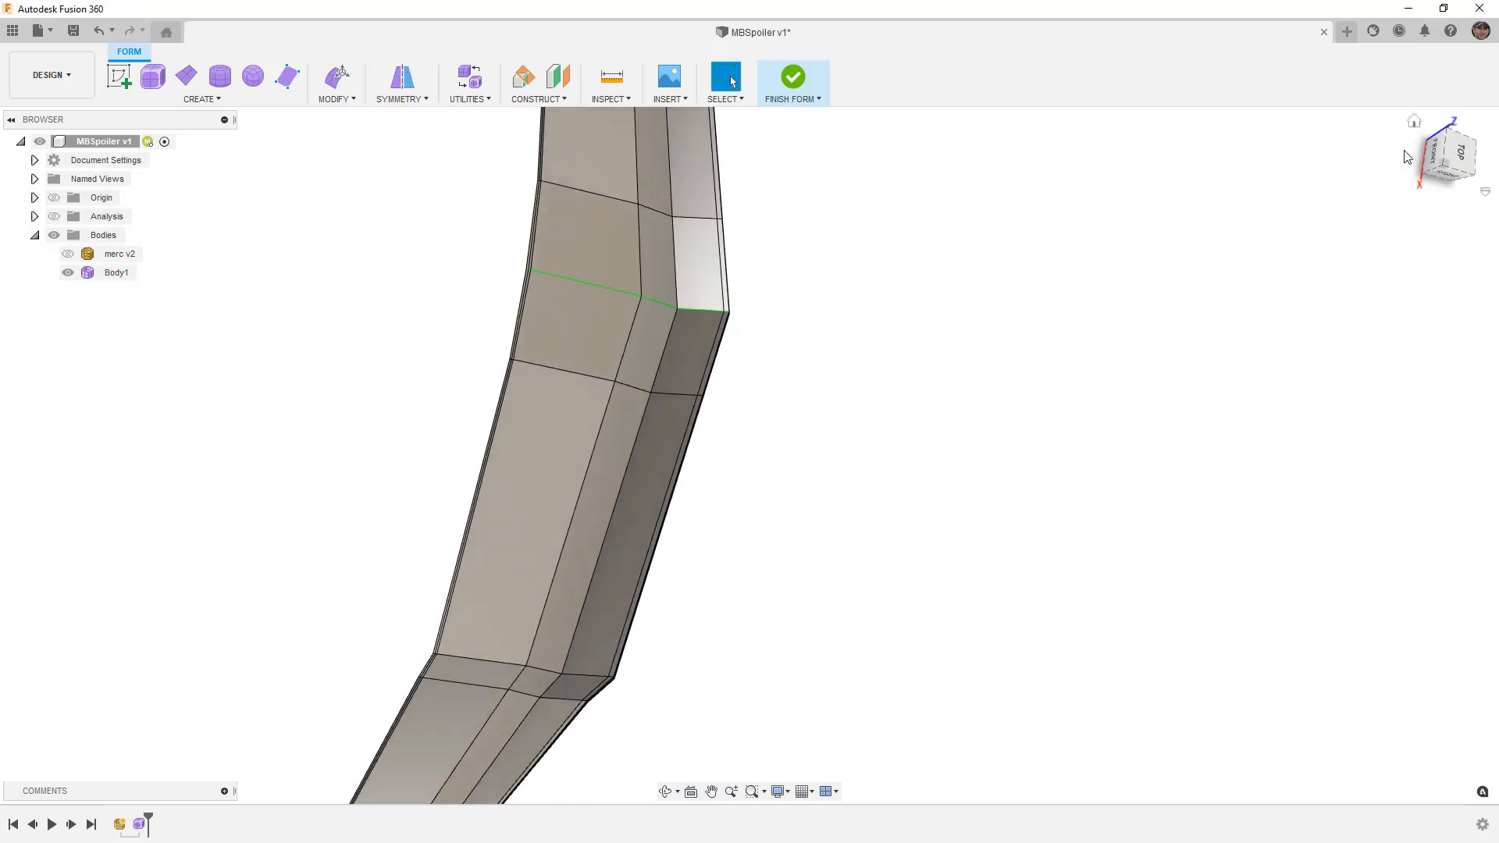
# With Edit Form, move the upper cross-section edges beside the spoiler's centreline 10 mm rearward and fine-tune their rearward position.
pyautogui.click(1461, 154)
pyautogui.click(338, 76)
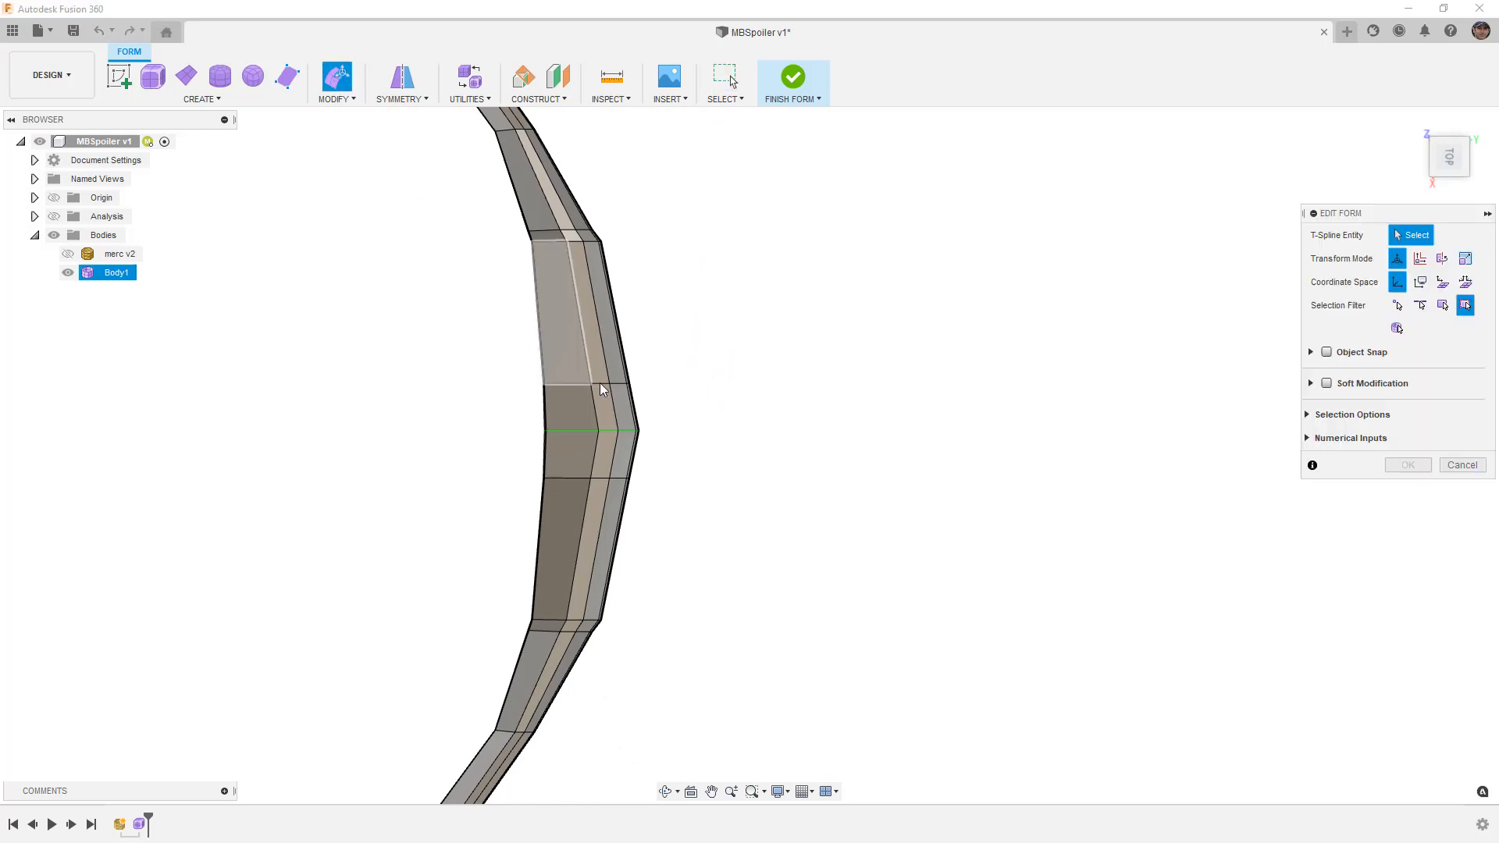
pyautogui.scroll(3, 649, 471)
pyautogui.moveTo(540, 467); pyautogui.dragTo(660, 486)
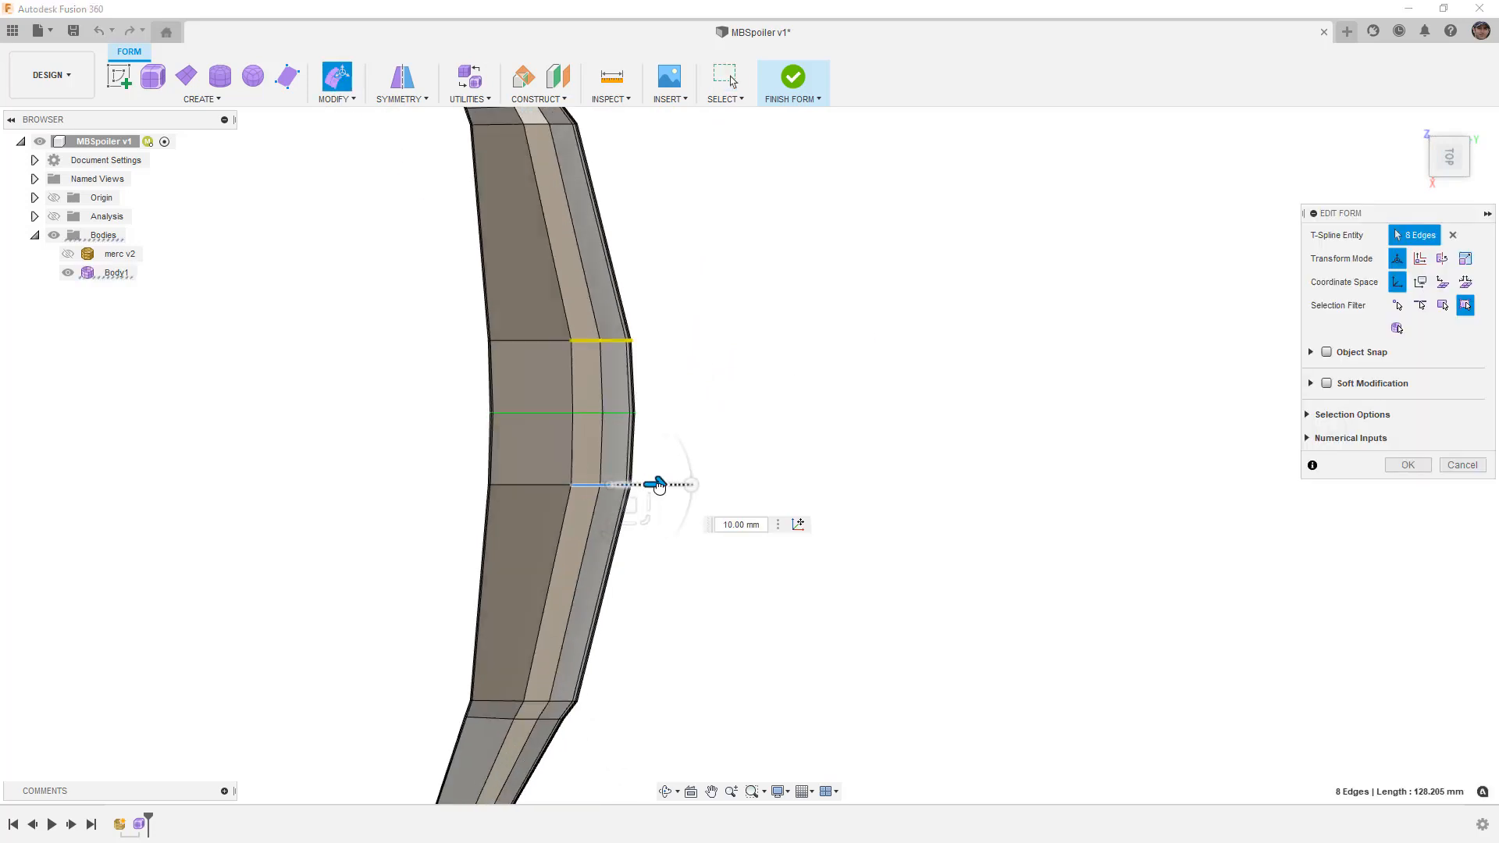
pyautogui.hotkey('alt', '3')
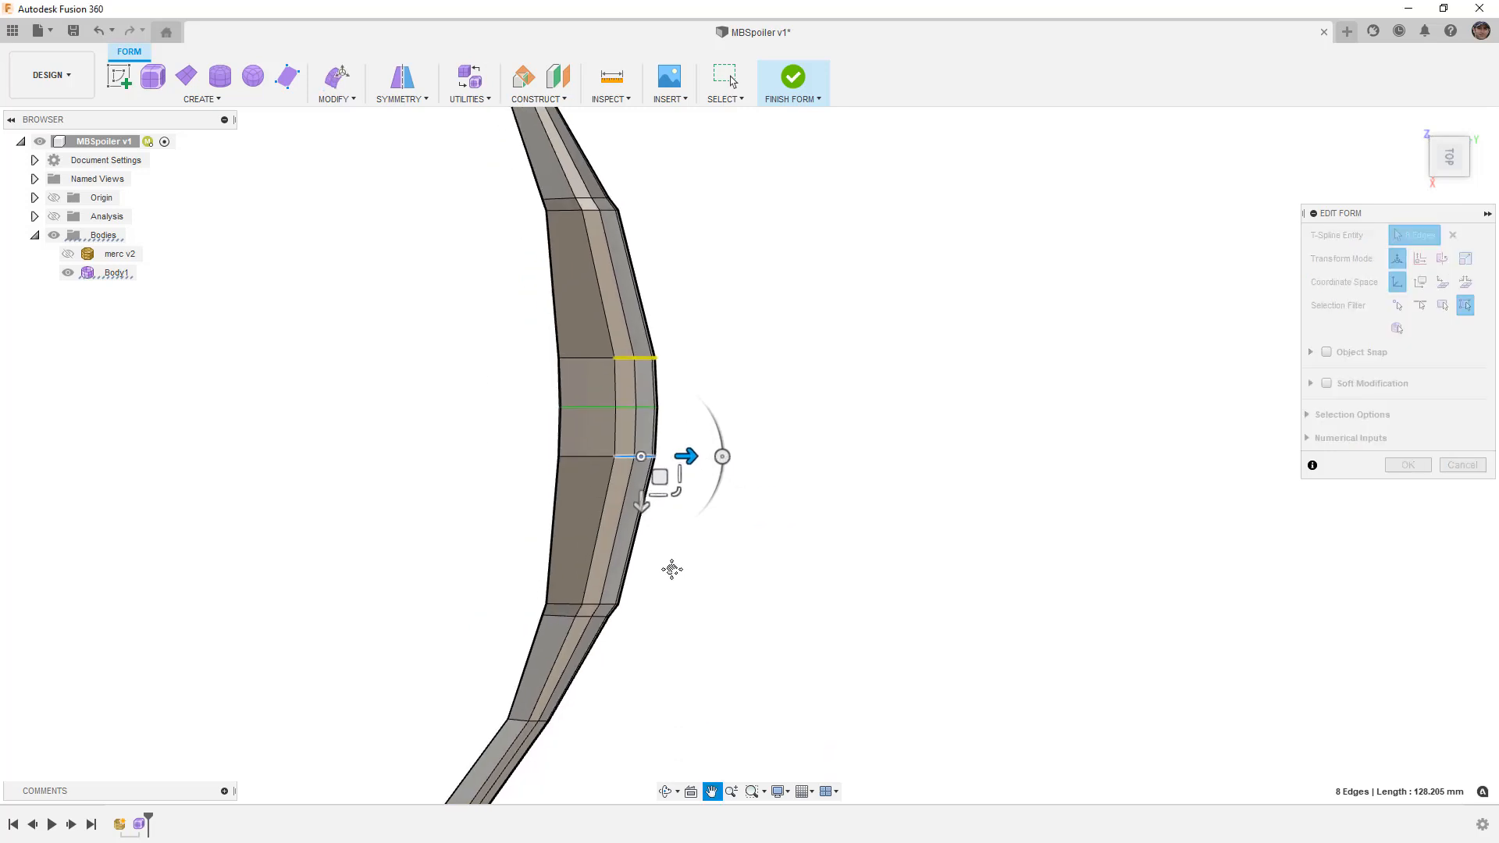
pyautogui.hotkey('alt', '1')
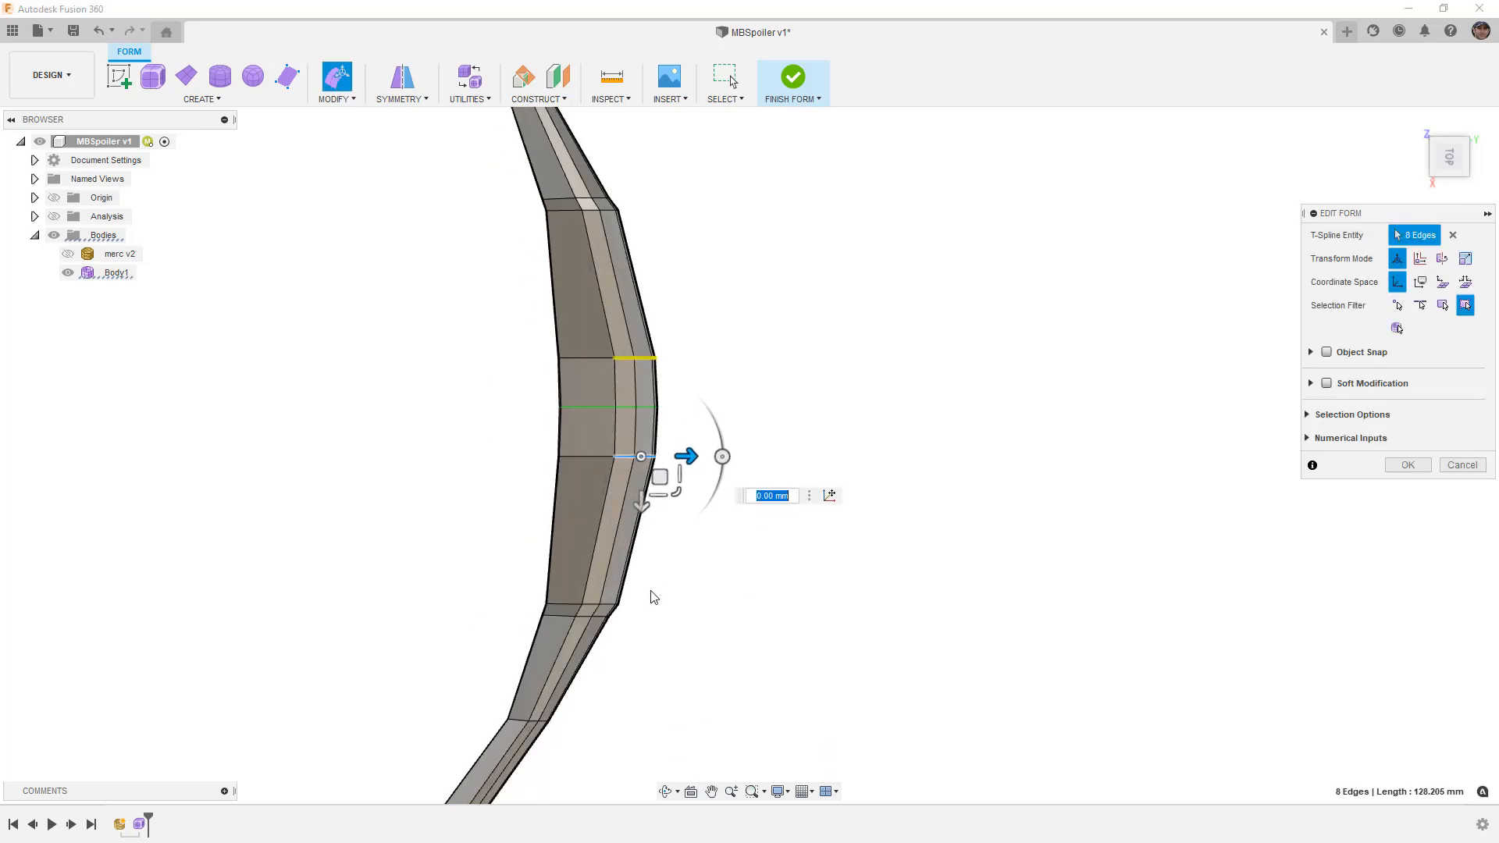
pyautogui.scroll(5, 652, 609)
pyautogui.moveTo(630, 474); pyautogui.dragTo(564, 474)
pyautogui.scroll(3, 640, 492)
pyautogui.scroll(-5, 766, 421)
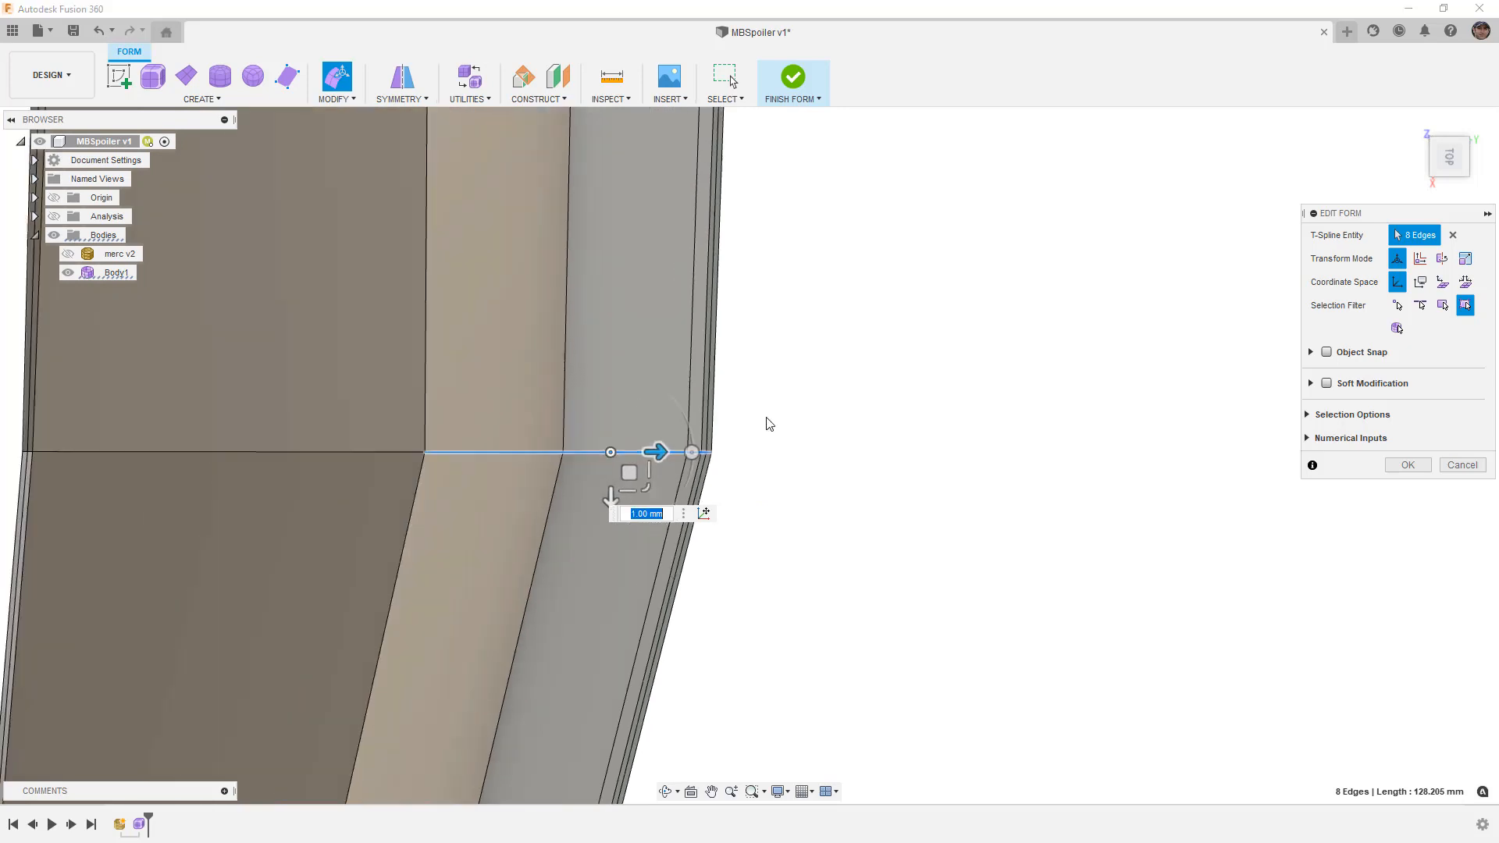
# Move the upper cross-section edges at the spoiler's outer bend 6 mm rearward, restore smooth display and accept the edit.
pyautogui.moveTo(755, 567); pyautogui.dragTo(708, 381, button='middle')
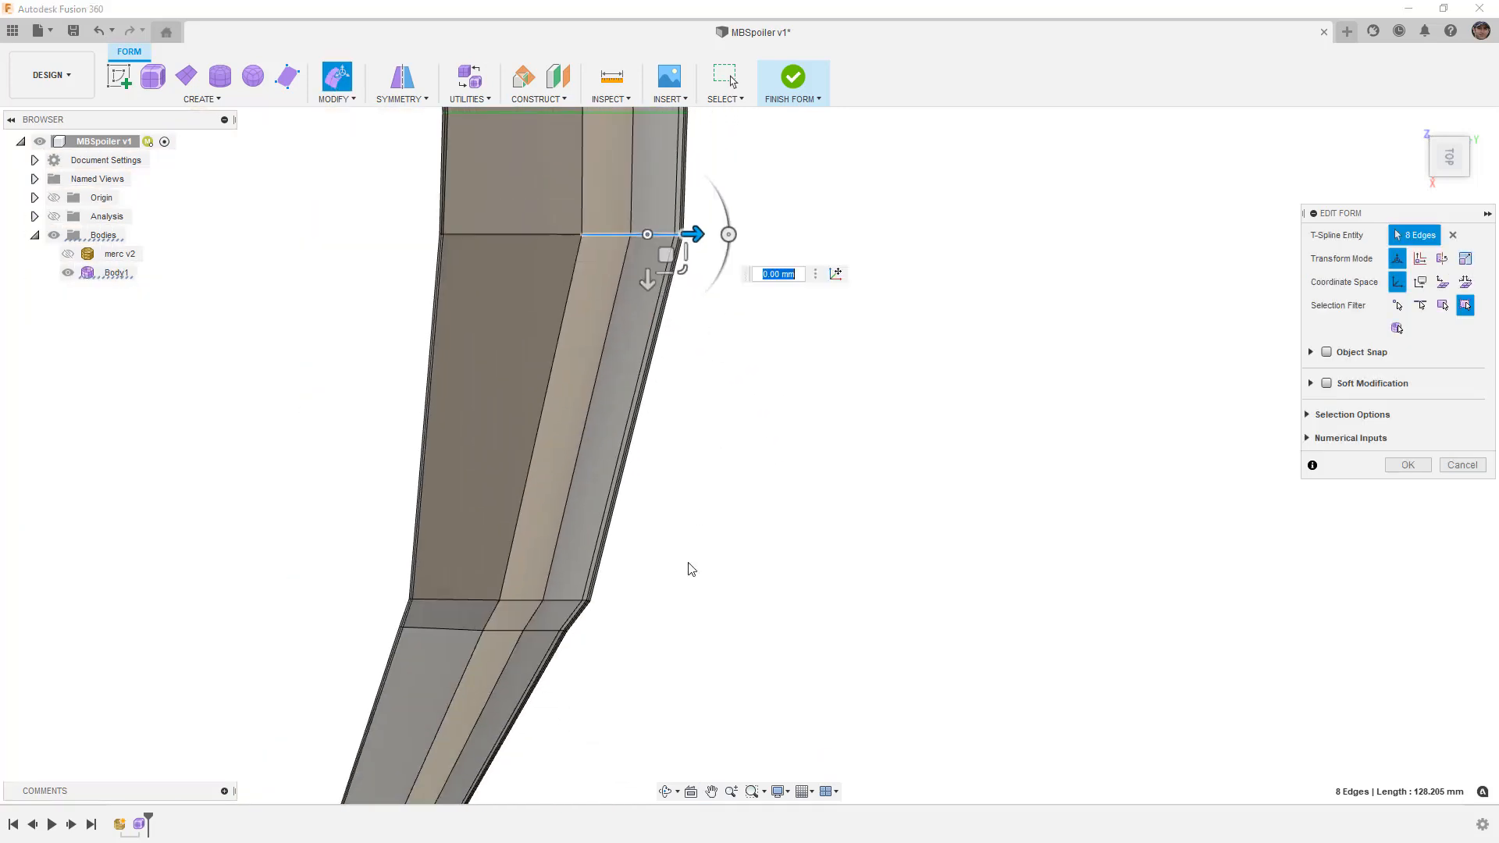
pyautogui.scroll(-2, 681, 576)
pyautogui.moveTo(512, 582); pyautogui.dragTo(622, 609)
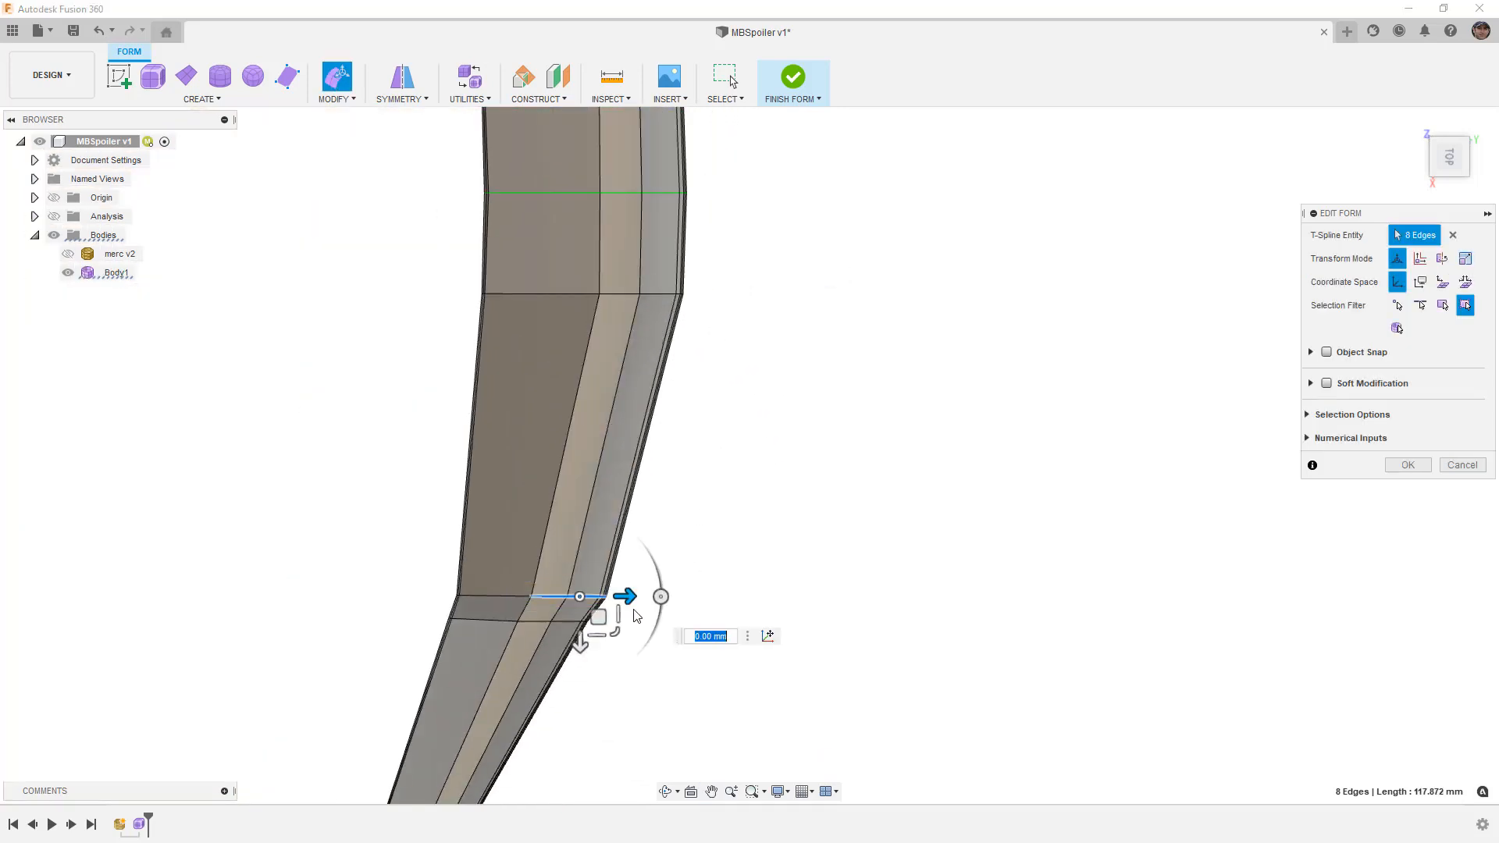
pyautogui.scroll(5, 617, 597)
pyautogui.moveTo(587, 541); pyautogui.dragTo(690, 531)
pyautogui.scroll(-2, 688, 523)
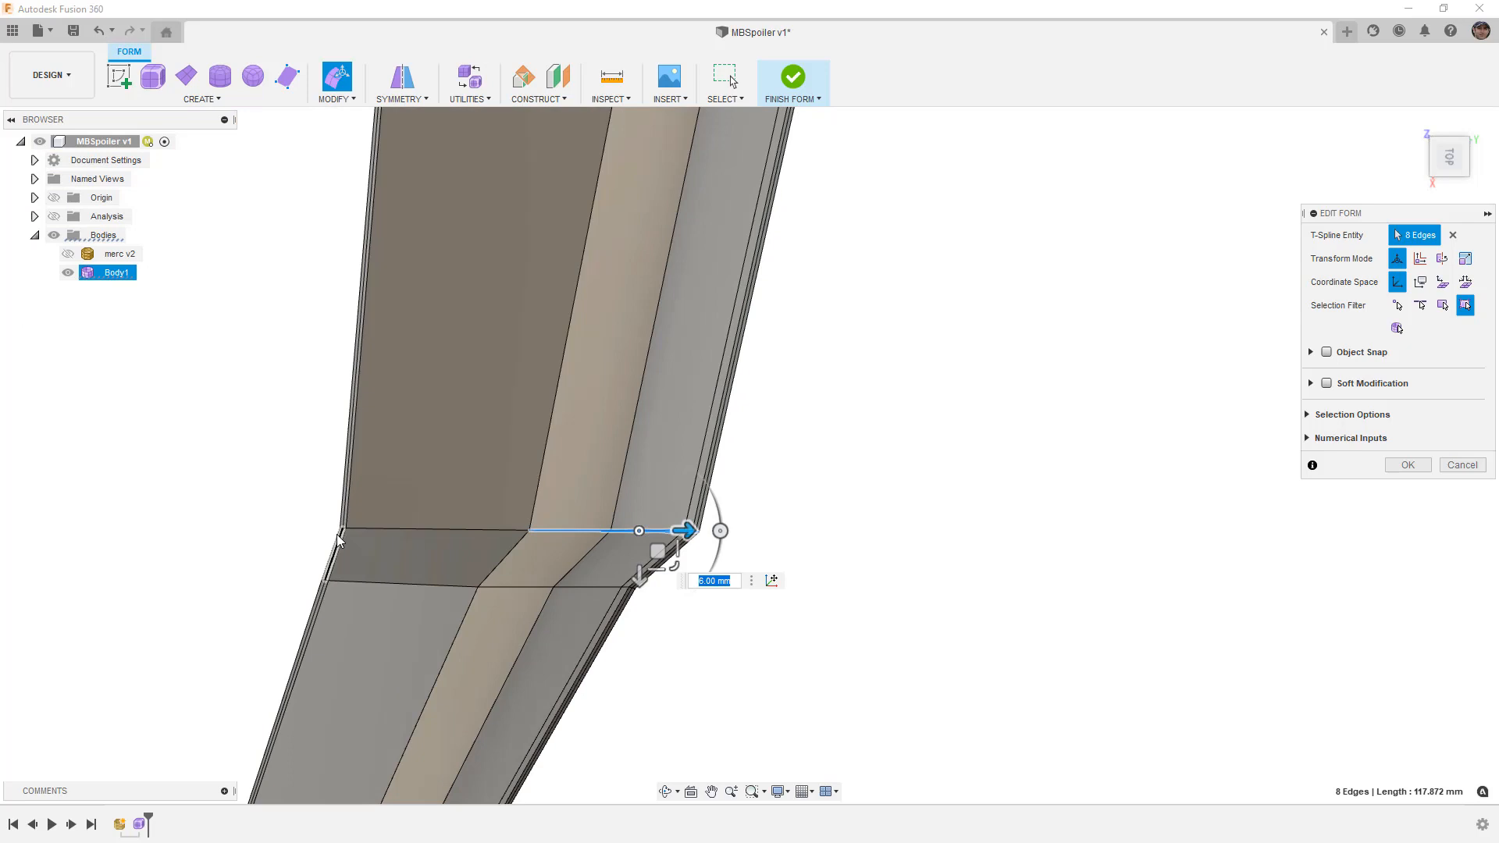
pyautogui.hotkey('alt', '3')
pyautogui.scroll(-5, 747, 496)
pyautogui.keyDown('shift'); pyautogui.moveTo(749, 503); pyautogui.dragTo(790, 468, button='middle'); pyautogui.keyUp('shift')
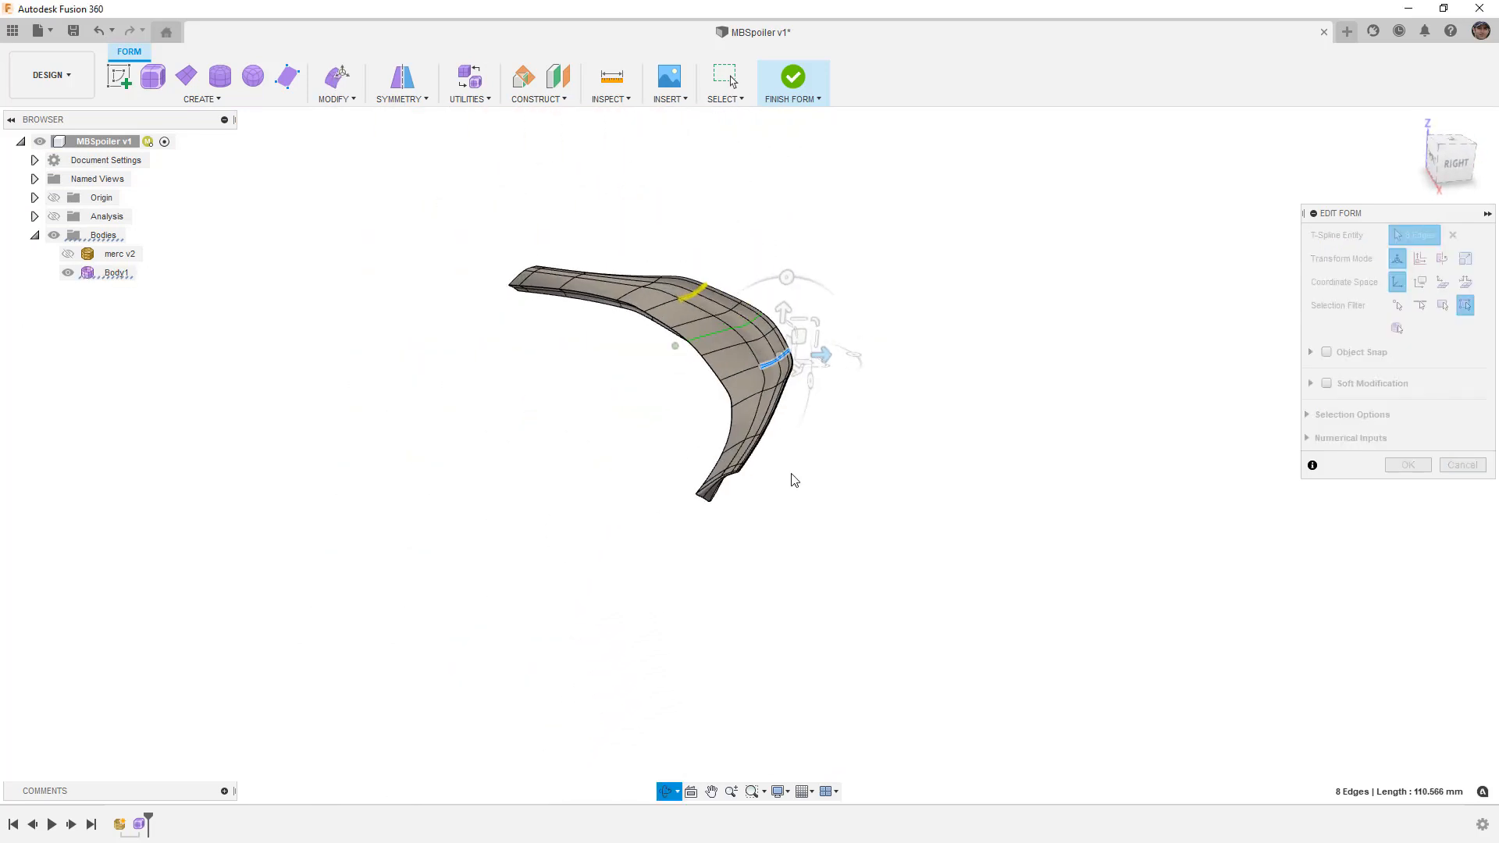
pyautogui.click(1408, 465)
# Show the merc v2 car mesh and finish the form to convert the spoiler into a solid body.
pyautogui.click(68, 253)
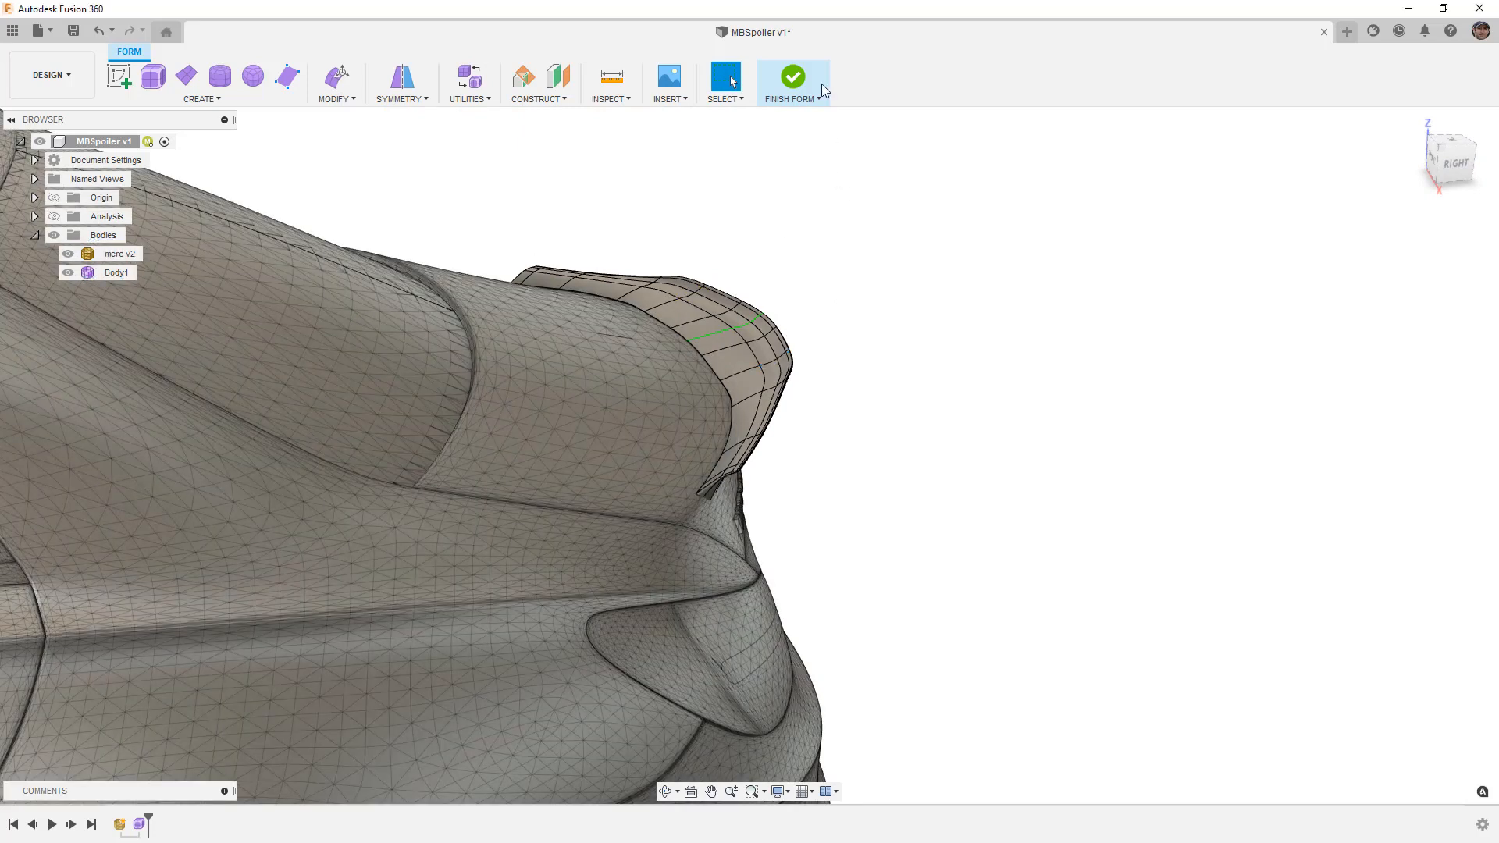
pyautogui.click(794, 78)
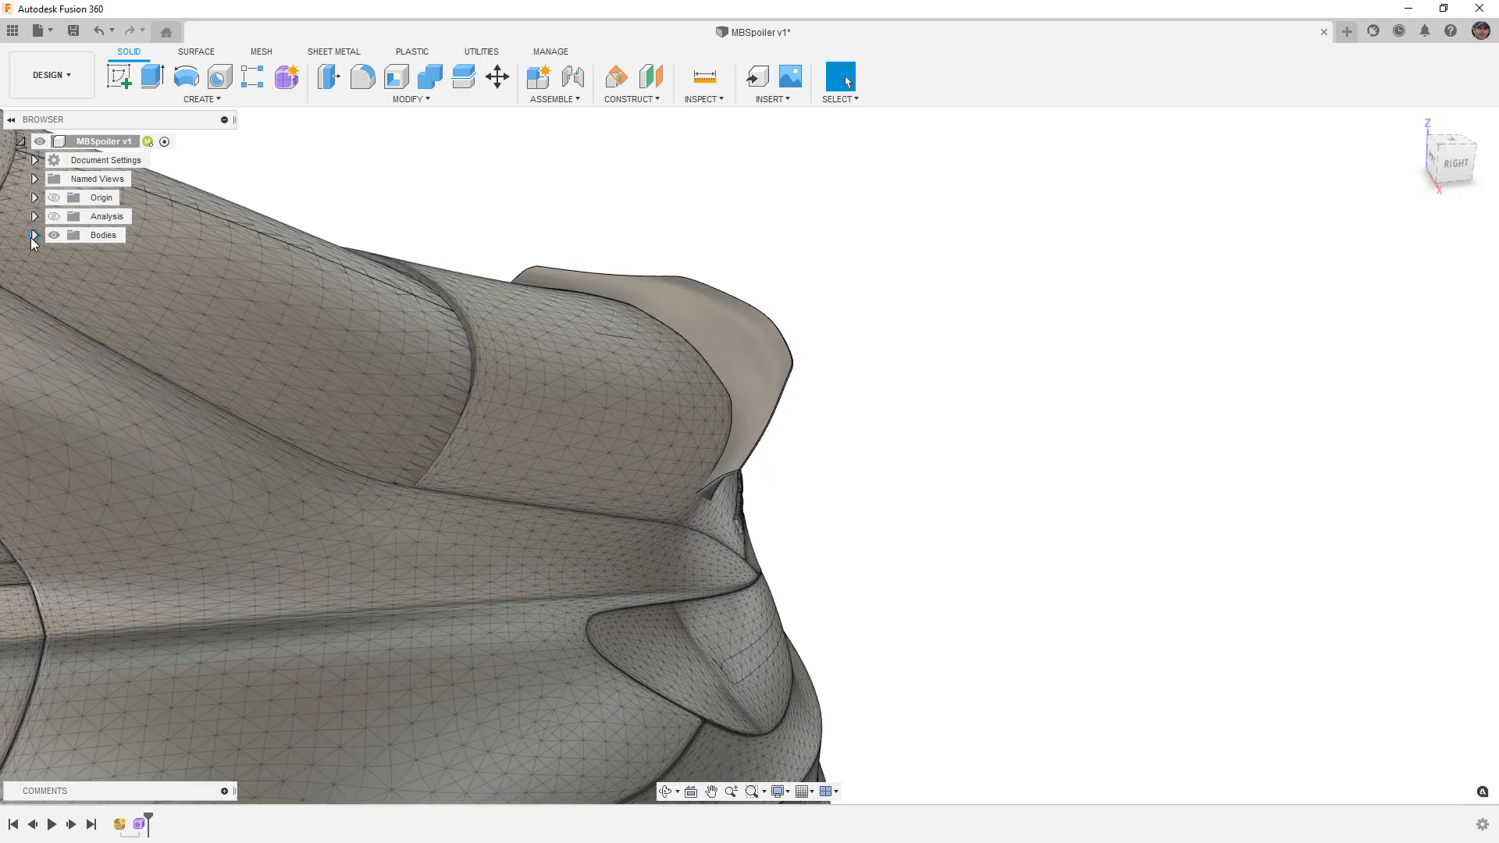
pyautogui.click(35, 235)
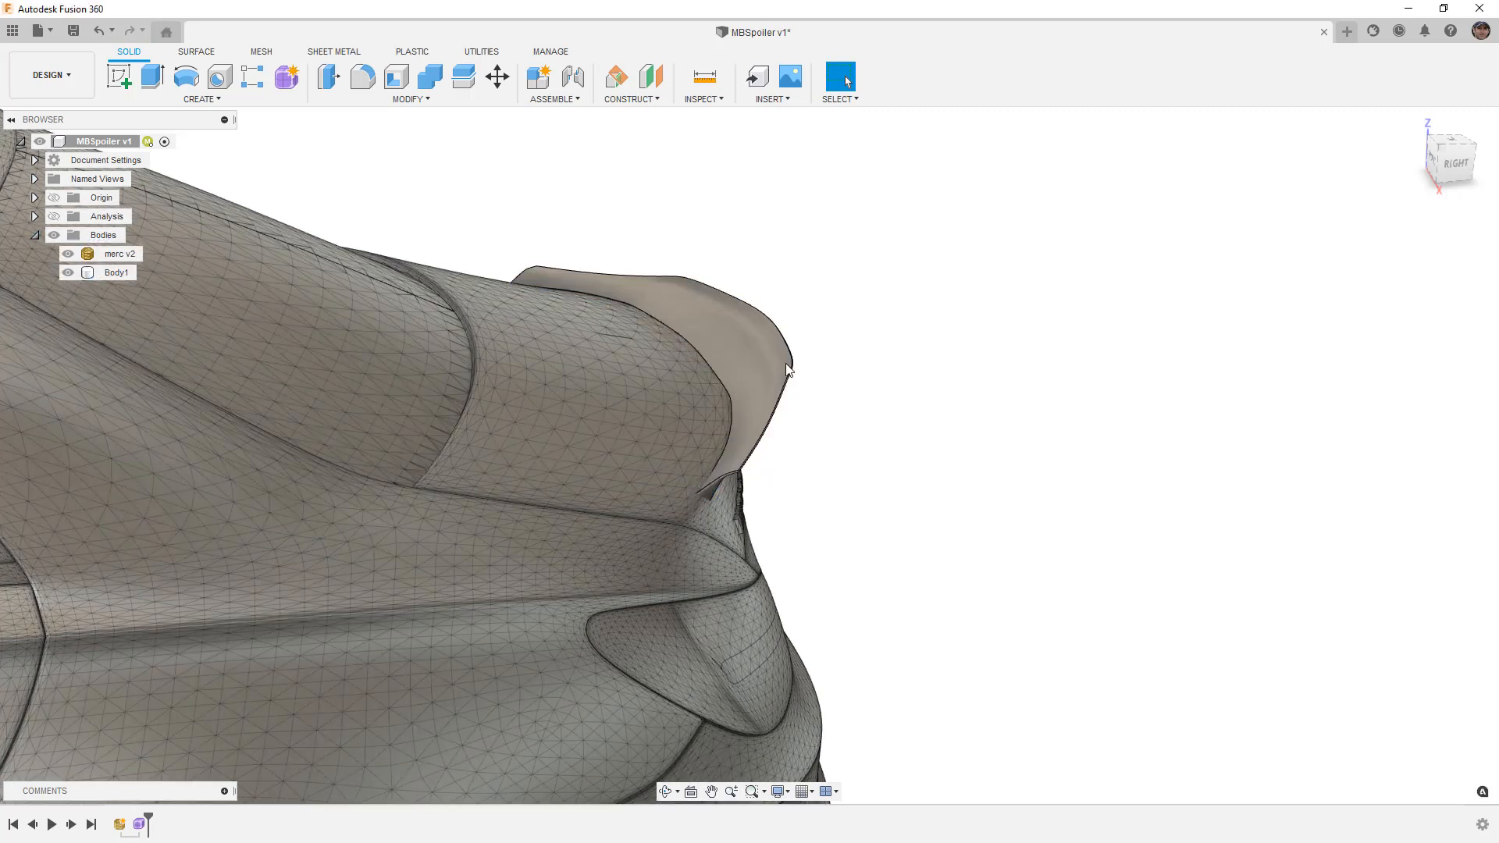
# Examine the solid spoiler's profile against the trunk from the side, with the mesh edges hidden.
pyautogui.keyDown('shift'); pyautogui.moveTo(785, 364); pyautogui.dragTo(762, 410, button='middle'); pyautogui.keyUp('shift')
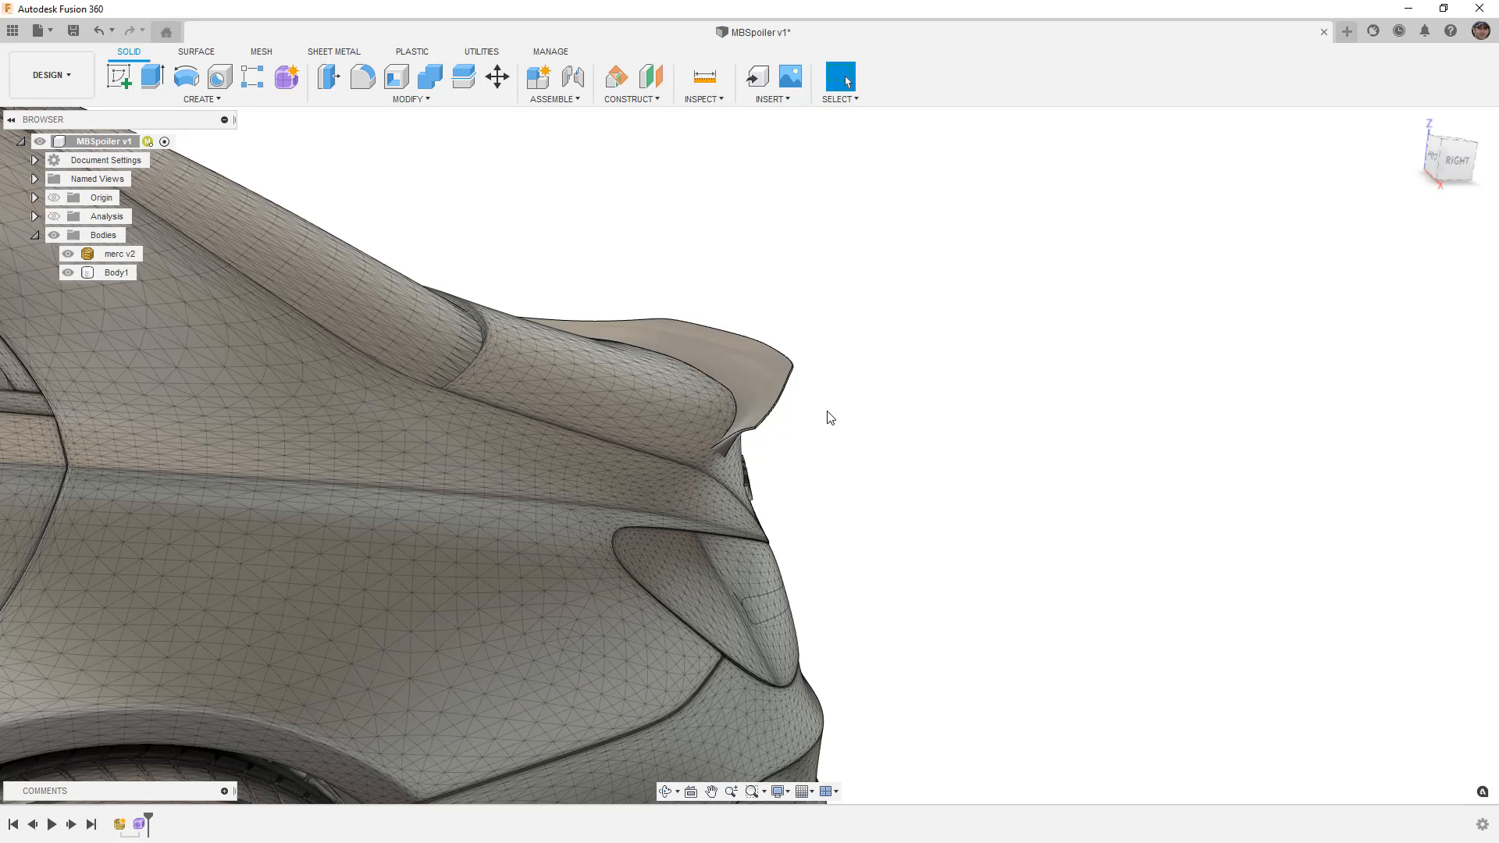
pyautogui.moveTo(826, 408)
pyautogui.keyDown('shift'); pyautogui.mouseDown(button='middle')
pyautogui.moveTo(712, 383)
pyautogui.moveTo(824, 401)
pyautogui.mouseUp(button='middle'); pyautogui.keyUp('shift')
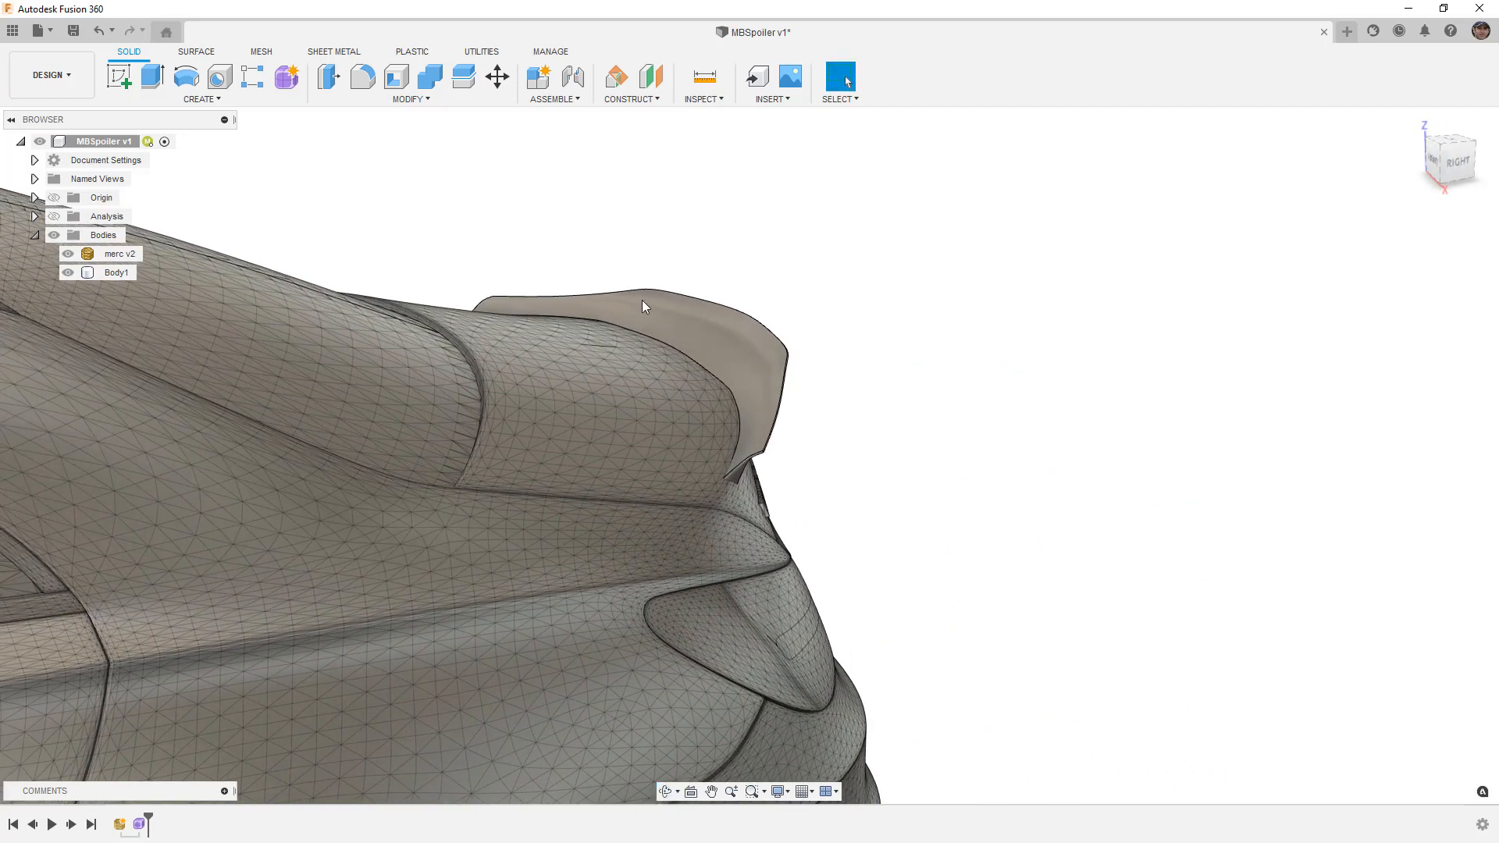
pyautogui.click(263, 51)
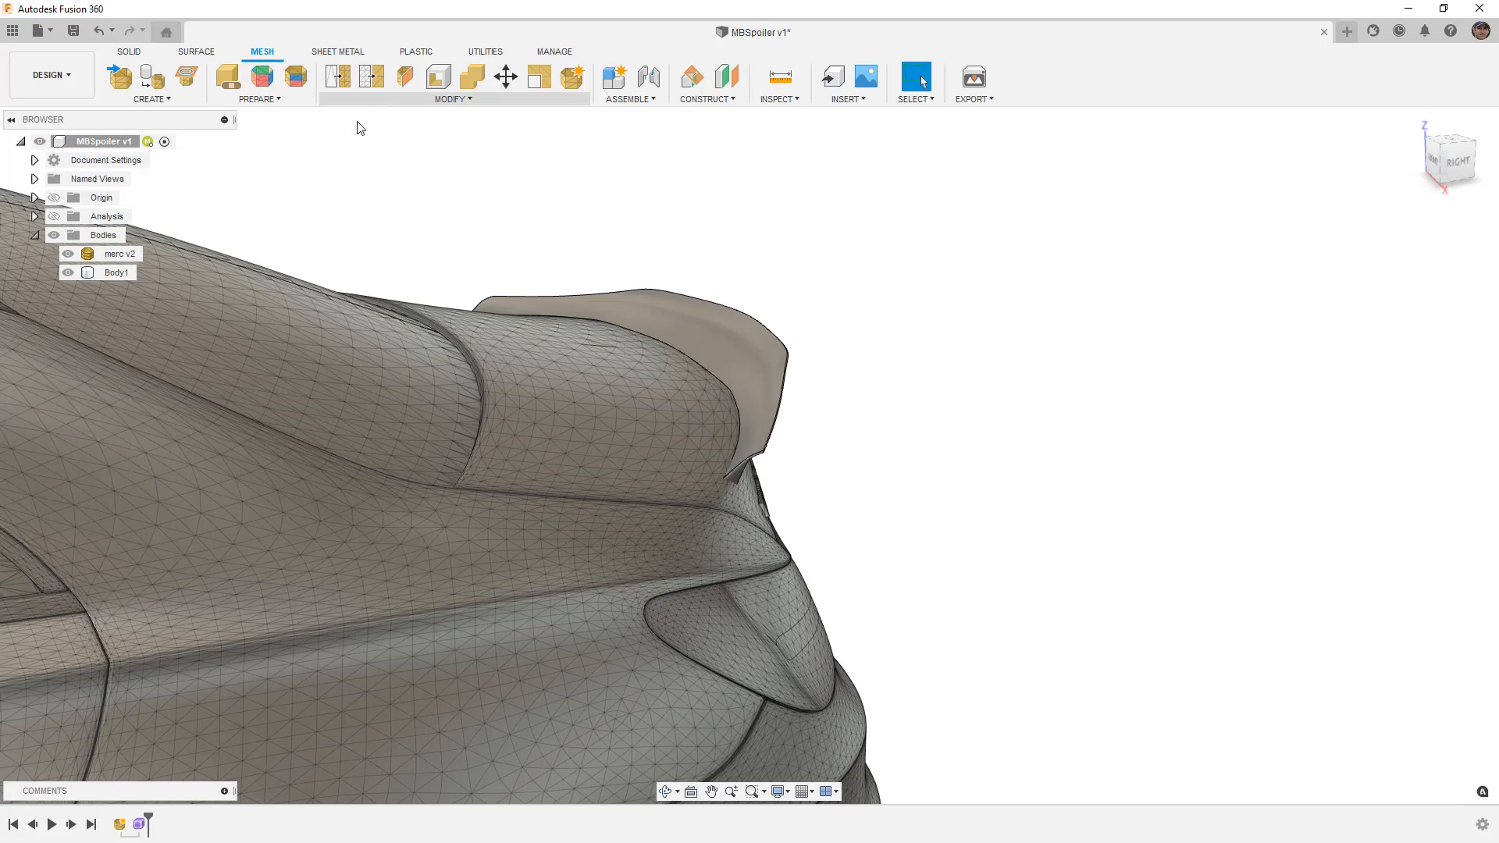
pyautogui.click(688, 327)
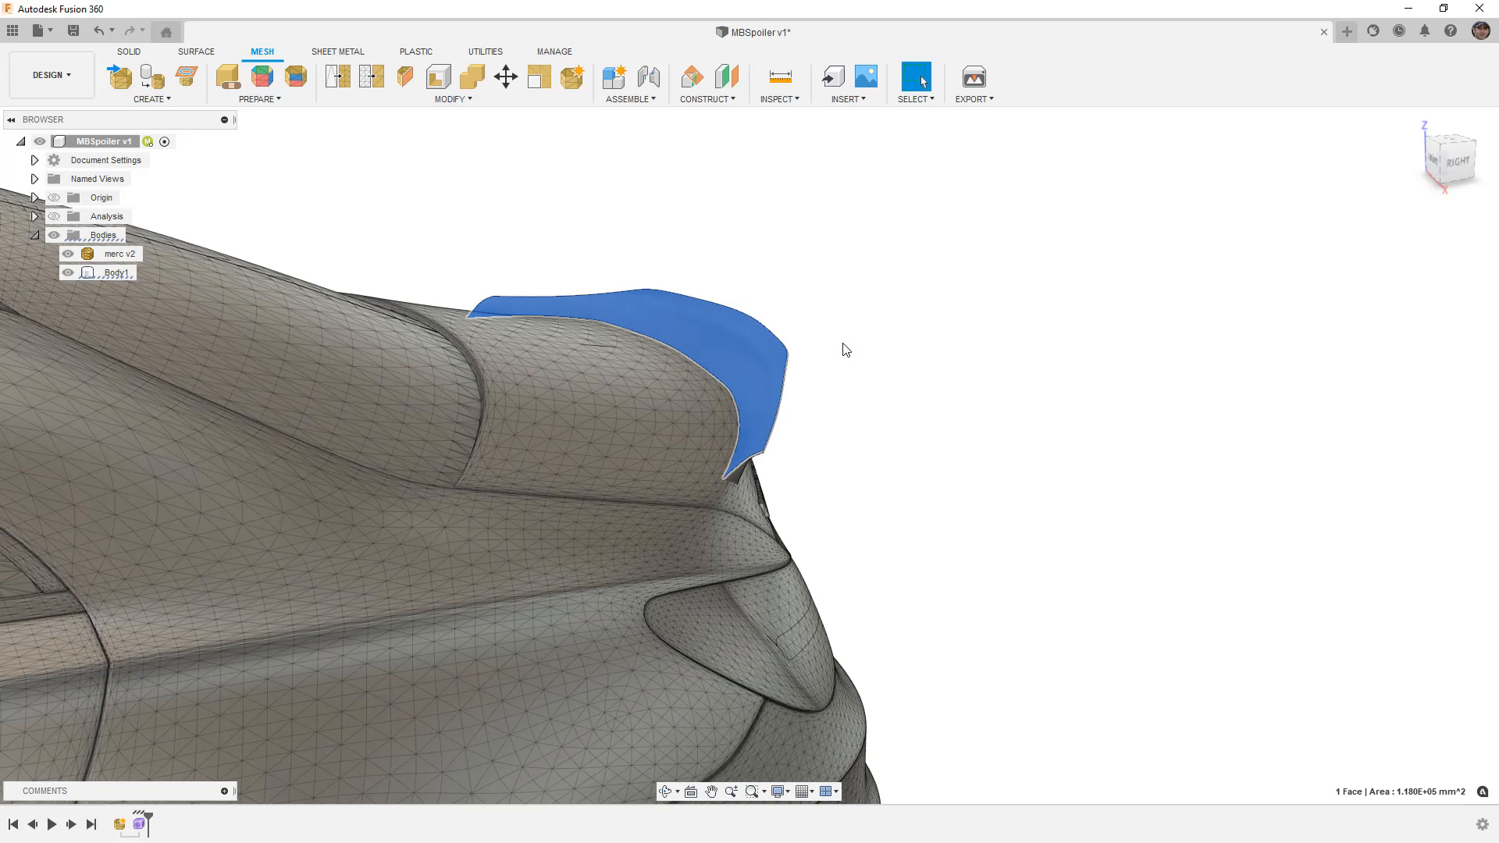
pyautogui.click(846, 349)
pyautogui.keyDown('shift'); pyautogui.moveTo(846, 346); pyautogui.dragTo(854, 356, button='middle'); pyautogui.keyUp('shift')
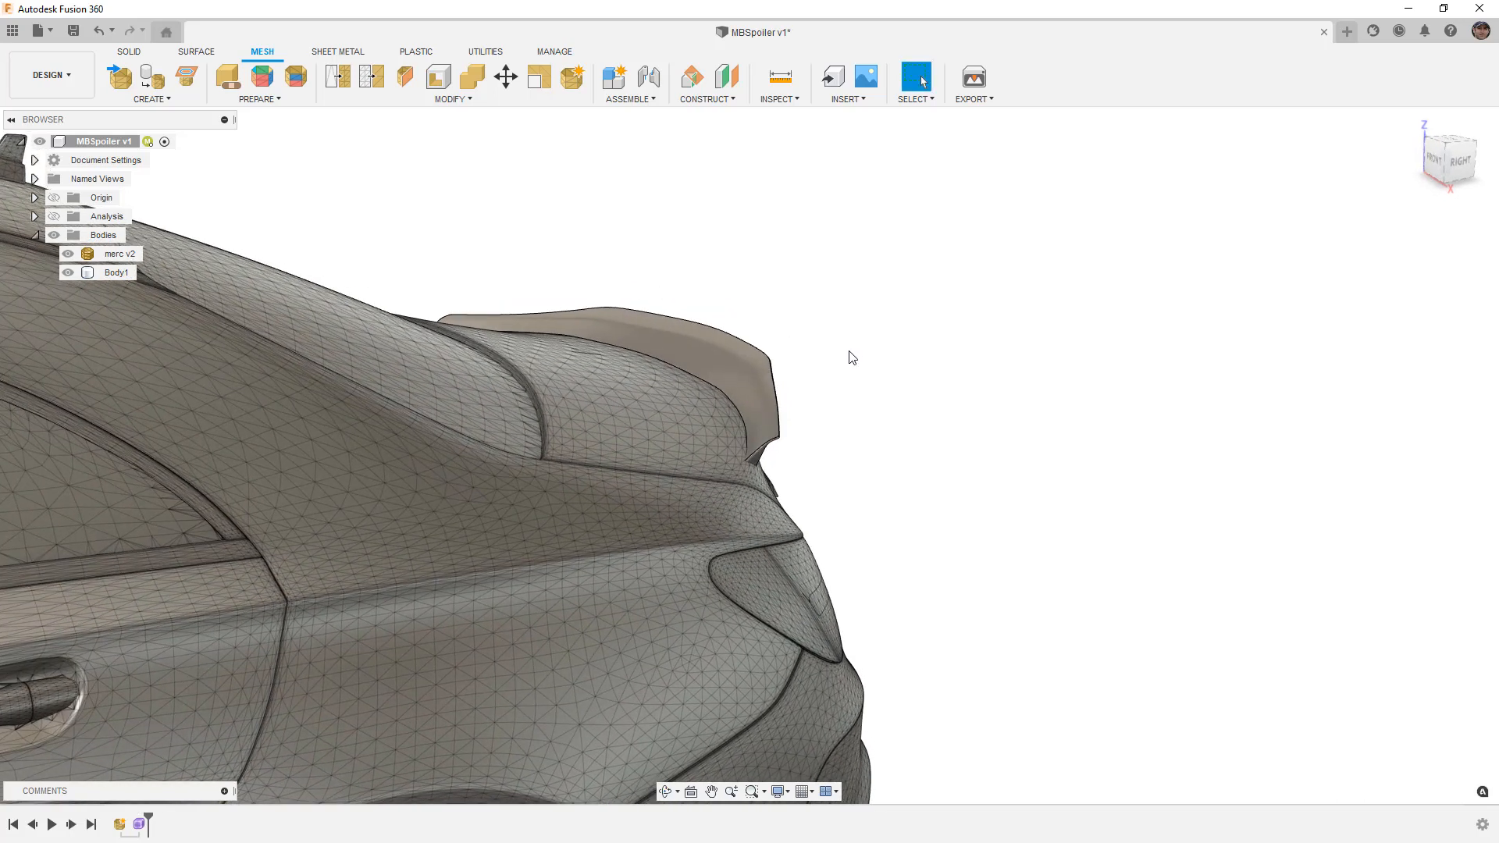
pyautogui.click(723, 346)
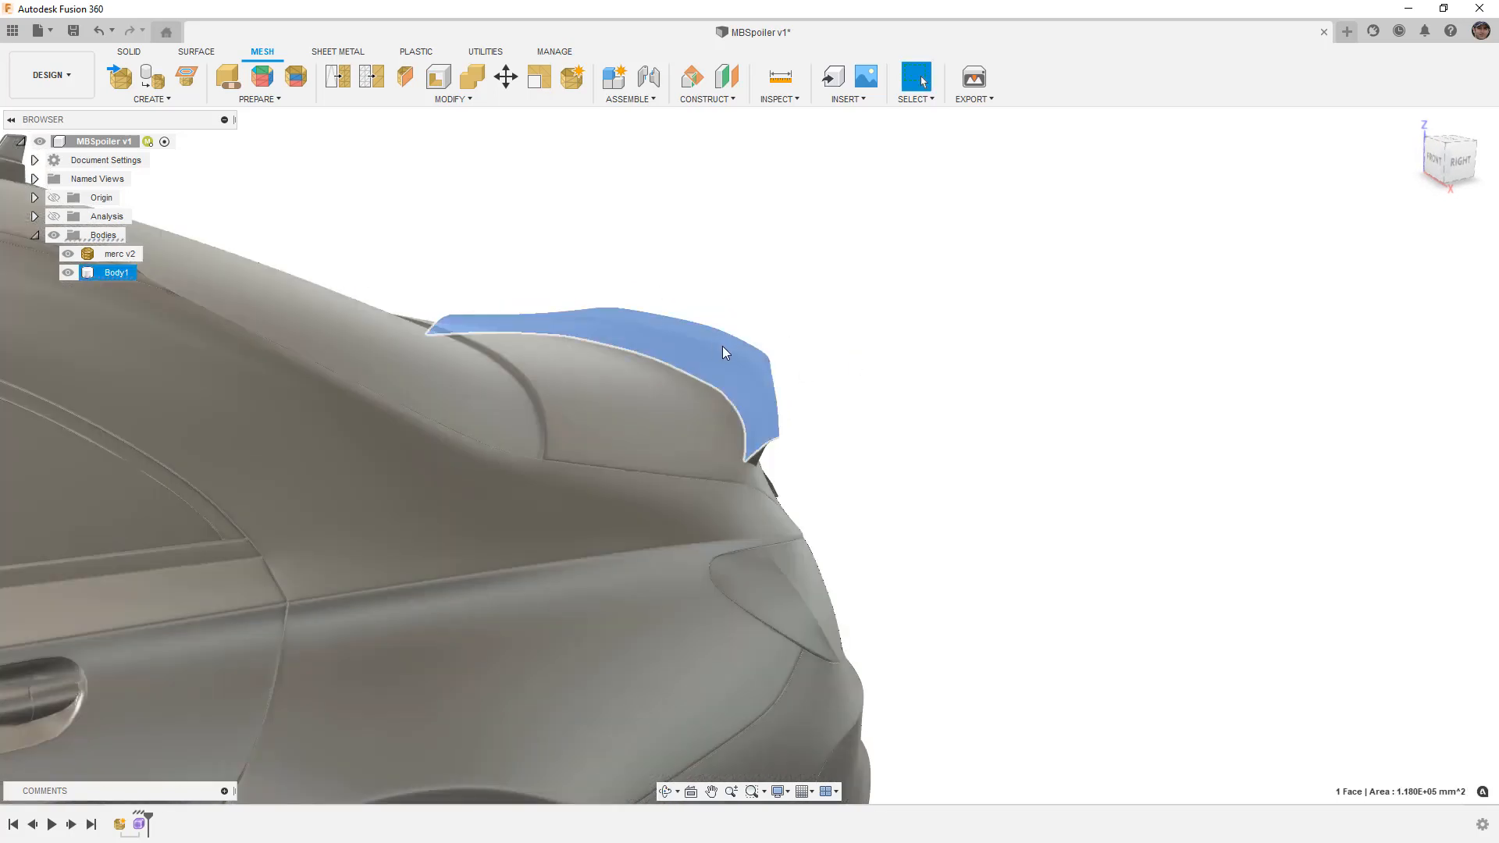
pyautogui.click(842, 405)
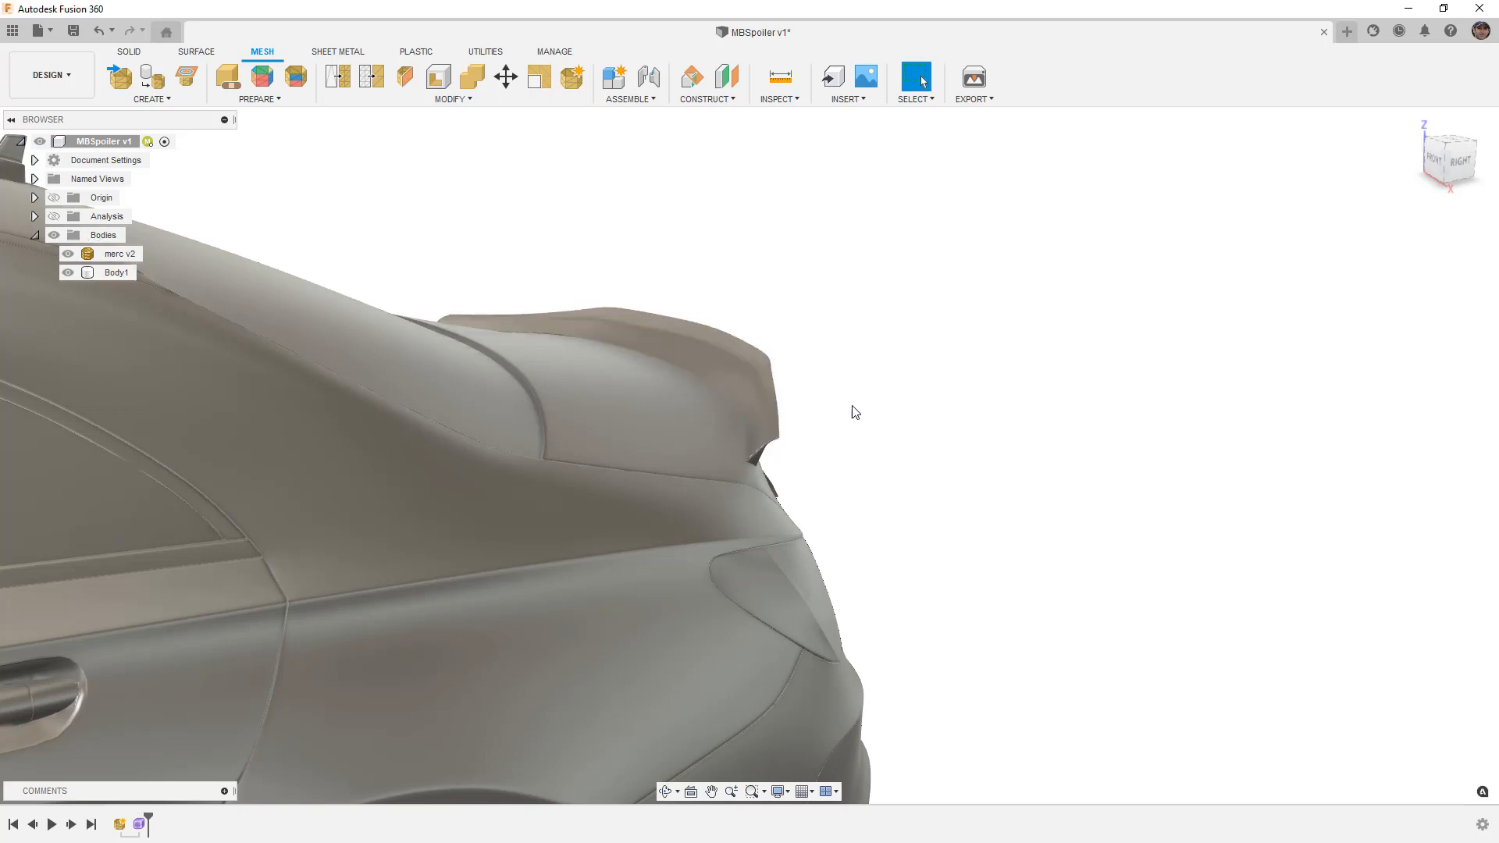
# Apply the Paint - Enamel Glossy (White) appearance to the car mesh body.
pyautogui.press('a')
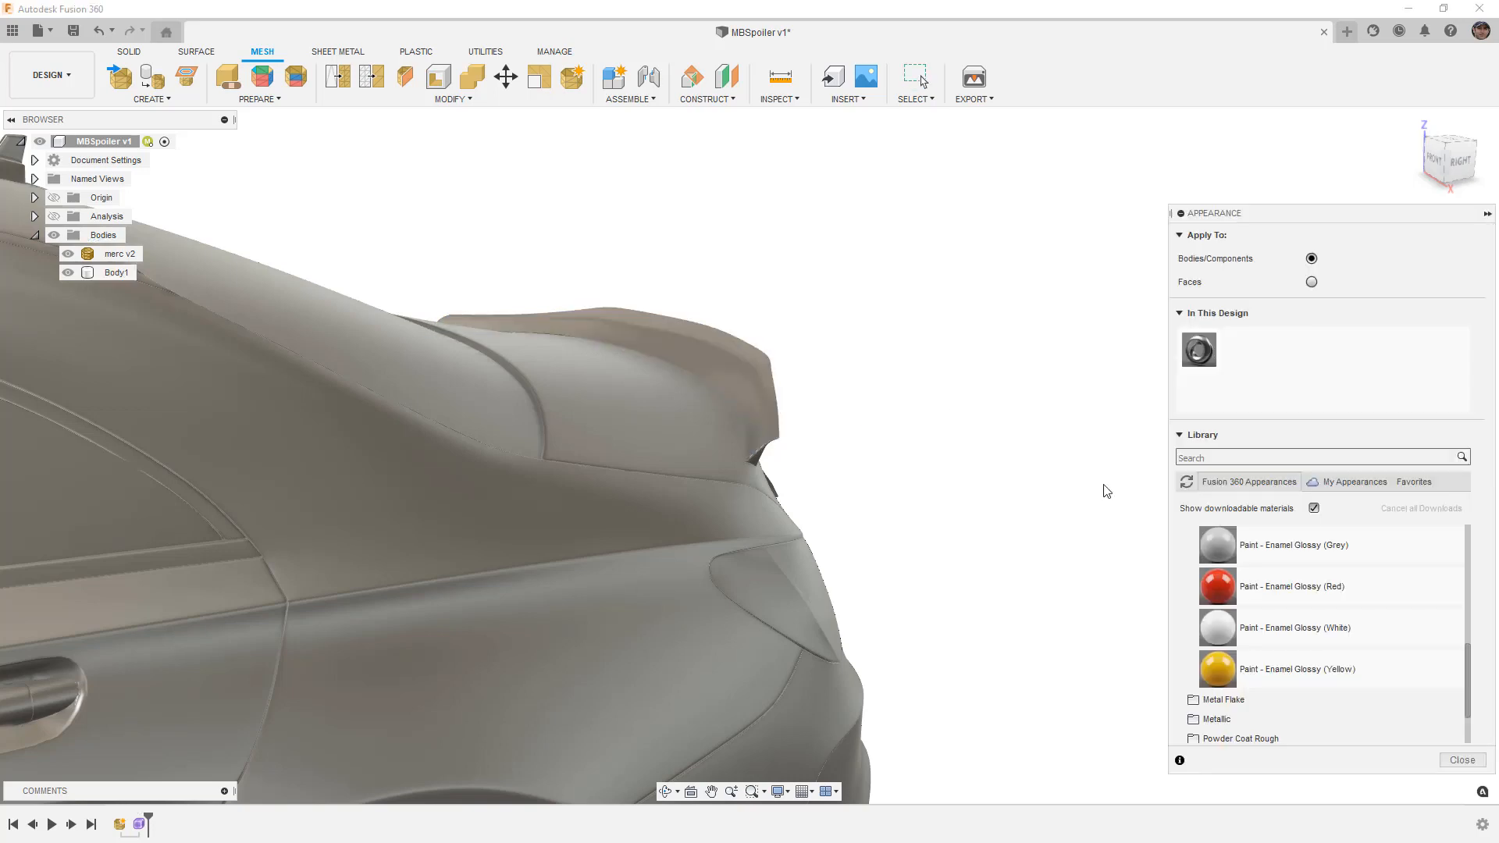
pyautogui.moveTo(1238, 629); pyautogui.dragTo(721, 557)
pyautogui.scroll(-3, 1312, 629)
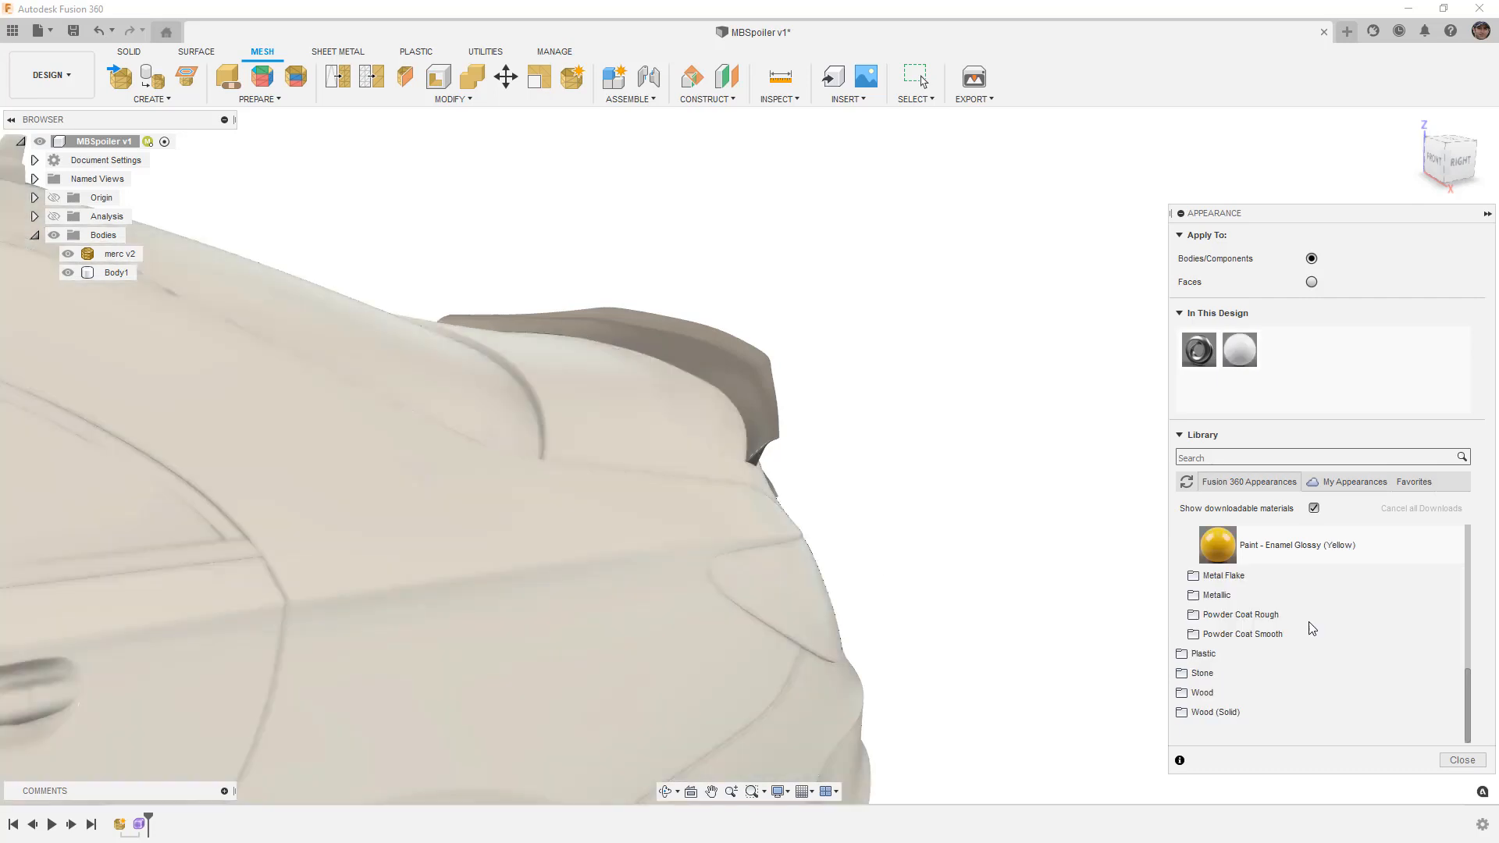
# Apply the Carbon Fiber - Twill appearance to the spoiler body and close the appearance settings.
pyautogui.scroll(5, 1216, 685)
pyautogui.scroll(-1, 1247, 606)
pyautogui.scroll(3, 1226, 597)
pyautogui.click(1205, 675)
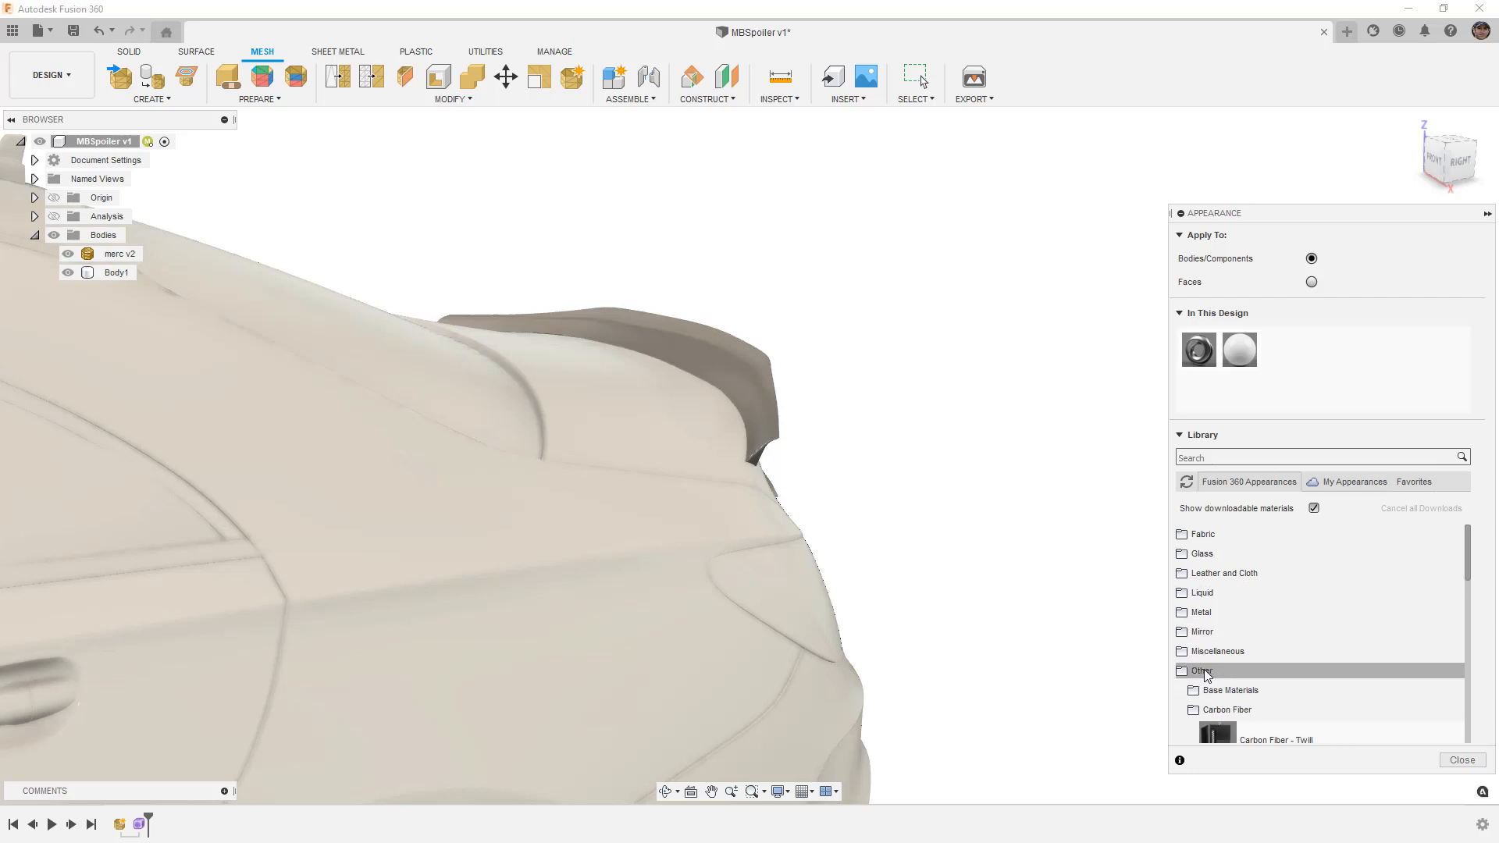
pyautogui.scroll(-1, 1204, 675)
pyautogui.moveTo(1249, 680); pyautogui.dragTo(761, 368)
pyautogui.scroll(5, 759, 399)
pyautogui.keyDown('shift'); pyautogui.moveTo(776, 415); pyautogui.dragTo(777, 402, button='middle'); pyautogui.keyUp('shift')
pyautogui.scroll(-4, 781, 403)
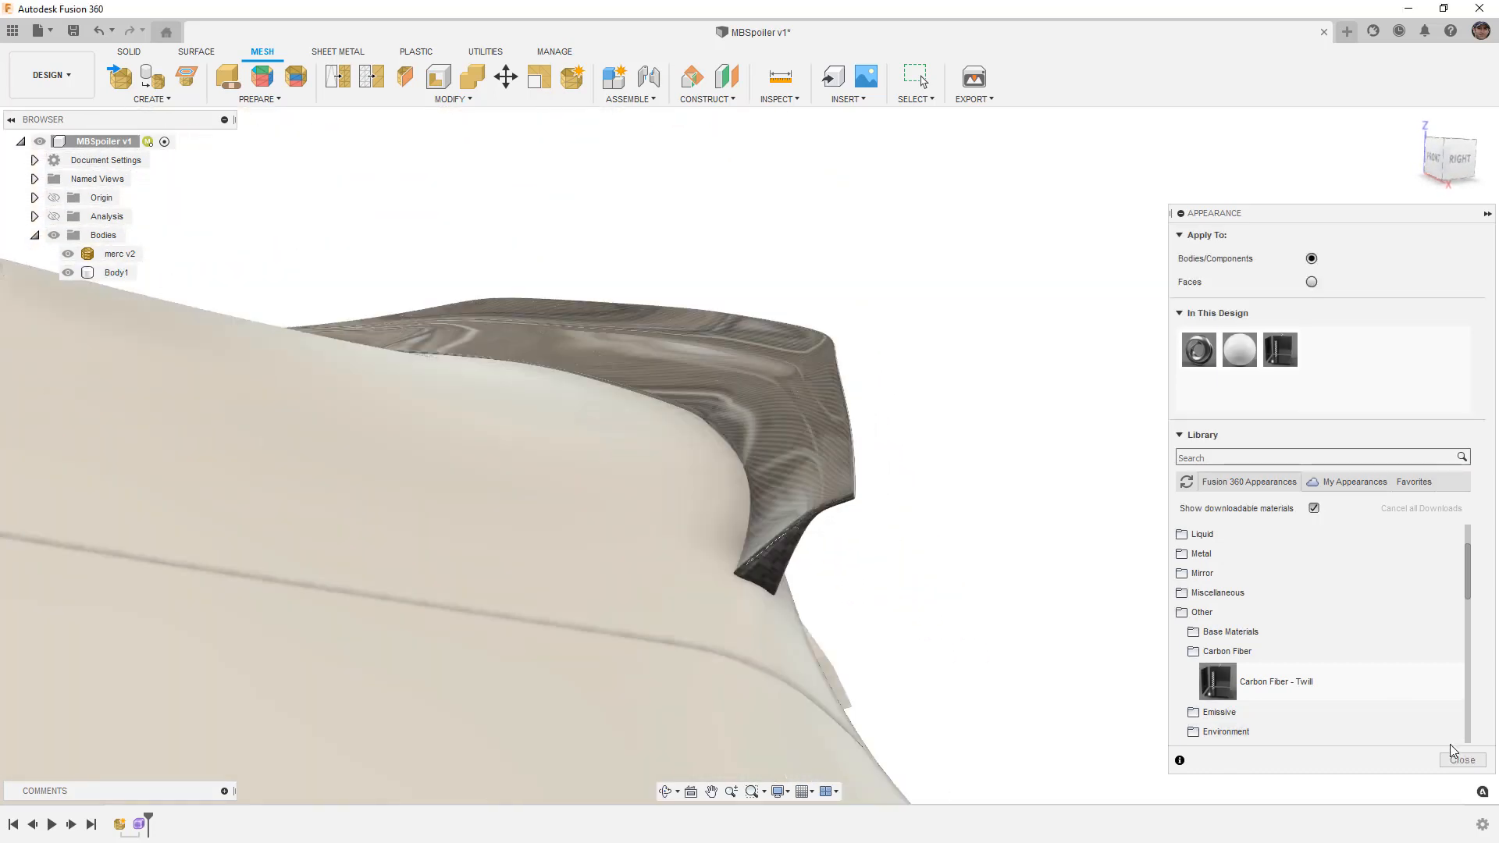
pyautogui.click(1462, 759)
# Switch to the Render workspace and get a close view of the carbon fiber texture at the spoiler's end.
pyautogui.click(742, 368)
pyautogui.click(51, 75)
pyautogui.click(56, 169)
pyautogui.click(712, 359)
pyautogui.keyDown('shift'); pyautogui.moveTo(712, 359); pyautogui.dragTo(829, 453, button='middle'); pyautogui.keyUp('shift')
pyautogui.scroll(5, 863, 529)
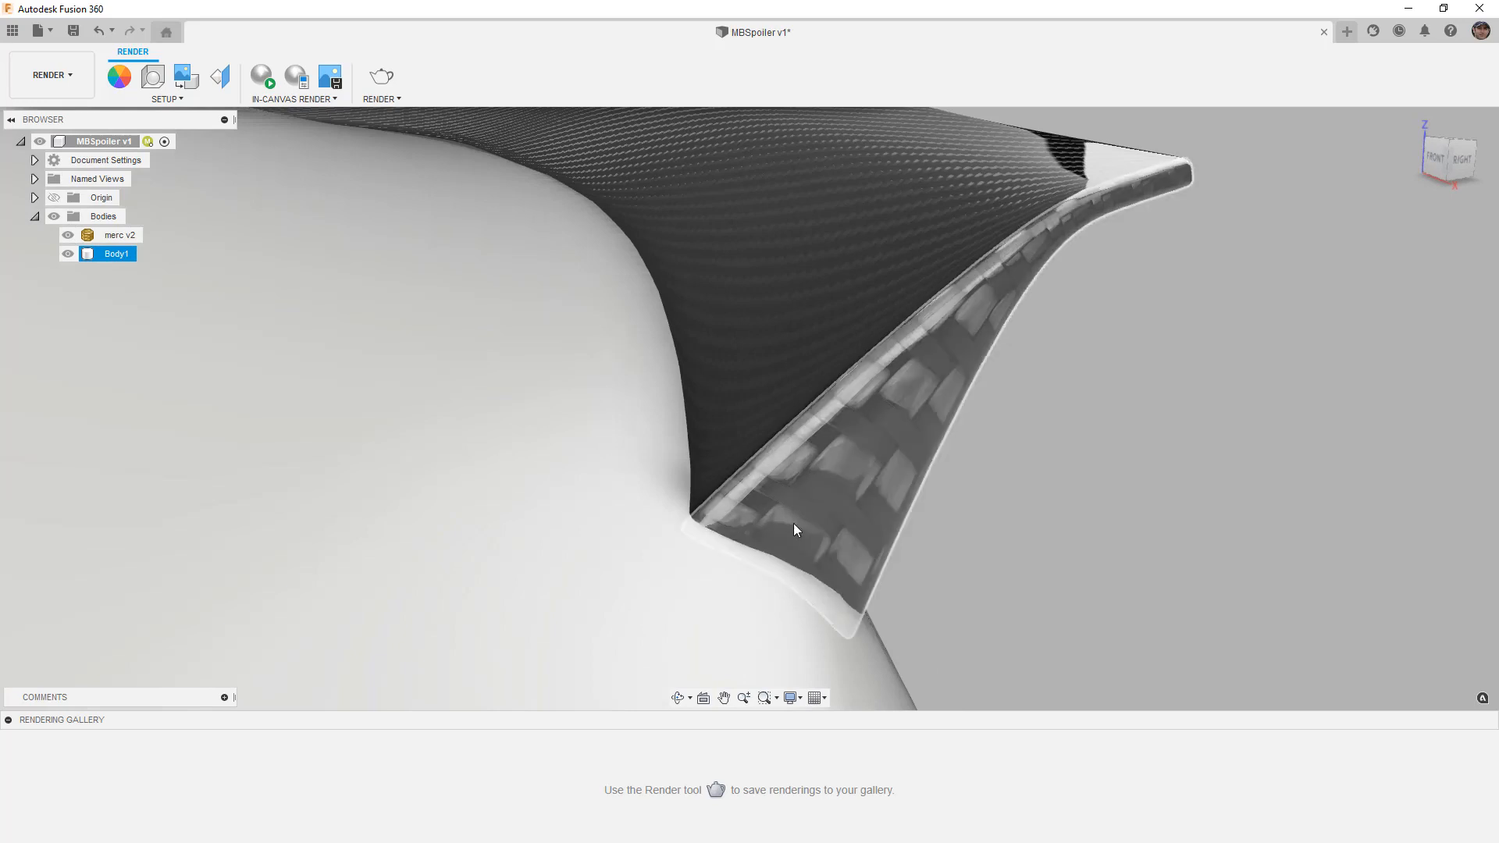
# Start Texture Map Controls on the spoiler body and display its mapping with the UV diagnostic texture.
pyautogui.click(211, 82)
pyautogui.click(895, 382)
pyautogui.click(1445, 261)
pyautogui.click(1417, 280)
pyautogui.click(1444, 282)
pyautogui.click(1405, 328)
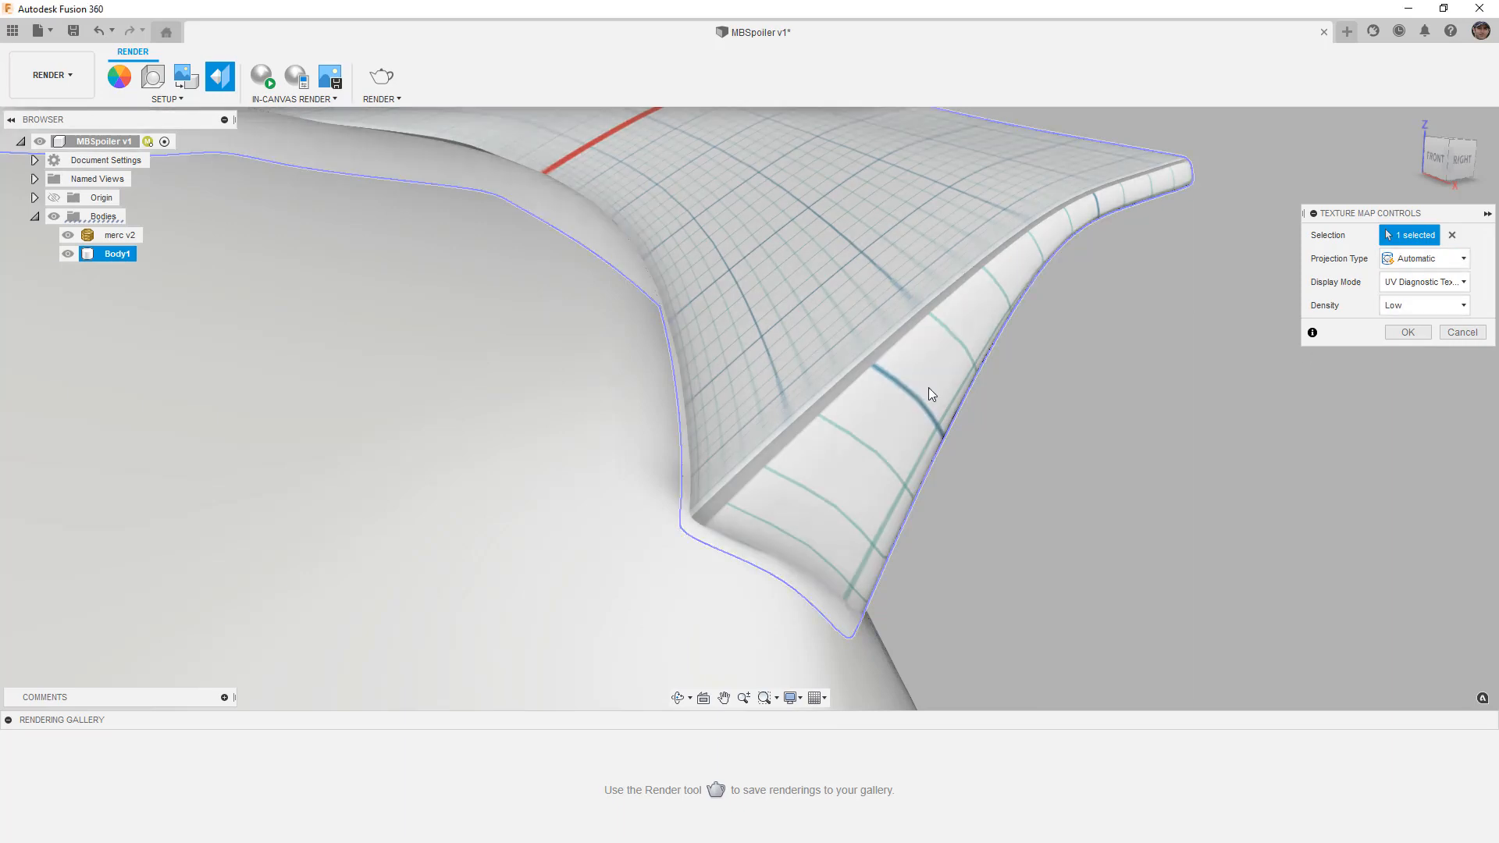
# Set the spoiler's texture projection to Box with a Medium diagnostic density and accept the mapping.
pyautogui.click(1440, 265)
pyautogui.click(1422, 297)
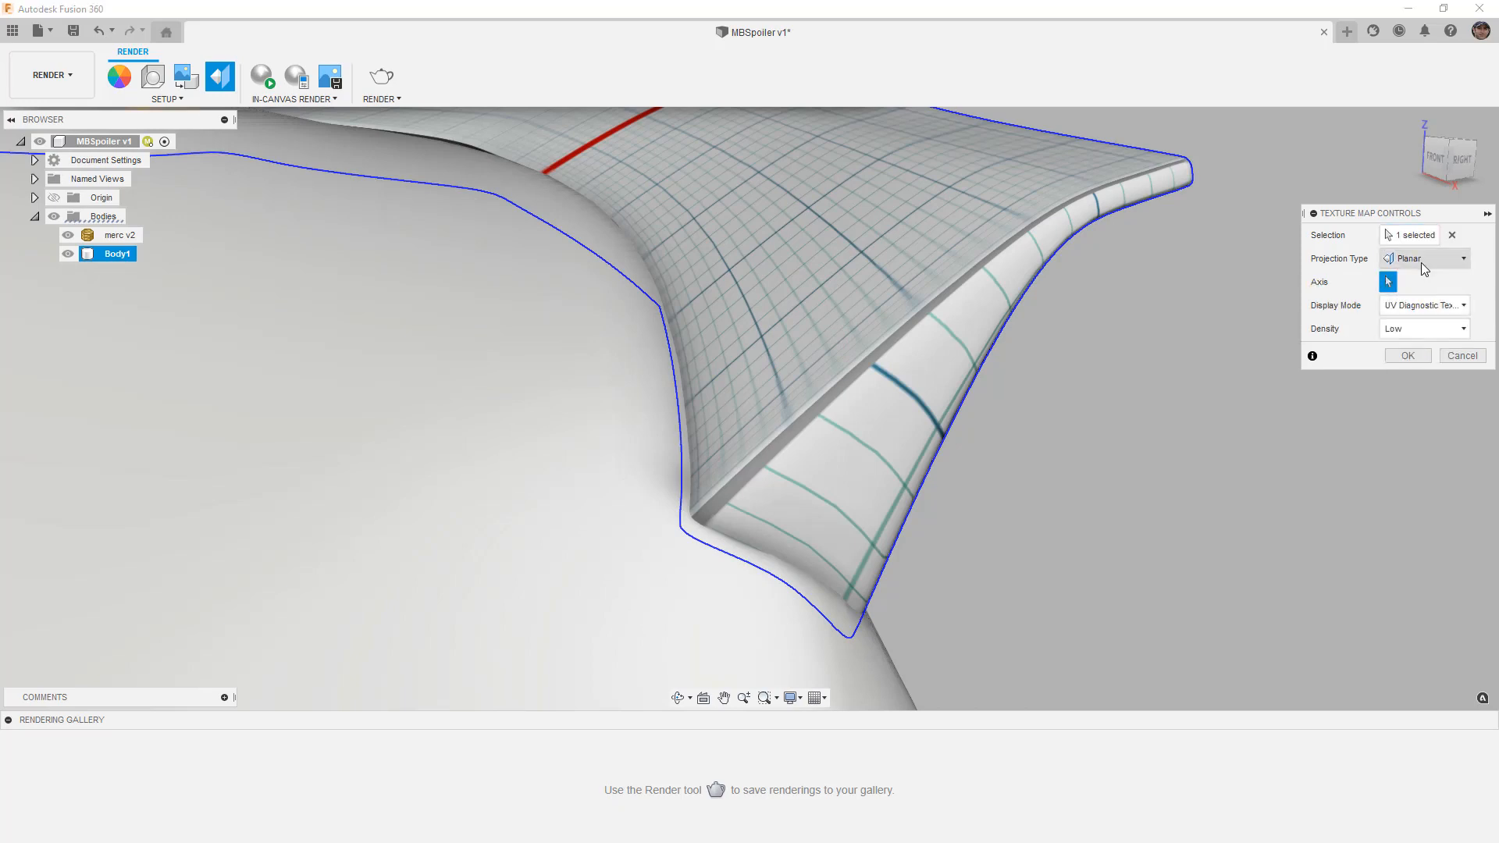
pyautogui.click(1399, 262)
pyautogui.click(1429, 316)
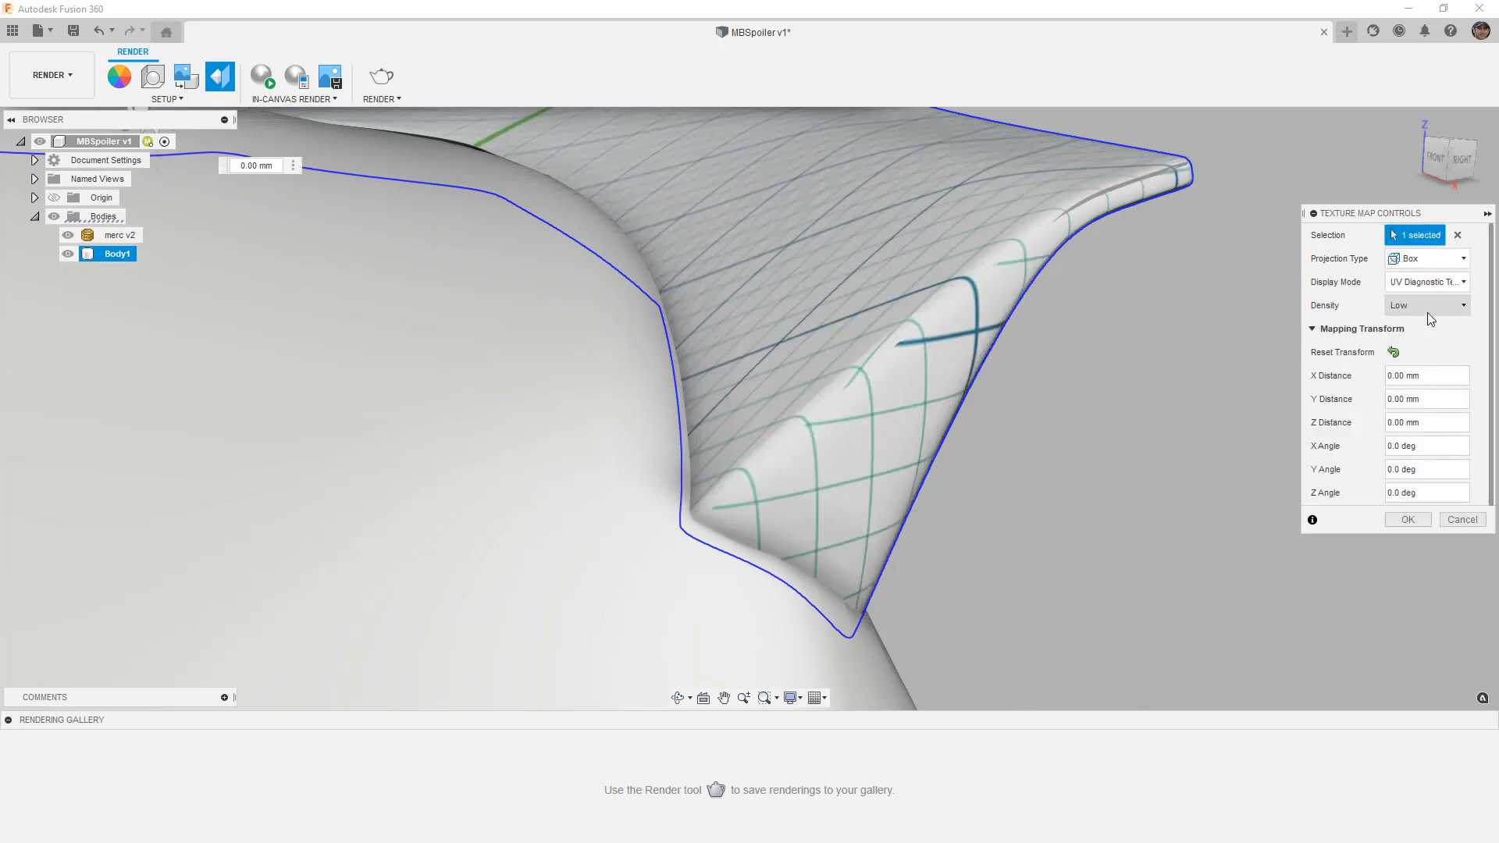
pyautogui.click(1427, 308)
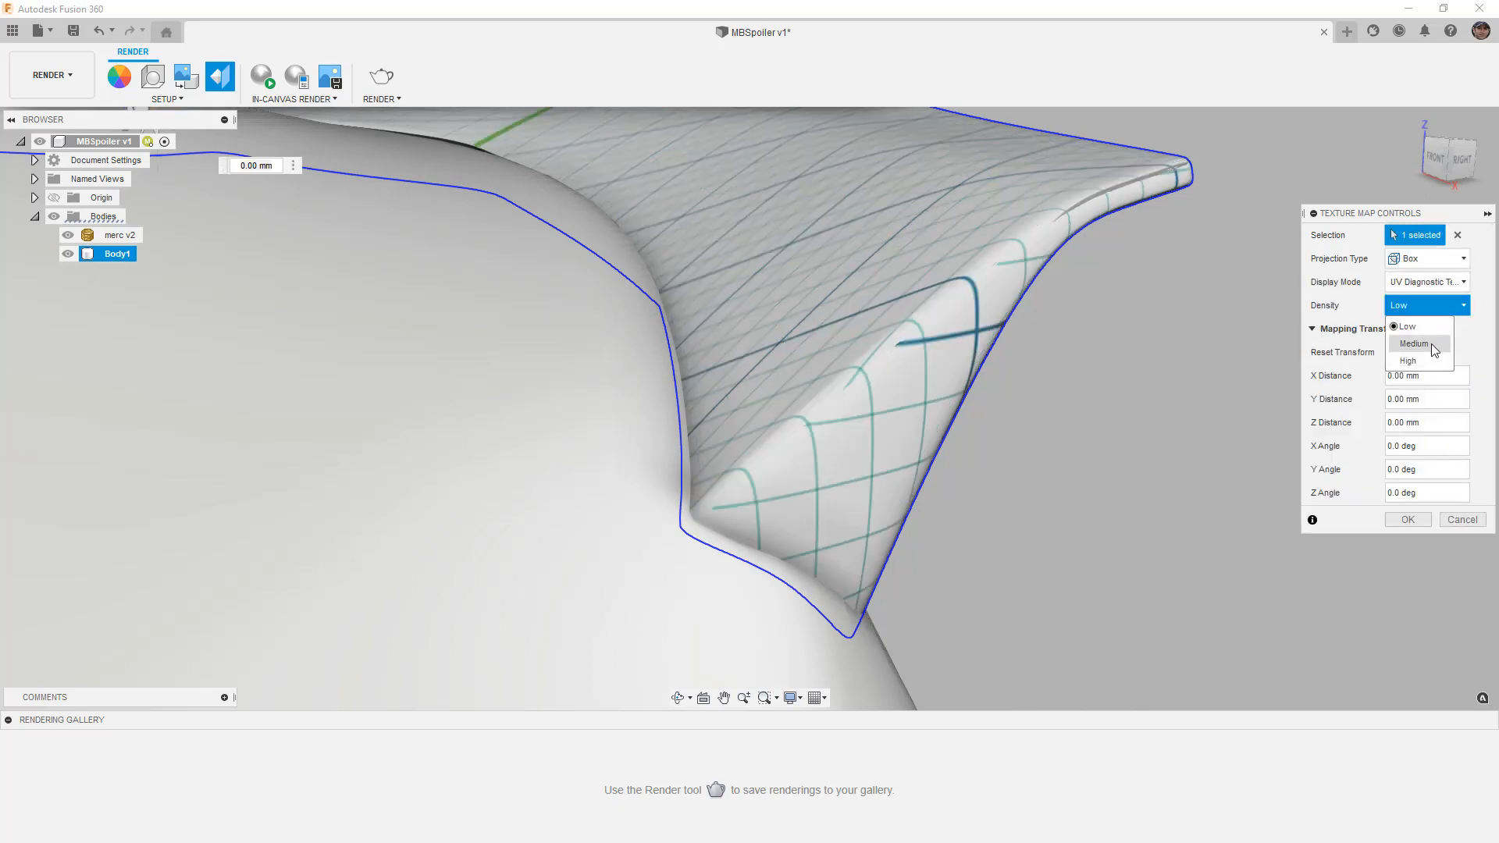
pyautogui.click(1431, 348)
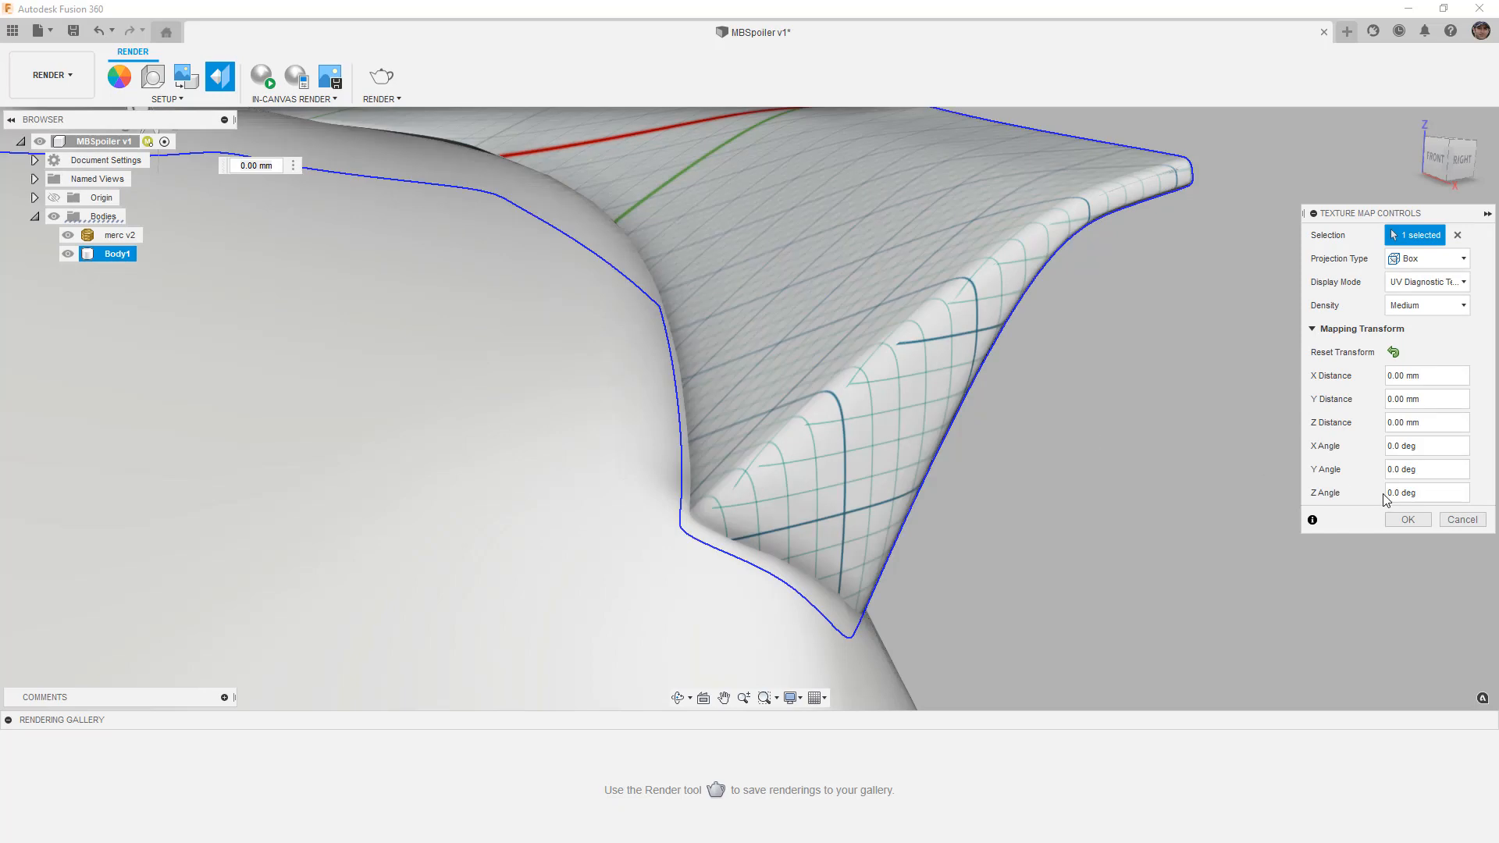
pyautogui.click(1408, 520)
# Inspect the carbon fiber weave on the spoiler's rear face and its fit above the trunk emblem.
pyautogui.keyDown('shift'); pyautogui.moveTo(960, 387); pyautogui.dragTo(718, 489, button='middle'); pyautogui.keyUp('shift')
pyautogui.scroll(-3, 982, 453)
pyautogui.scroll(5, 1109, 447)
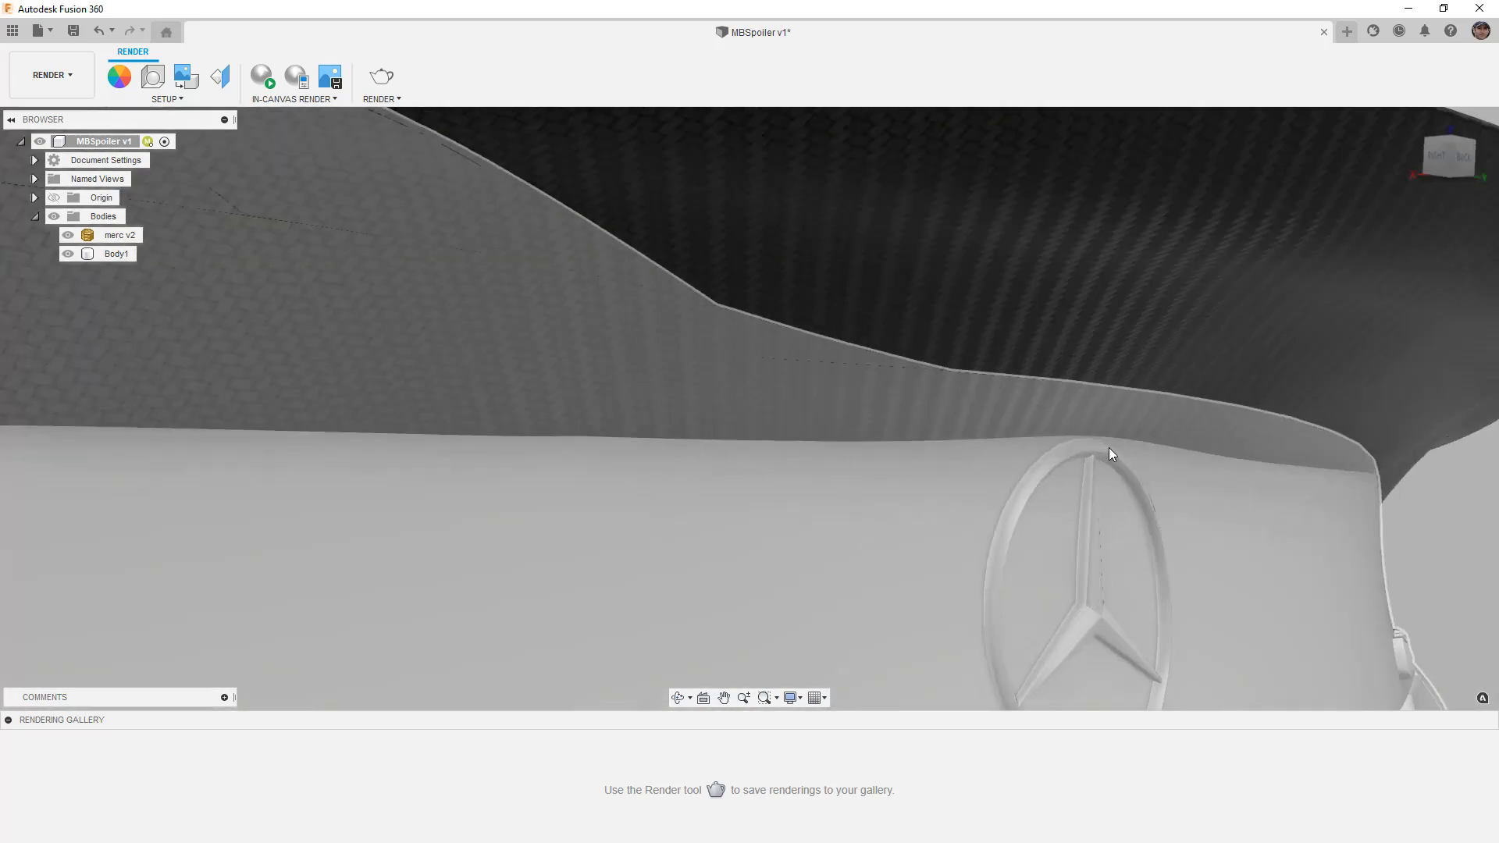
pyautogui.scroll(-2, 1092, 450)
pyautogui.scroll(-4, 1109, 450)
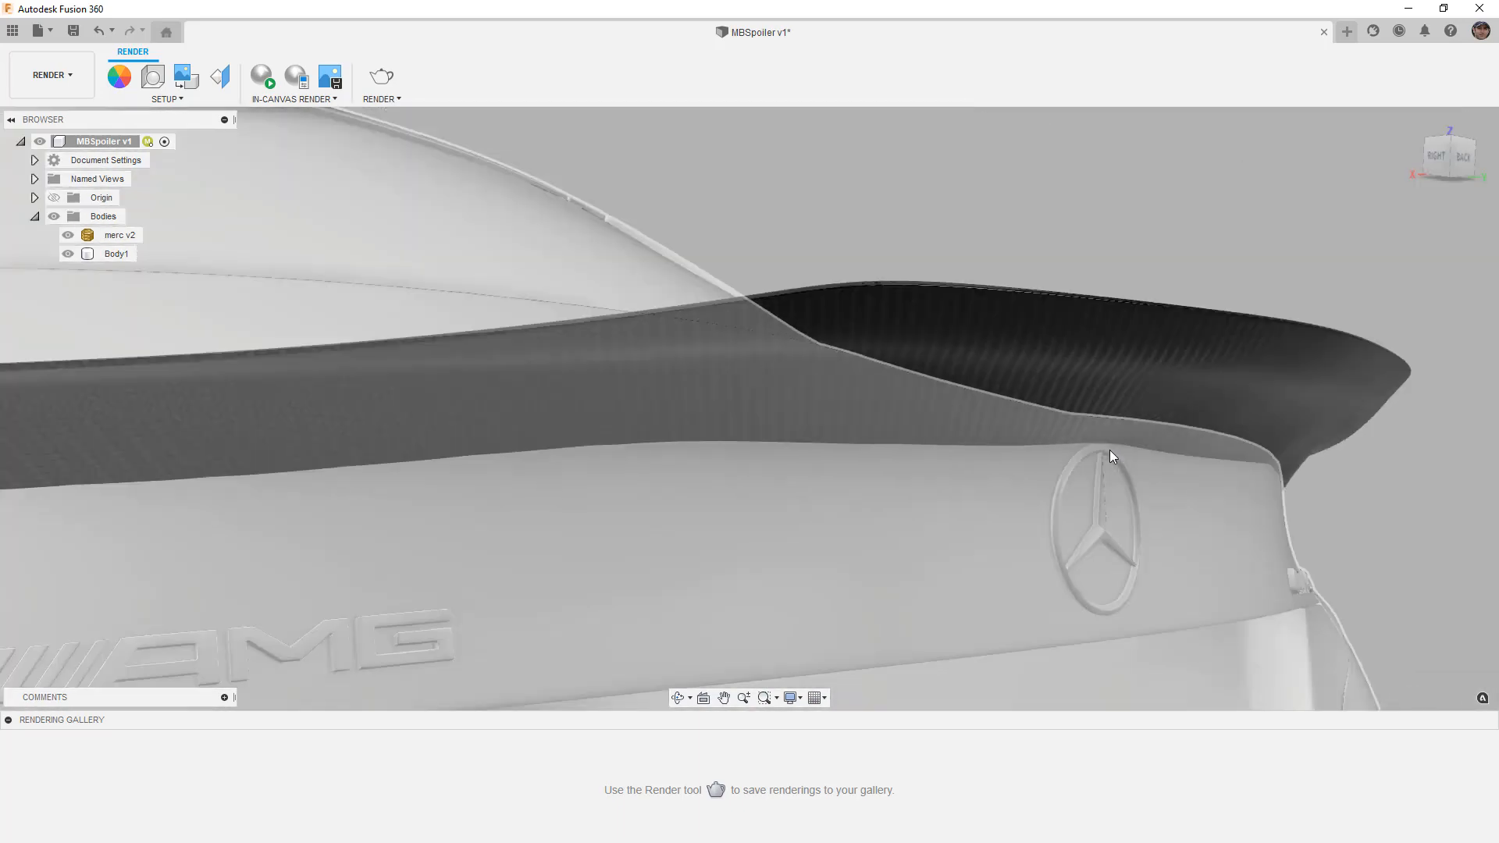
pyautogui.keyDown('shift'); pyautogui.moveTo(1355, 415); pyautogui.dragTo(1386, 483, button='middle'); pyautogui.keyUp('shift')
# Review the carbon fiber spoiler on the whole car from above and from the rear side.
pyautogui.click(1449, 145)
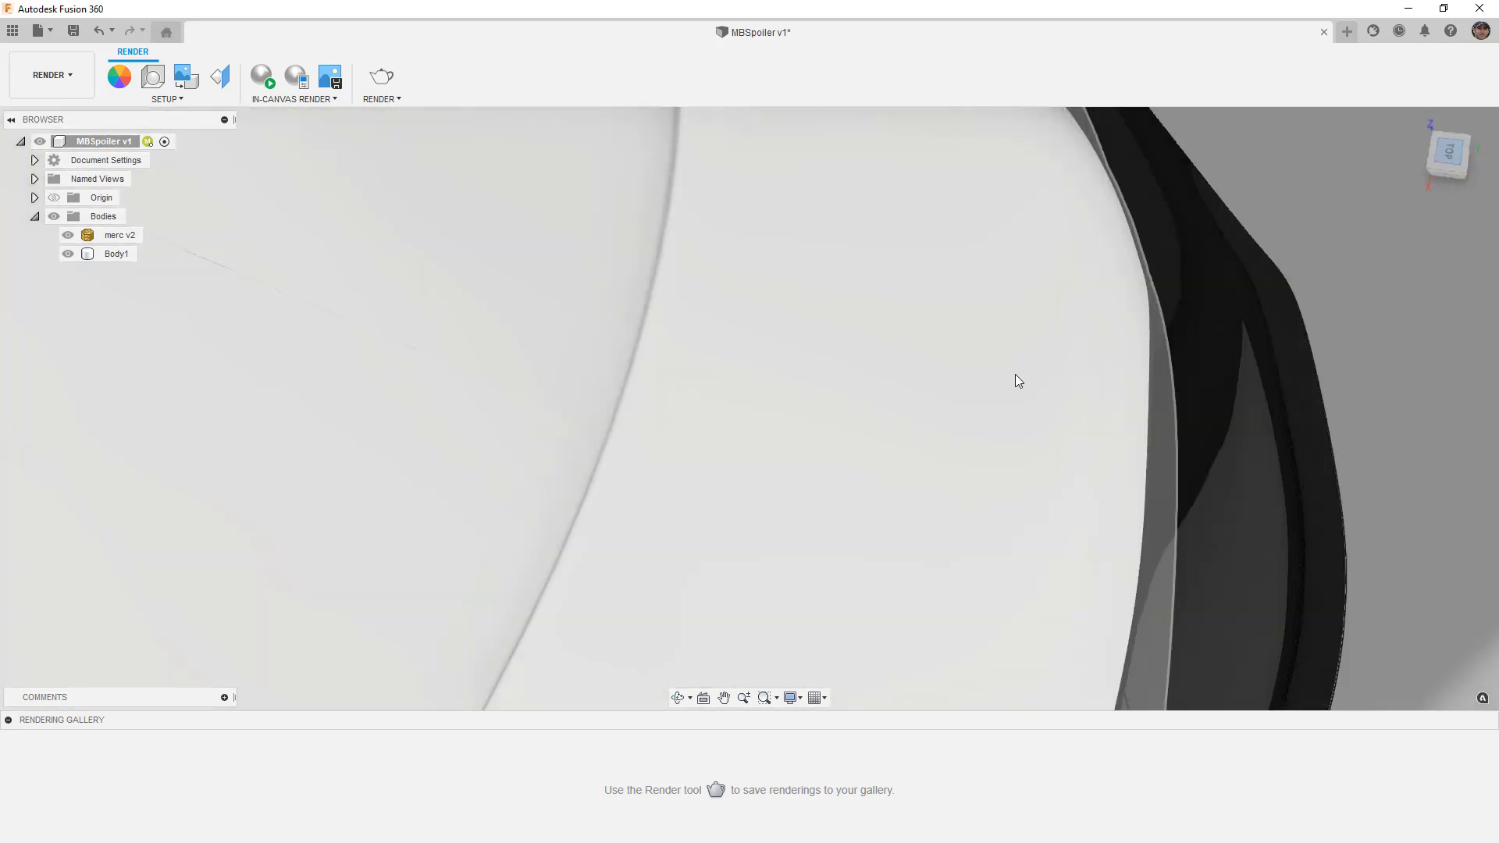
pyautogui.scroll(-10, 940, 376)
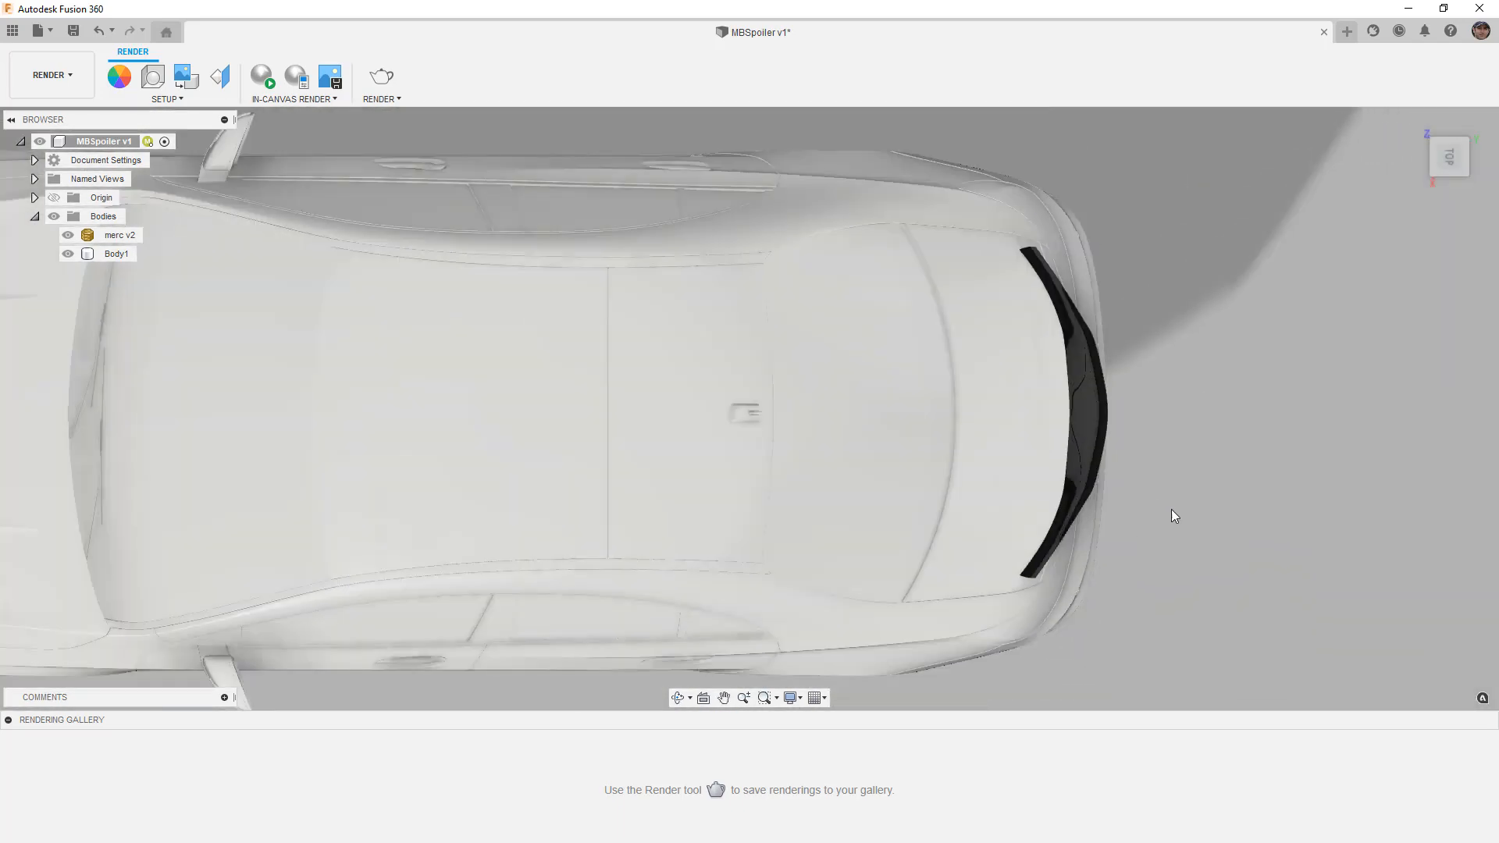
pyautogui.click(1125, 477)
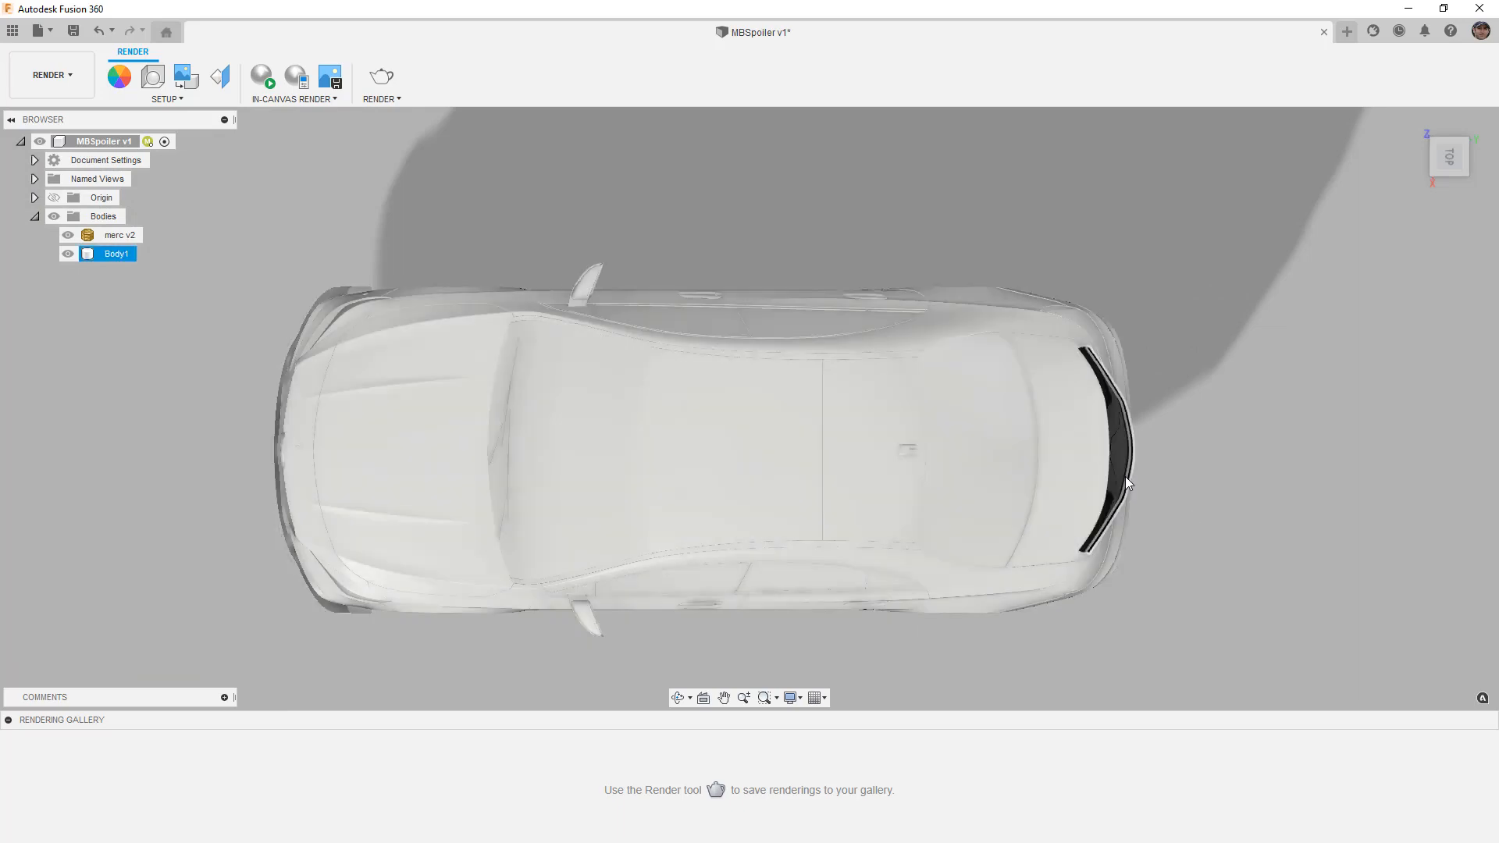
pyautogui.keyDown('shift'); pyautogui.moveTo(1144, 527); pyautogui.dragTo(1191, 435, button='middle'); pyautogui.keyUp('shift')
pyautogui.click(1127, 385)
pyautogui.scroll(5, 1127, 385)
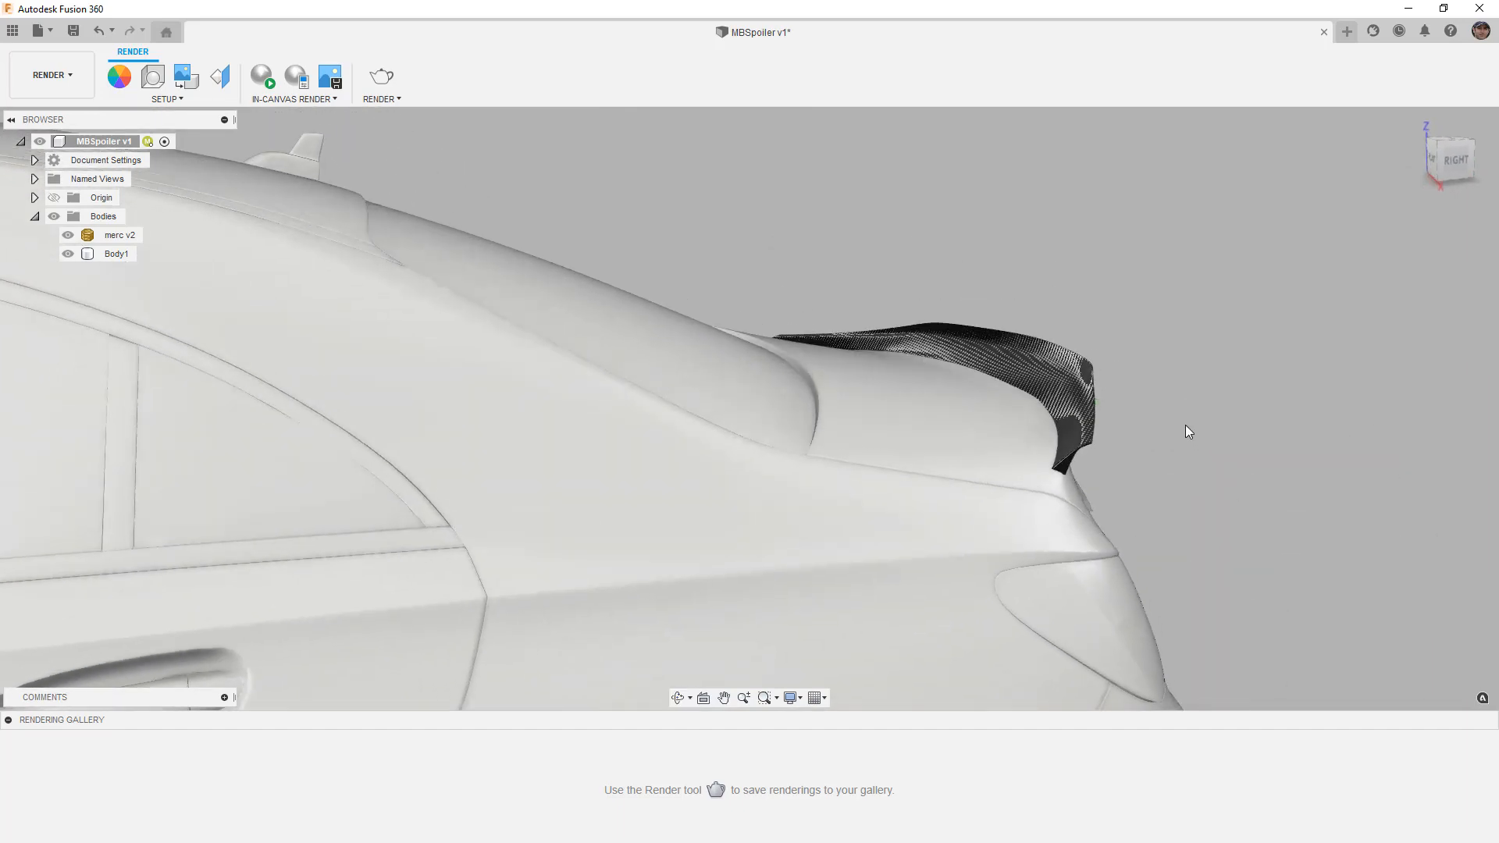
# Clear the spoiler selection and return to the Design workspace.
pyautogui.click(1011, 353)
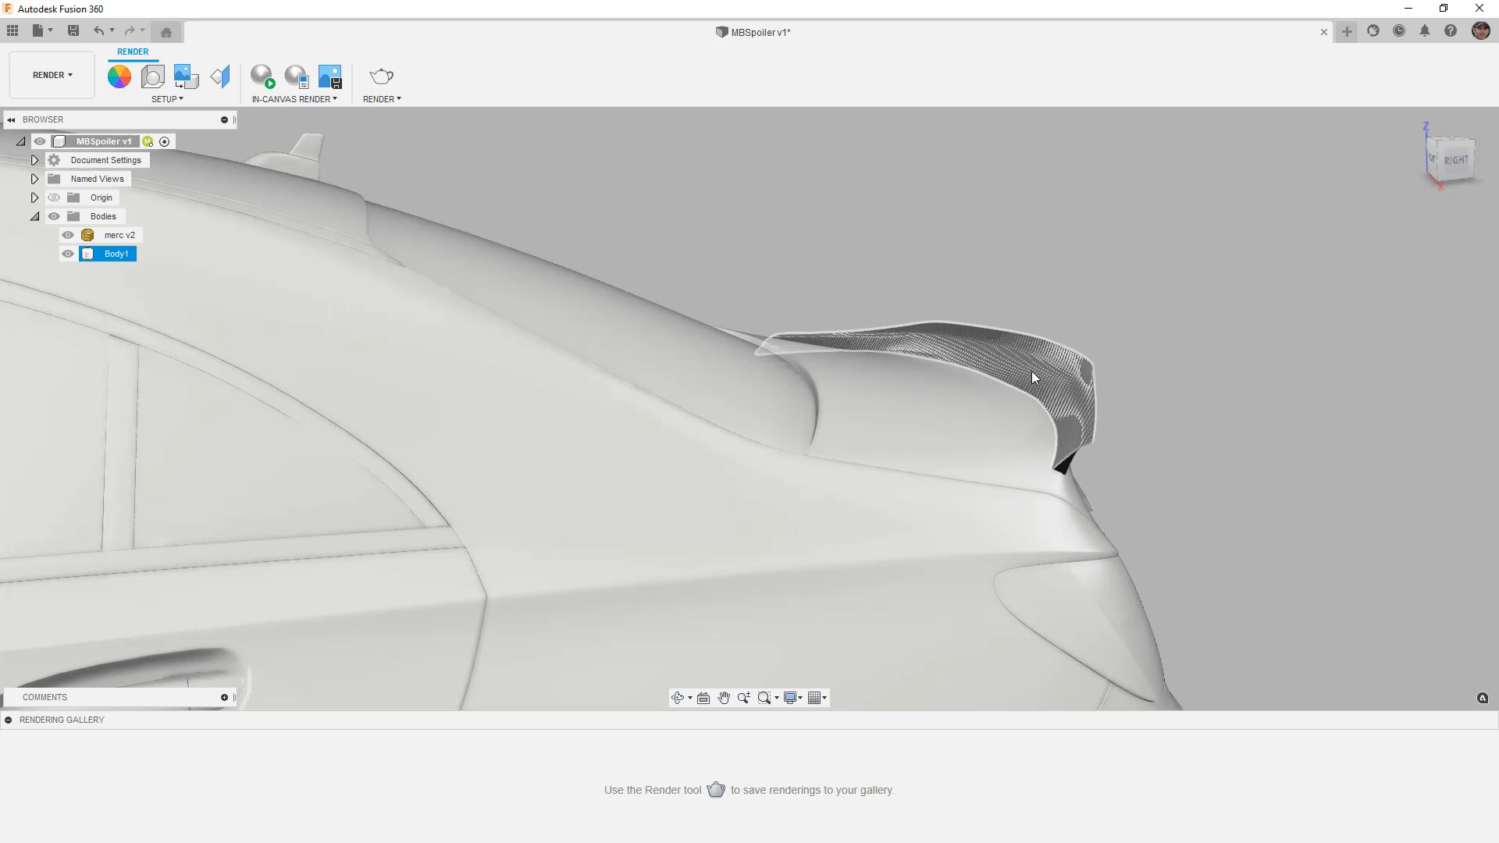
pyautogui.click(814, 276)
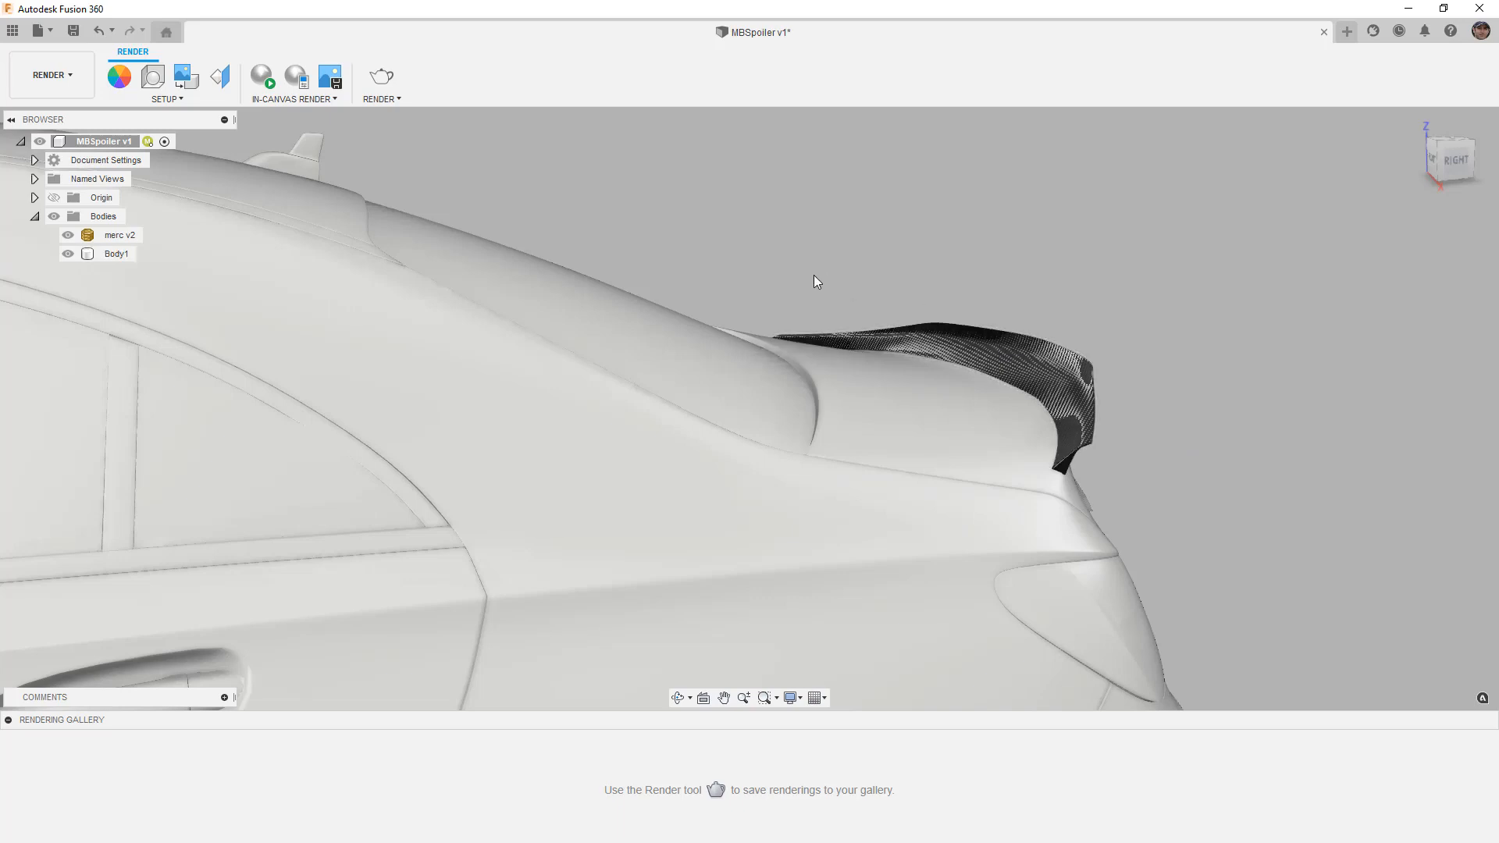
pyautogui.click(51, 75)
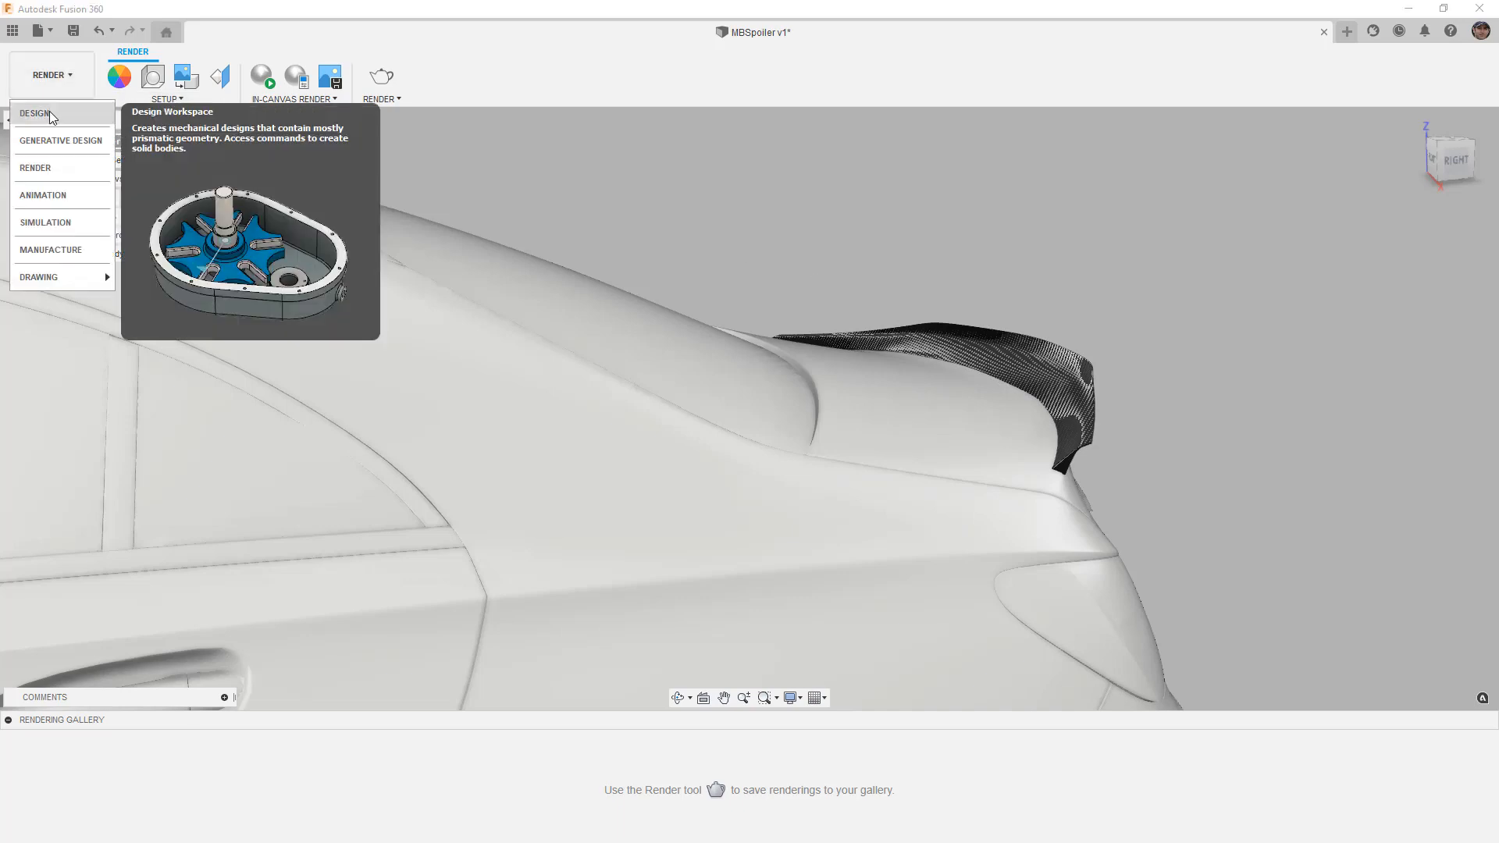
pyautogui.click(49, 111)
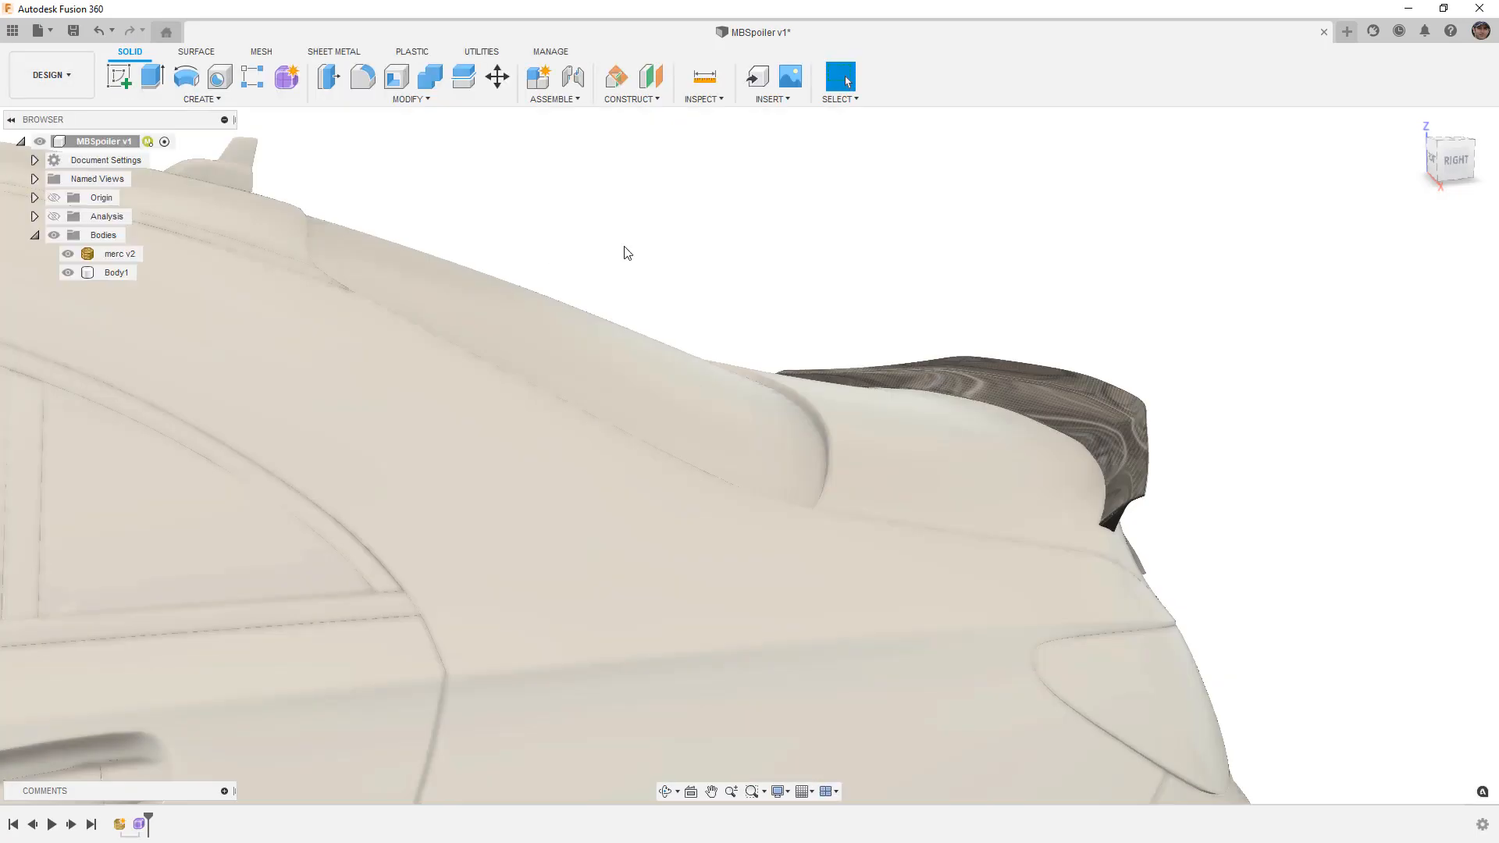